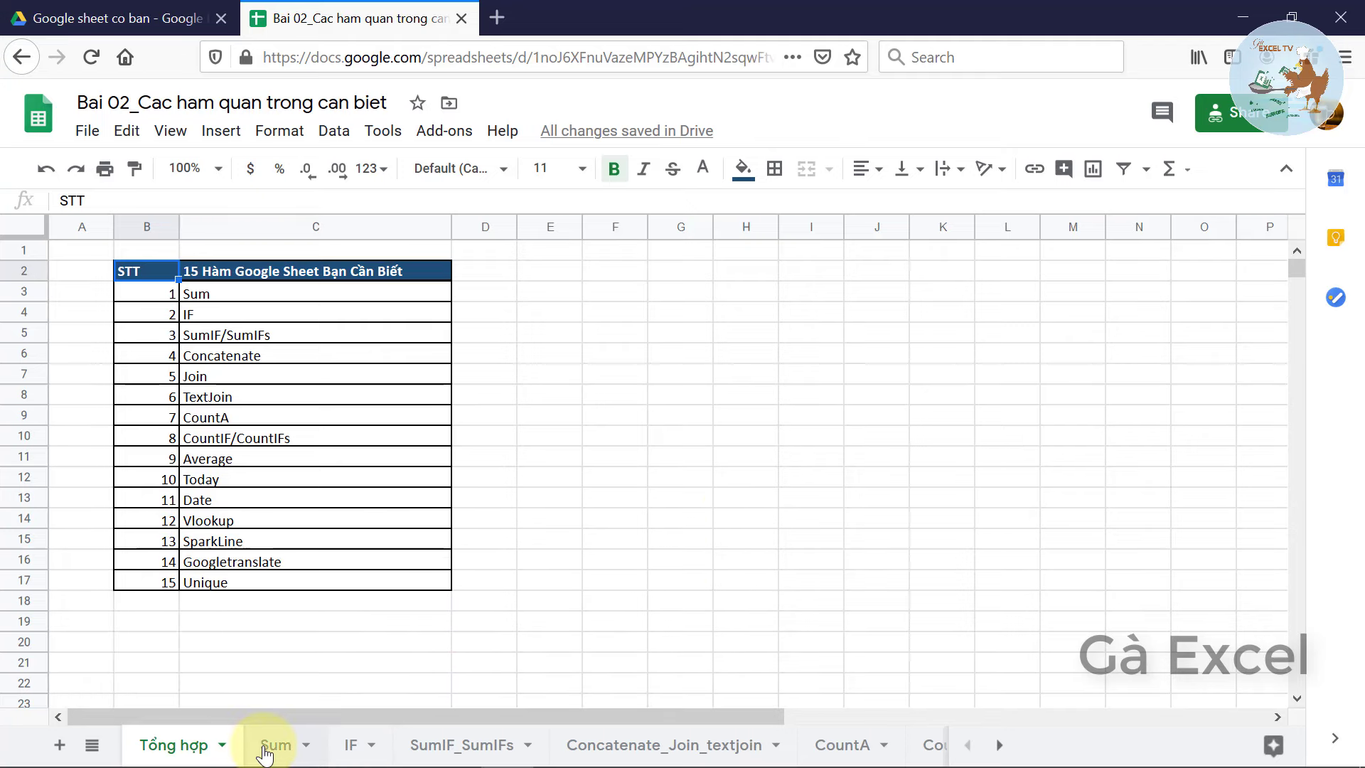
- On the Sum sheet, total G3 as =SUM(C3,D3,E3,F3) from the four quarter cells
left_click(267, 746)
left_click(491, 292)
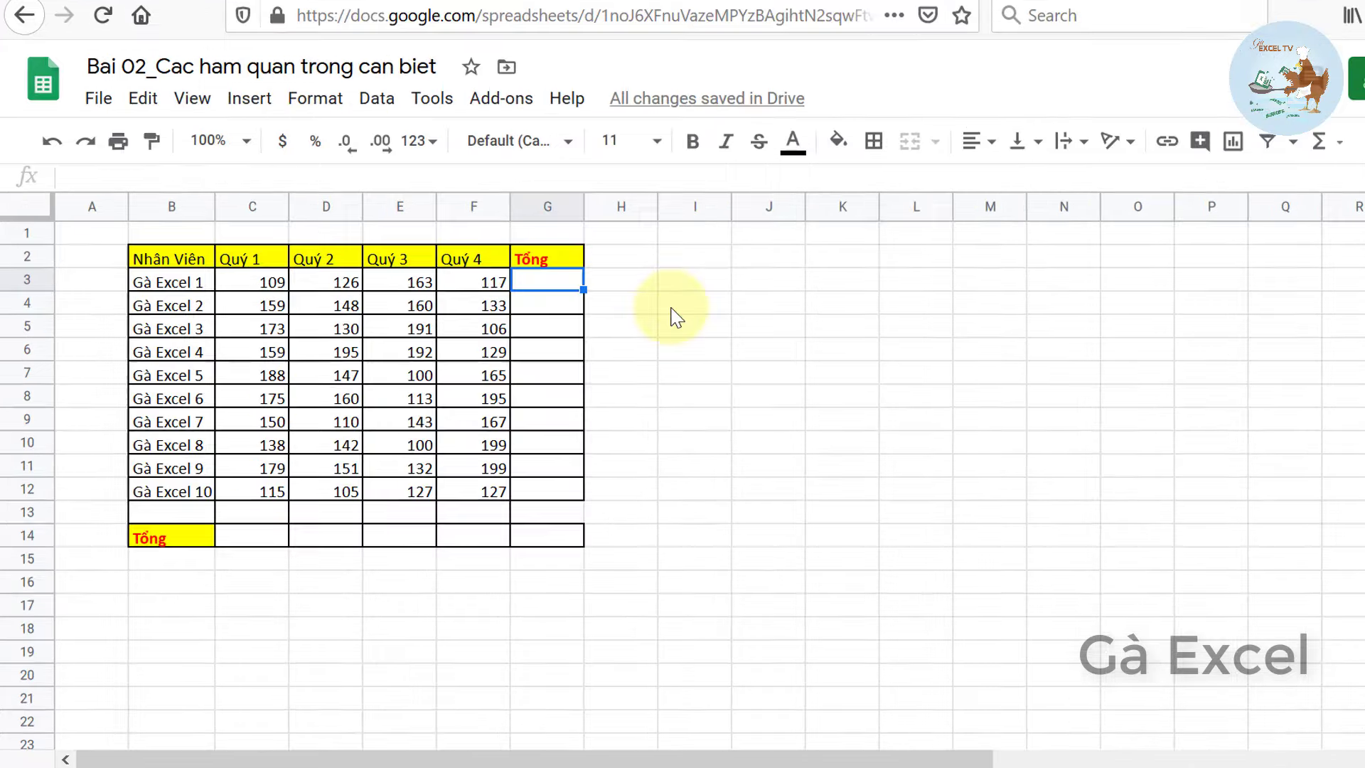
type("=sum")
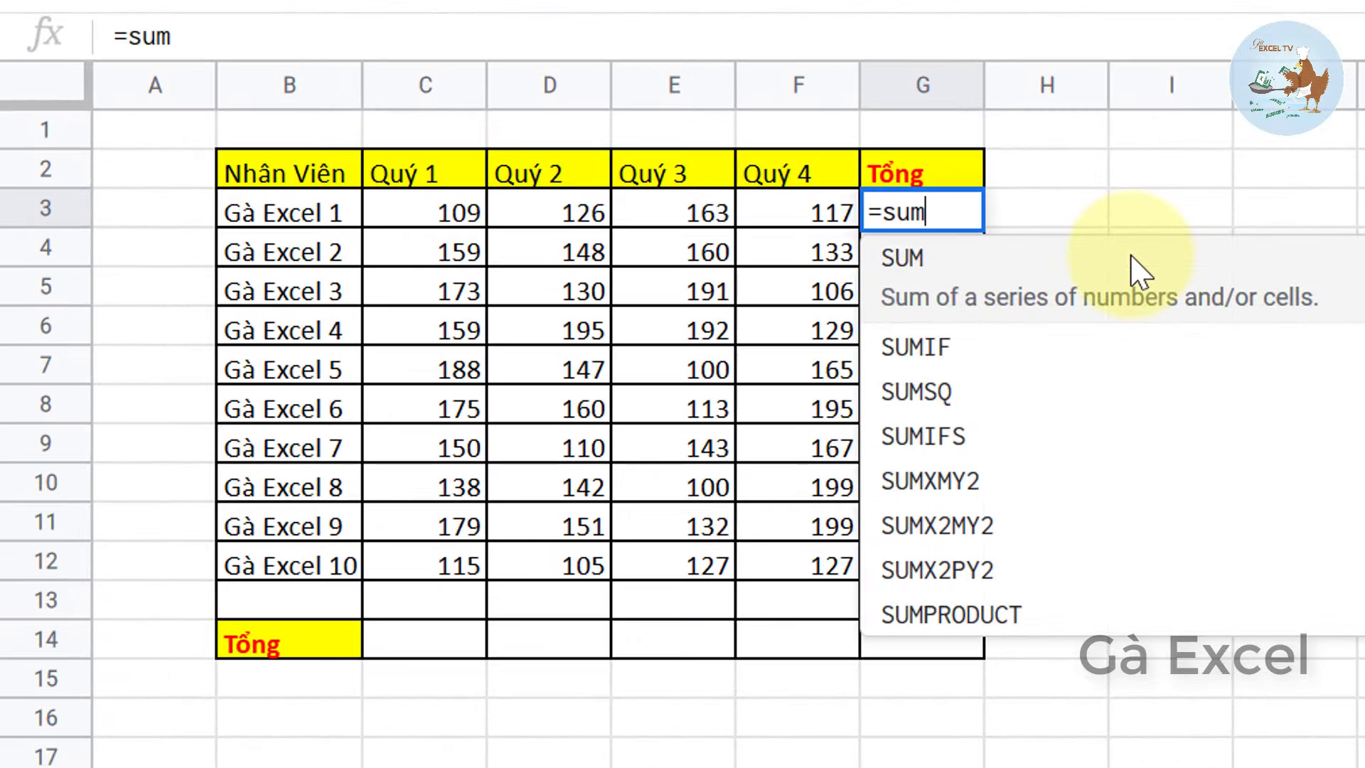
left_click(1132, 257)
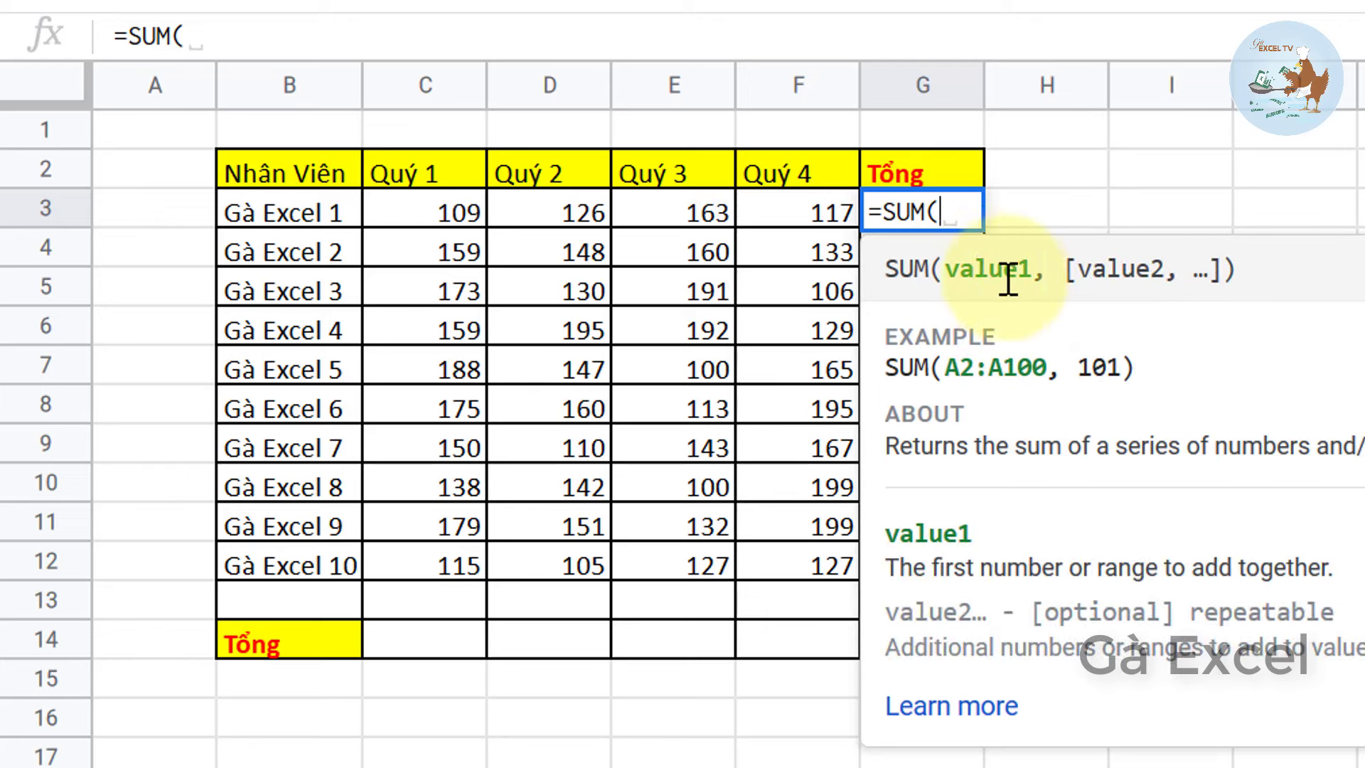
left_click(441, 214)
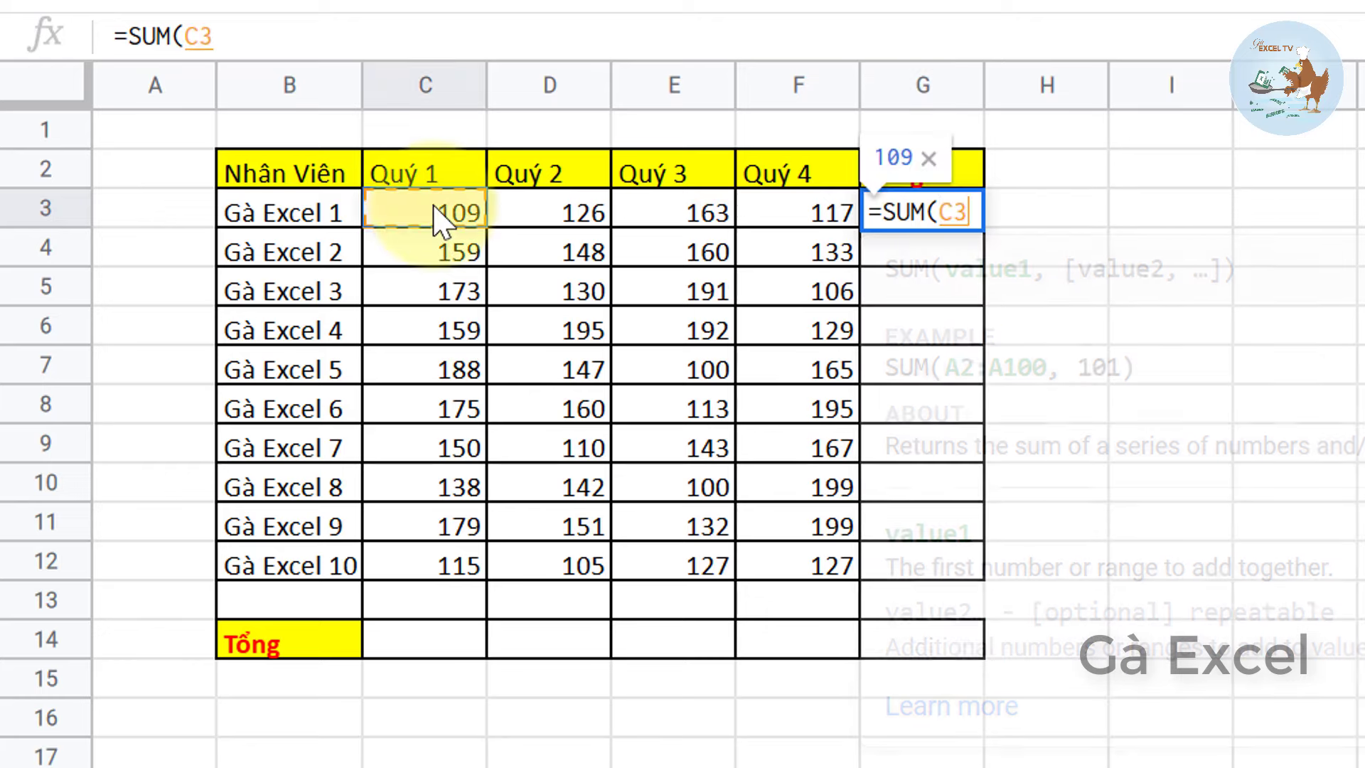
type(",")
left_click(589, 217)
type(",")
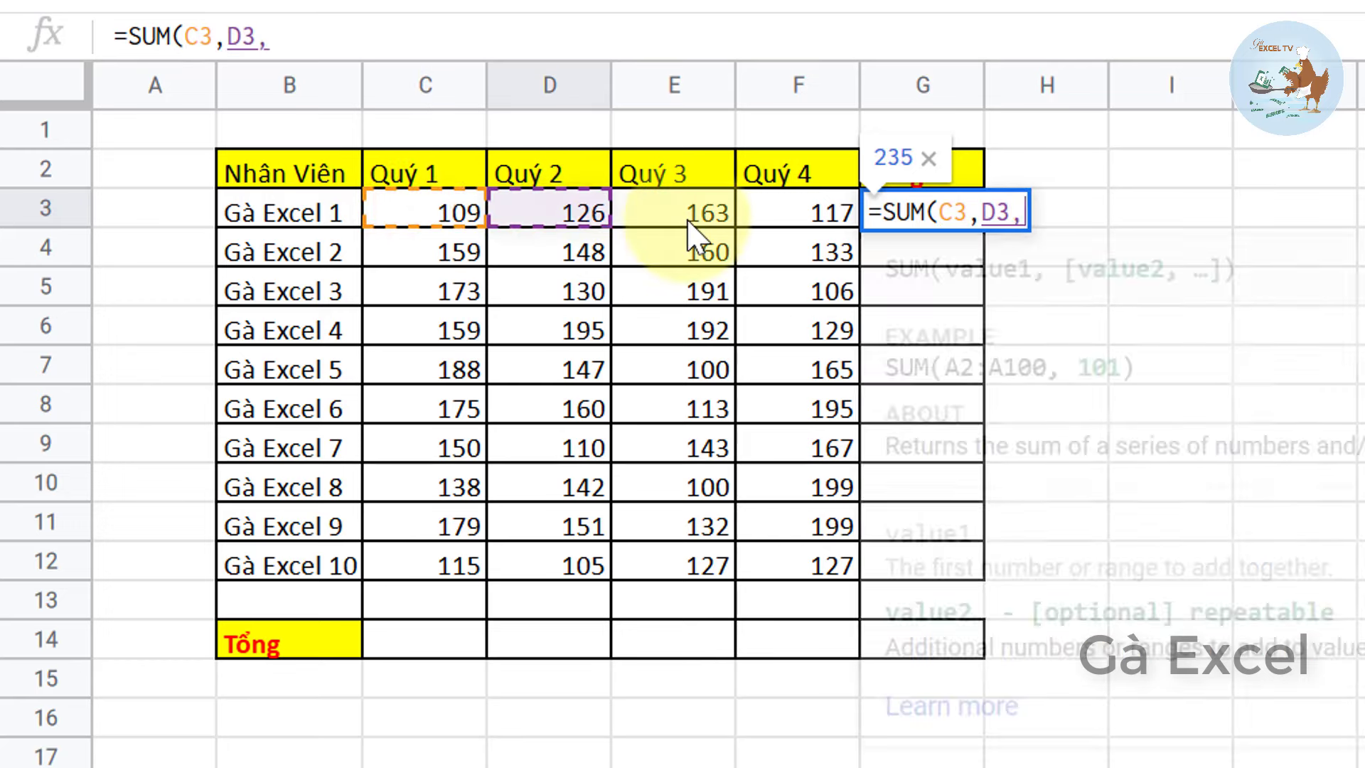
left_click(624, 217)
type(",")
left_click(789, 220)
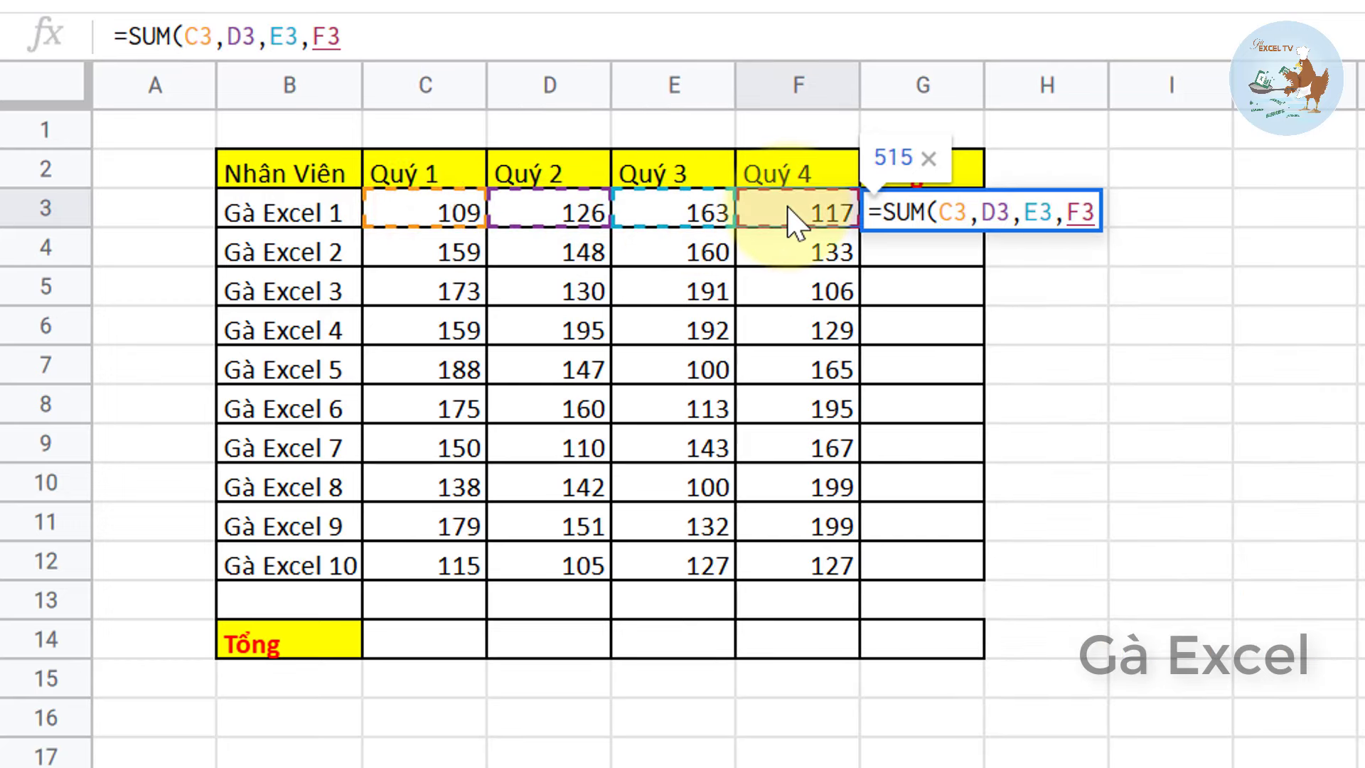
key("Return")
- Rewrite G3 as =SUM(C3:F3) and fill it down to G12
left_click(917, 220)
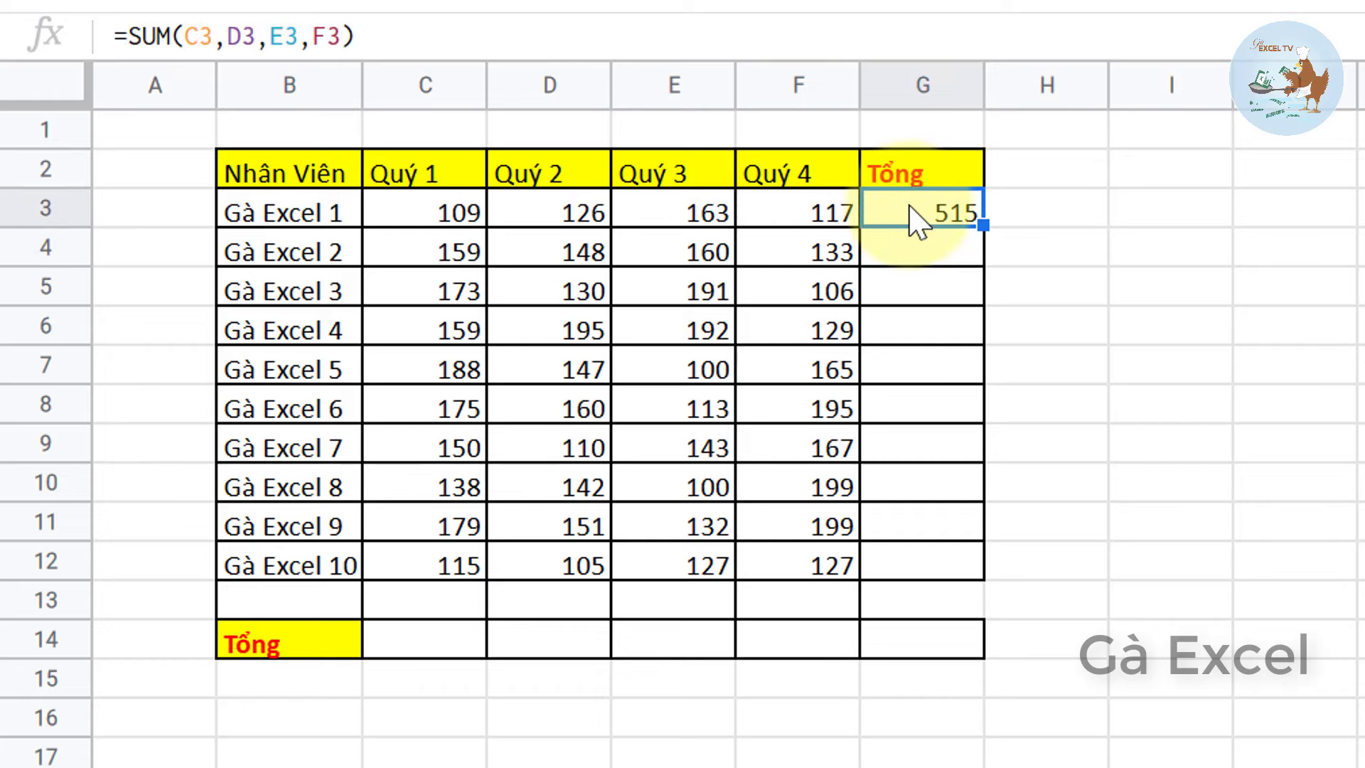
type("=su")
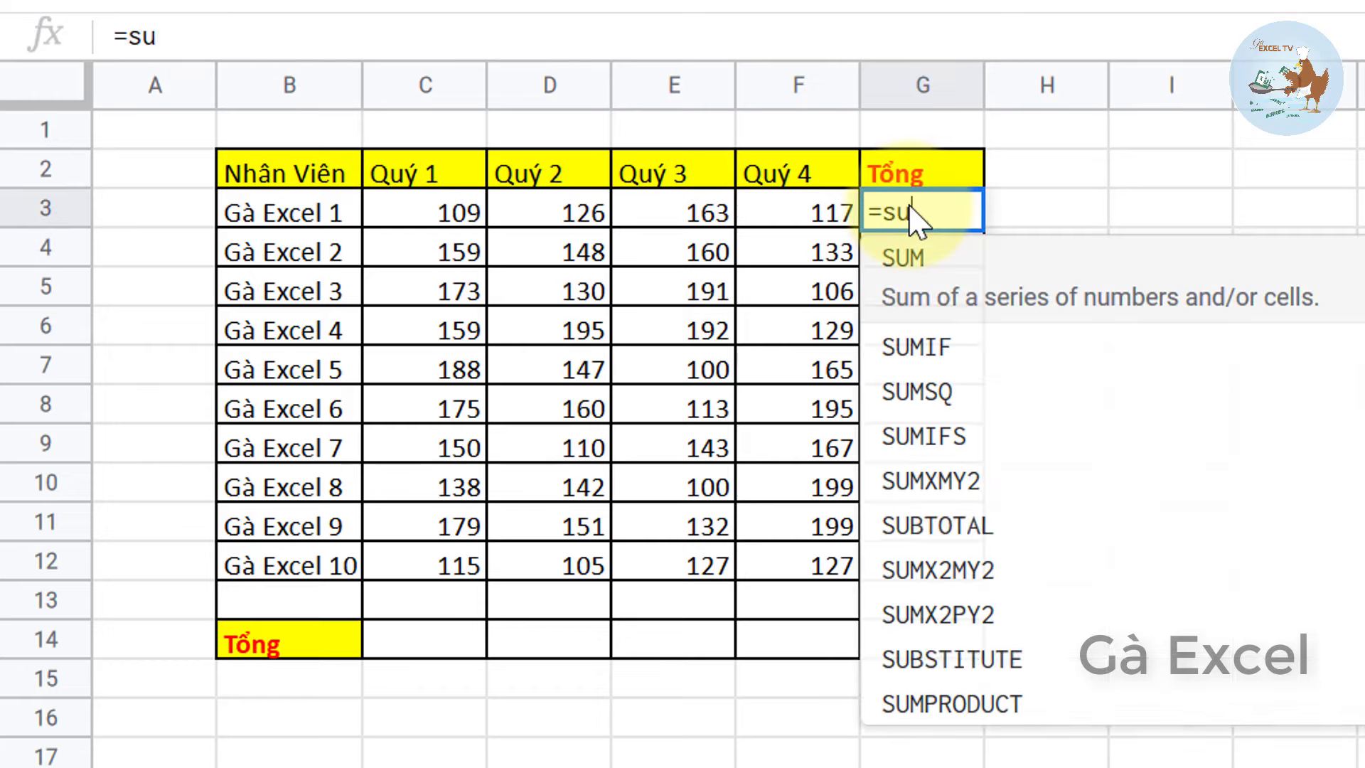
key("Tab")
left_click_drag(459, 217, 817, 224)
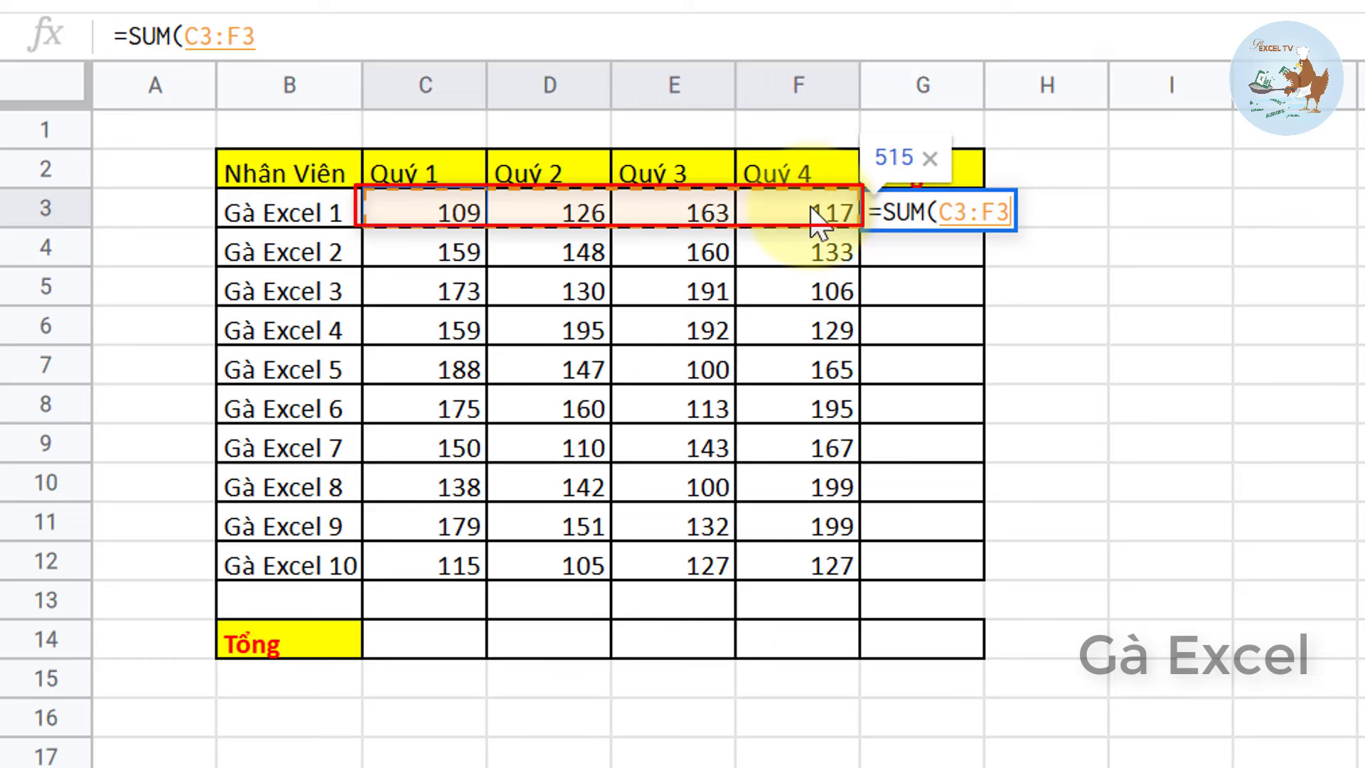
key("Return")
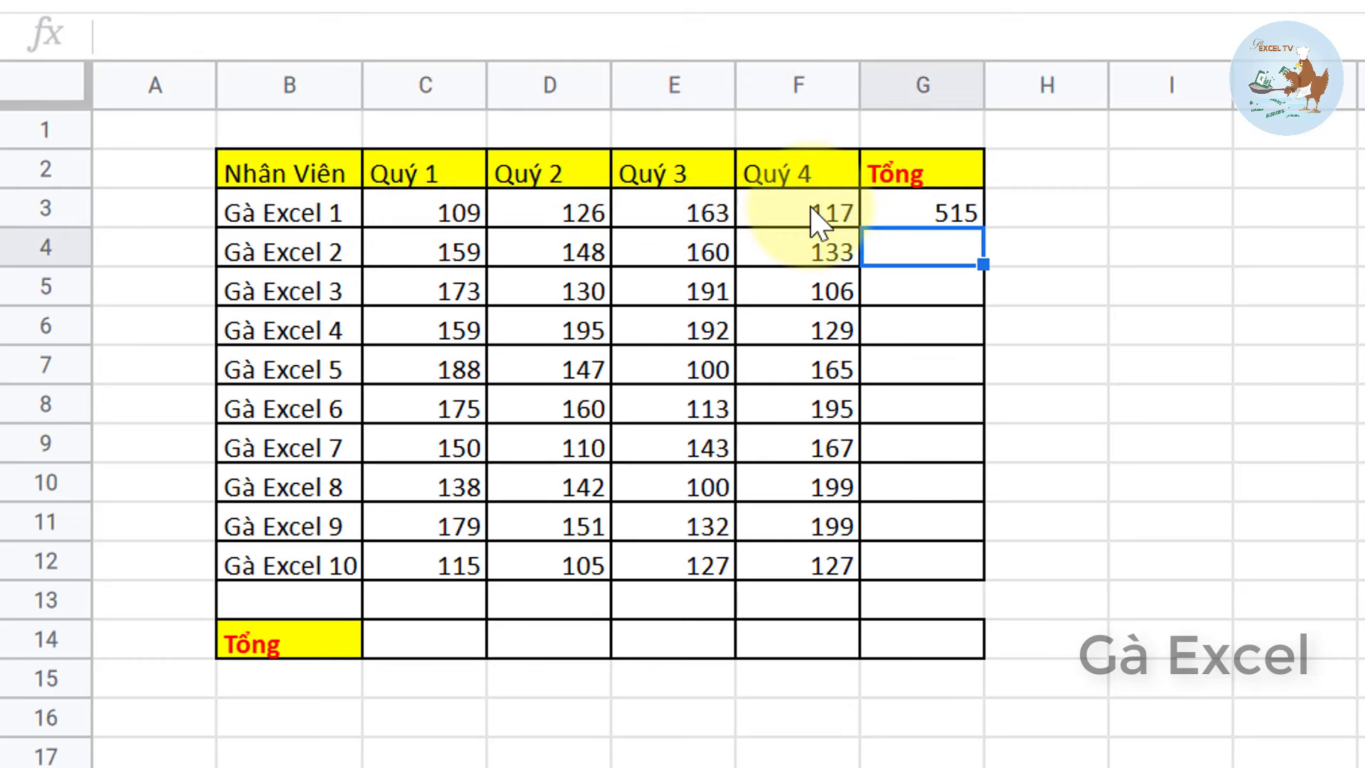
left_click(956, 210)
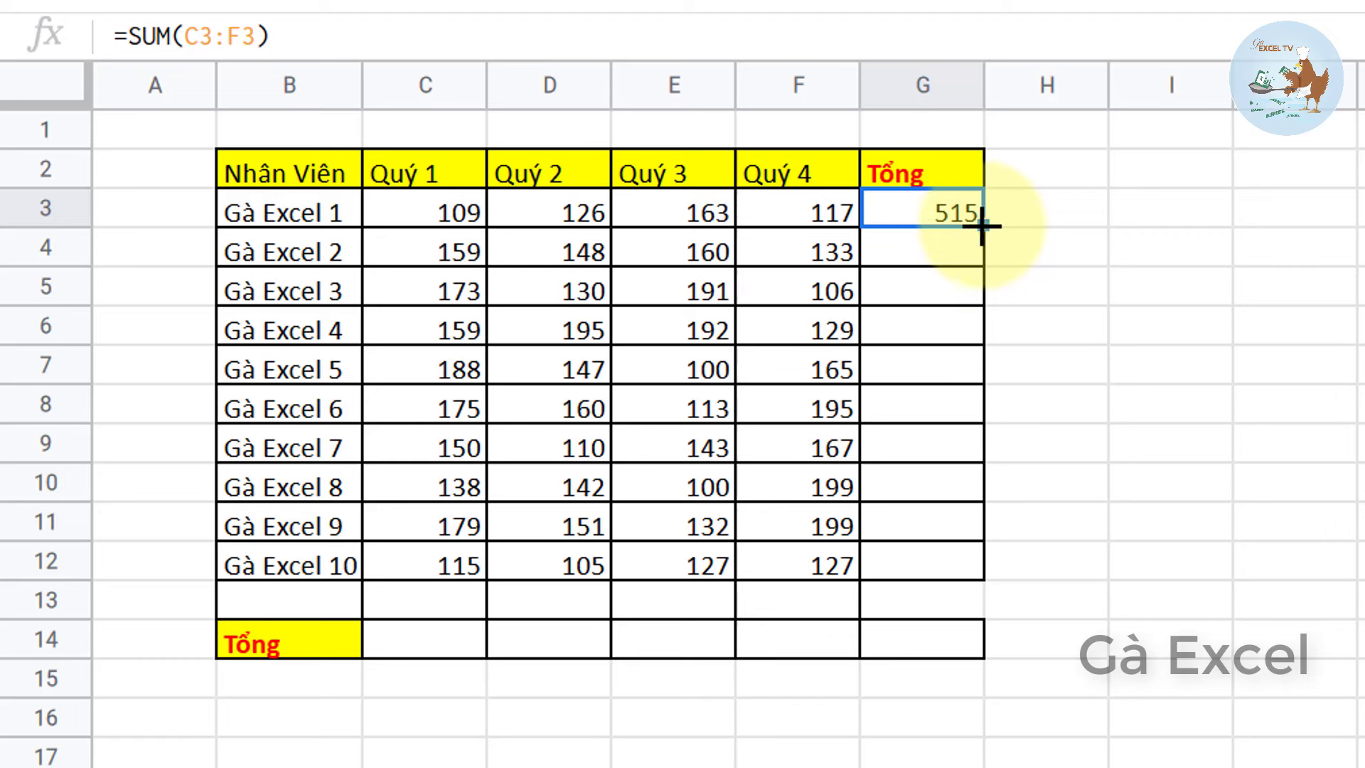
double_click(981, 226)
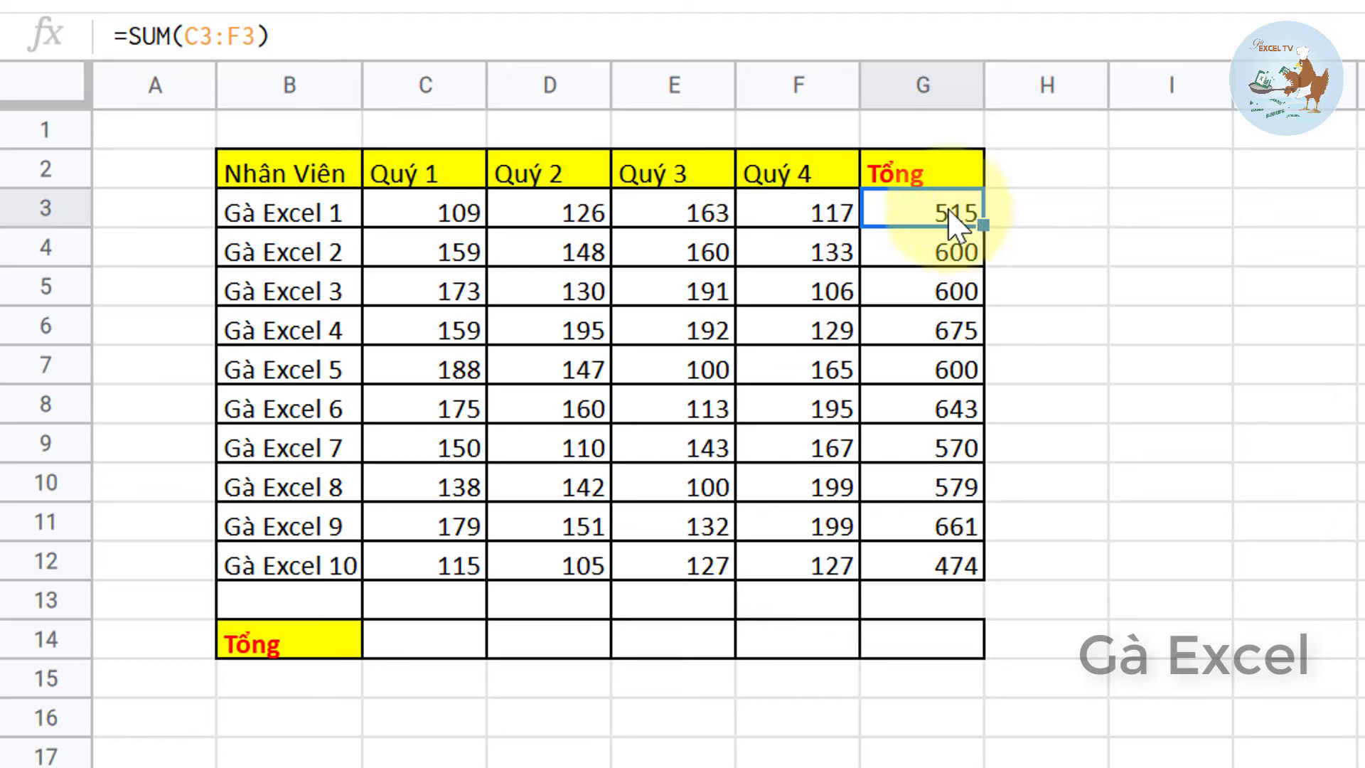
left_click(410, 647)
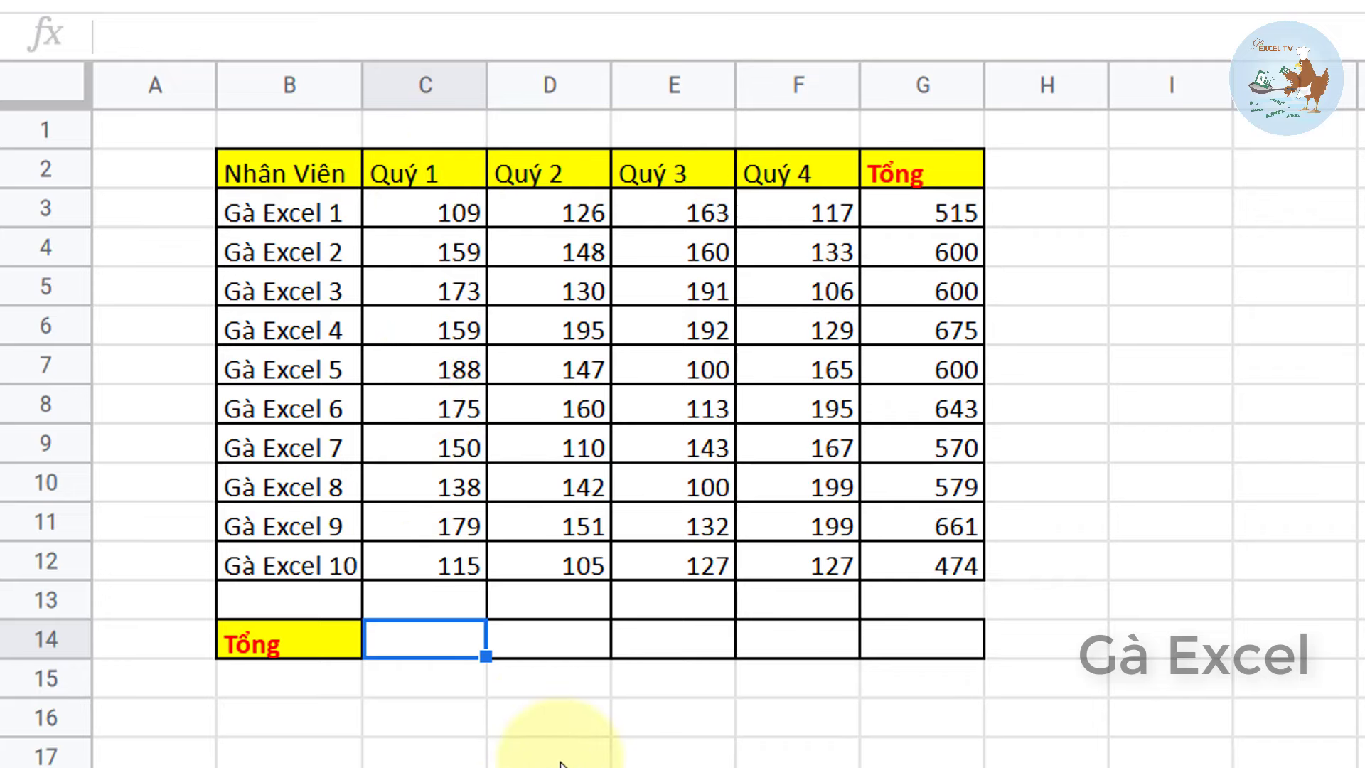
- Enter =SUM(C3:C12) in C14 and copy it across to G14, giving a 5917 grand total
type("=sum")
key("Tab")
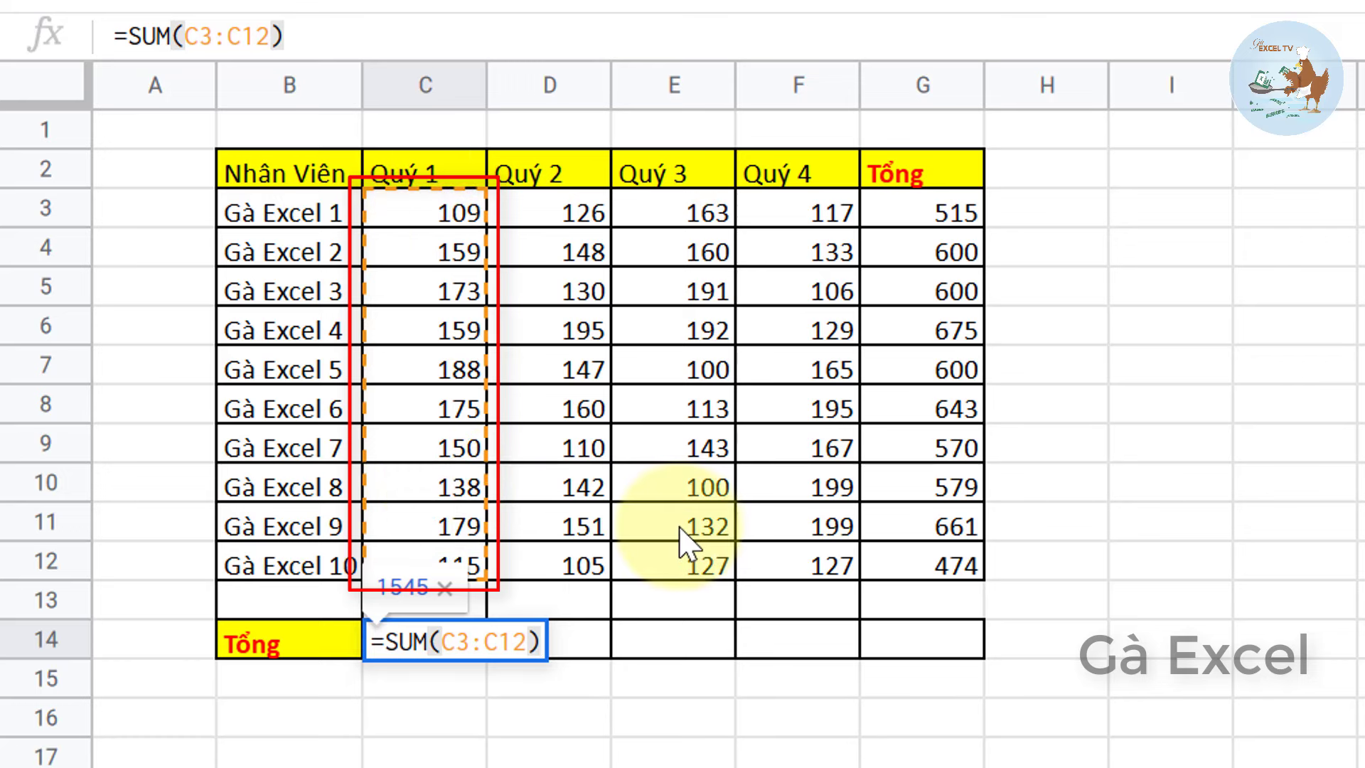
key("Return")
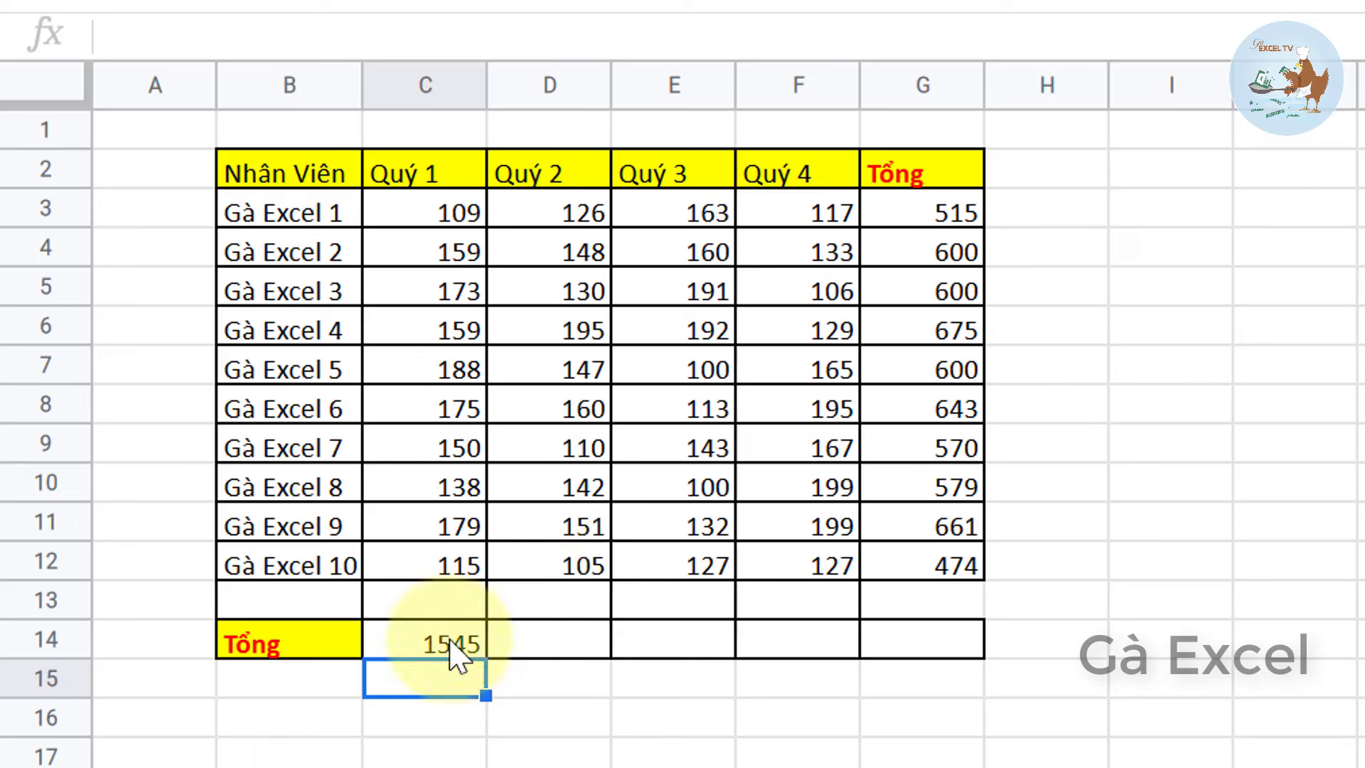
left_click(455, 646)
mouse_move(486, 656)
left_mouse_down()
mouse_move(953, 648)
mouse_move(961, 661)
left_mouse_up()
left_click(959, 662)
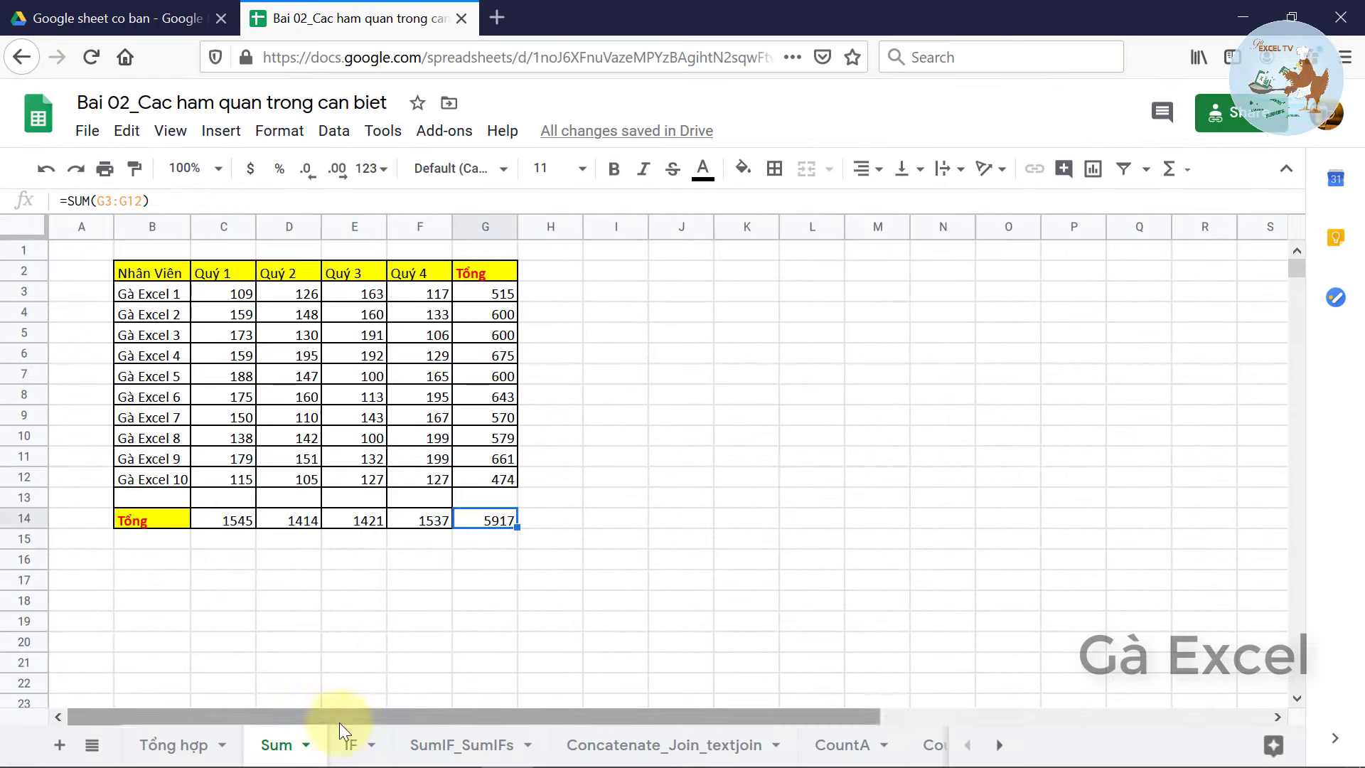
- On the IF sheet, widen column B to fit student names and review the promotion rule in H3
left_click(351, 744)
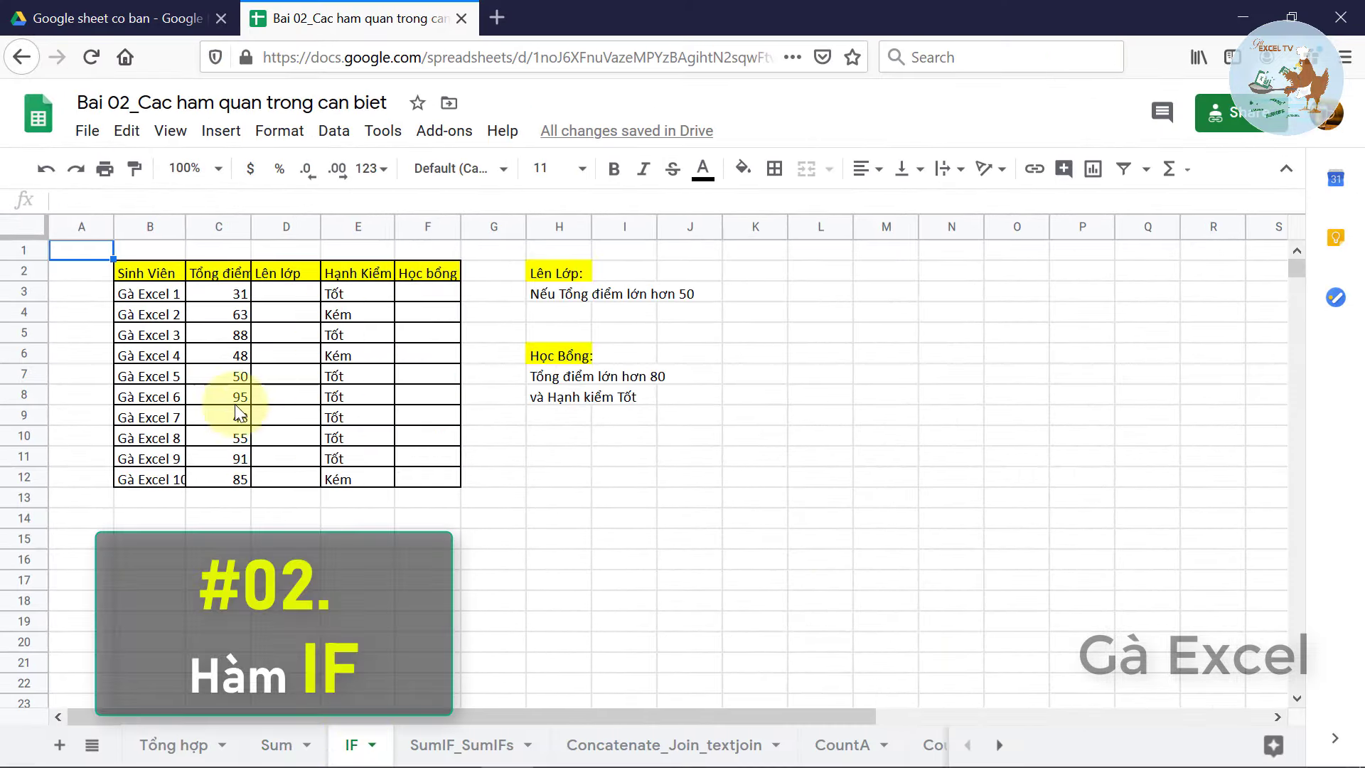
left_click(149, 272)
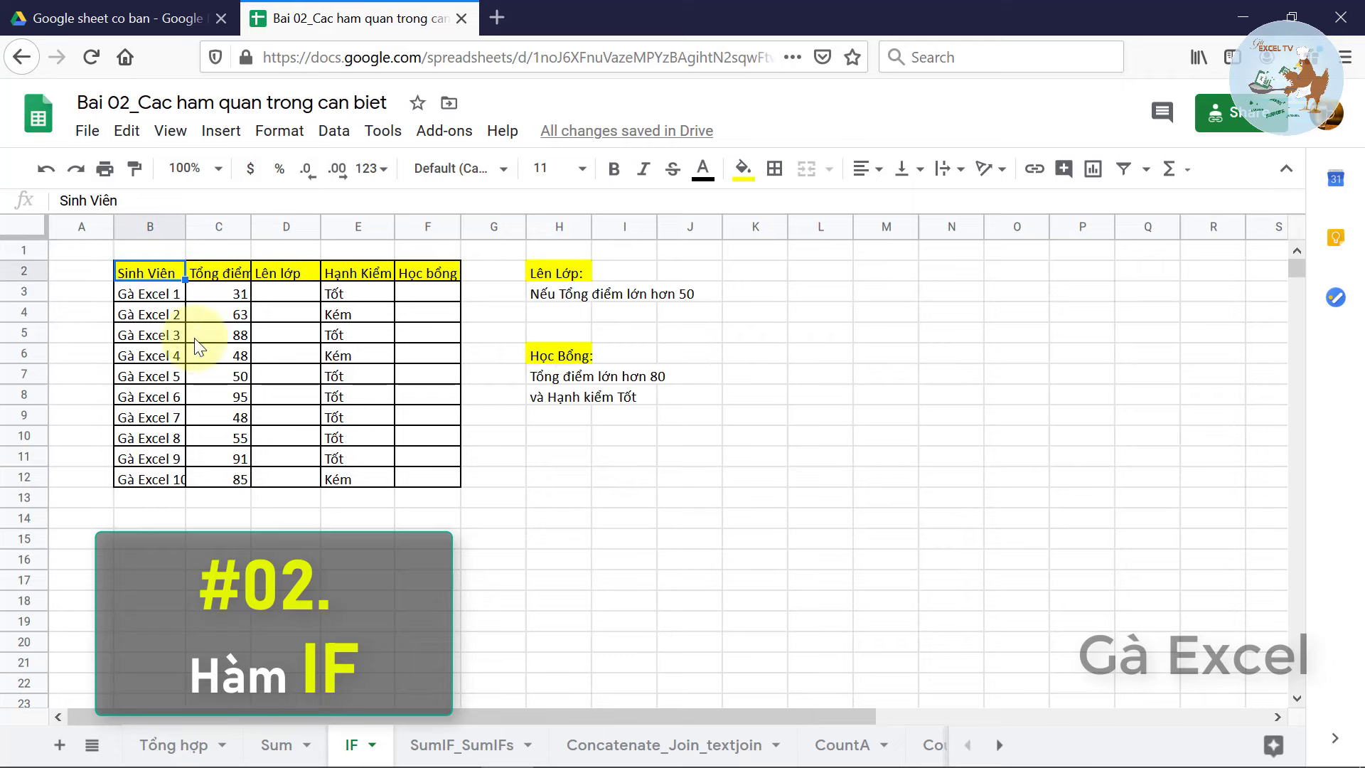
double_click(185, 226)
left_click(237, 291)
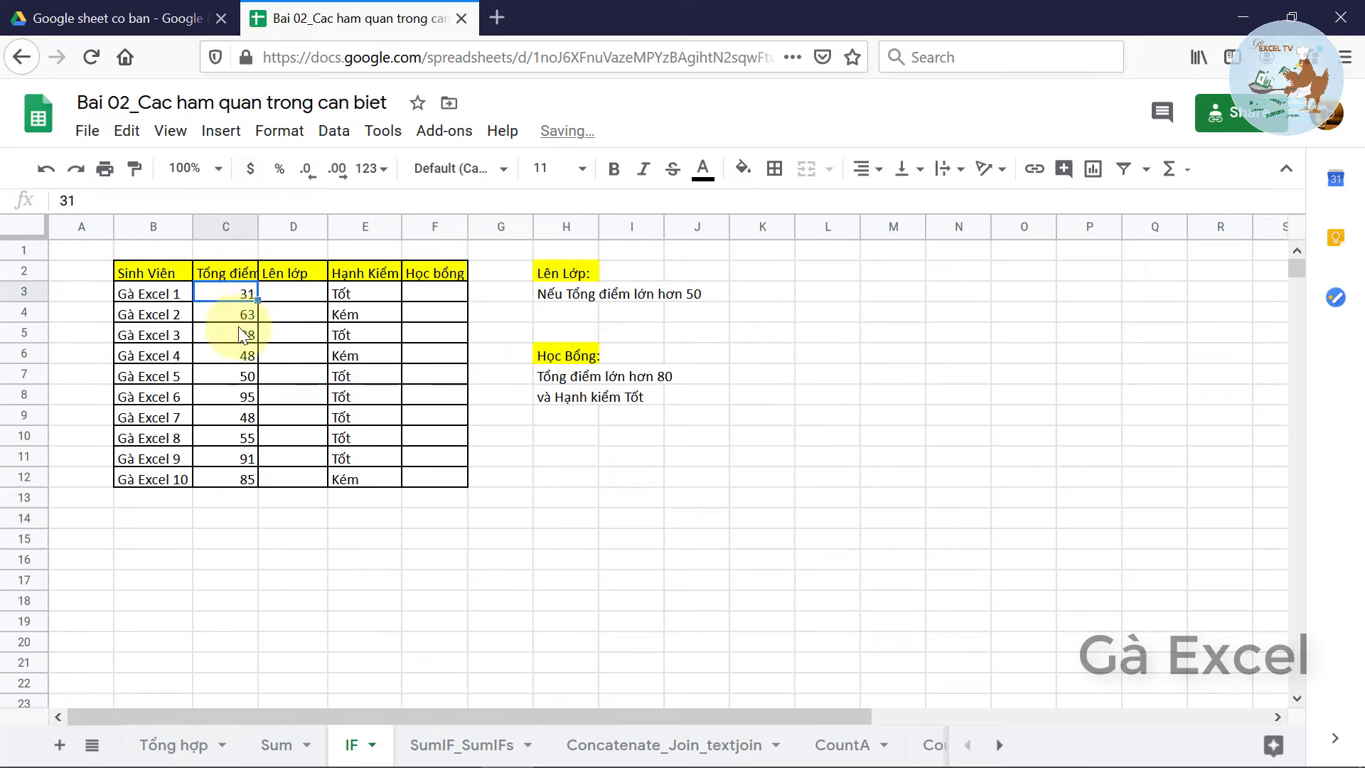
left_click(563, 293)
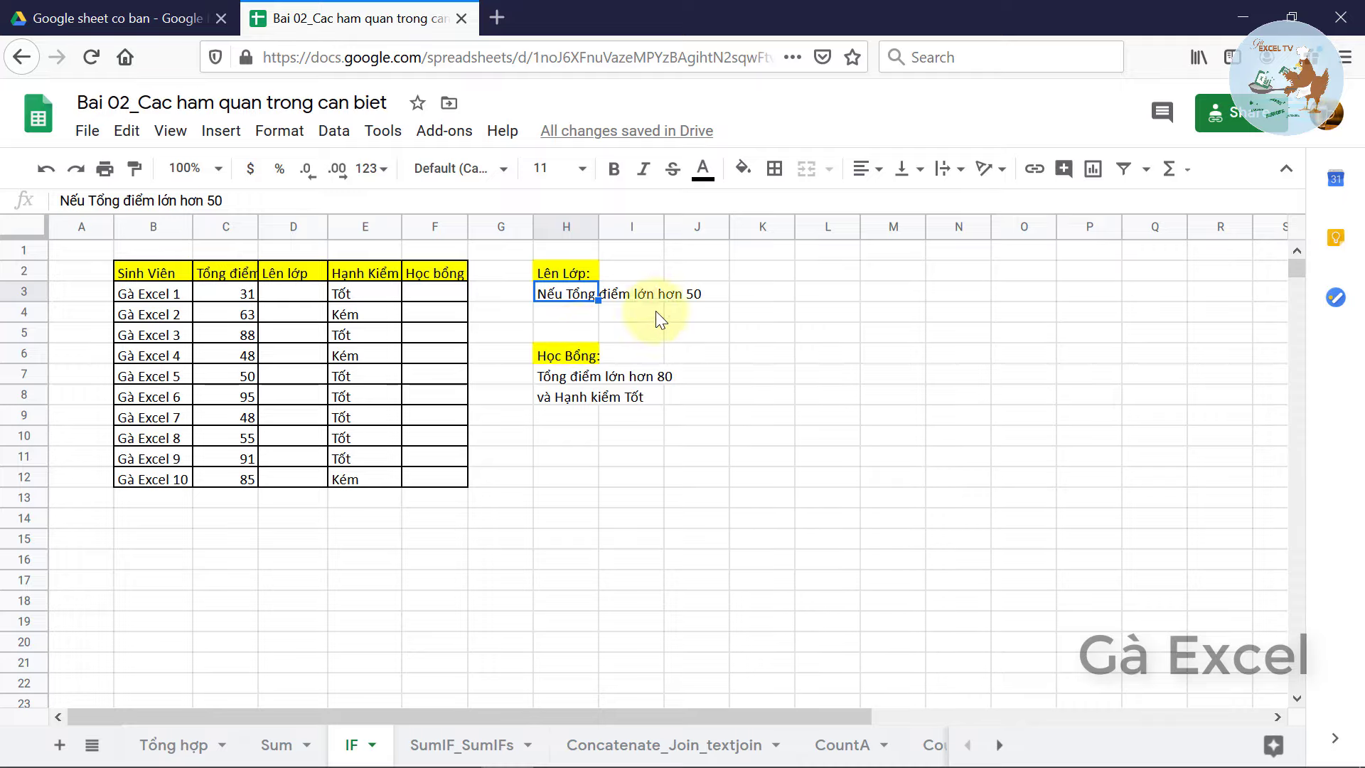
- Enter =IF(C3>50,"Lên lớp","Đúp") in D3 and copy it down column D
left_click(289, 293)
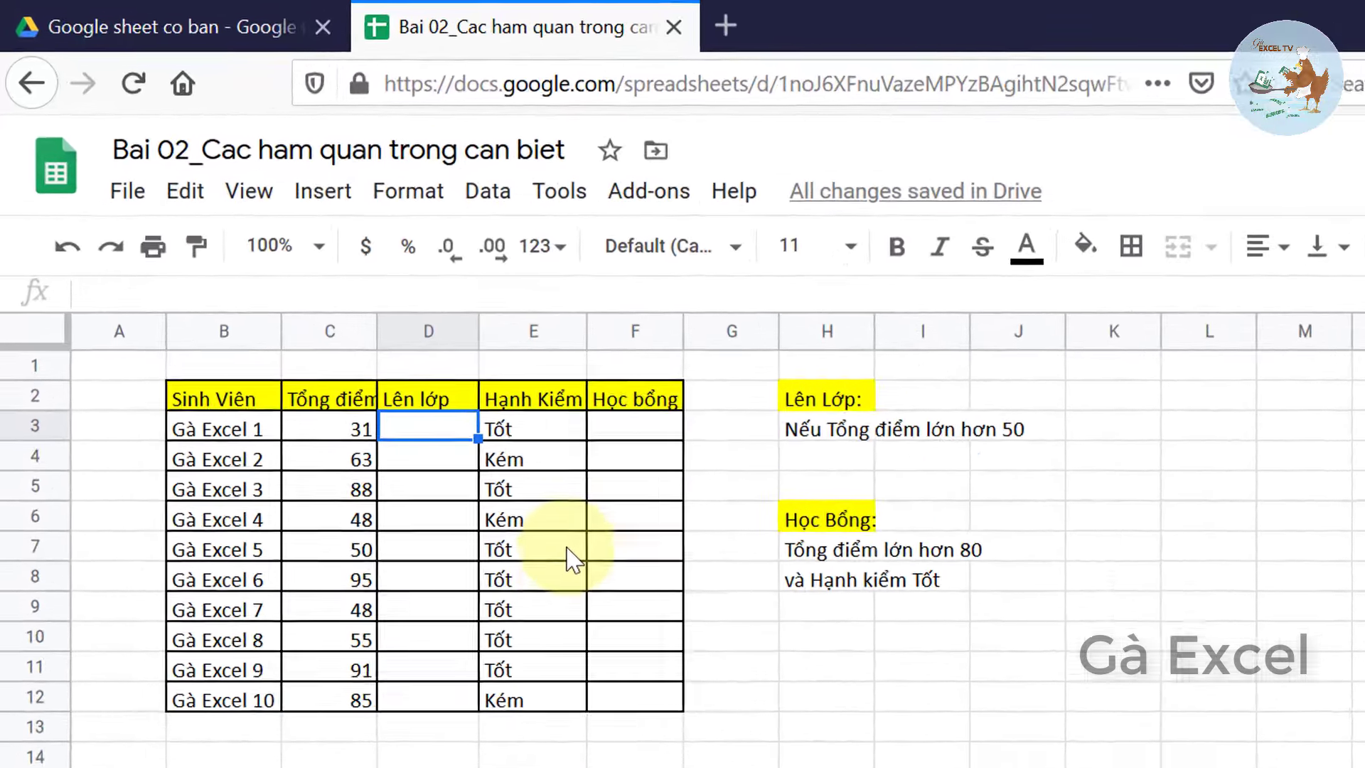
type("=if")
key("Tab")
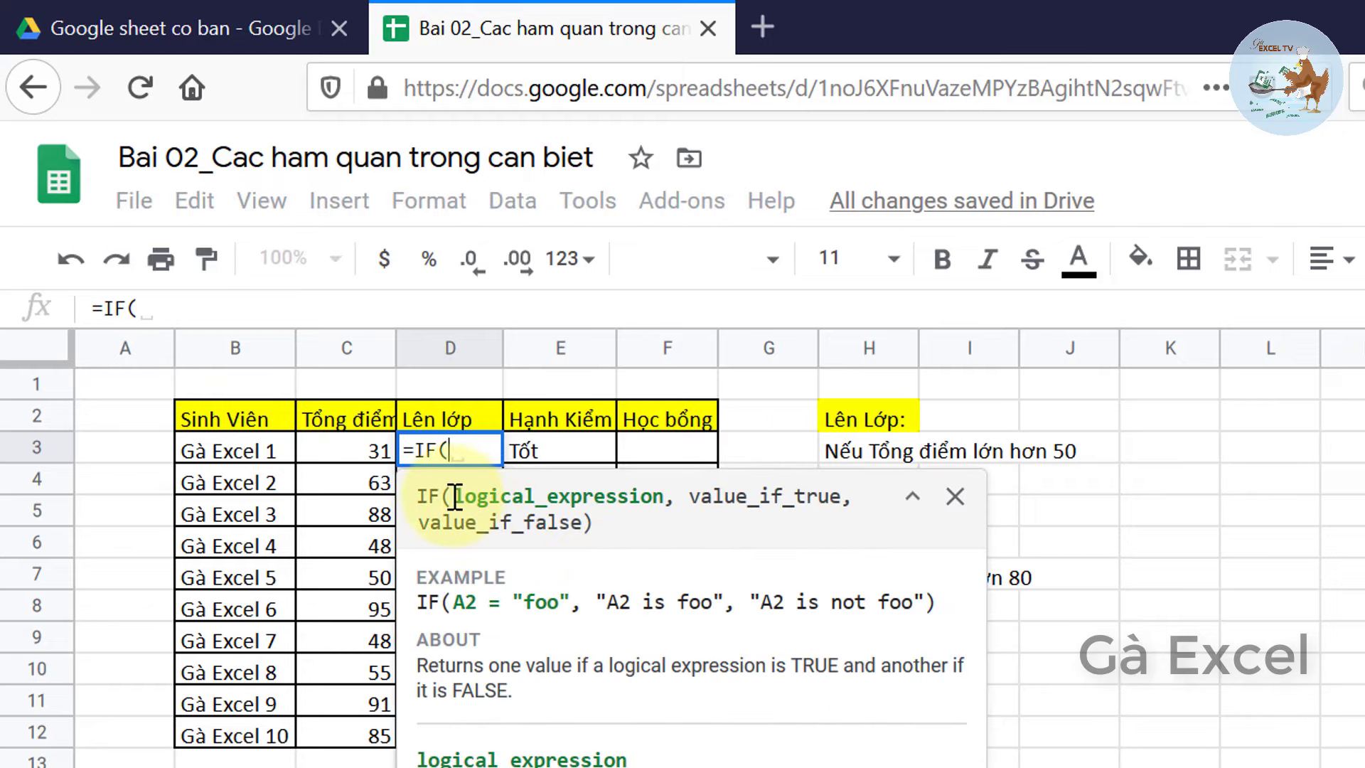
left_click(357, 462)
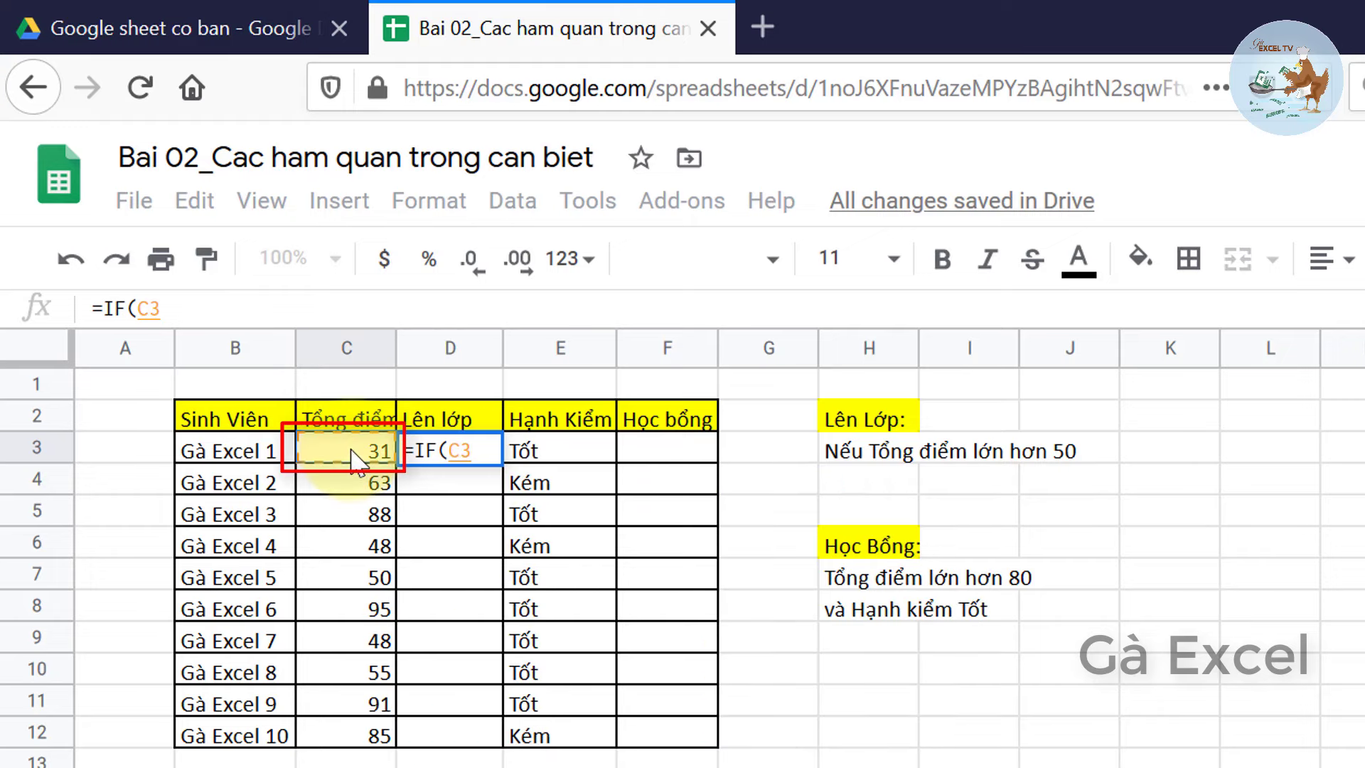
type(">")
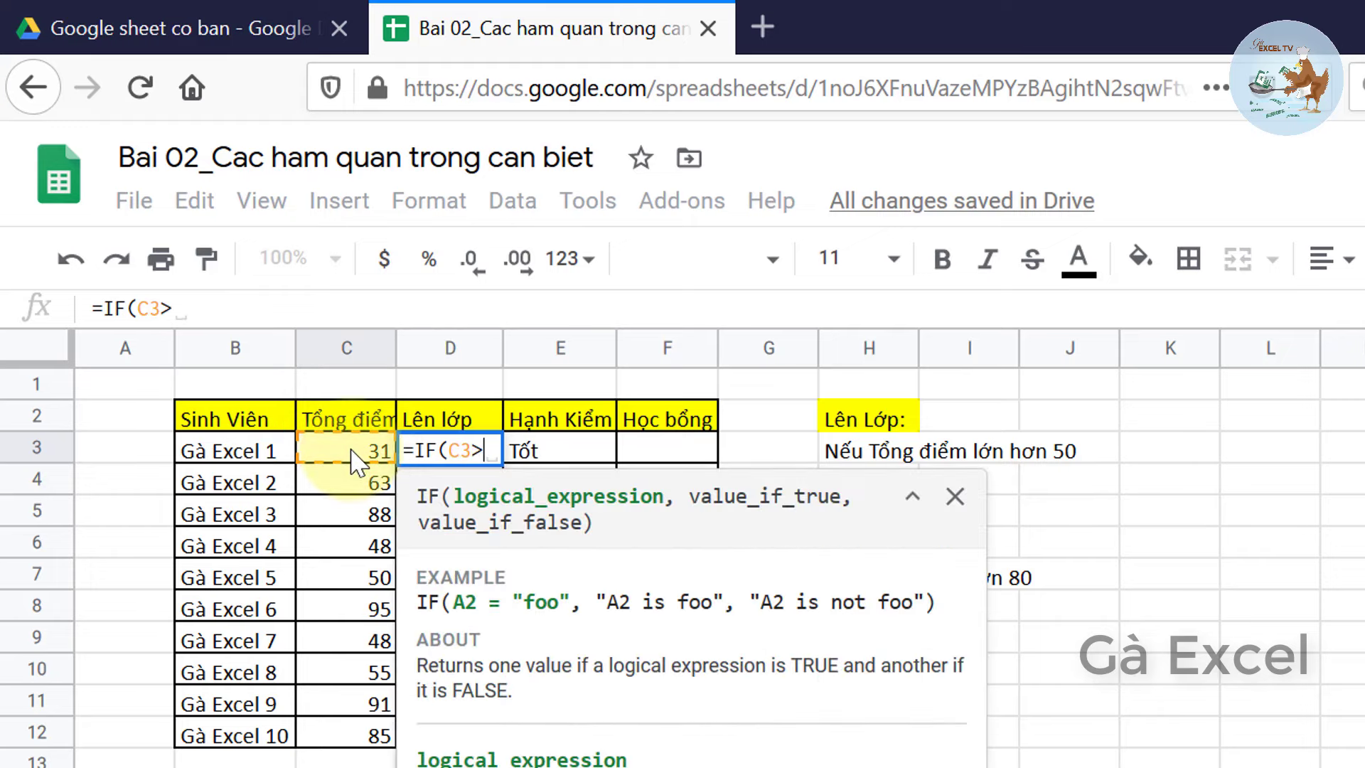
type("50, ")
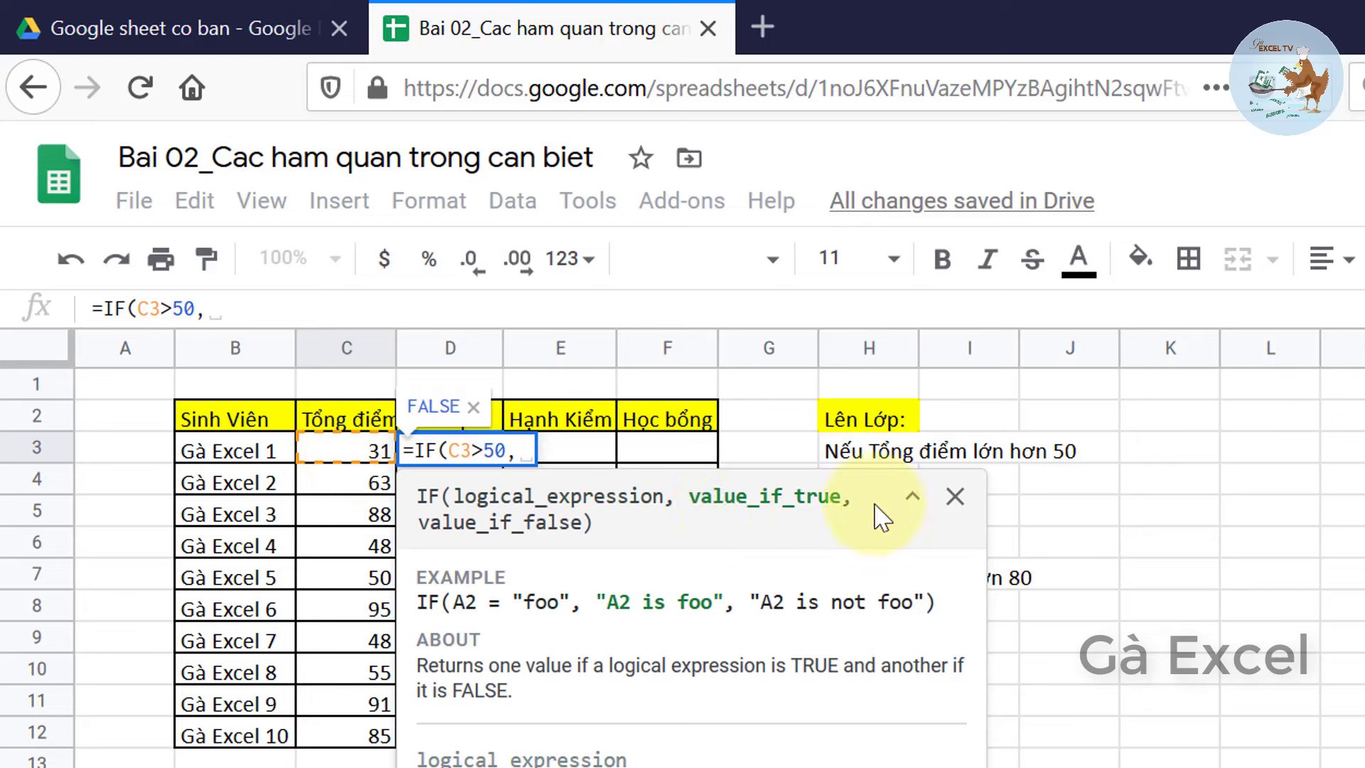
type("\"")
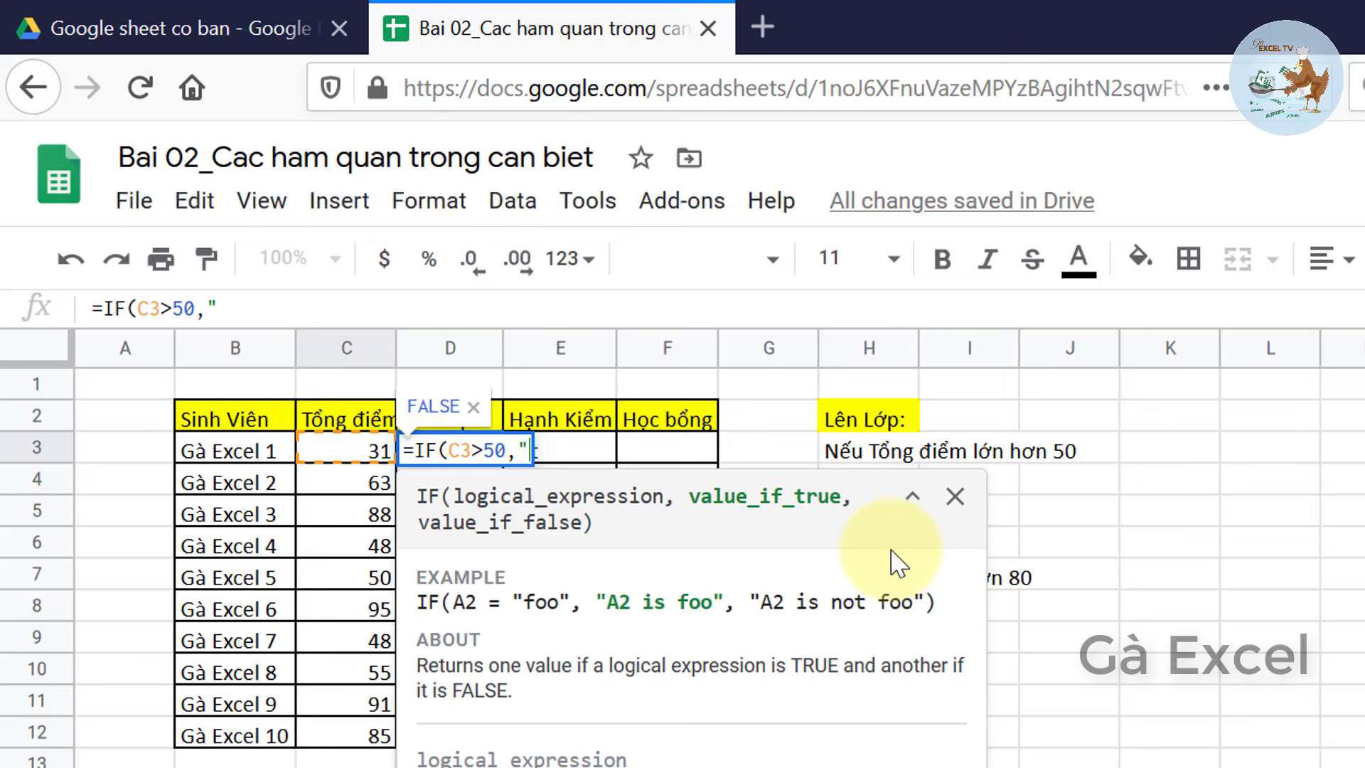
type("Lên")
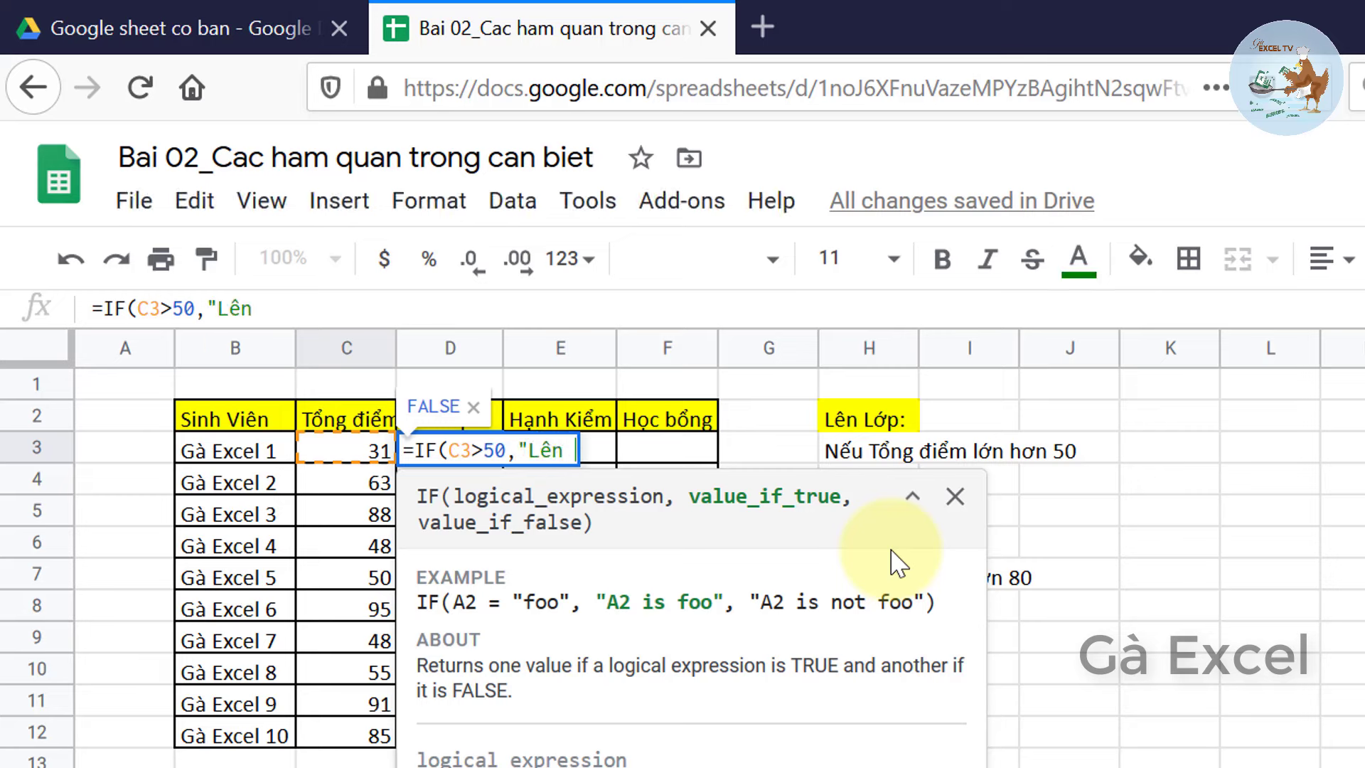
type(" loớp")
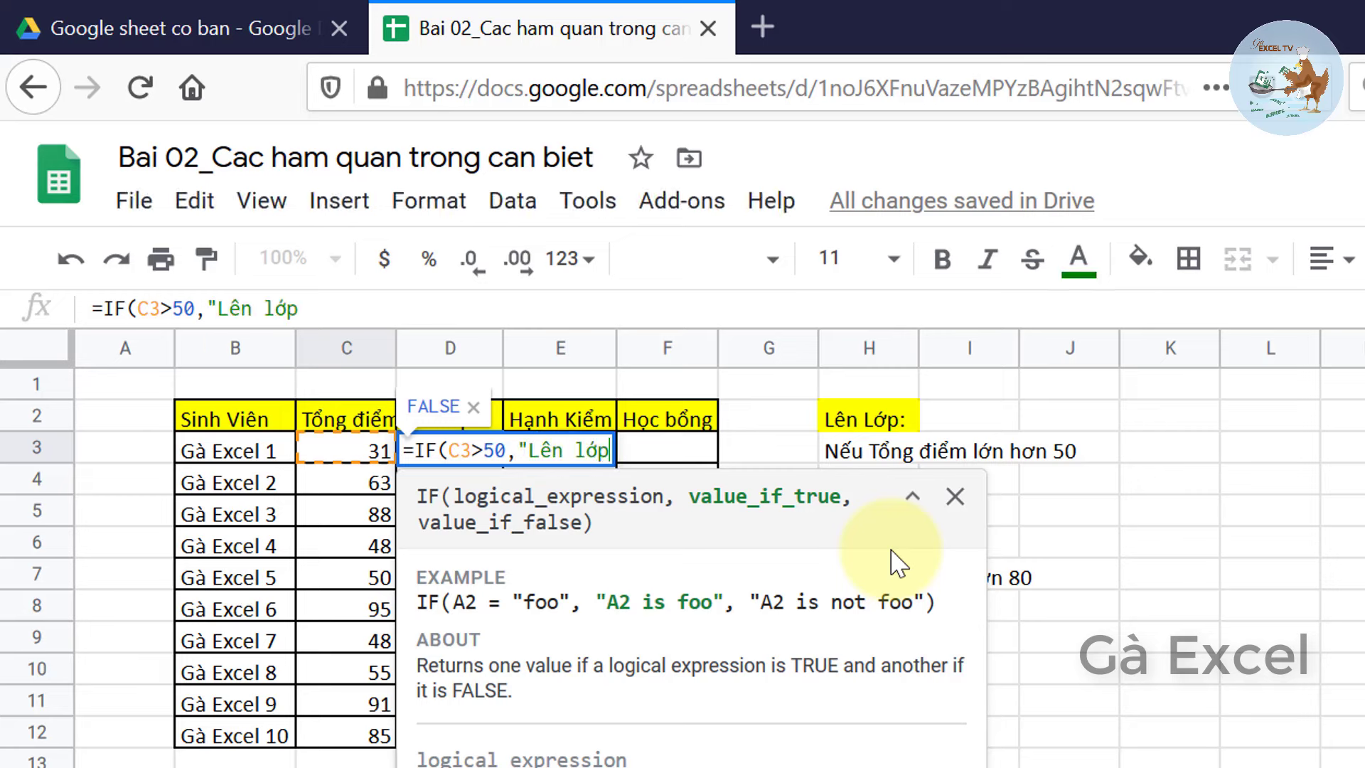
type(",")
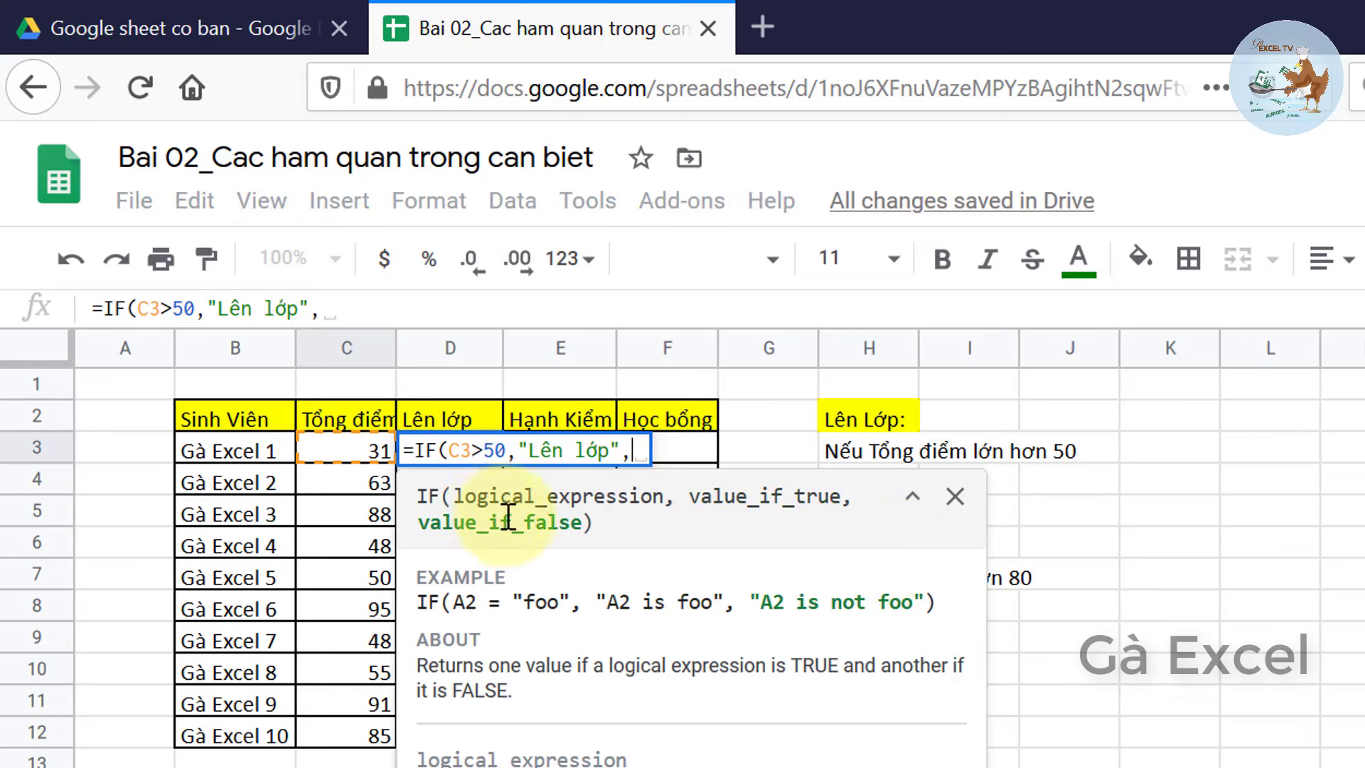
key("BackSpace")
type("\"")
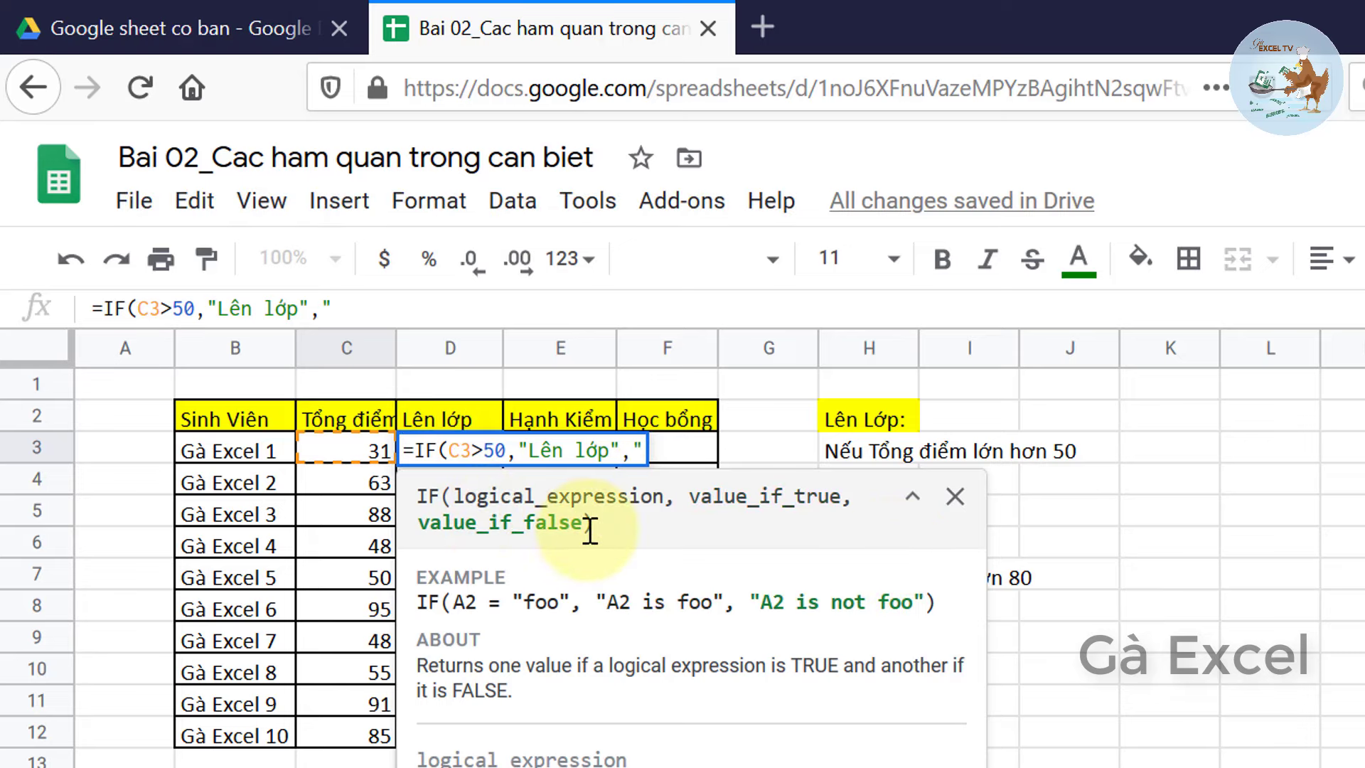
type("D")
type("úp")
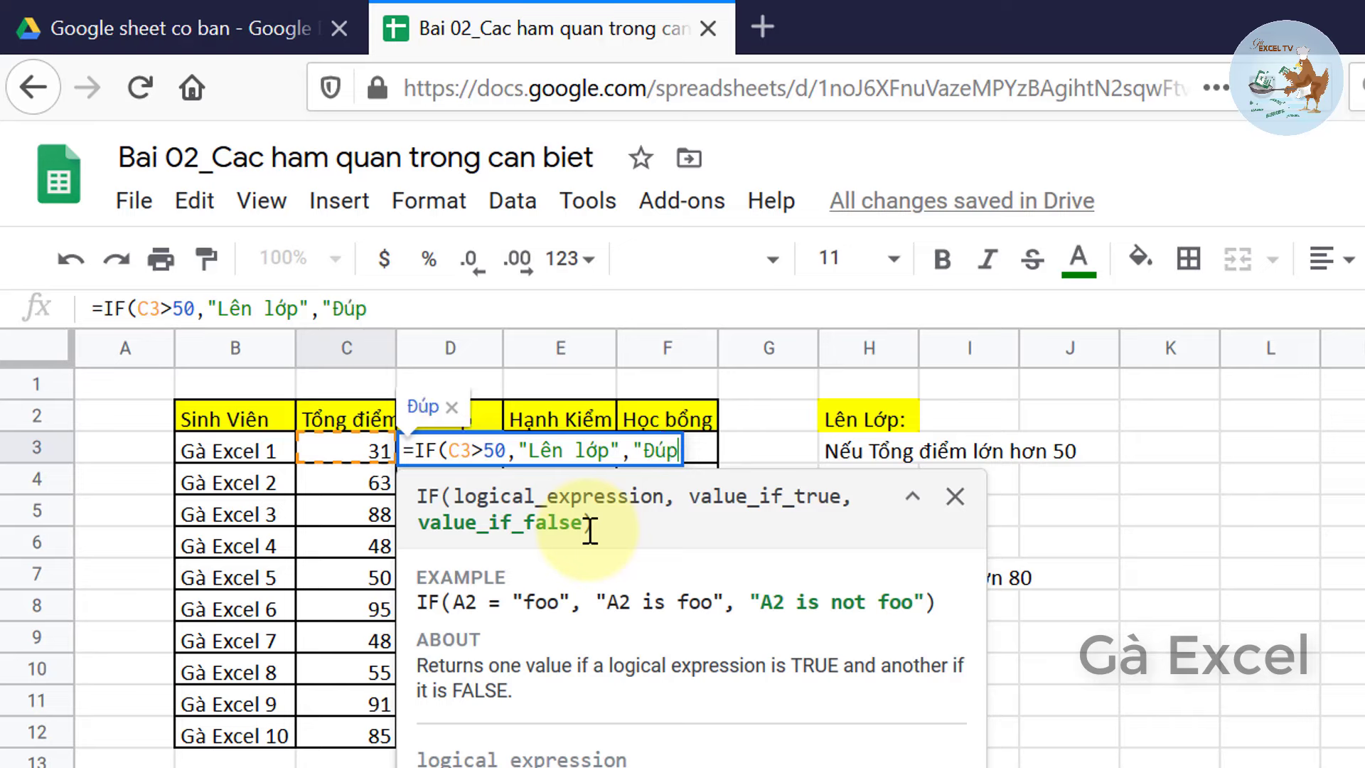
type(")")
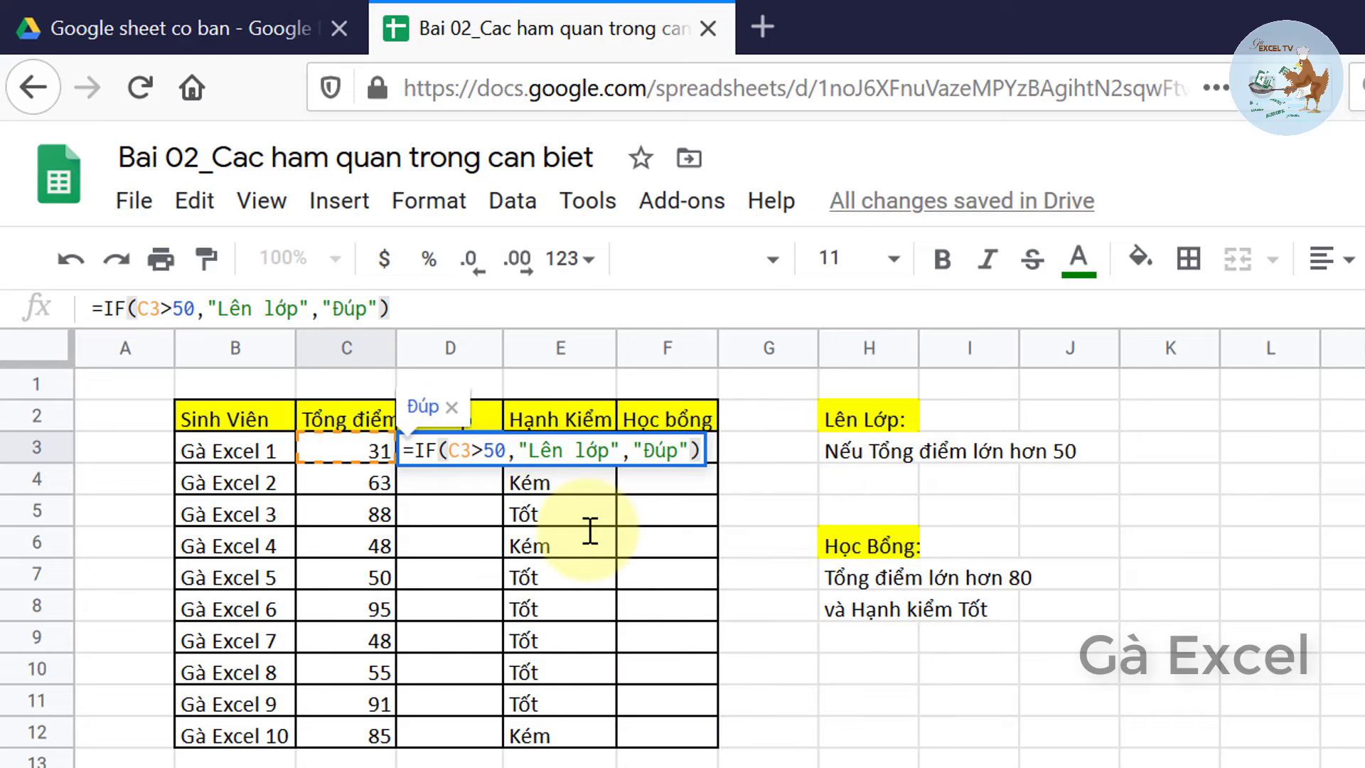
key("Return")
key("Up")
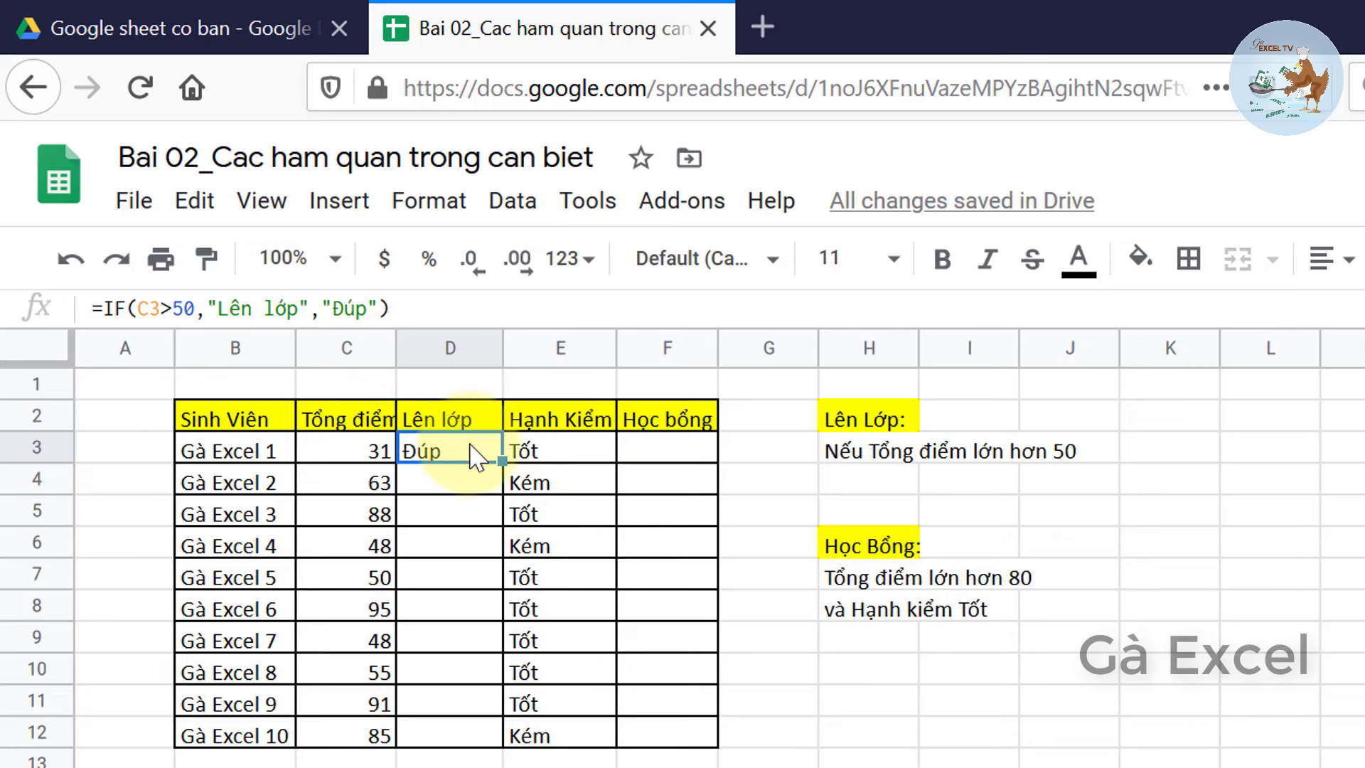
double_click(502, 459)
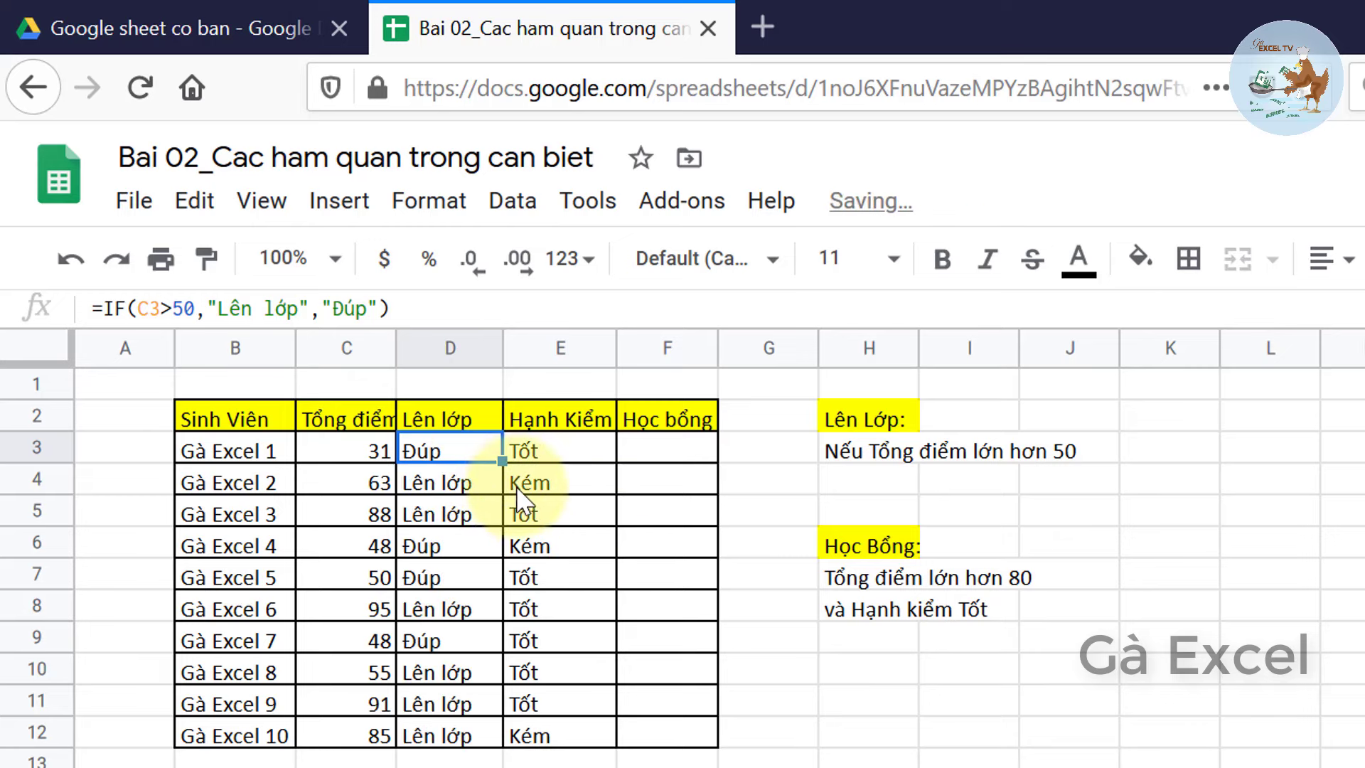
- Enter =IF(C3>80,IF(E3="Tốt","X",""),"") in F3 and copy it down the Học bổng column
left_click(649, 455)
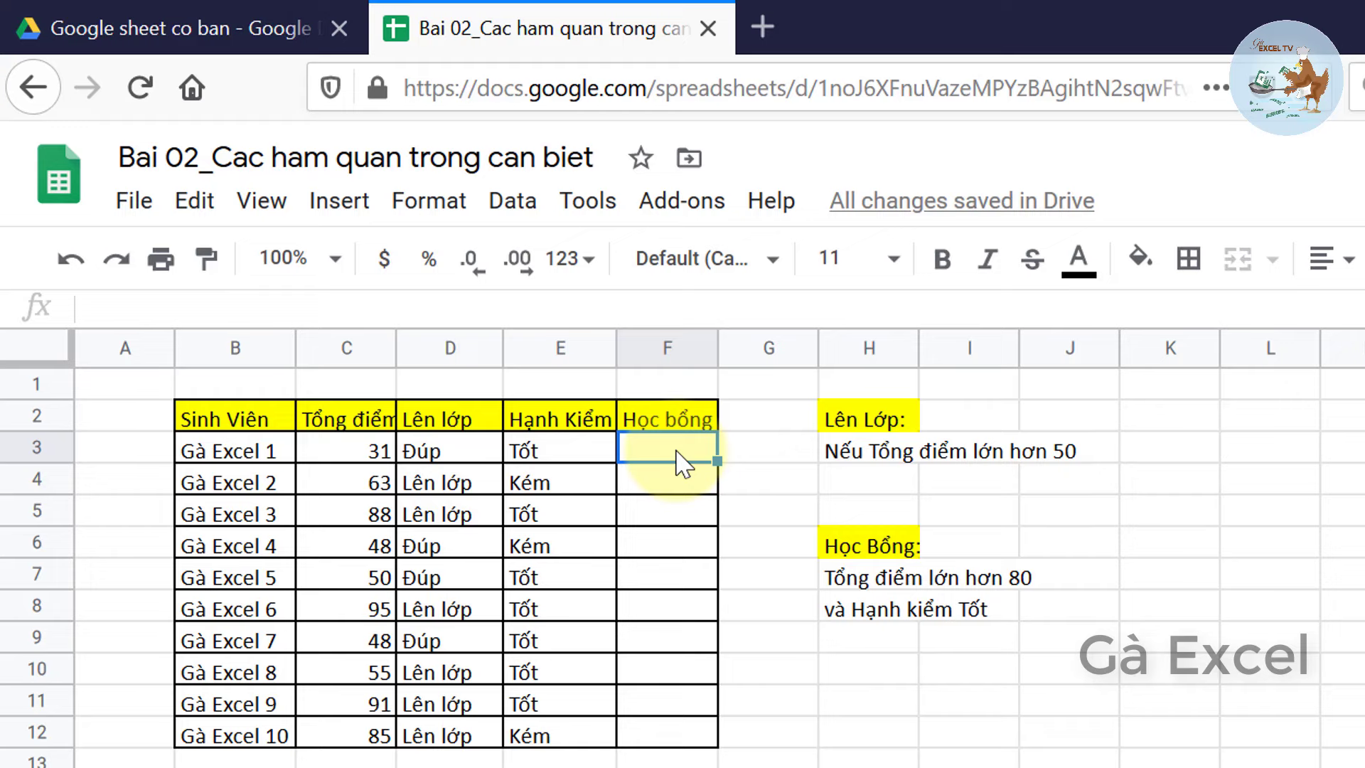
type("=")
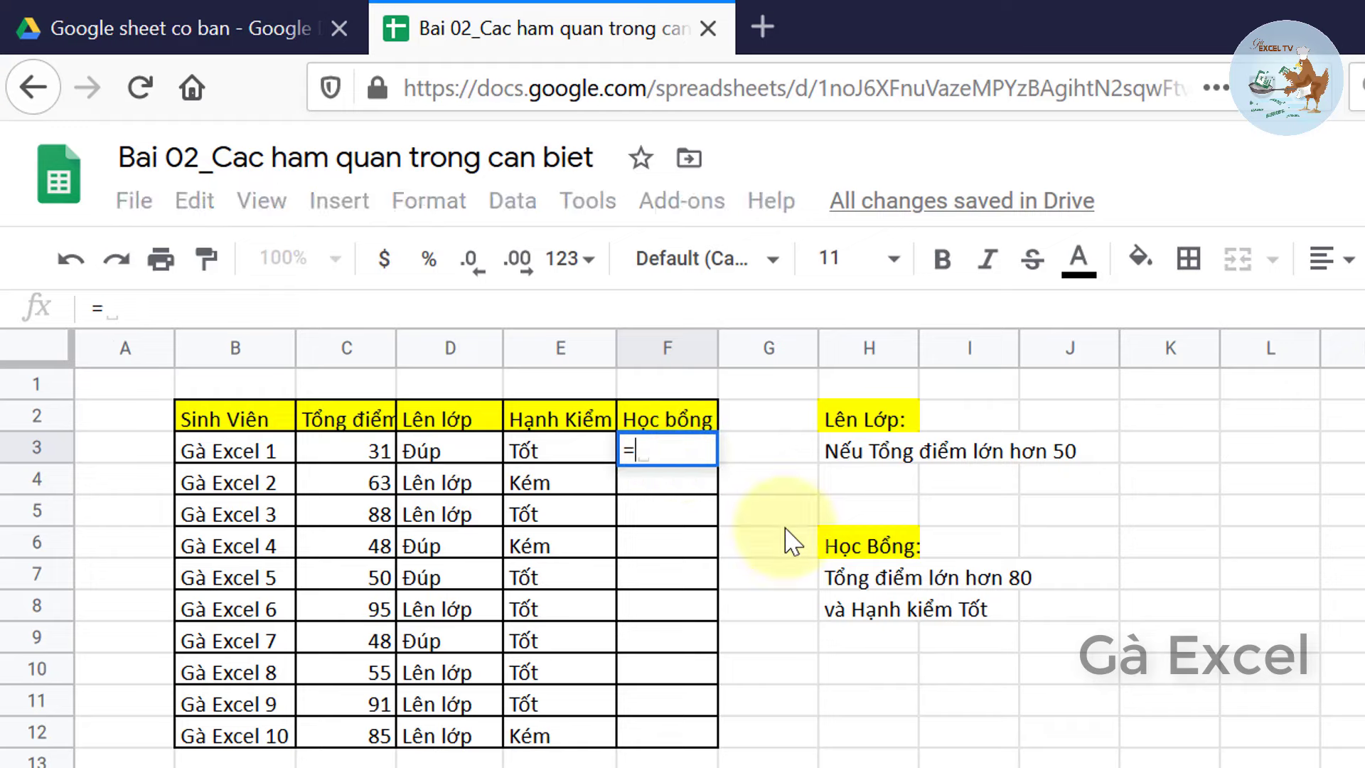
type("IF(")
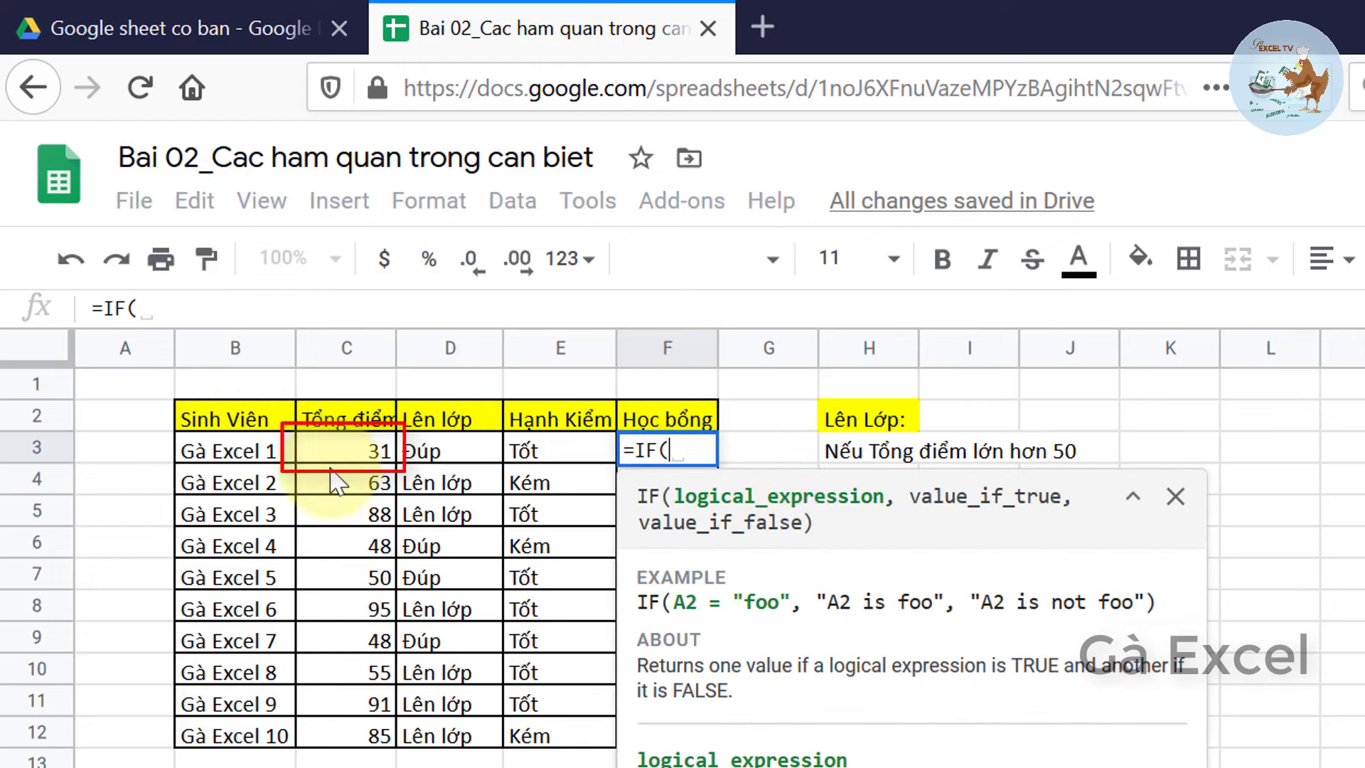
left_click(353, 460)
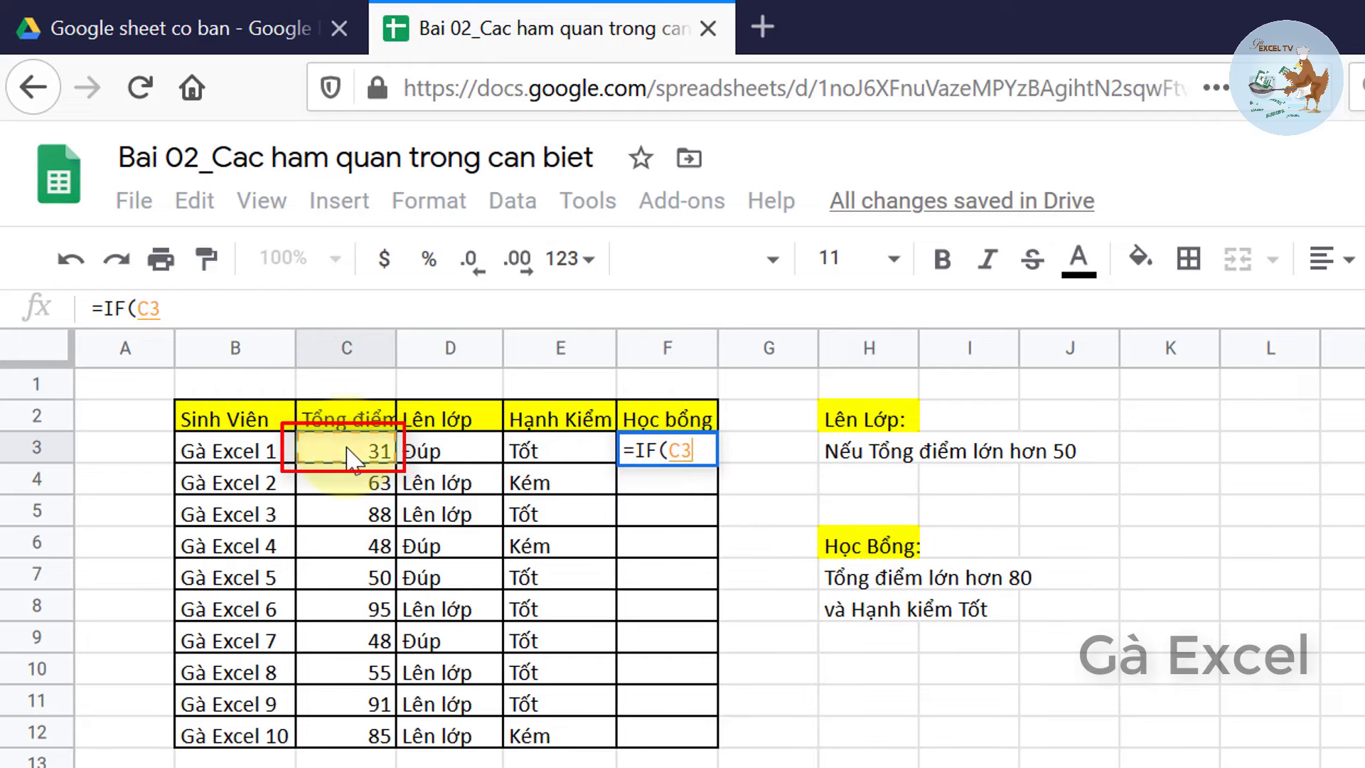
type(">80")
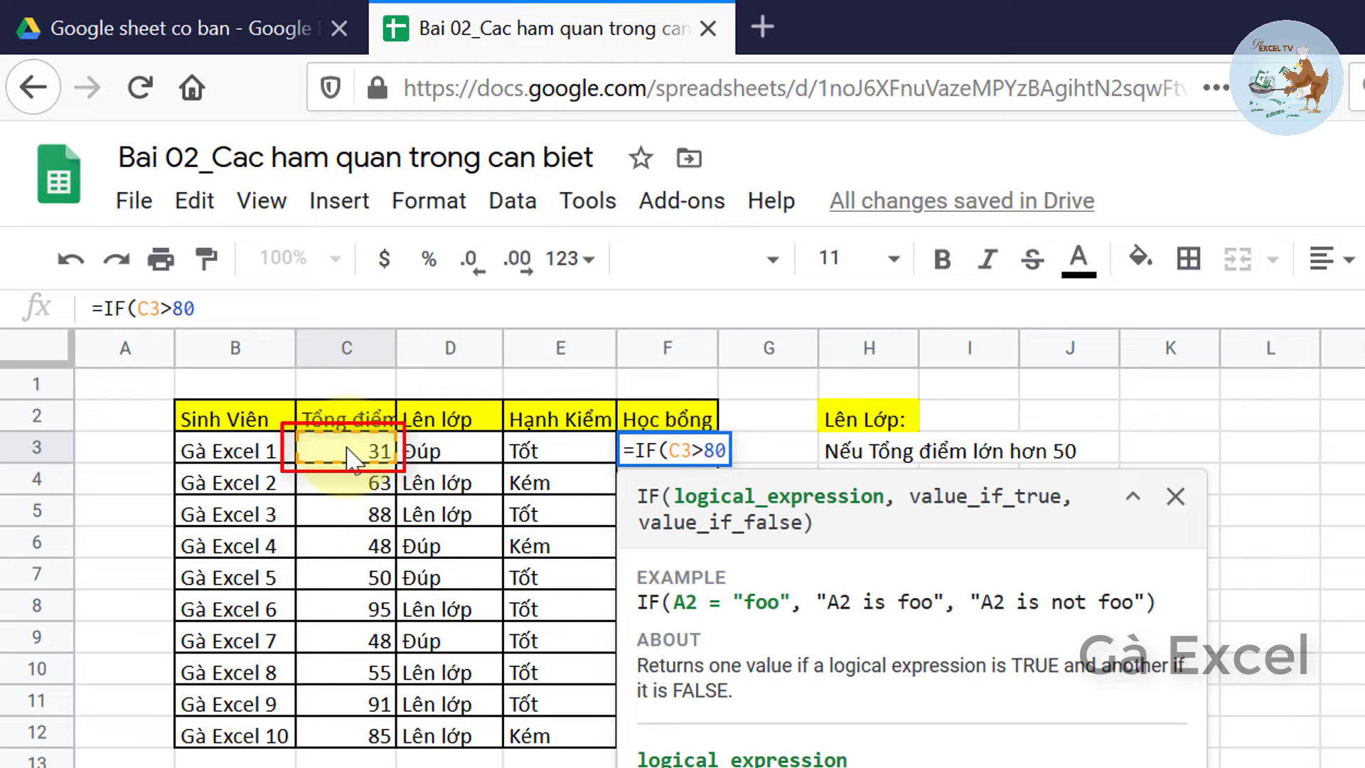
type(",if")
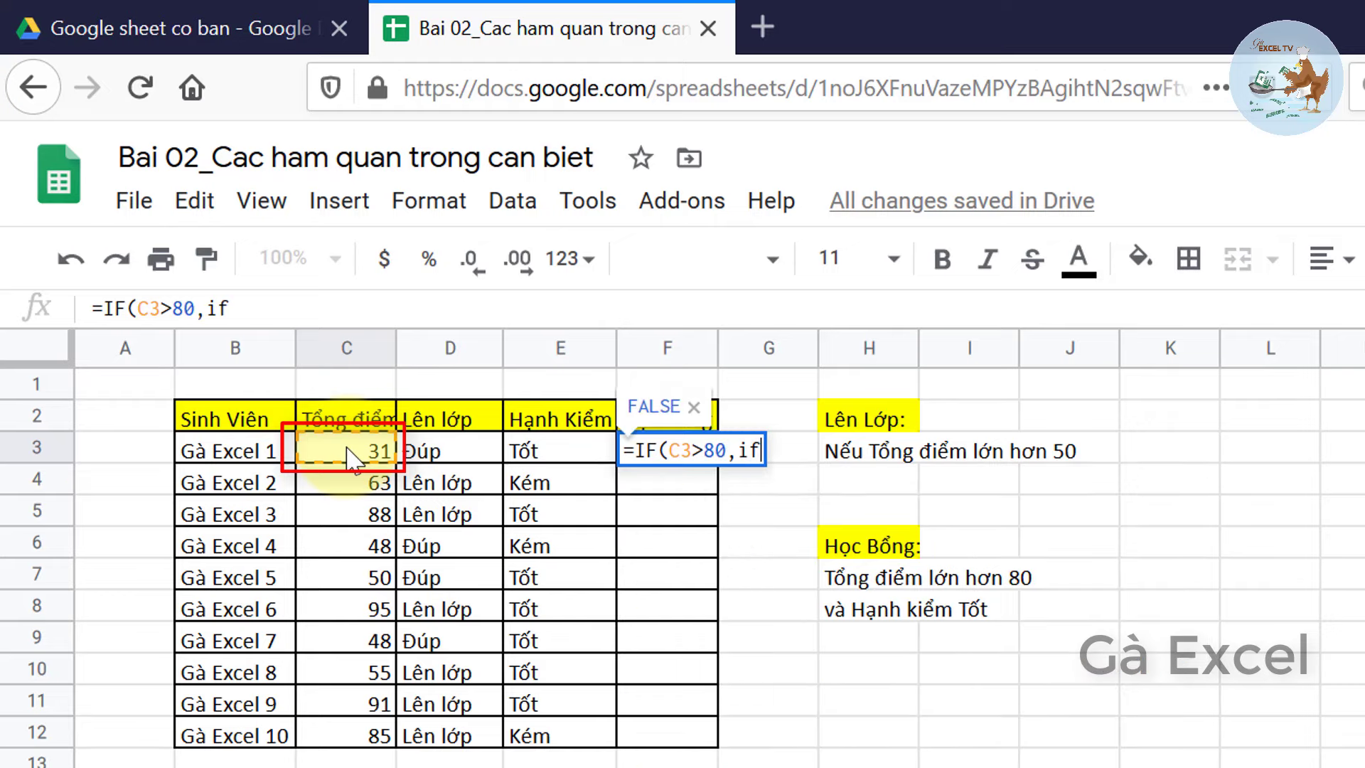
key("Tab")
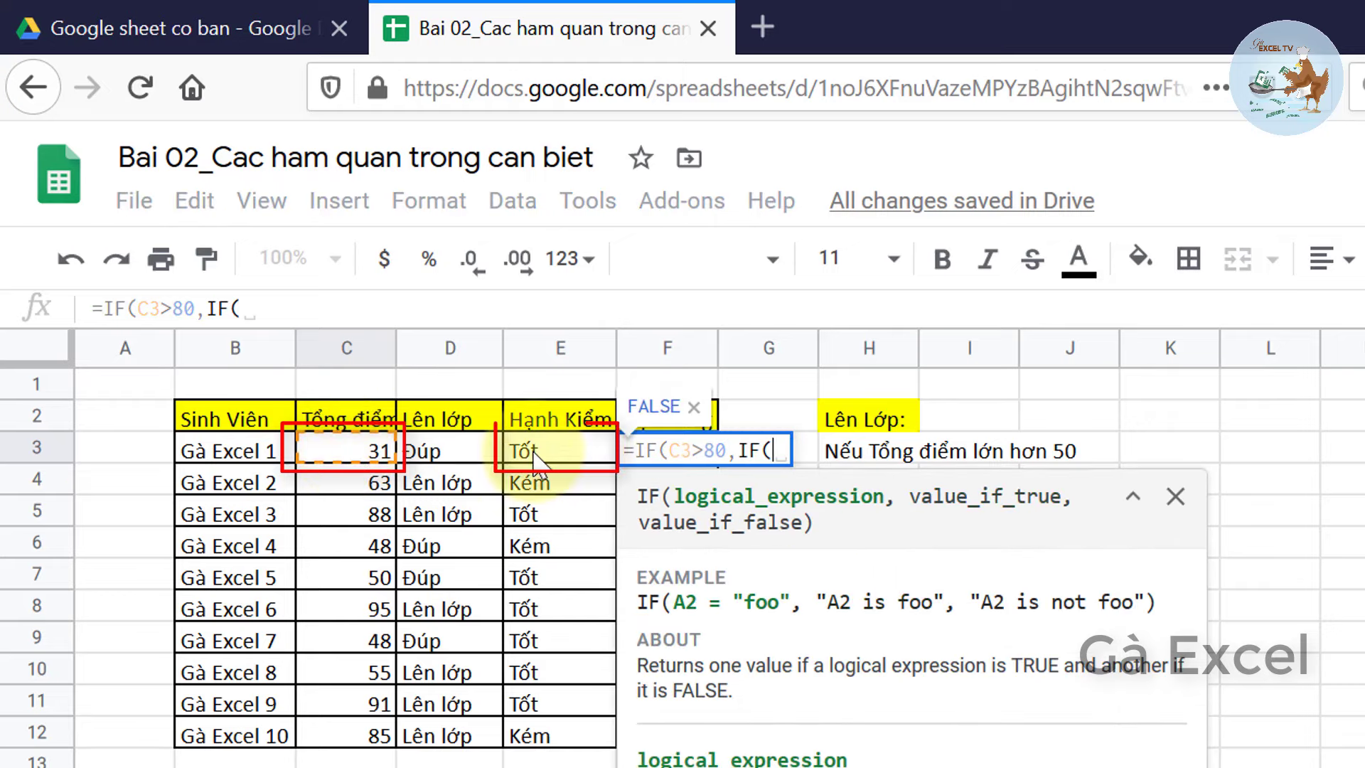
left_click(540, 455)
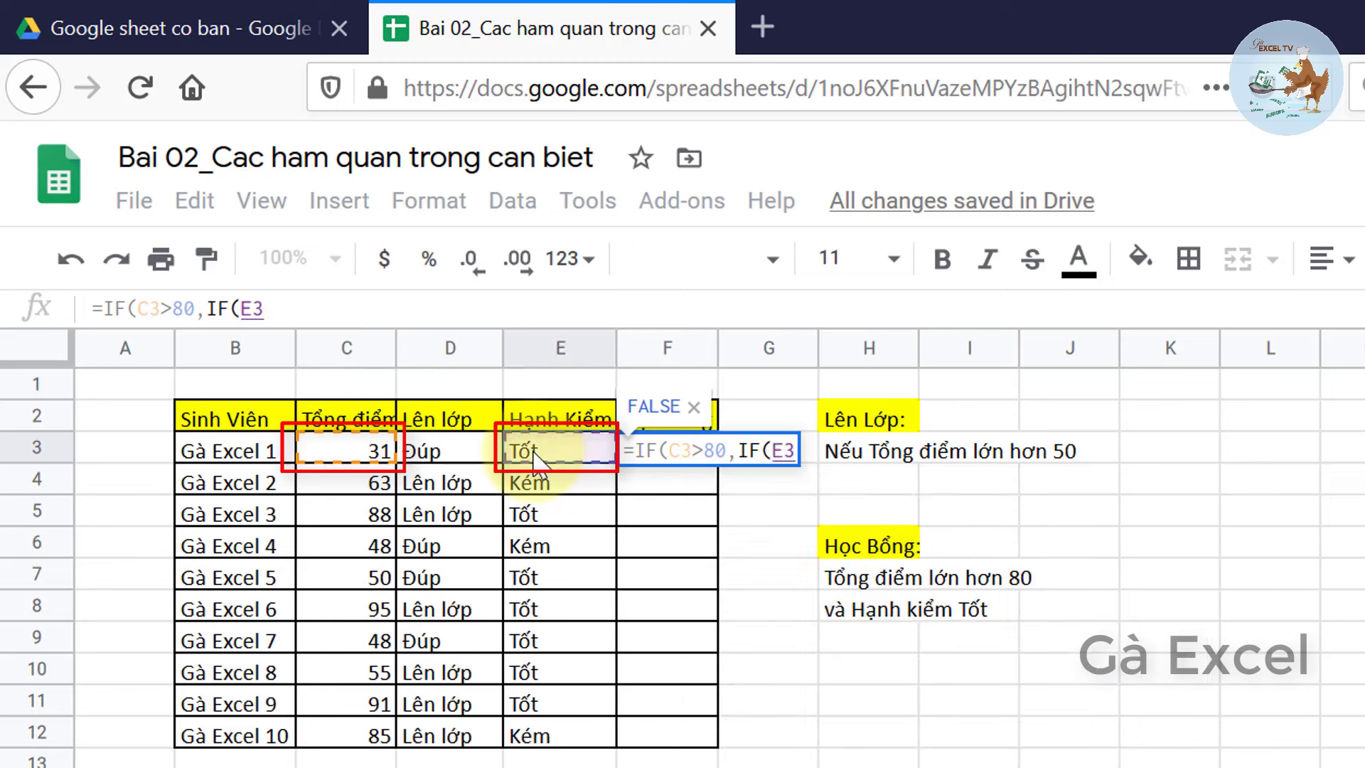
type("=")
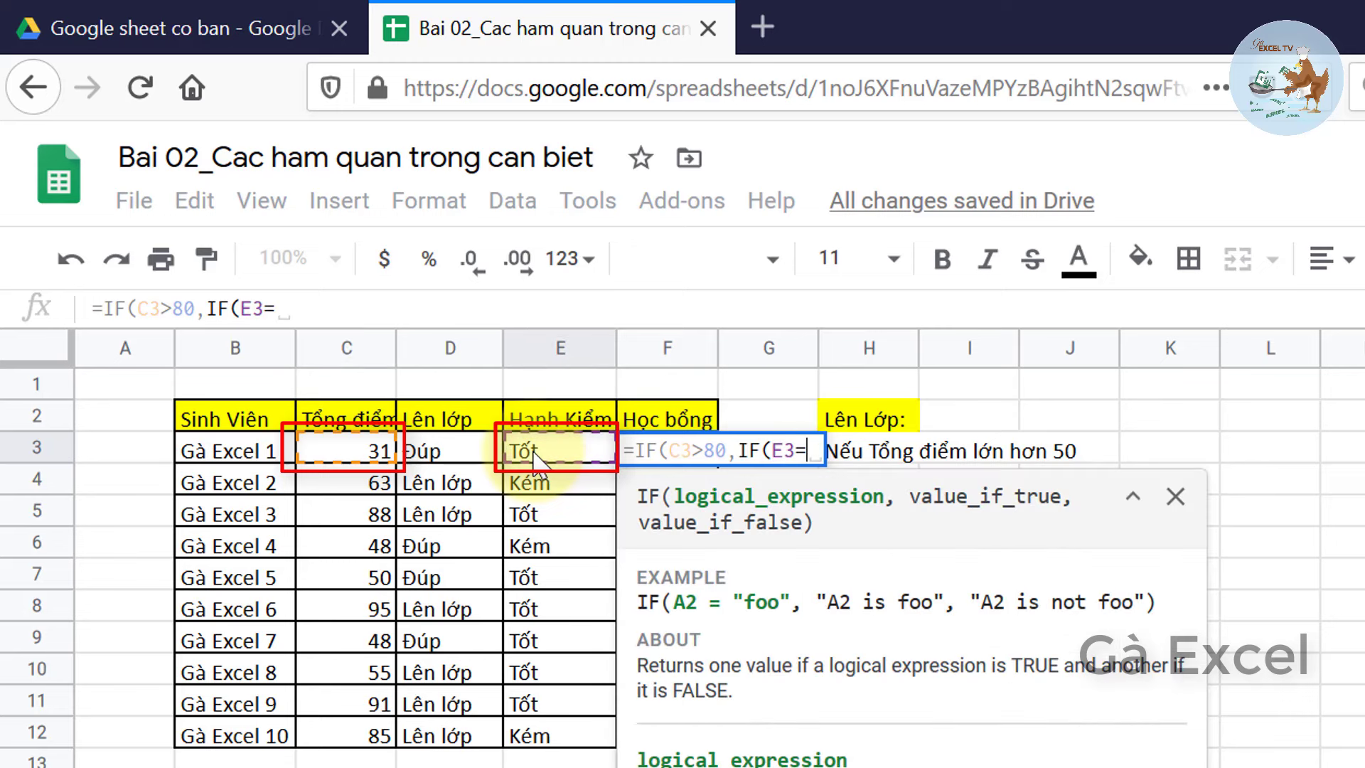
type("\"Tốt")
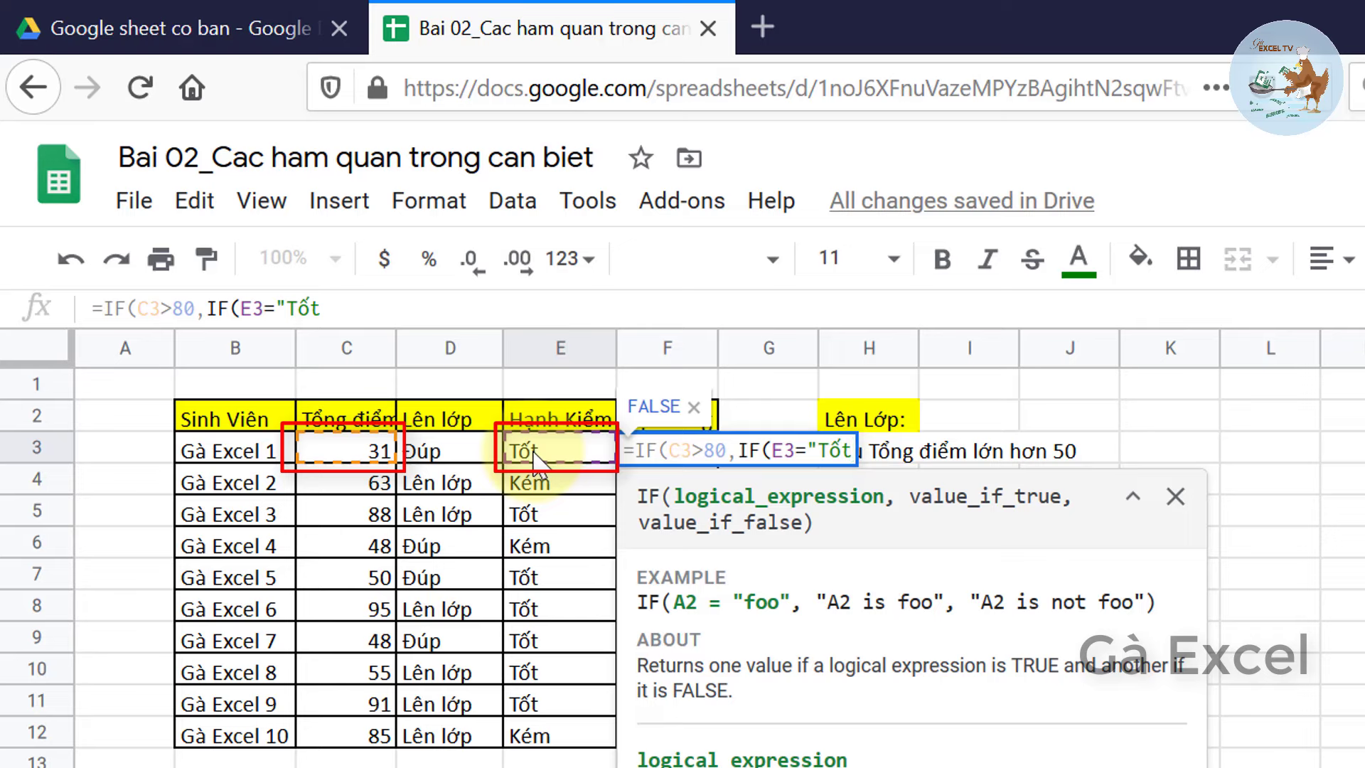
type("\", ")
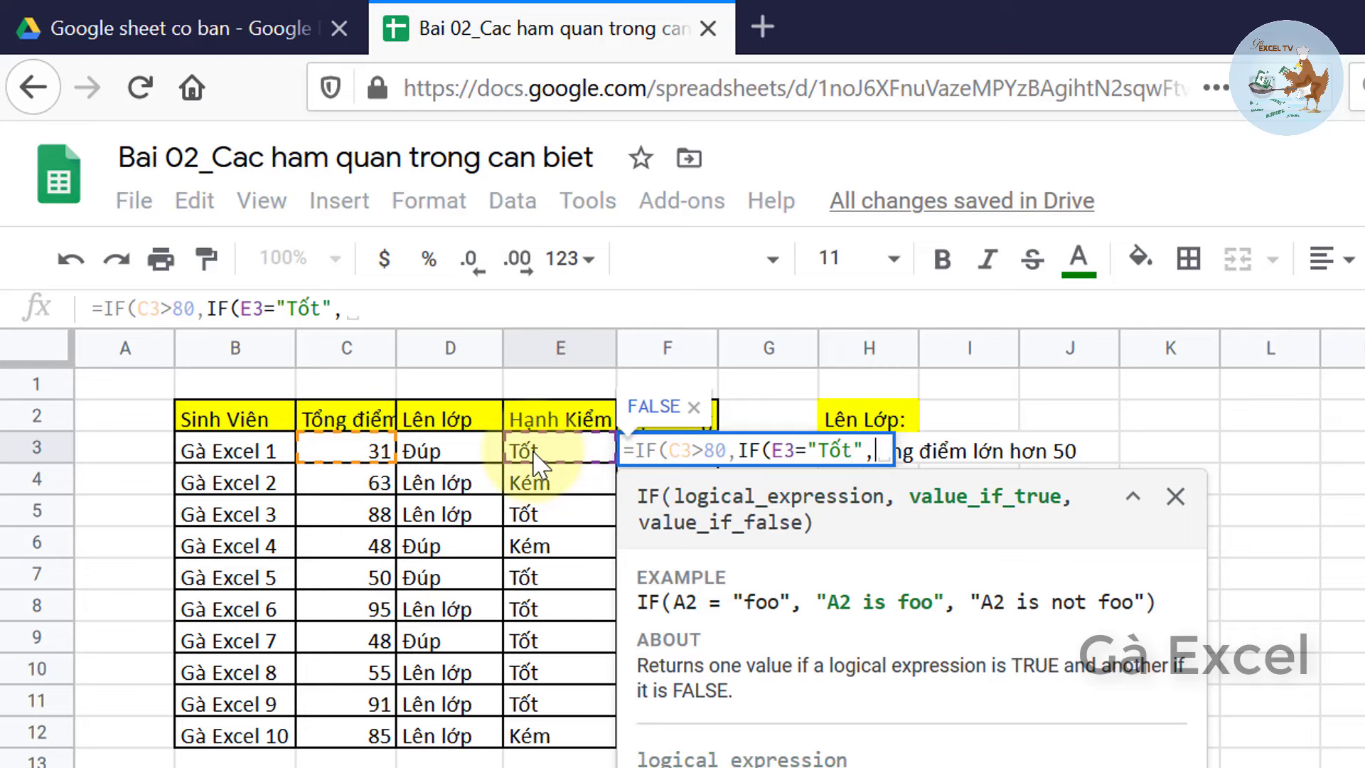
type("\"")
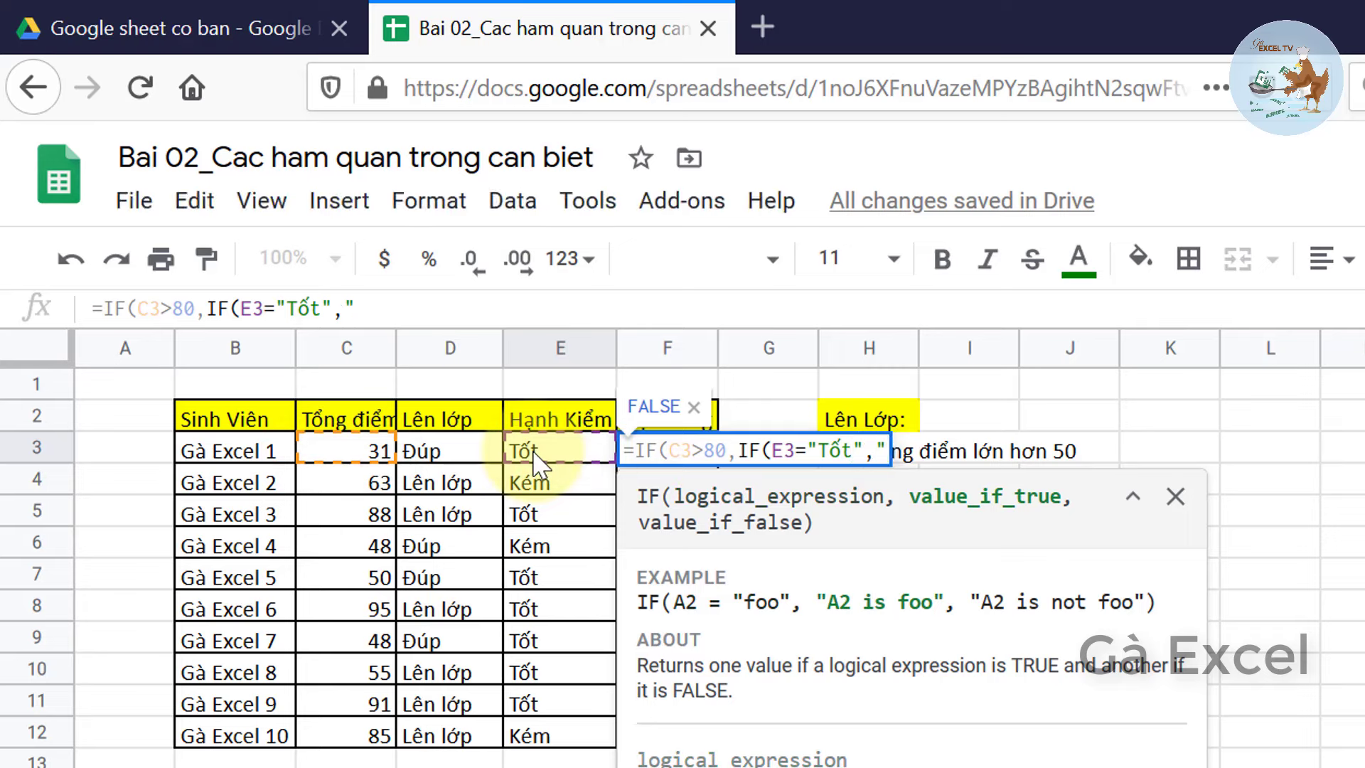
type("X")
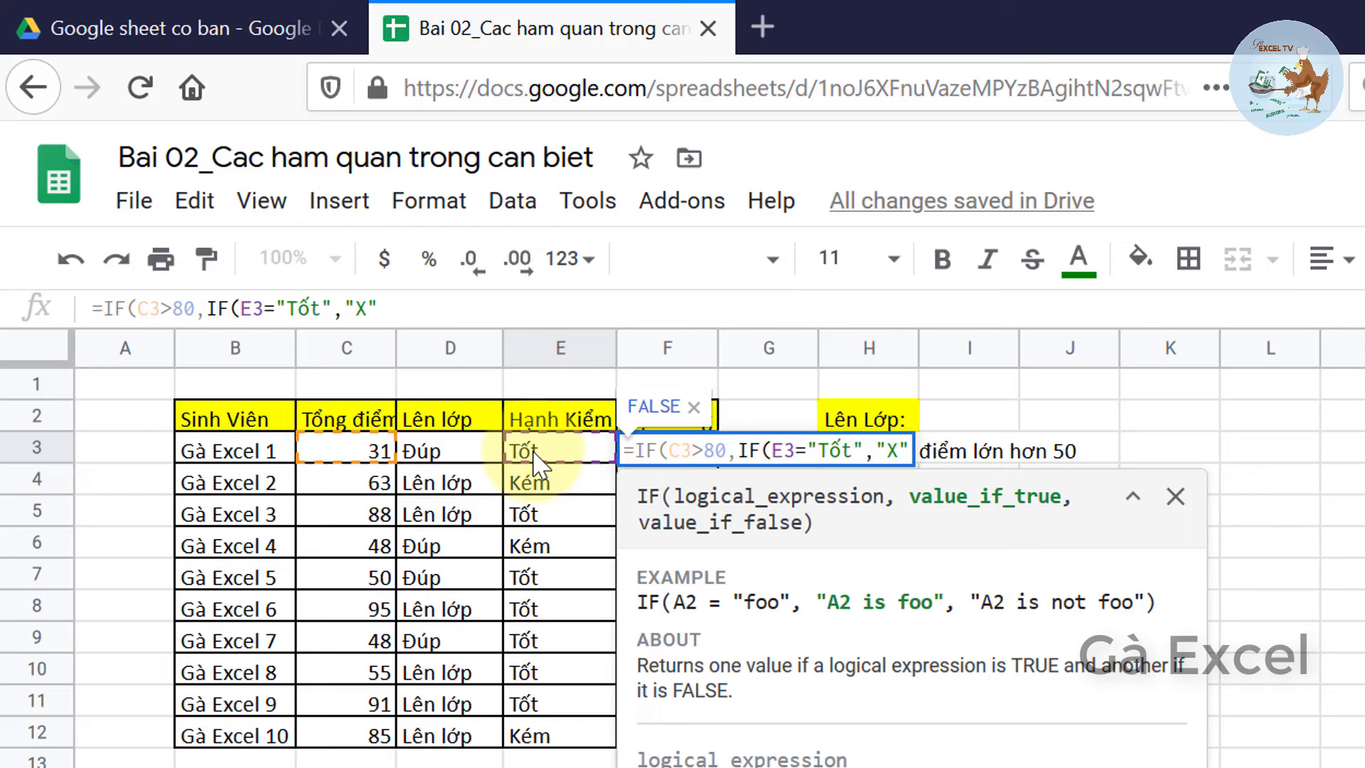
type(", \"\"")
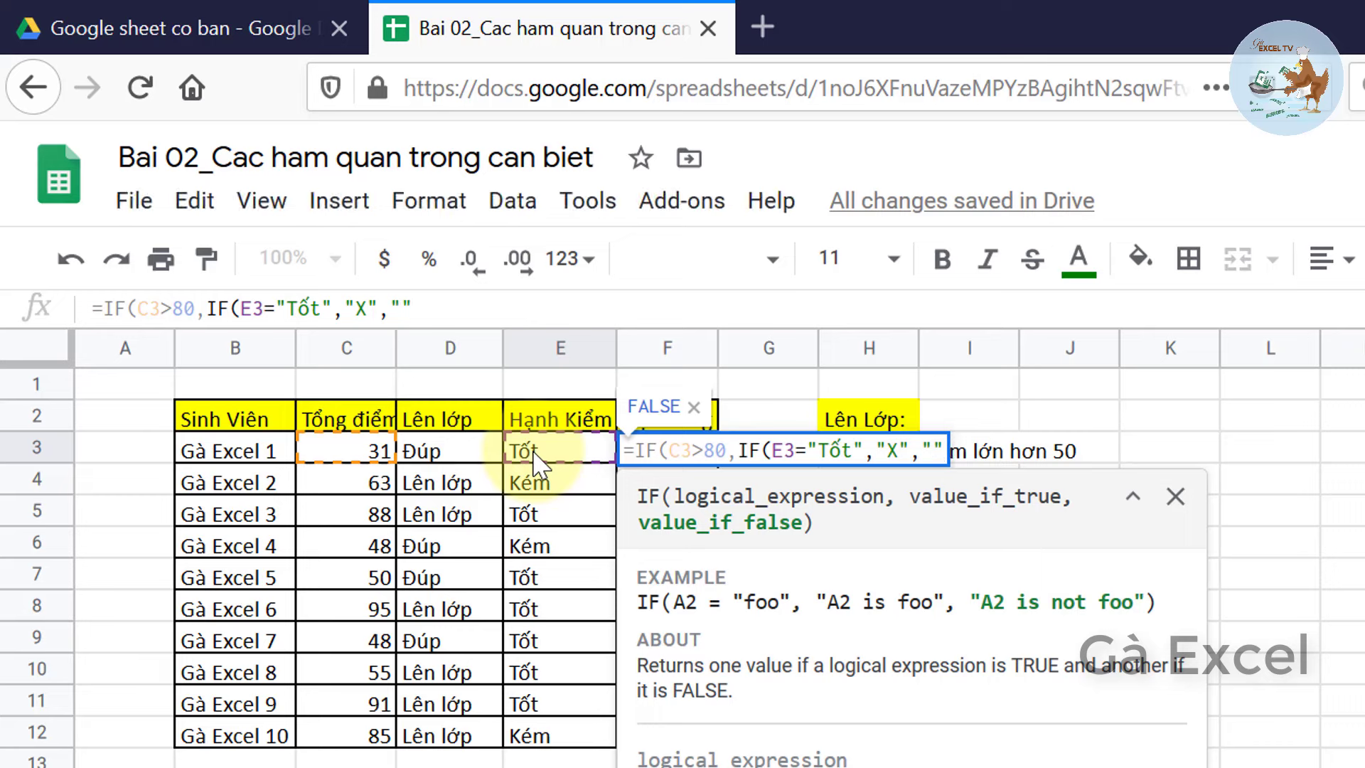
type(")")
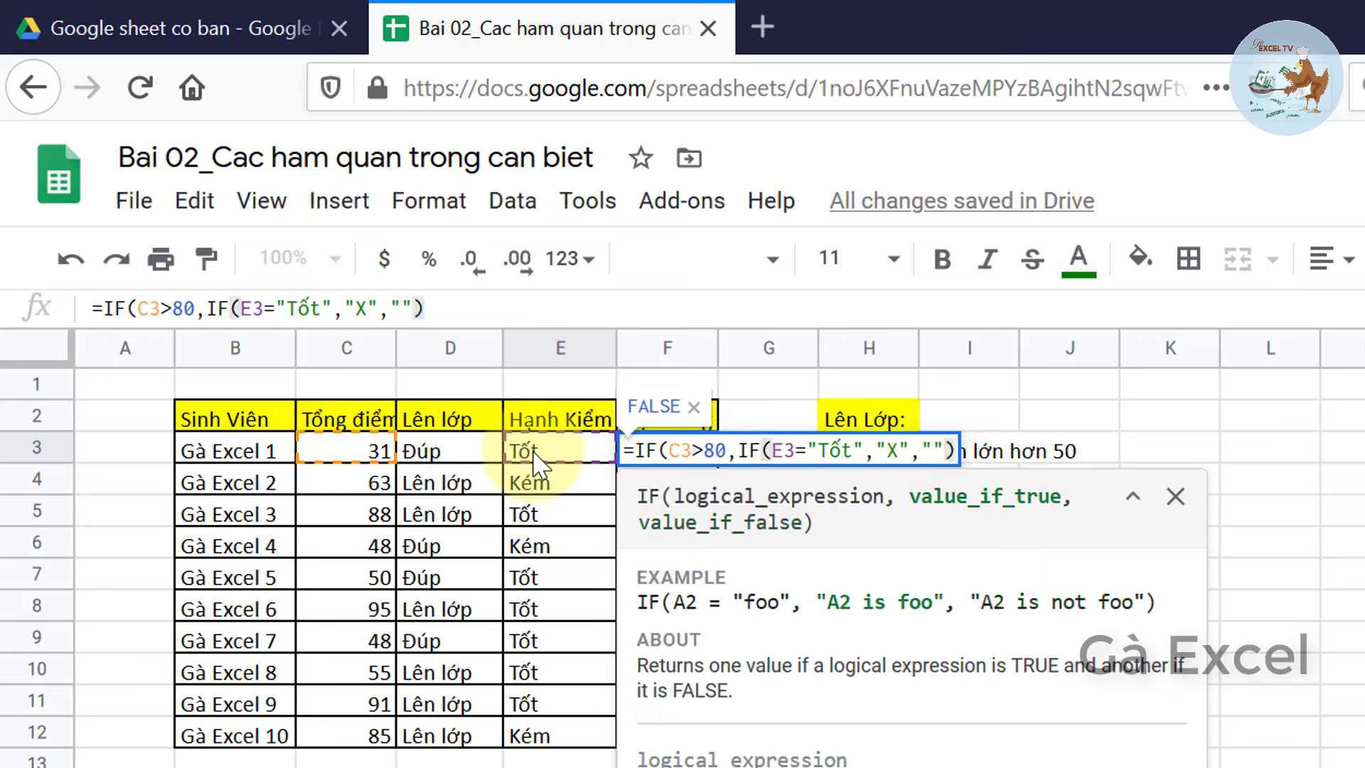
type(", ")
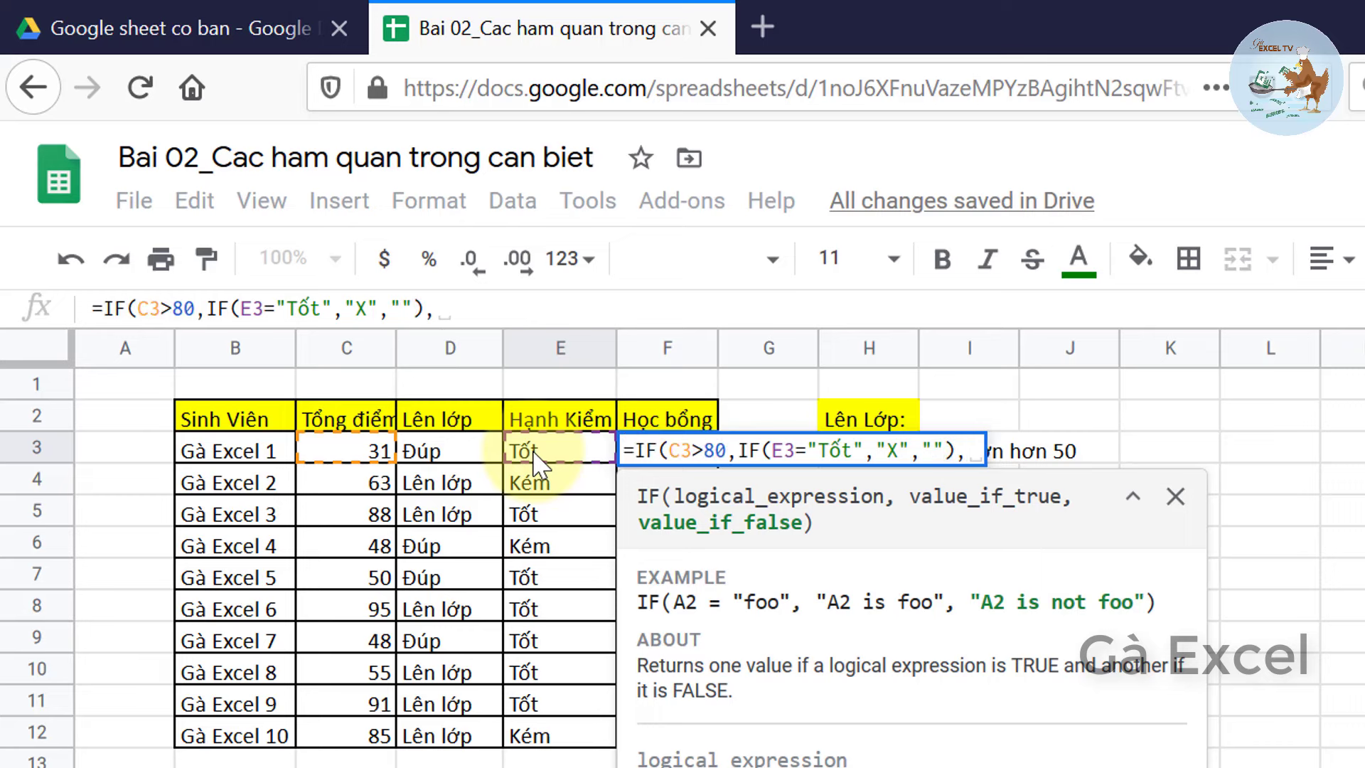
type("\"\"")
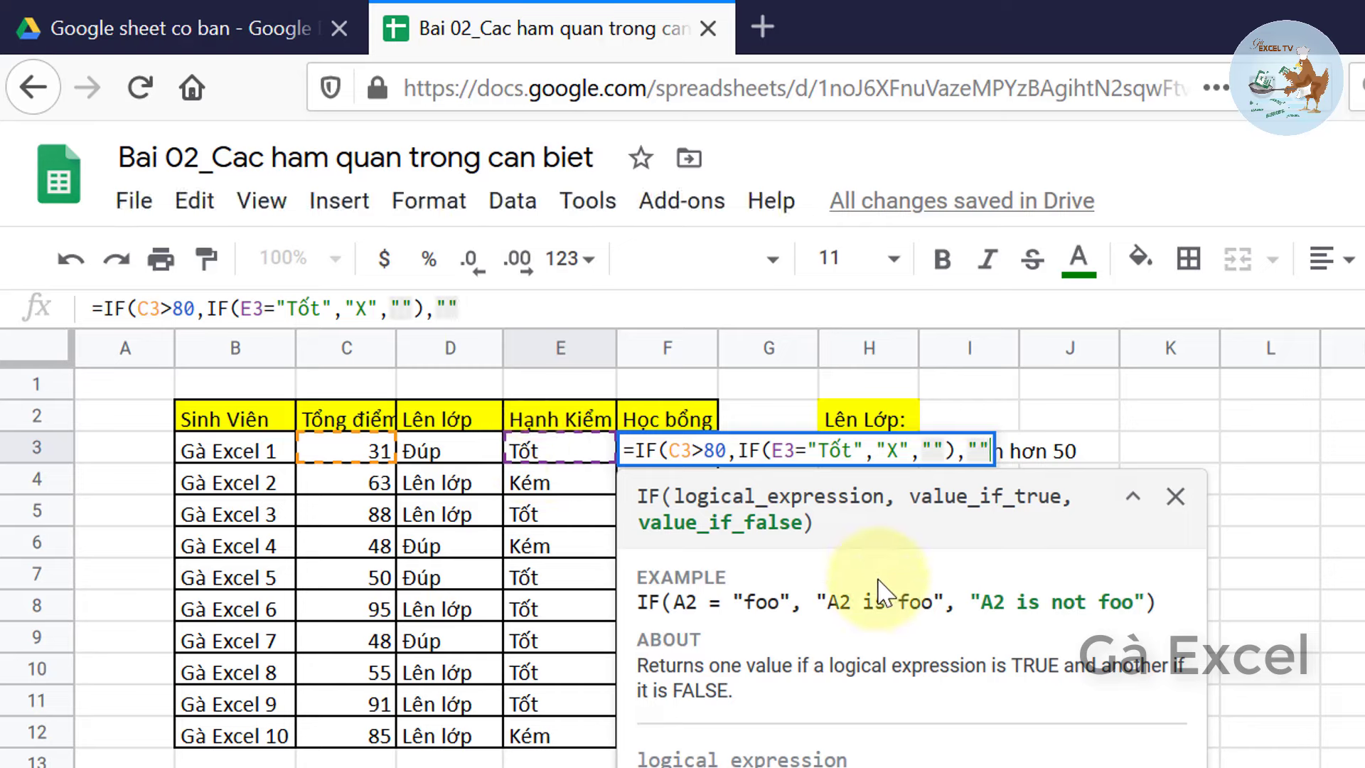
type(")")
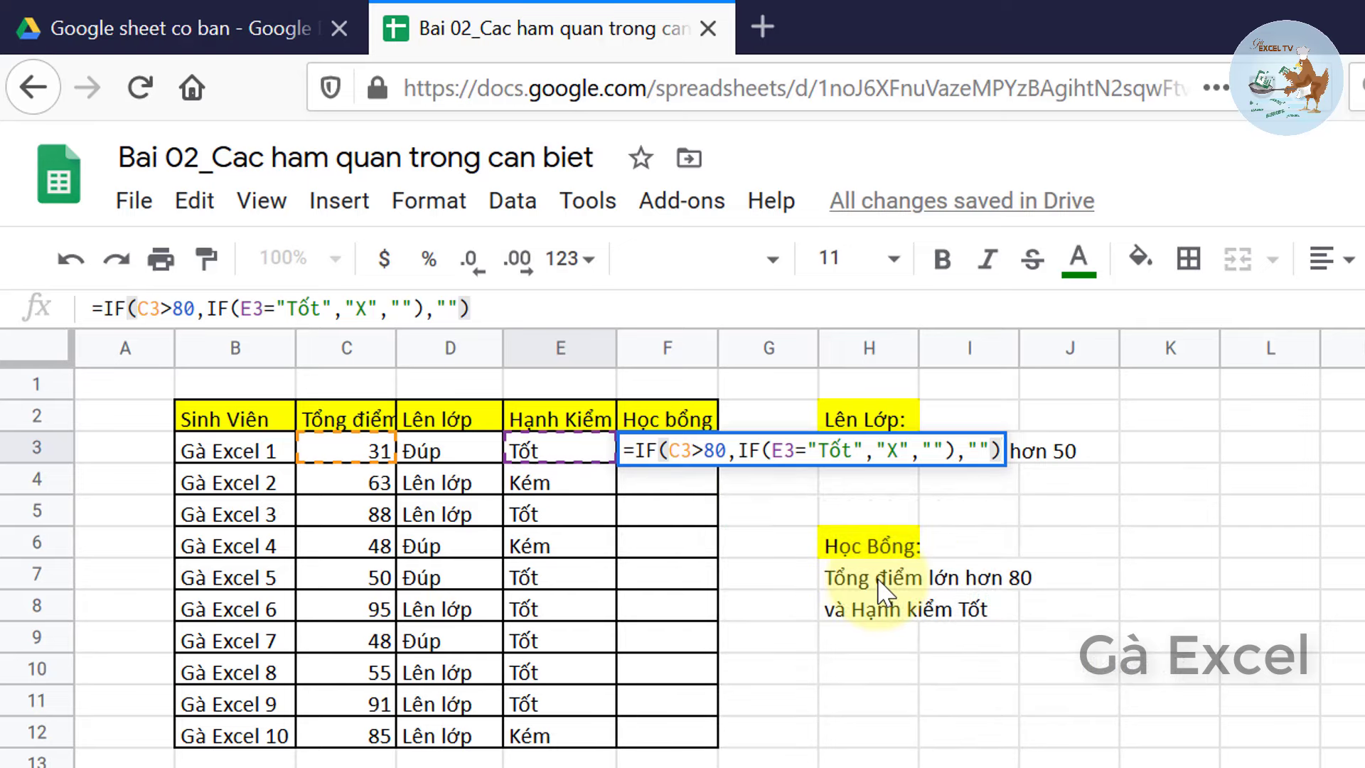
key("Return")
key("Up")
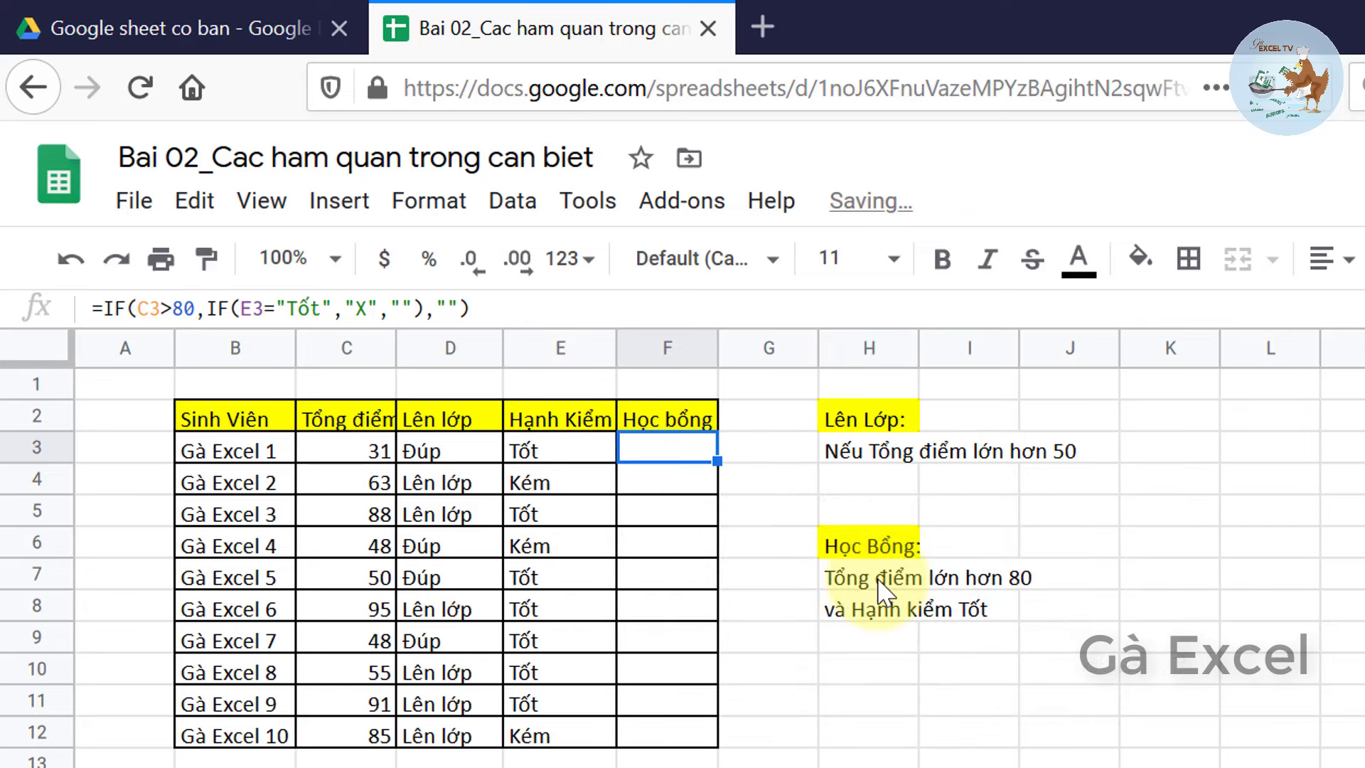
double_click(717, 460)
- Check the Học bổng X results against scores and conduct in rows 5, 8 and 11
left_click(678, 515)
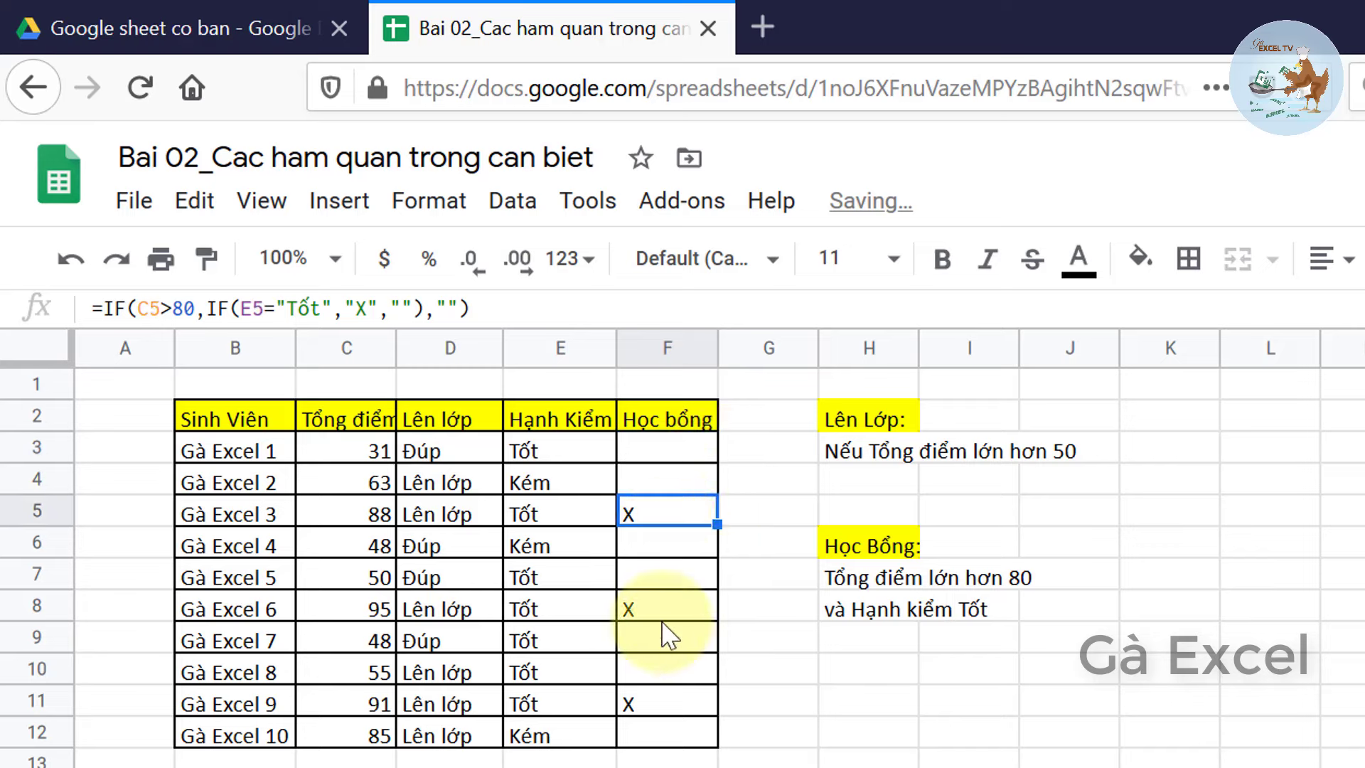
left_click(664, 618)
left_click(347, 608)
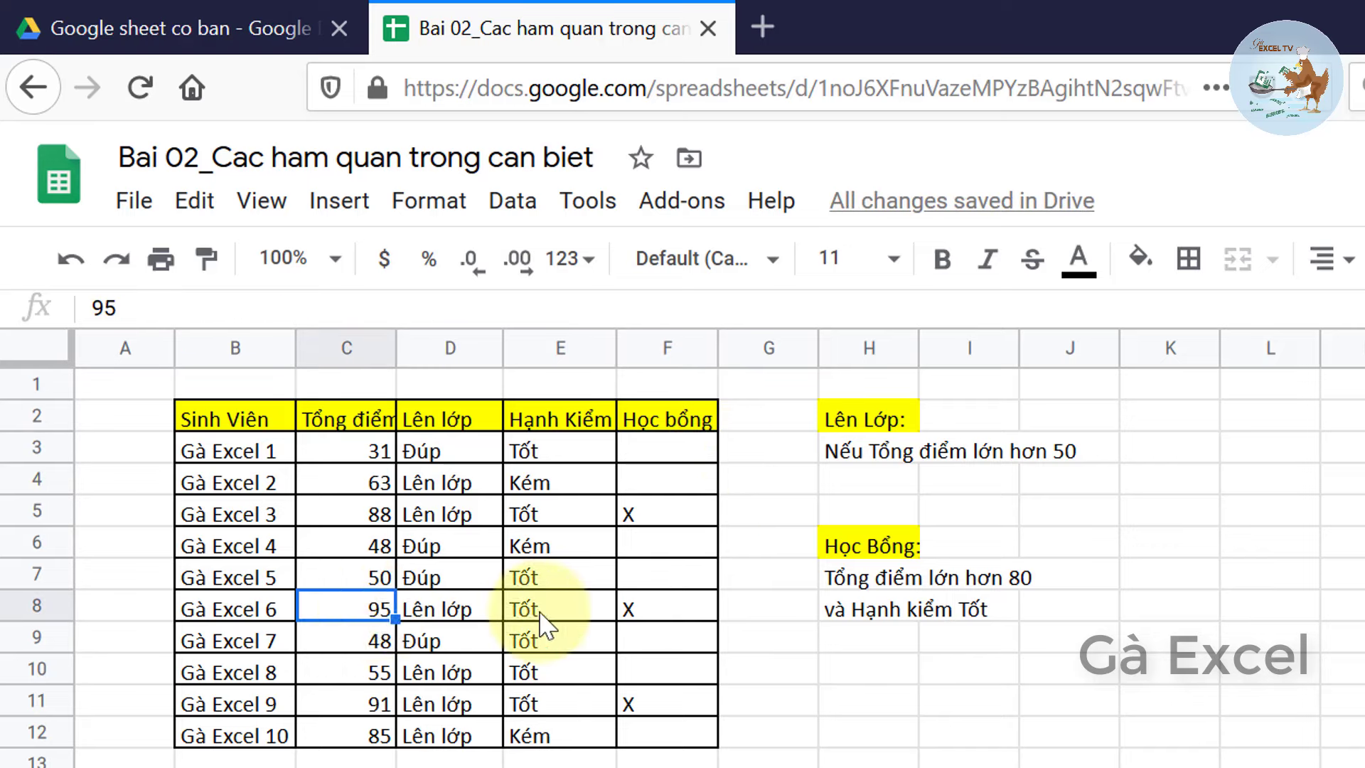
left_click(545, 610)
left_click(610, 705)
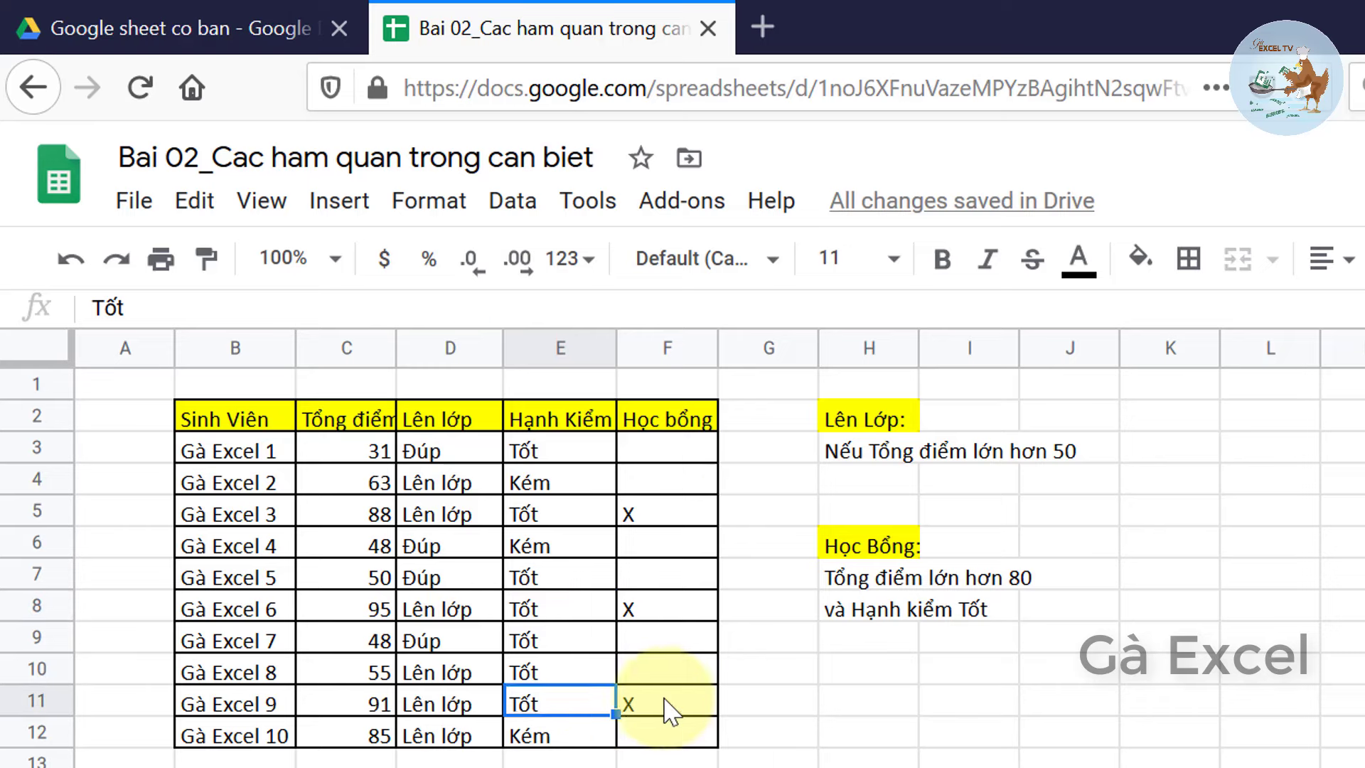
left_click(663, 707)
left_click(664, 449)
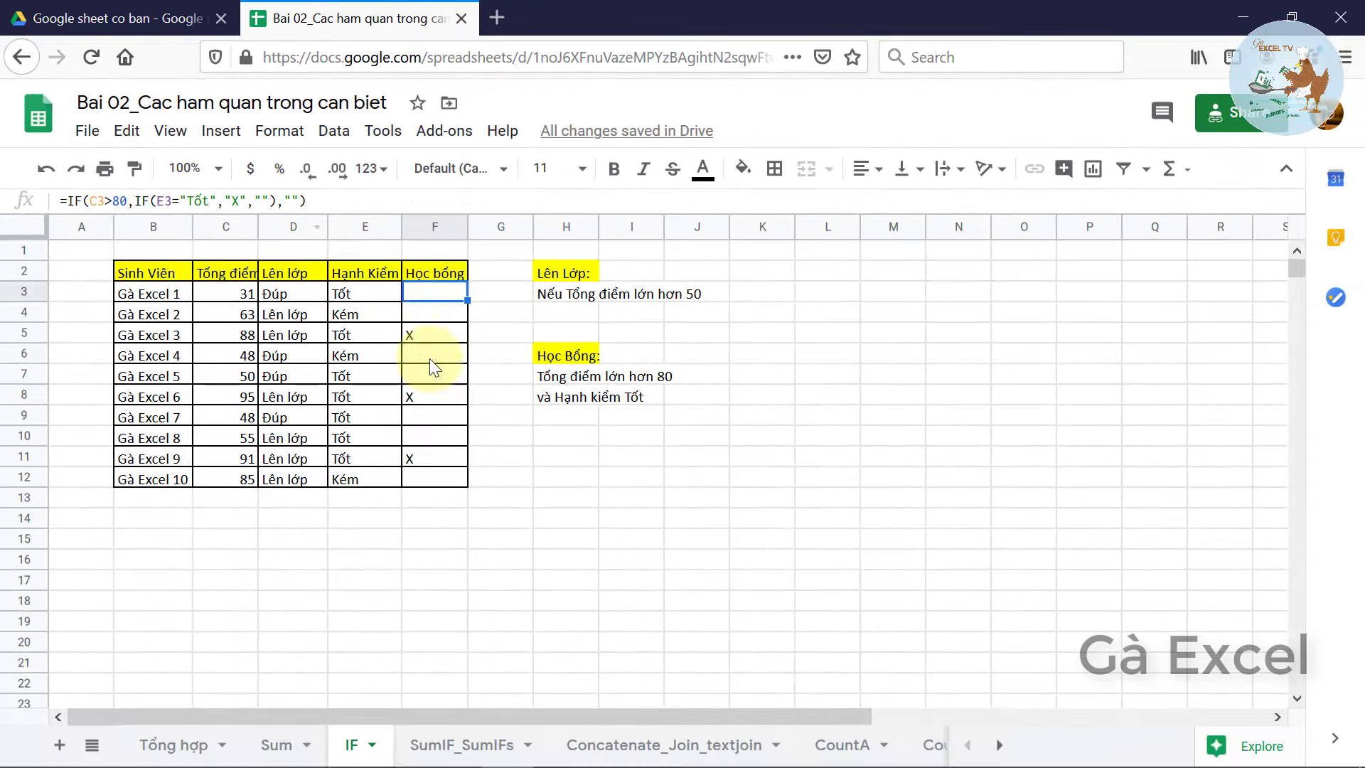
left_click(429, 358)
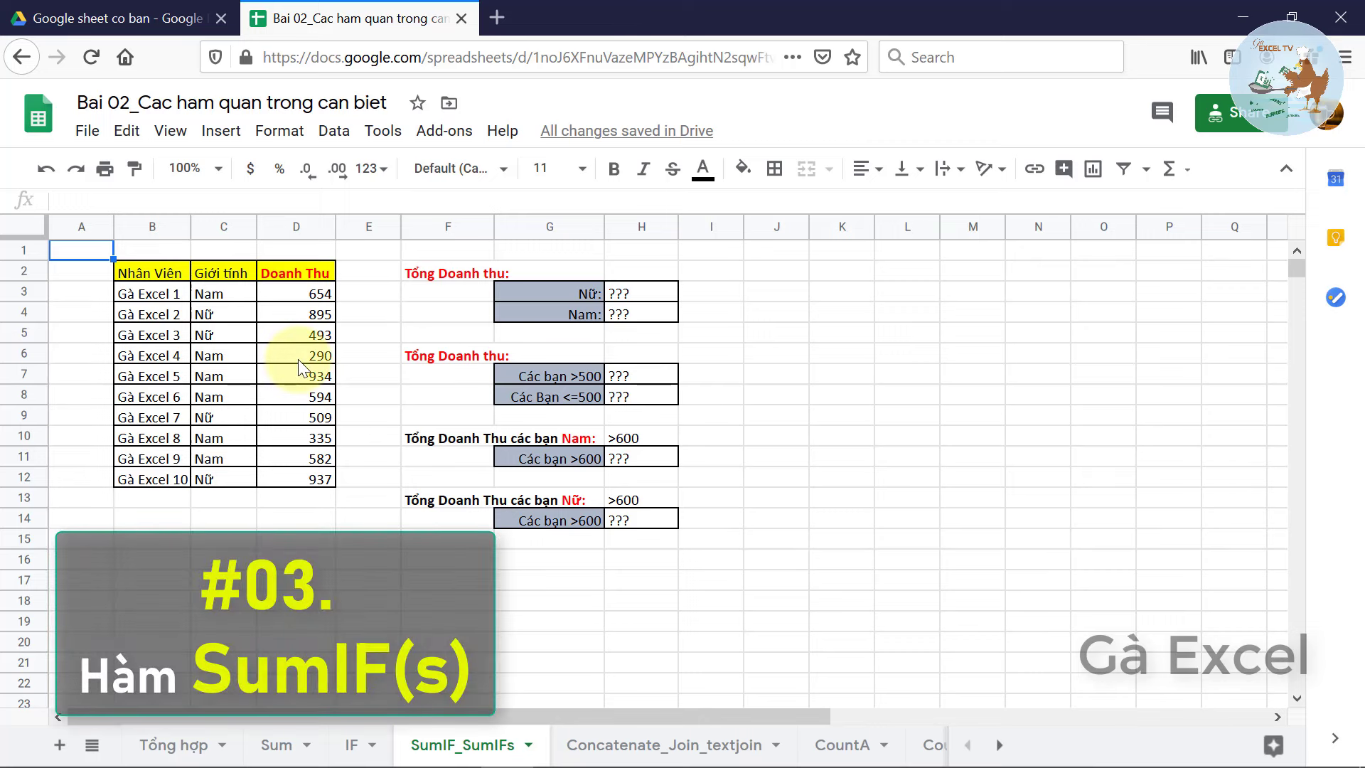
- Review the Nhân Viên, Giới tính and Doanh Thu columns, then begin =SUMIF( in H3
left_click(159, 277)
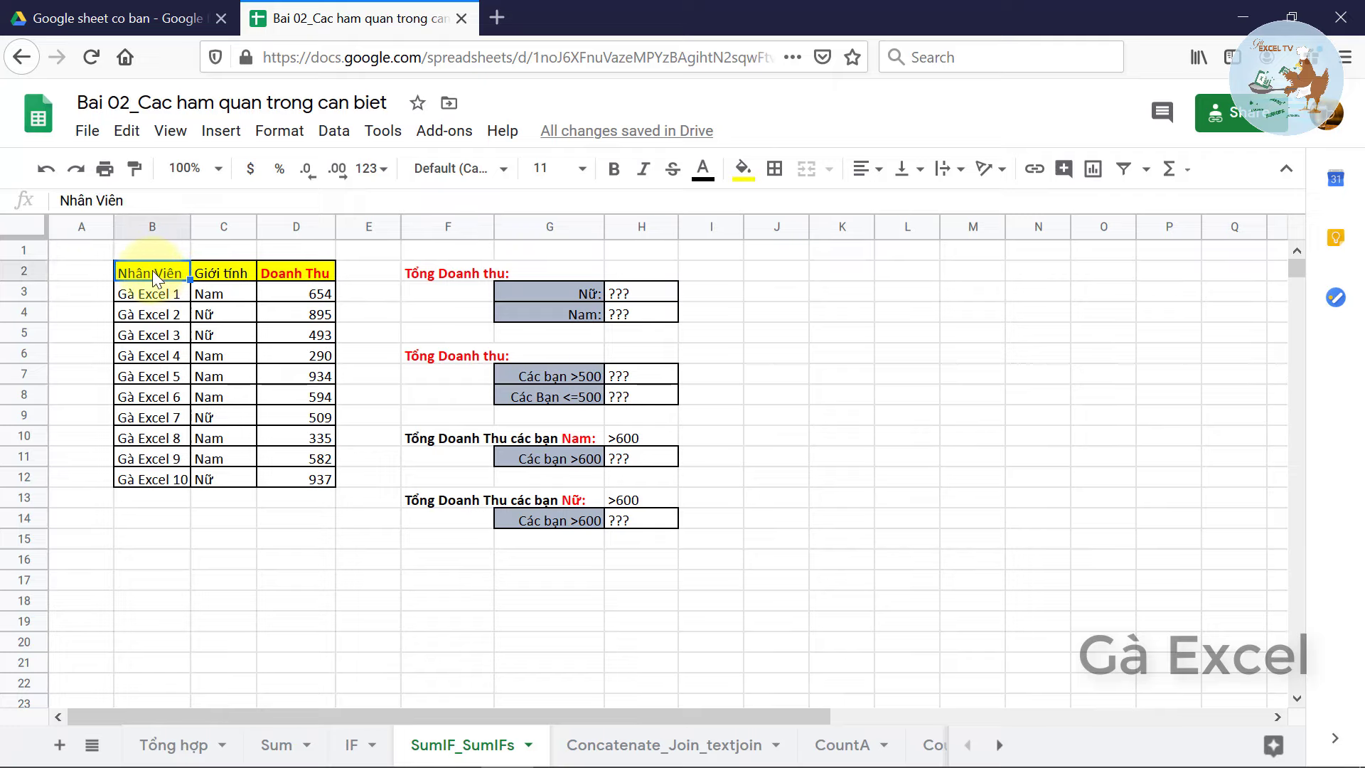
left_click(220, 272)
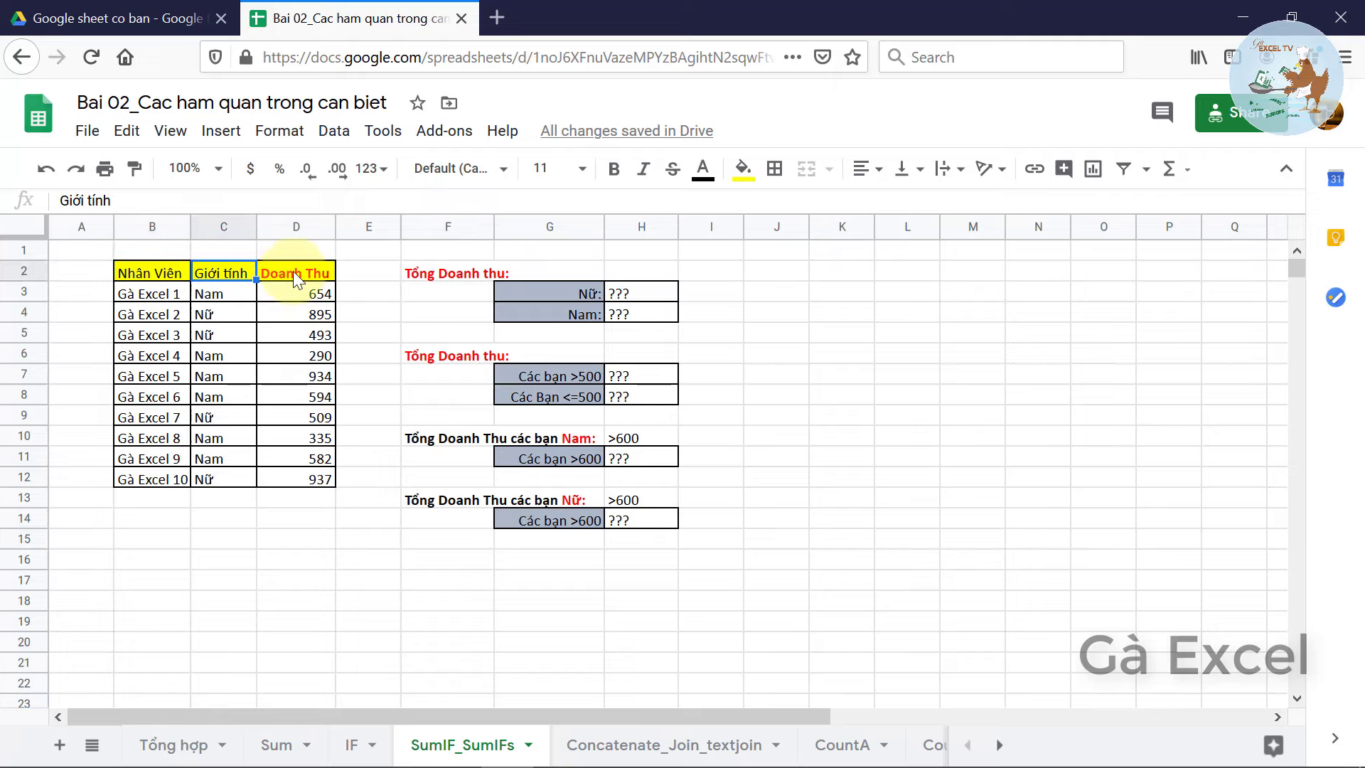
left_click(293, 271)
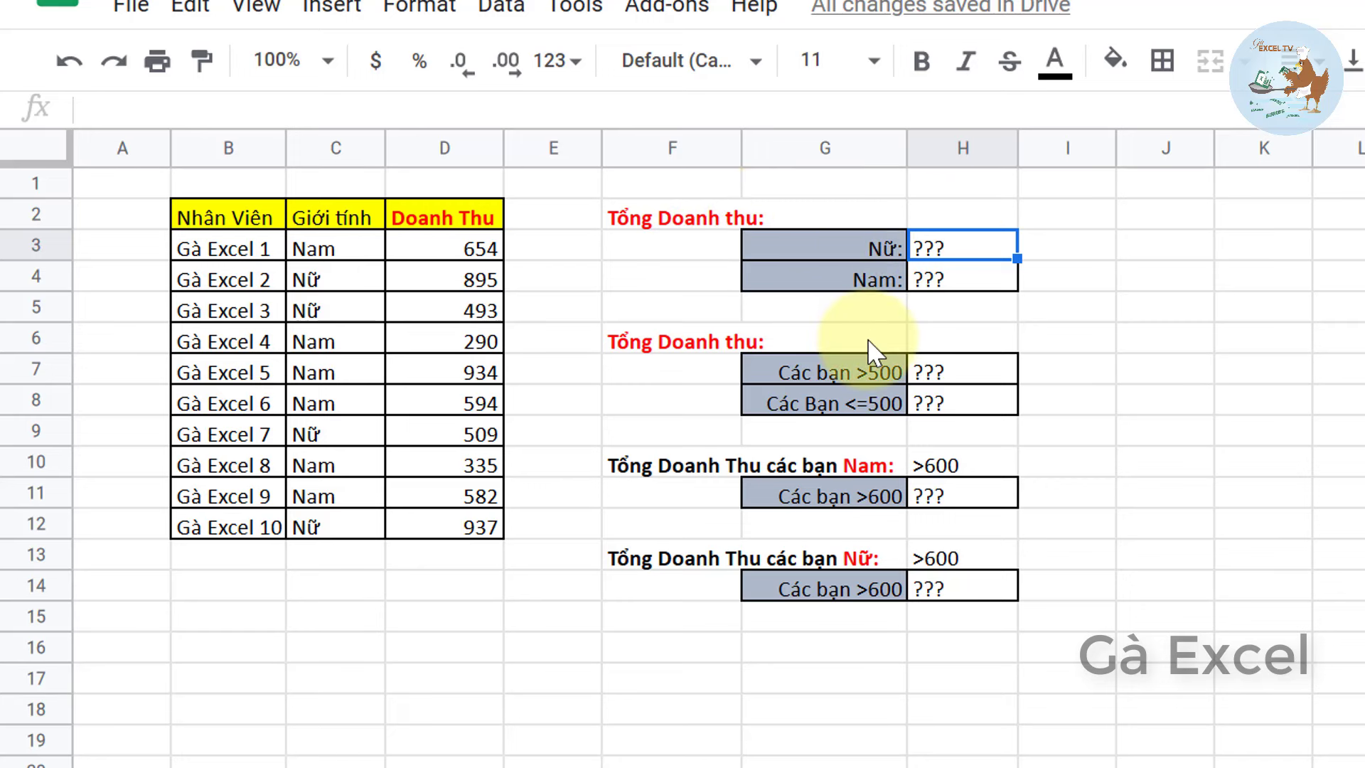
type("=sumif(")
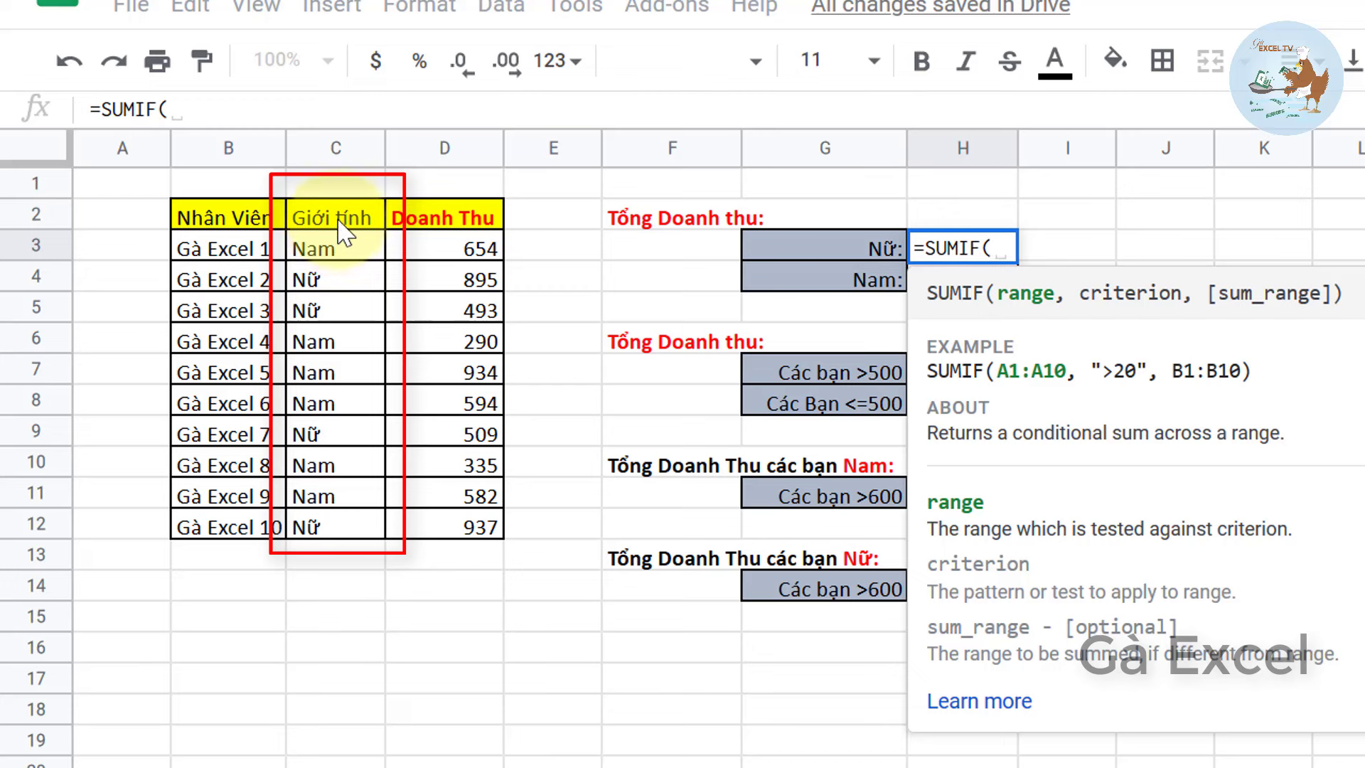
- Finish H3 as =SUMIF(C2:C12,"Nữ",D2:D12), giving 2834
left_click_drag(343, 226, 363, 541)
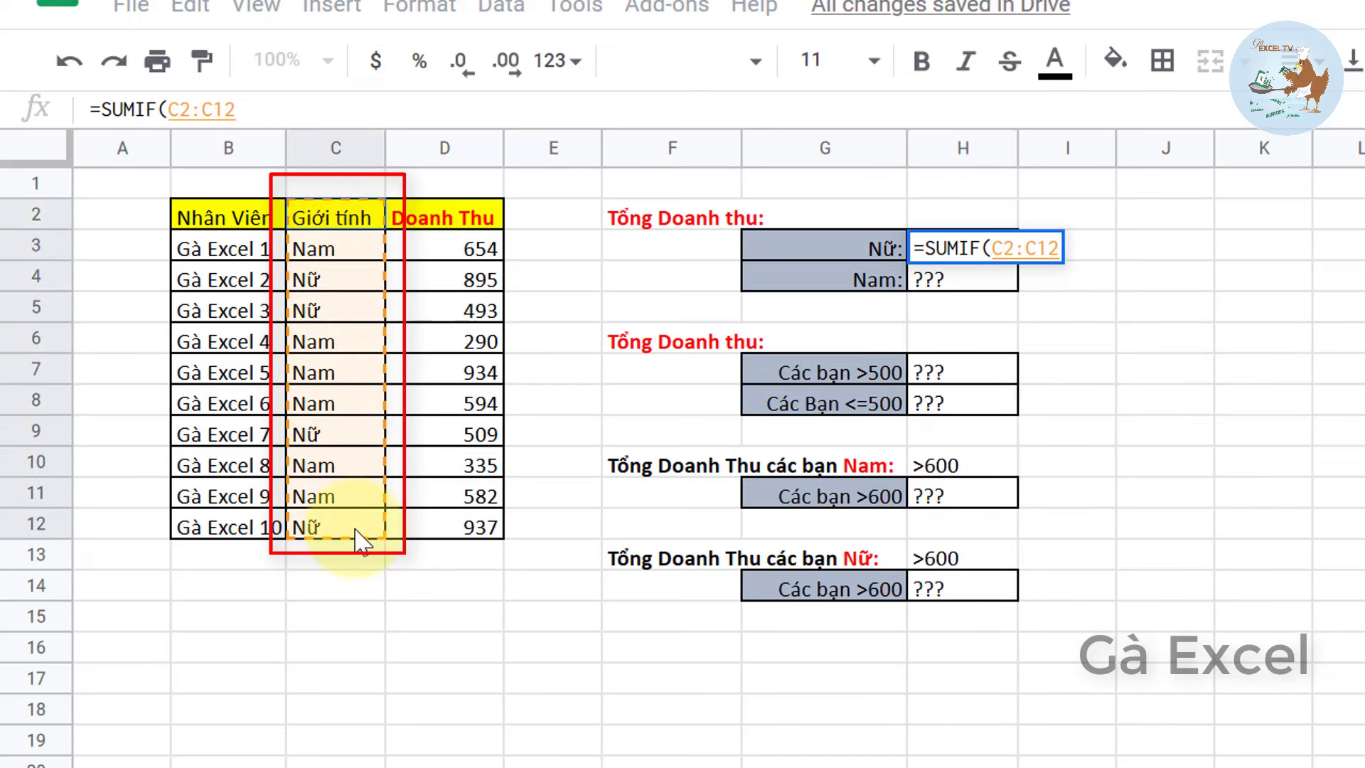
type(",")
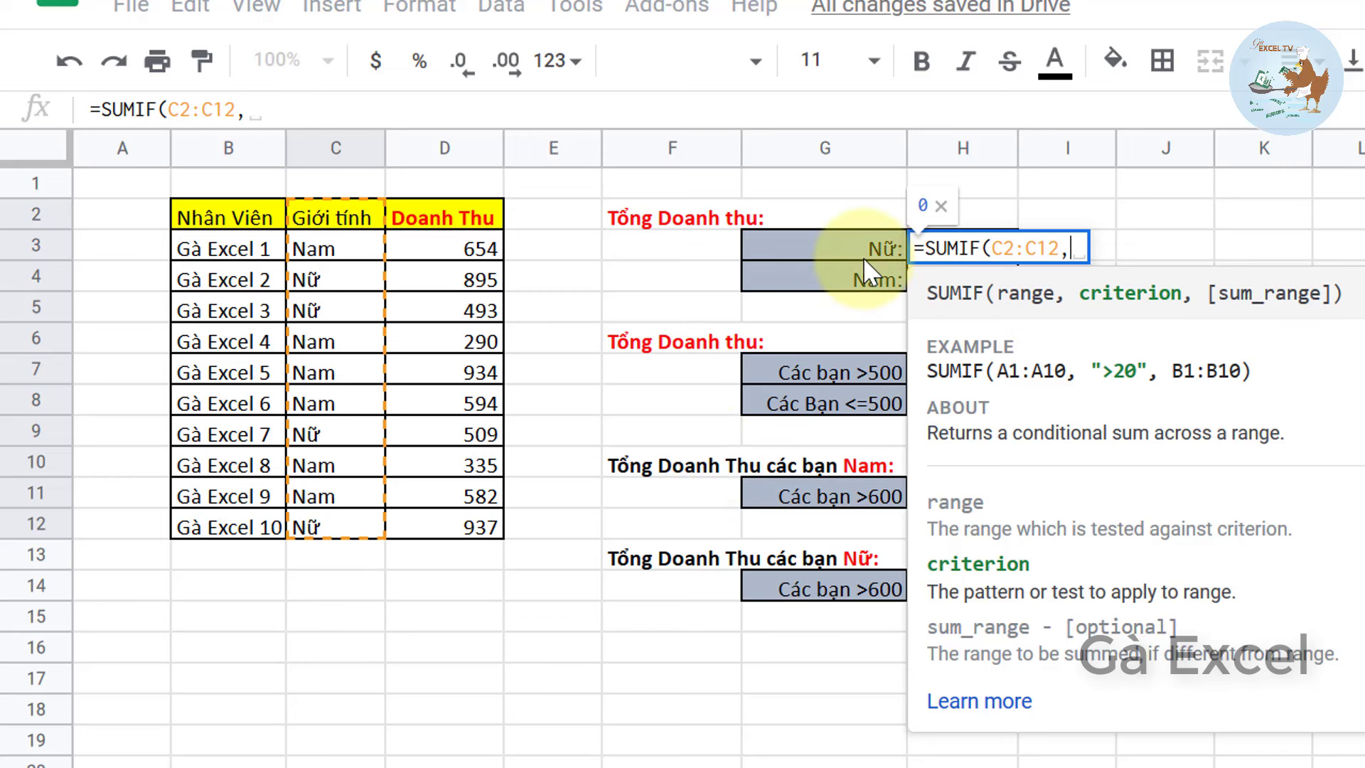
type("\"Nữ")
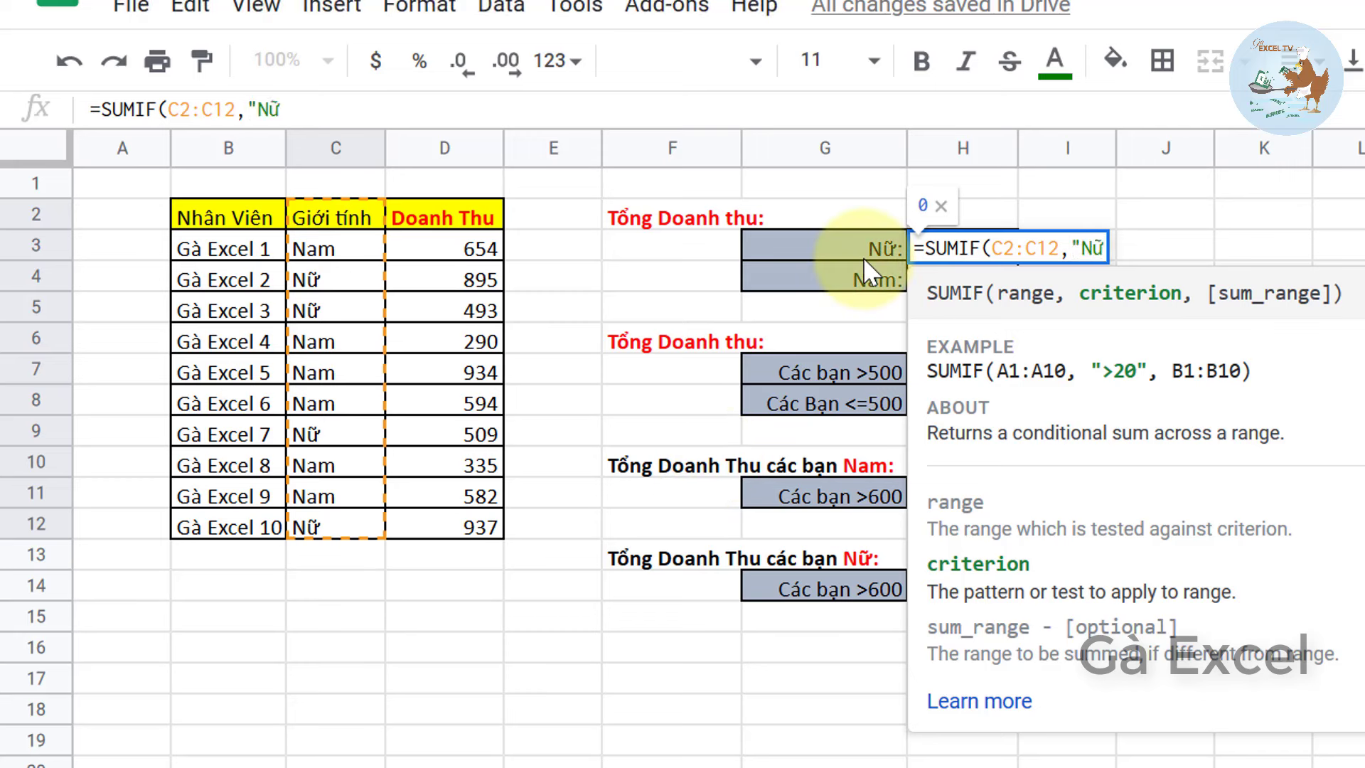
type("\",")
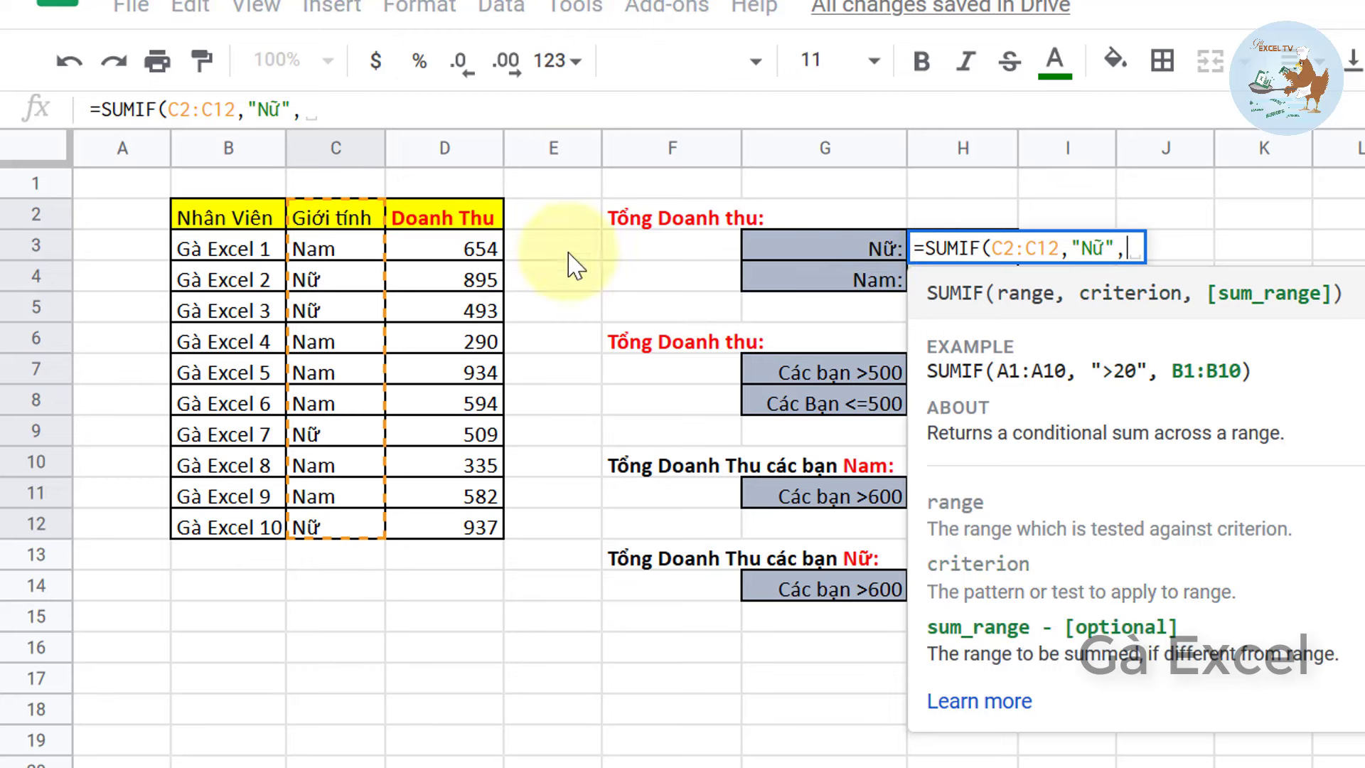
left_click_drag(431, 229, 455, 533)
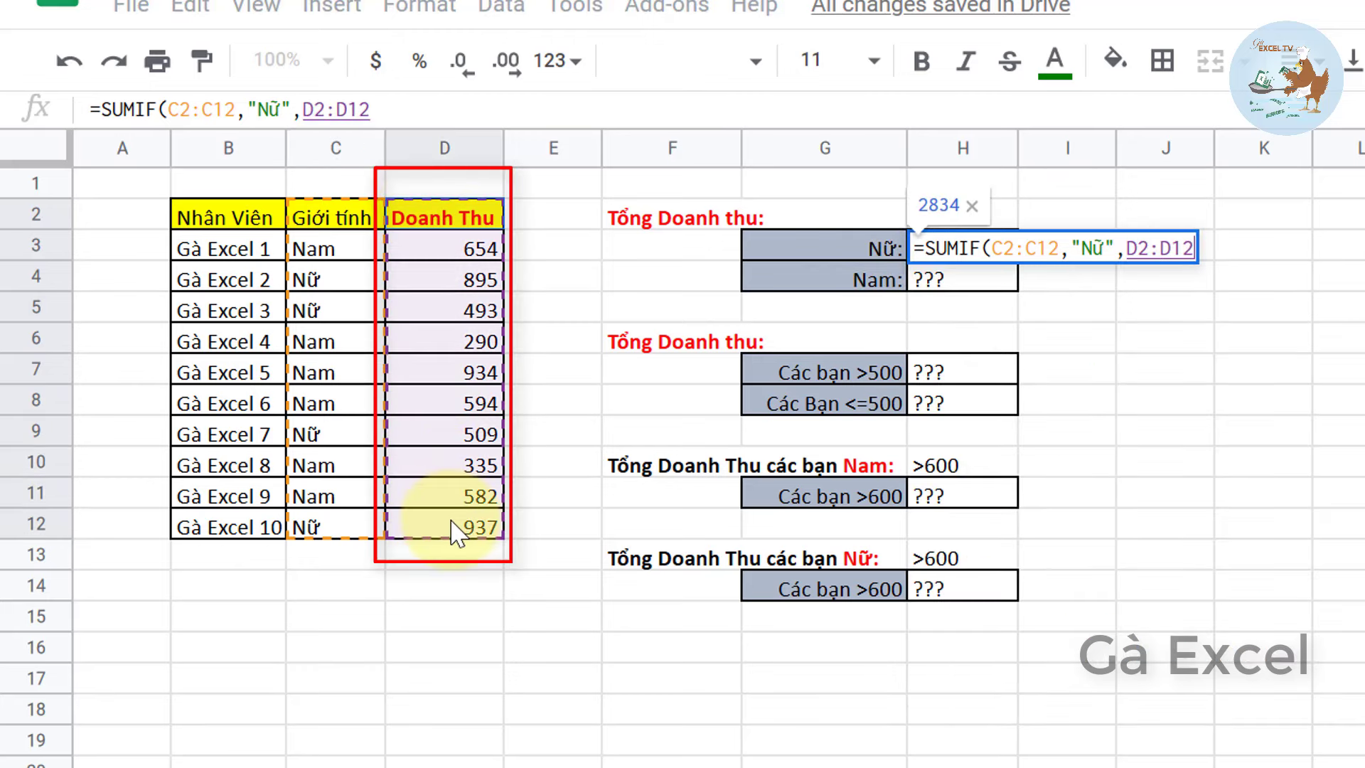
key("Return")
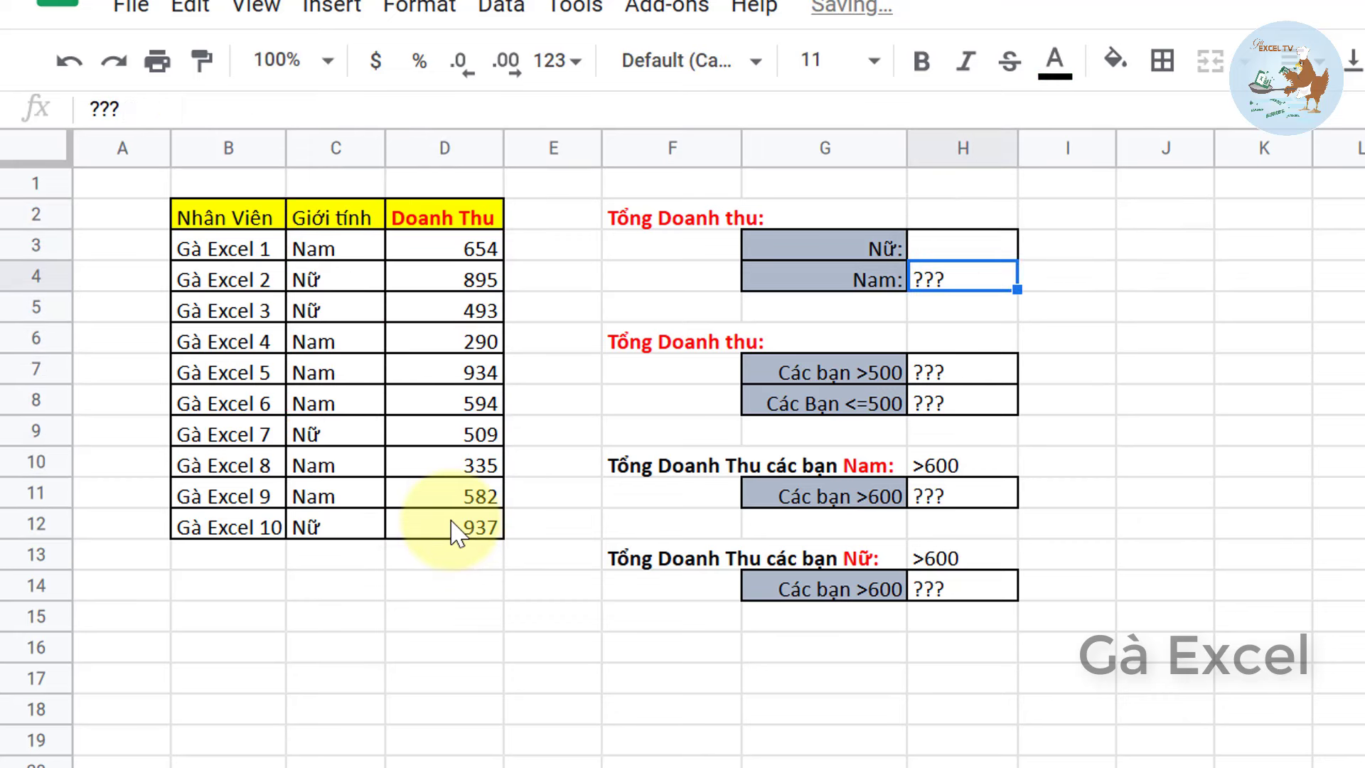
left_click(949, 250)
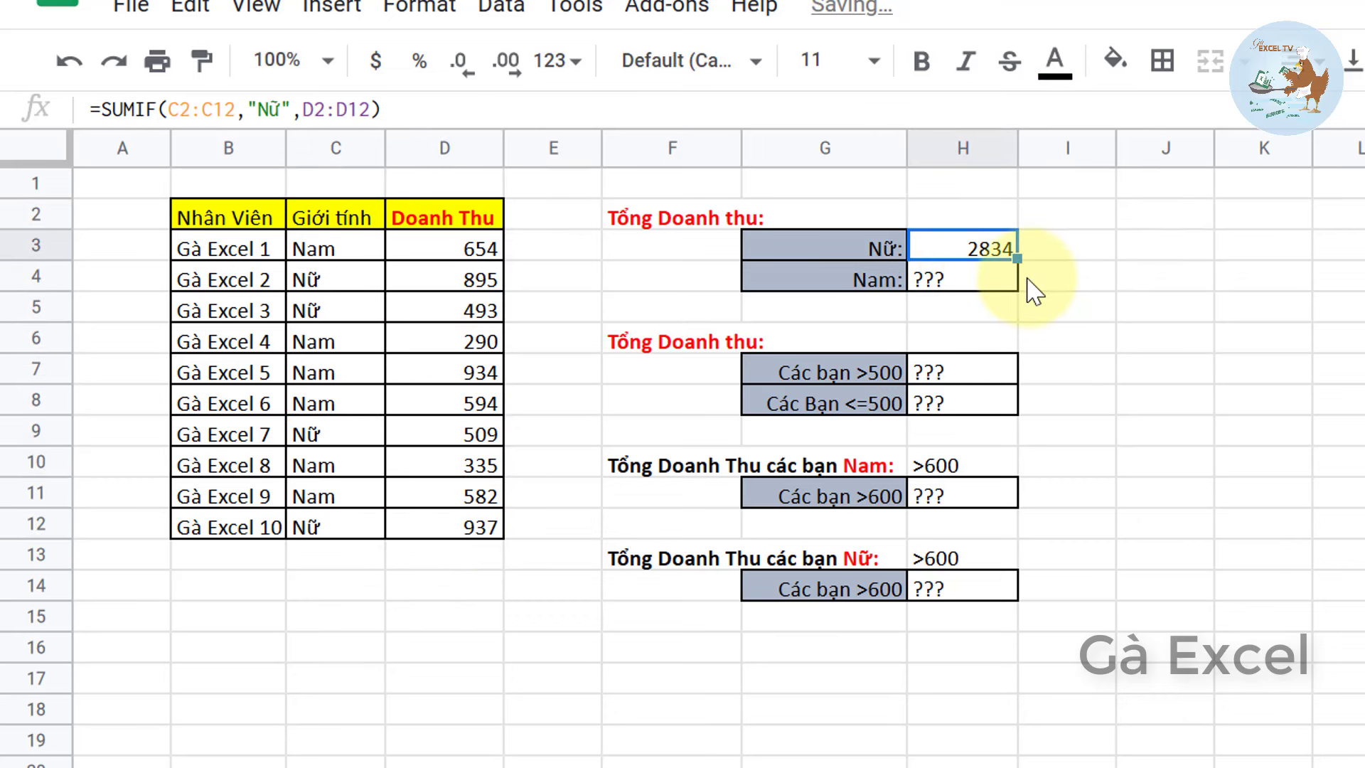
- Enter =SUMIF(C2:C12,"Nam",D2:D12) in H4, giving 3389
left_click(988, 288)
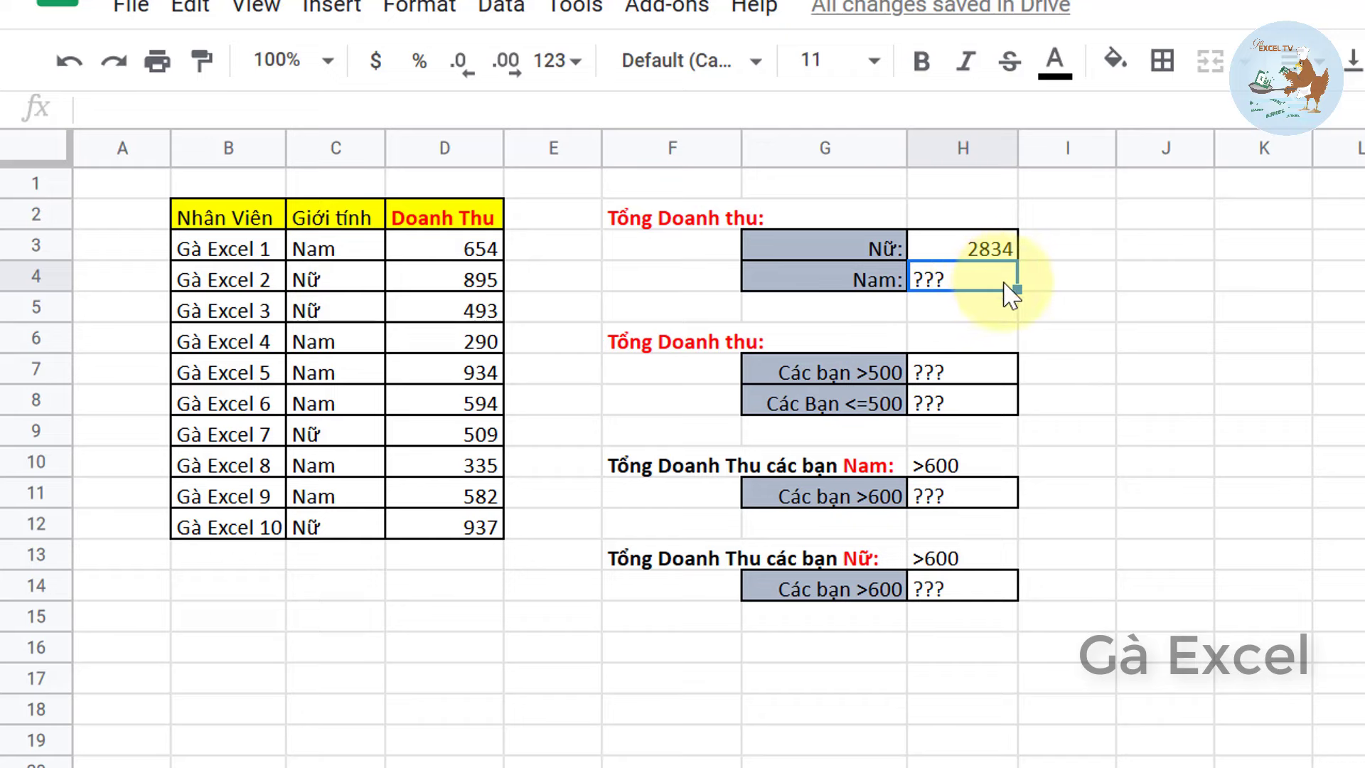
type("=sumif")
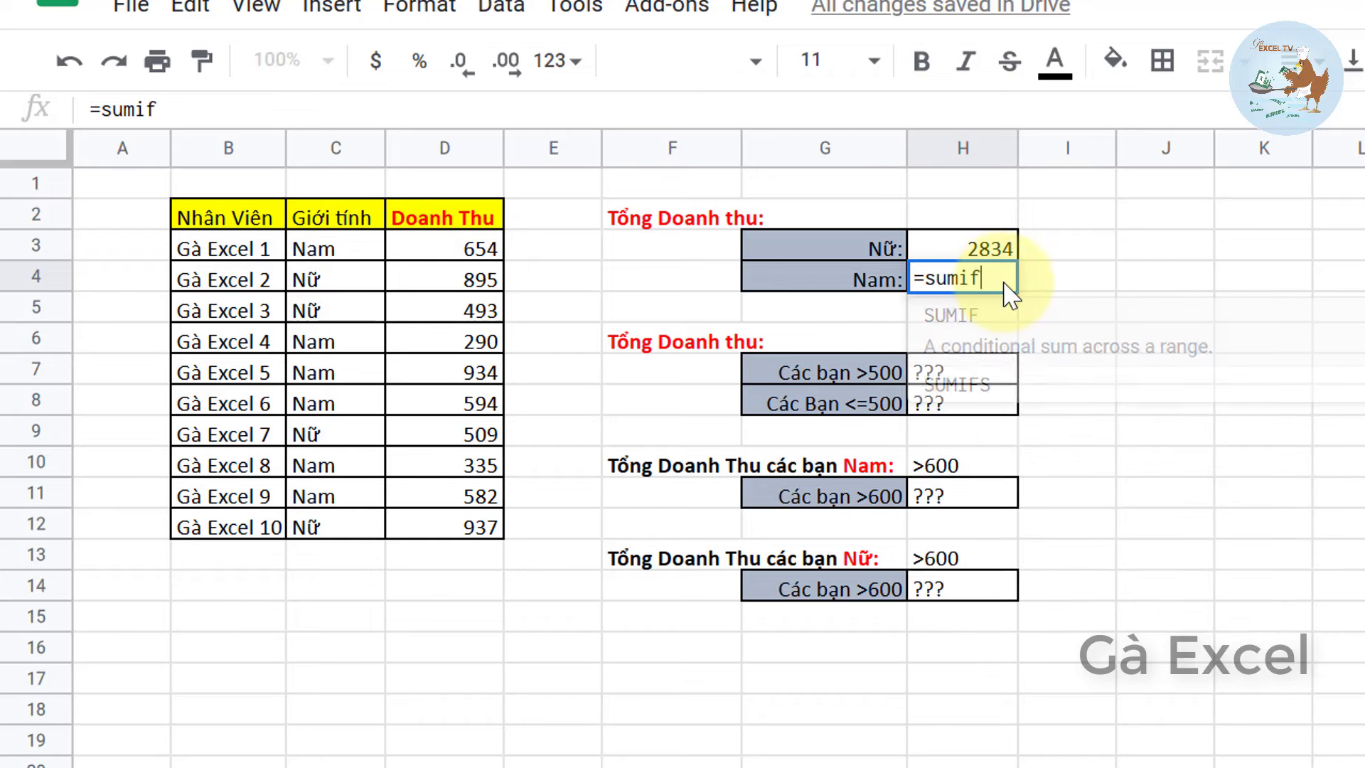
type("(")
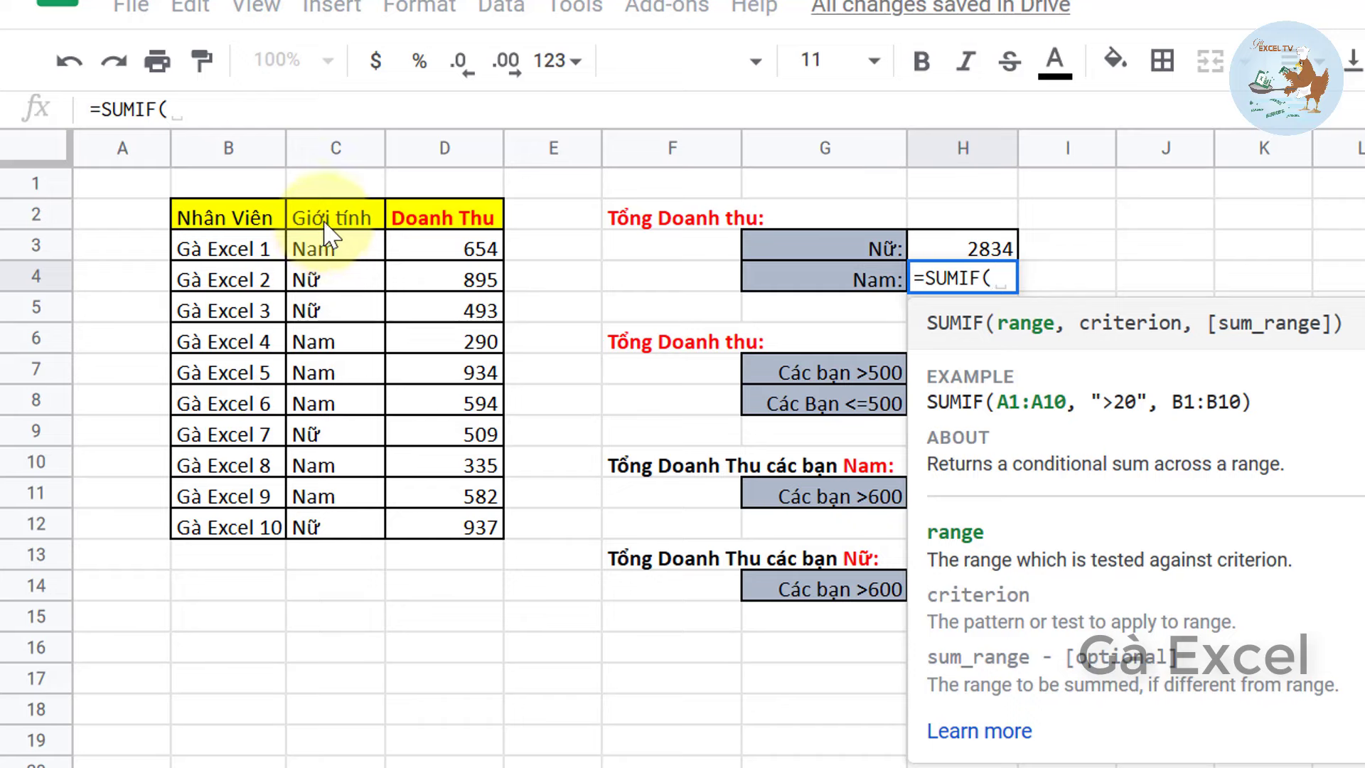
left_click_drag(324, 222, 349, 522)
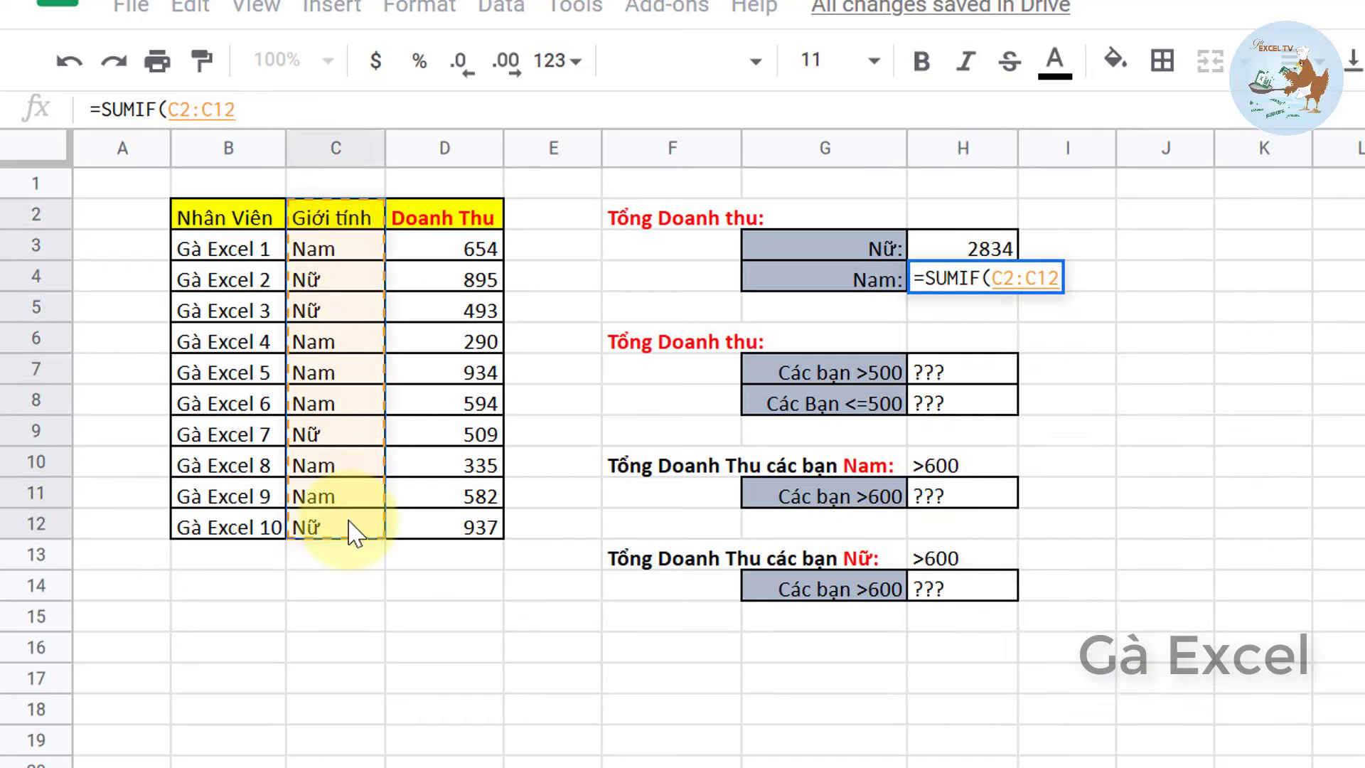
type(",\"Nam\"")
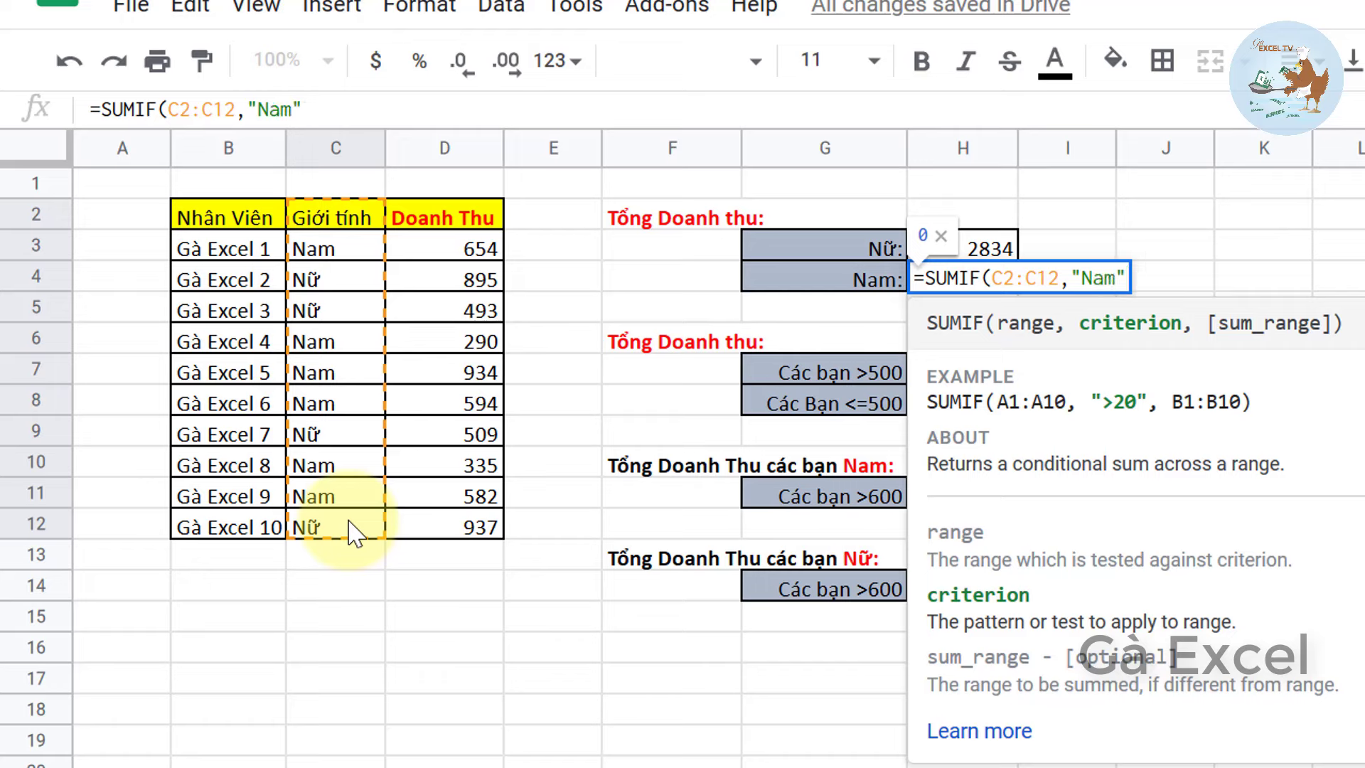
type(",")
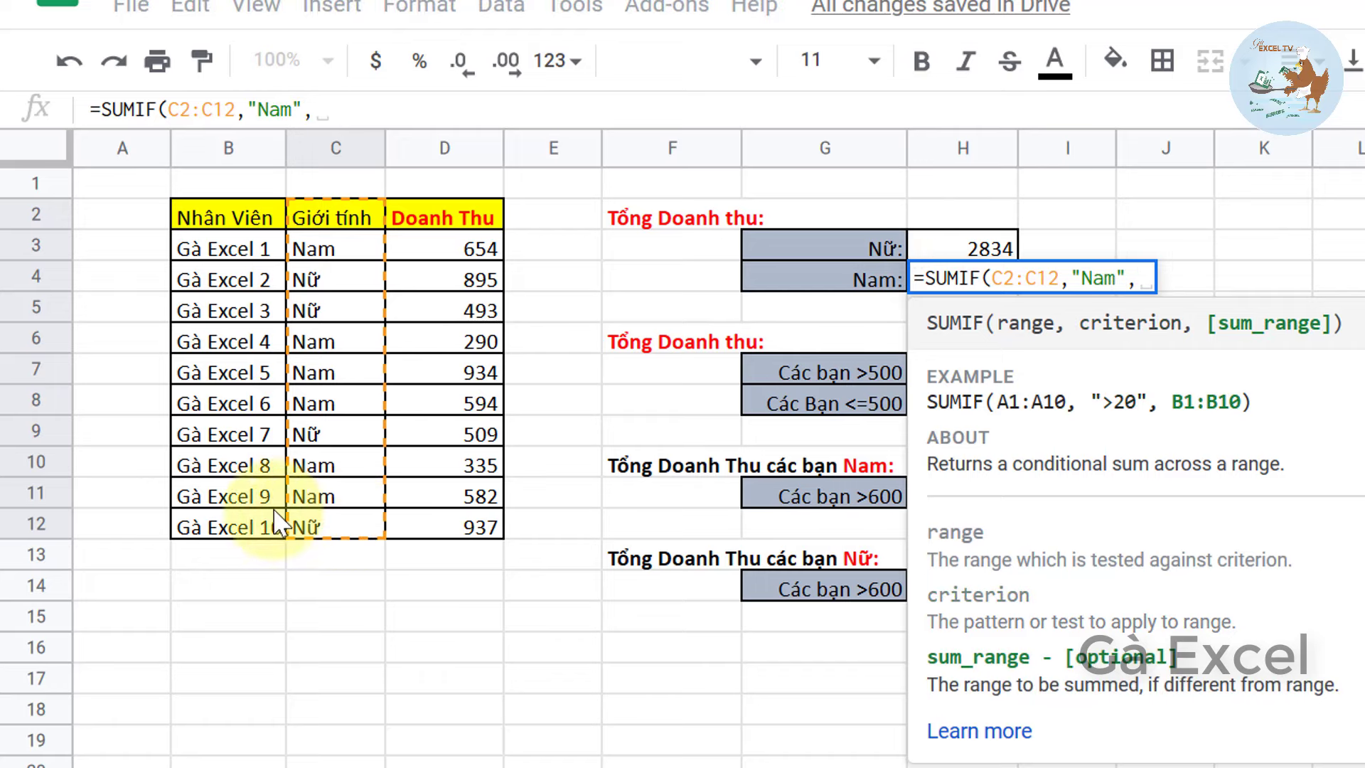
left_click_drag(427, 217, 440, 529)
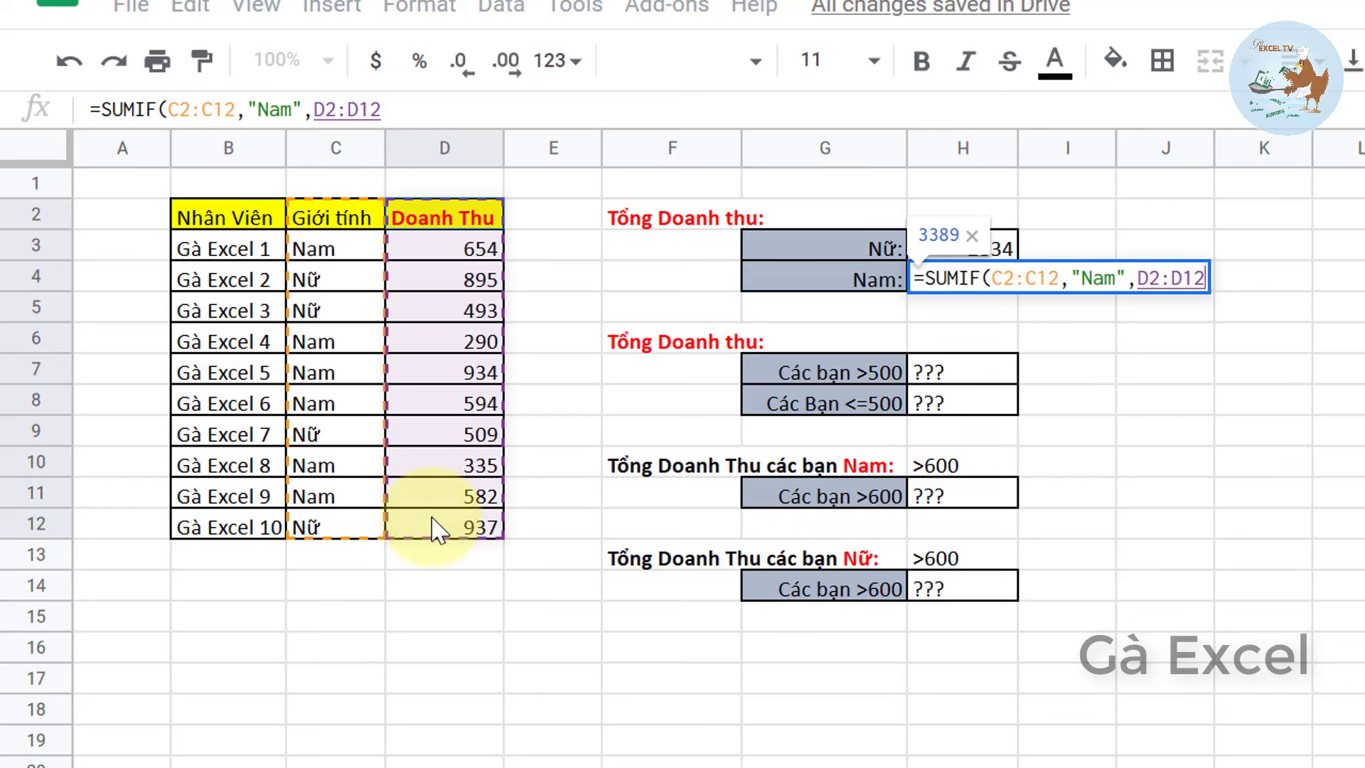
key("Return")
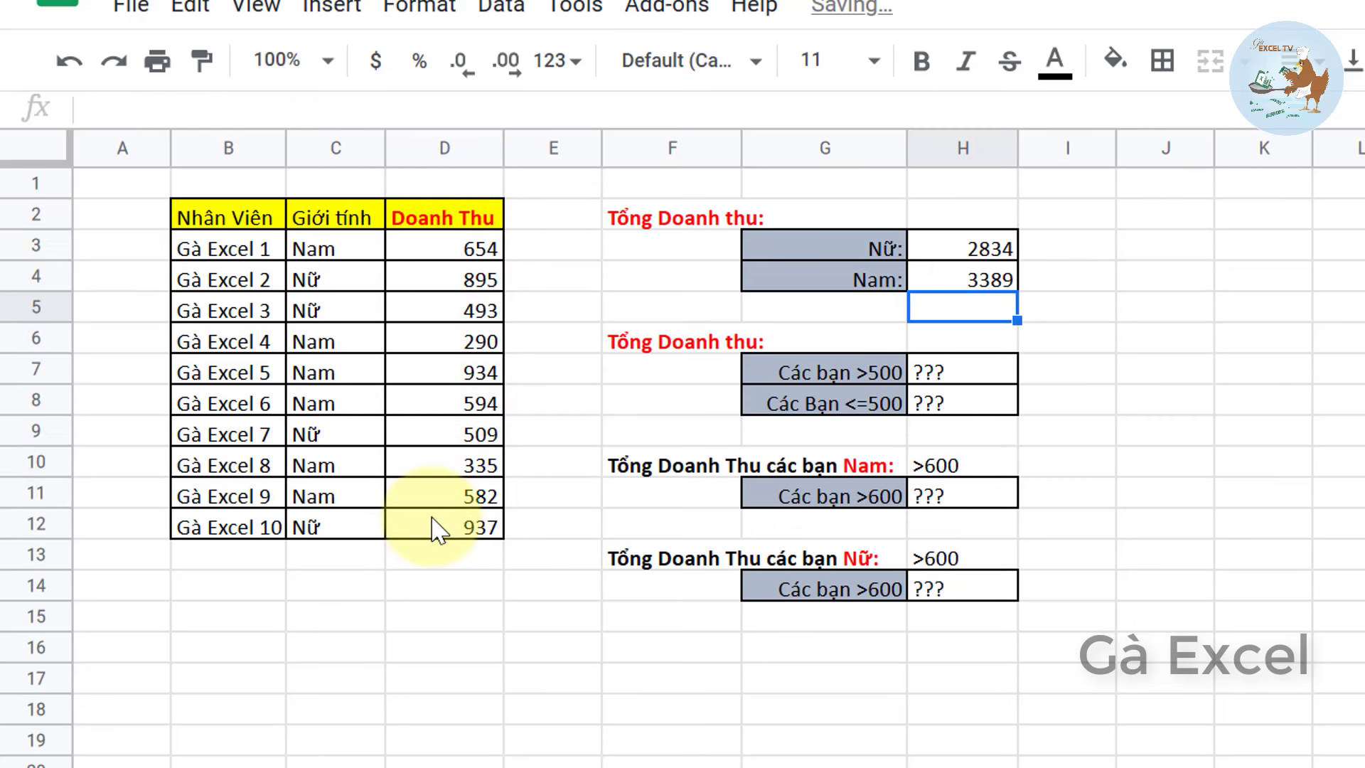
key("Up")
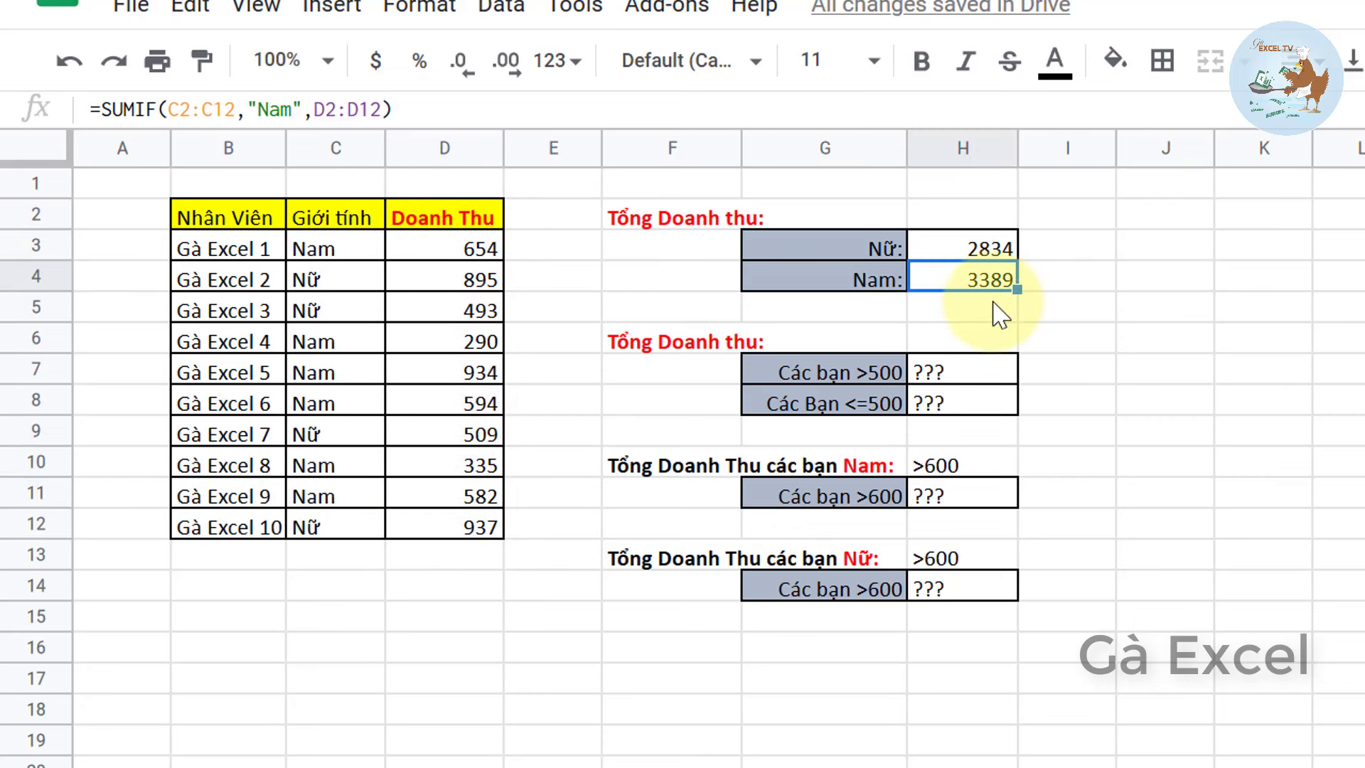
- Enter a SUMIF in H7 totalling revenue over 500 in D2:D12, giving 5105
left_click(661, 346)
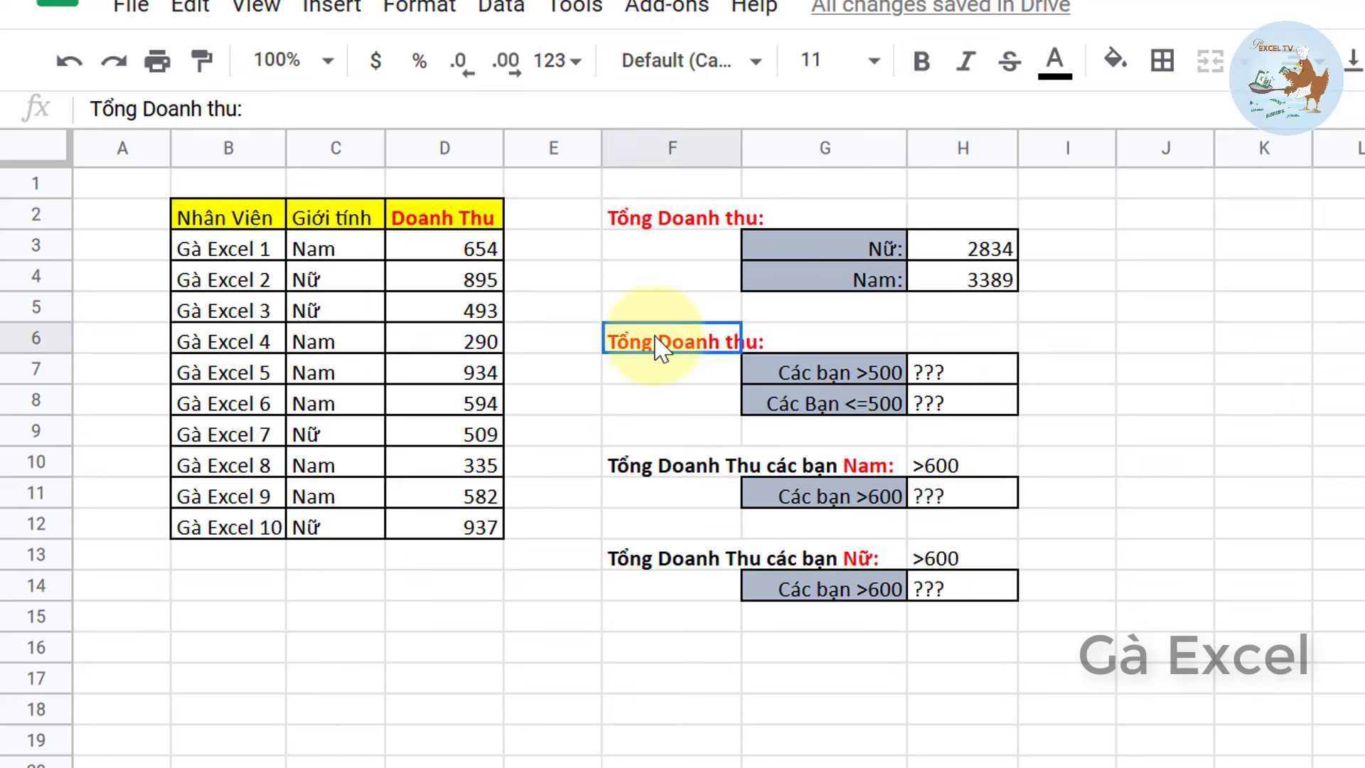
left_click(681, 403)
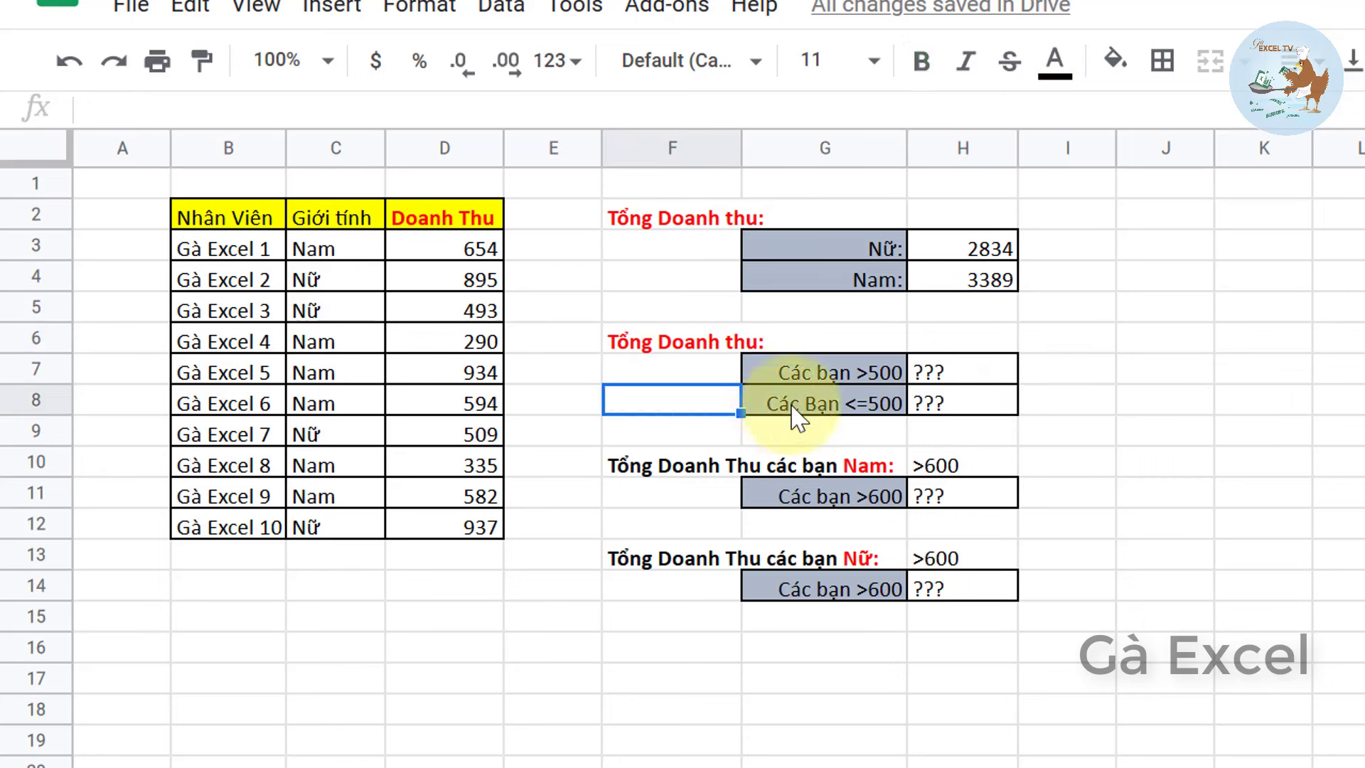
left_click(986, 384)
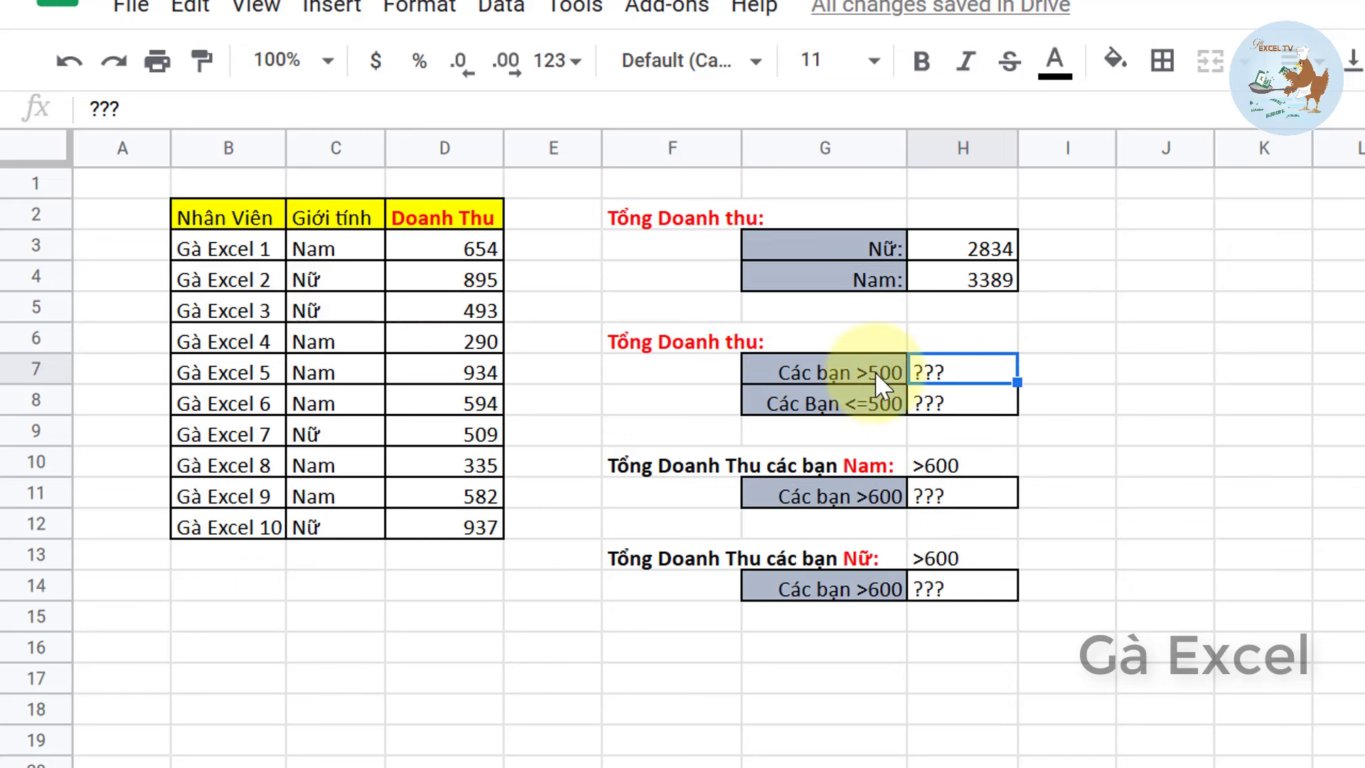
left_click(965, 406)
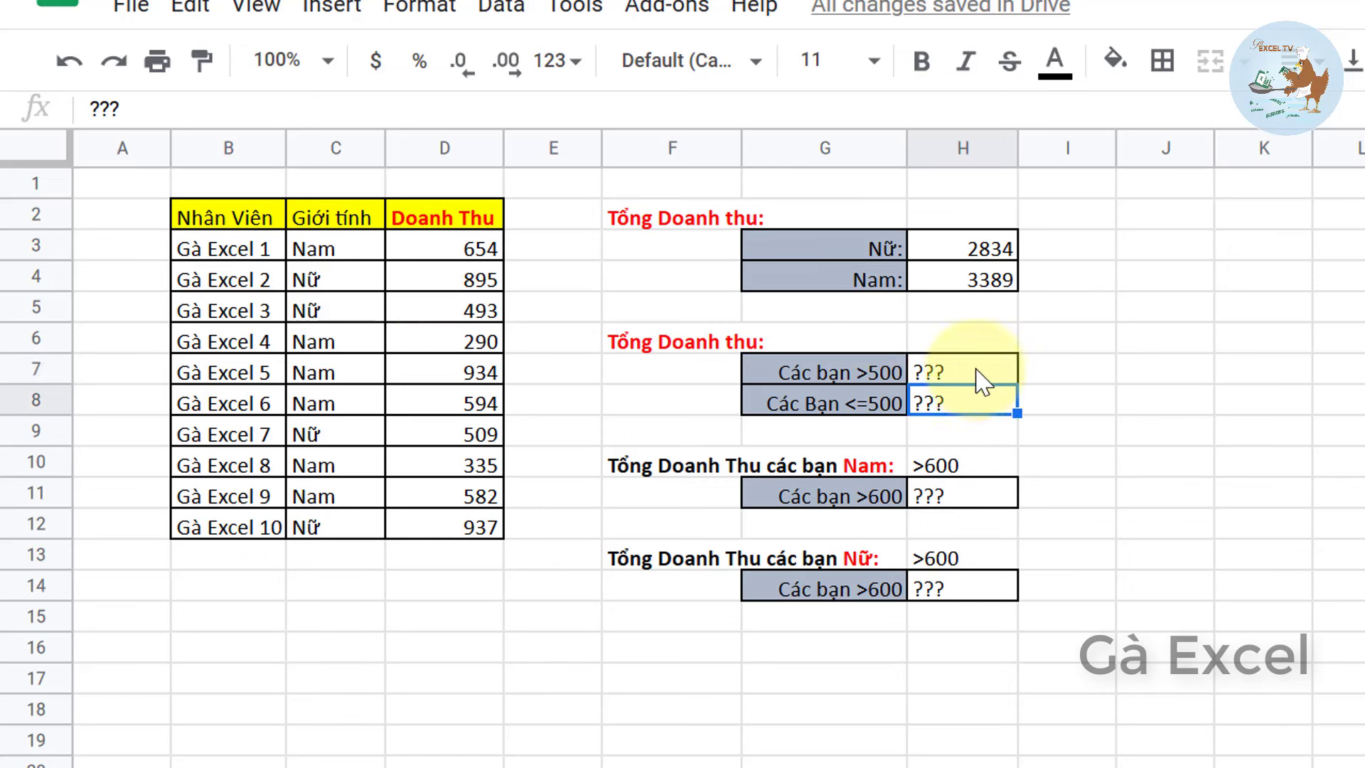
left_click(975, 370)
type("=sum")
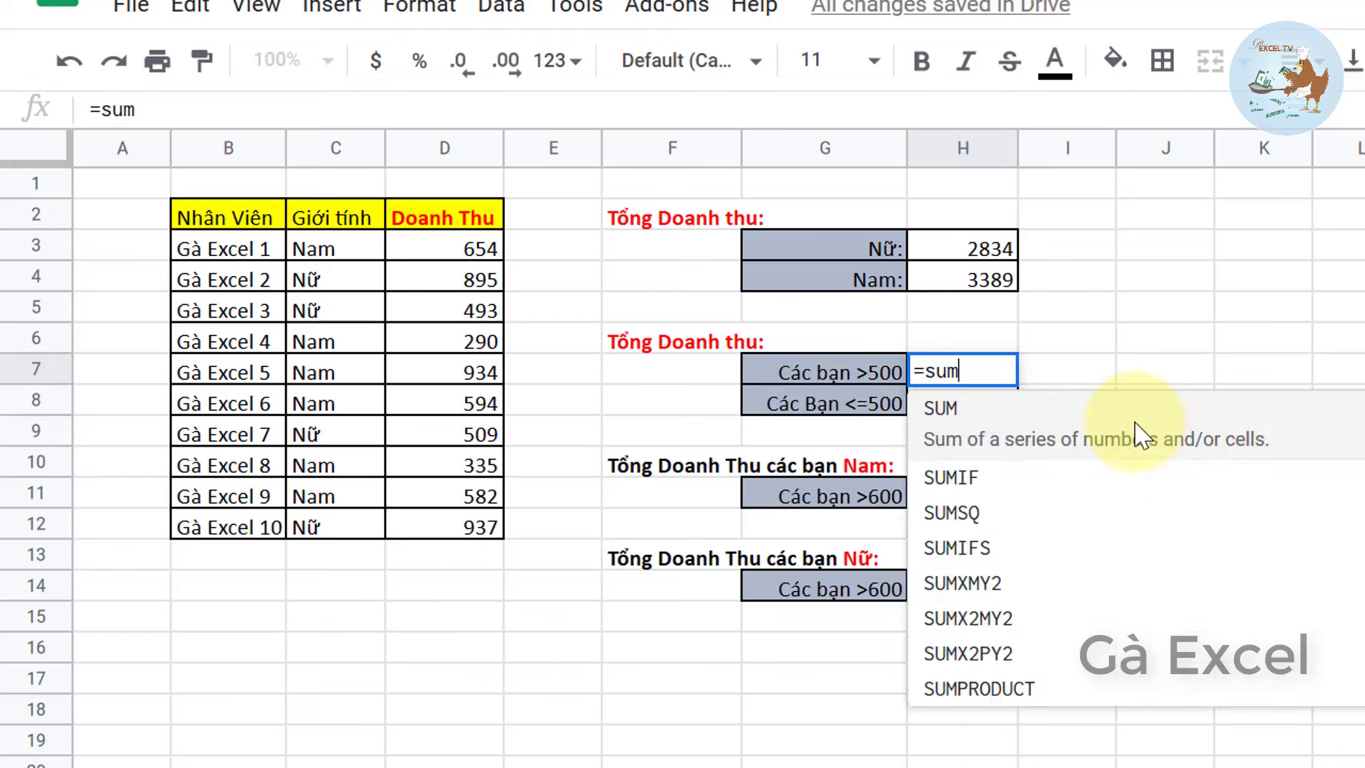
type("if")
left_click(1143, 435)
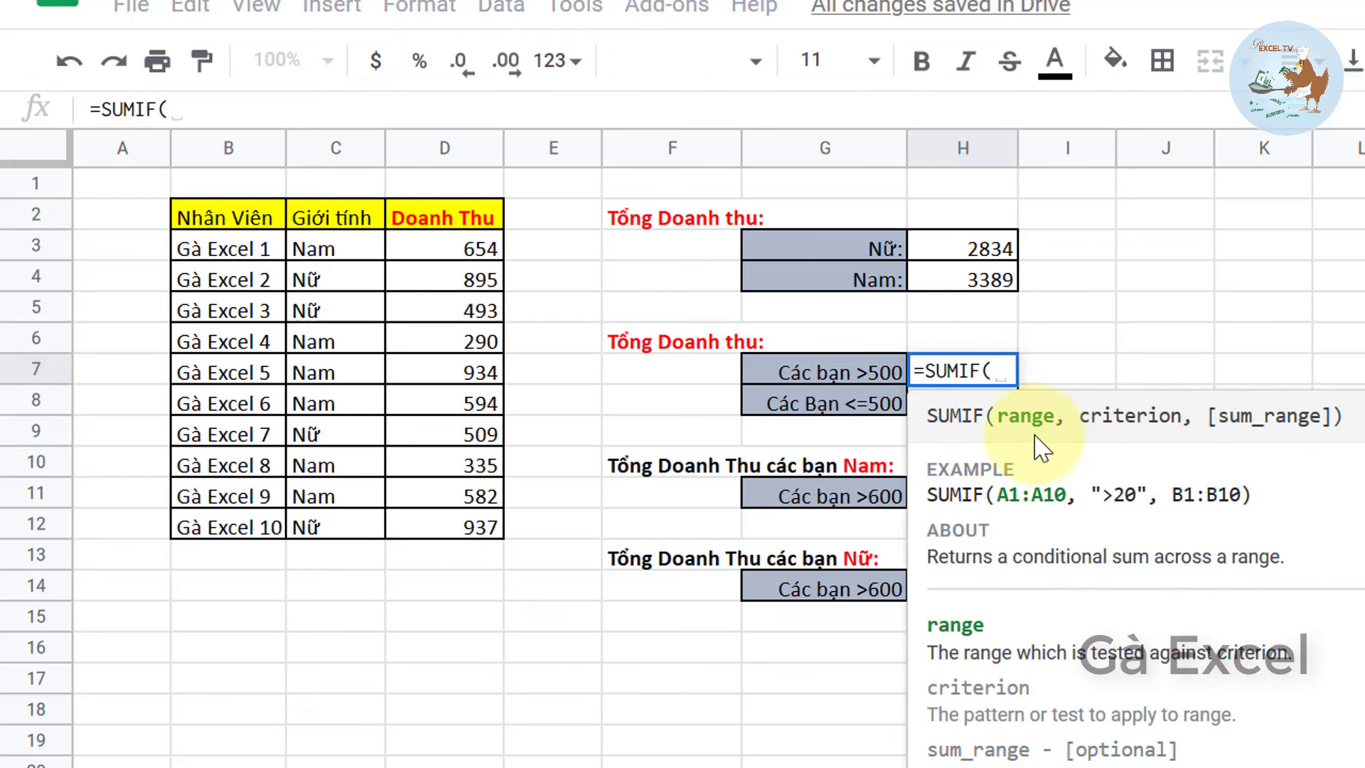
left_click_drag(437, 218, 451, 537)
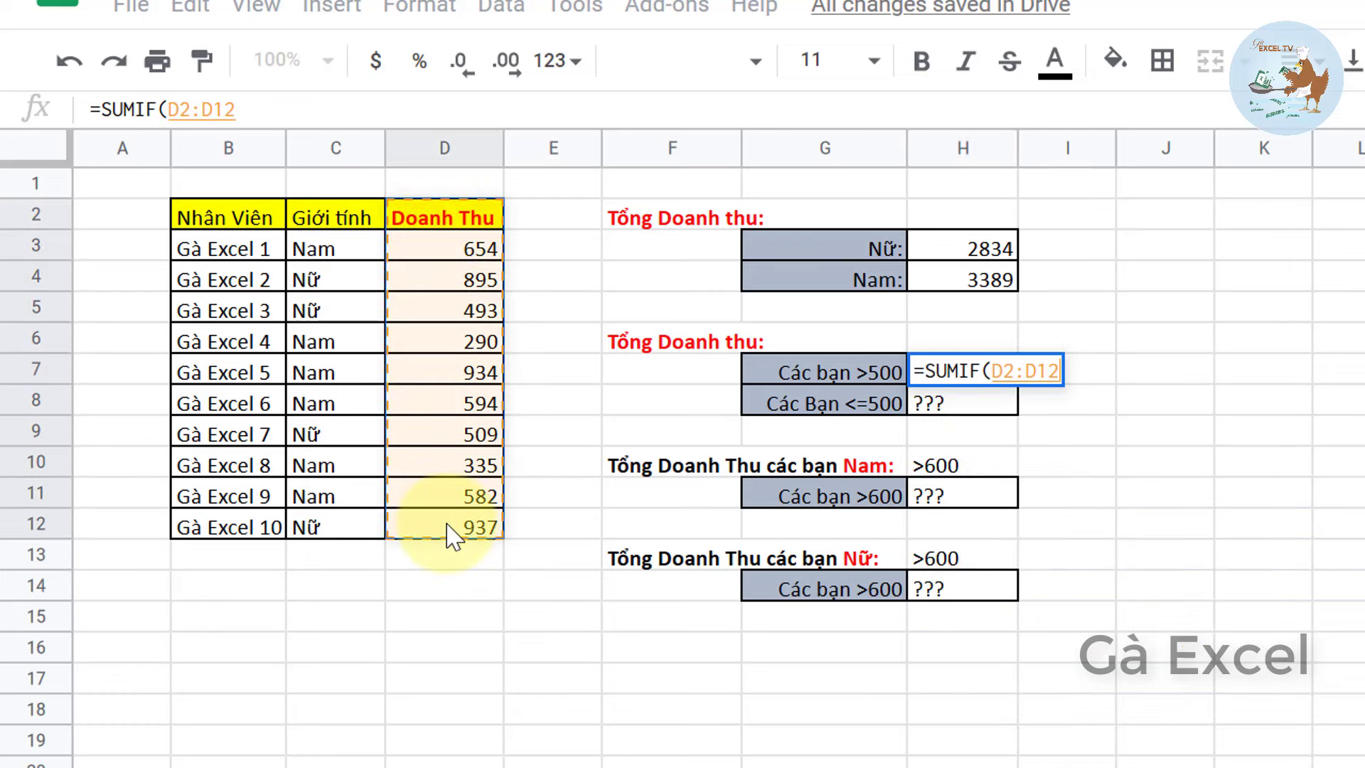
type(", \">")
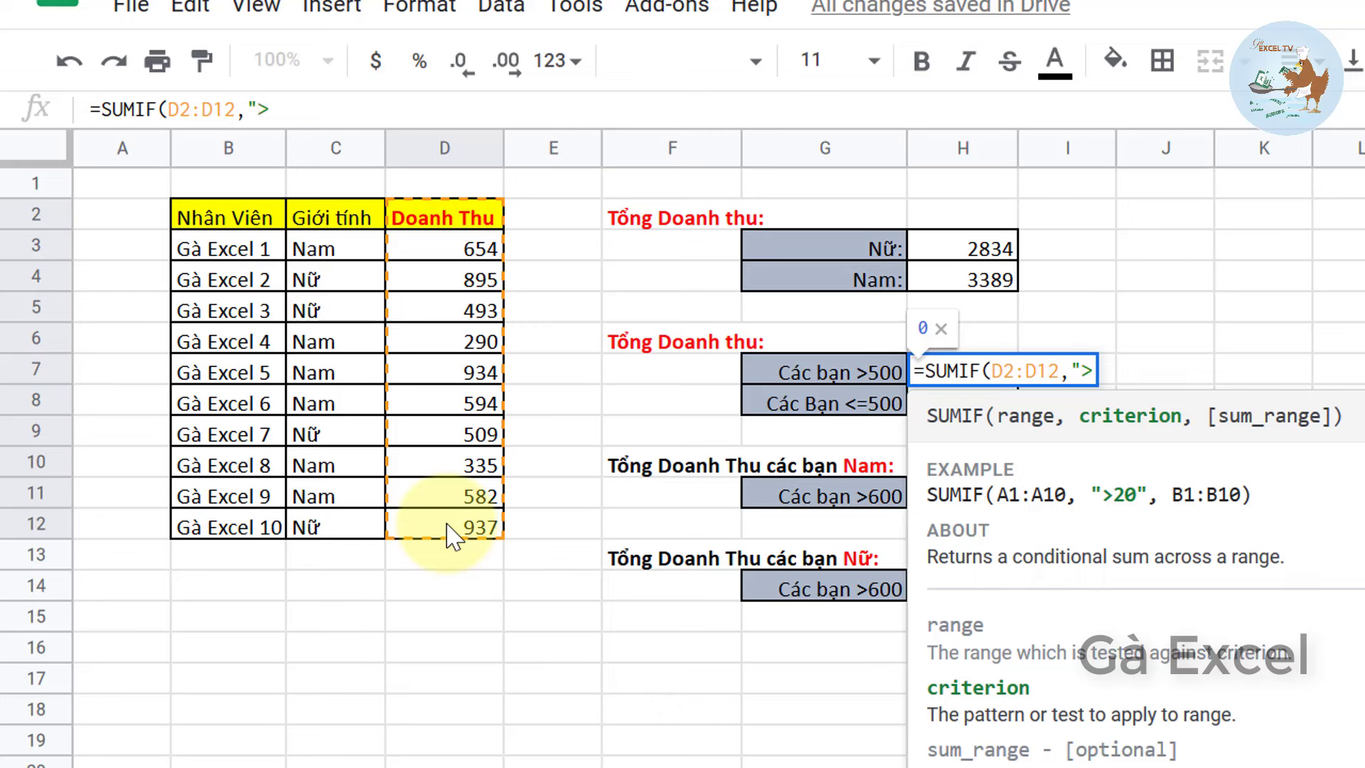
type("500")
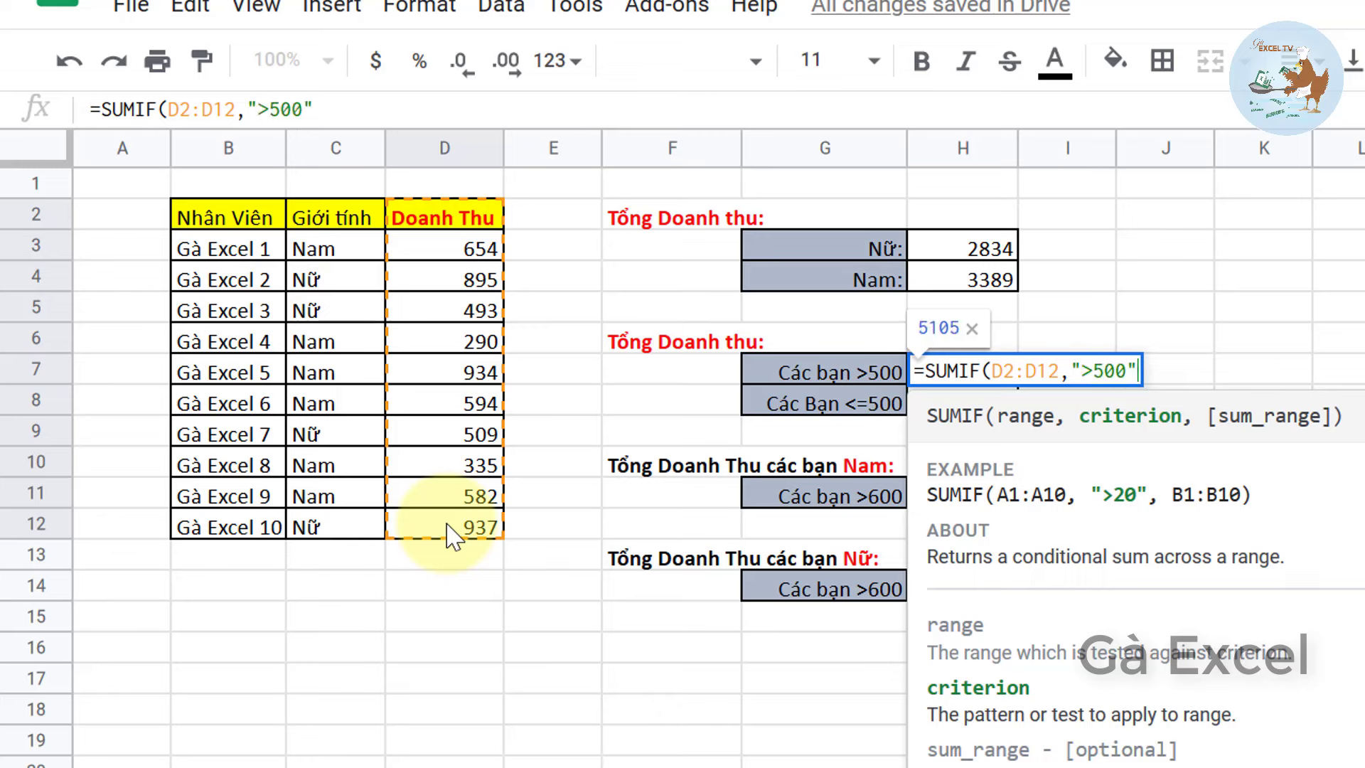
type(",")
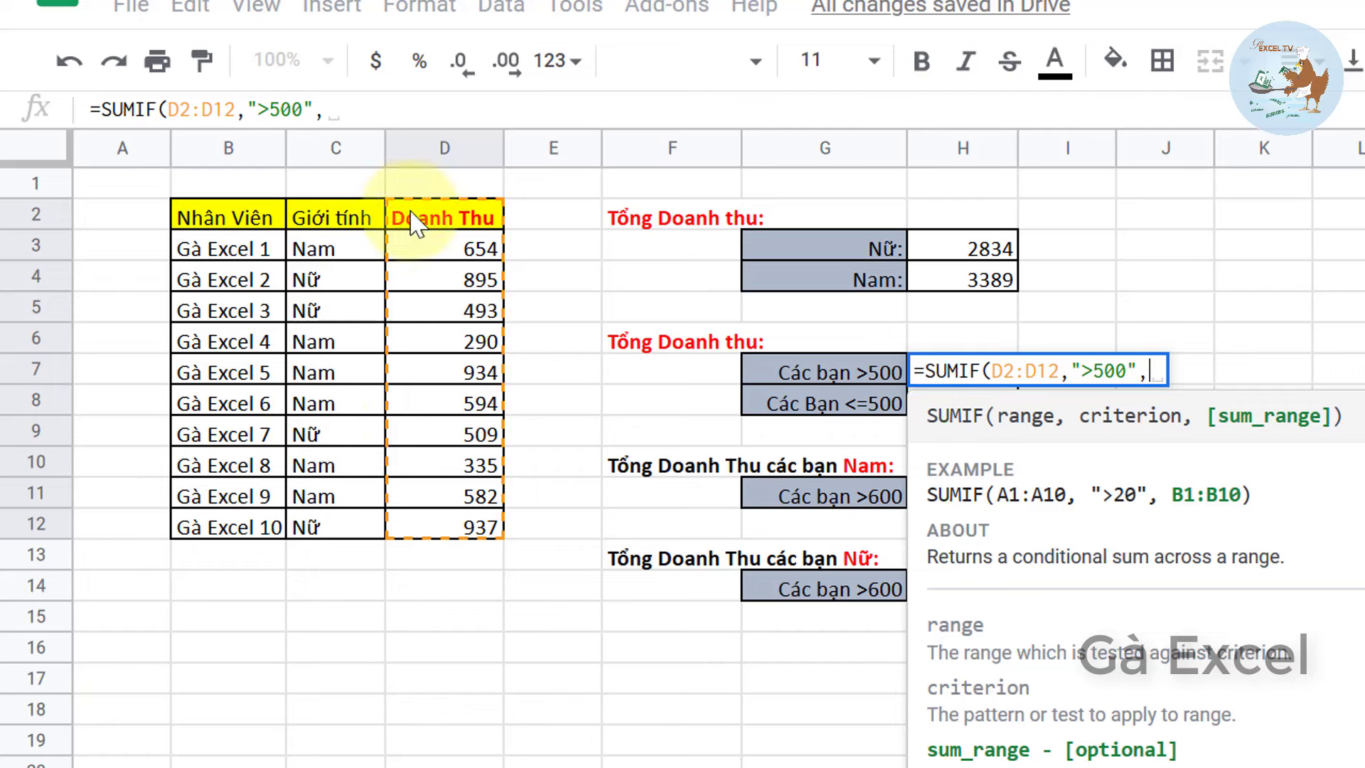
left_click_drag(412, 221, 450, 529)
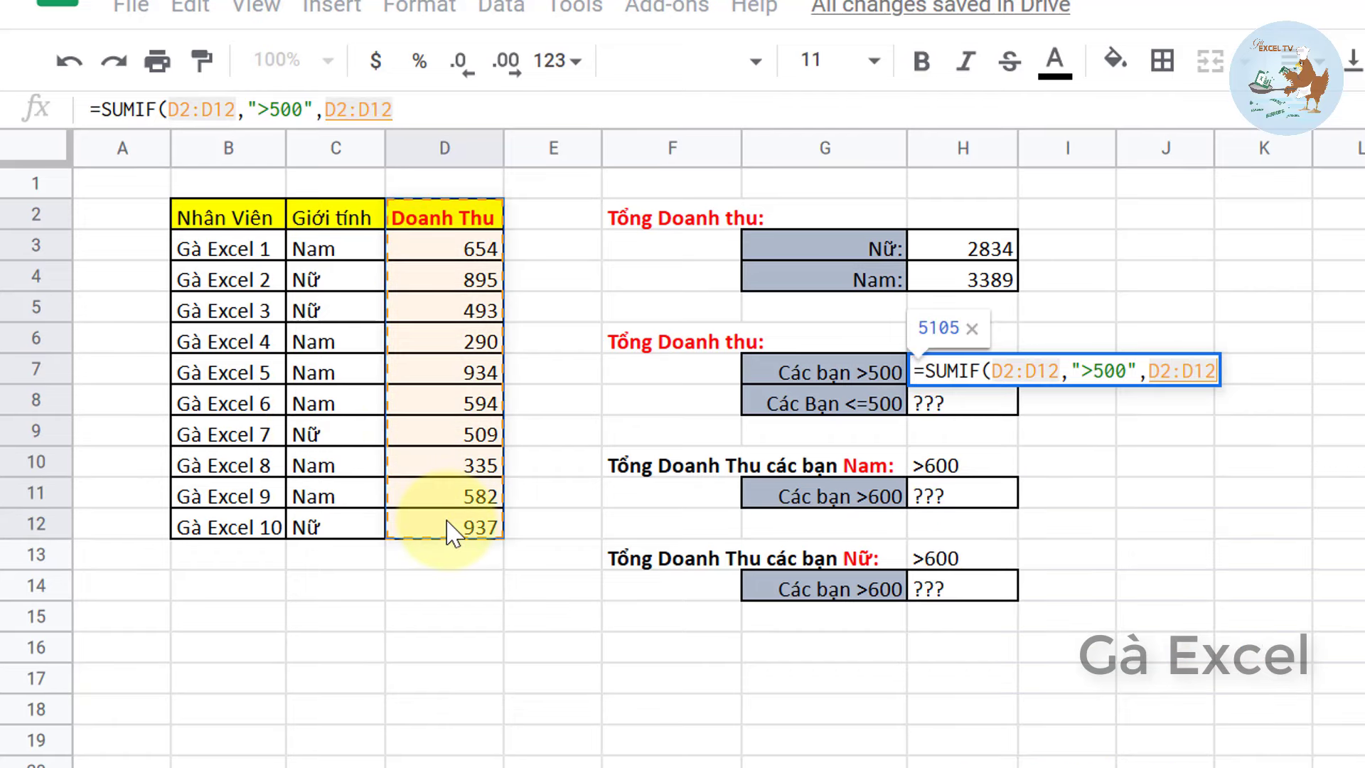
key("Return")
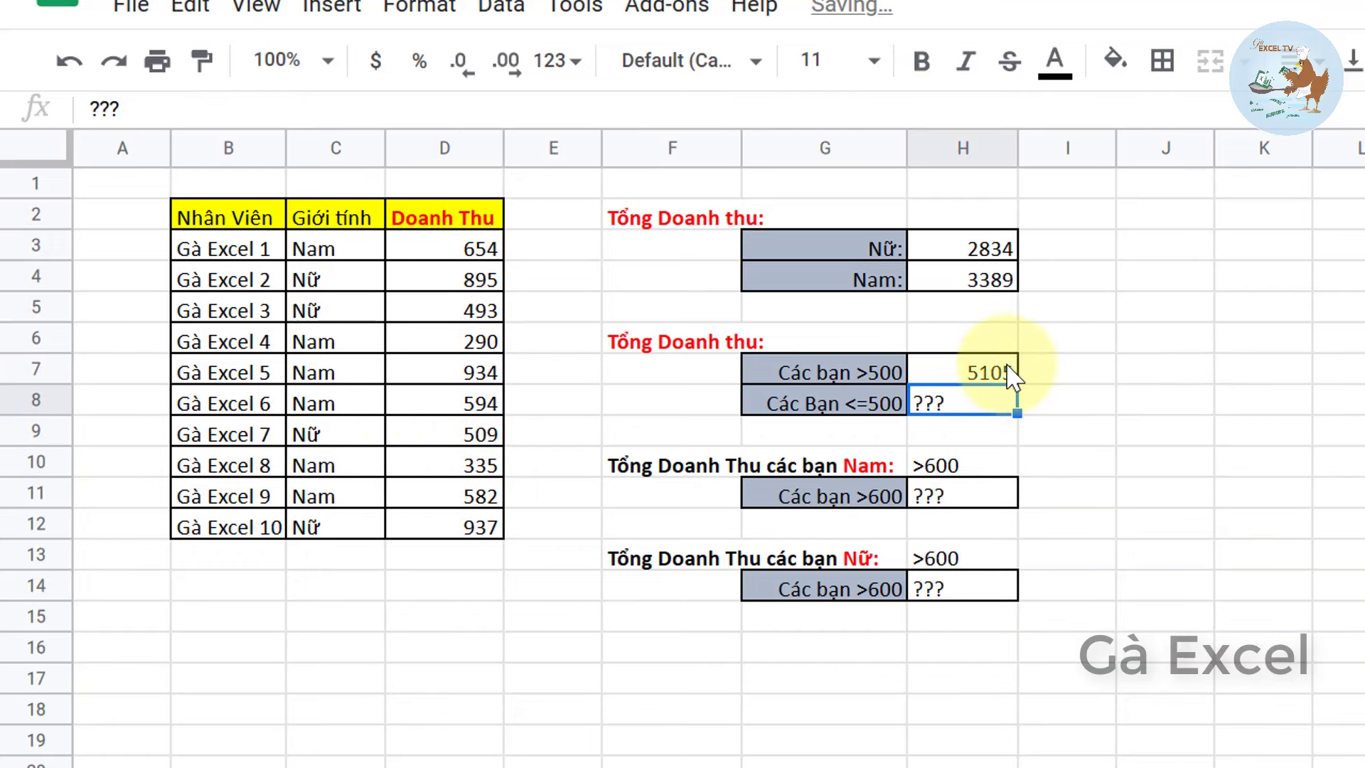
left_click(1009, 372)
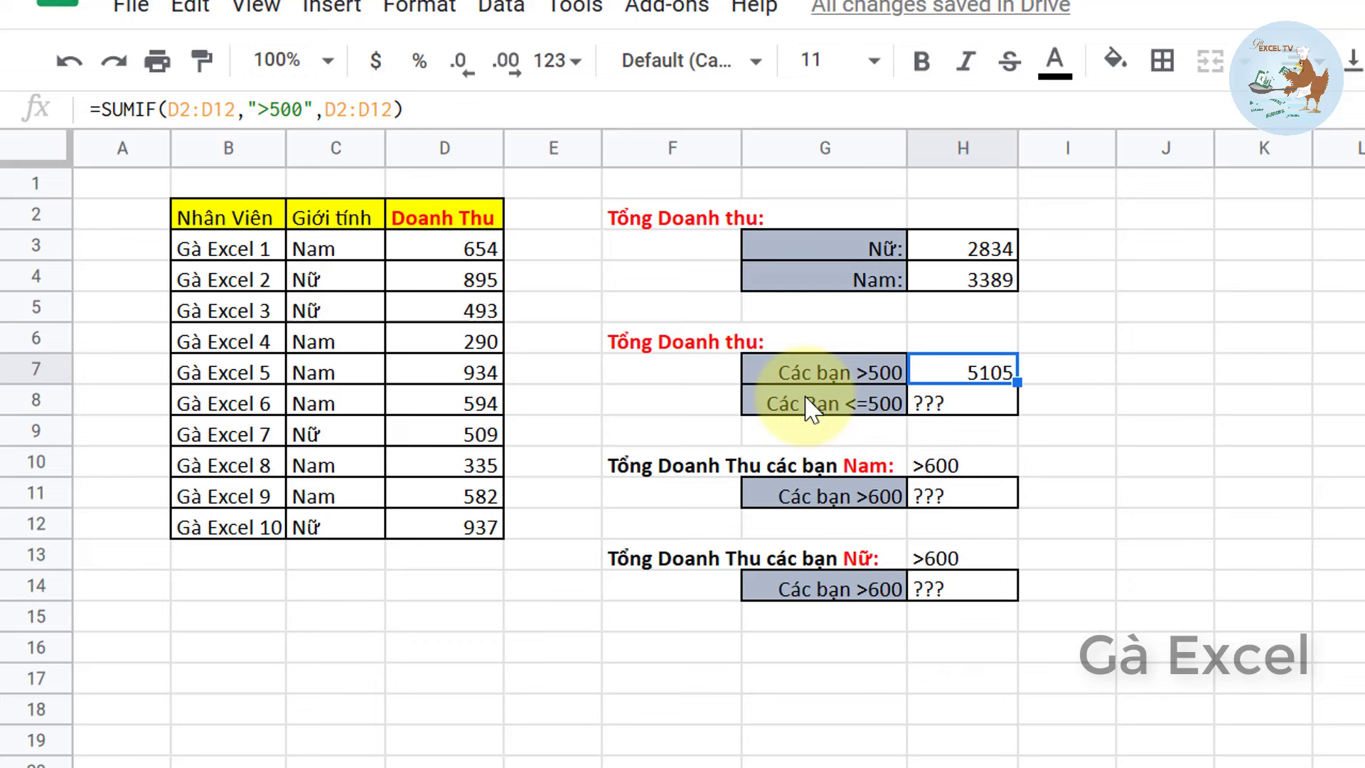
- Enter =SUMIF(D2:D12,"<=500",D2:D12) in H8, giving 1118
left_click(986, 402)
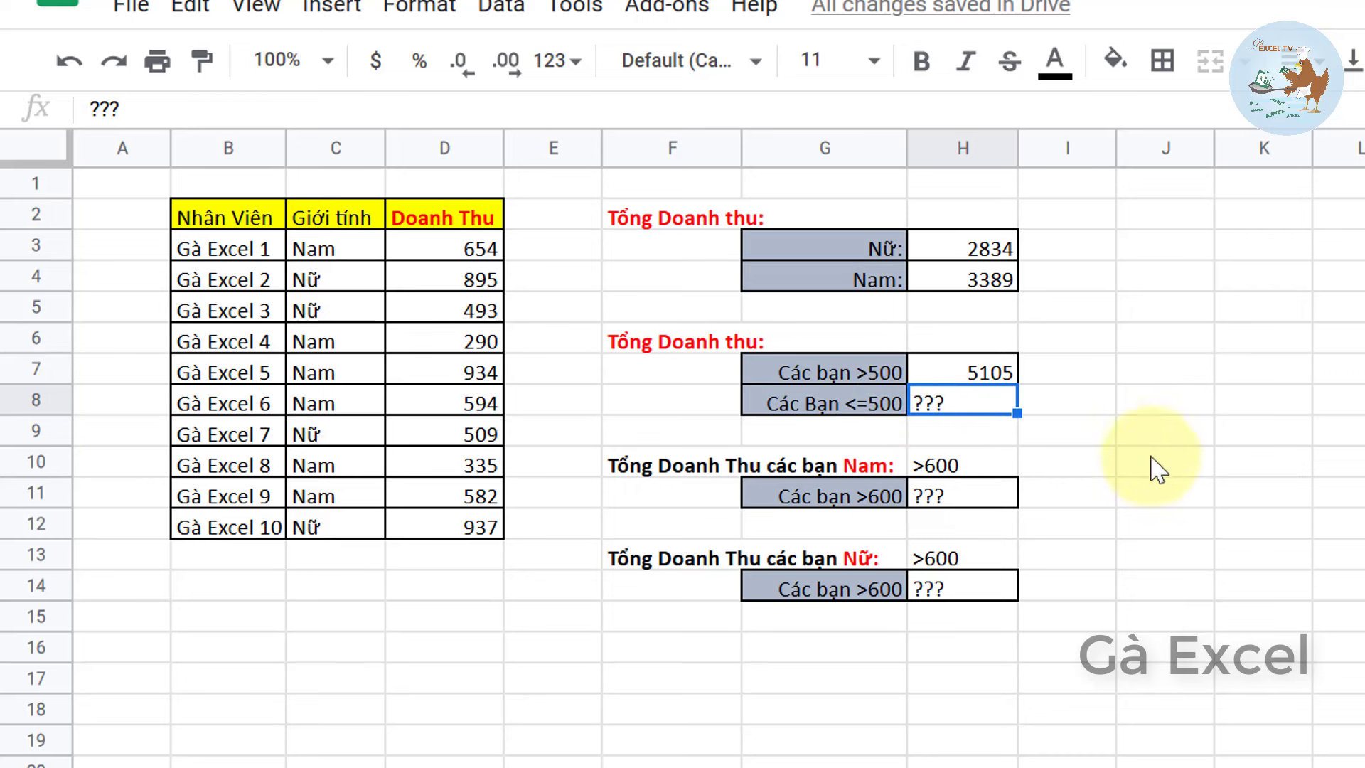
type("=sumif(")
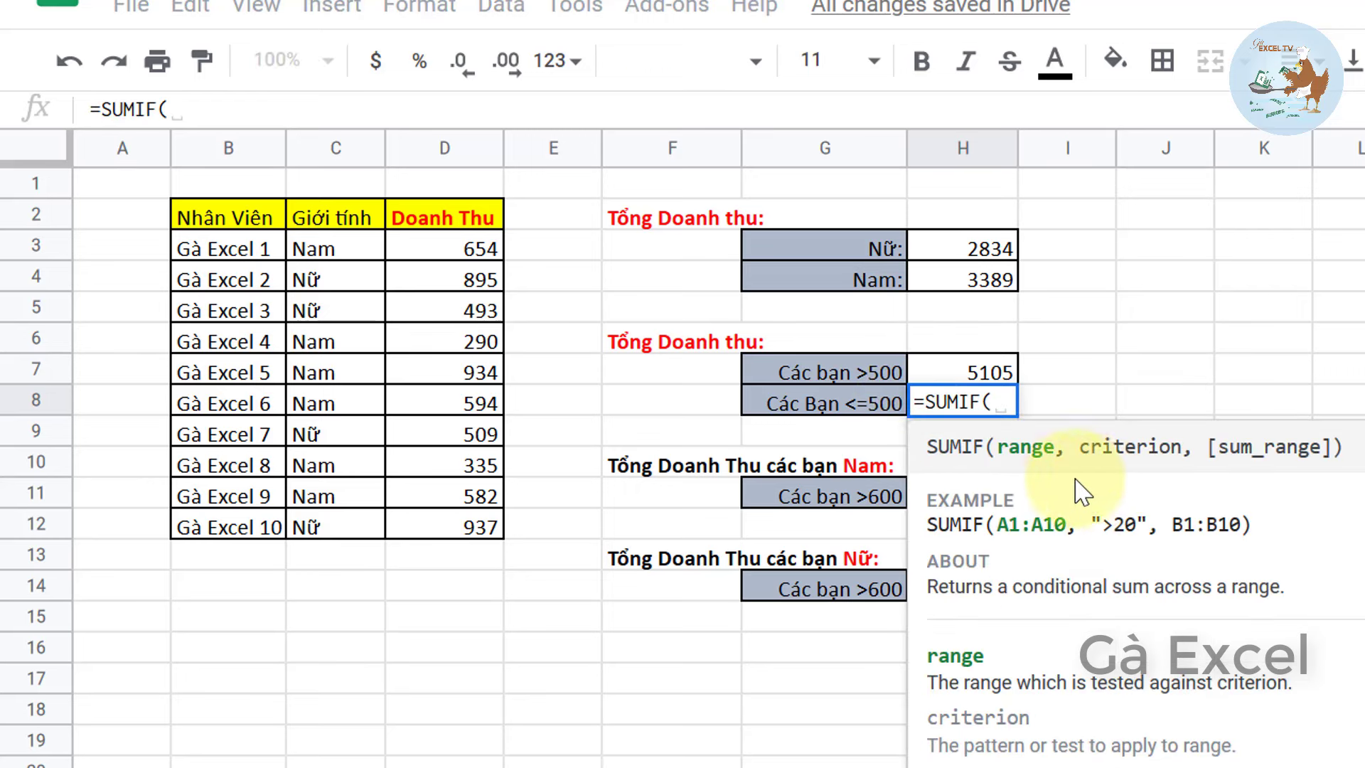
left_click_drag(441, 219, 473, 526)
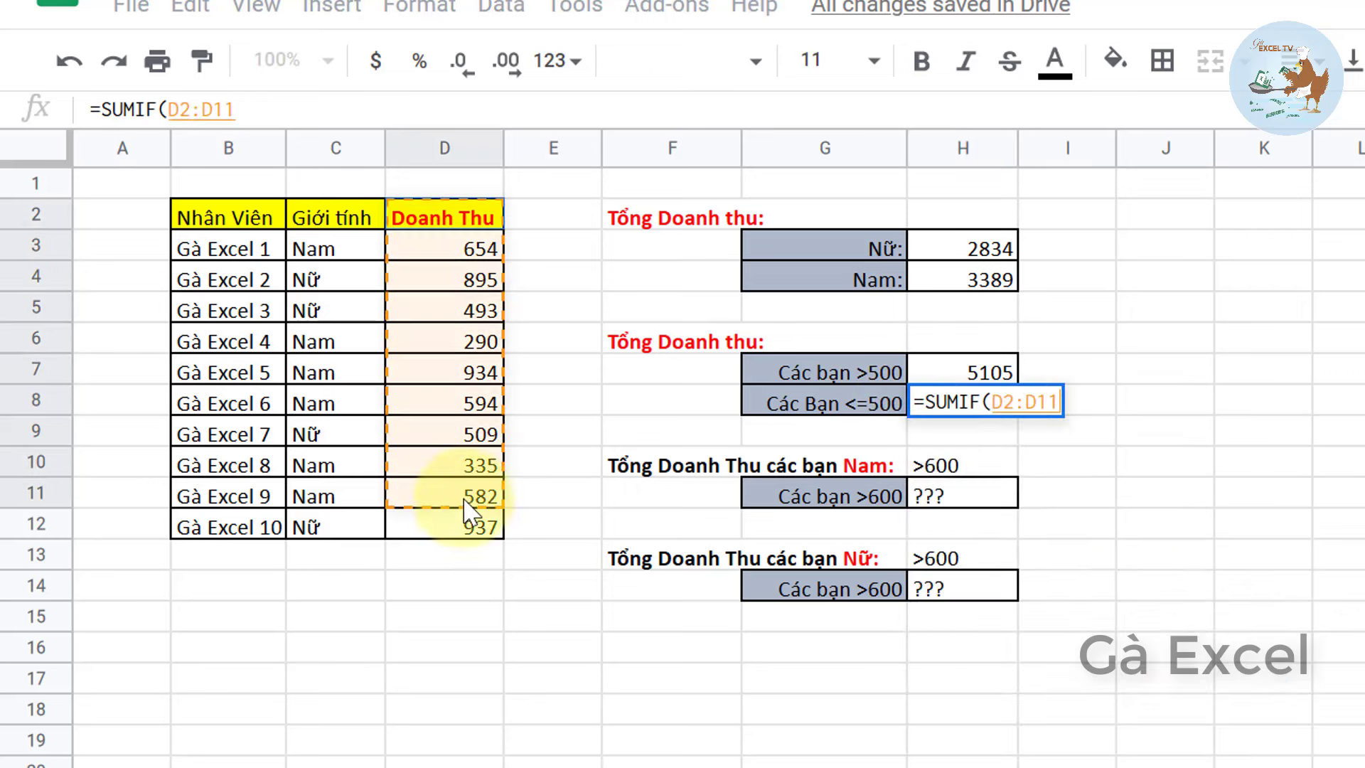
type(",\"<")
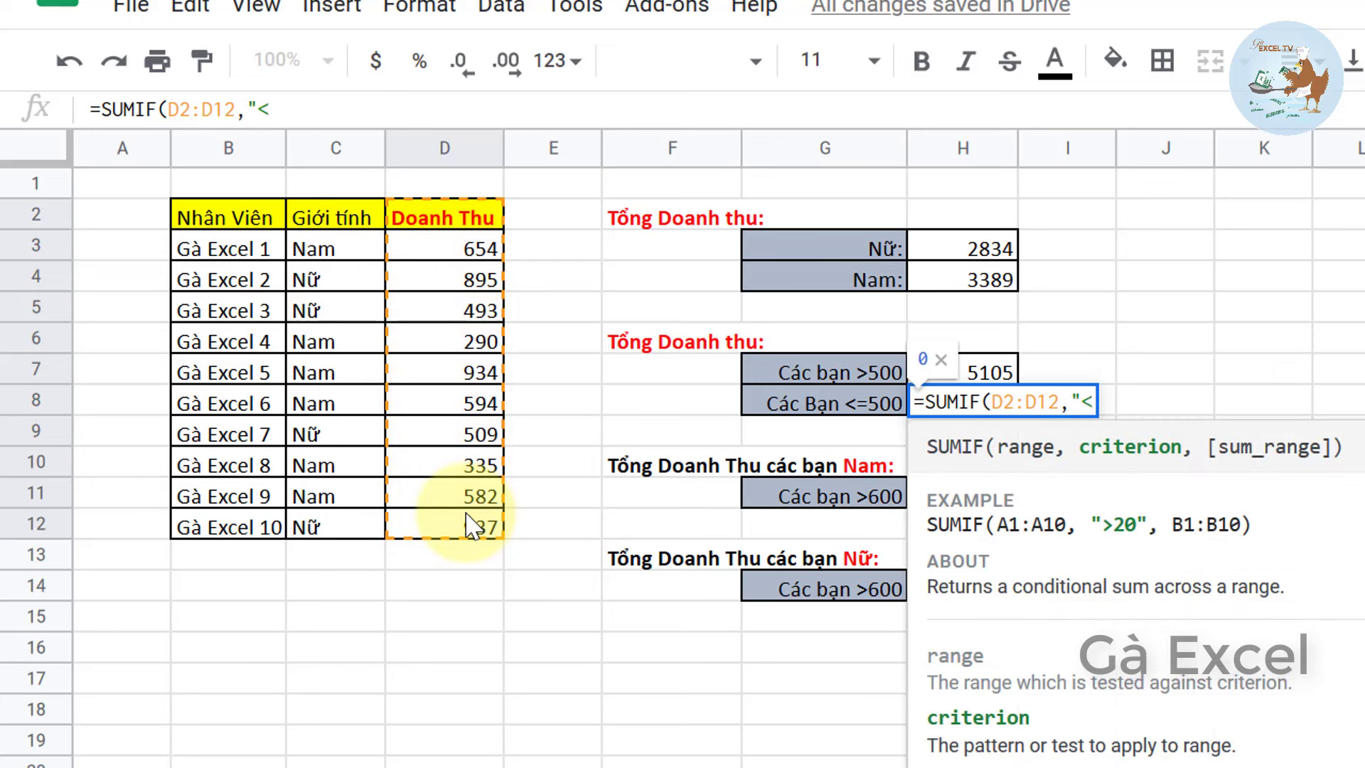
type("=500")
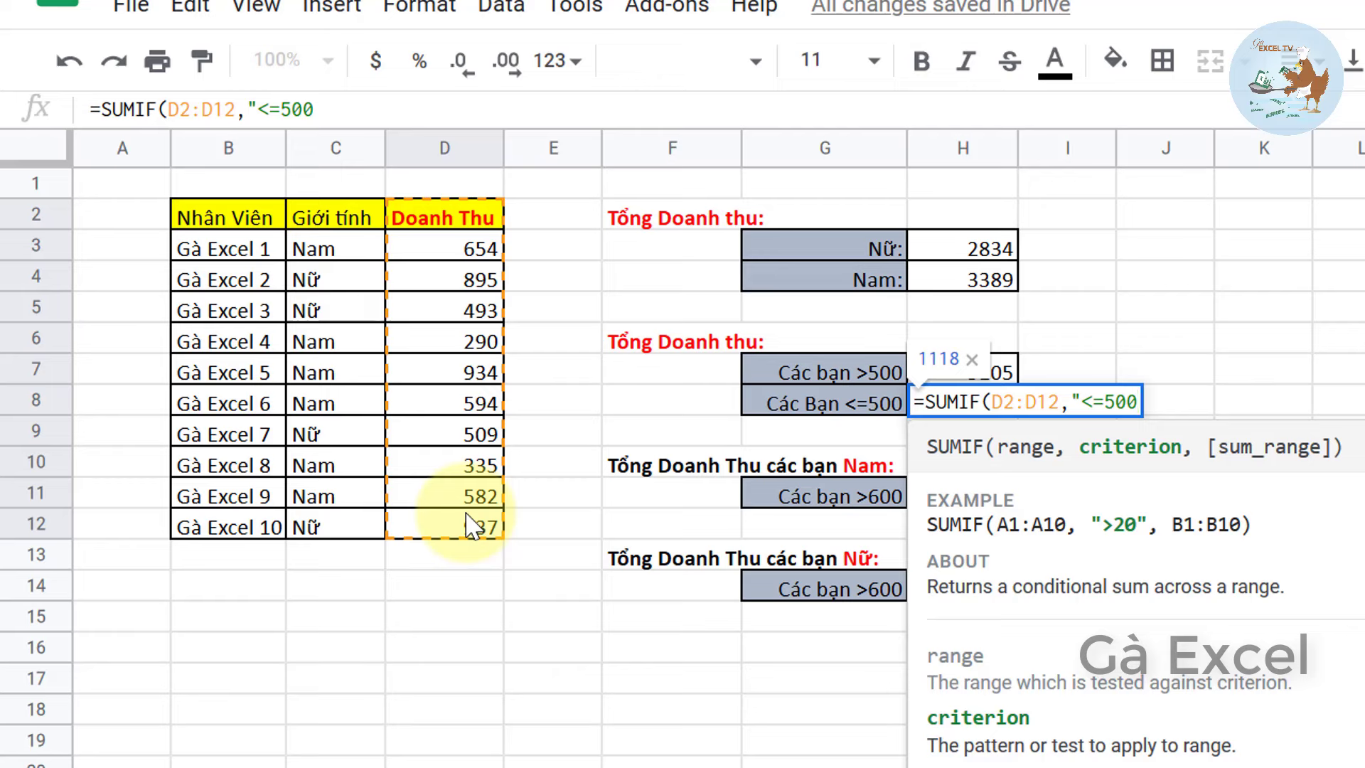
type("\",")
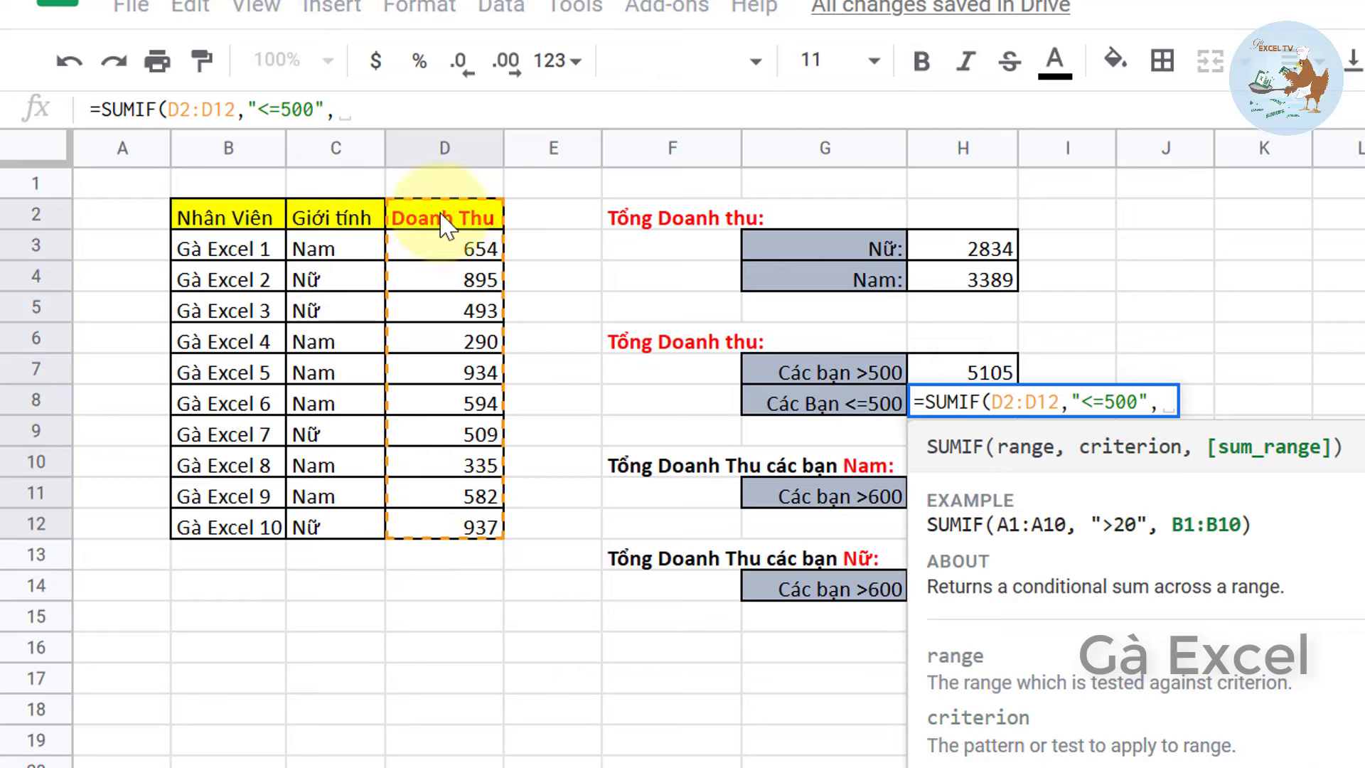
left_click_drag(451, 215, 449, 533)
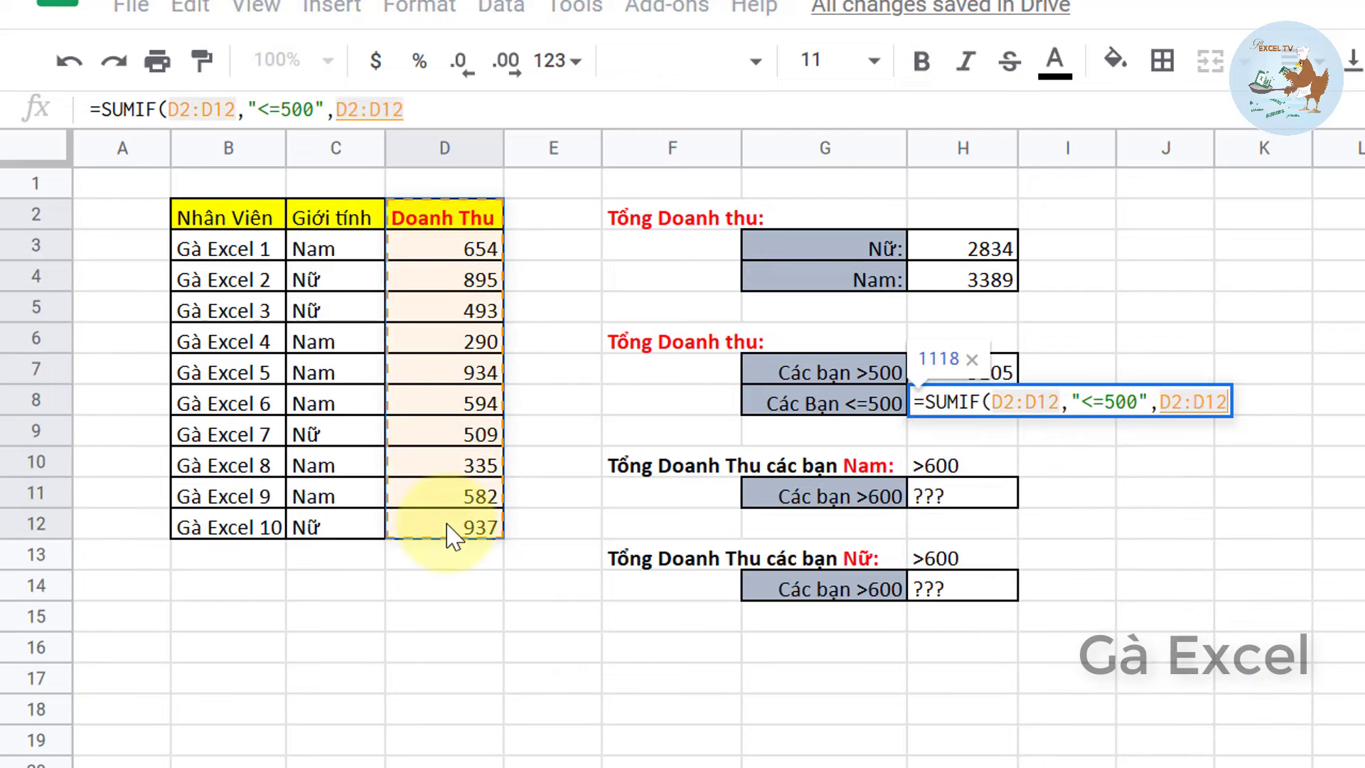
type(")")
key("Return")
key("Up")
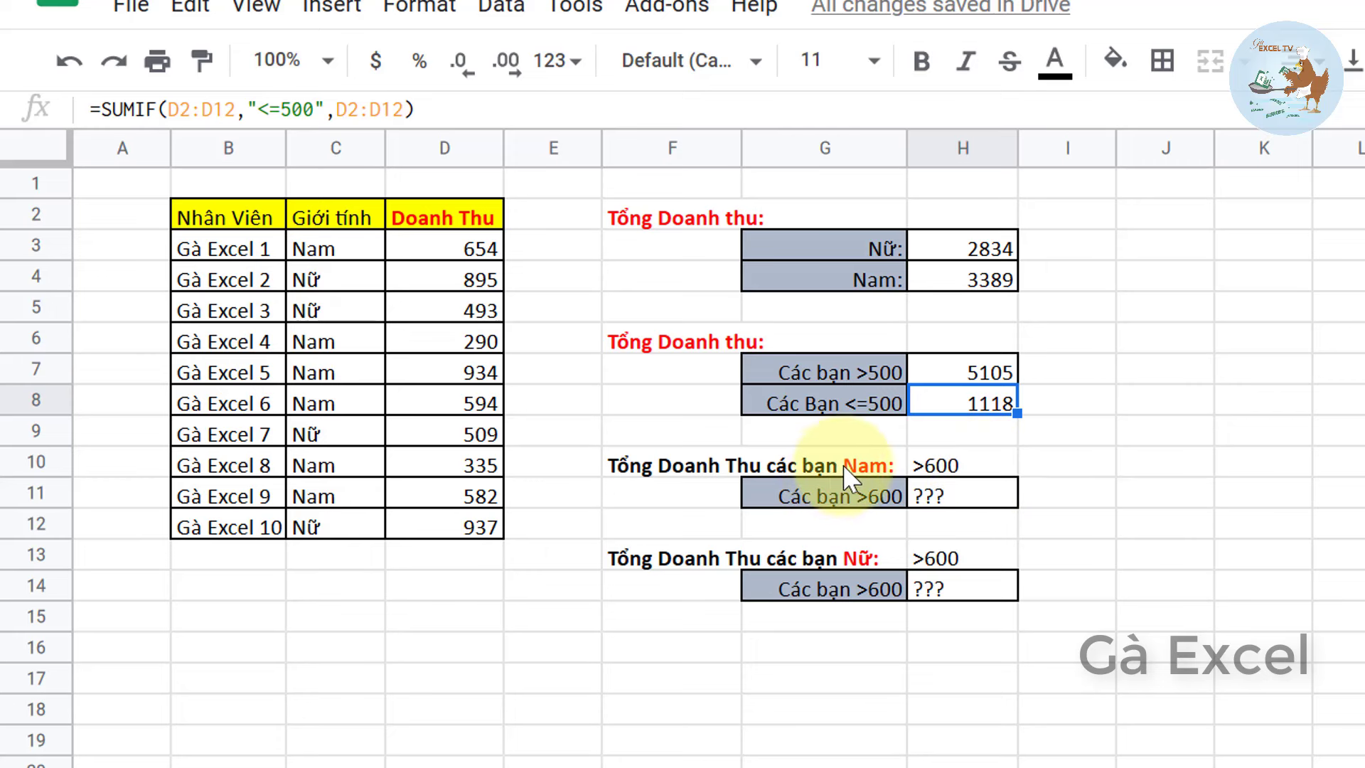
- Enter =SUMIFS(D2:D12,C2:C12,"nam",D2:D12,">600") in H11, returning 1588
left_click(965, 508)
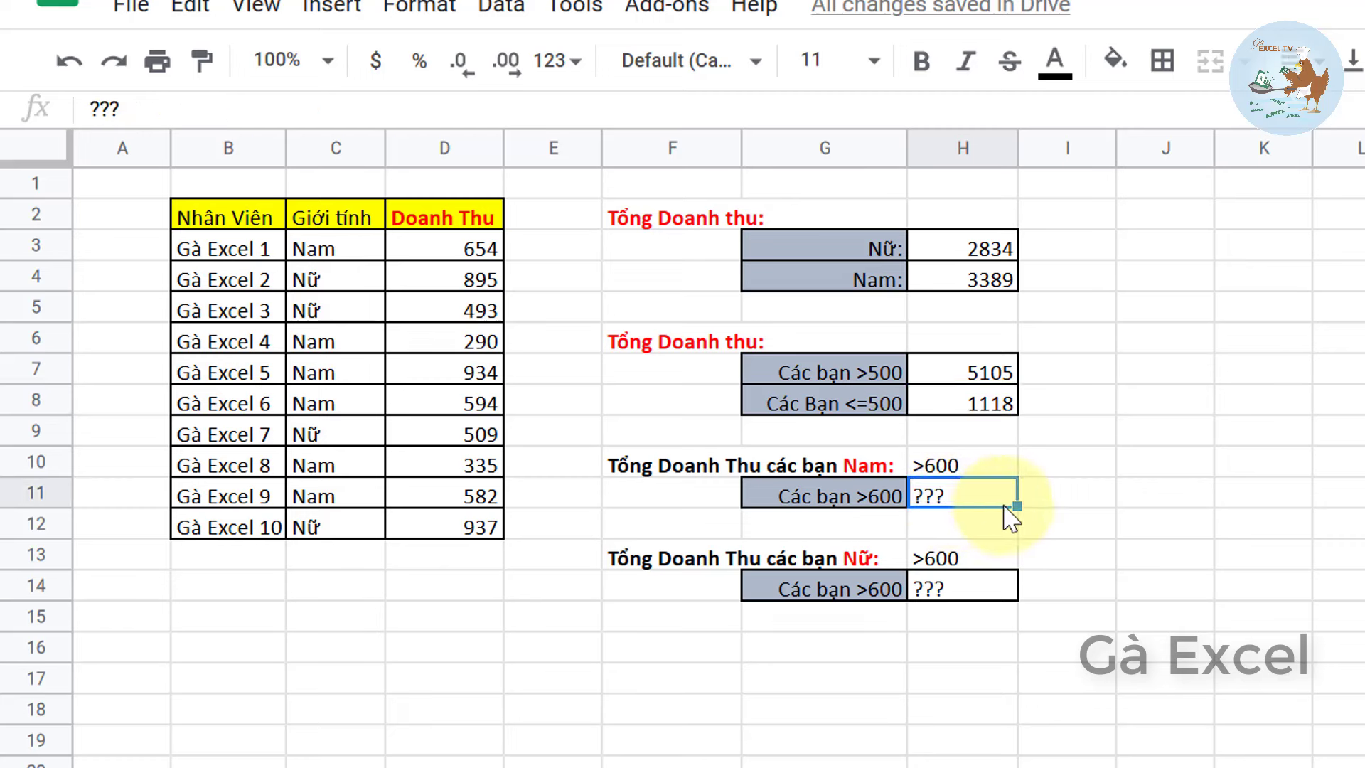
type("=sumi")
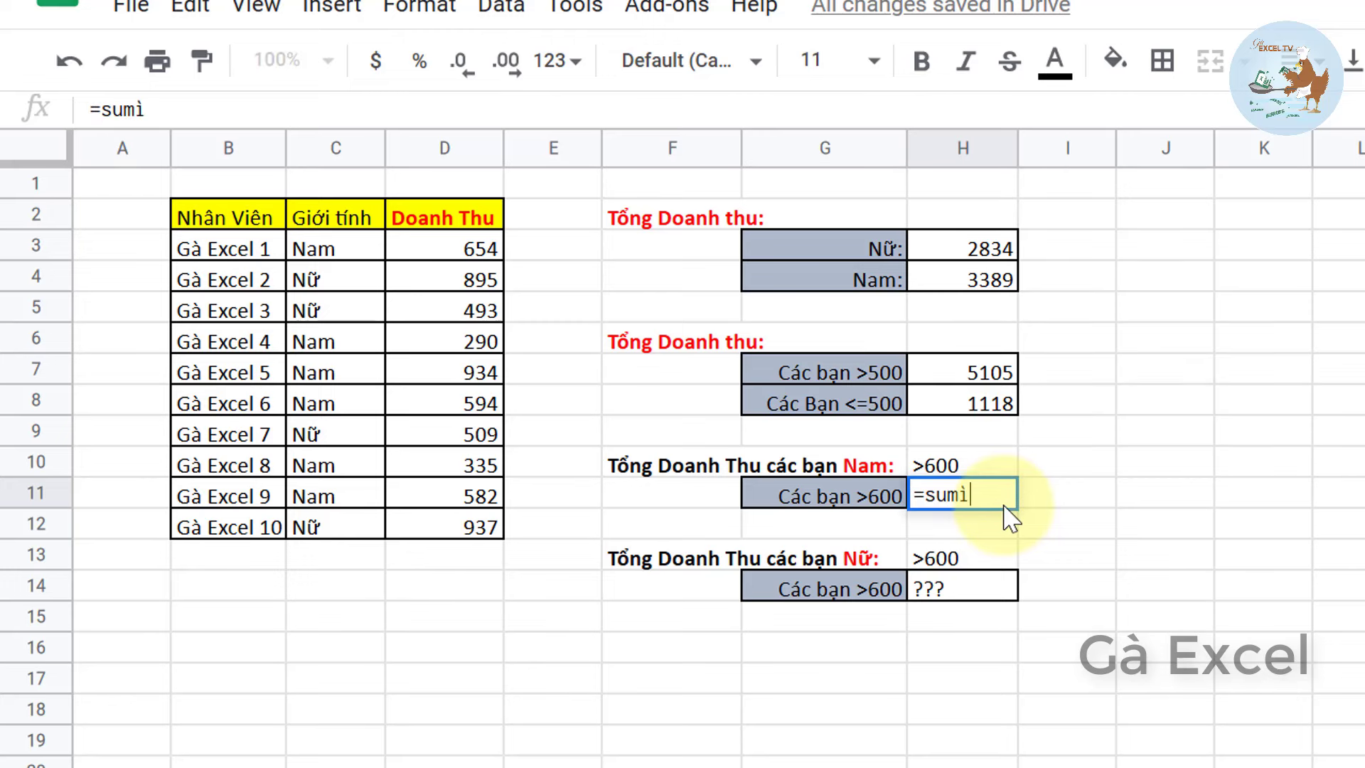
type("f")
key("Tab")
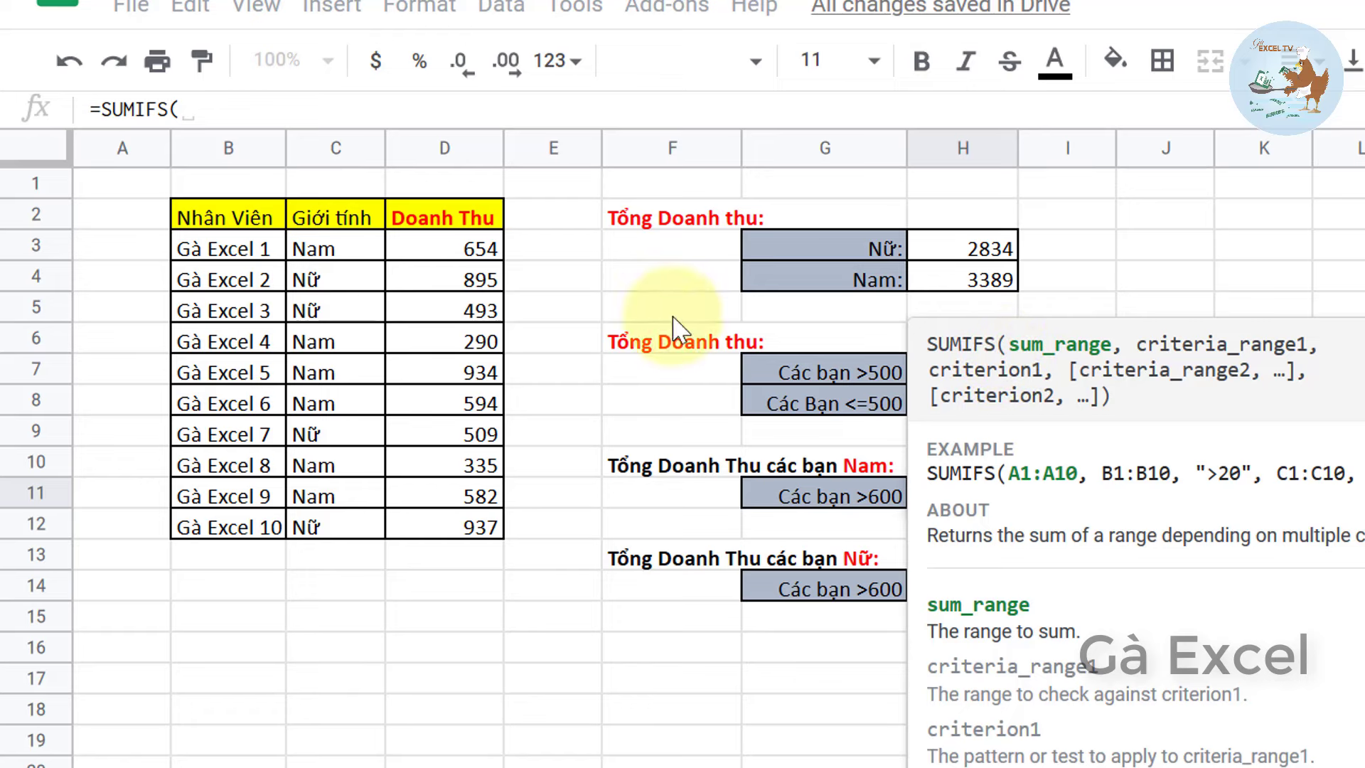
left_click_drag(454, 215, 473, 533)
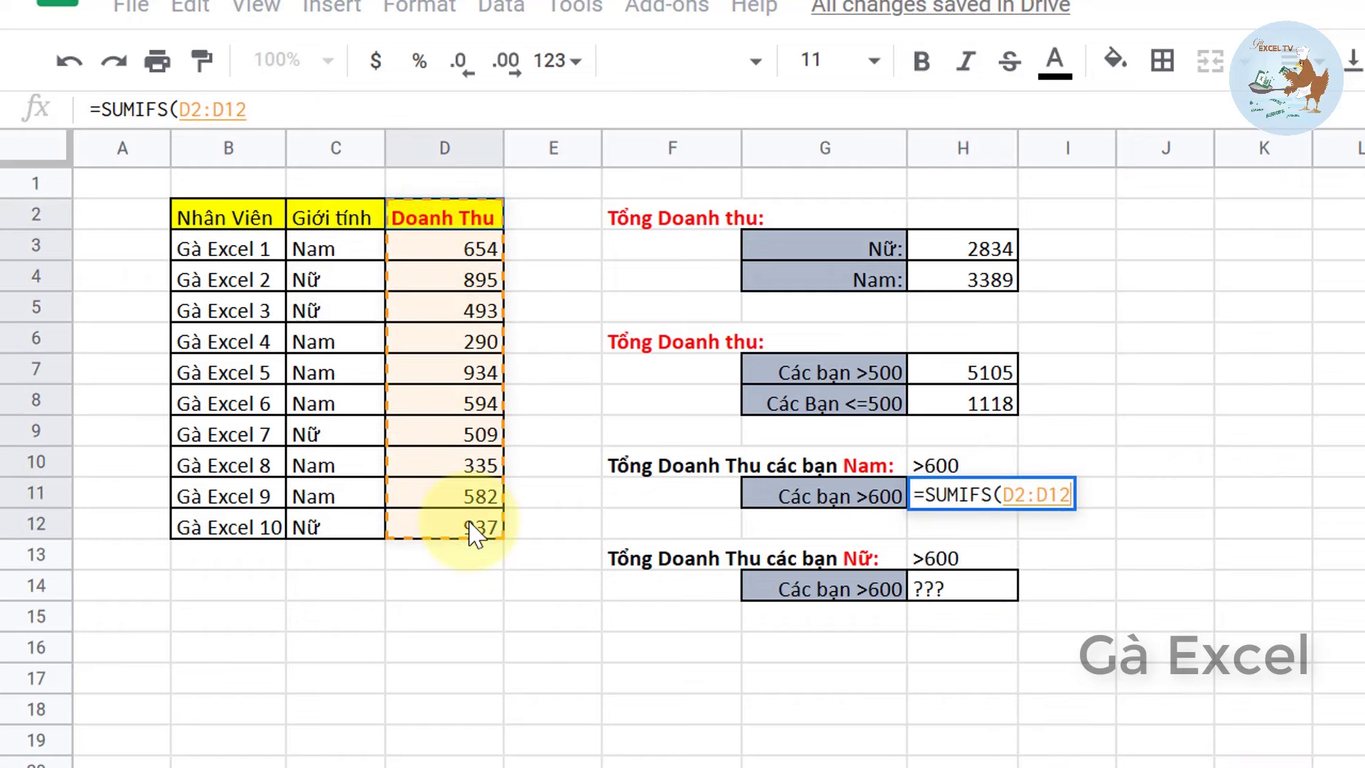
type(",")
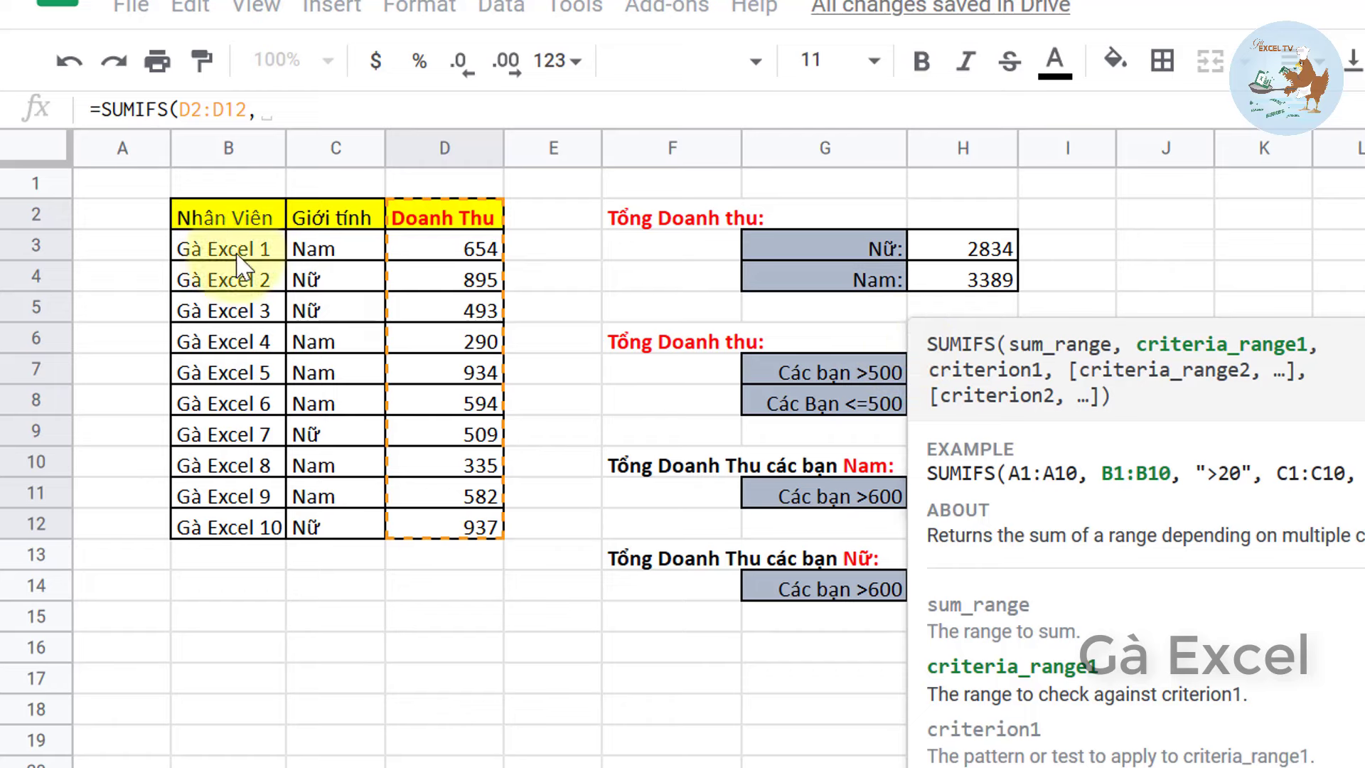
left_click_drag(316, 228, 348, 534)
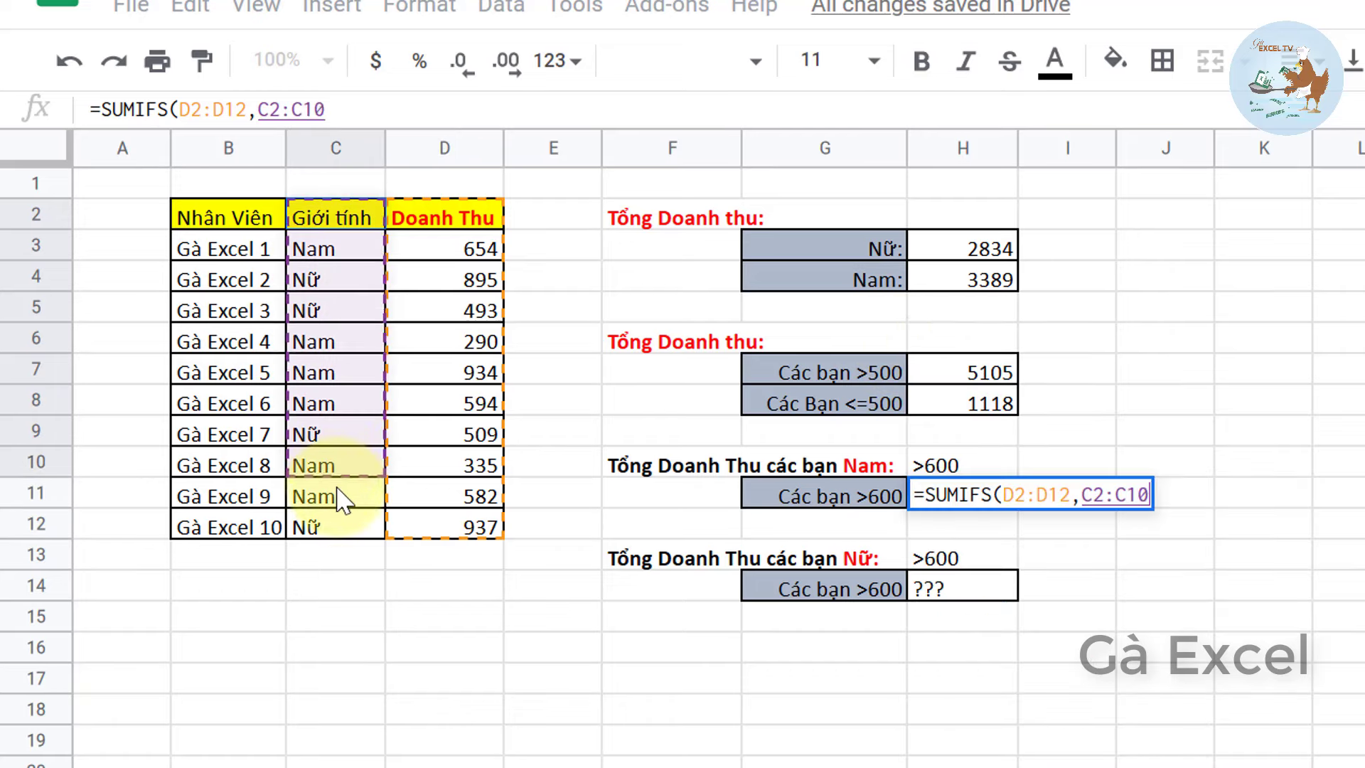
type(",")
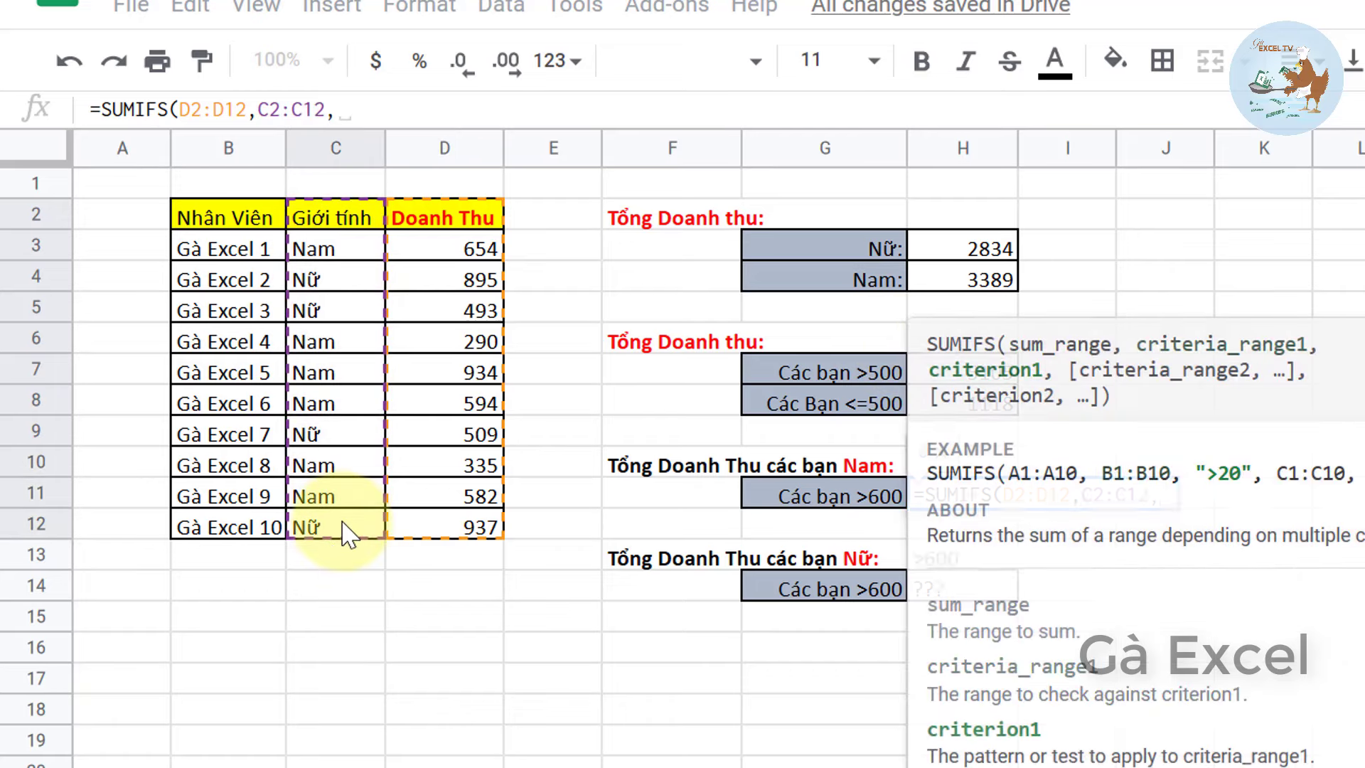
type("\"nam\"")
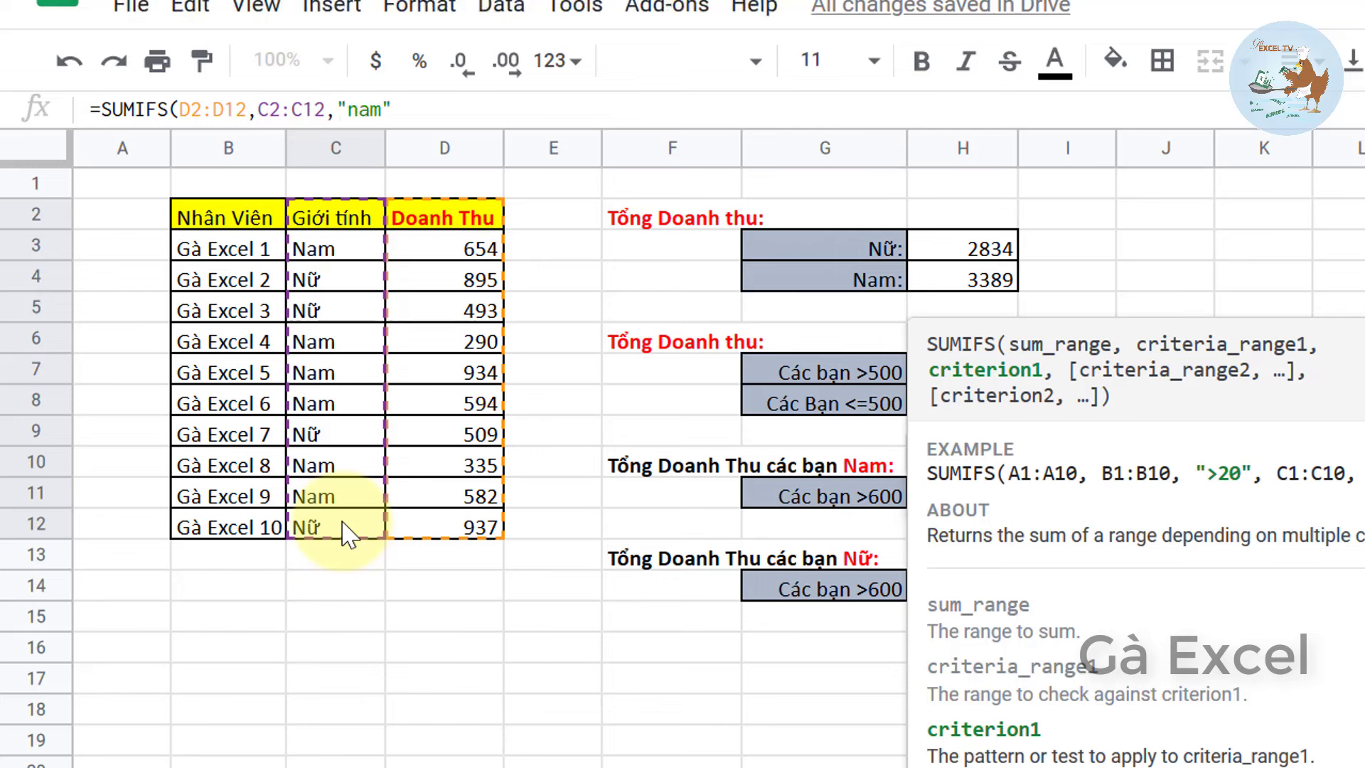
type(",")
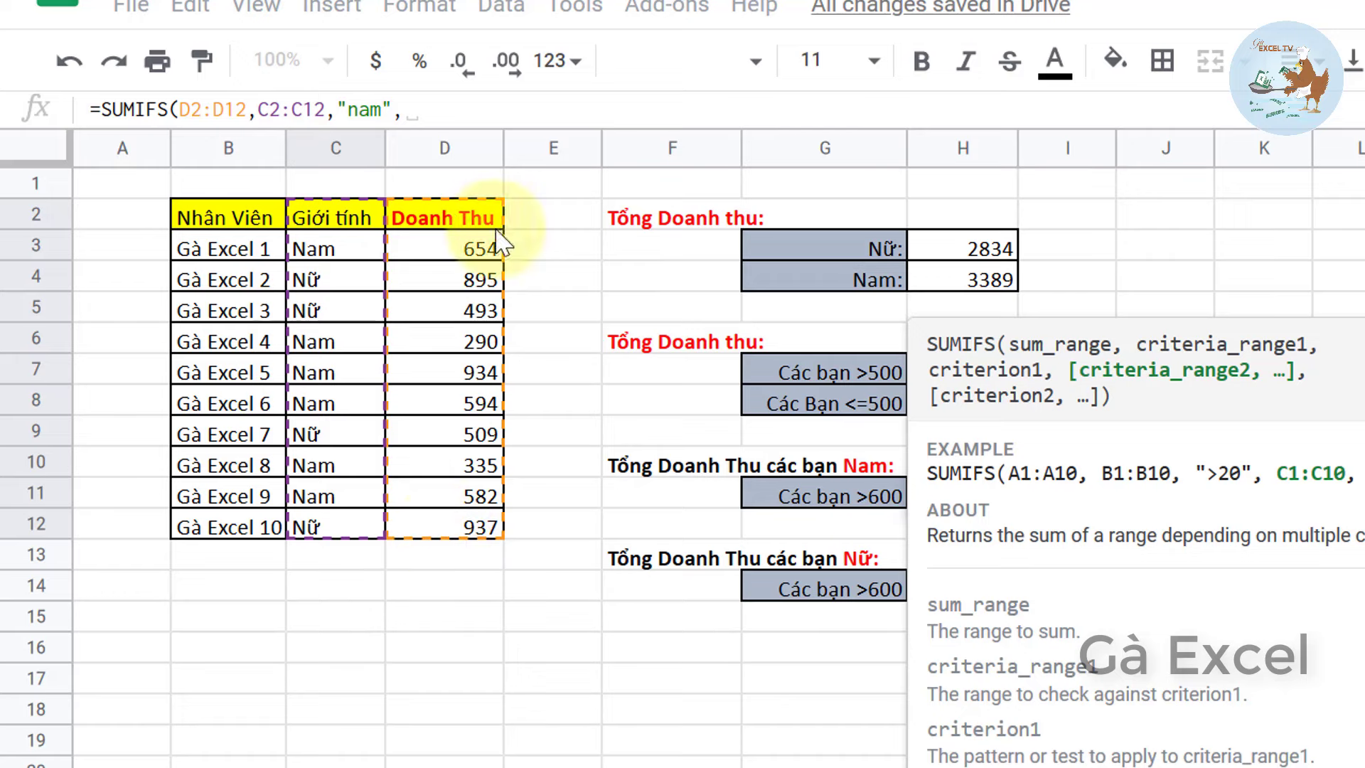
mouse_move(450, 219)
left_mouse_down()
mouse_move(460, 555)
mouse_move(467, 525)
left_mouse_up()
type(",")
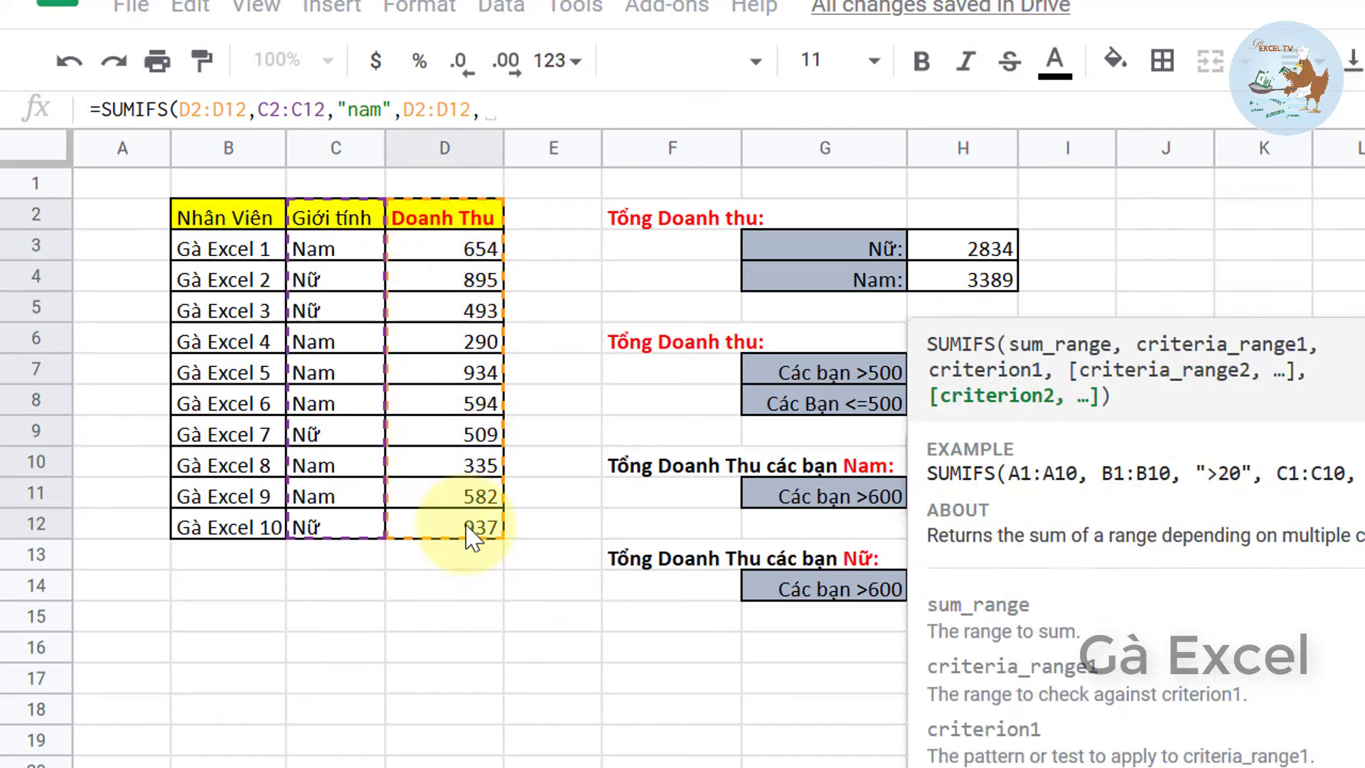
type("\">600")
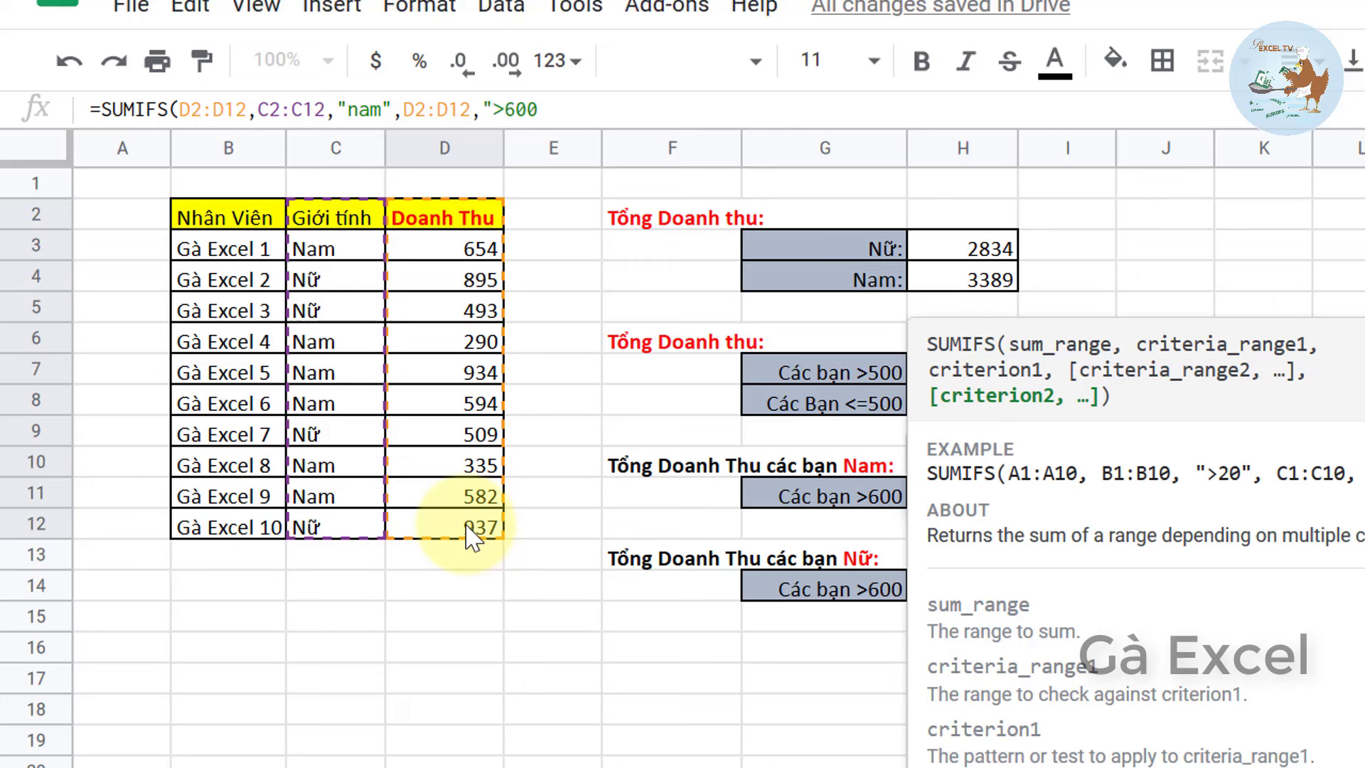
type(")")
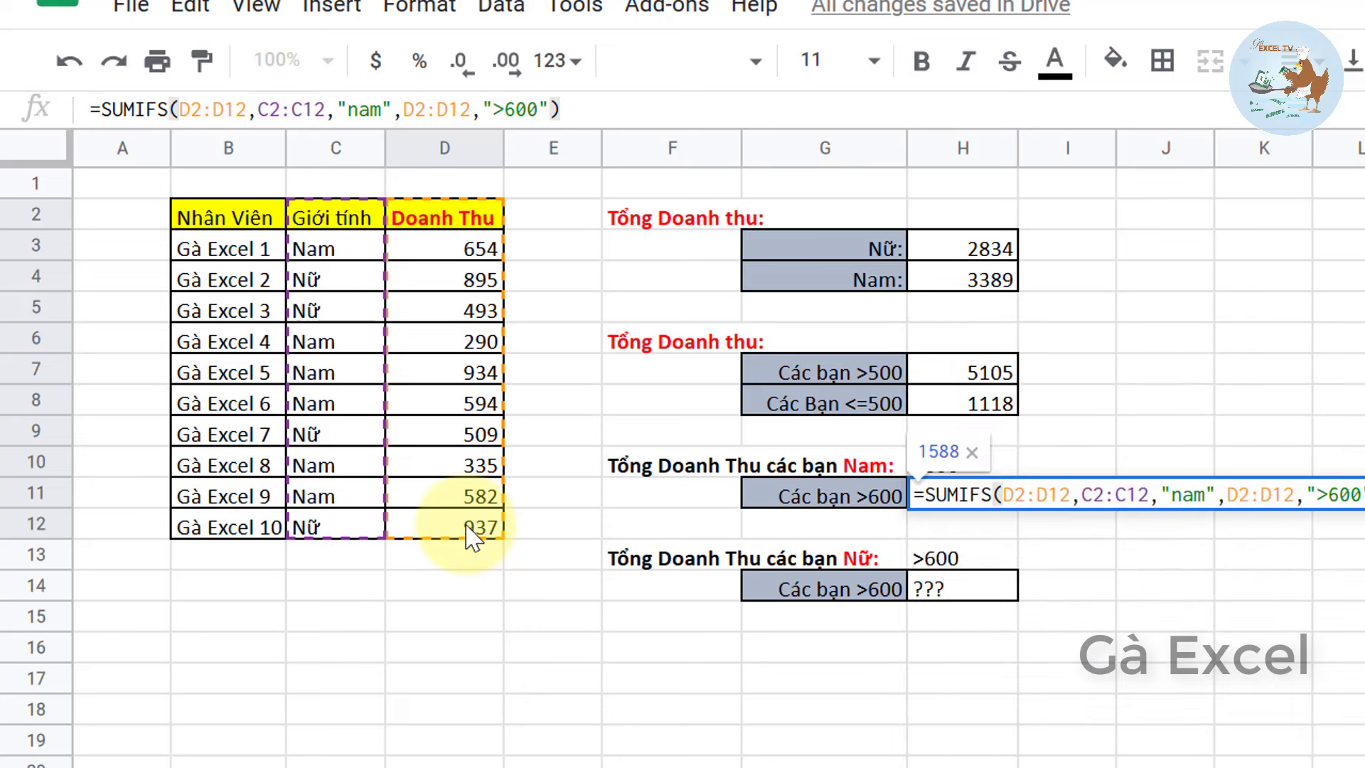
key("Return")
key("Up")
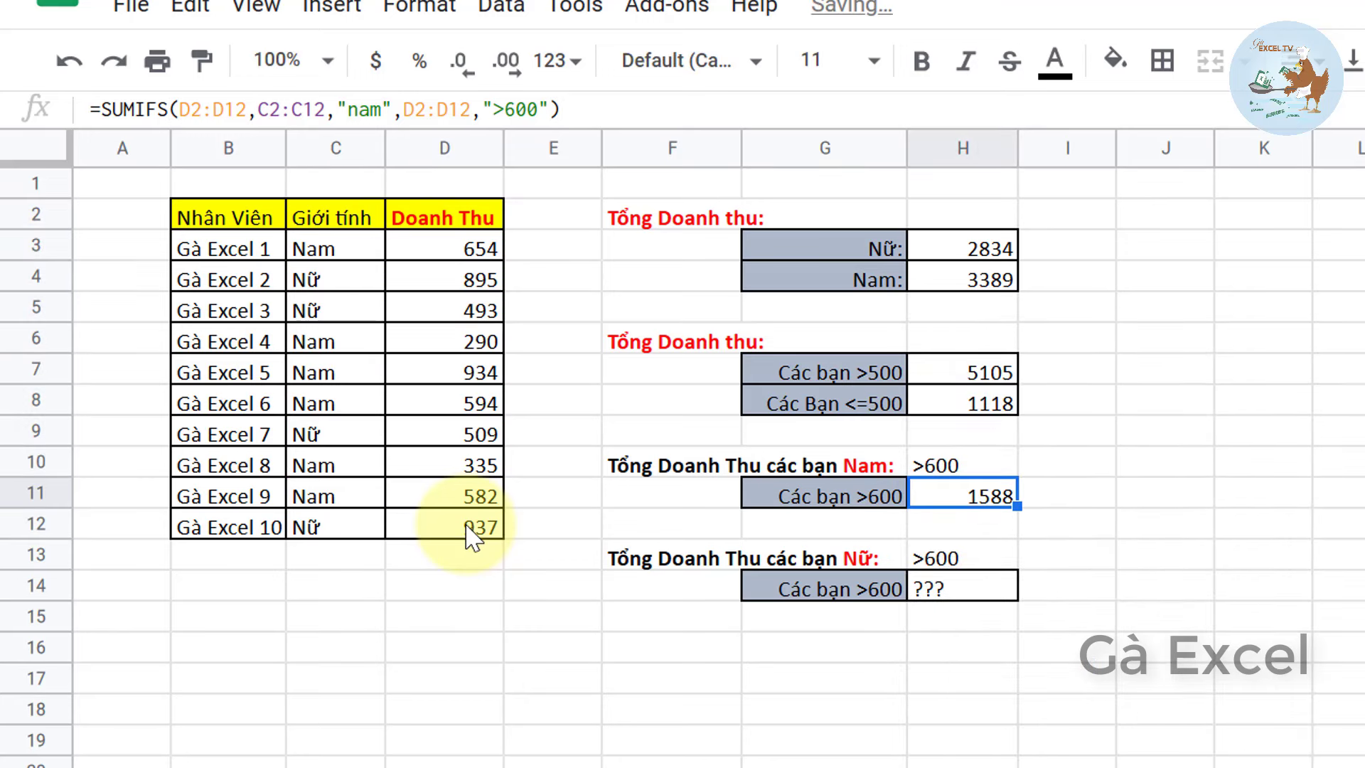
- Copy H11's SUMIFS formula and paste it into H14 over the ??? placeholder
left_click(978, 601)
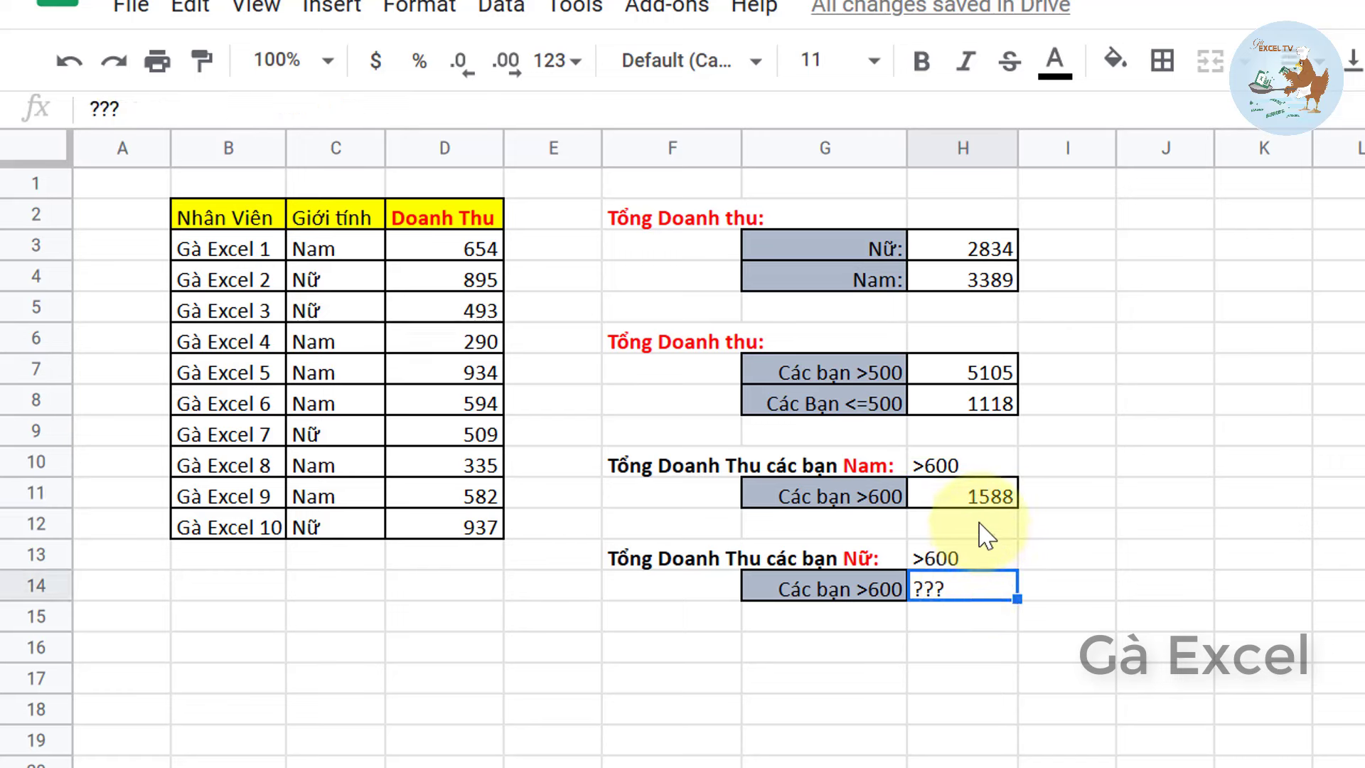
left_click(973, 498)
left_click_drag(598, 113, 32, 114)
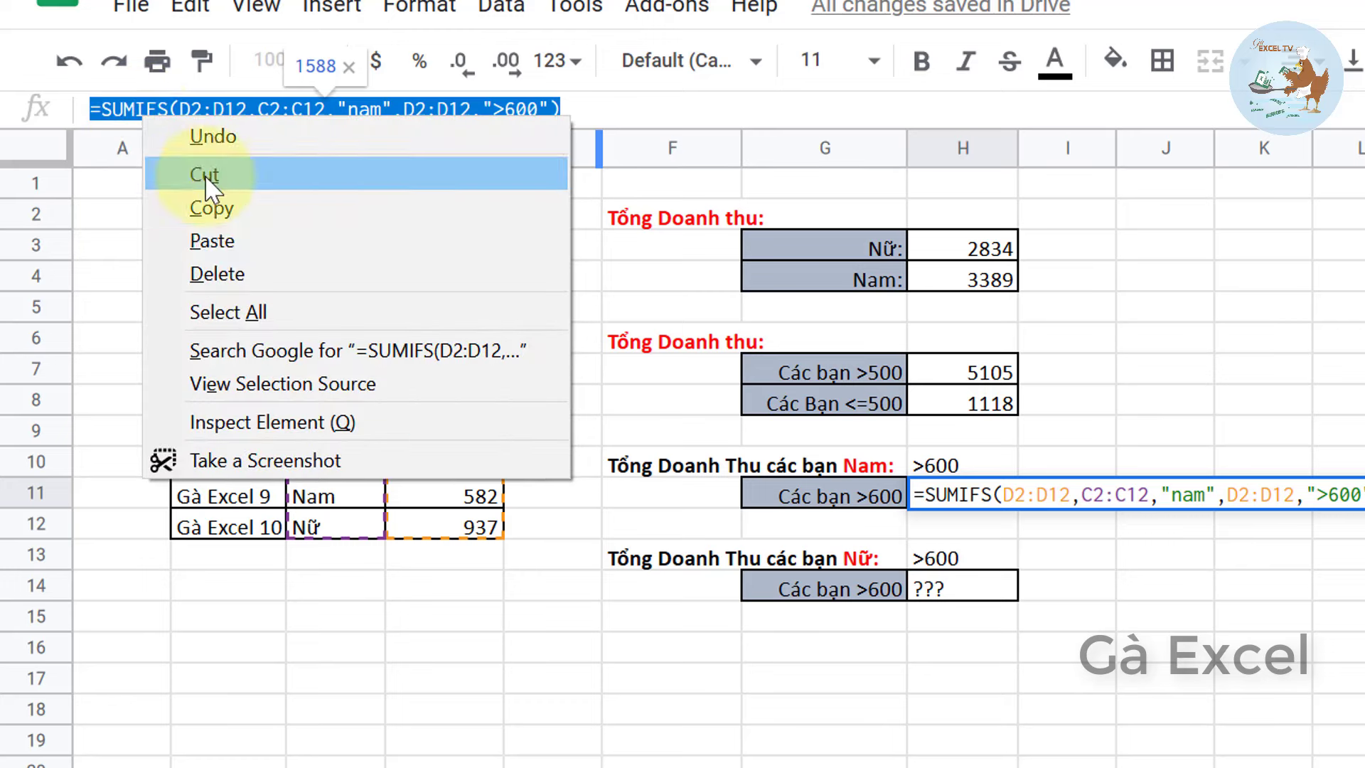
left_click(234, 206)
key("Escape")
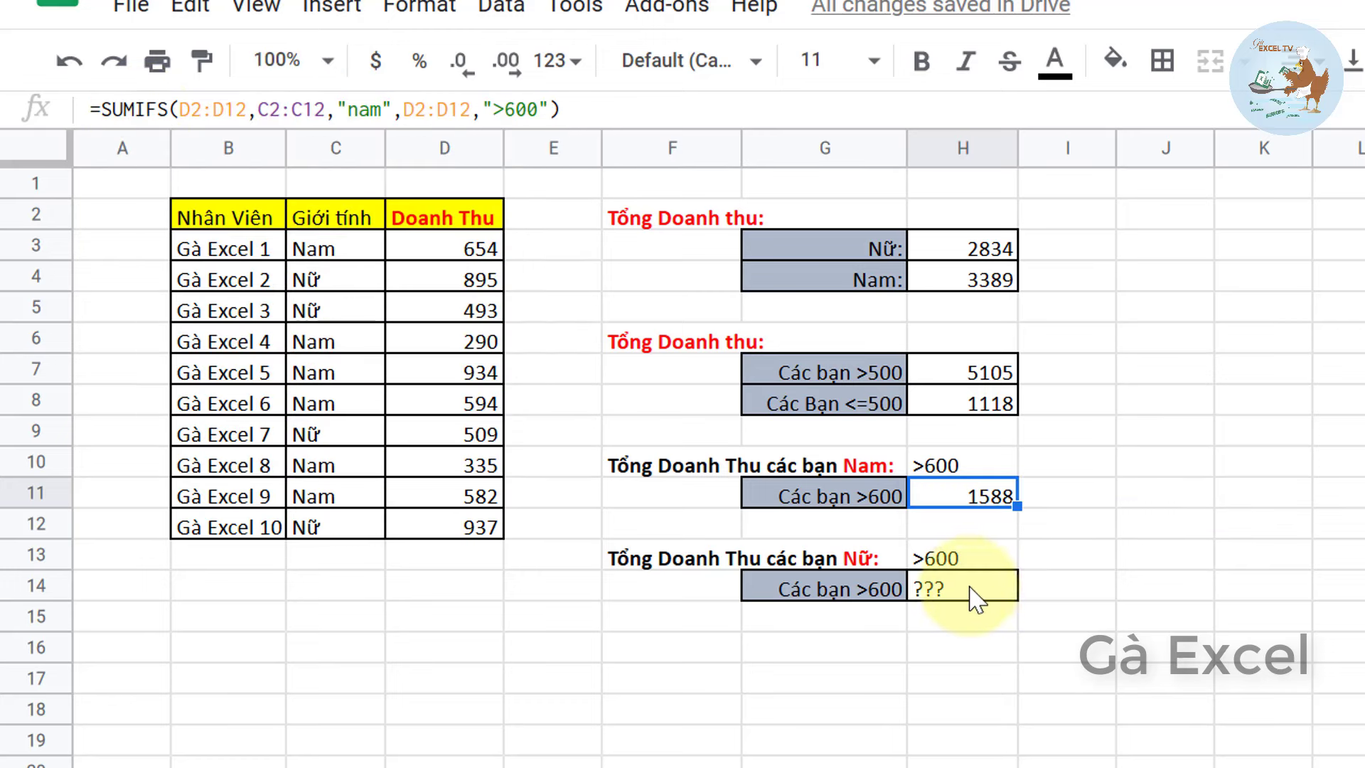
left_click(970, 594)
double_click(968, 593)
left_click_drag(968, 590, 883, 597)
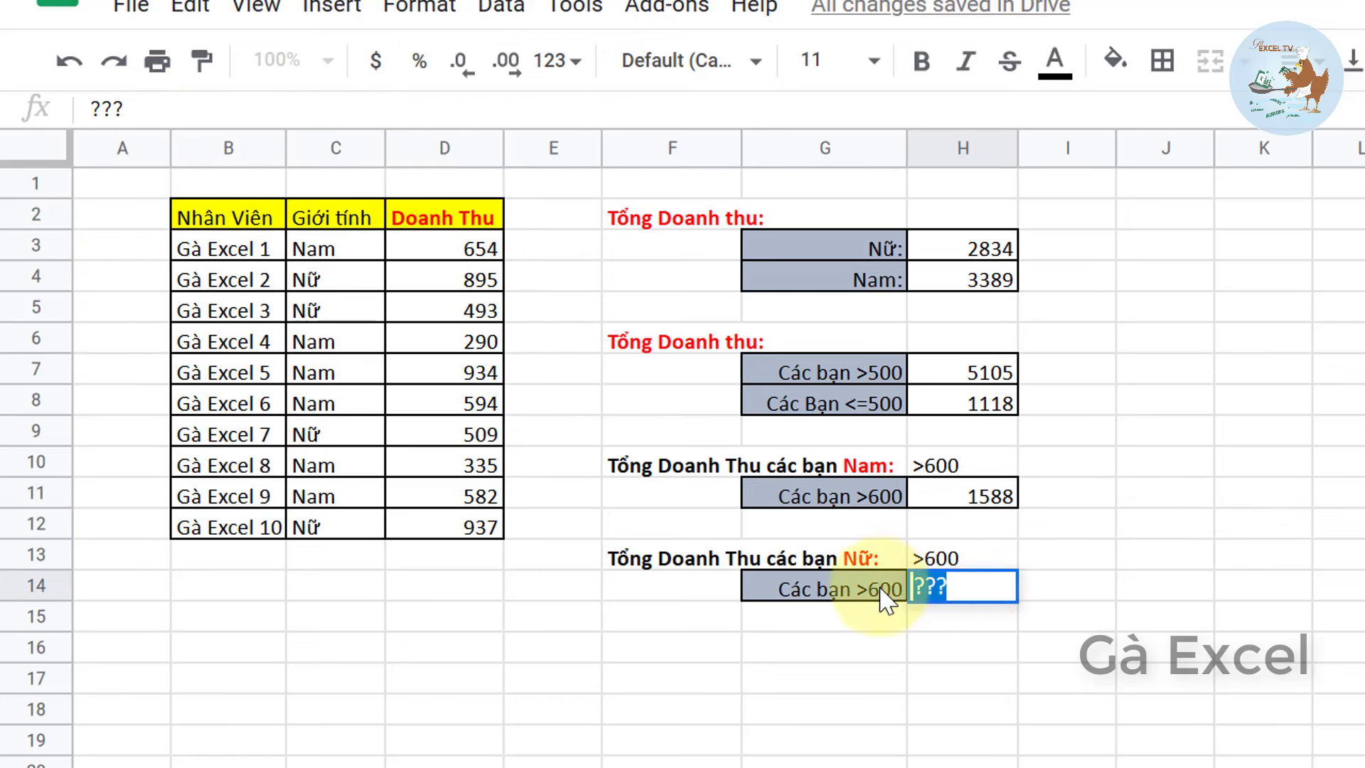
right_click(931, 588)
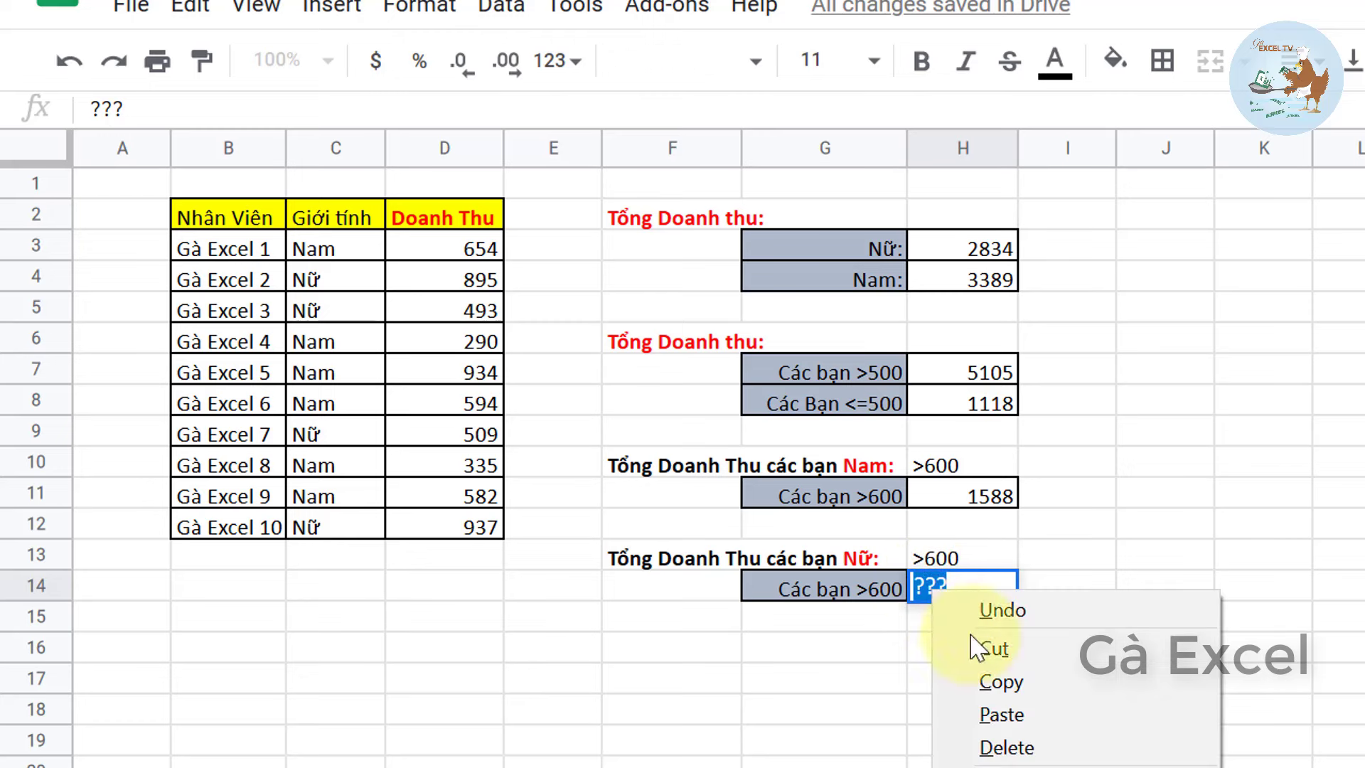
left_click(1016, 718)
- Change the criterion in H14 from "nam" to "Nữ", giving 1832
double_click(1187, 587)
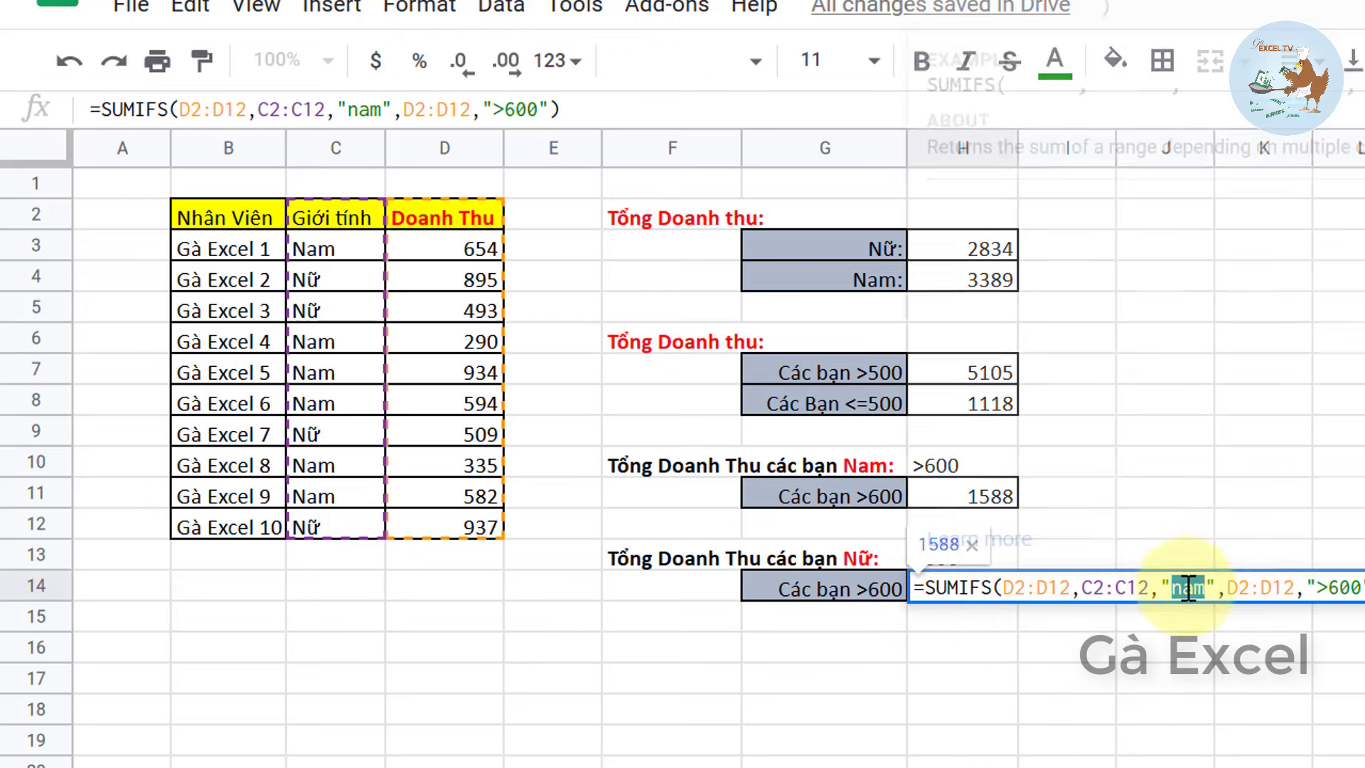
left_click(1193, 586)
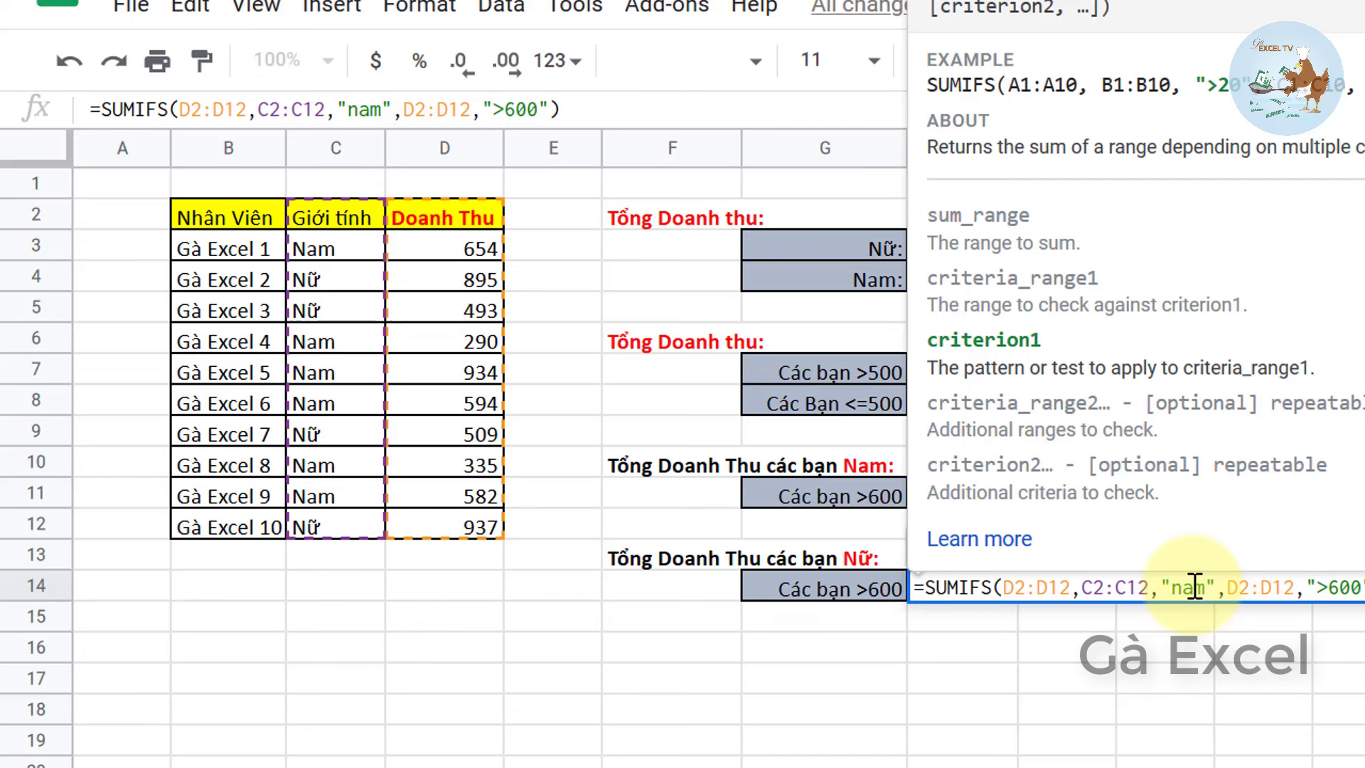
key("shift+Left")
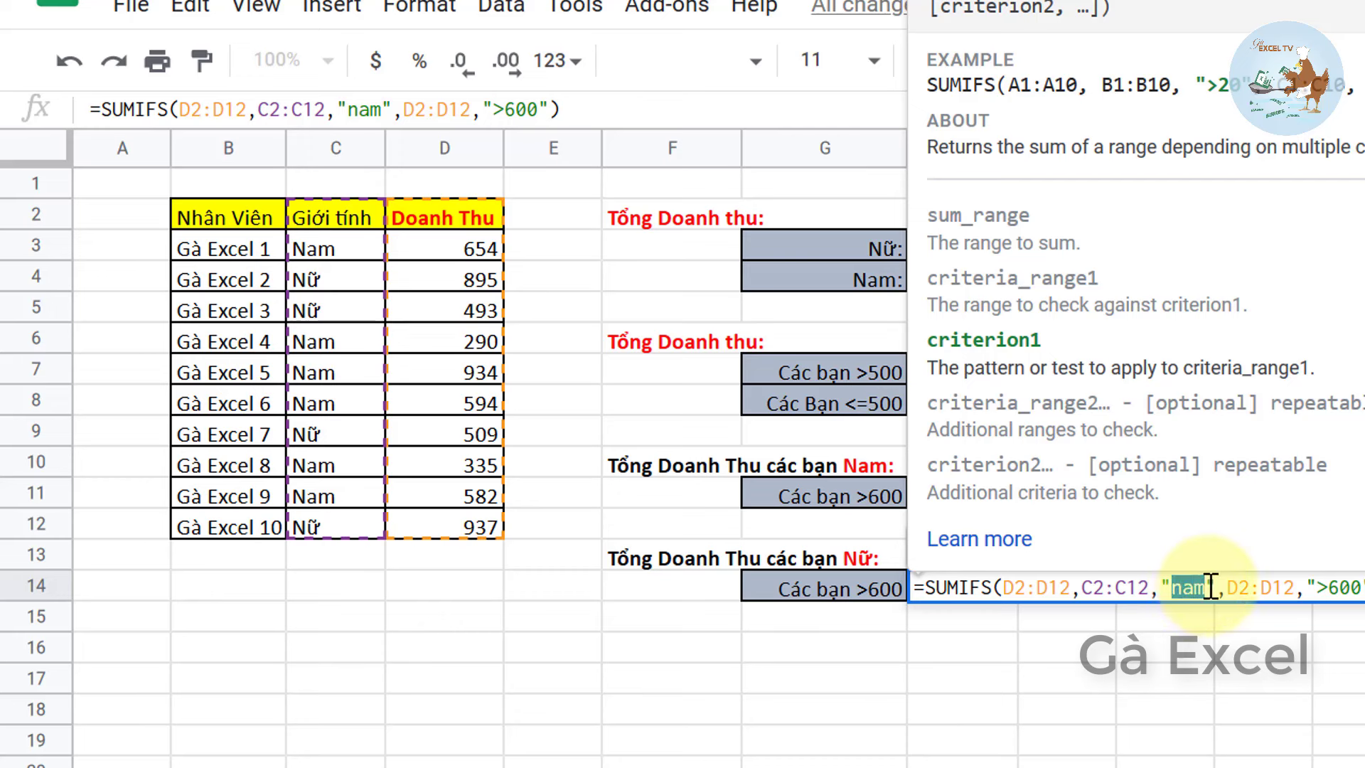
type("Nư")
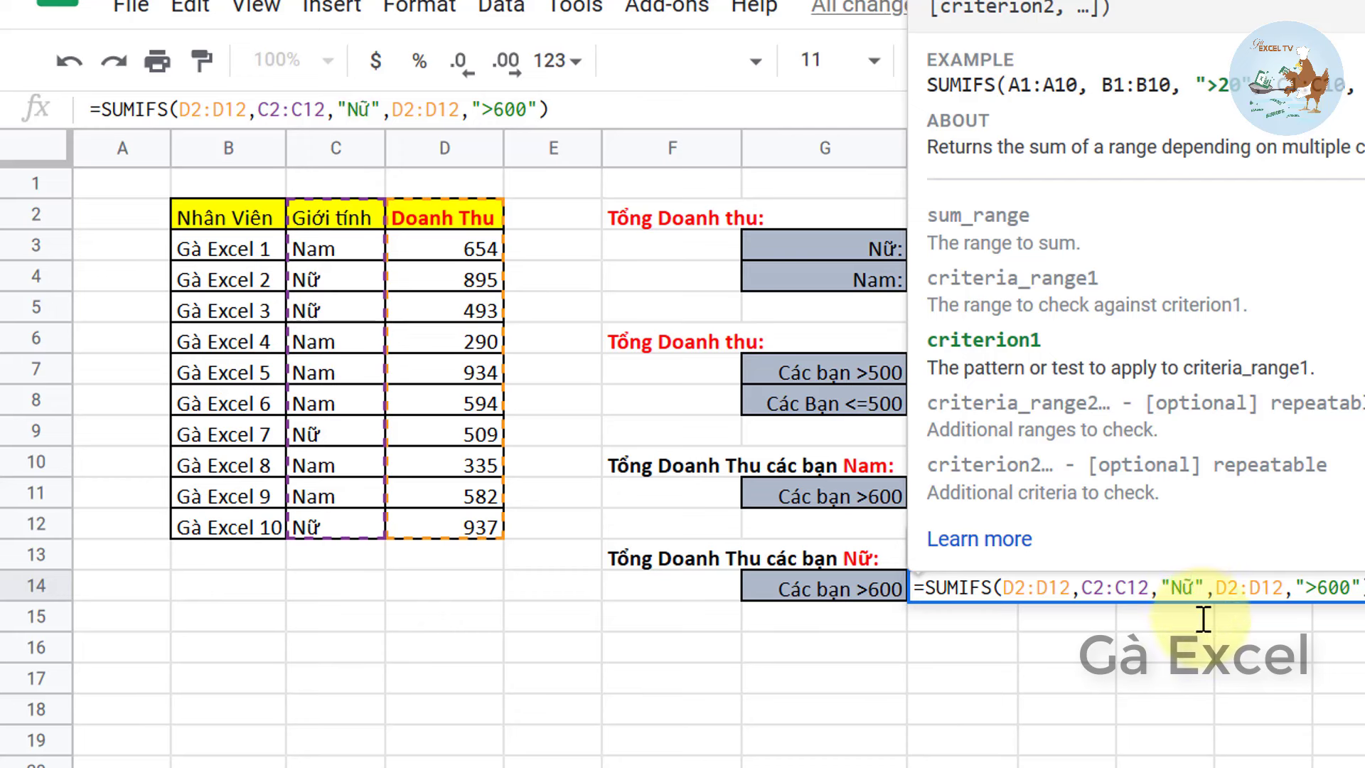
key("Return")
left_click(980, 593)
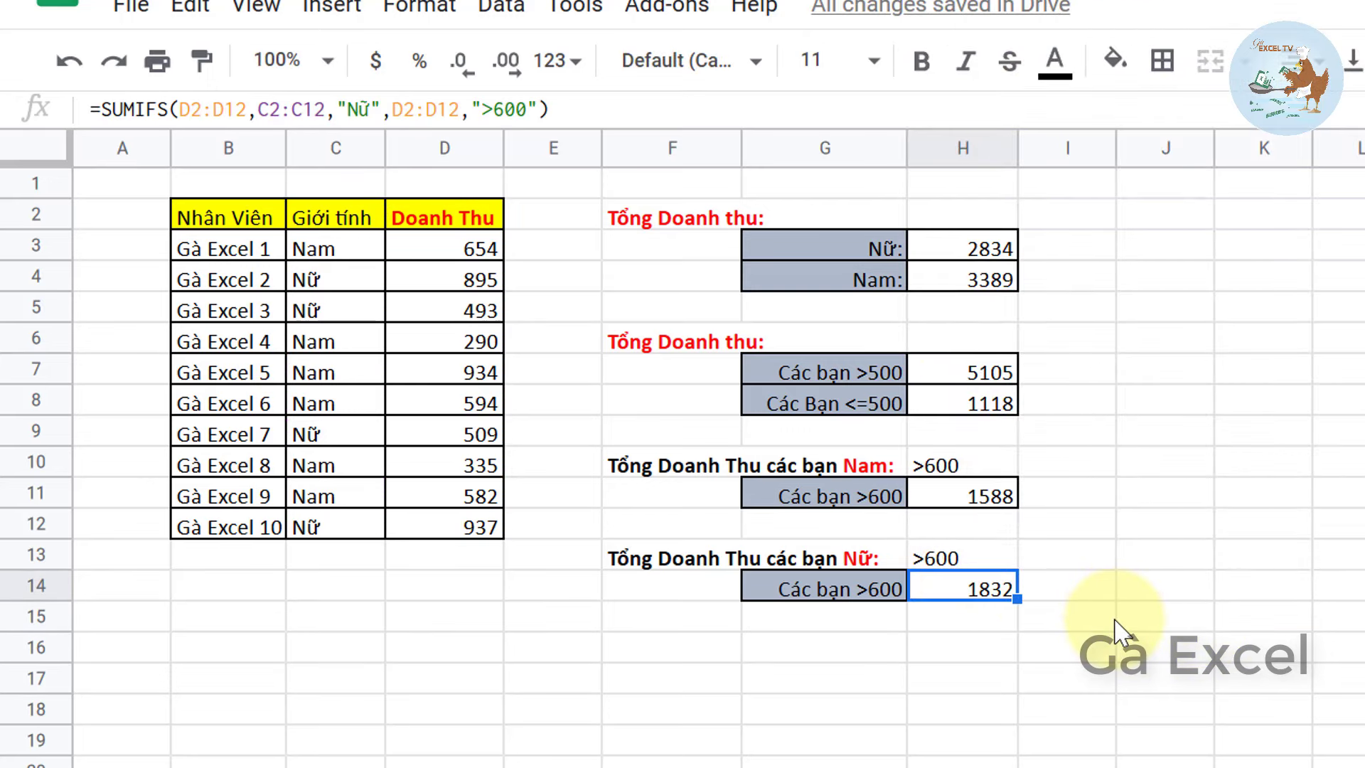
- Review the earlier SUMIF formulas in H3, H4 and H8
left_click(995, 245)
left_click_drag(965, 380, 956, 398)
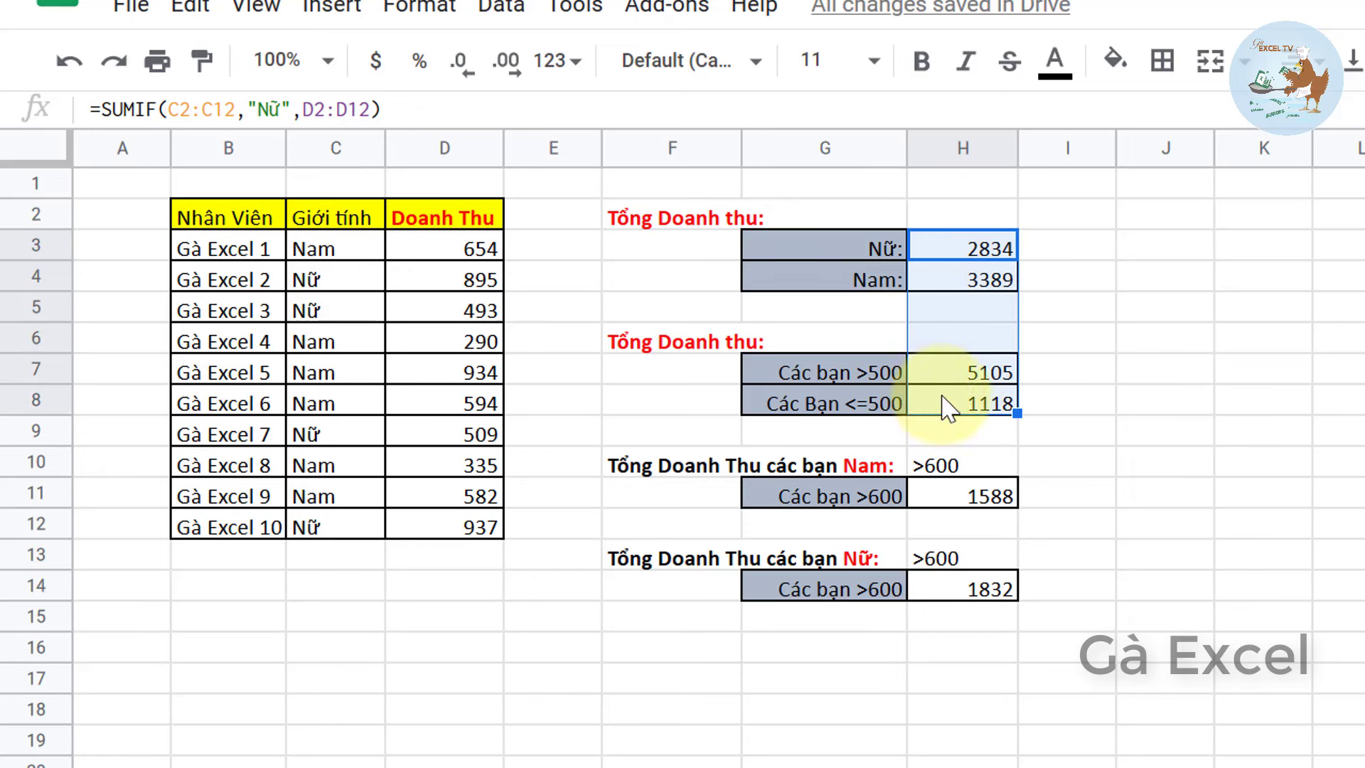
left_click(968, 253)
left_click(966, 284)
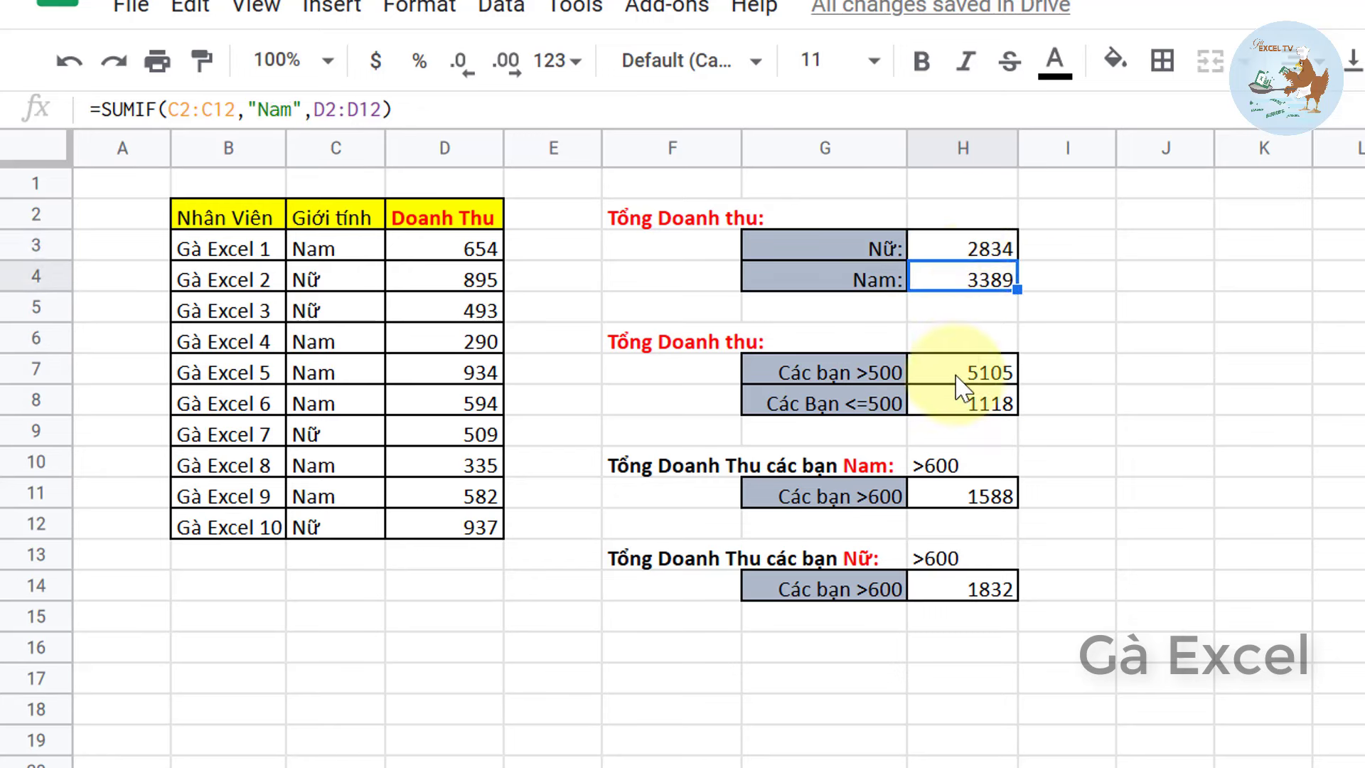
left_click(956, 398)
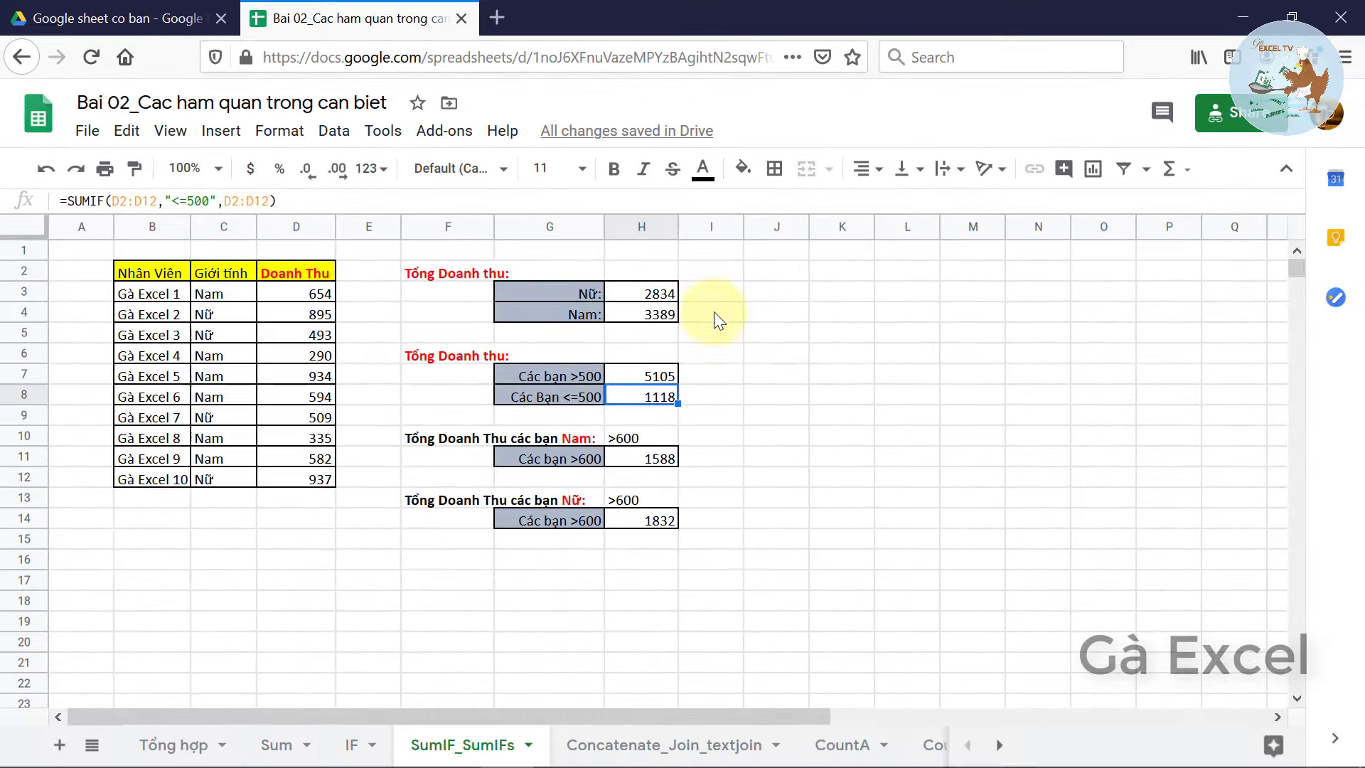
- On the Concatenate_Join_textjoin sheet, highlight the words in D3:J3 and B4:B11, ending on D5
left_click(625, 745)
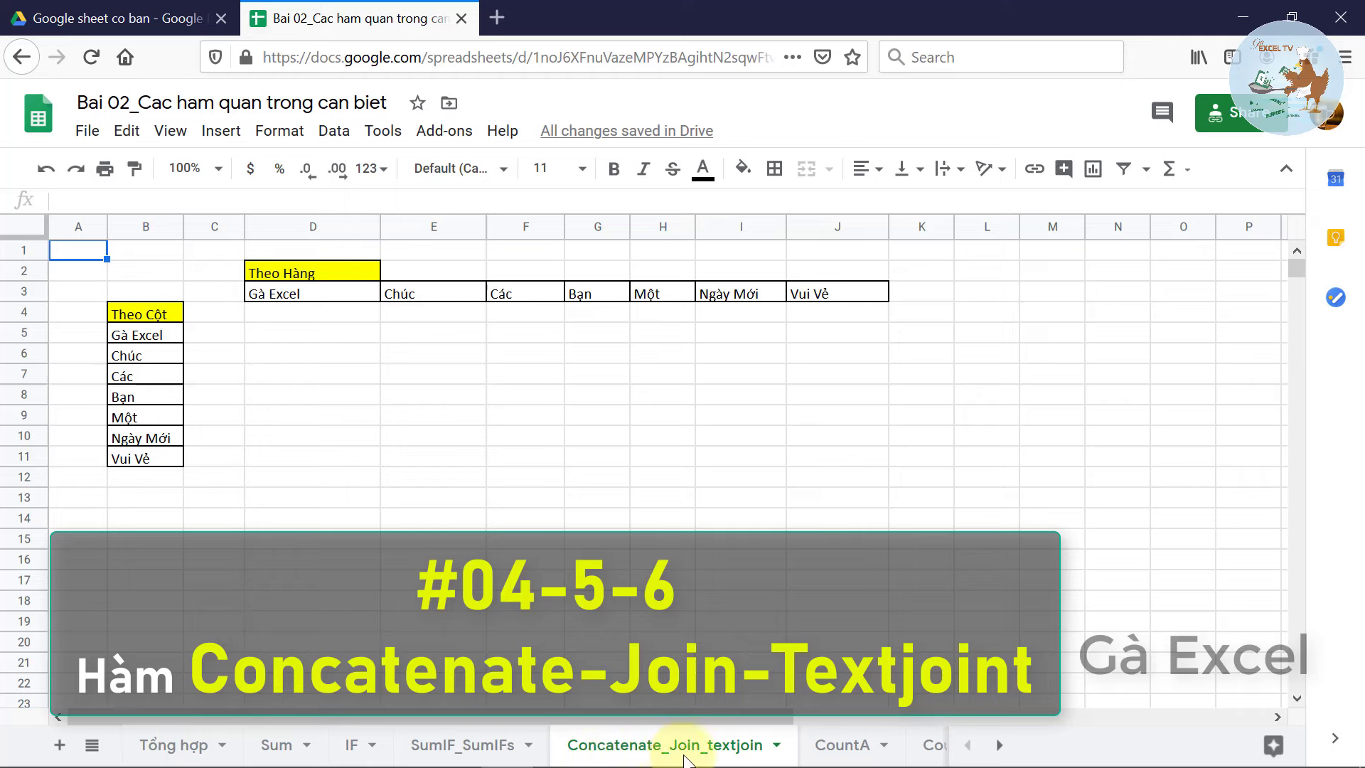
left_click(304, 337)
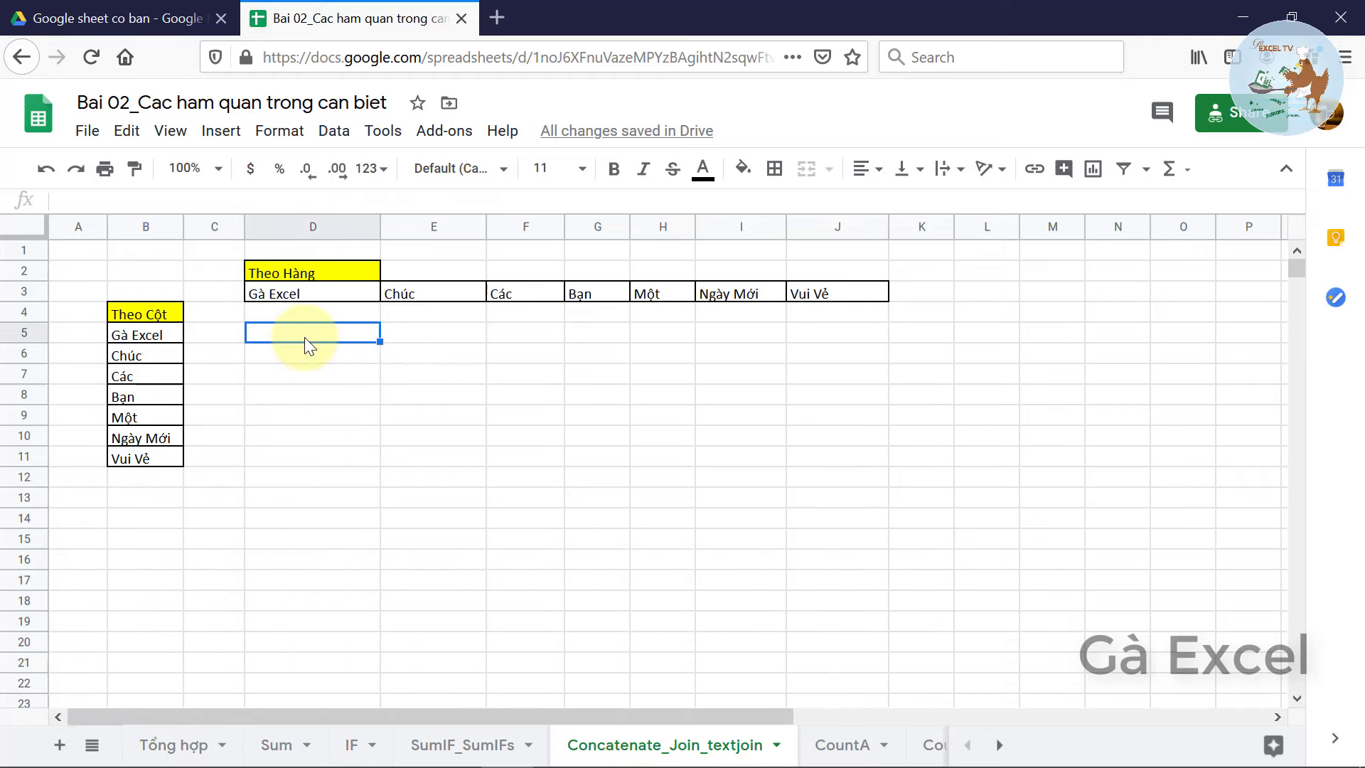
left_click_drag(286, 294, 825, 294)
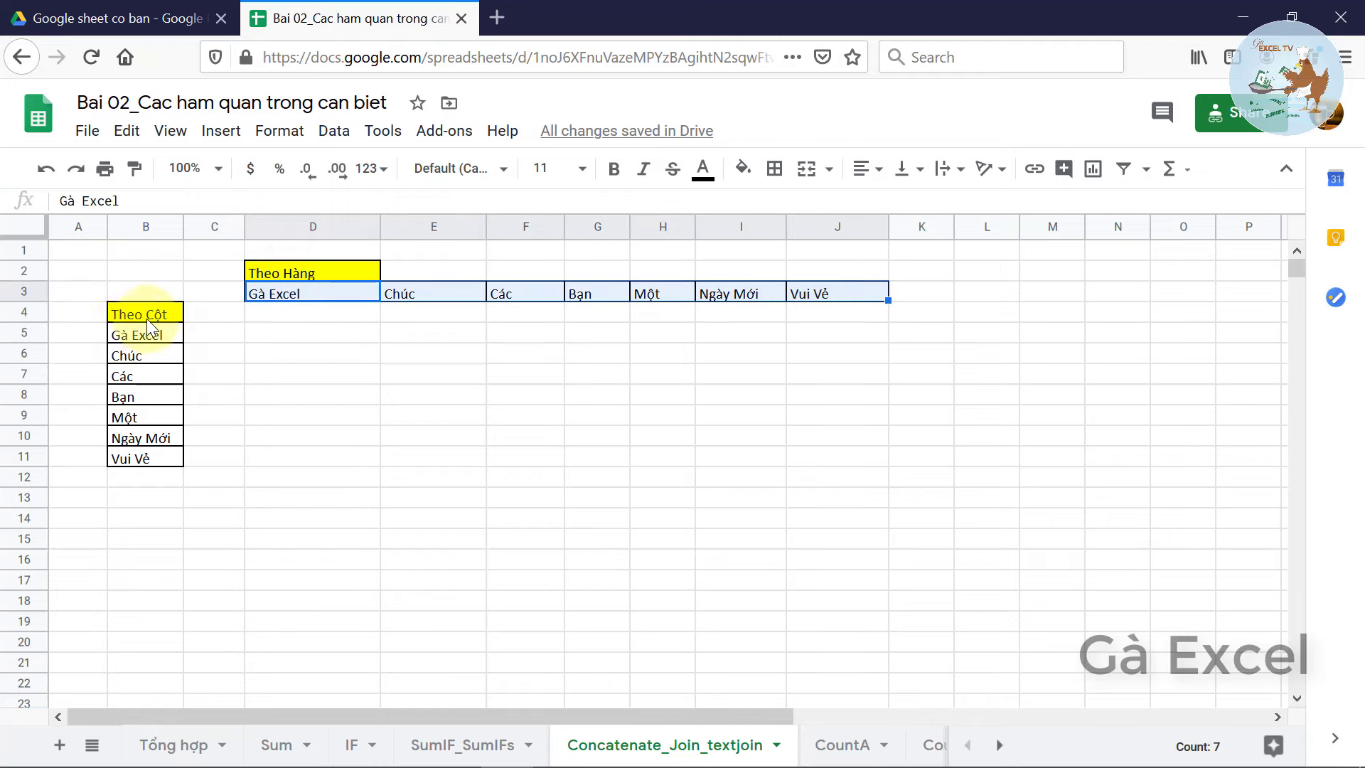
left_click_drag(146, 319, 145, 458)
left_click(129, 403)
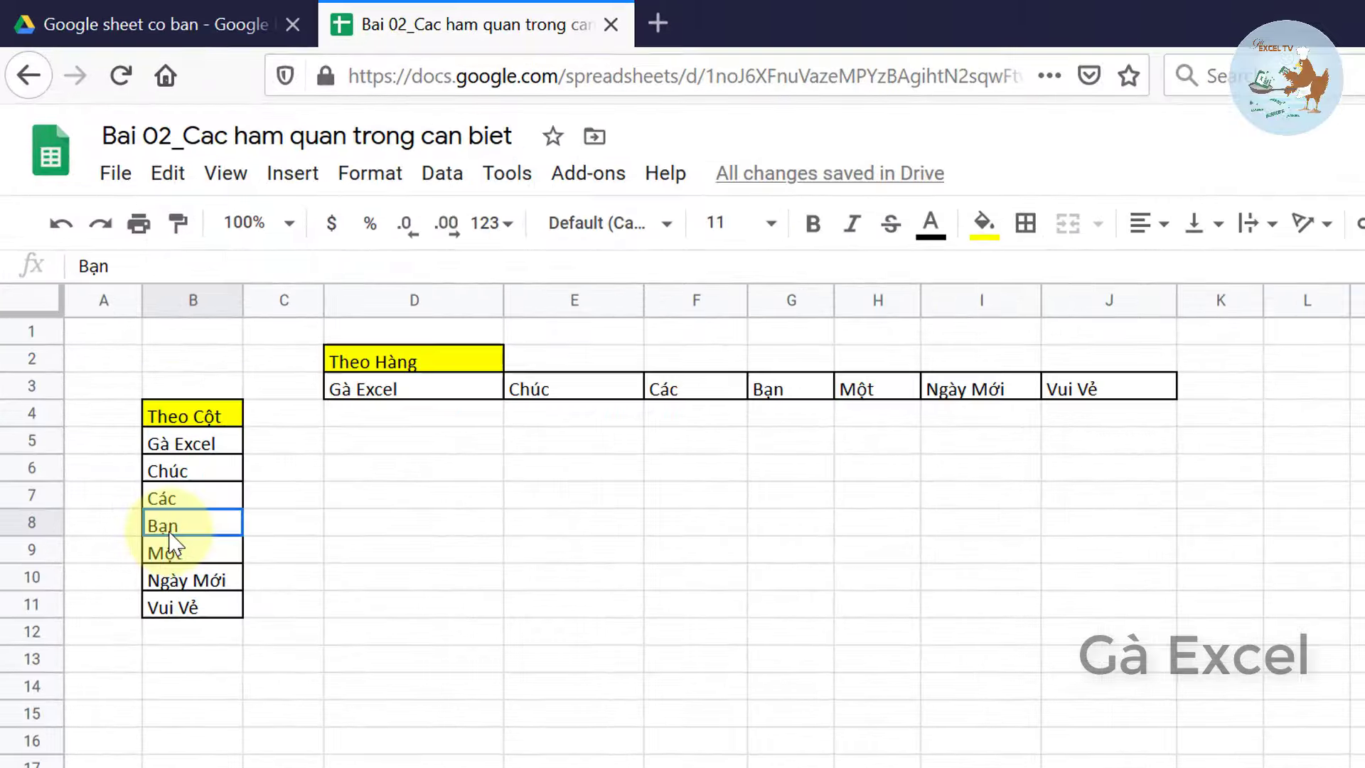
left_click(508, 483)
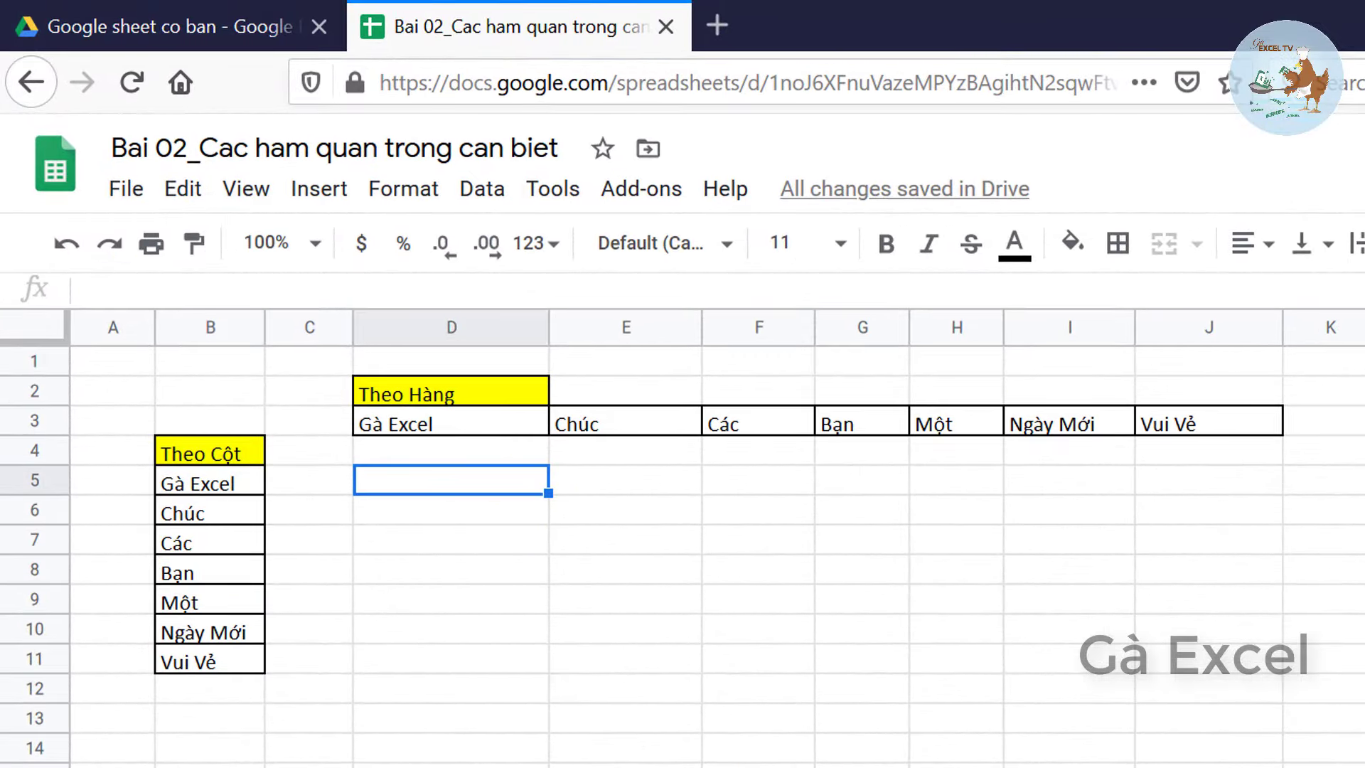
- Enter =CONCATENATE(D3," ",E3) in D5 so it shows 'Gà Excel Chúc'
type("=")
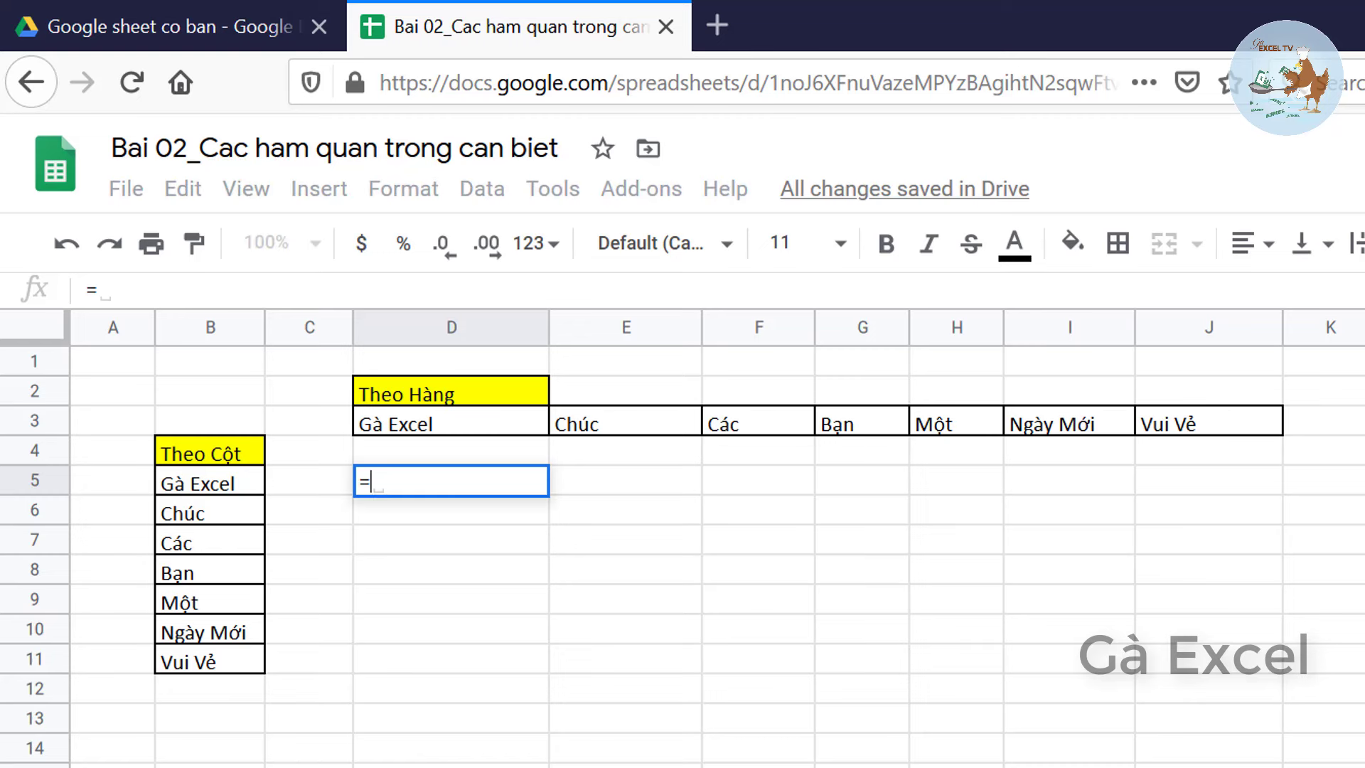
type("con")
key("Down")
key("Down")
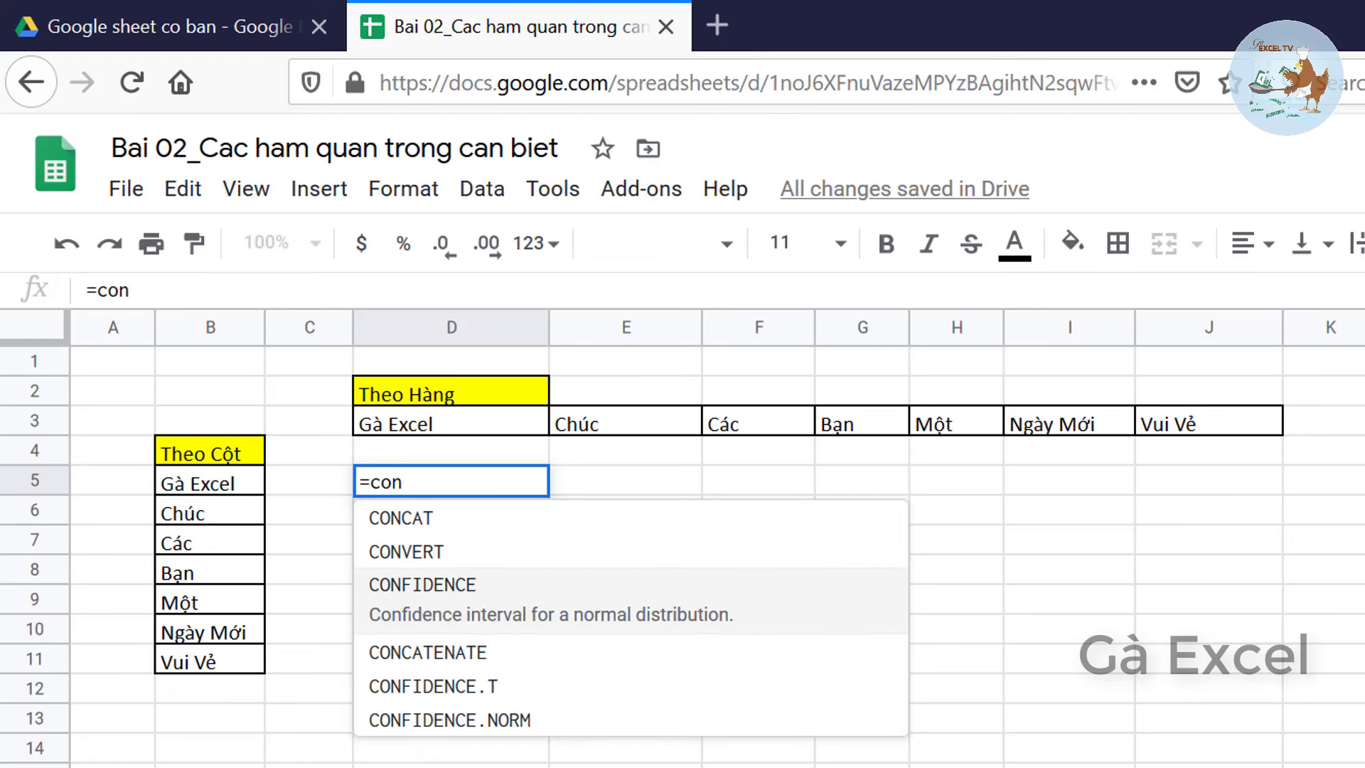
key("Down")
key("Tab")
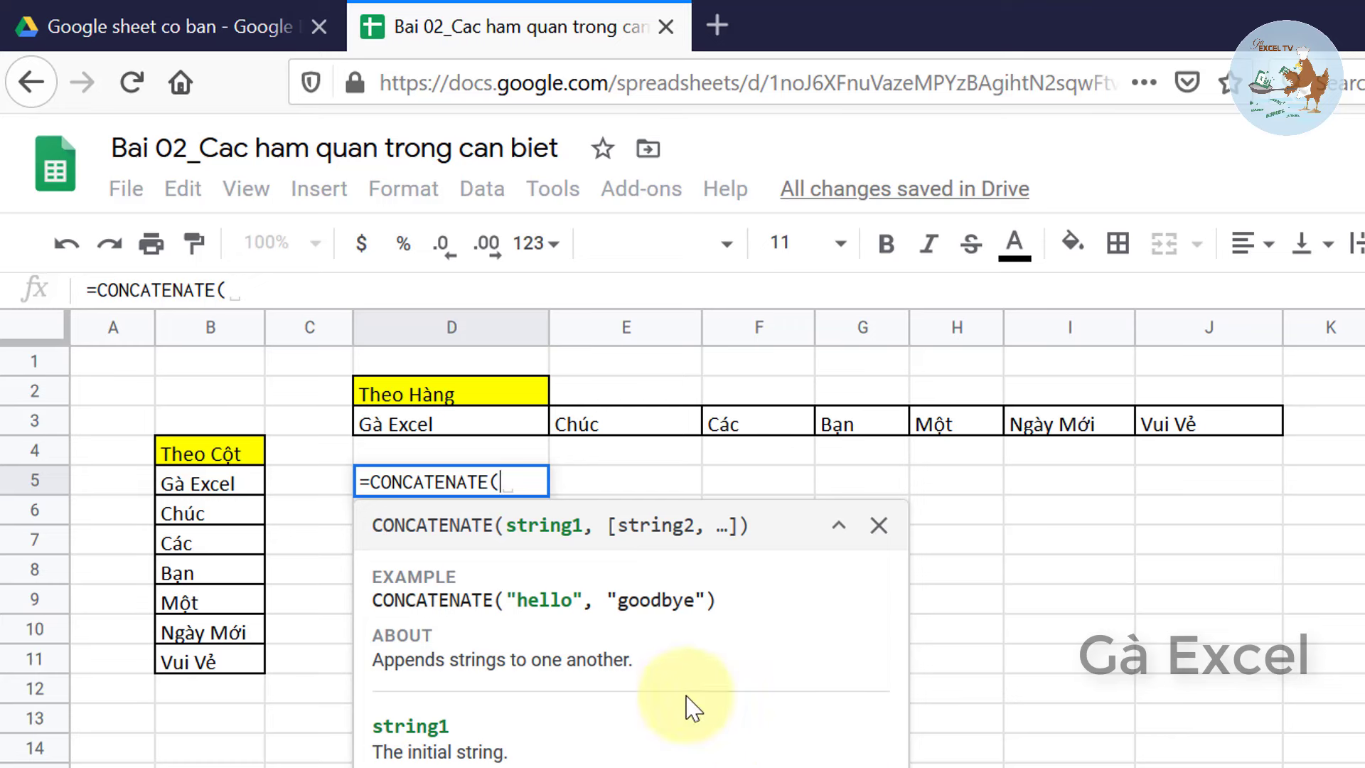
left_click(469, 430)
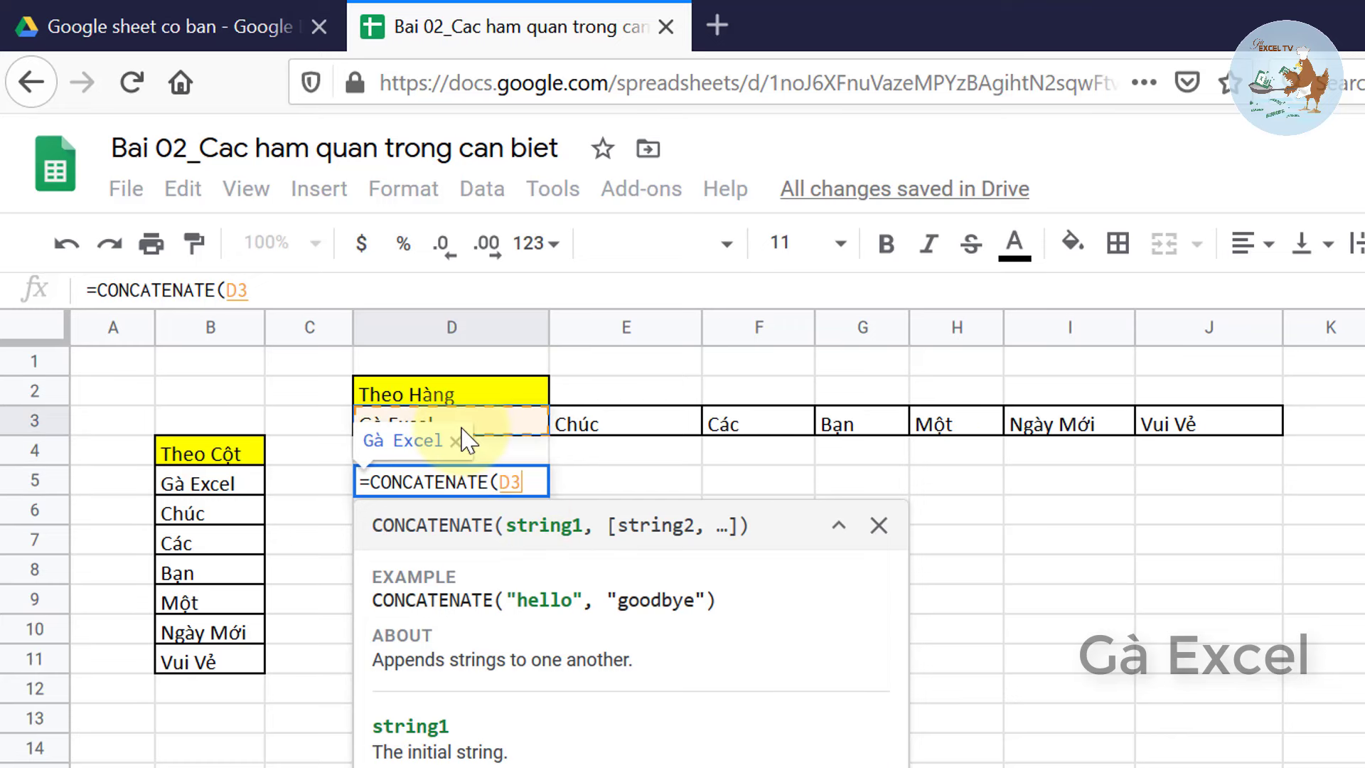
type(",")
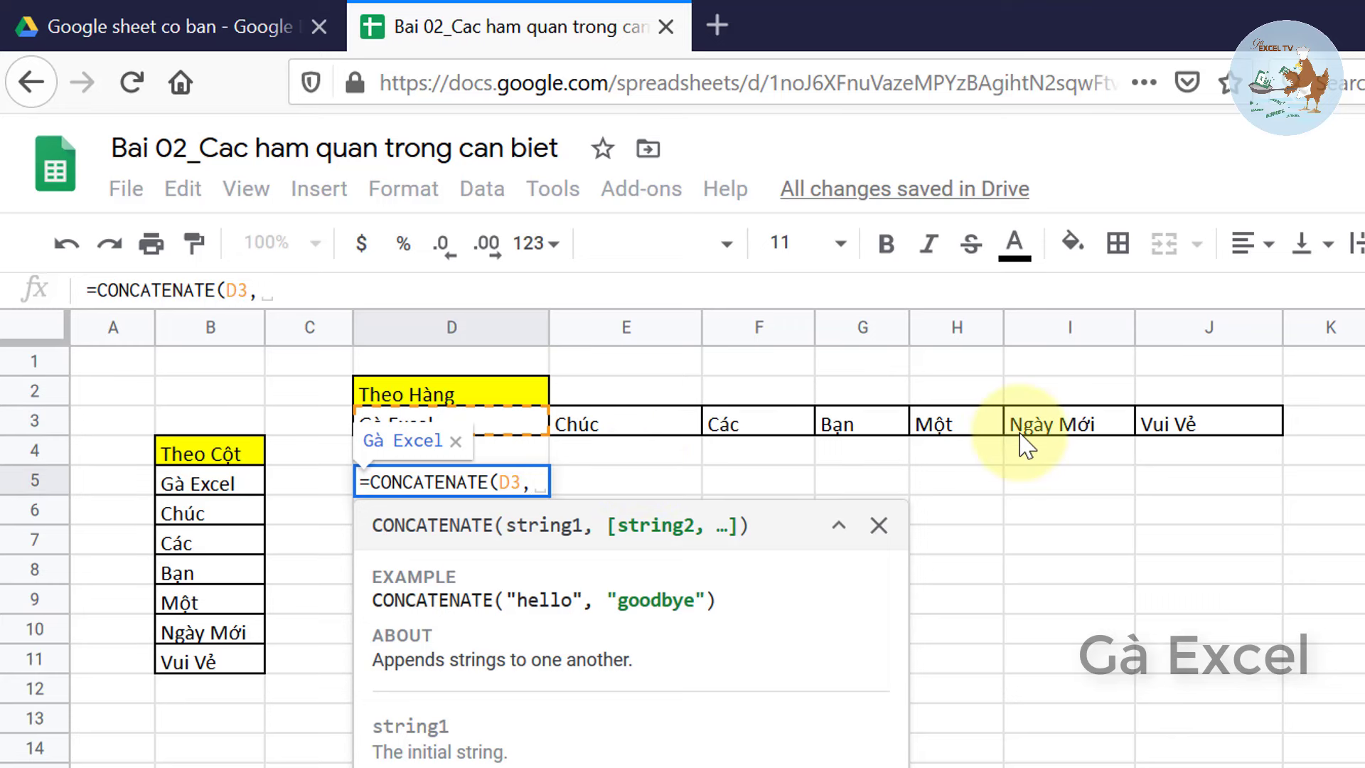
type("\" \"")
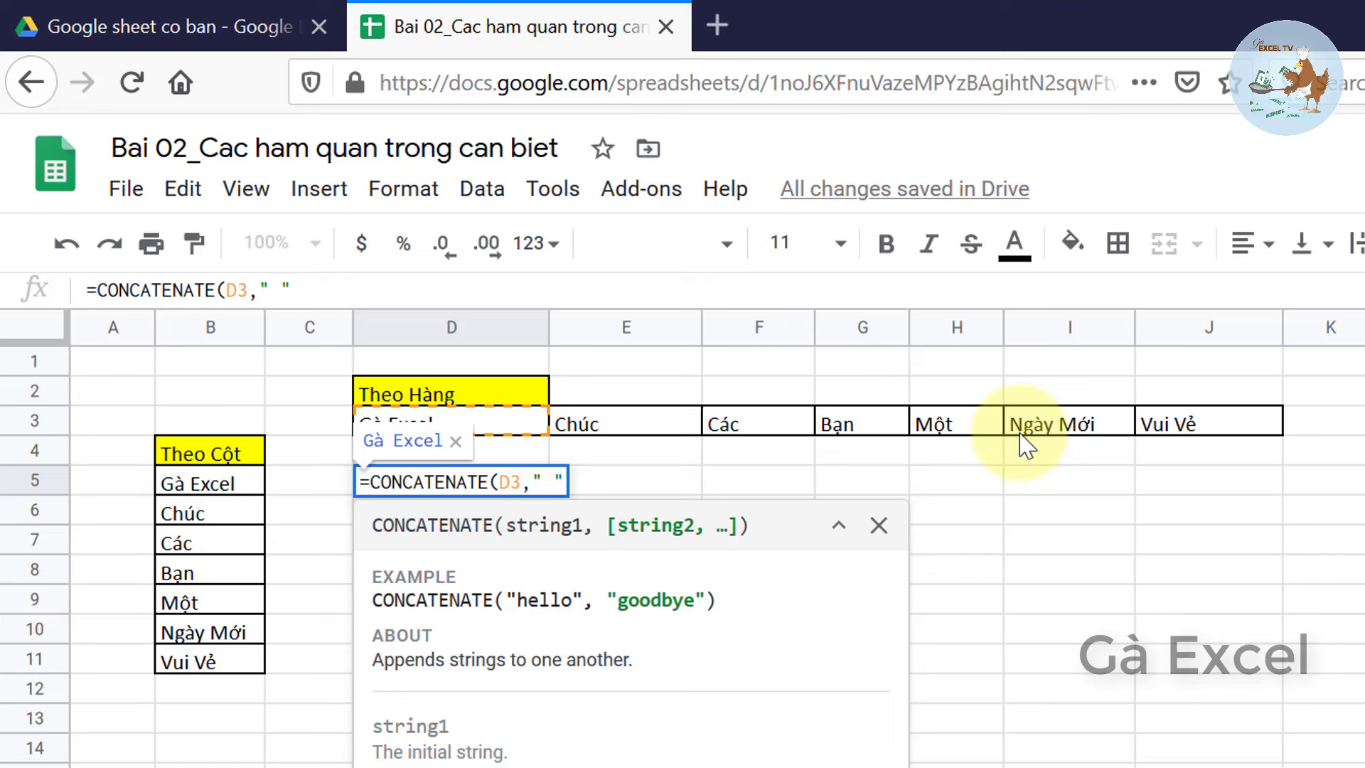
type(",")
left_click(607, 425)
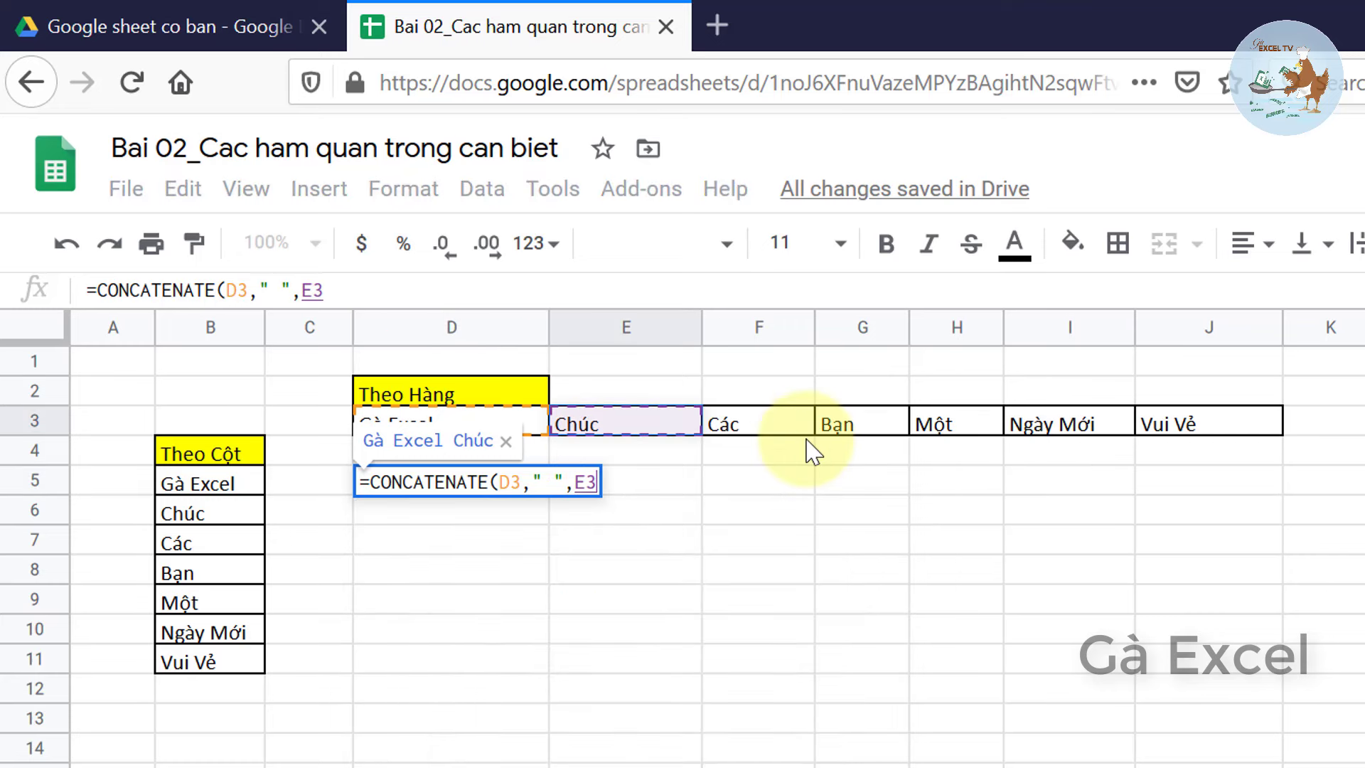
key("Return")
key("Up")
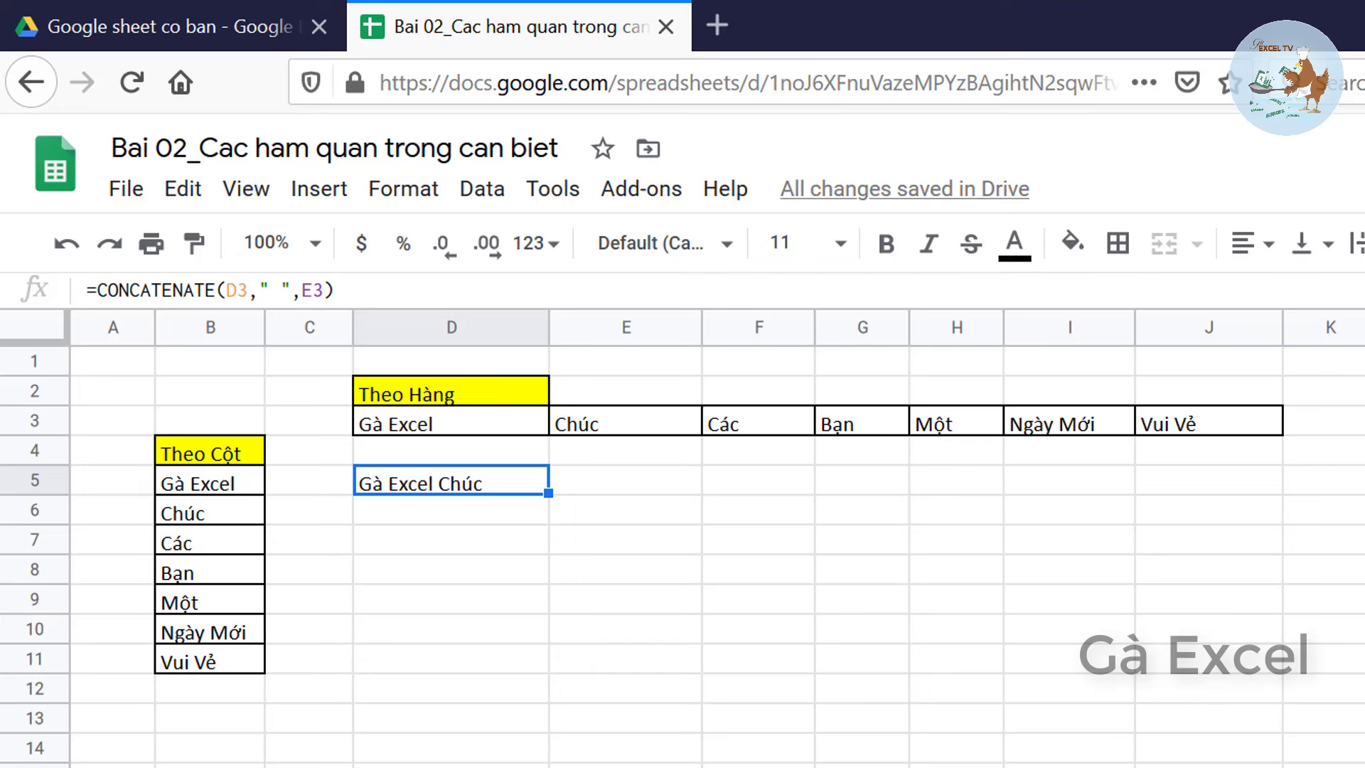
key("Down")
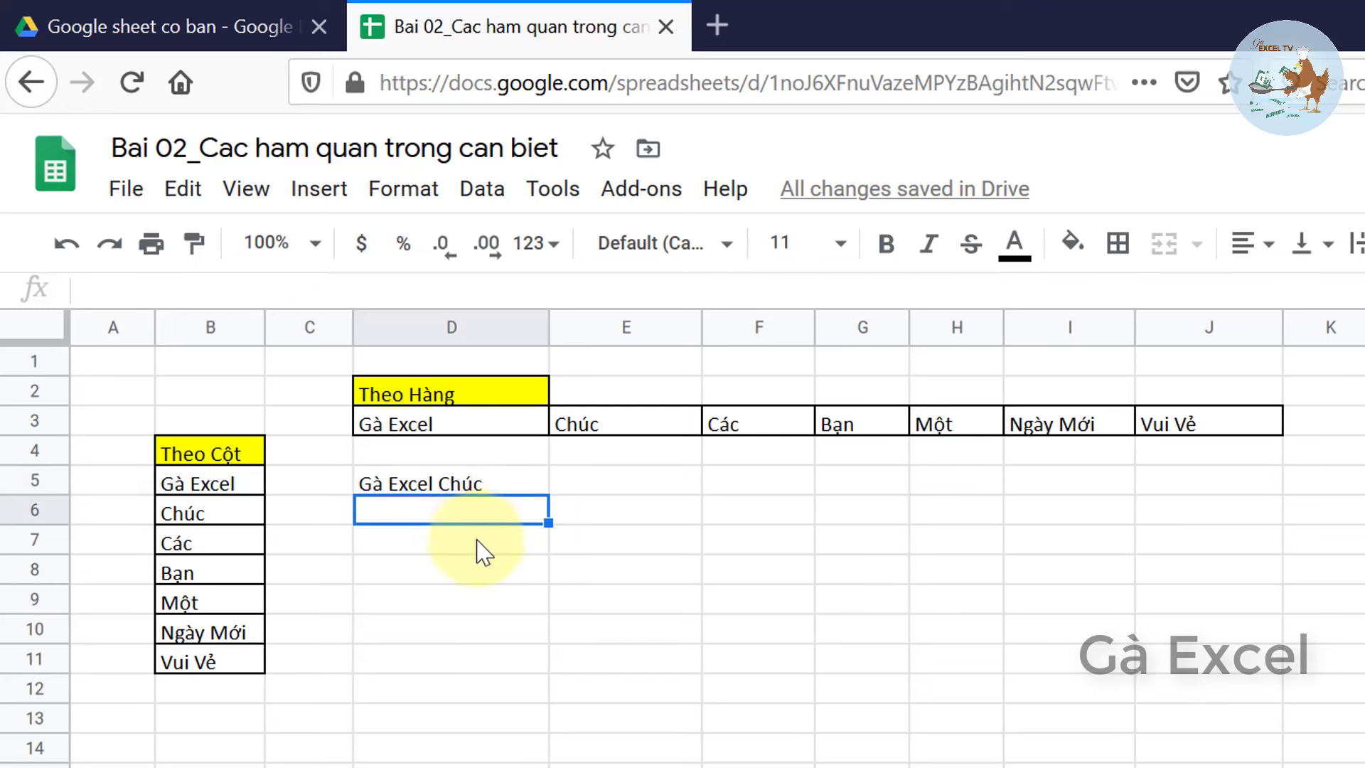
- Enter =JOIN(" ",D3:J3) in D6 to join the whole row D3:J3 with spaces
type("=jo")
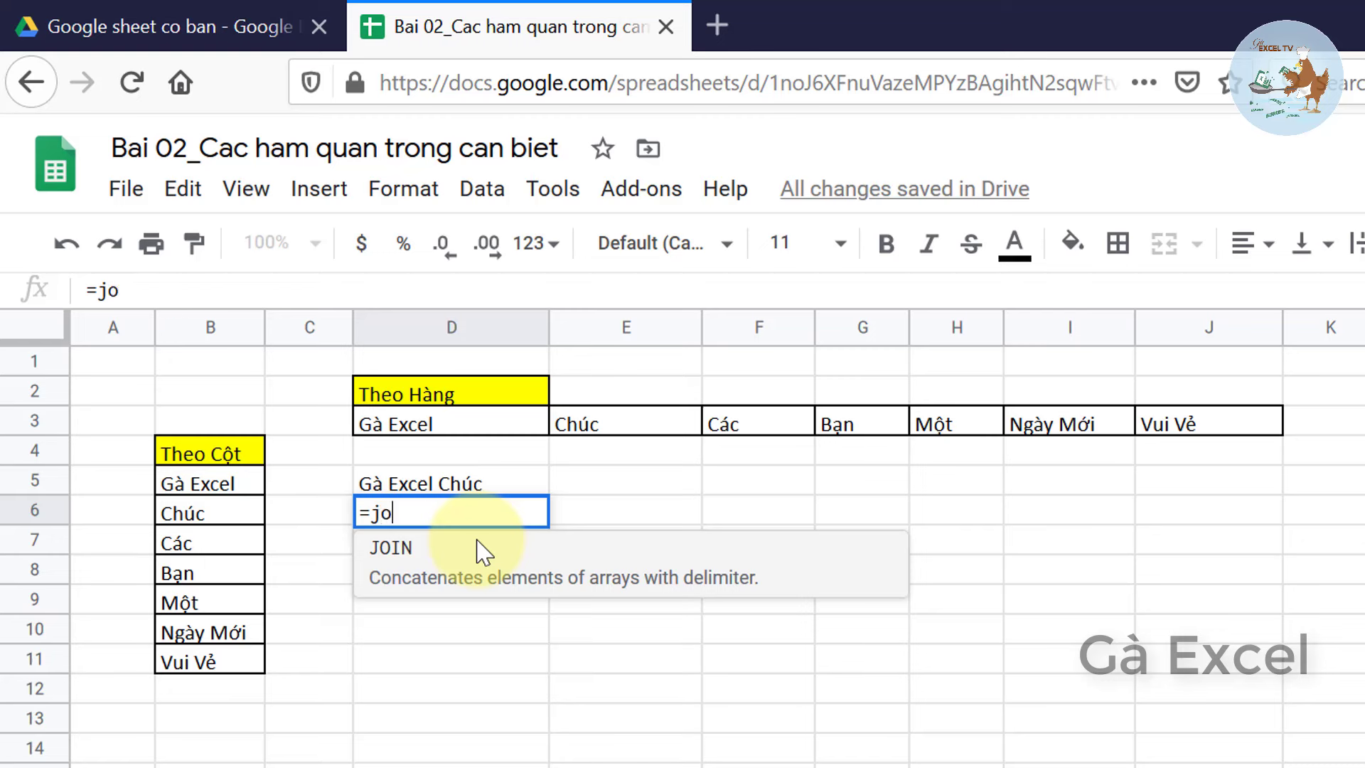
left_click(477, 538)
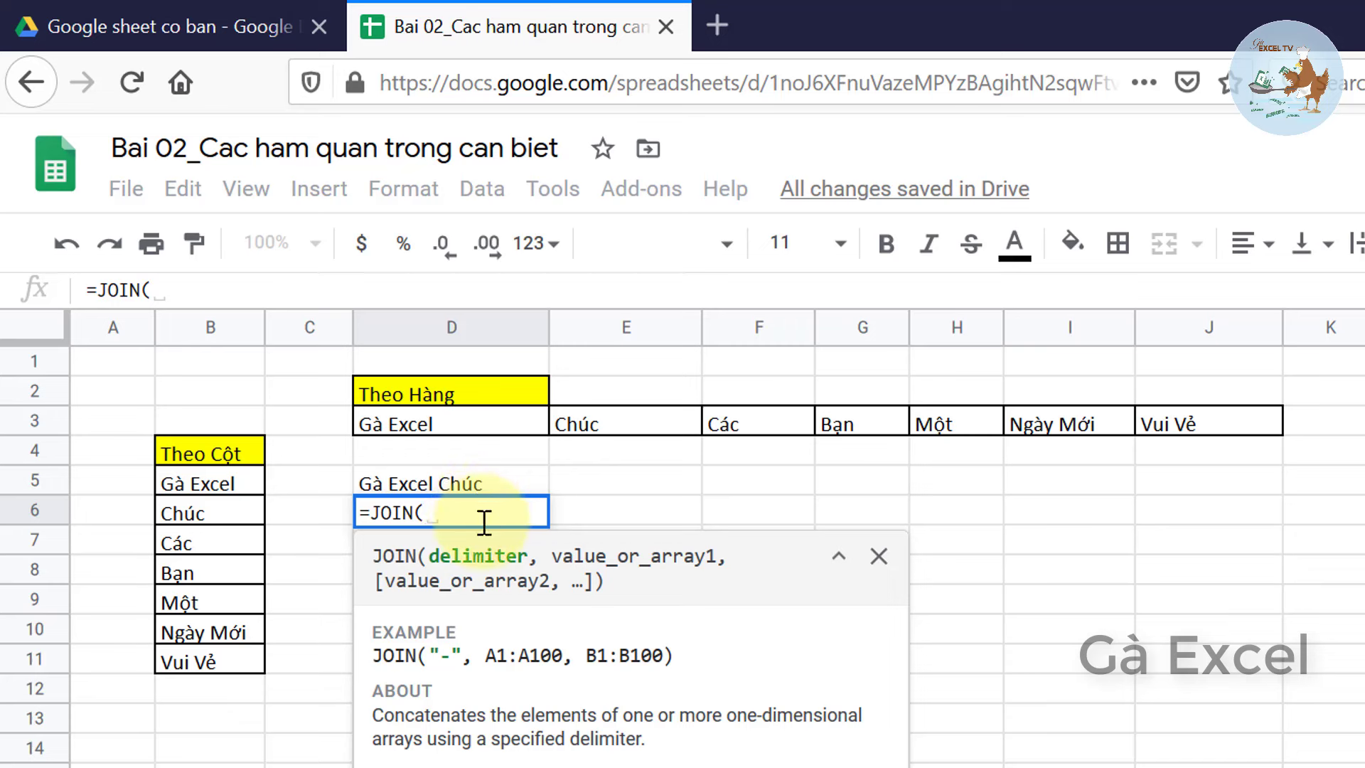
type("\" \",")
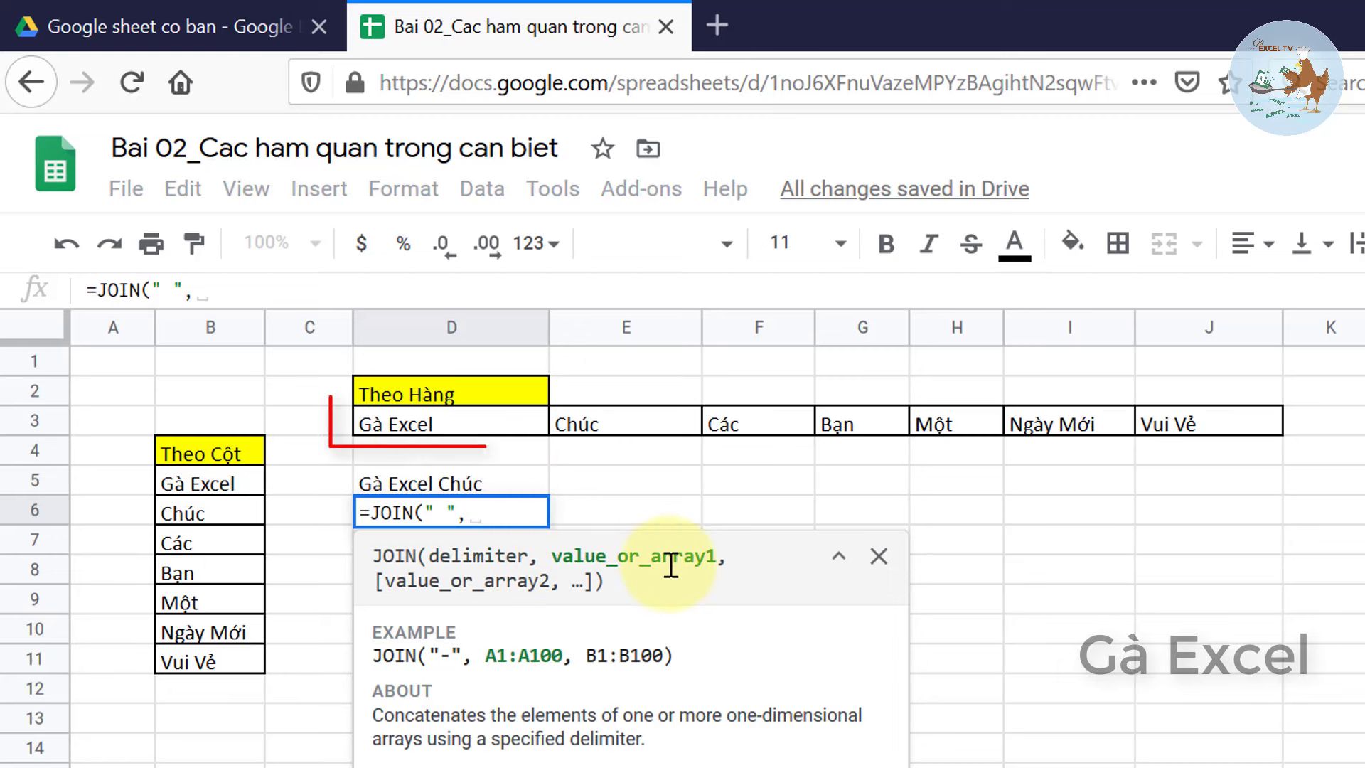
left_click_drag(419, 430, 1183, 427)
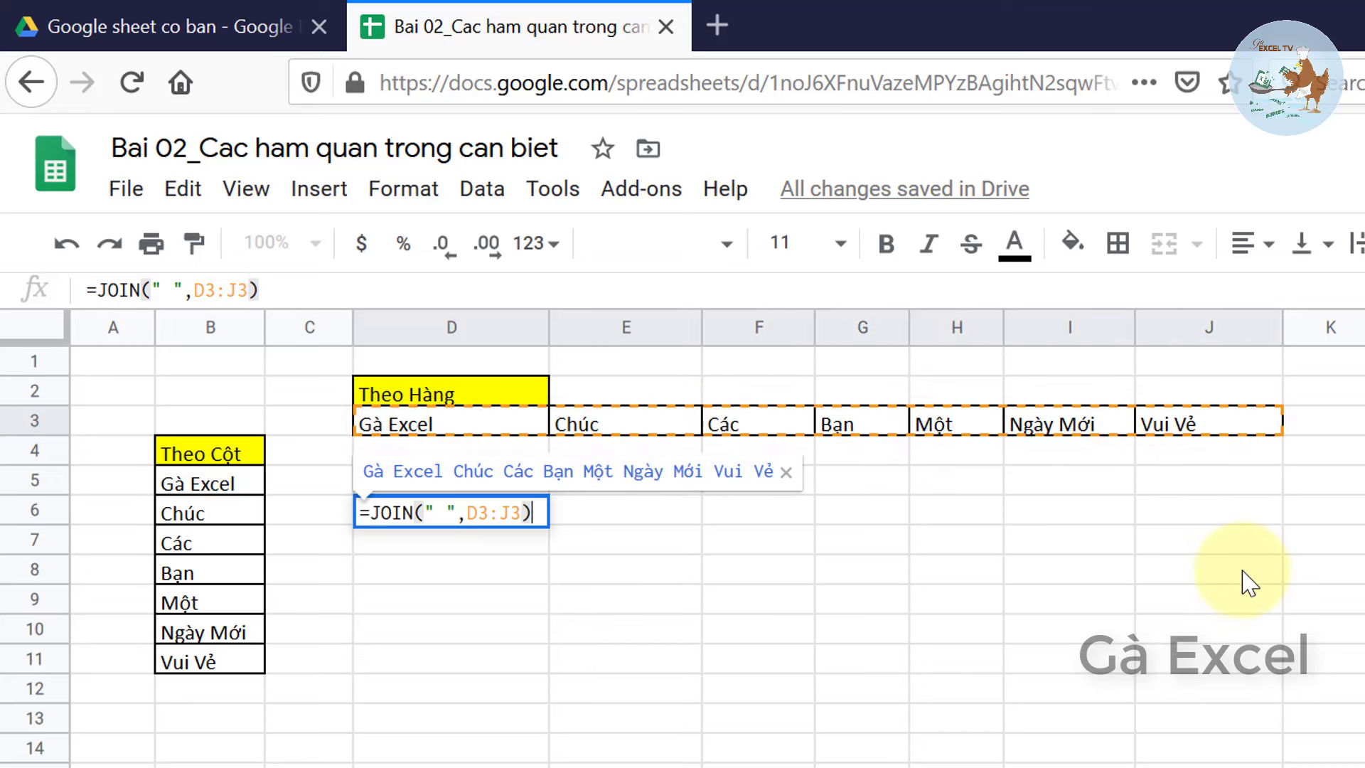
key("Return")
key("Up")
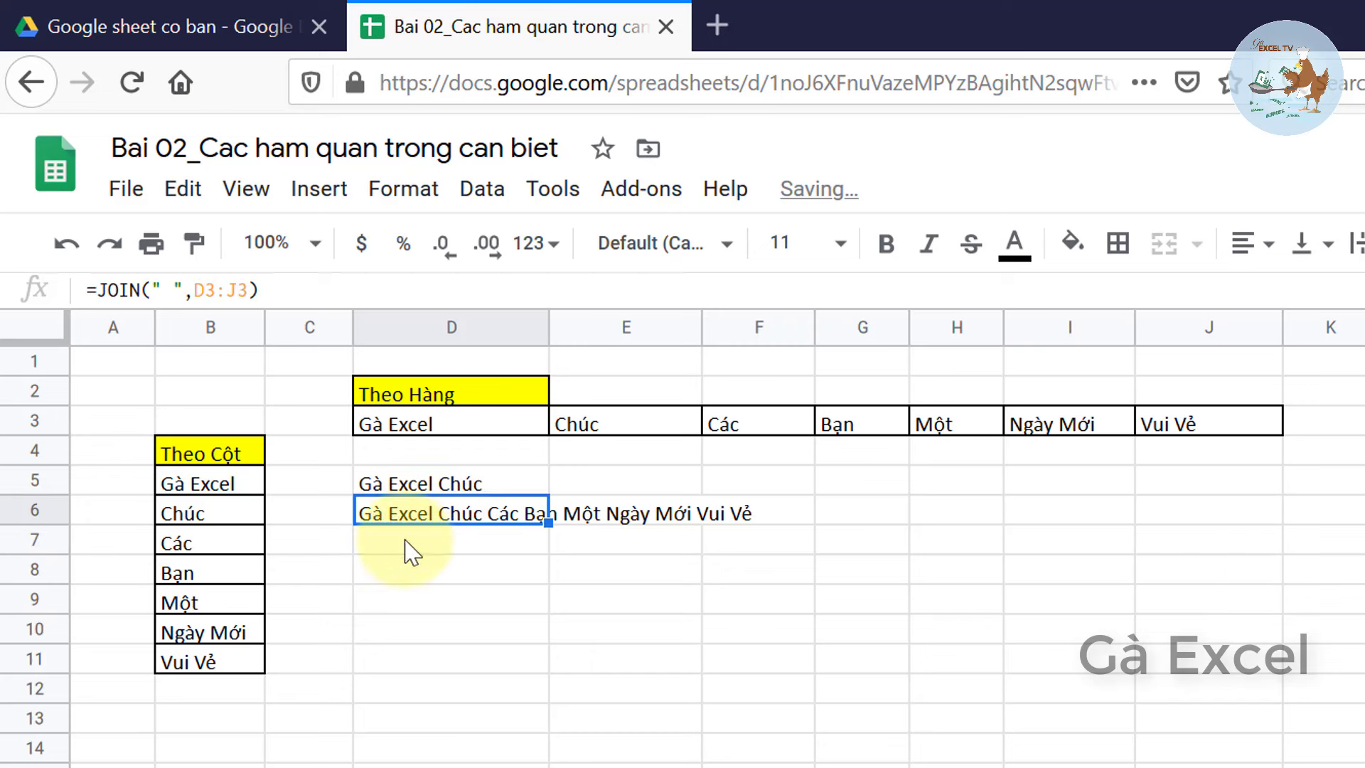
- Change D6's JOIN delimiter to a hyphen, making it =JOIN("-",D3:J3)
left_click(441, 482)
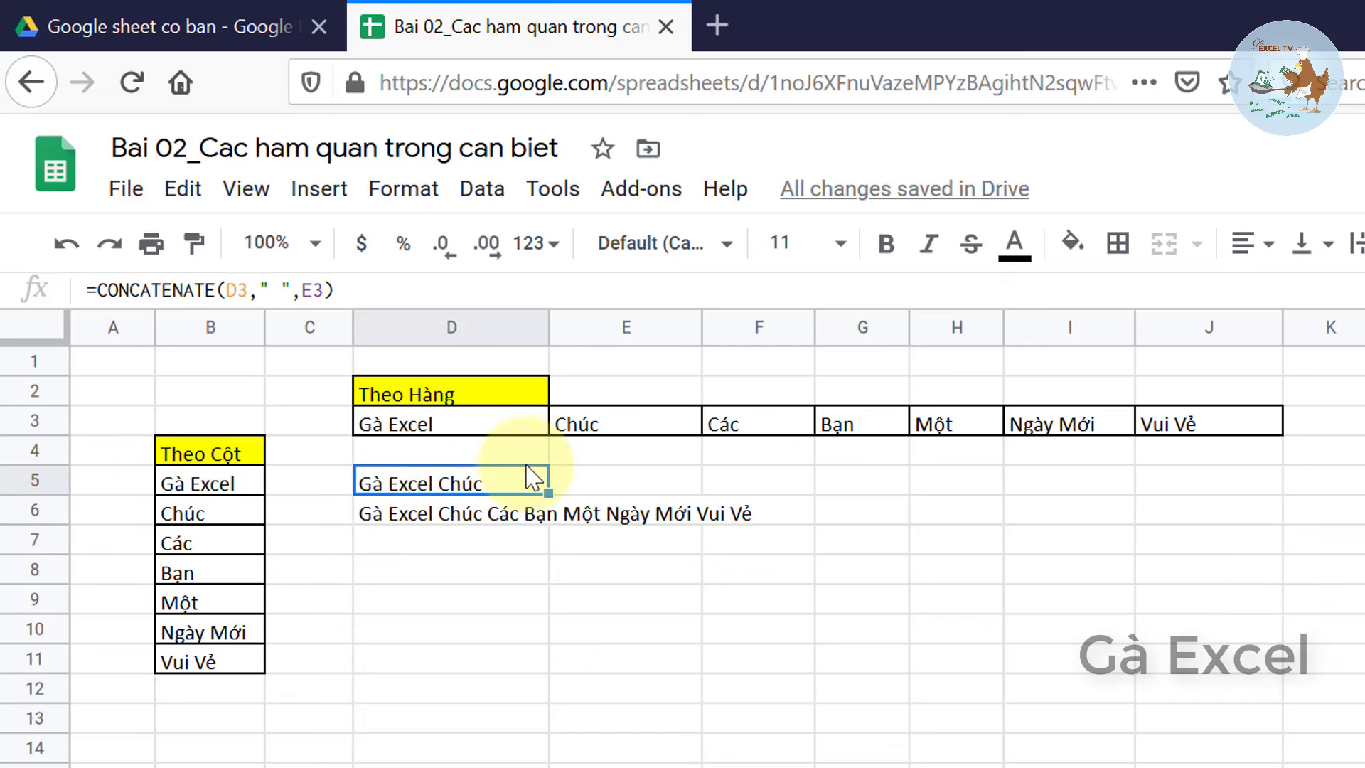
left_click(443, 507)
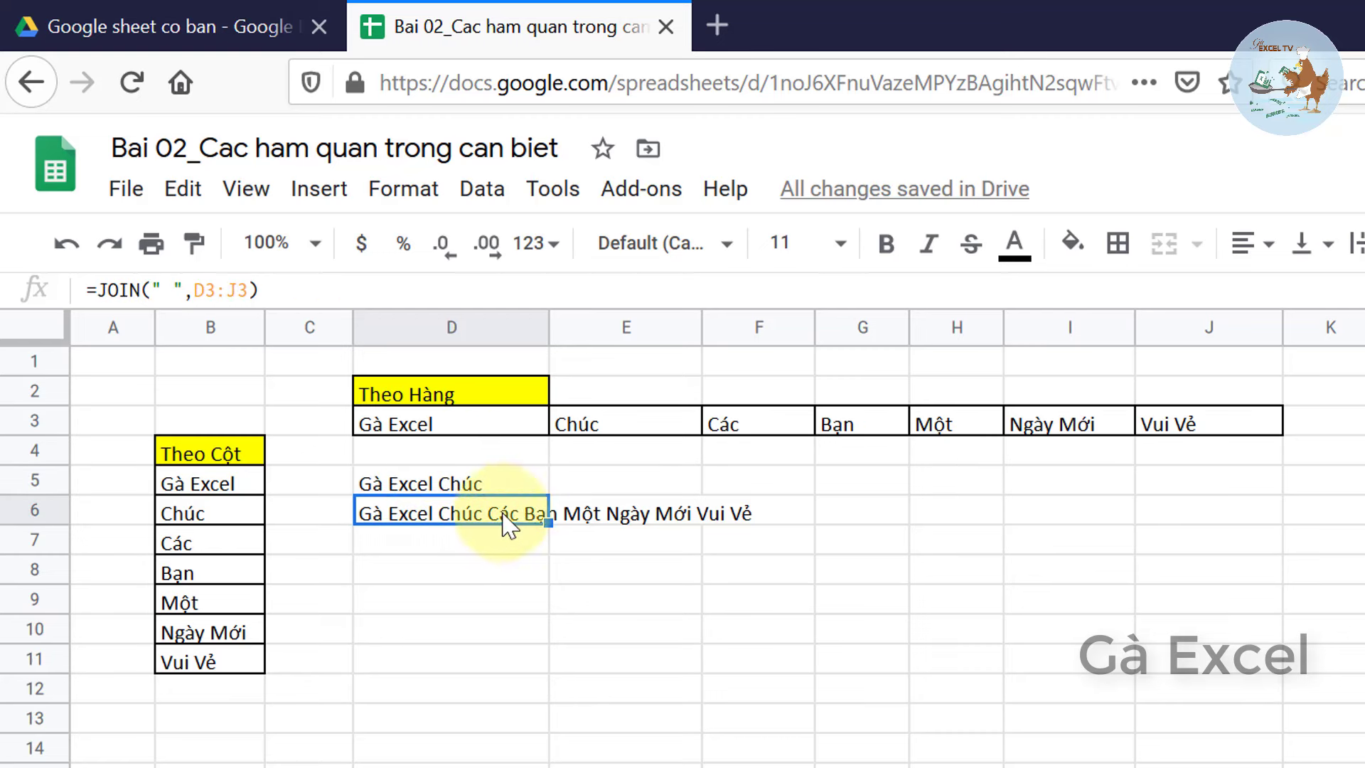
double_click(438, 515)
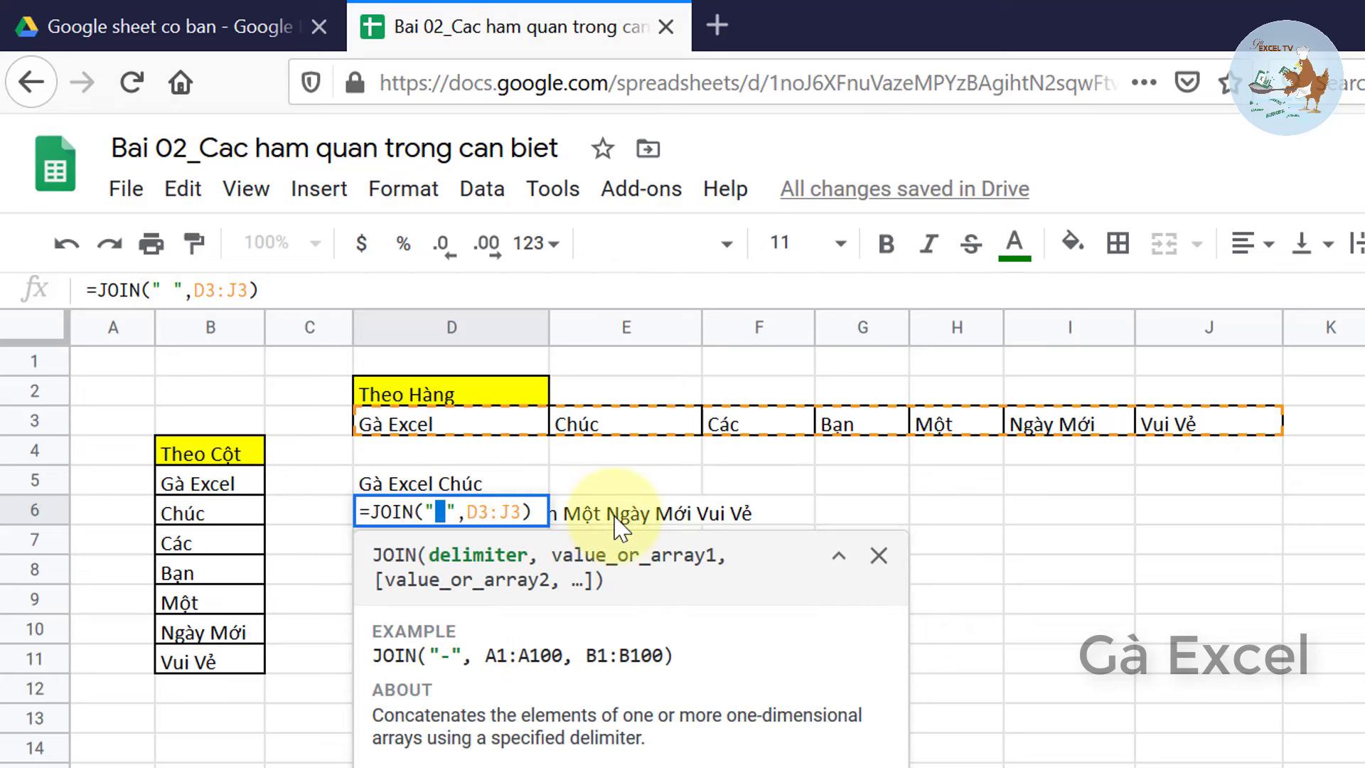
type("-")
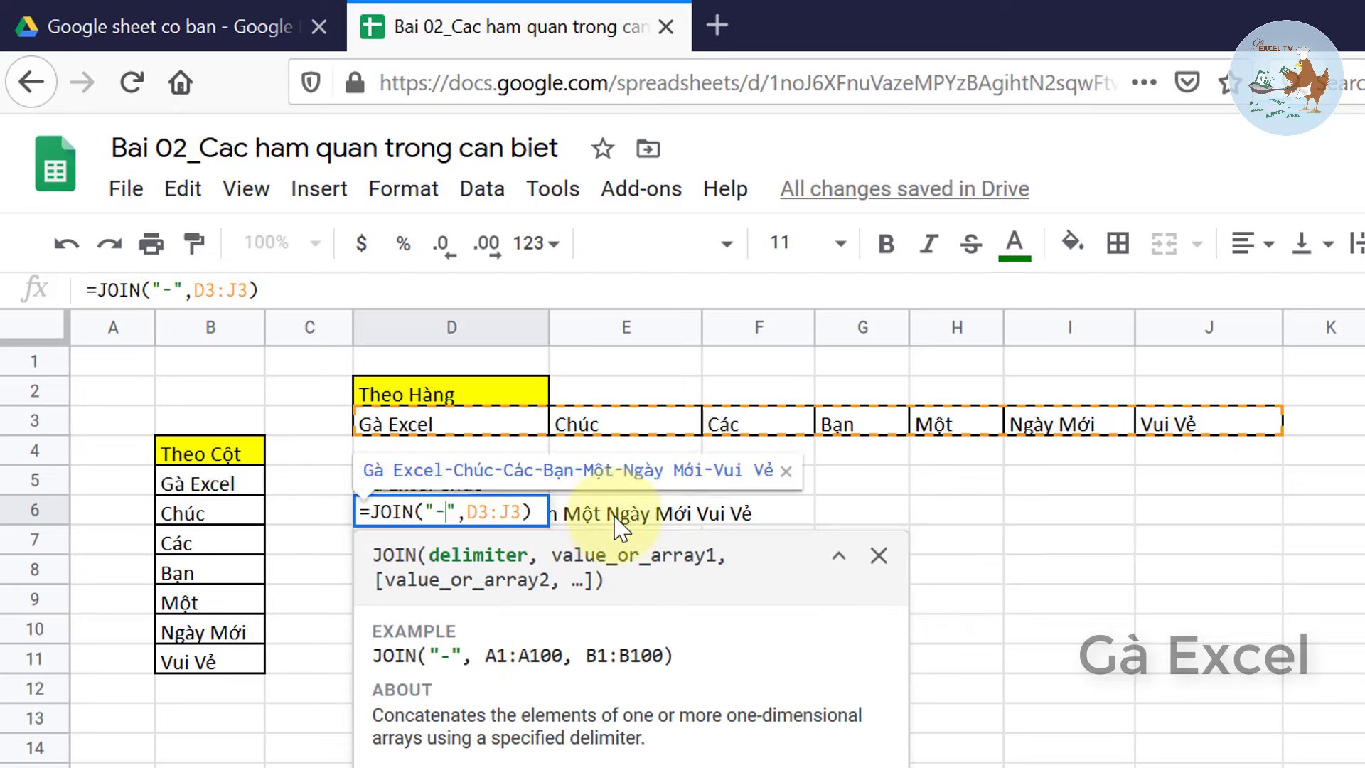
key("Return")
left_click(454, 626)
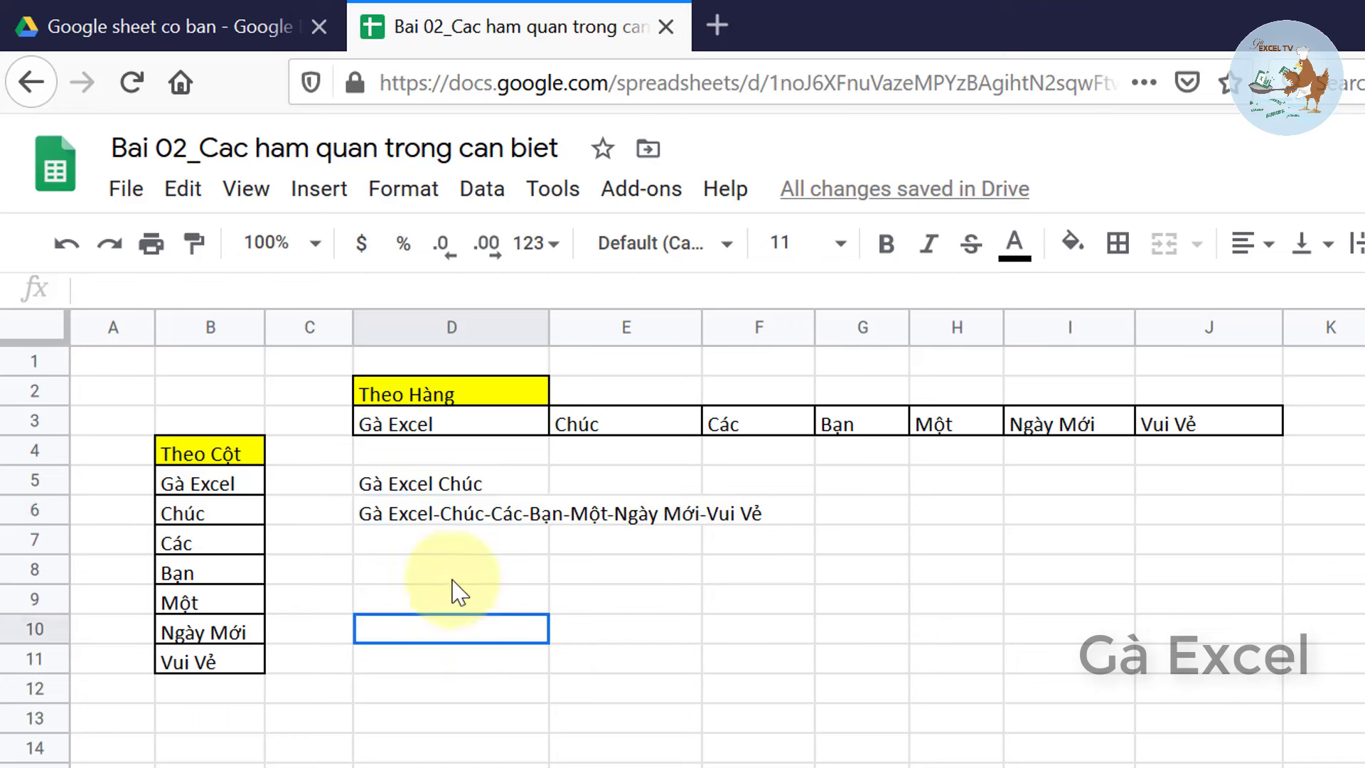
left_click(455, 515)
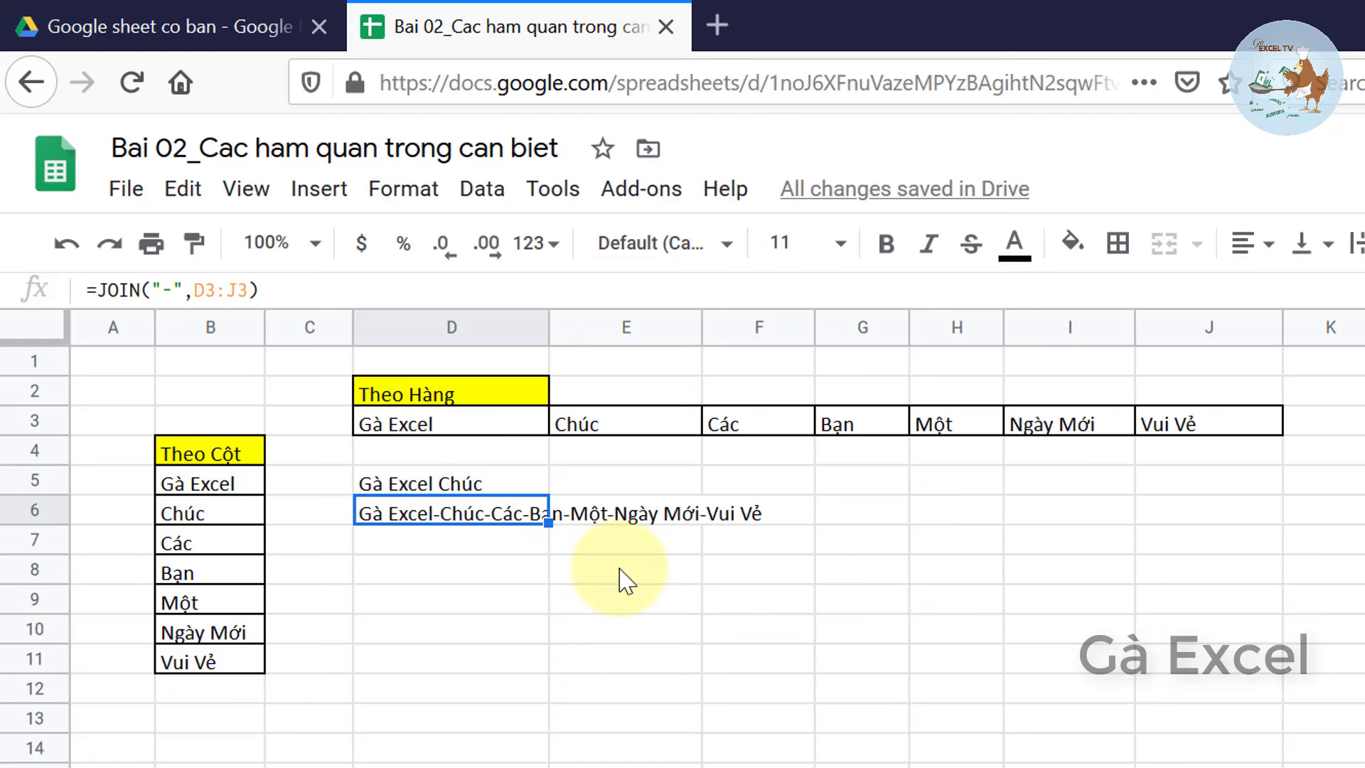
- Replace D6 with =JOIN(" ",B5:B11) to join the column B words with spaces
type("=jo")
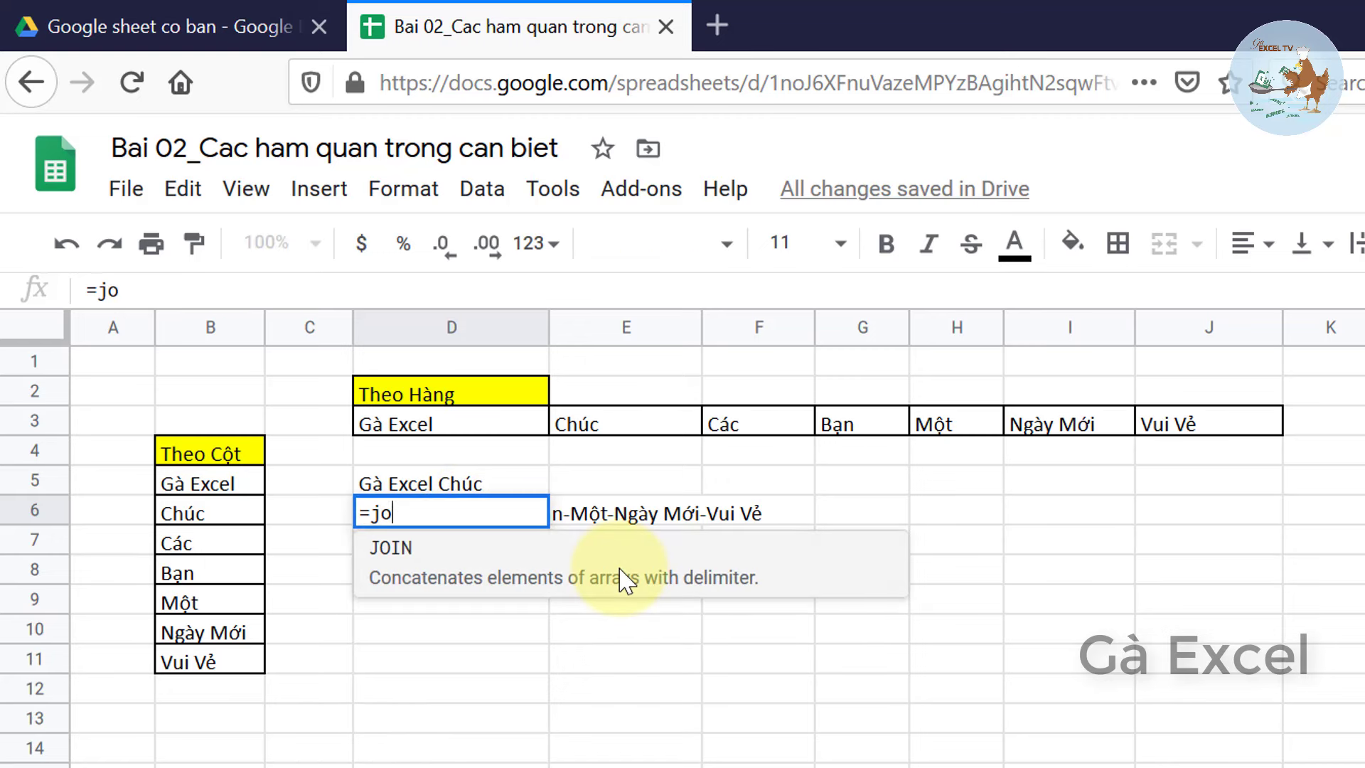
key("Tab")
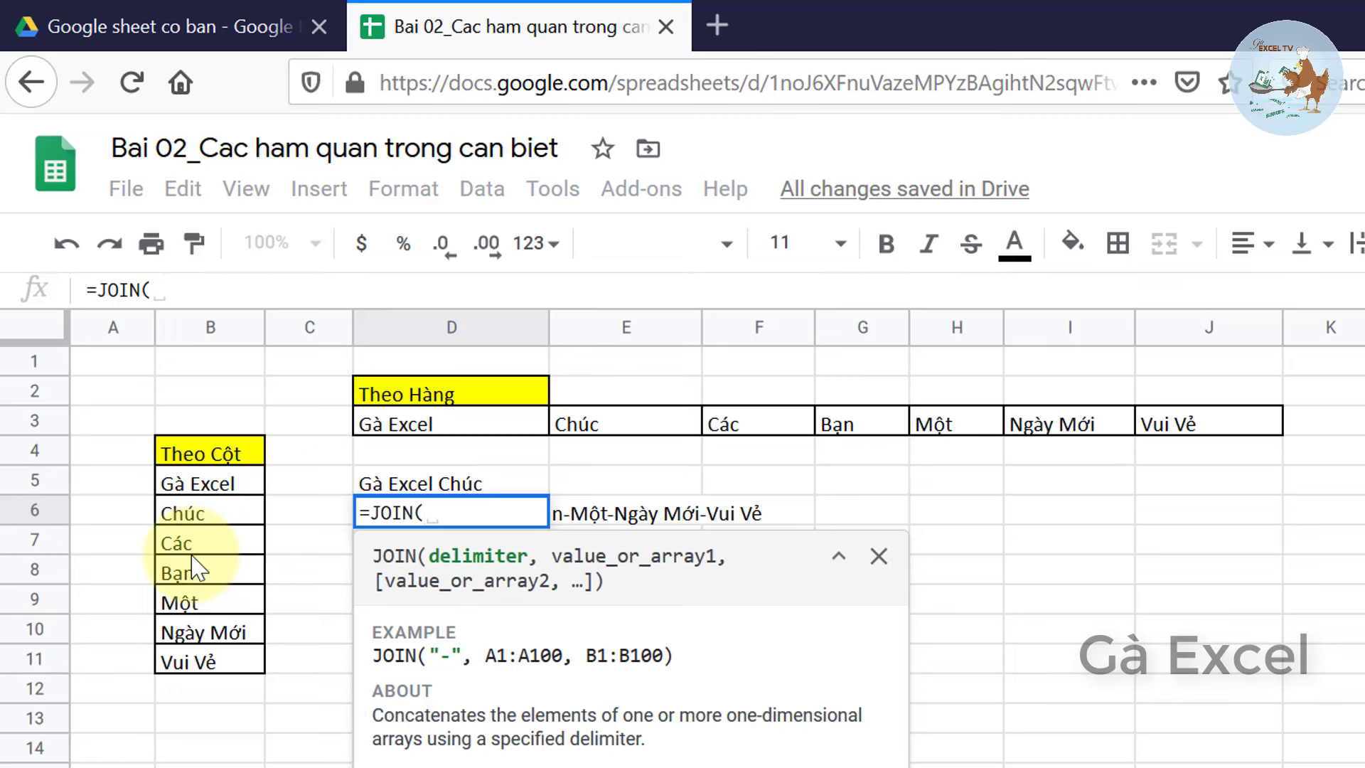
type("\",")
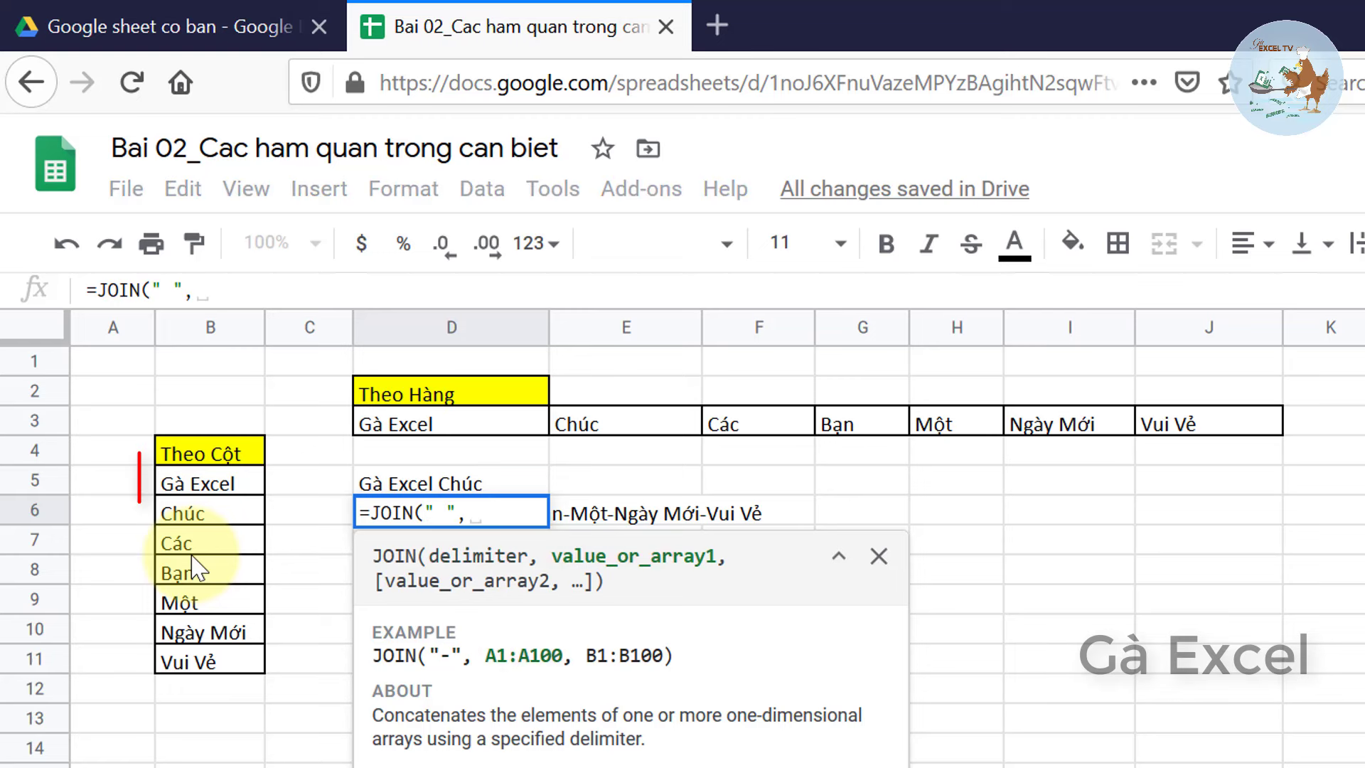
left_click_drag(188, 483, 225, 661)
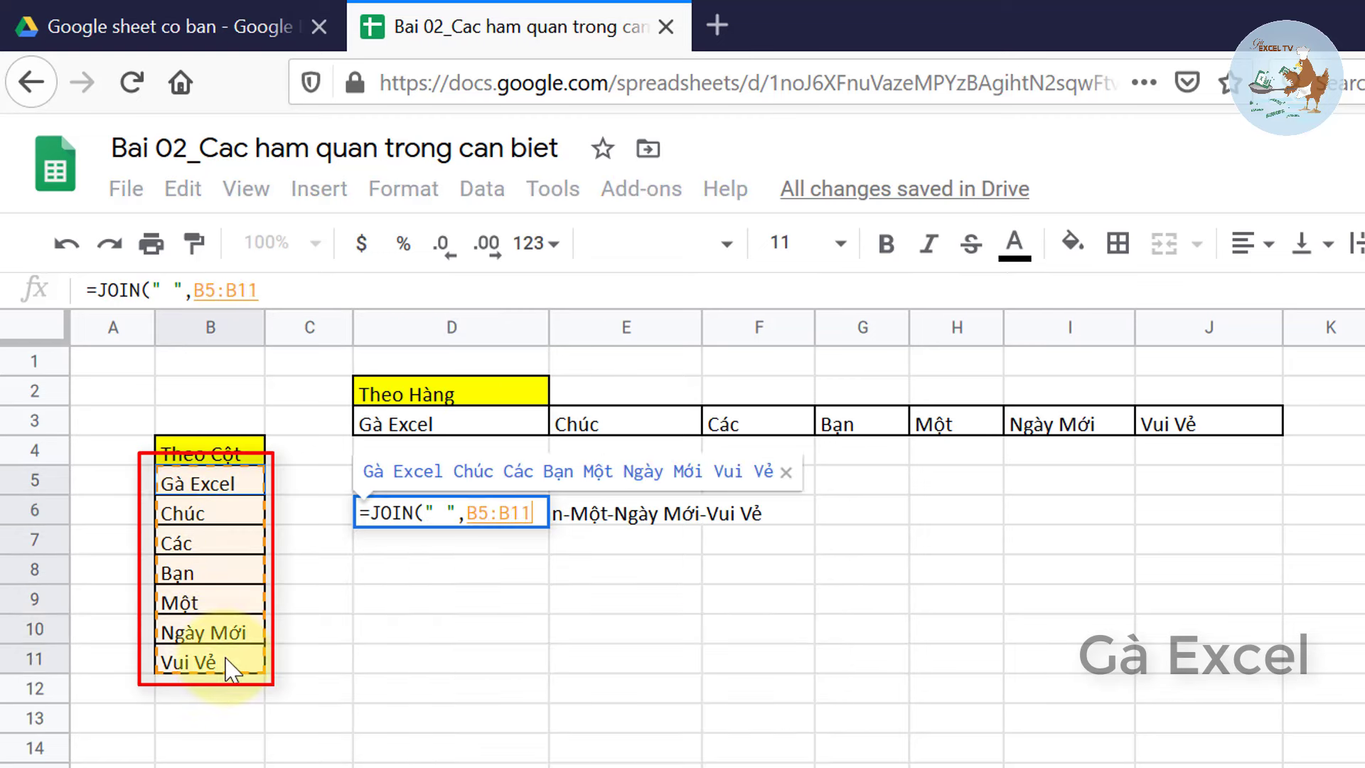
key("Return")
key("Up")
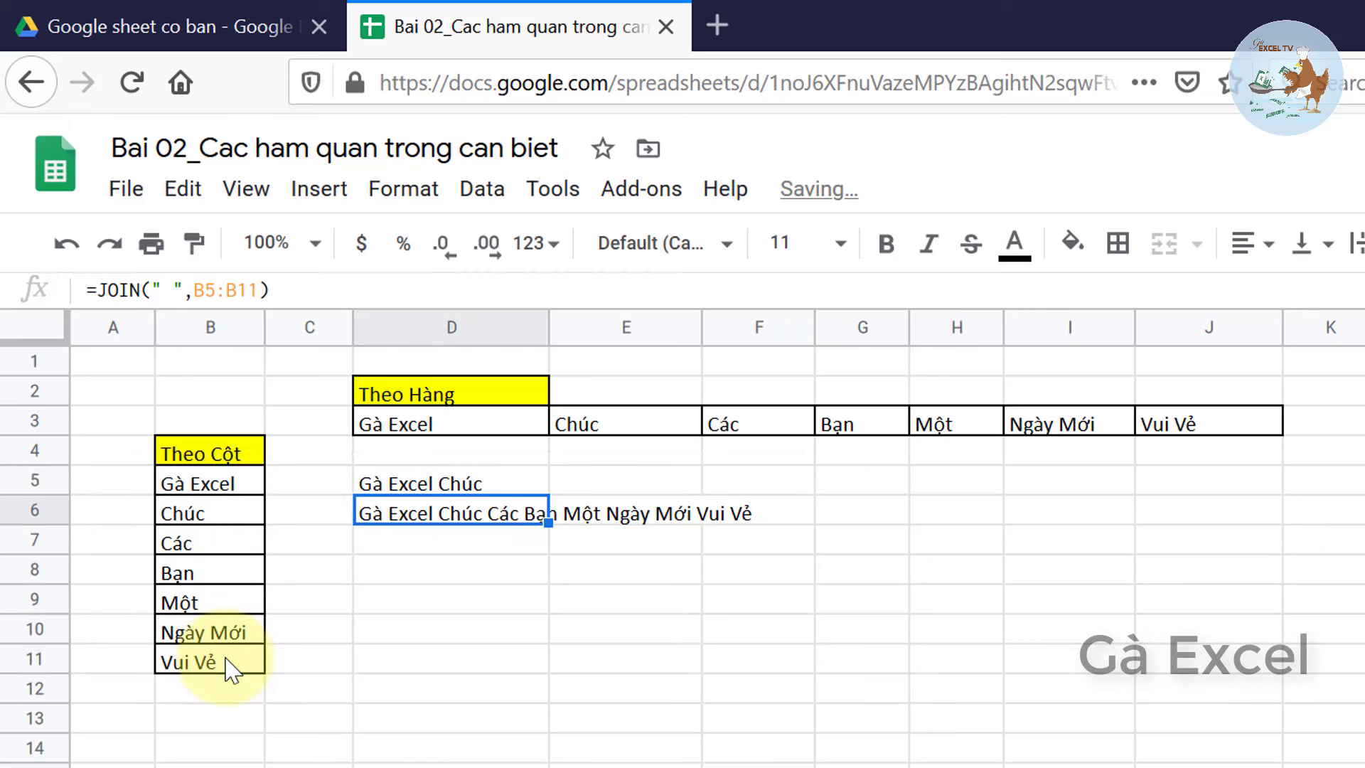
key("Down")
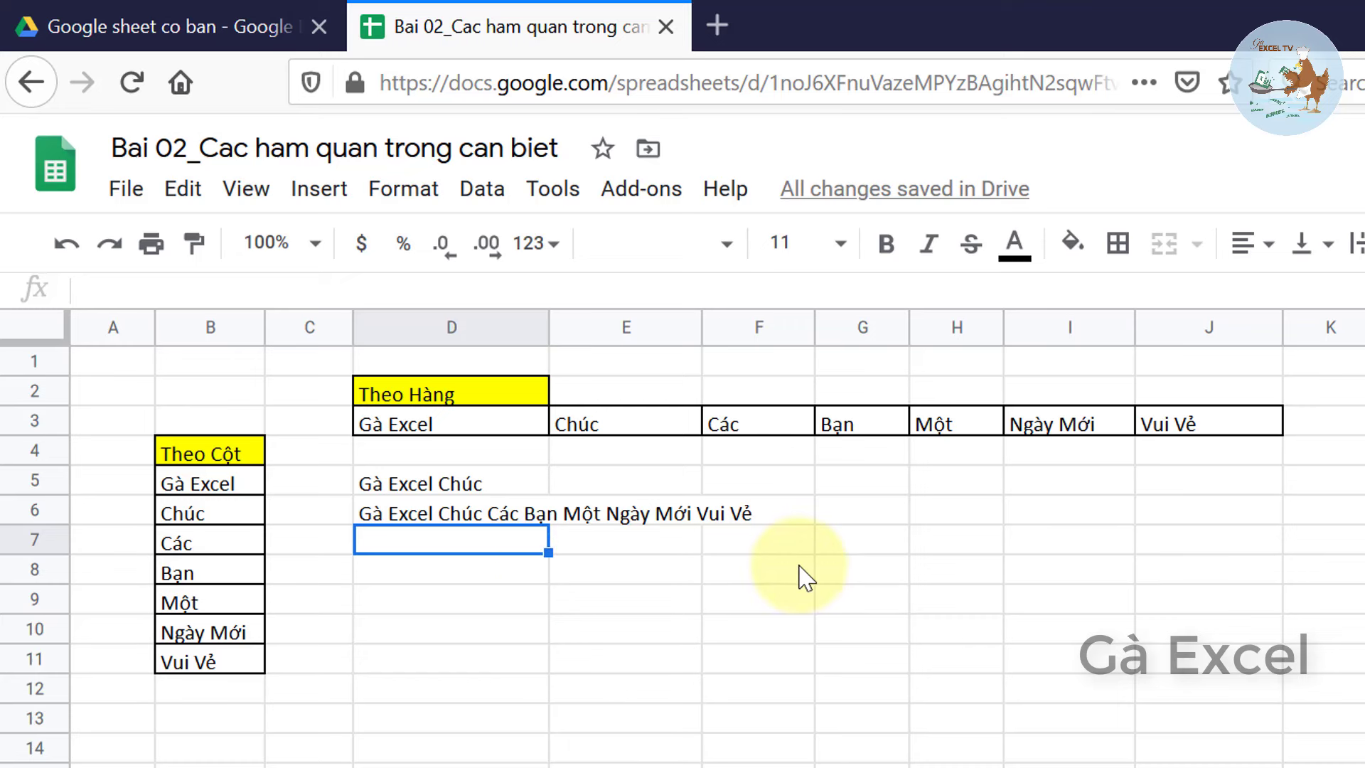
- Enter =TEXTJOIN(" ",True,B5:B11) in D7 to join column B words while skipping blanks
type("=te")
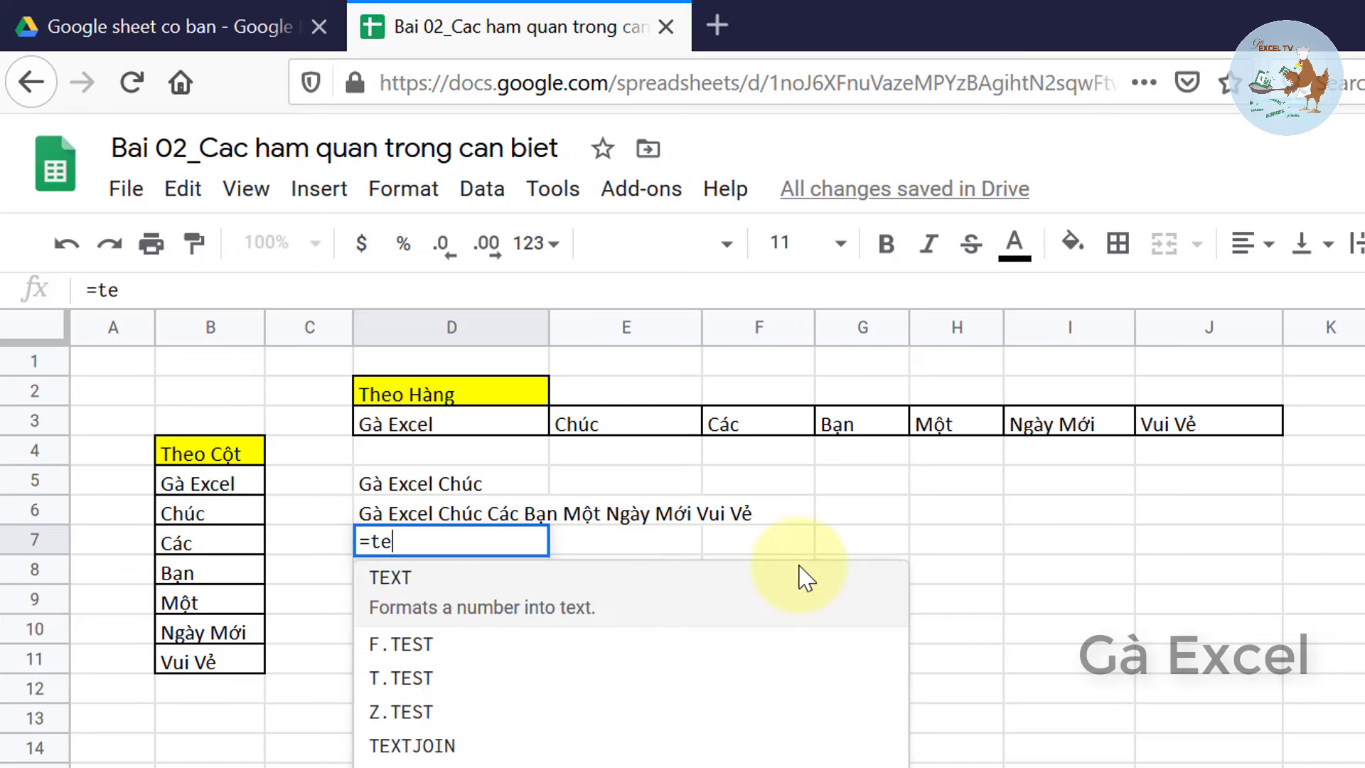
type("xt")
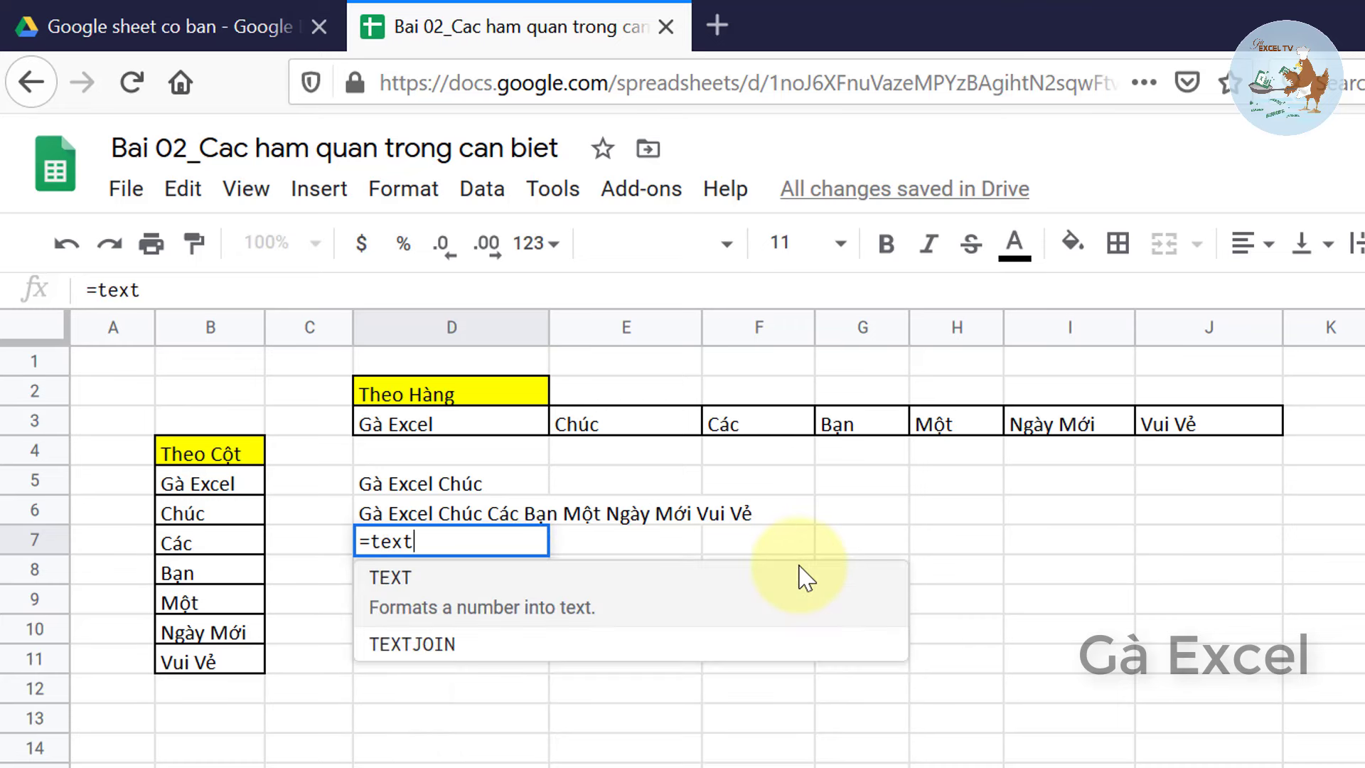
key("Down")
key("Tab")
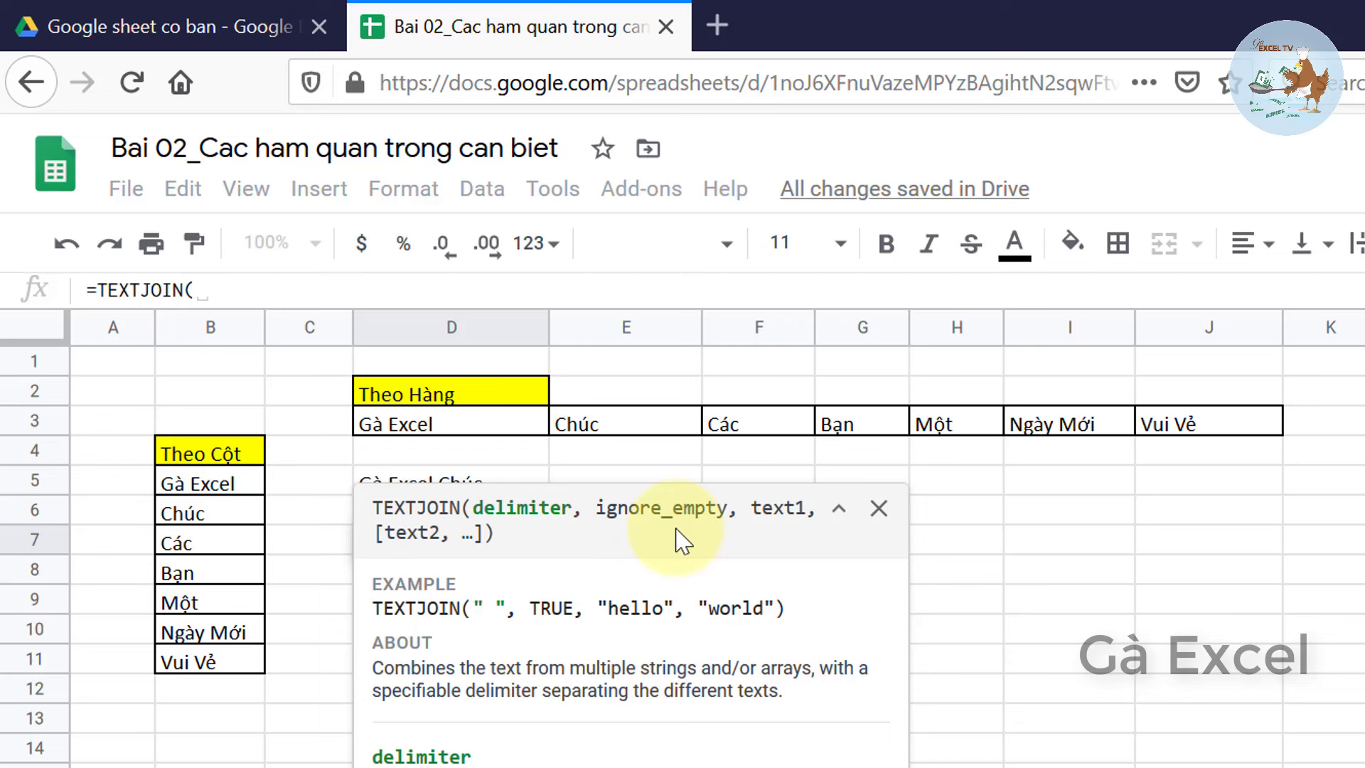
type("\",")
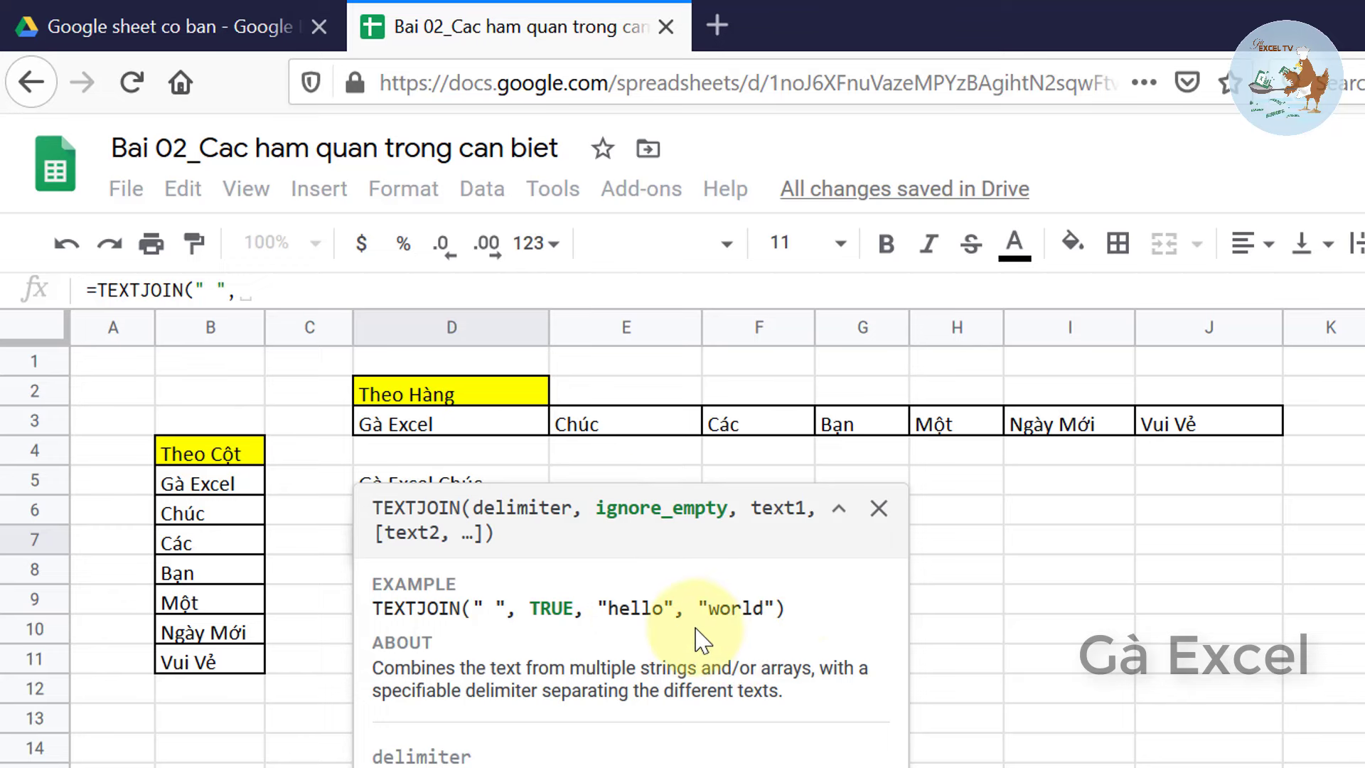
type("True")
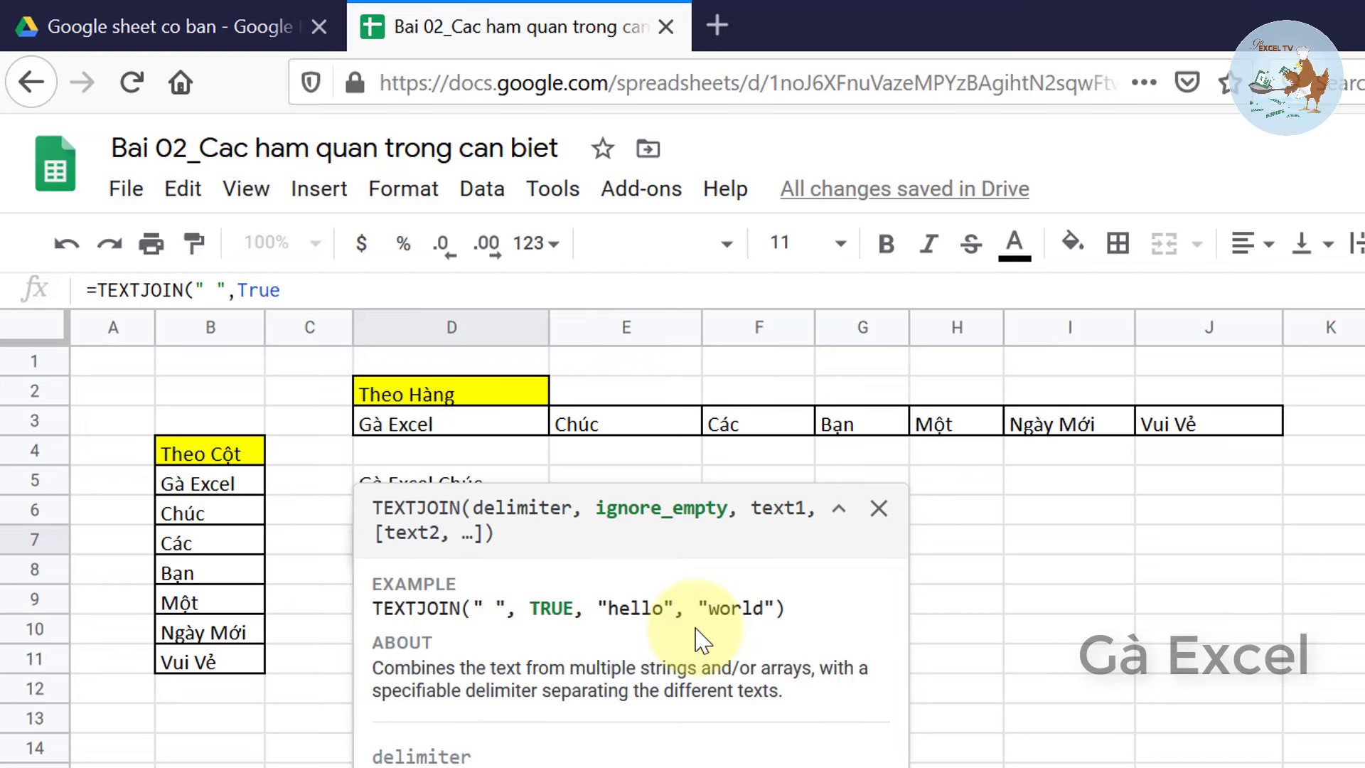
type(",")
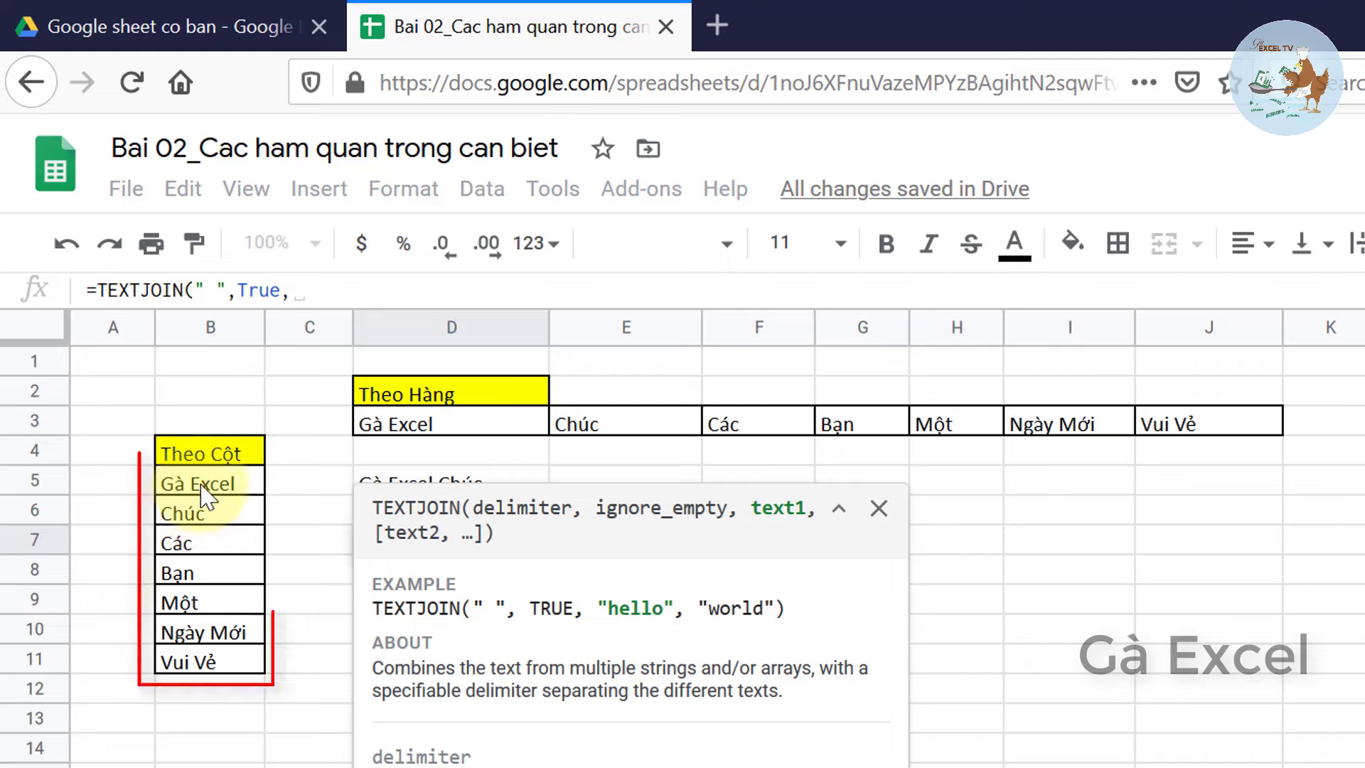
left_click_drag(206, 484, 206, 543)
left_click_drag(205, 631, 206, 664)
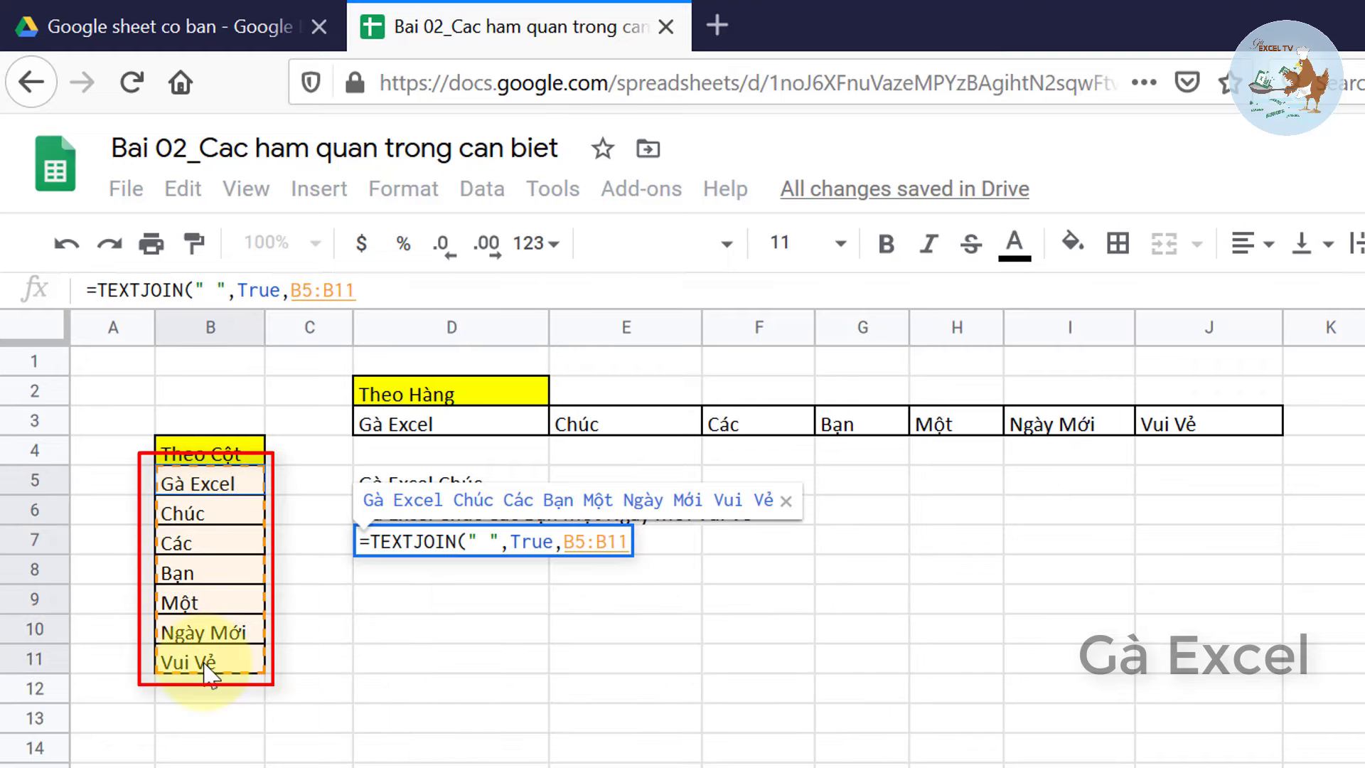
key("Return")
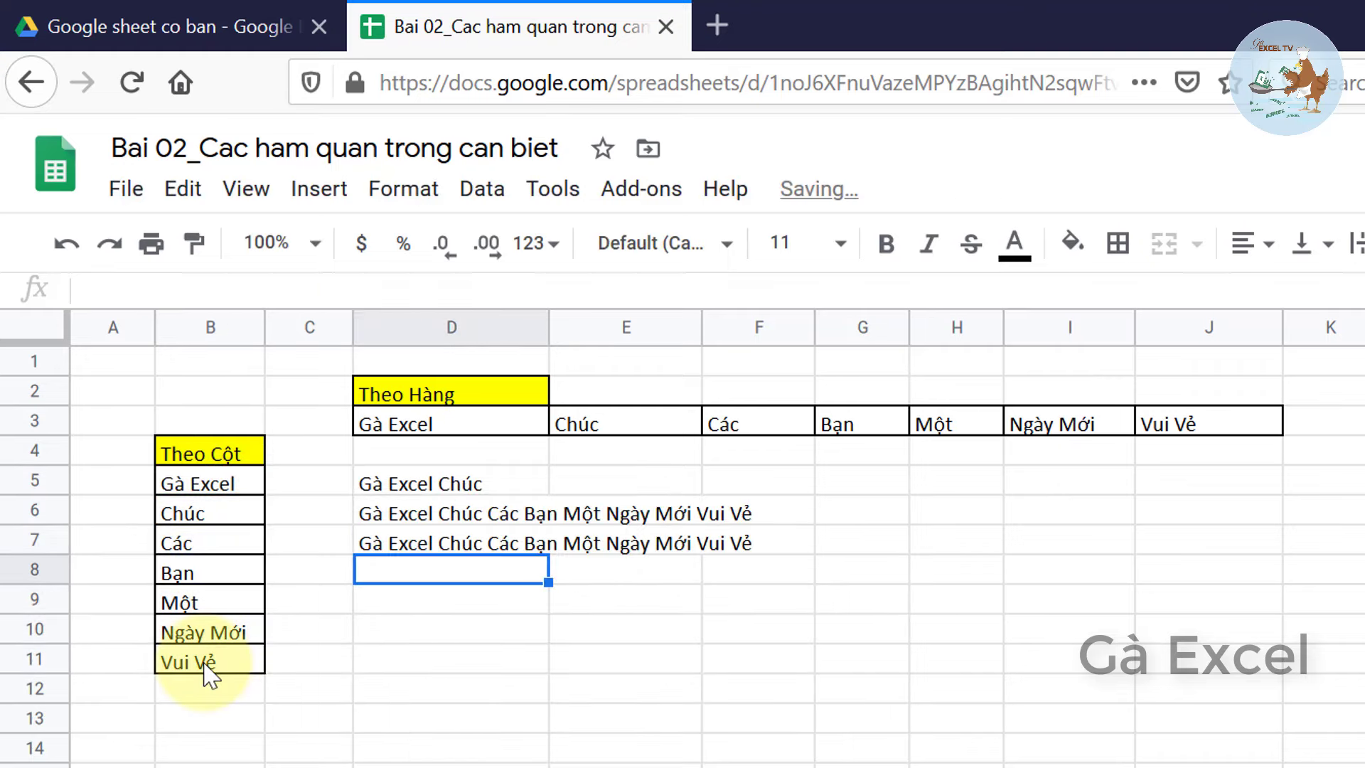
key("Up")
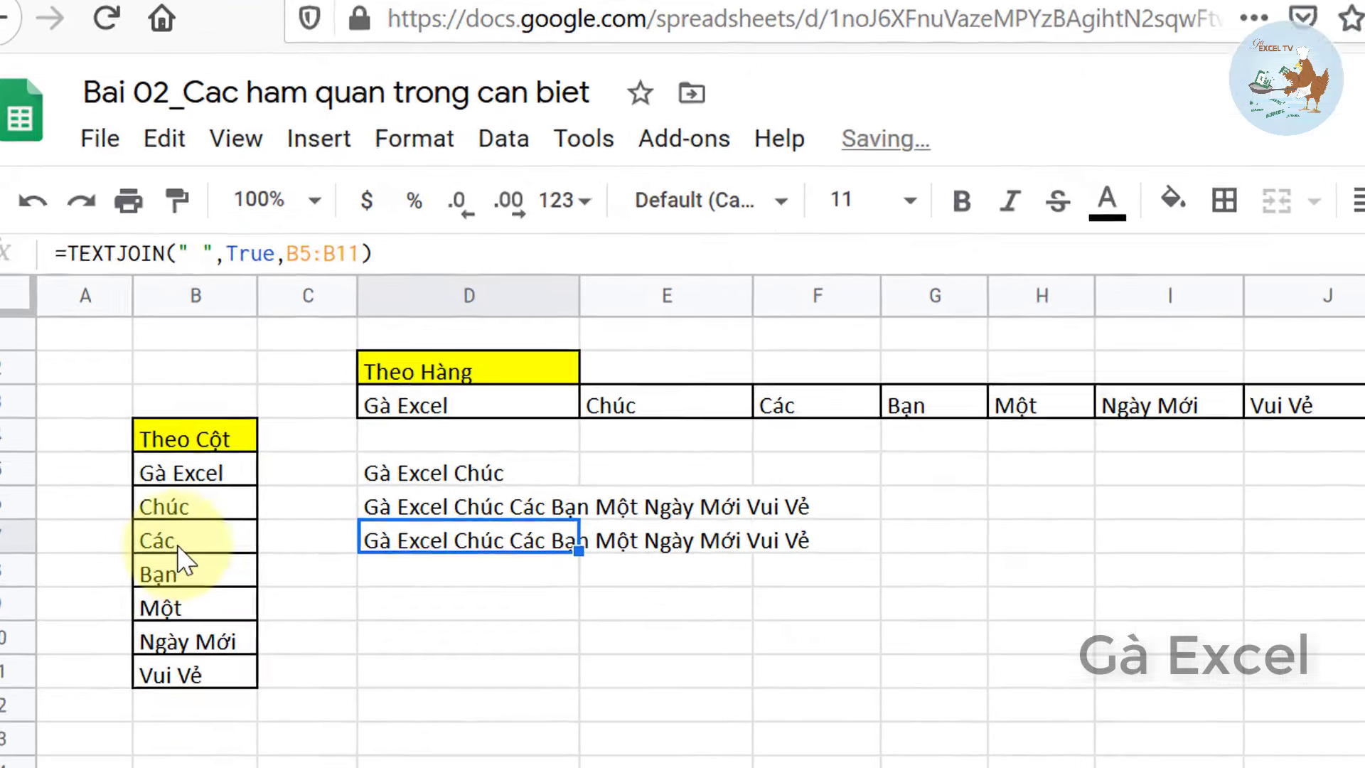
- Clear the Các, Bạn and Một cells (B7:B9) and compare the D6 JOIN and D7 TEXTJOIN results
left_click(179, 546)
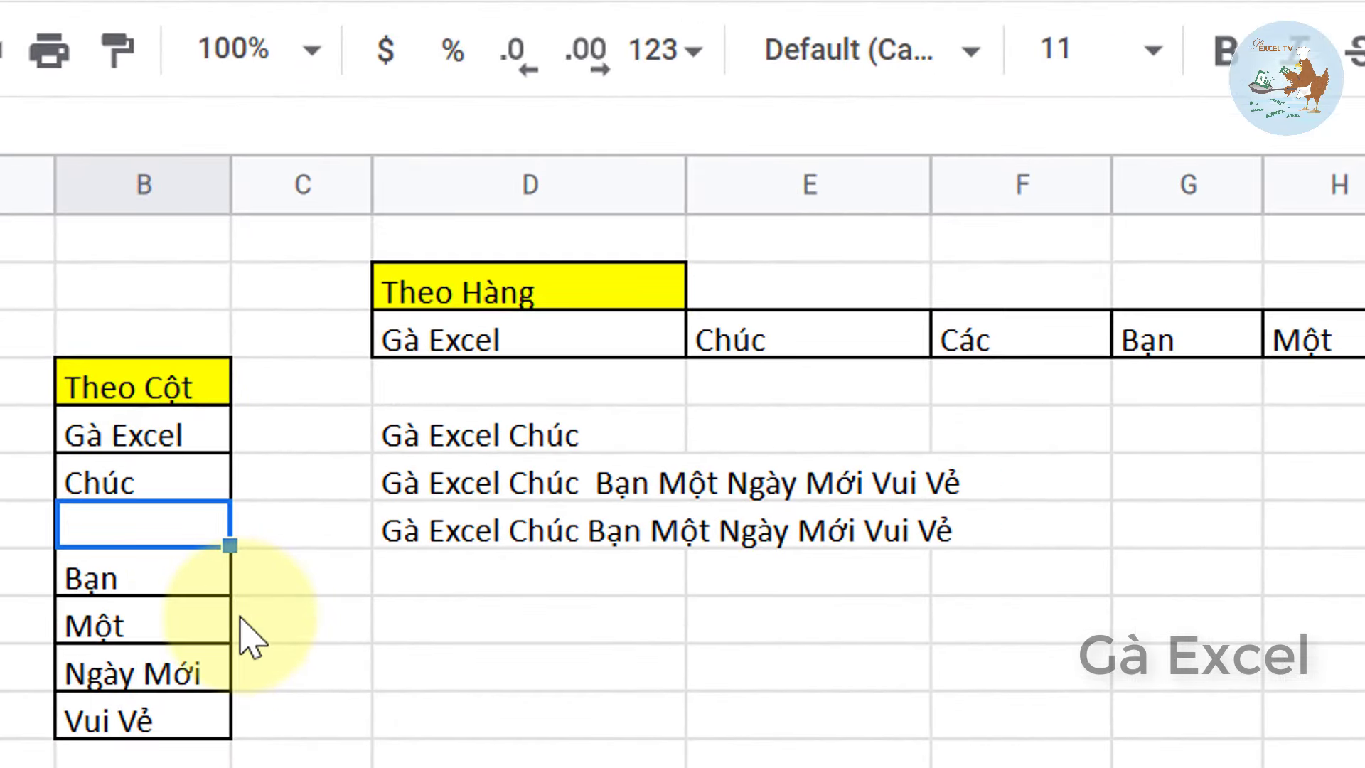
left_click(613, 494)
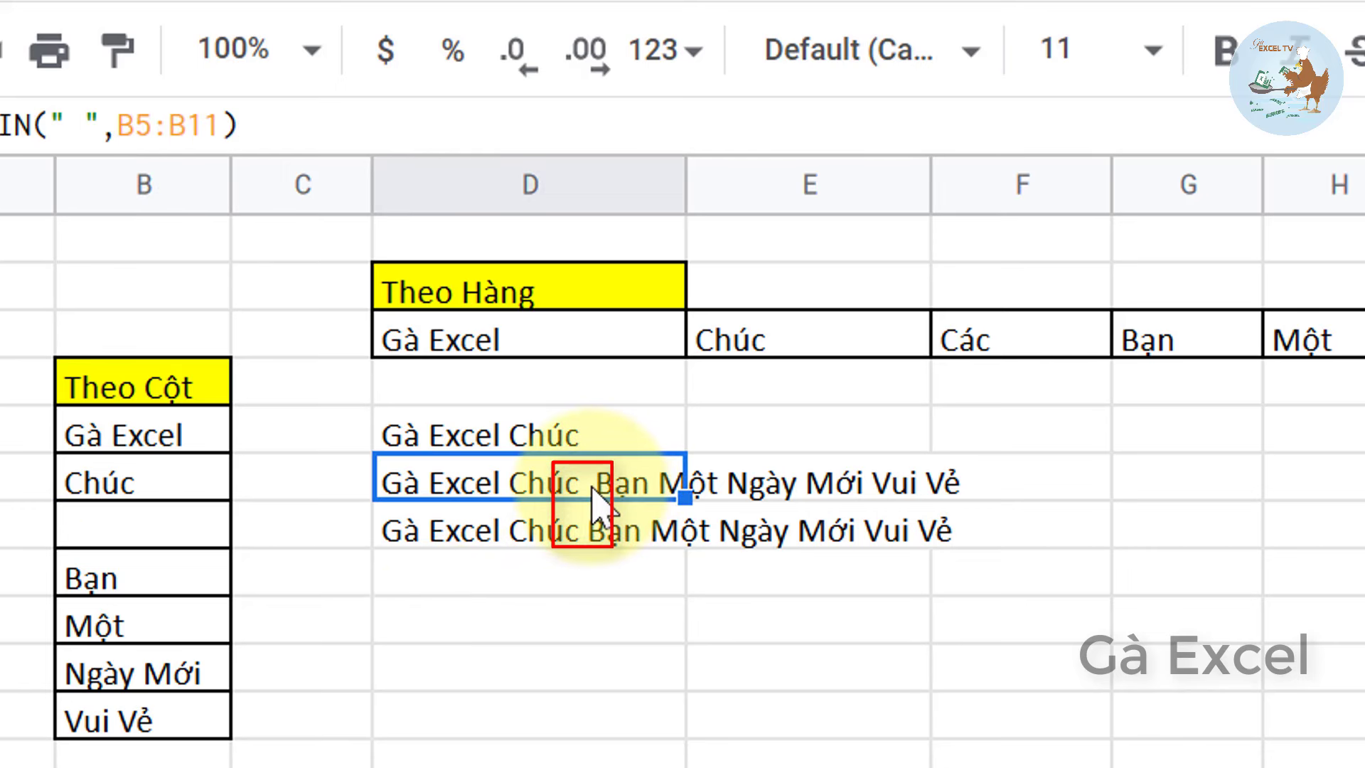
left_click(599, 544)
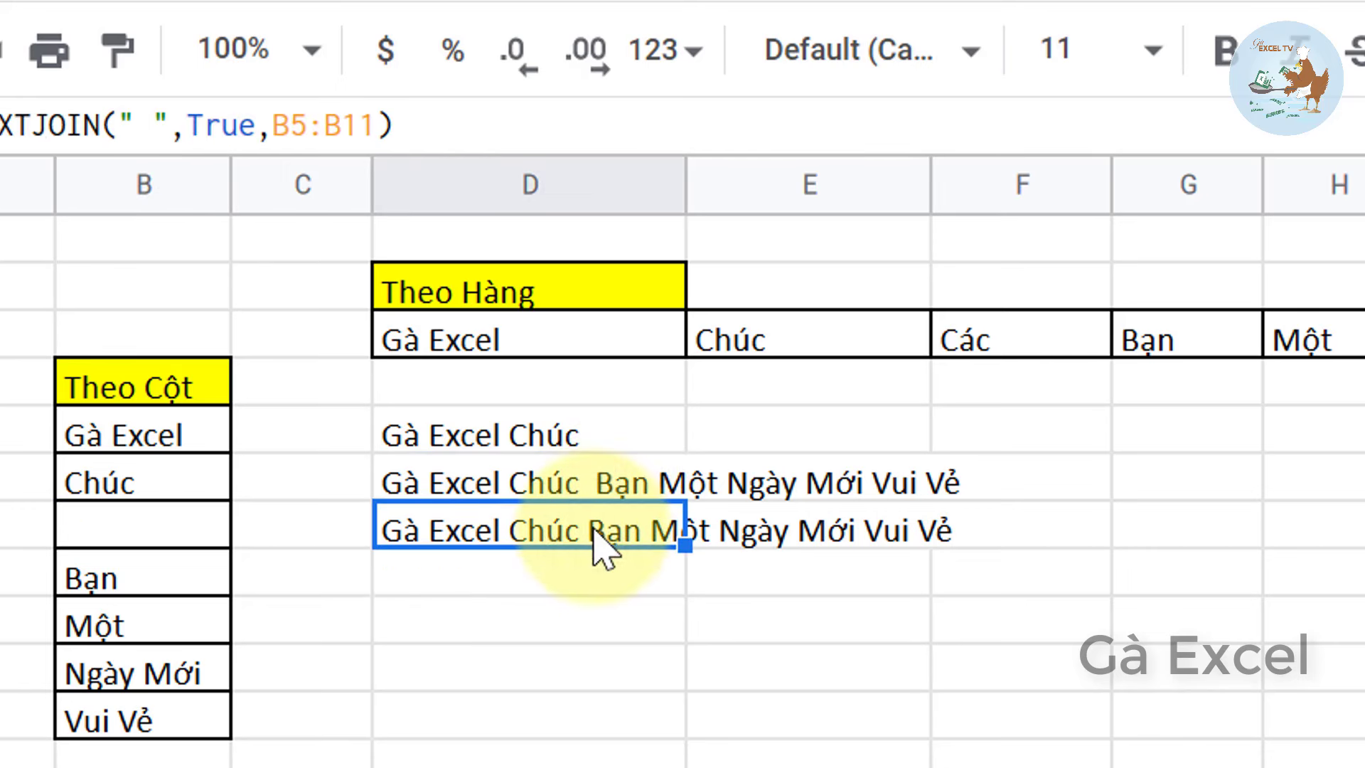
left_click(151, 594)
key("Delete")
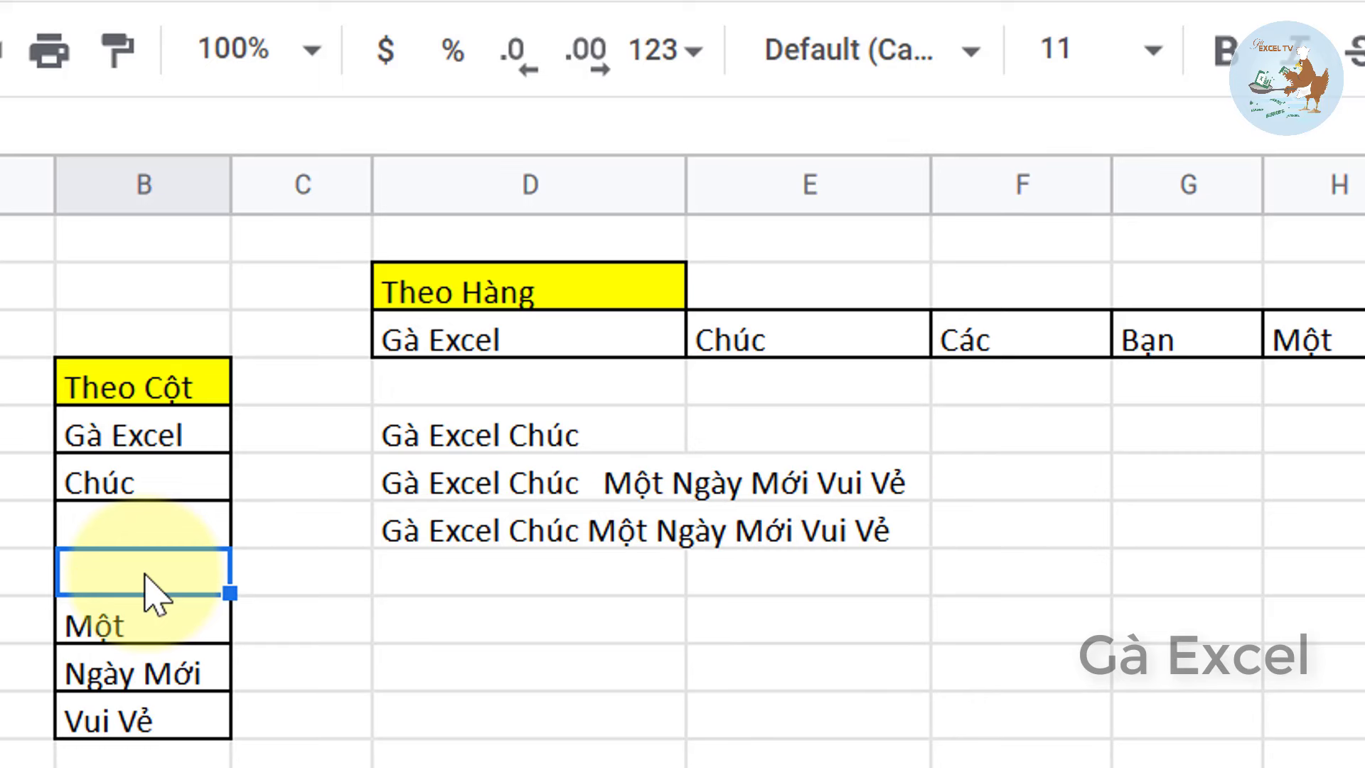
left_click(143, 629)
key("Delete")
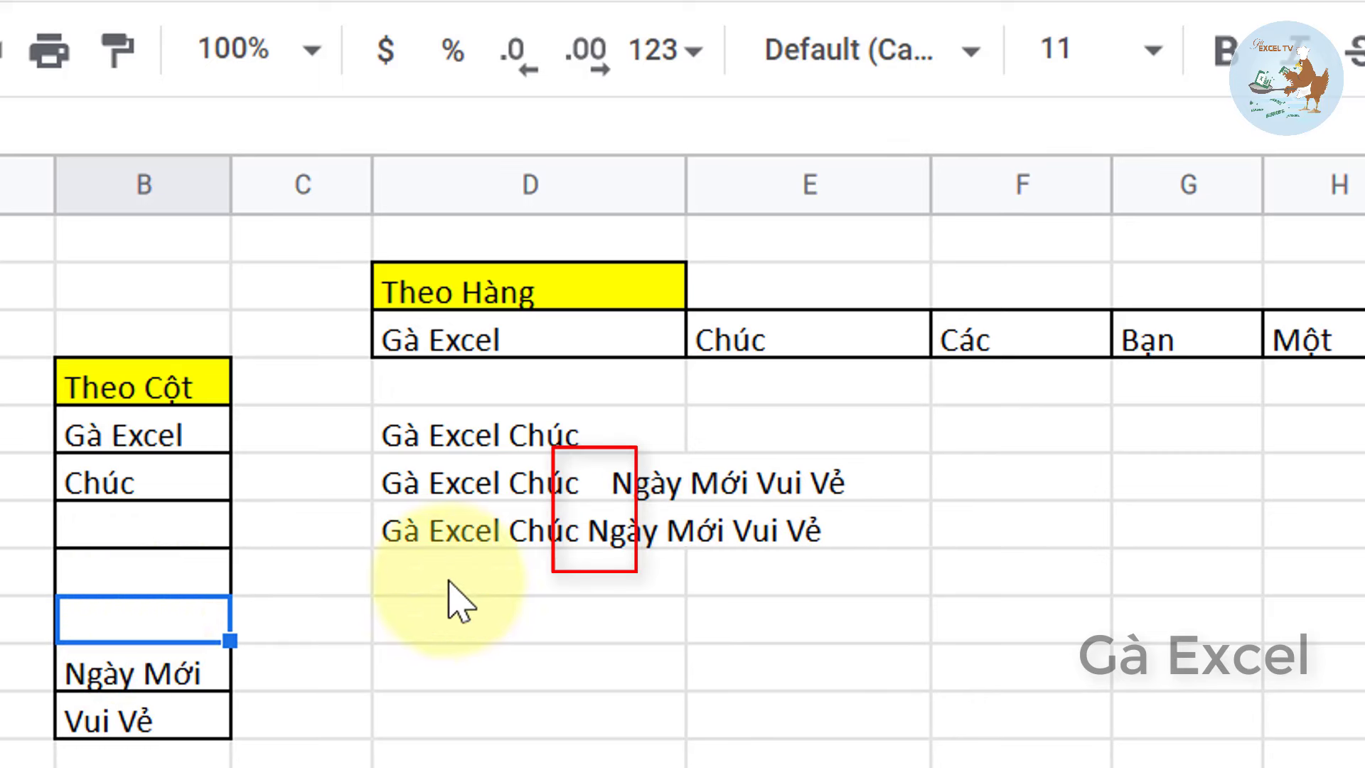
left_click(451, 488)
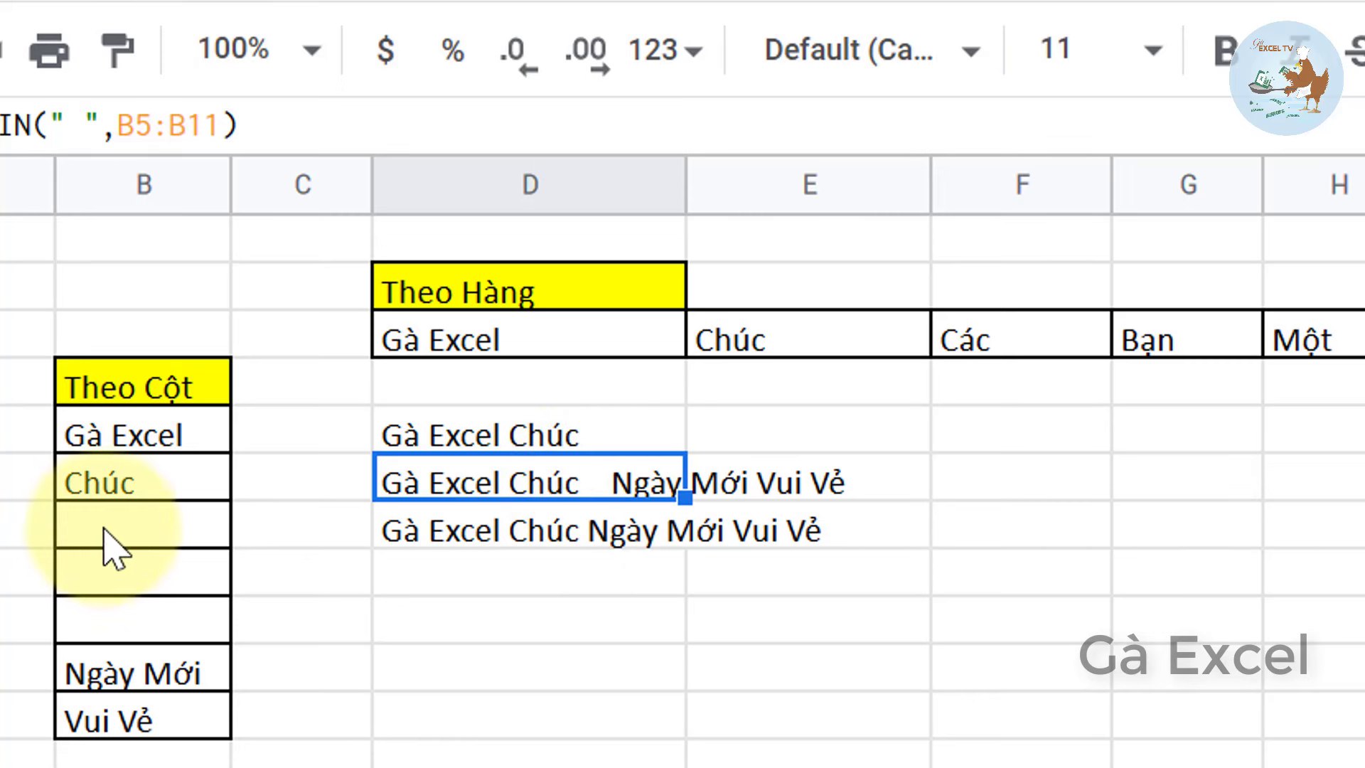
left_click(463, 548)
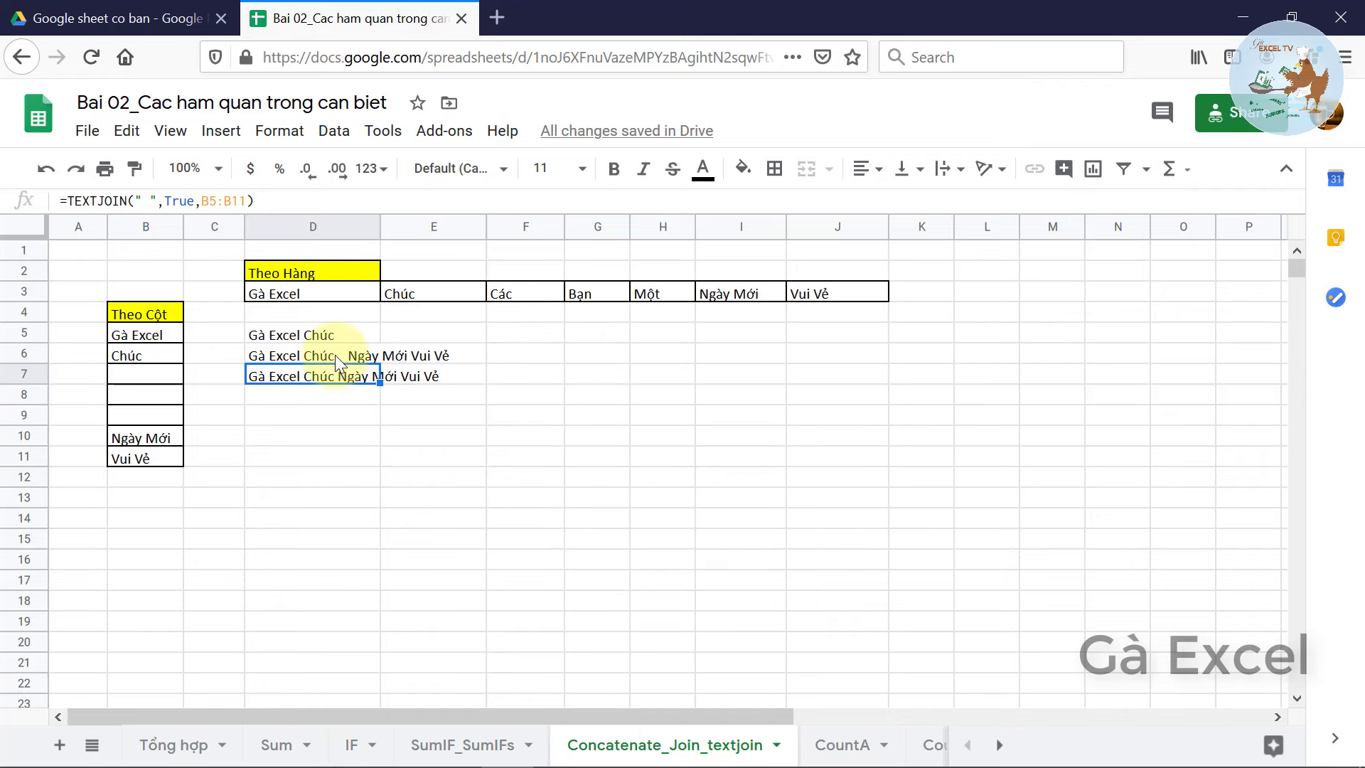
- Switch to the CountA sheet and review the employee names and subject score columns
left_click(841, 744)
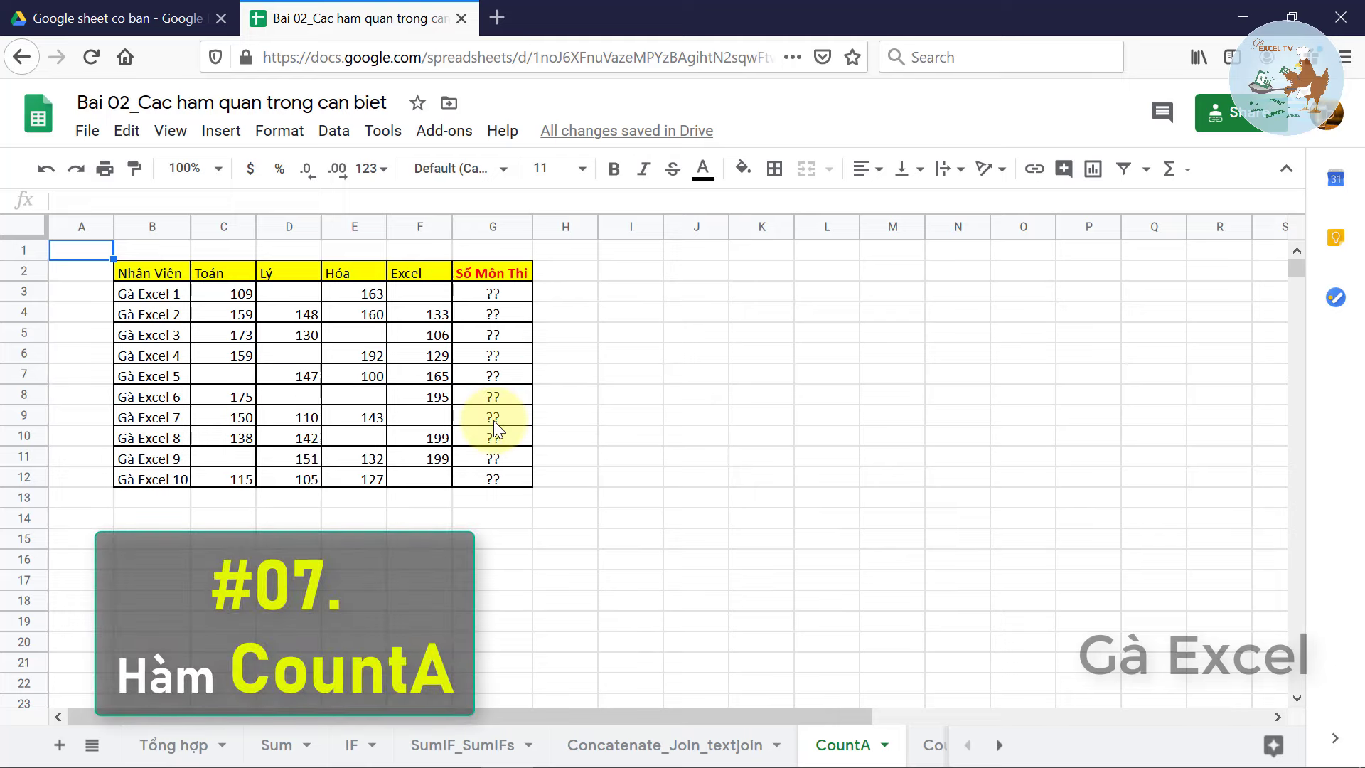
left_click(167, 293)
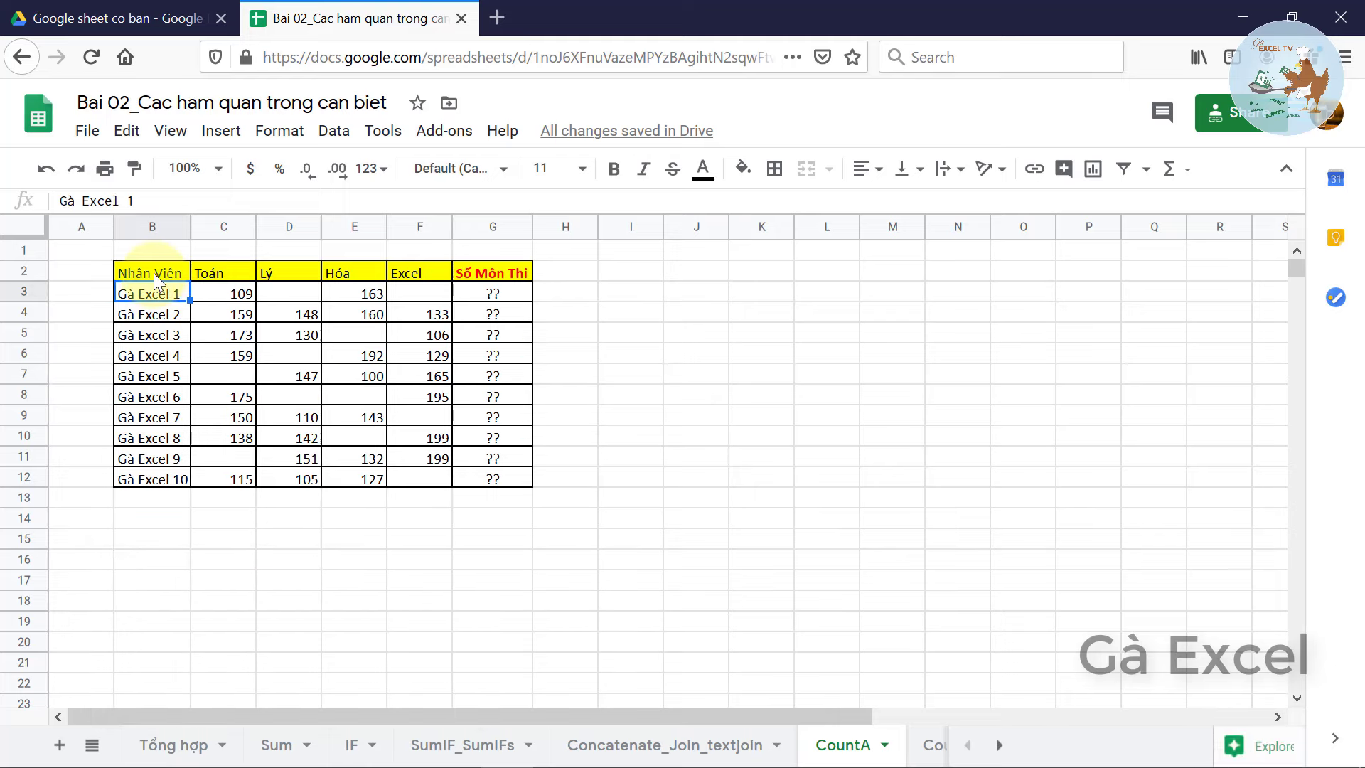
left_click(153, 273)
left_click(215, 273)
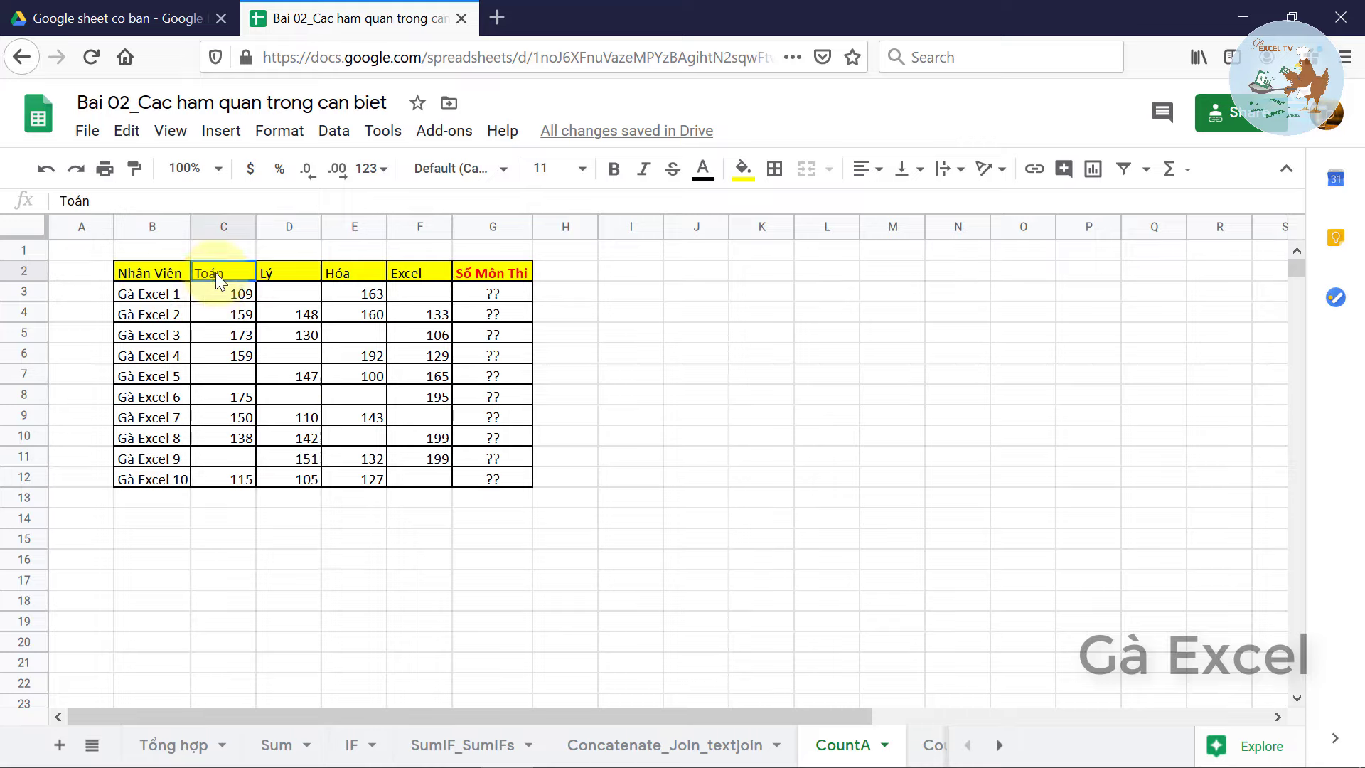
left_click_drag(231, 270, 376, 270)
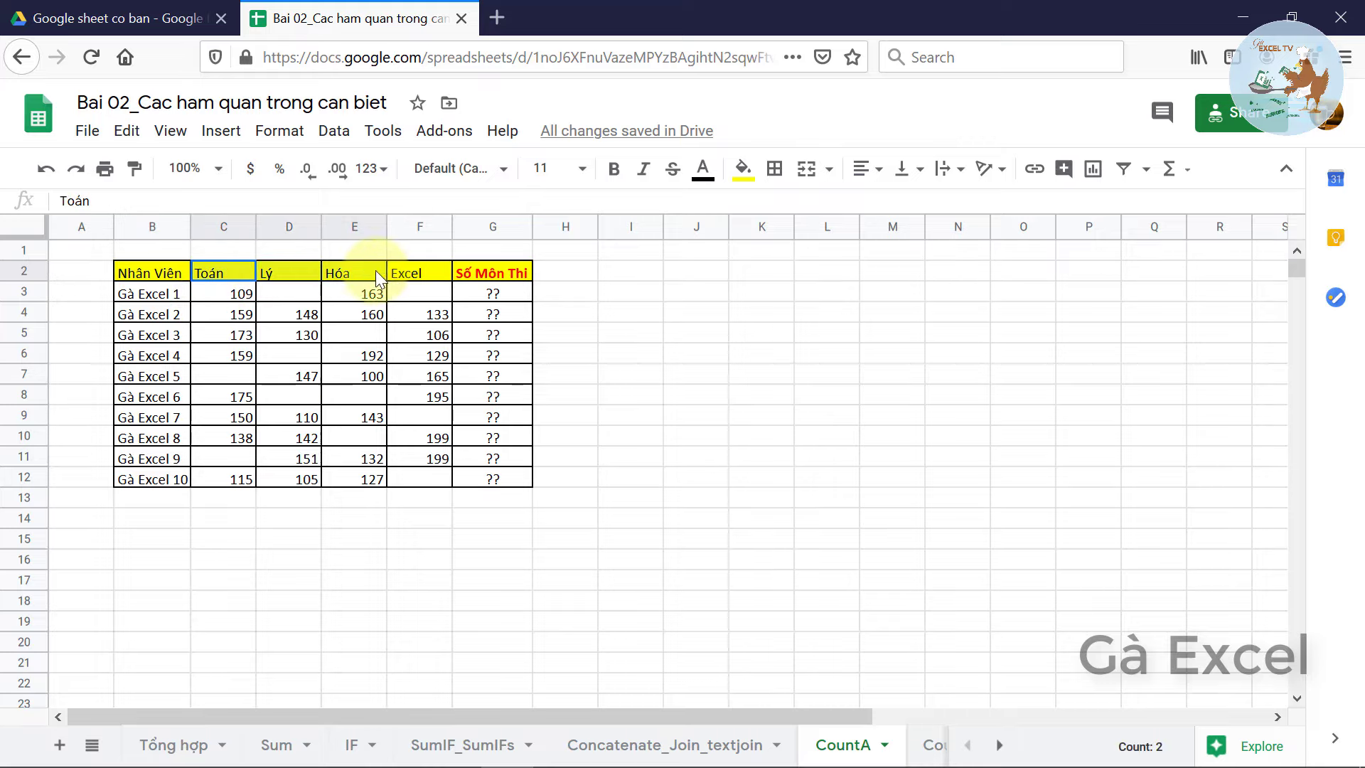
left_click(416, 270)
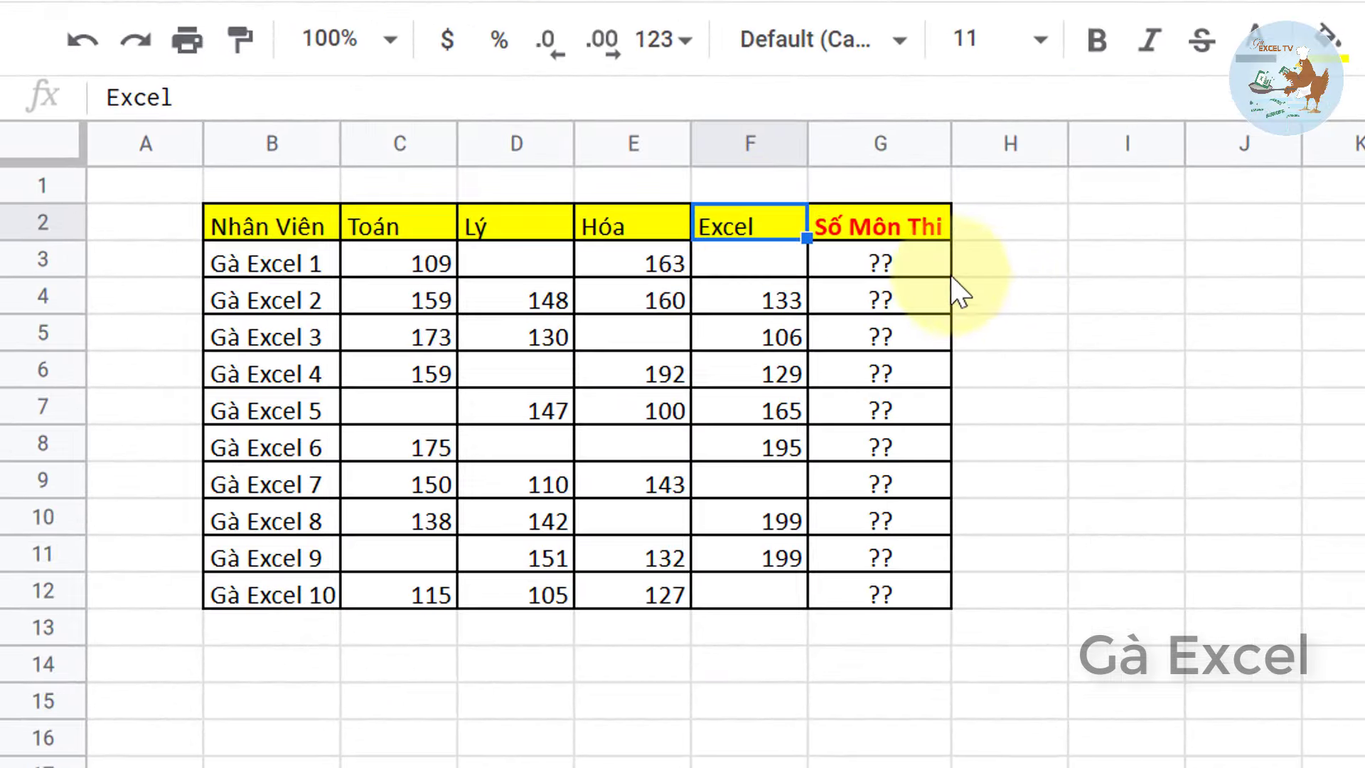
- Enter =COUNTA(C3:F3) in G3 to count the first employee's exams
left_click(892, 274)
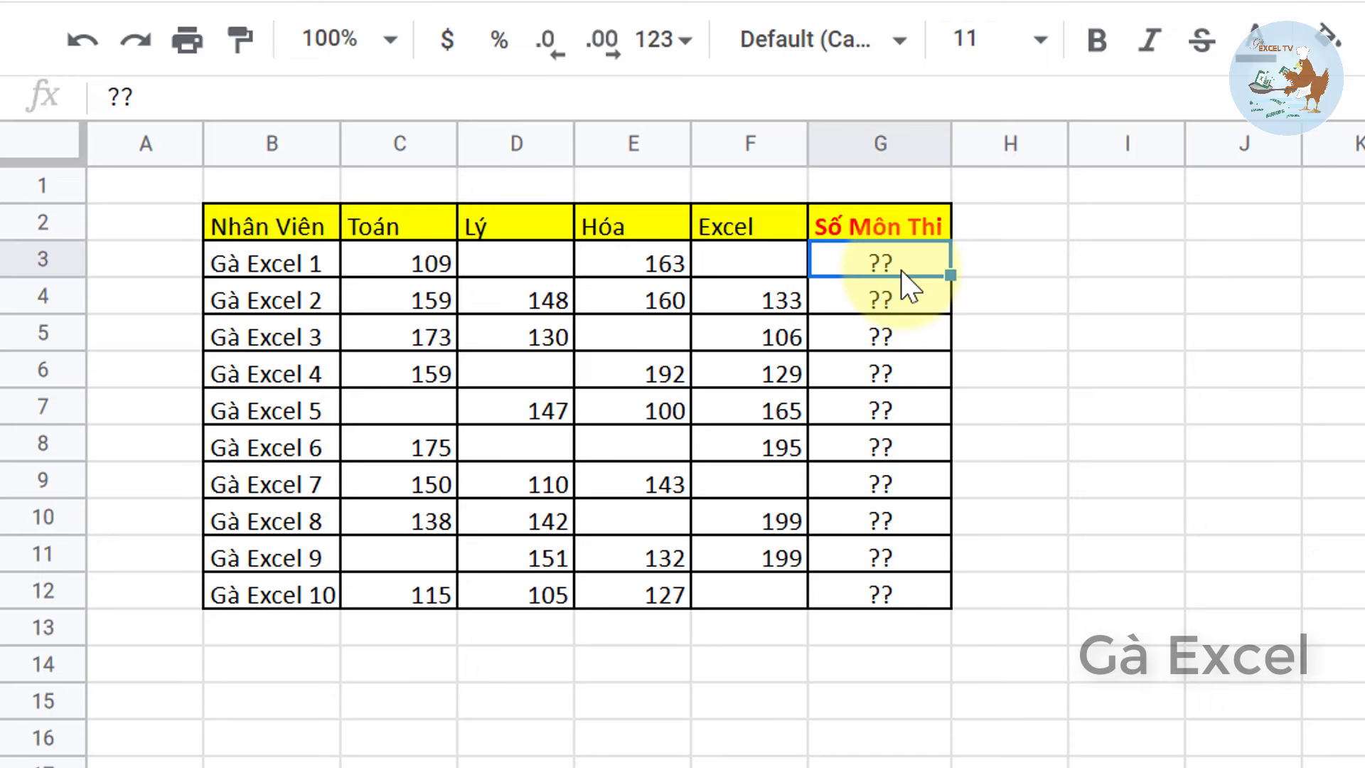
type("=co")
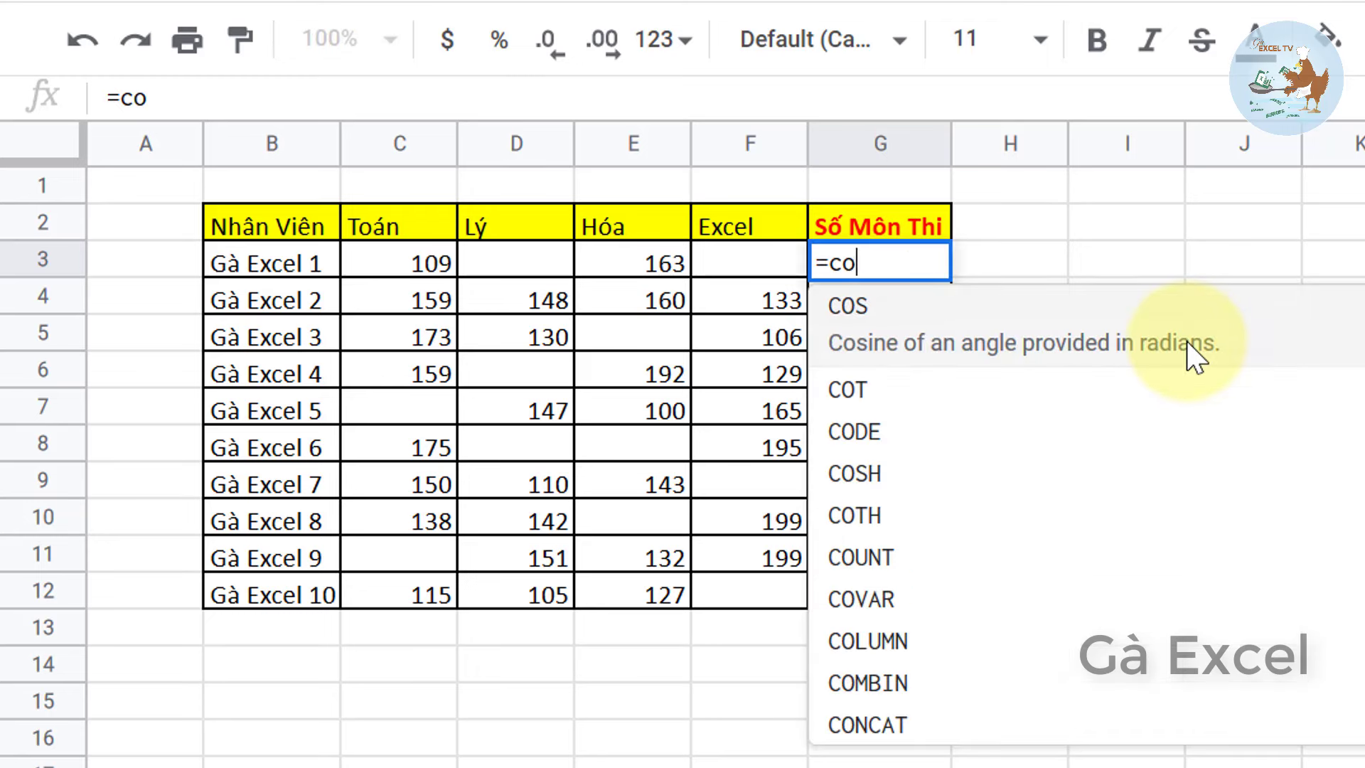
type("un")
key("Down")
key("Tab")
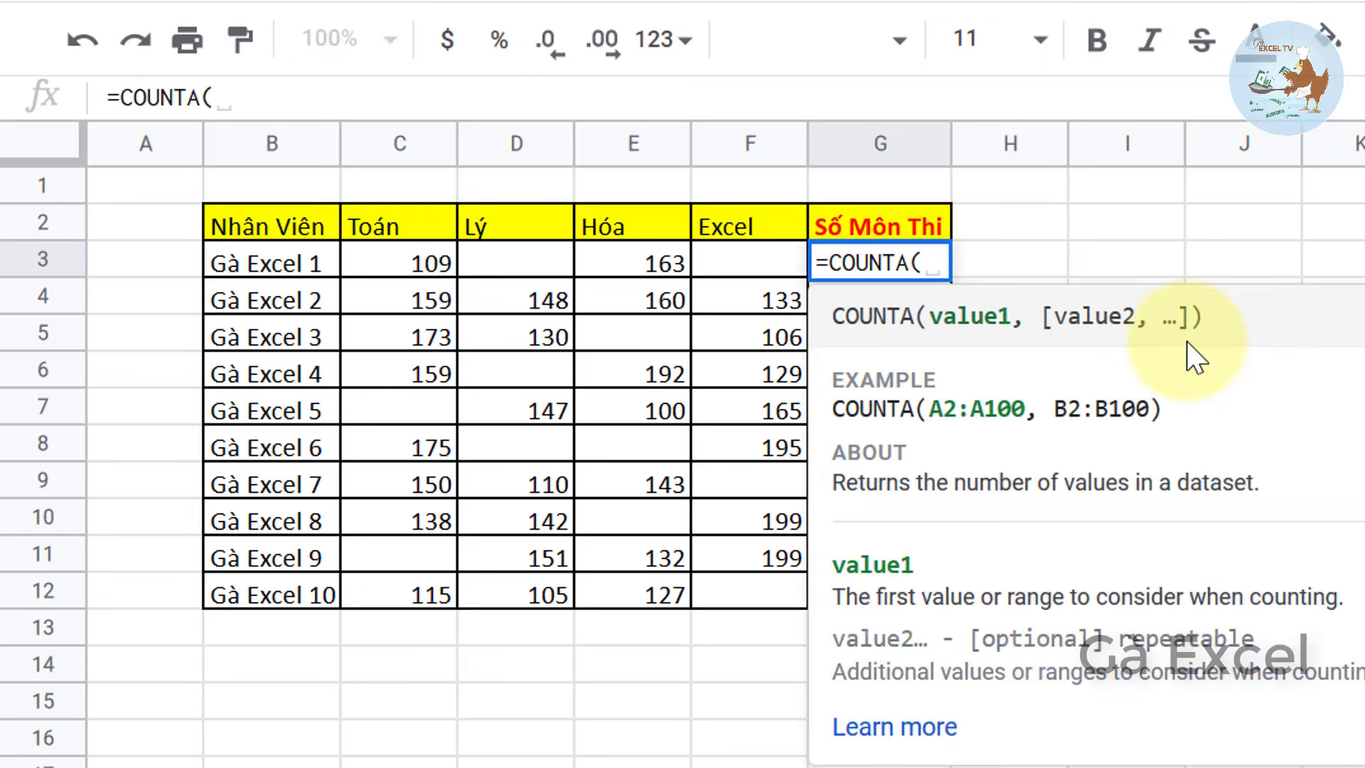
left_click_drag(413, 264, 731, 266)
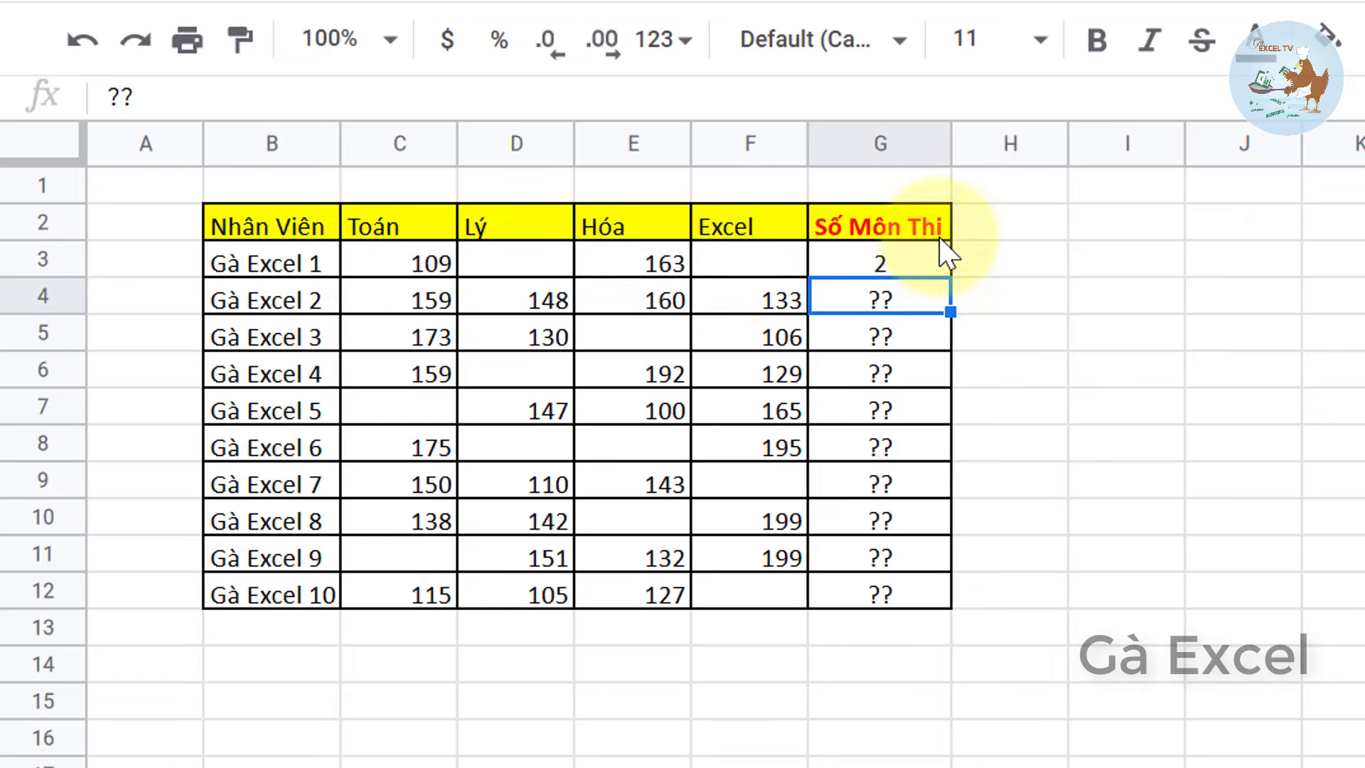
left_click(924, 268)
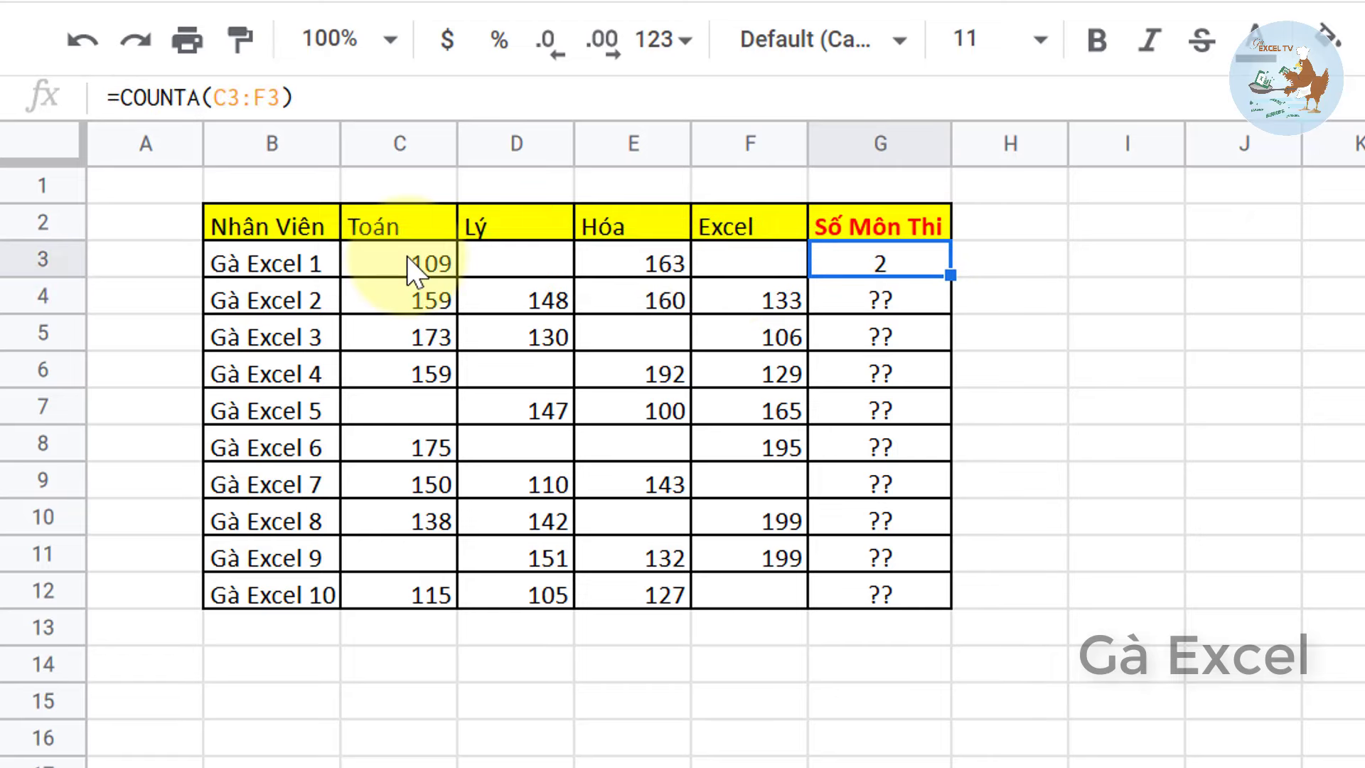
- Fill the G3 exam-count formula down to G12, check results, then go to CountIF_CountIFs
left_click(419, 272)
left_click(640, 270)
left_click(924, 270)
left_click_drag(950, 275, 954, 606)
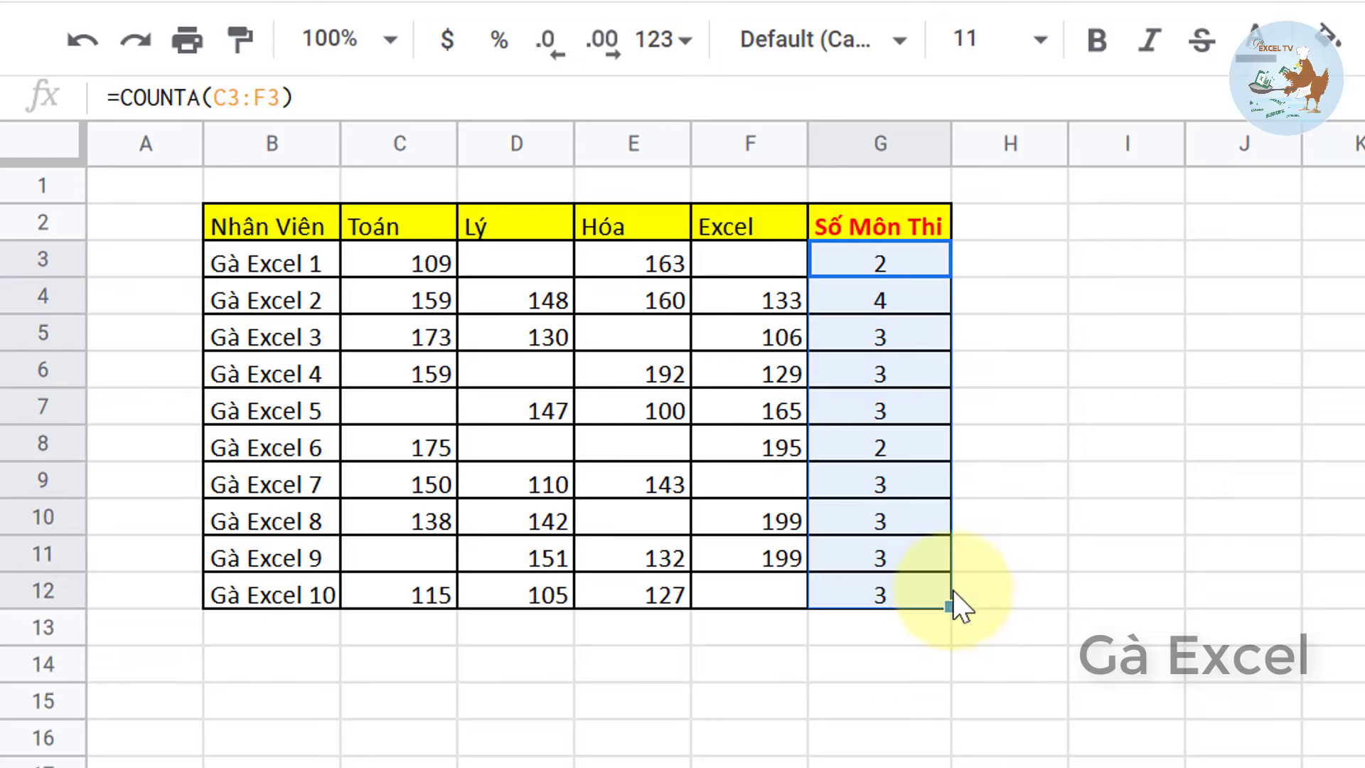
left_click(892, 306)
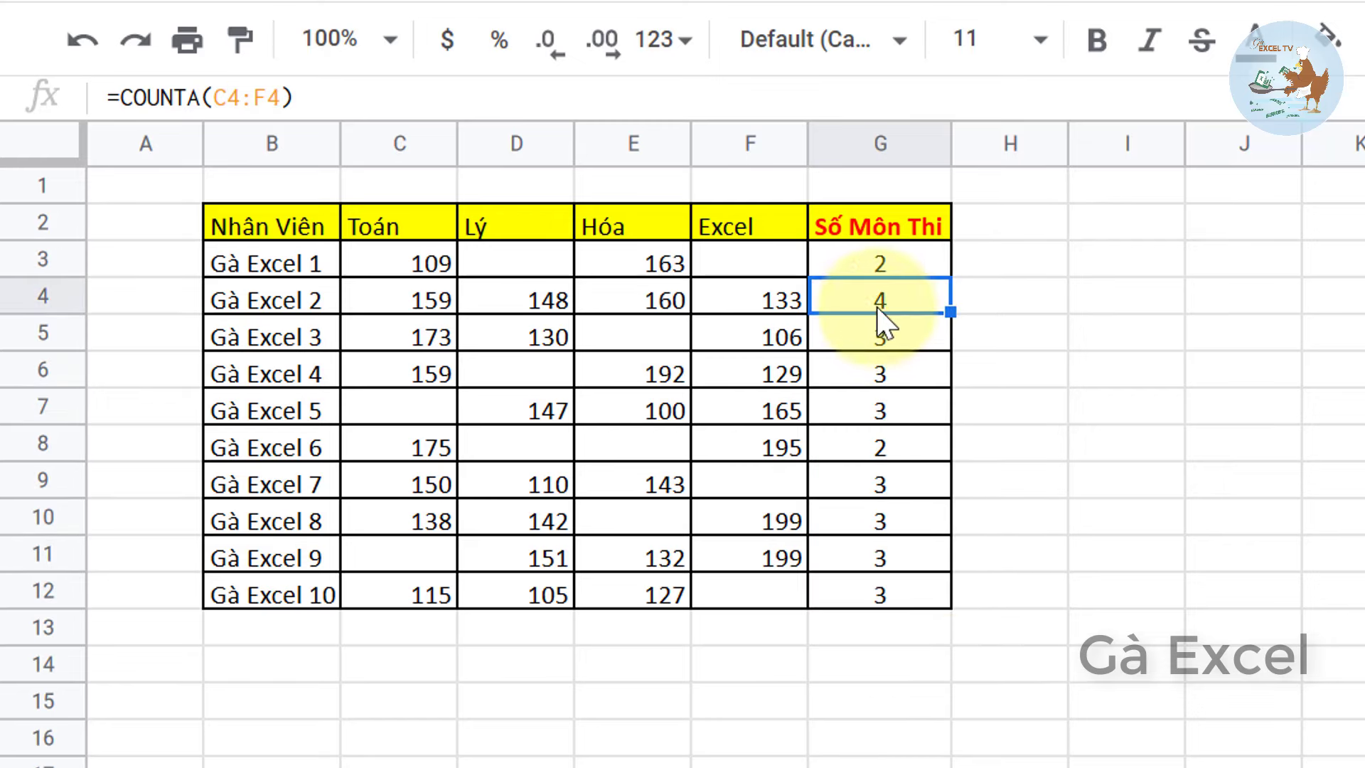
left_click(249, 309)
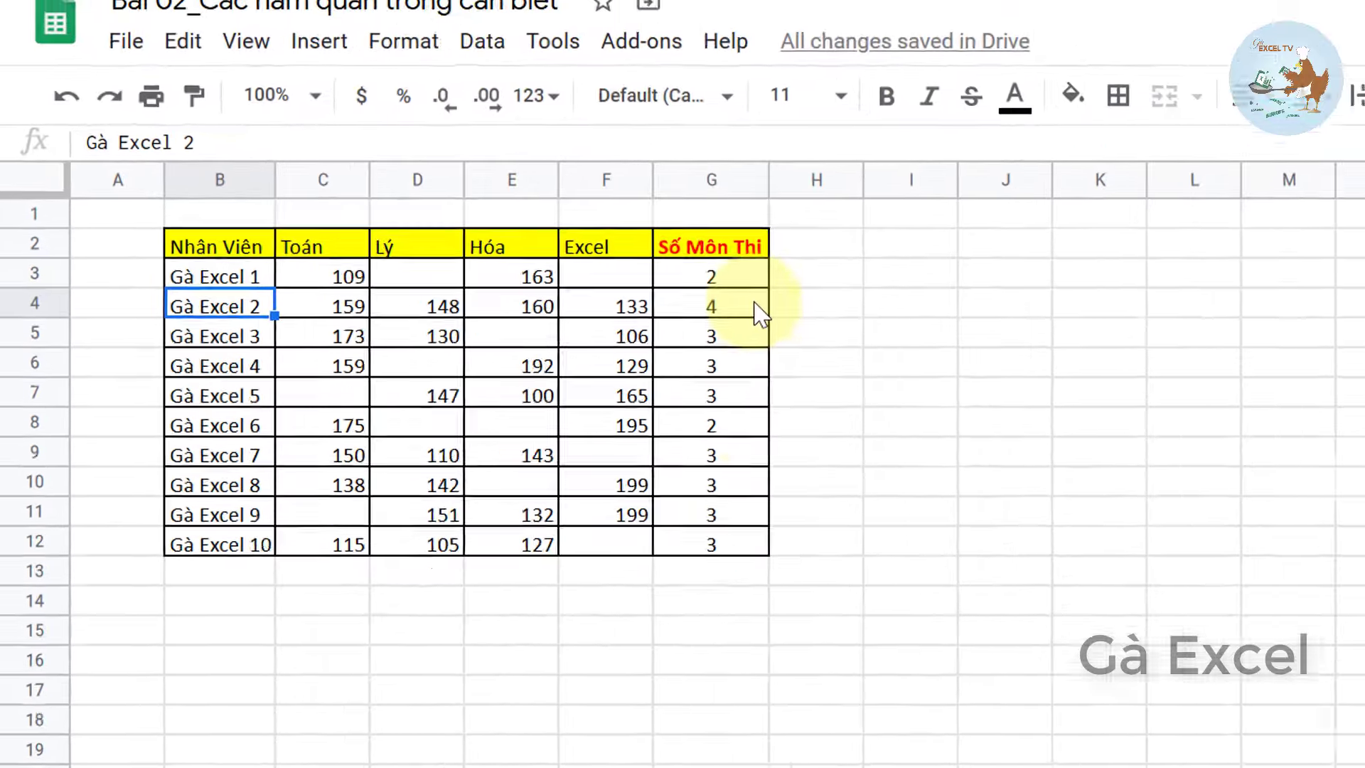
left_click(493, 314)
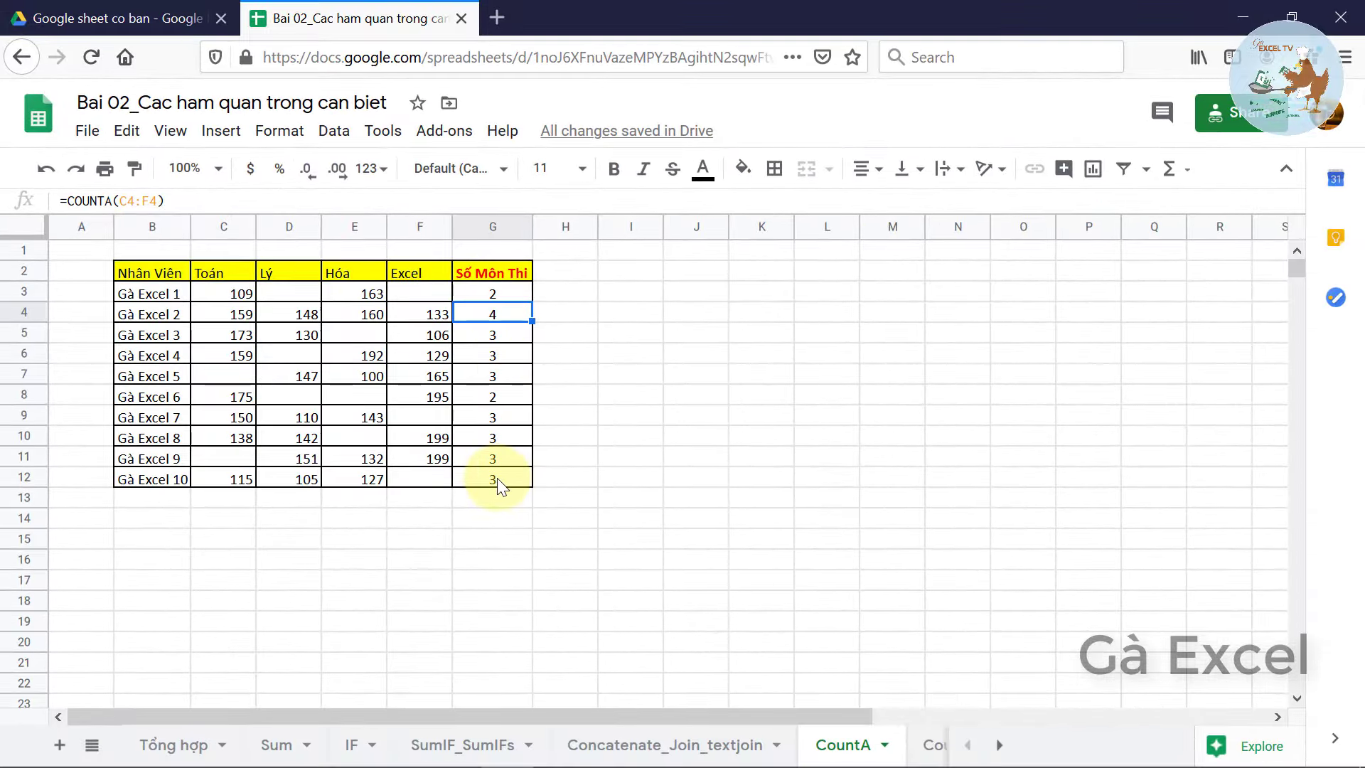
left_click(501, 356)
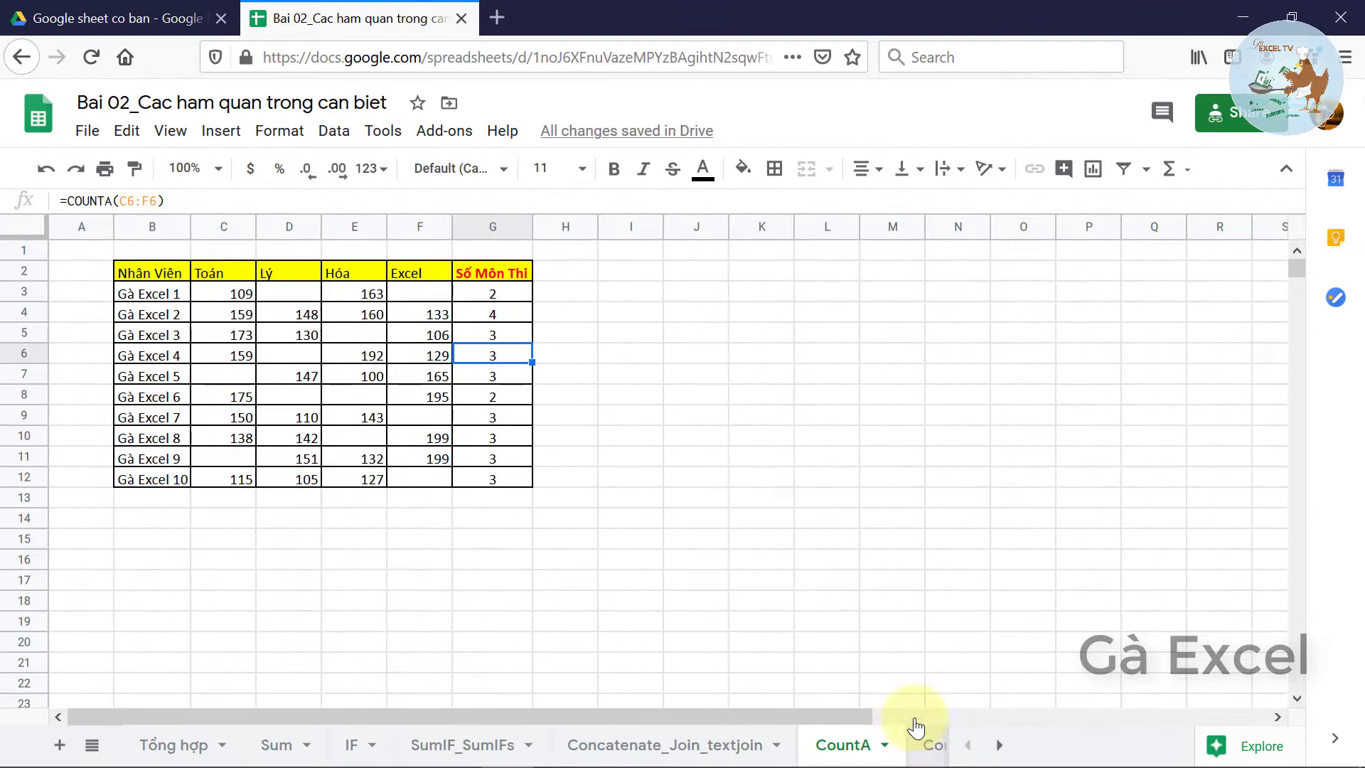
left_click(922, 745)
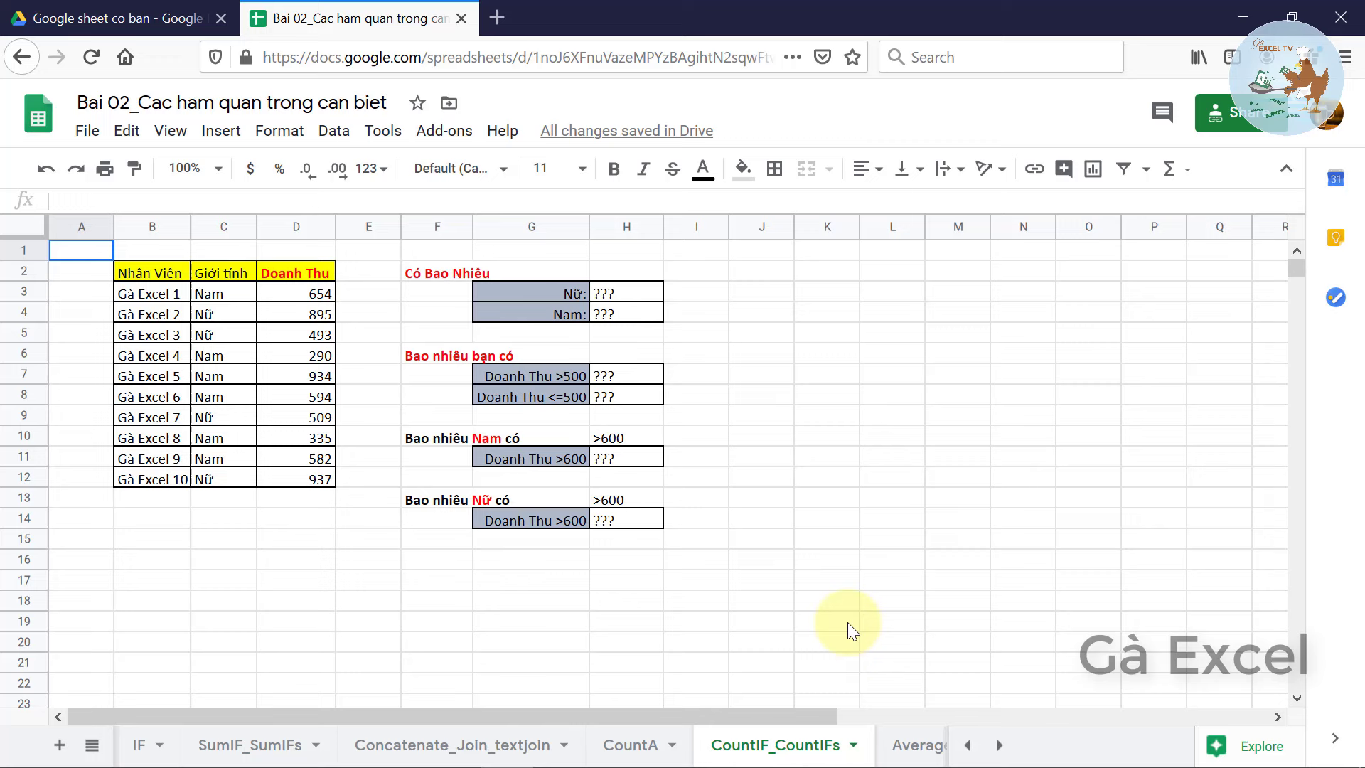
- Review the Nhân Viên, Giới tính and Doanh Thu columns, then select H3 for the Nữ count
left_click(160, 272)
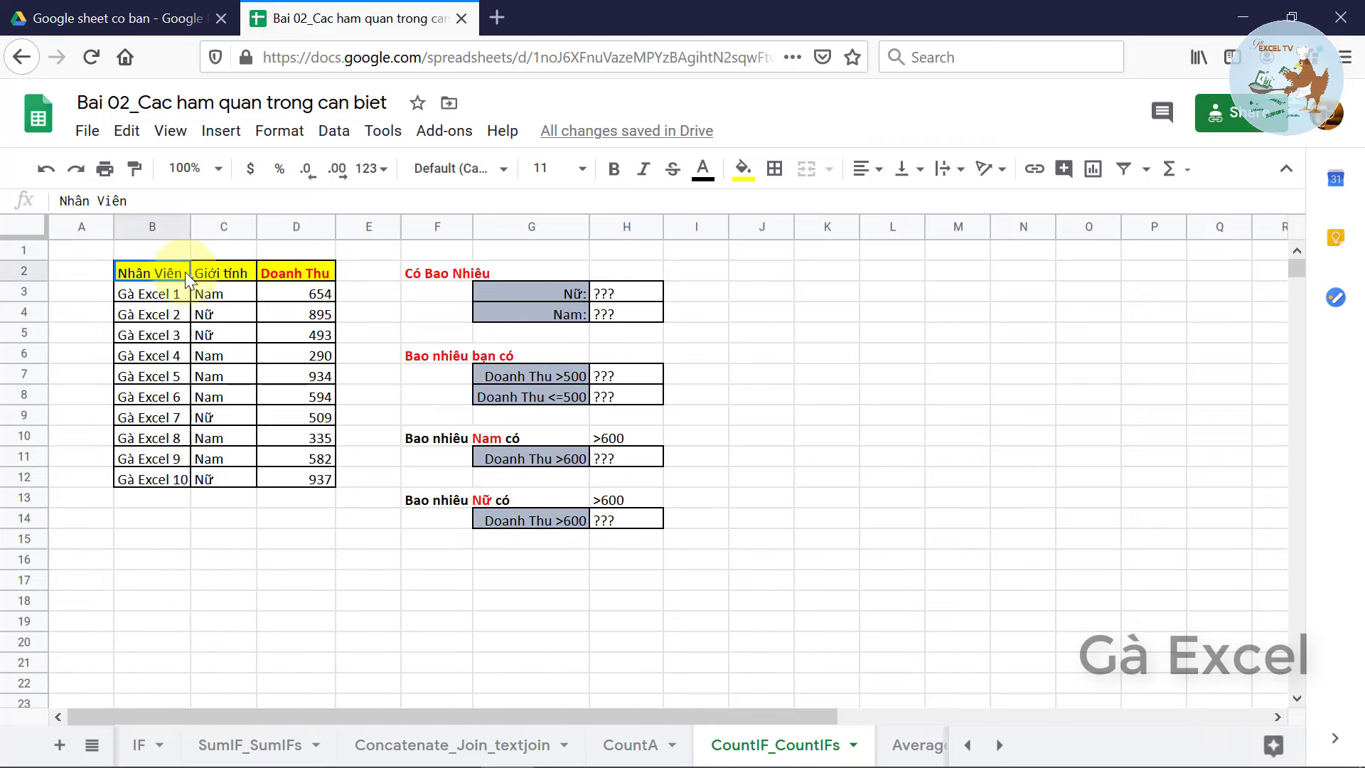
left_click(231, 272)
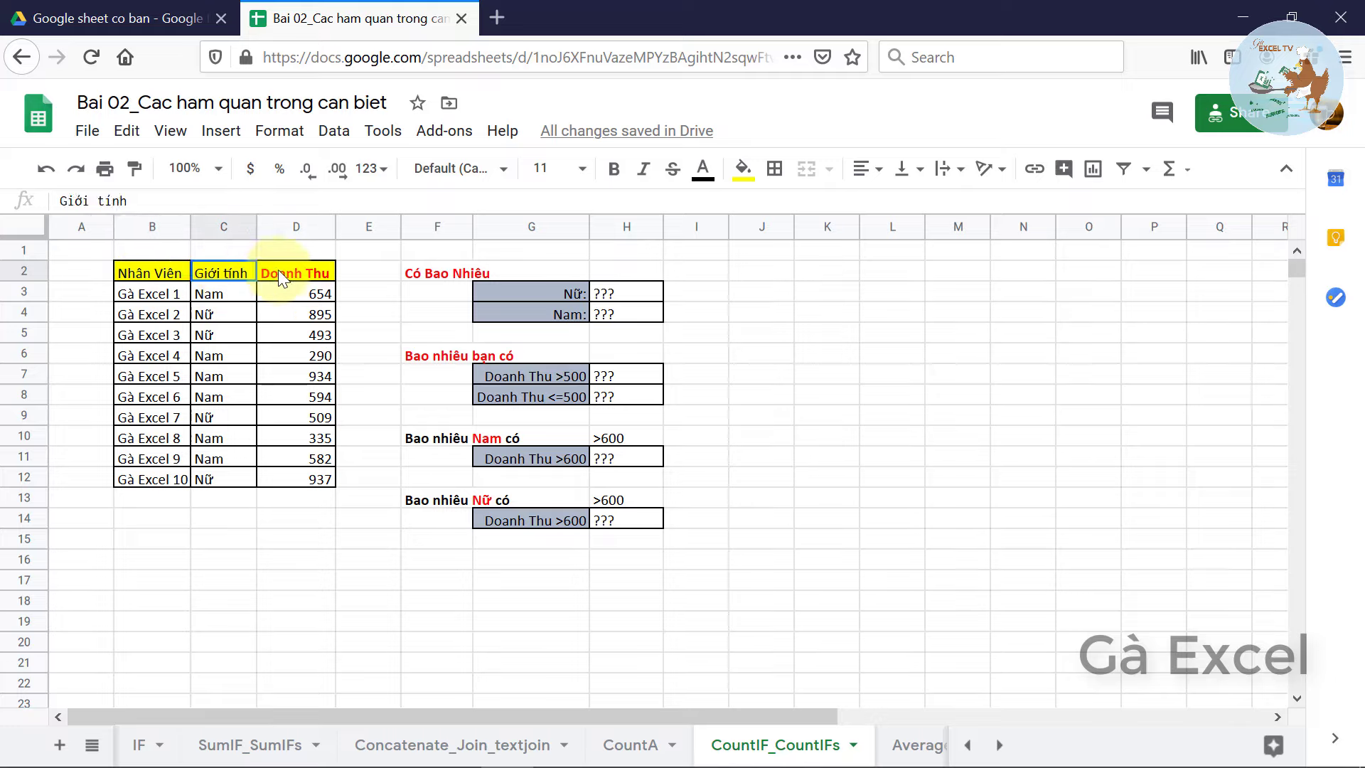
left_click(278, 273)
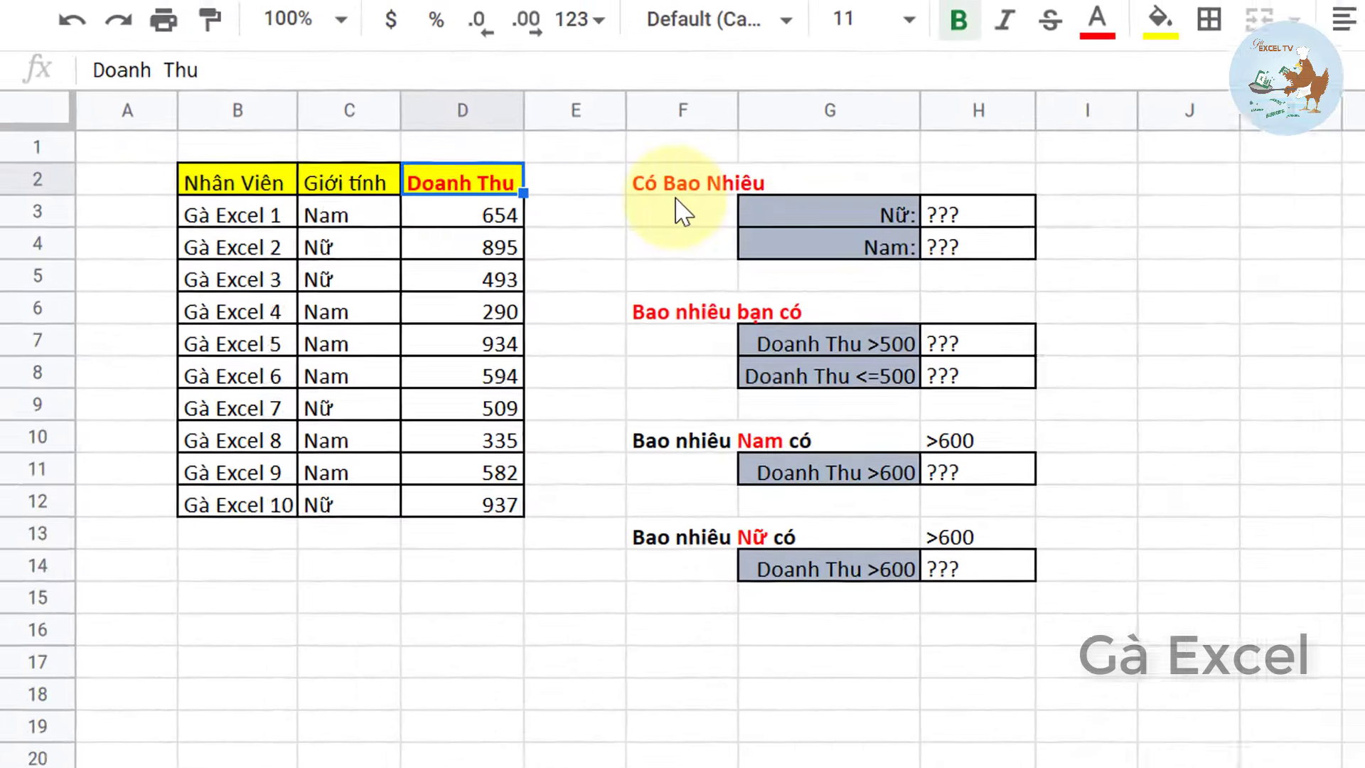
left_click(427, 275)
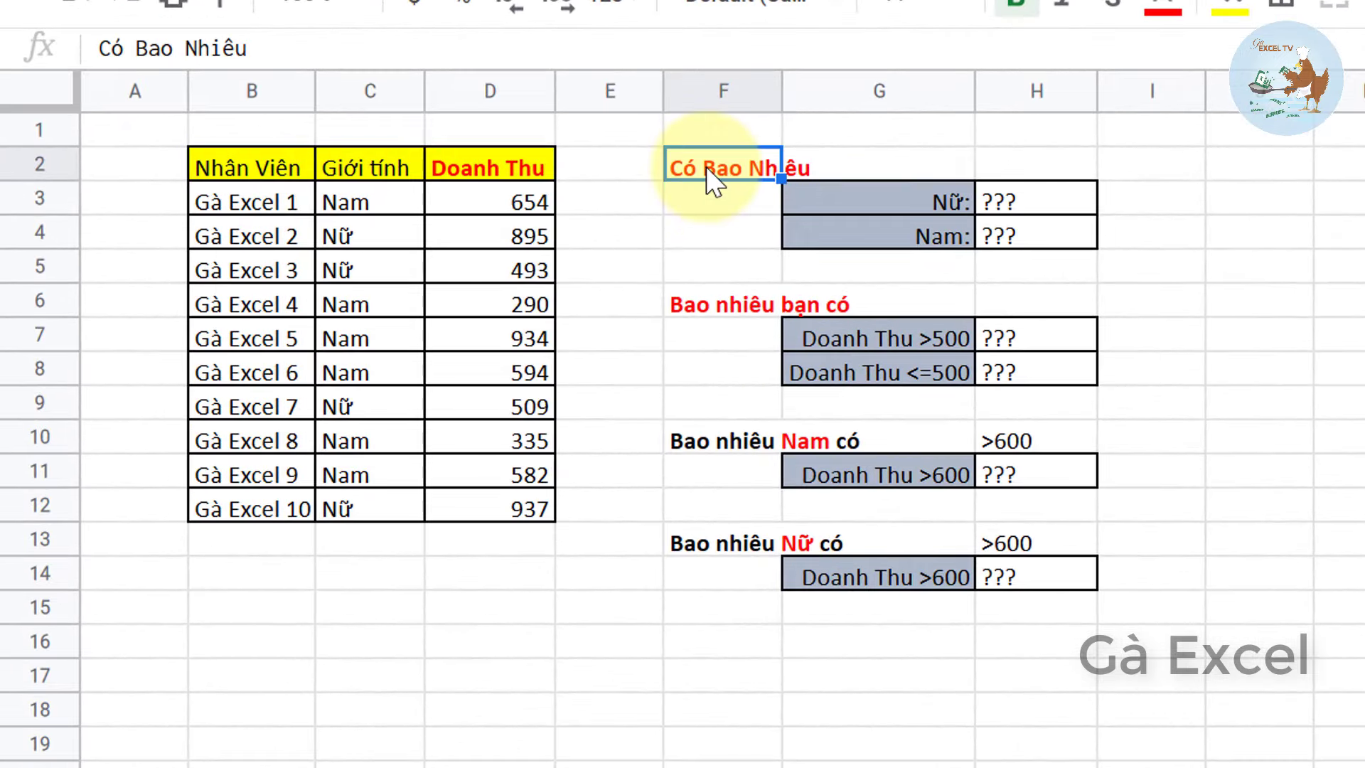
left_click(911, 202)
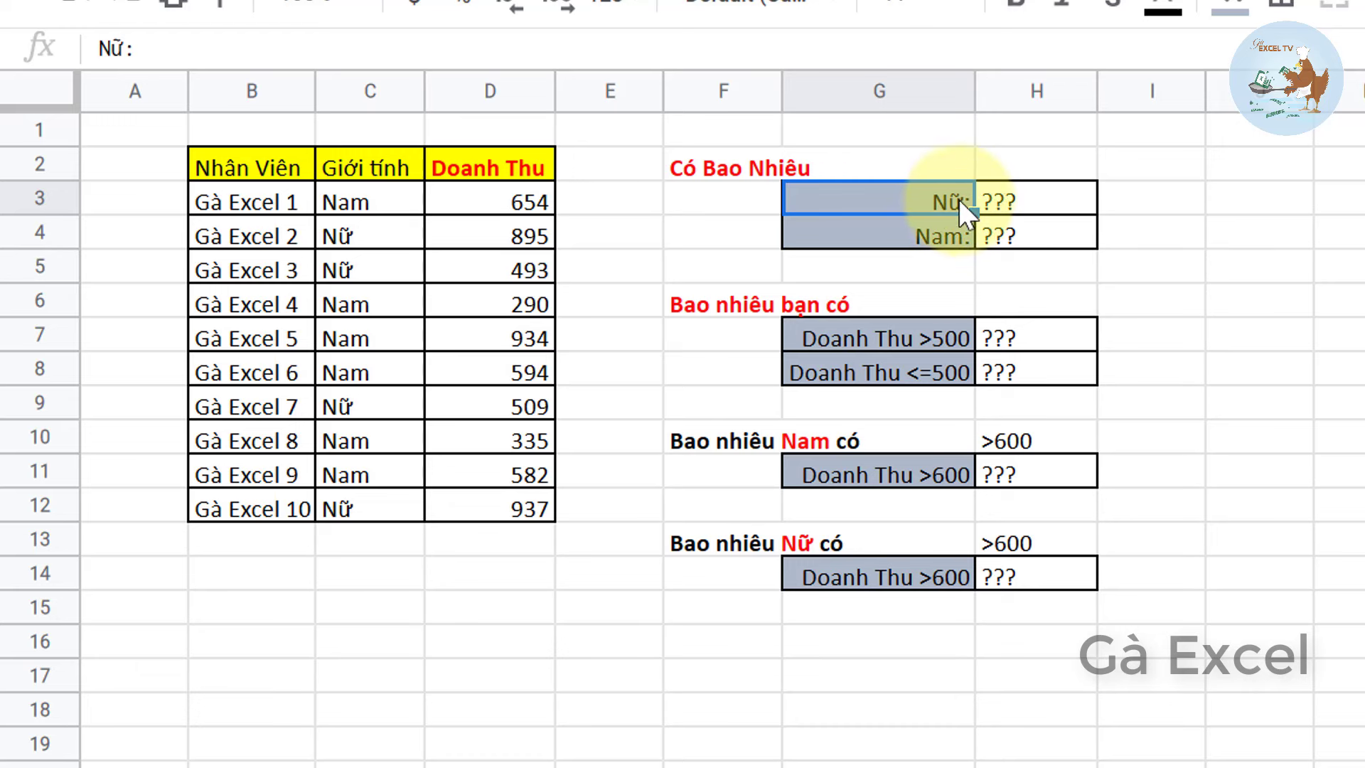
left_click(1031, 203)
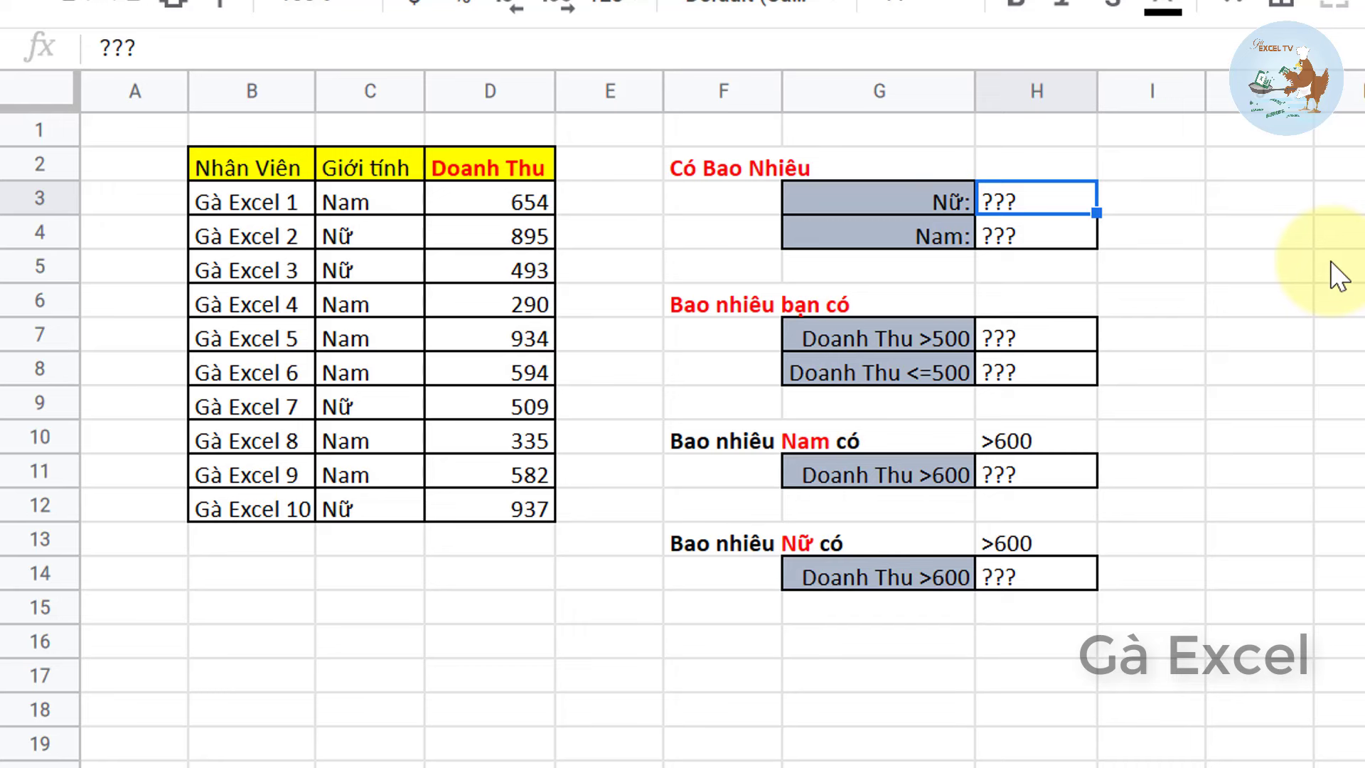
- Enter =COUNTIF(C2:C12,"Nữ") in H3 to count the 4 female employees
type("=count")
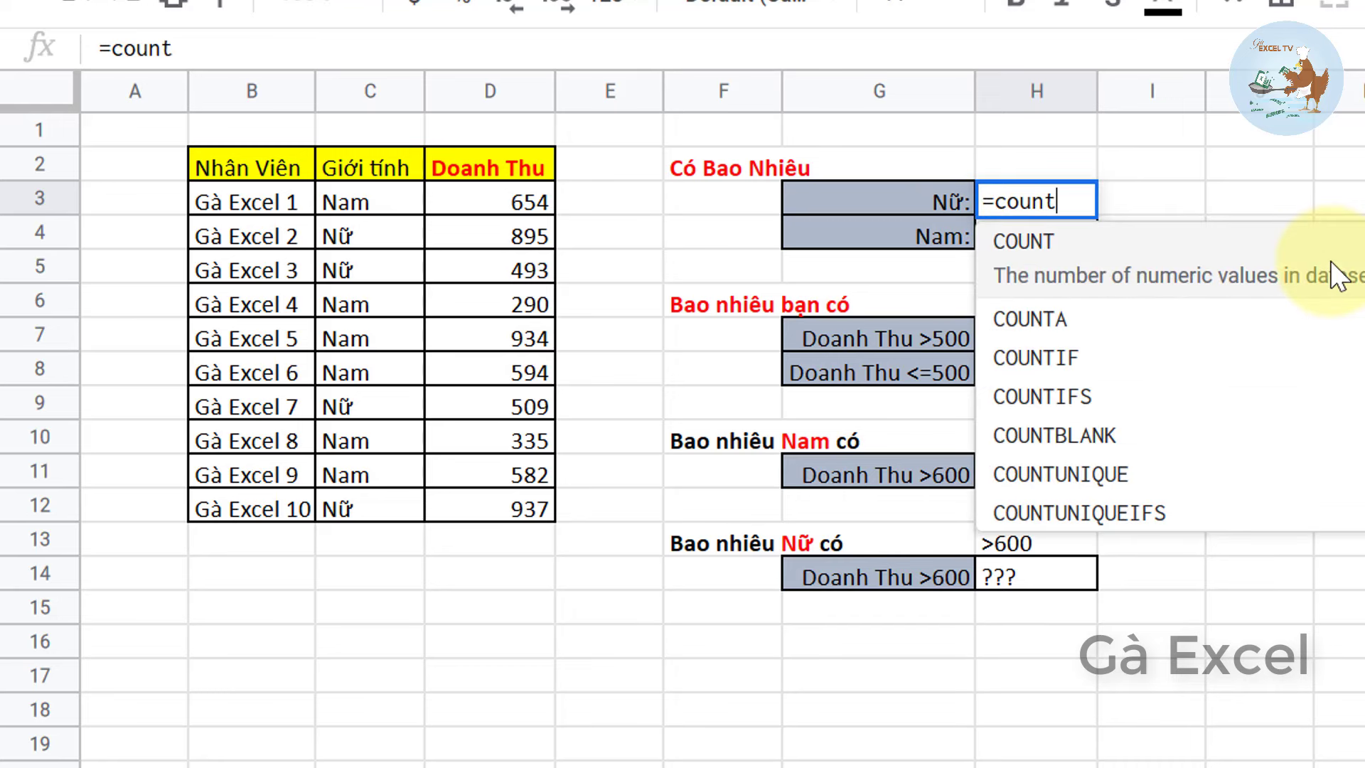
type("if")
left_click(1332, 264)
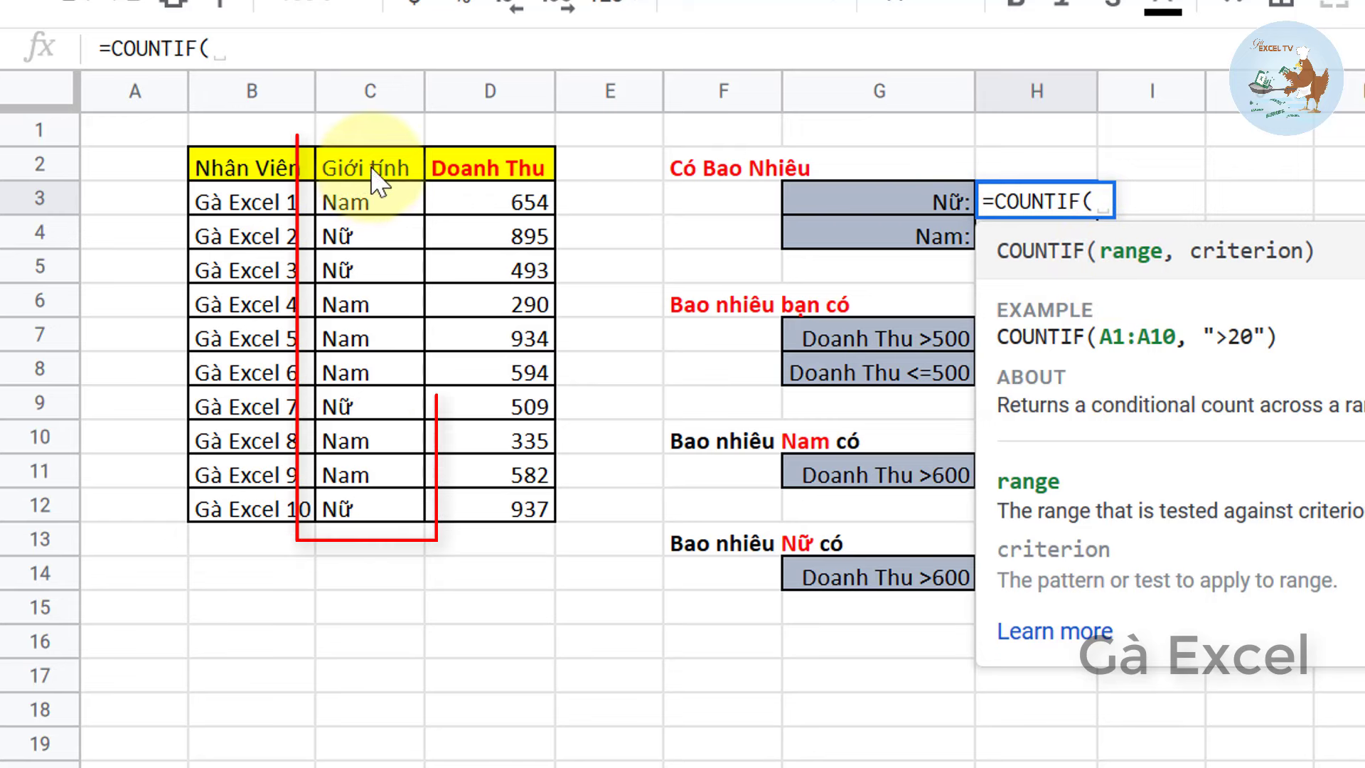
left_click_drag(365, 176, 386, 496)
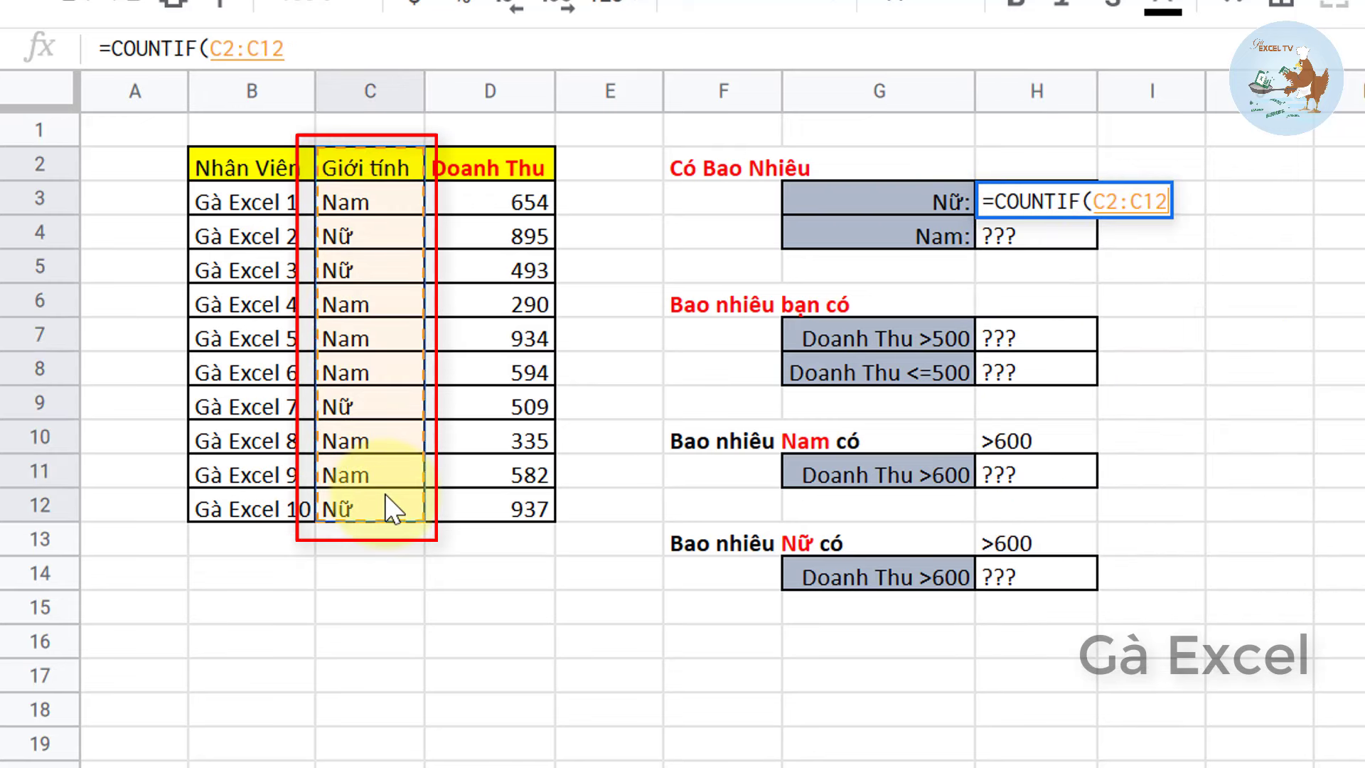
type(",\"")
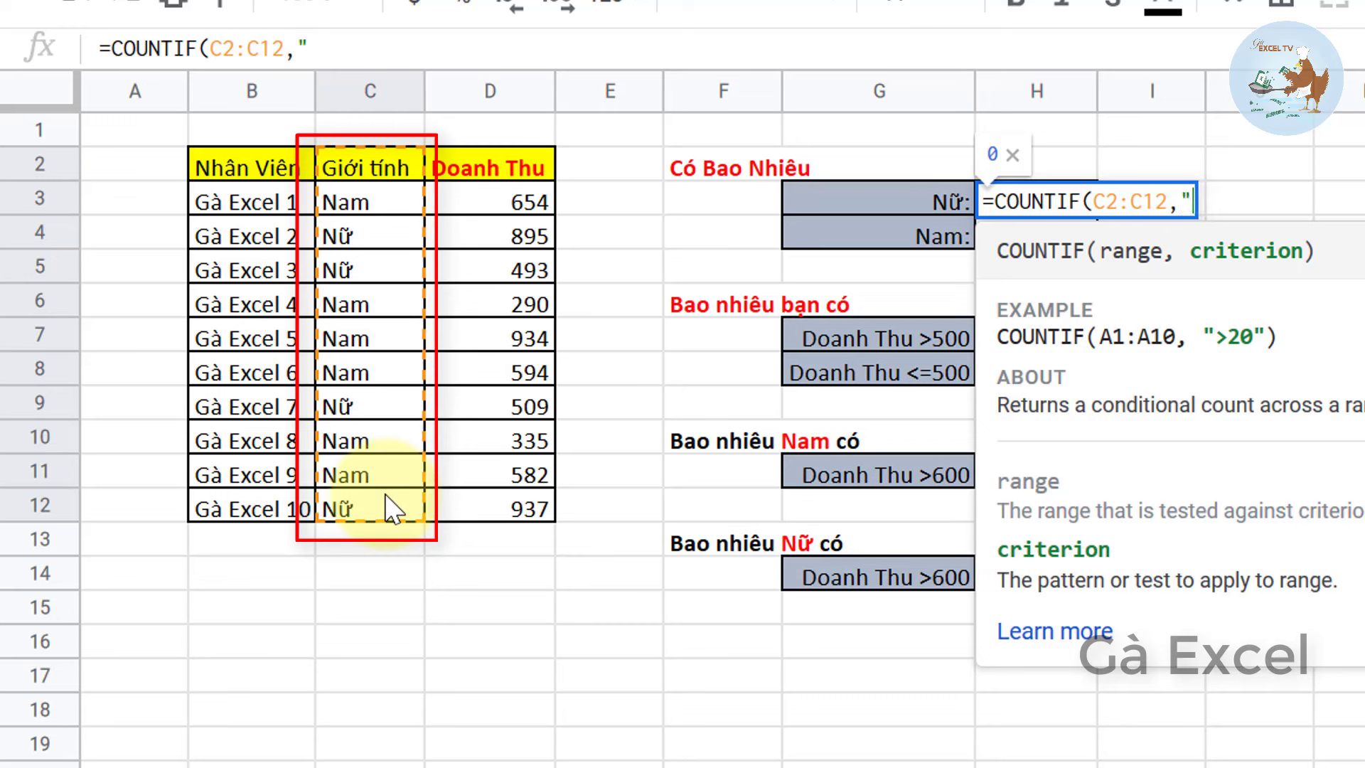
type("Nuwx")
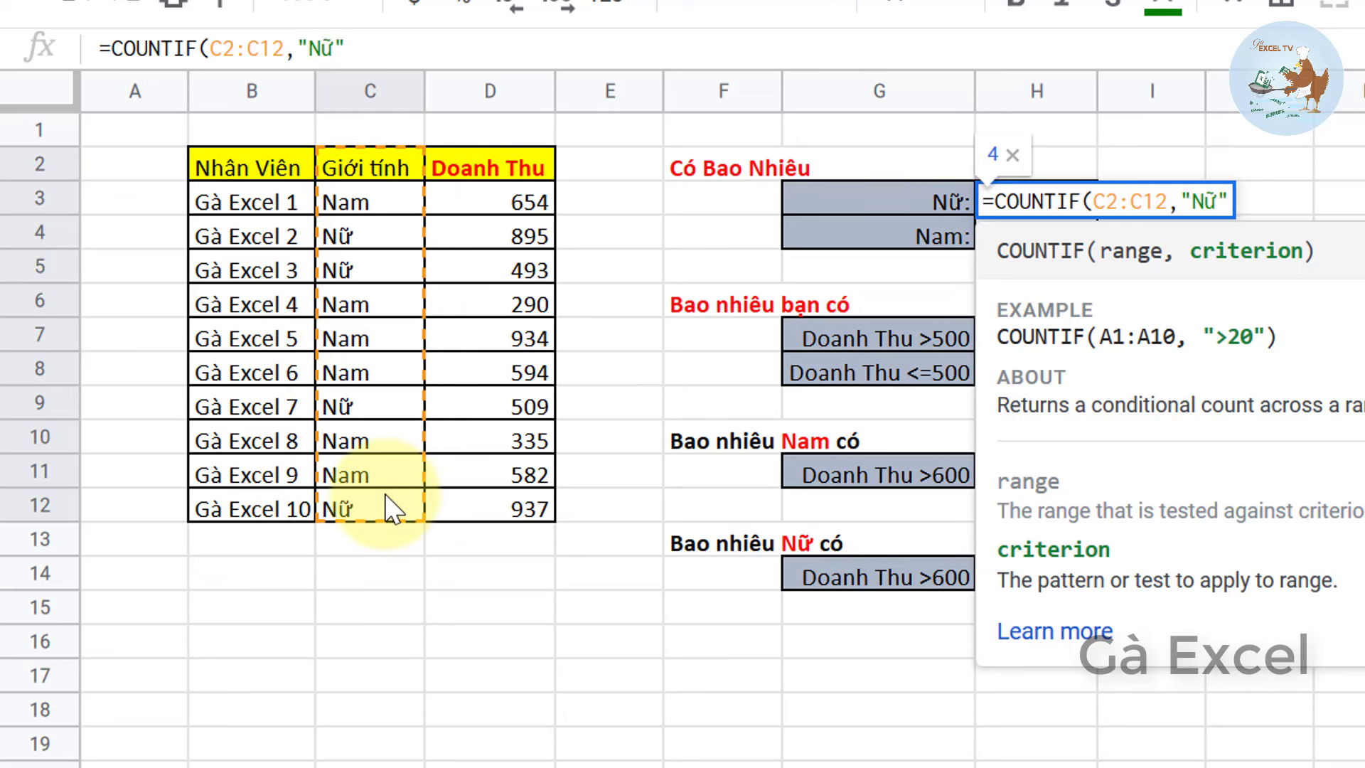
type(")")
key("Return")
key("Up")
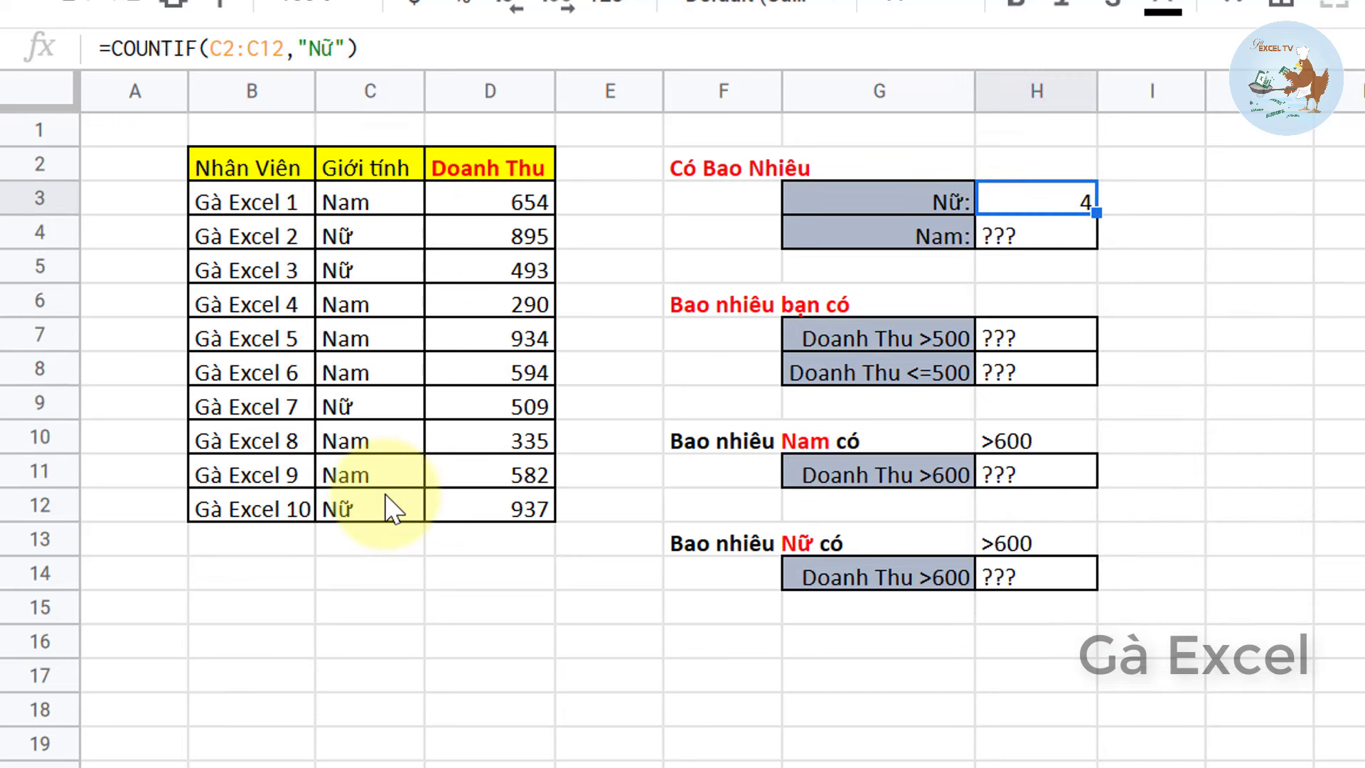
- Enter =COUNTIF(C2:C12,"Nam") in H4 to count the 6 male employees
left_click(1066, 240)
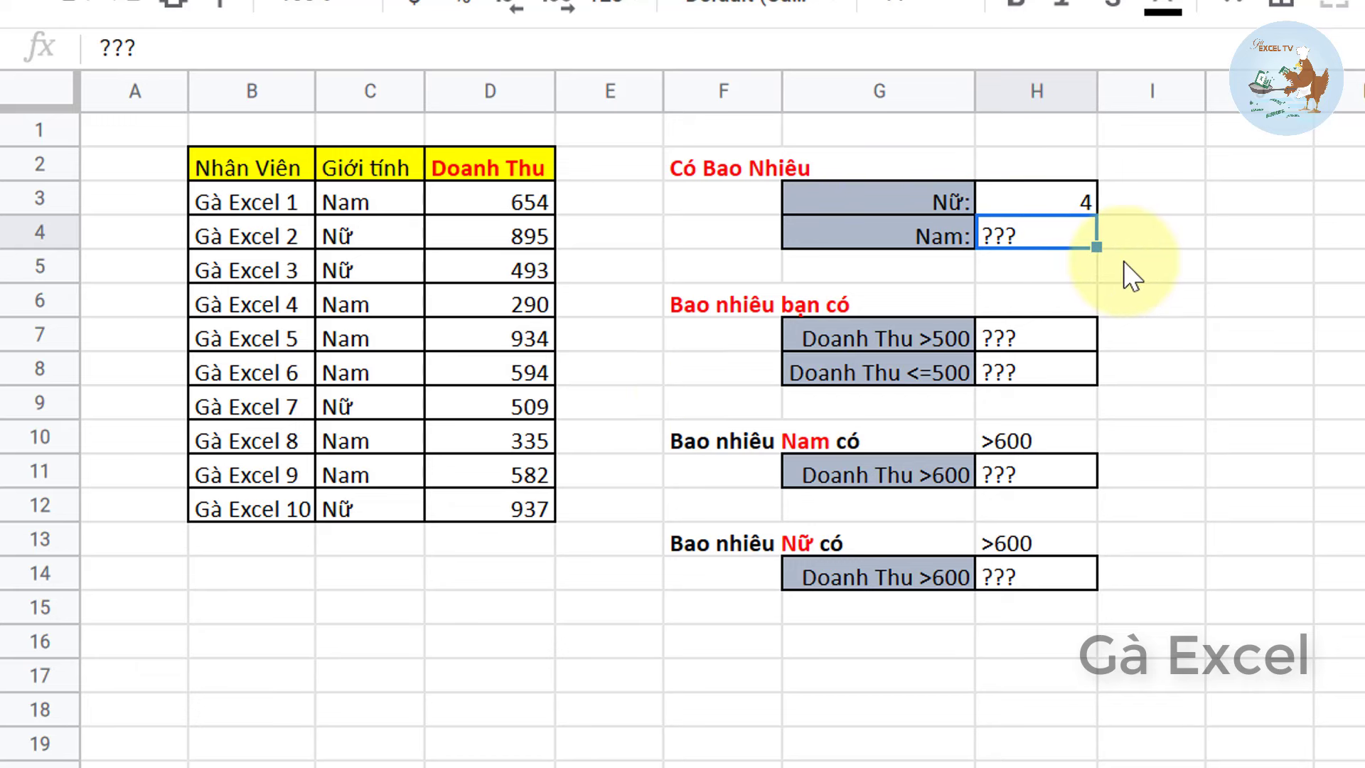
type("=counti")
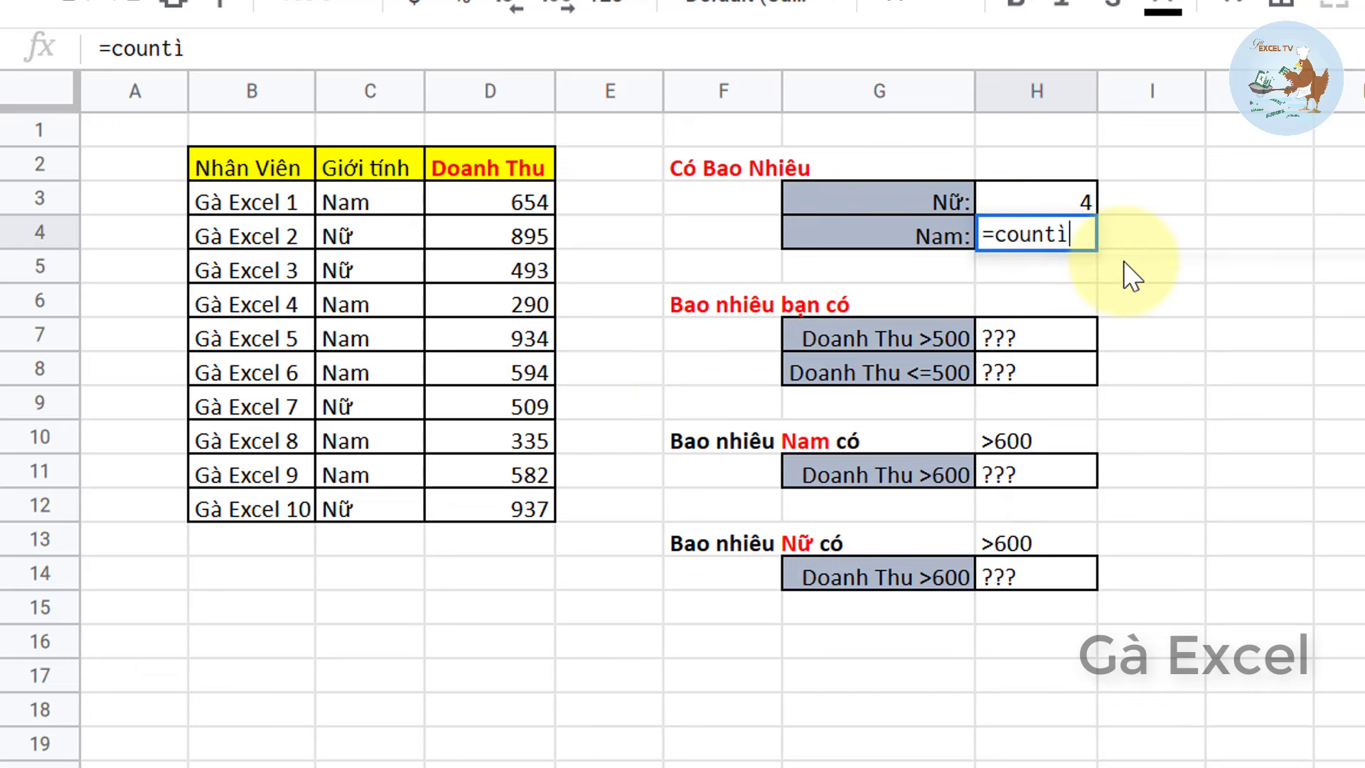
type("f")
left_click(1125, 264)
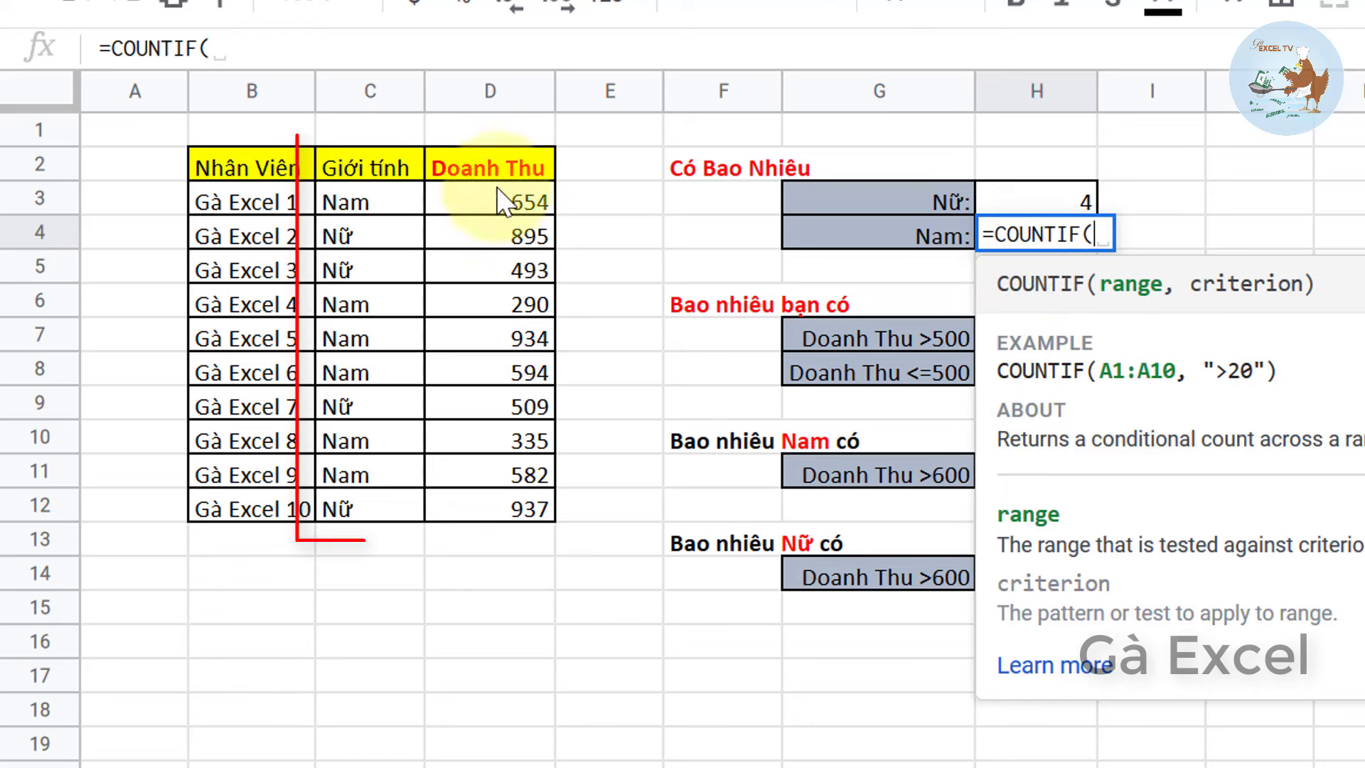
left_click_drag(349, 171, 356, 510)
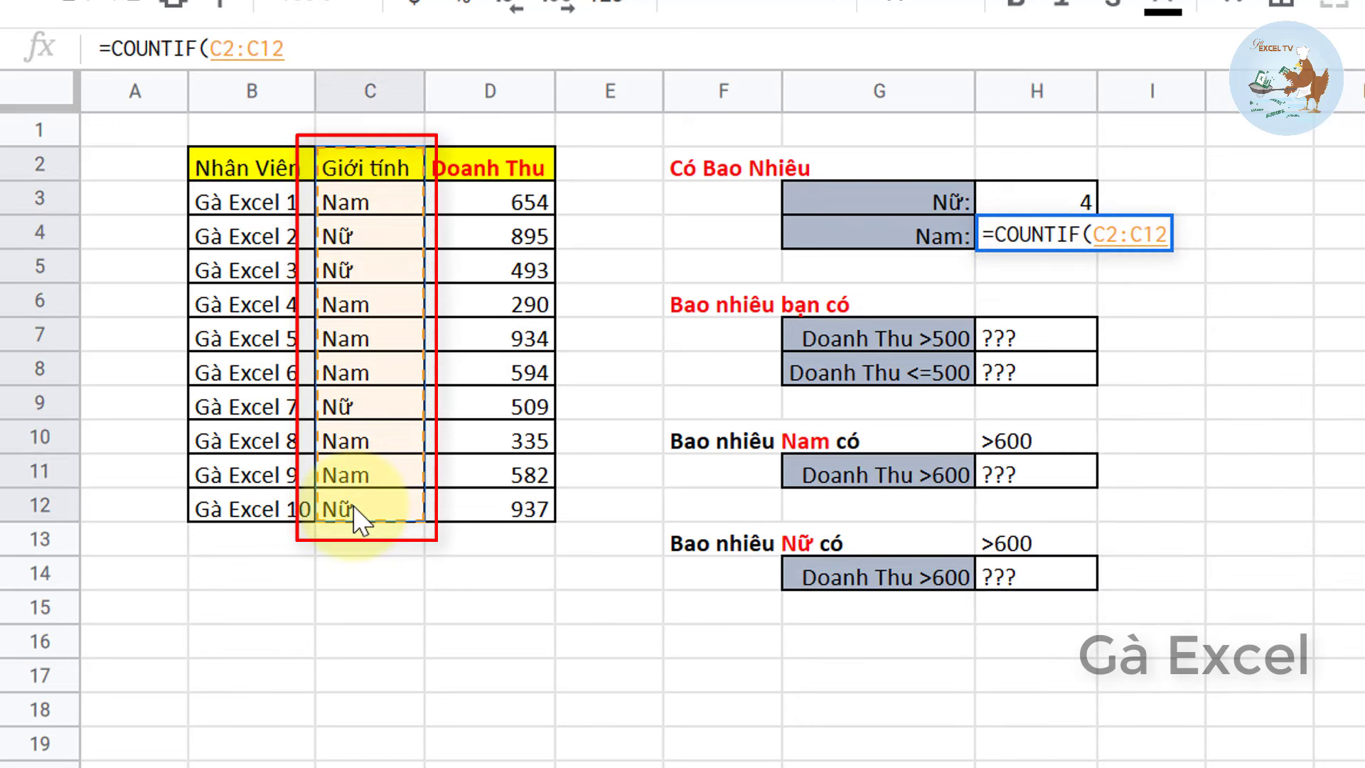
type(",\"")
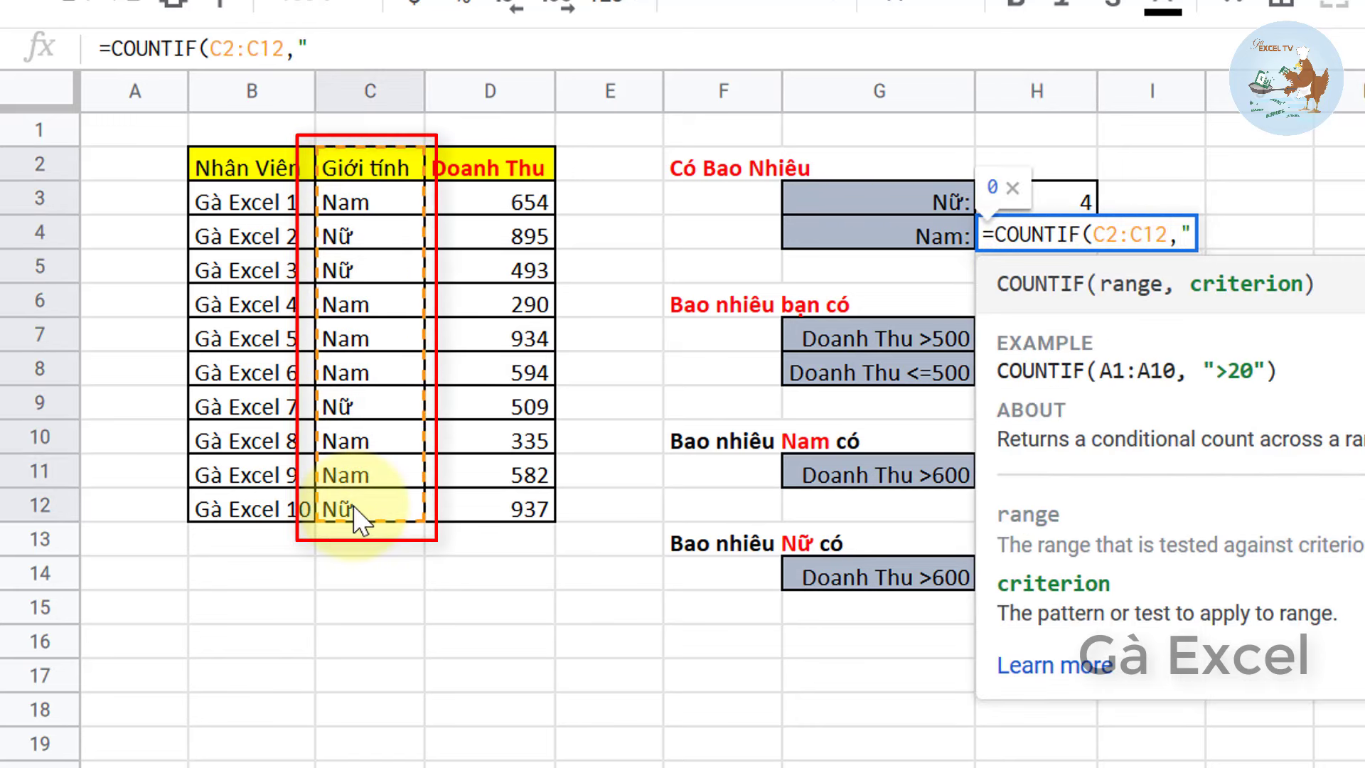
type("Nam\"")
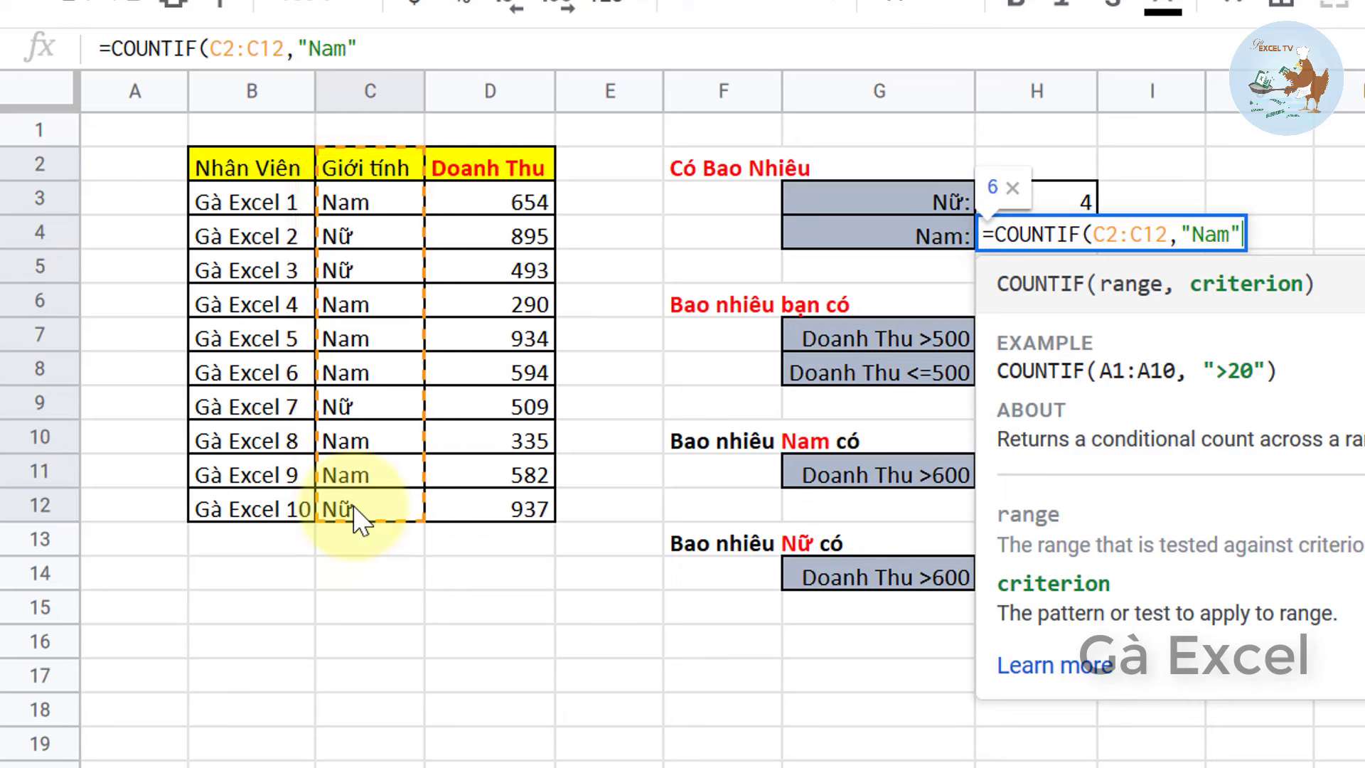
type(")")
key("Return")
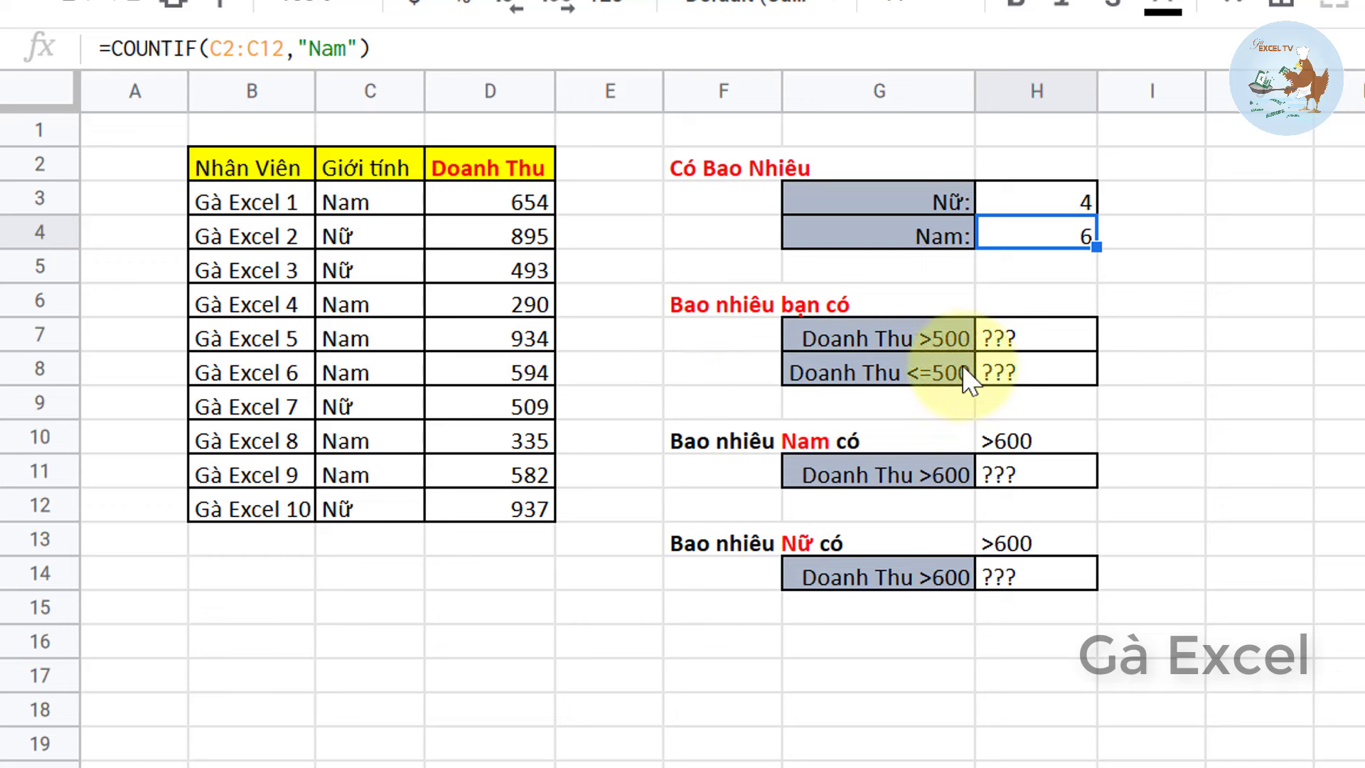
left_click(711, 304)
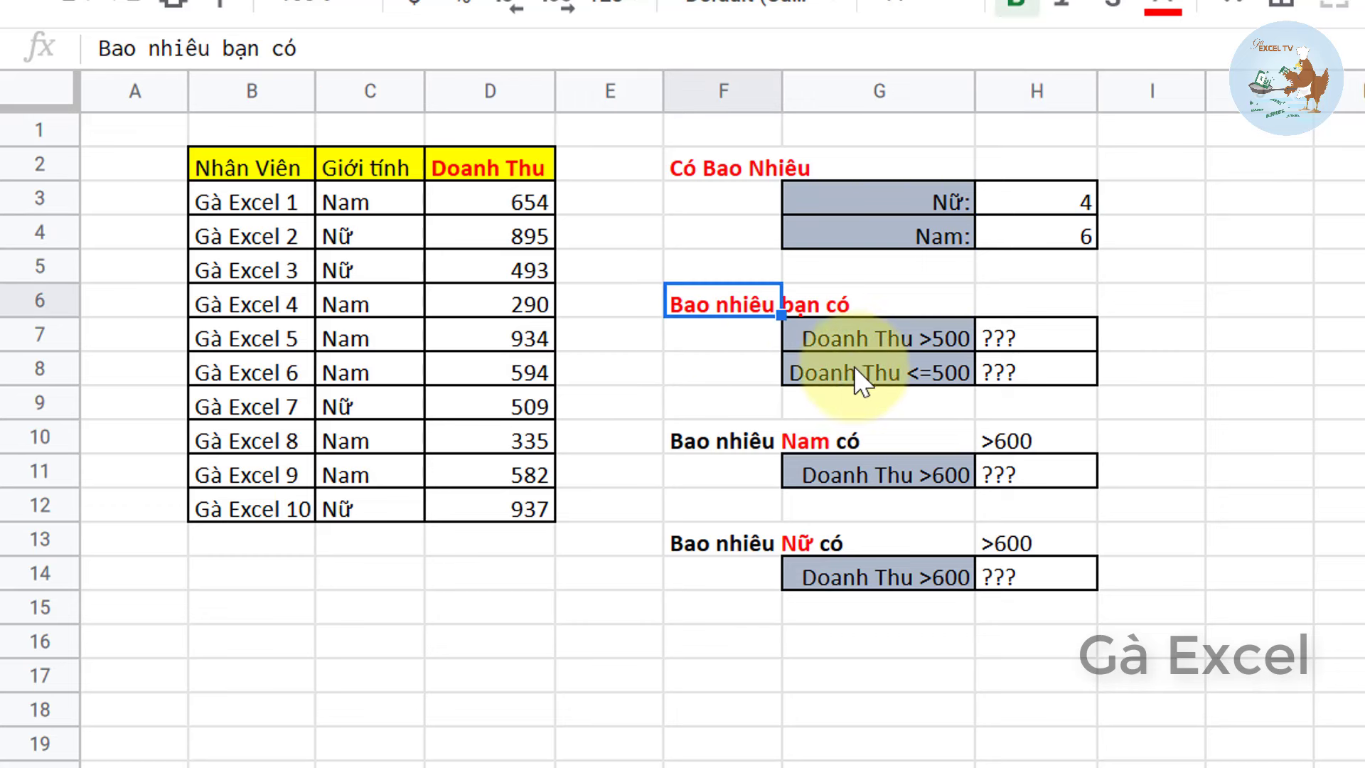
- Enter =COUNTIF(D2:D12,">500") in H7, counting 7 employees with revenue above 500
left_click(1027, 341)
type("=co")
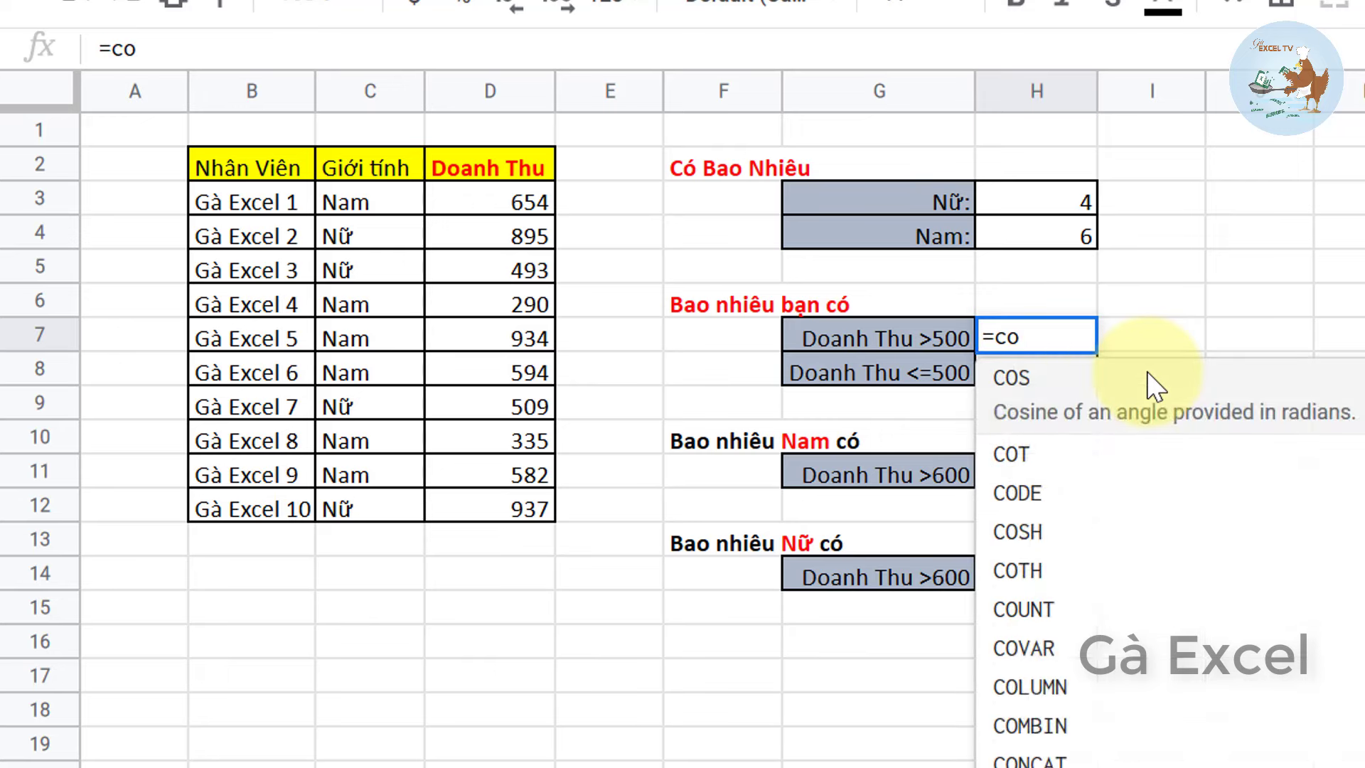
type("untif")
left_click(1060, 376)
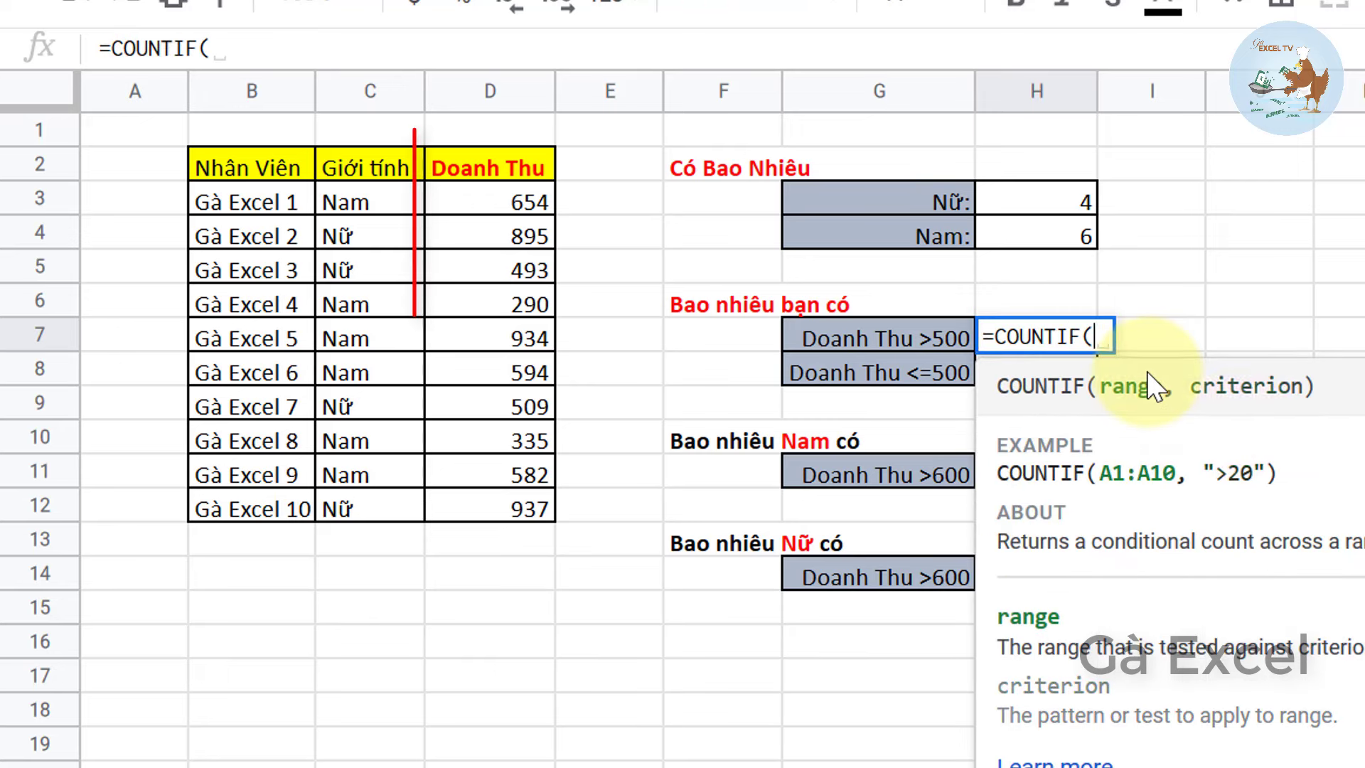
left_click_drag(525, 177, 513, 513)
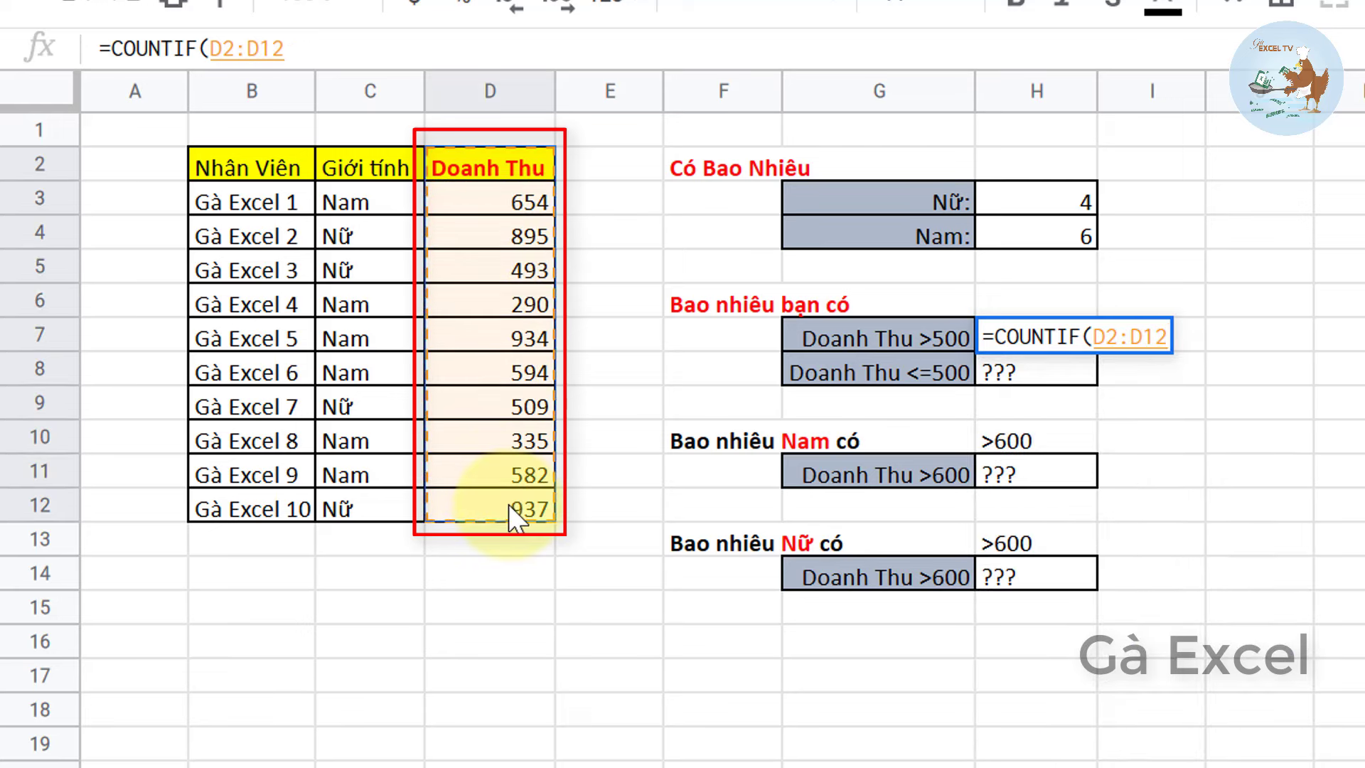
type(",")
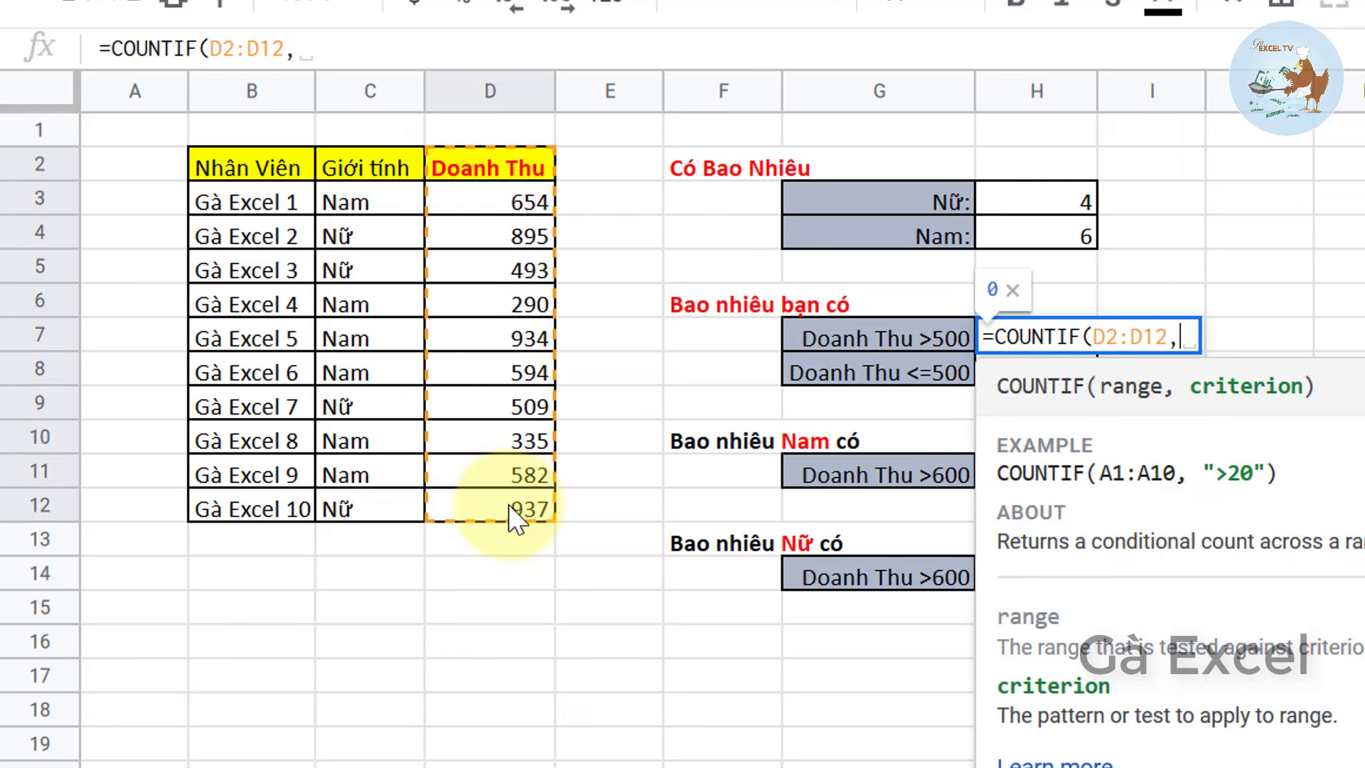
type("\">500")
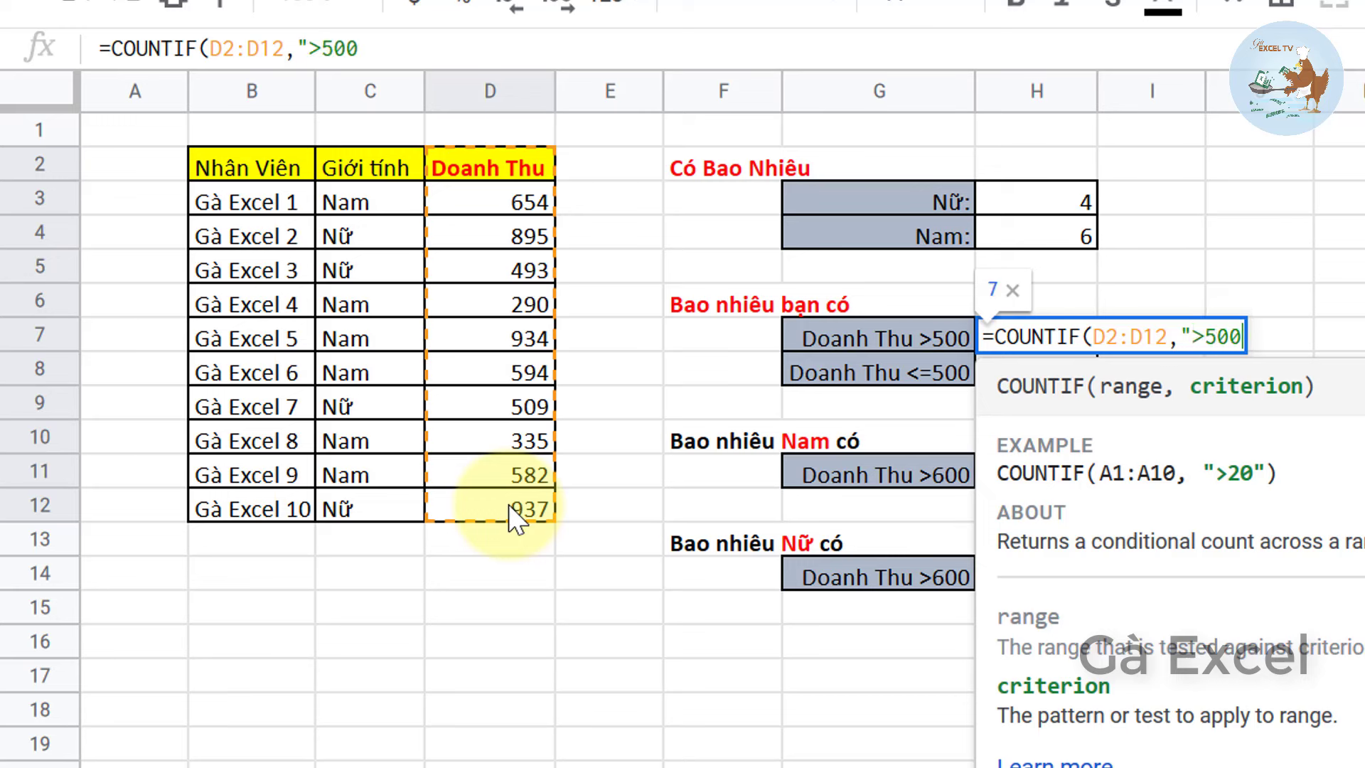
type("\")")
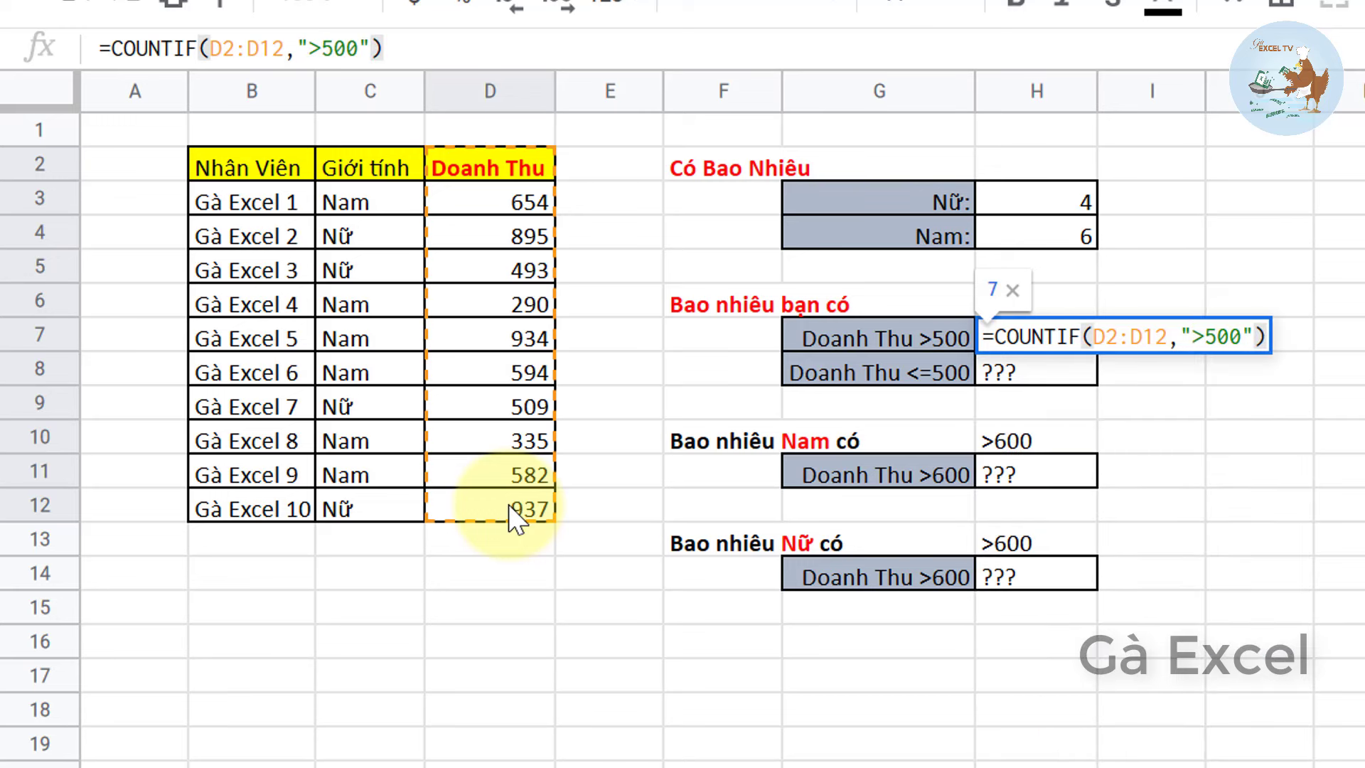
key("Return")
key("Up")
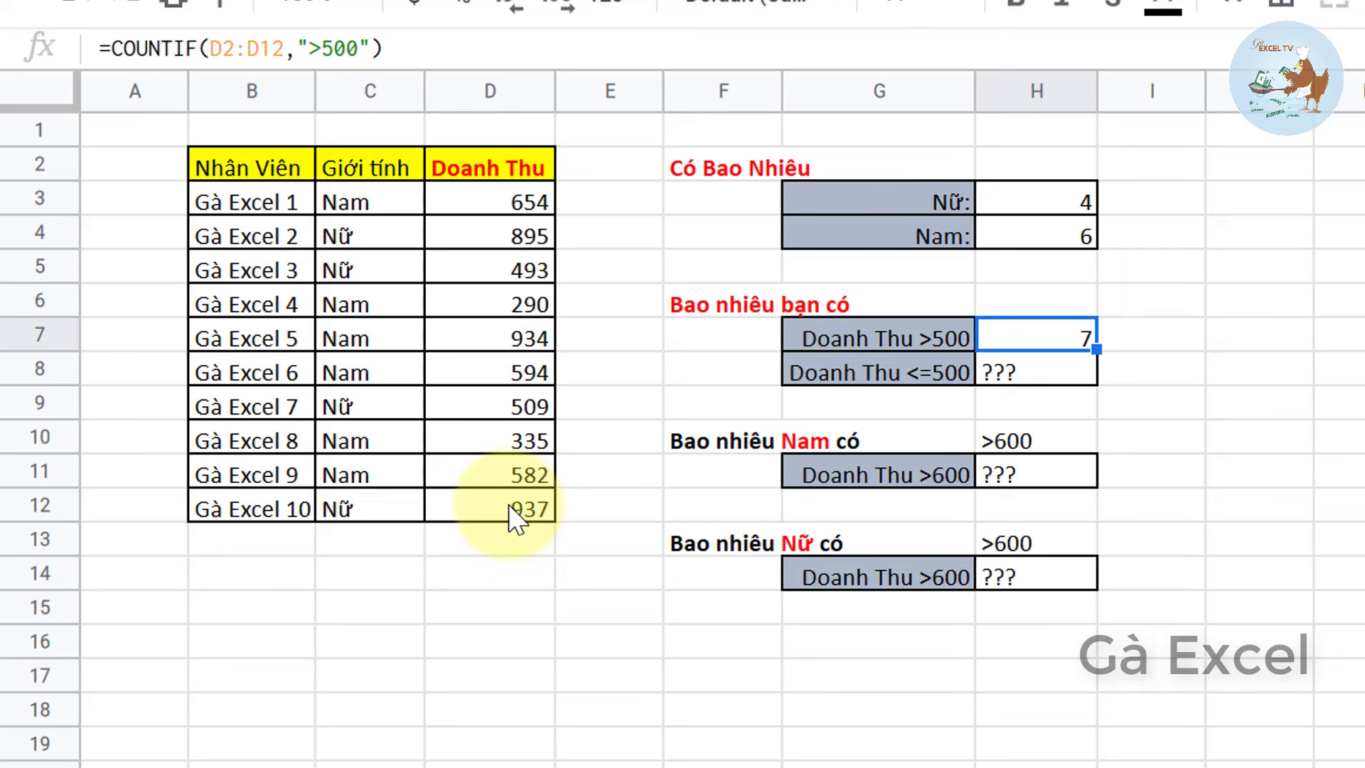
key("Down")
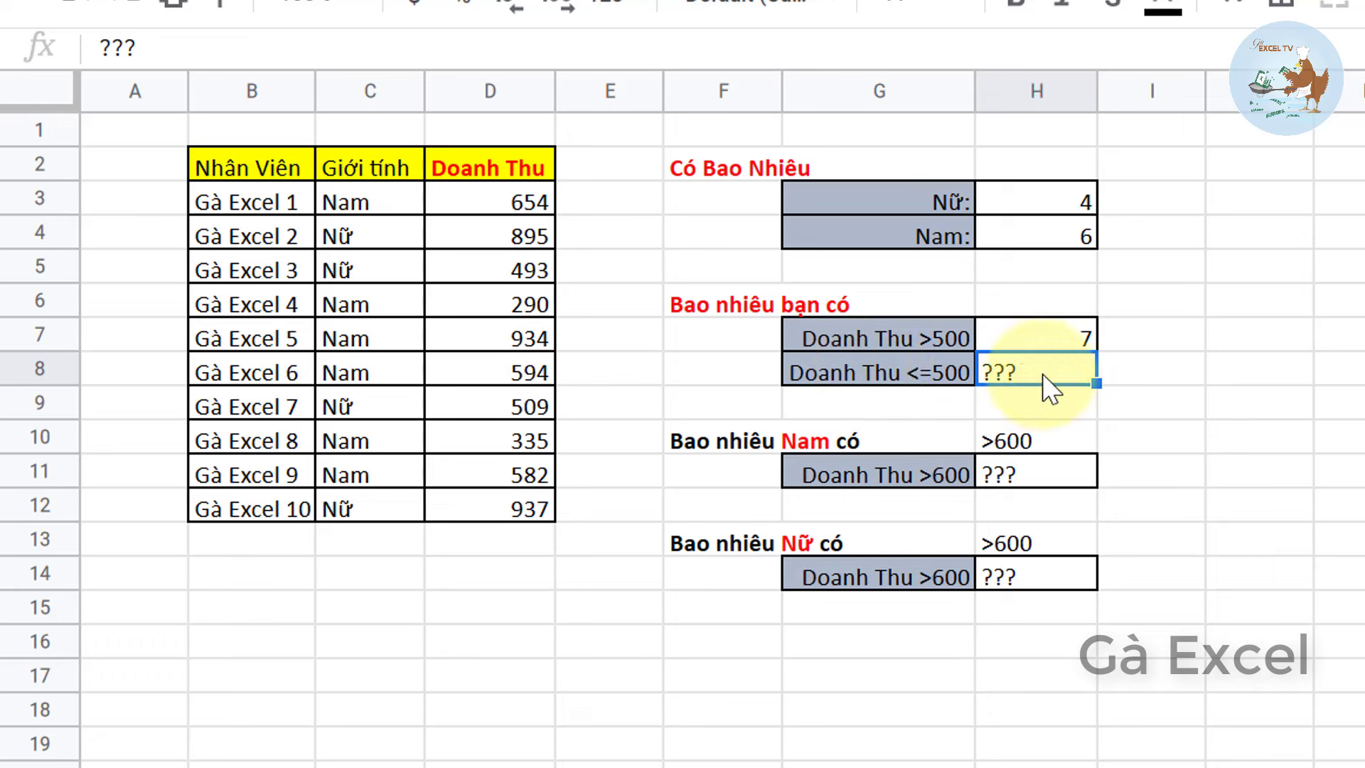
- Enter =COUNTIF(D2:D12,"<=500") in H8, counting 3 employees with revenue of at most 500
type("=coun")
type("i")
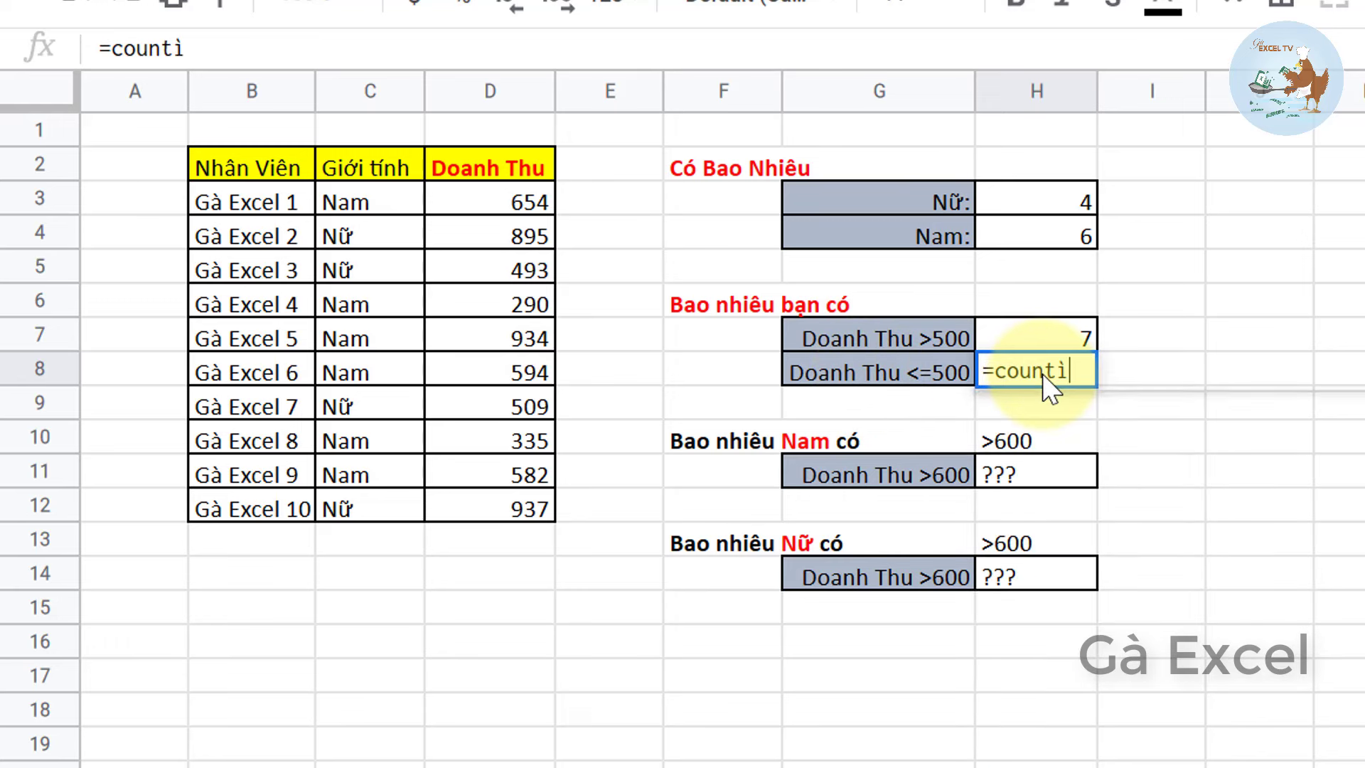
type("f(")
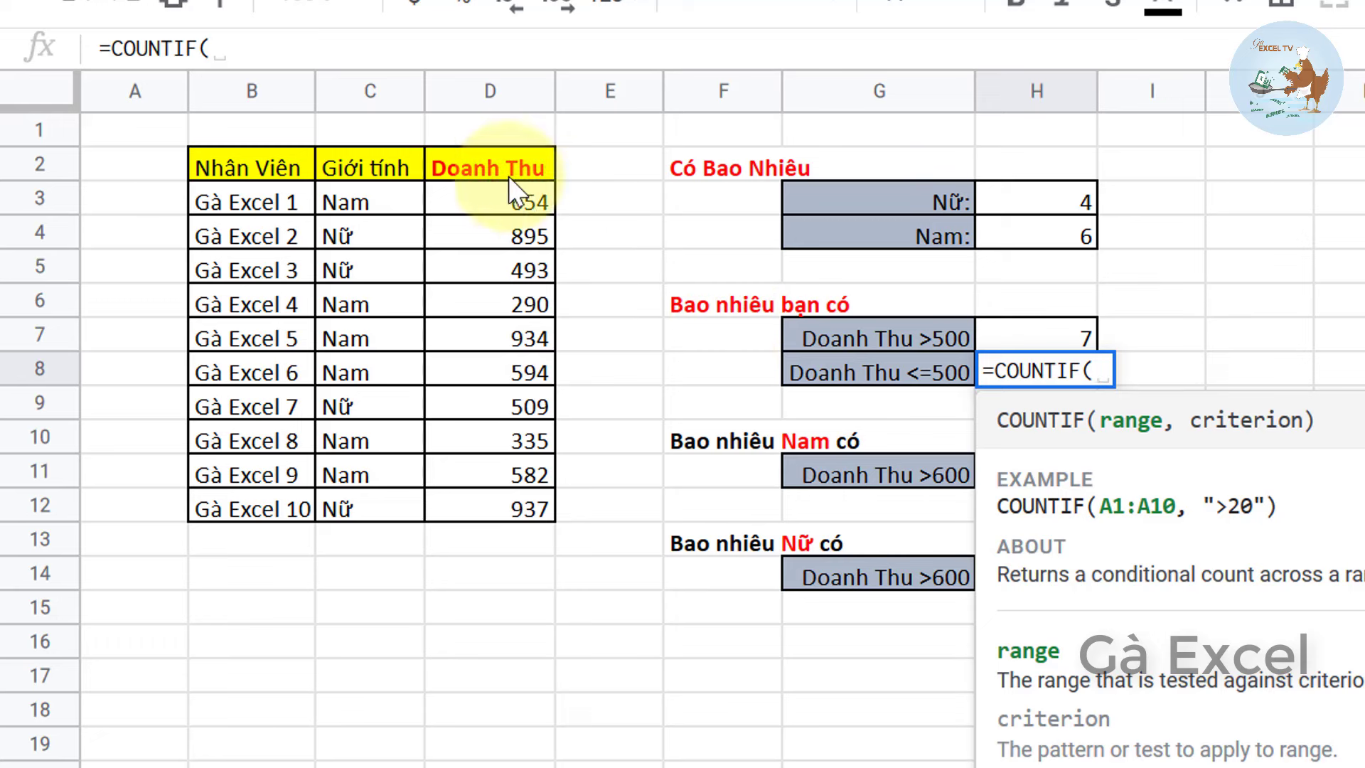
left_click_drag(490, 168, 506, 518)
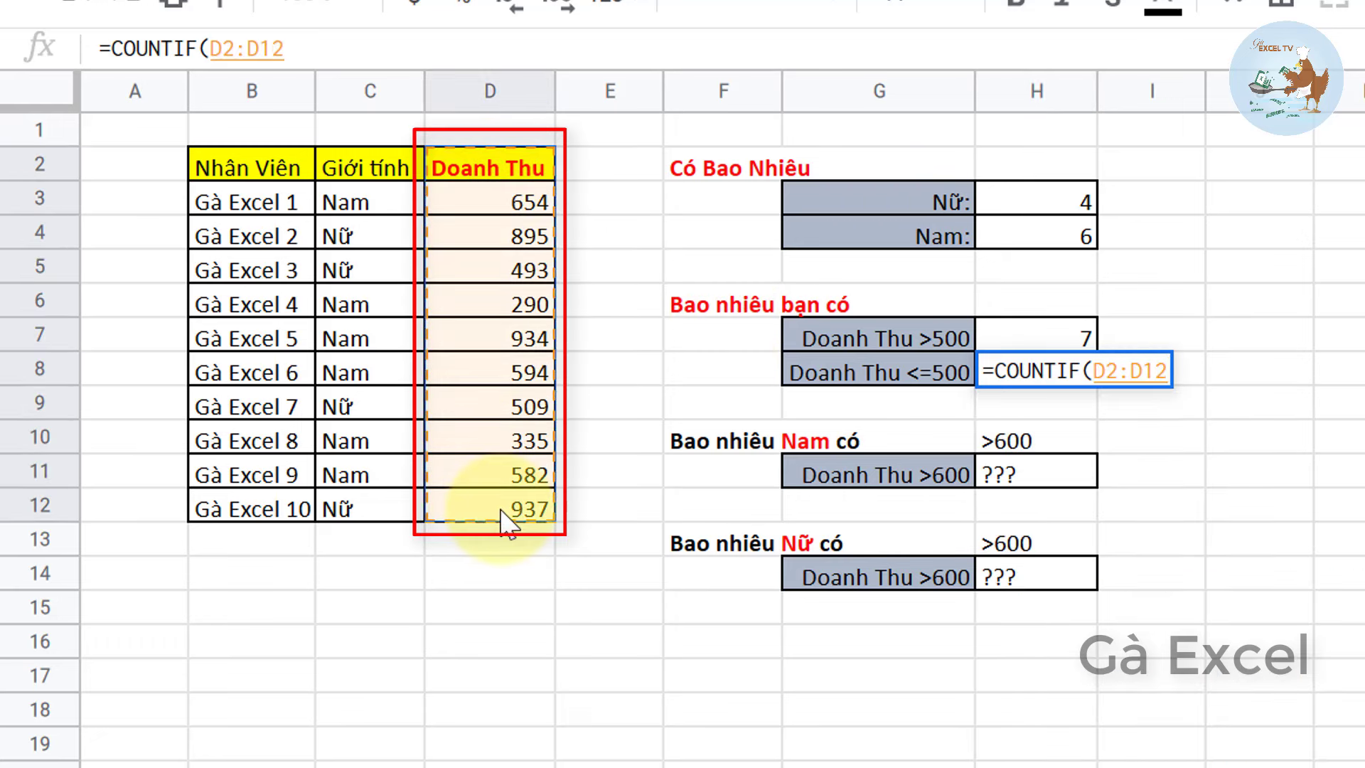
type(",\"<=")
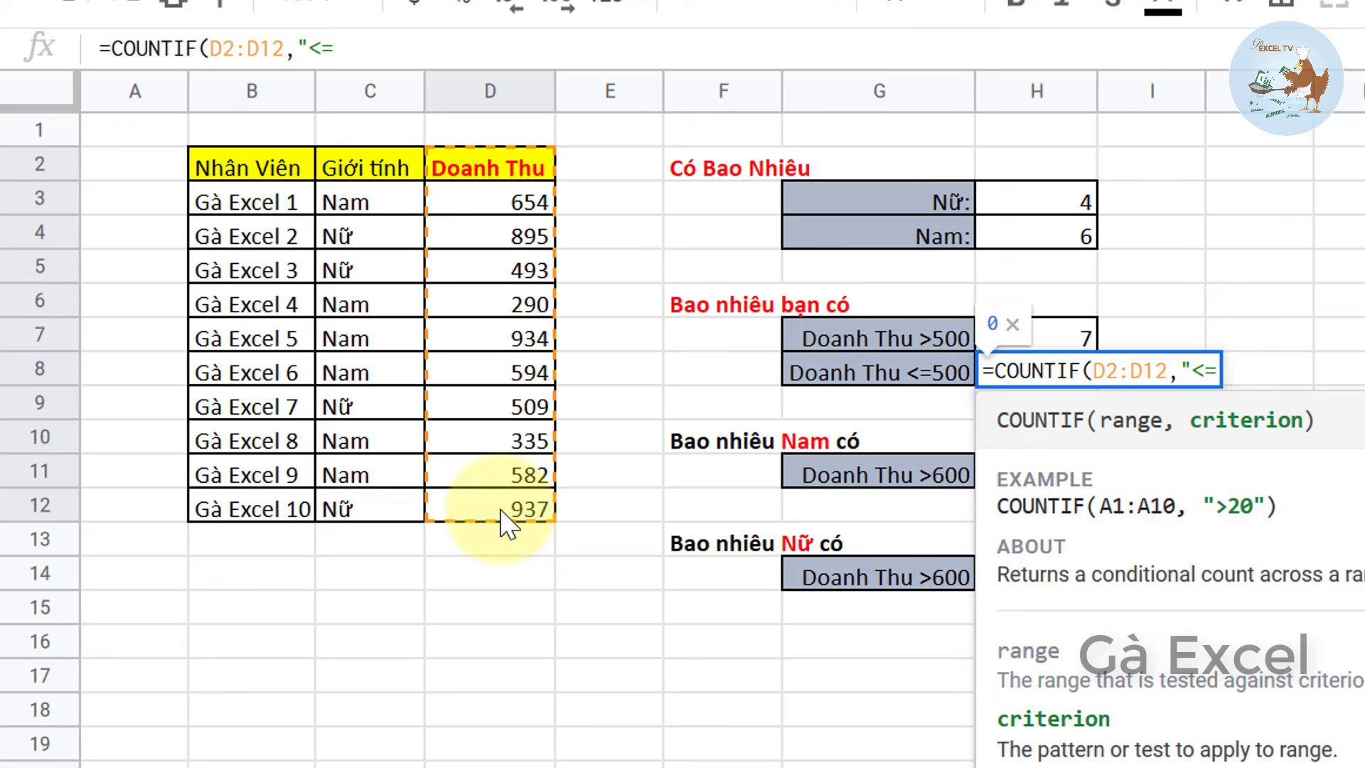
type("500")
type(")")
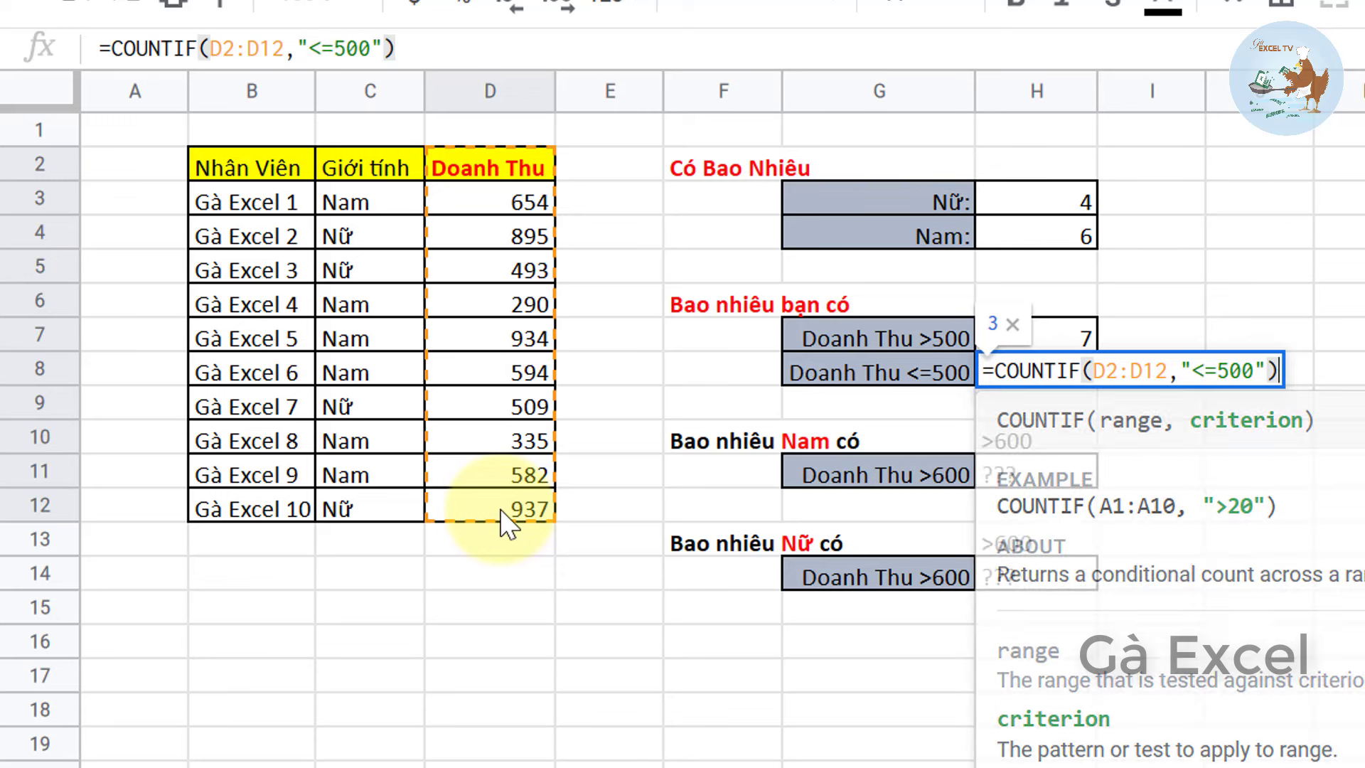
key("Return")
key("Up")
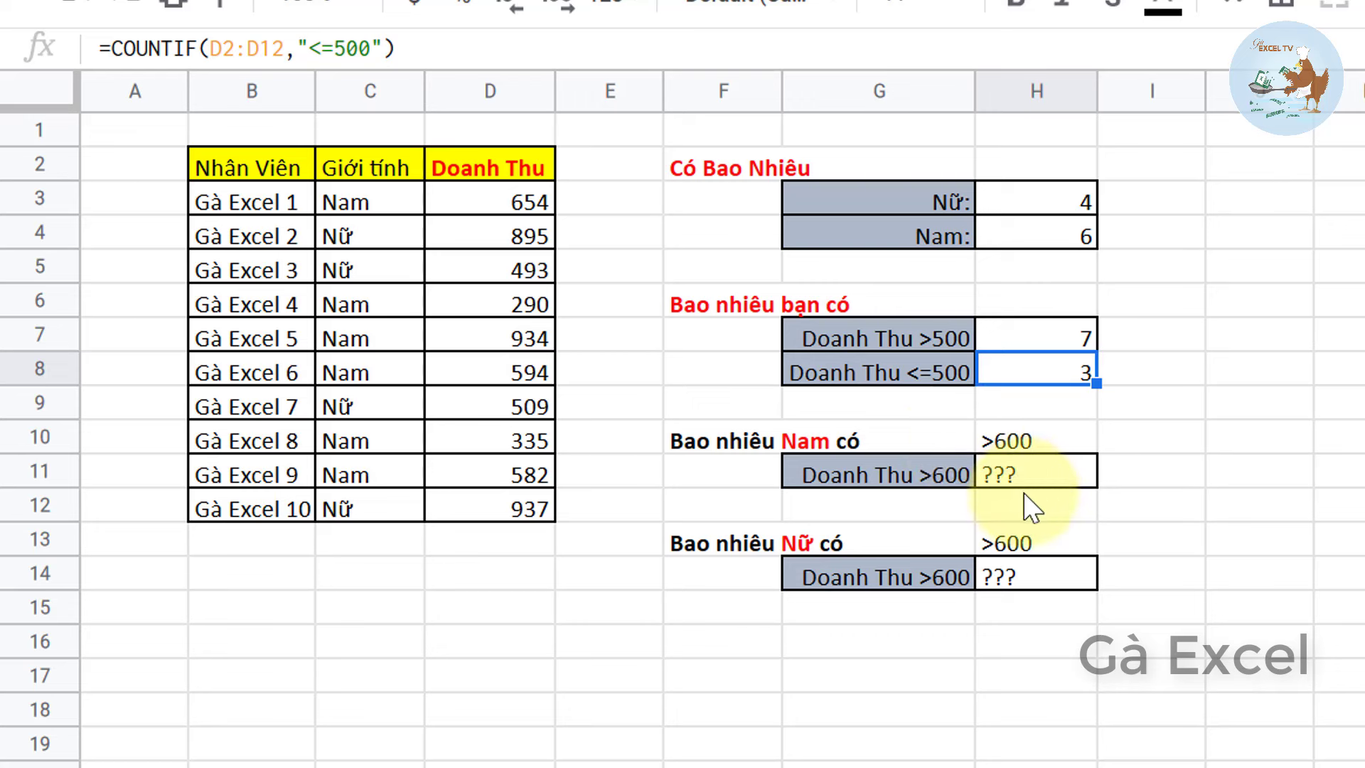
- In H11, enter =COUNTIFS(C2:C12,"Nam",D2:D12,">600") to count male employees with revenue over 600
left_click(1035, 478)
type("=c")
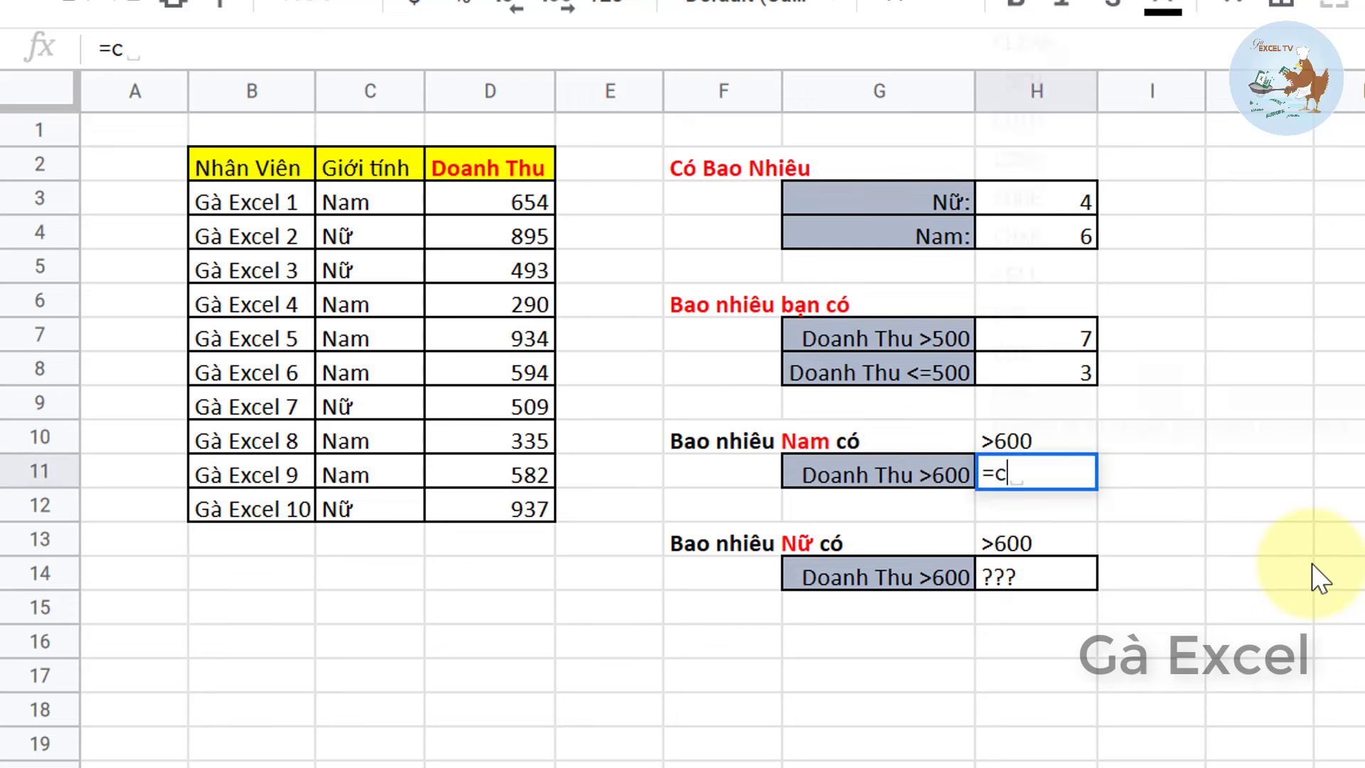
type("ountif")
key("Tab")
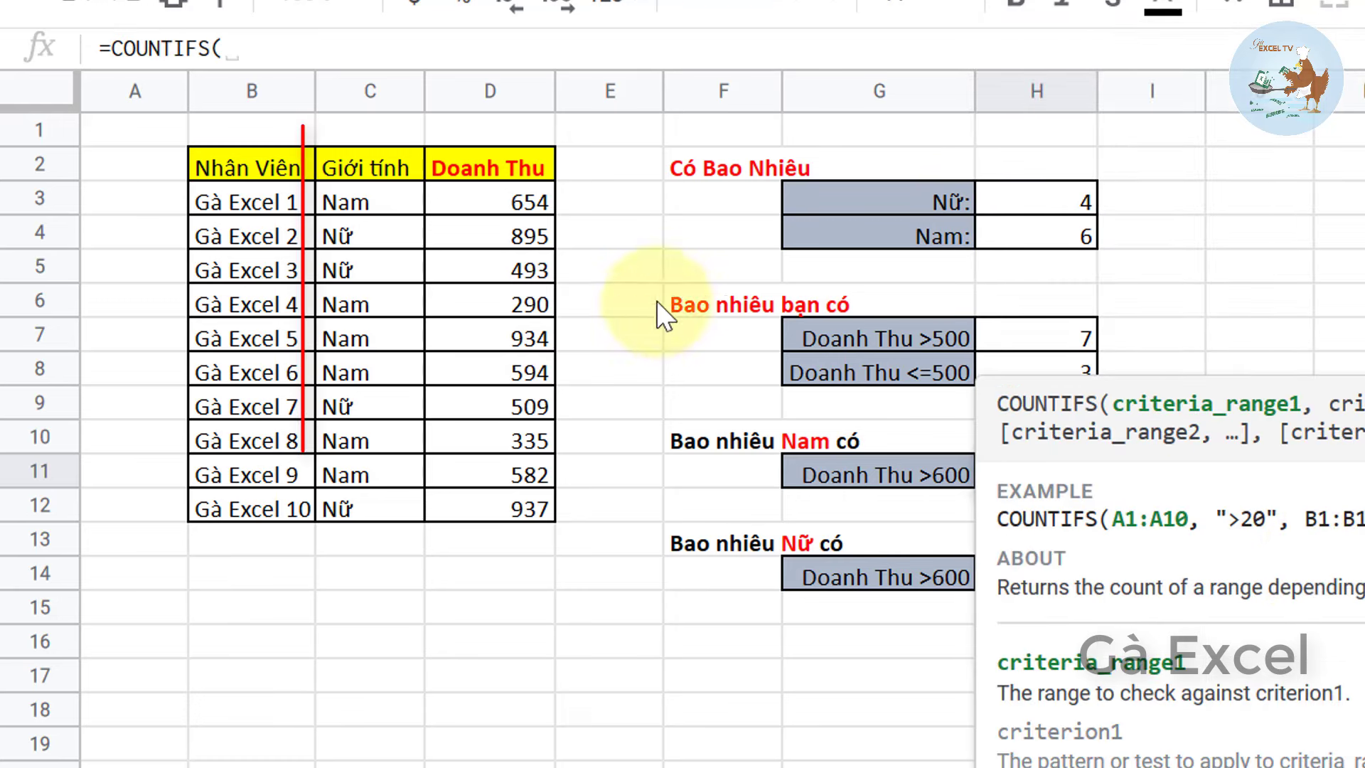
left_click(364, 175)
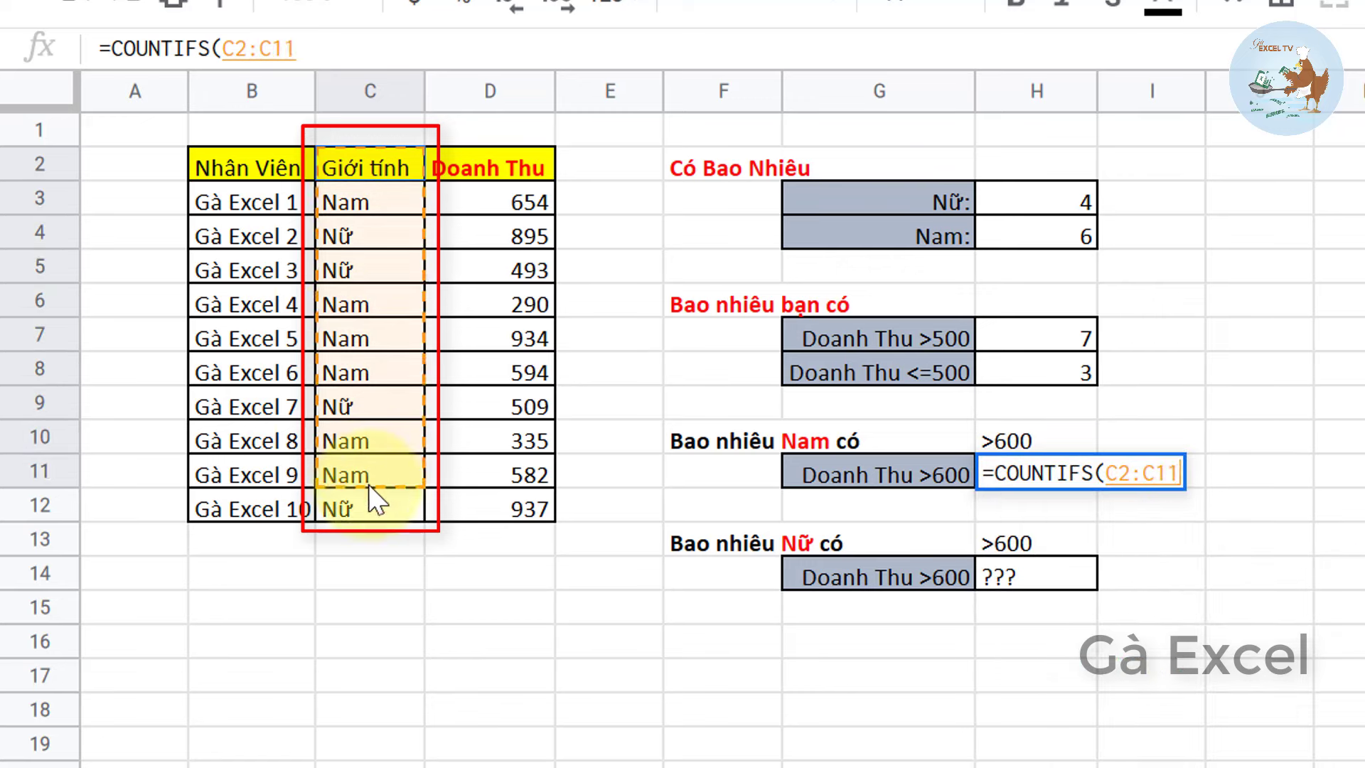
left_click_drag(370, 341, 372, 502)
type(",\"N")
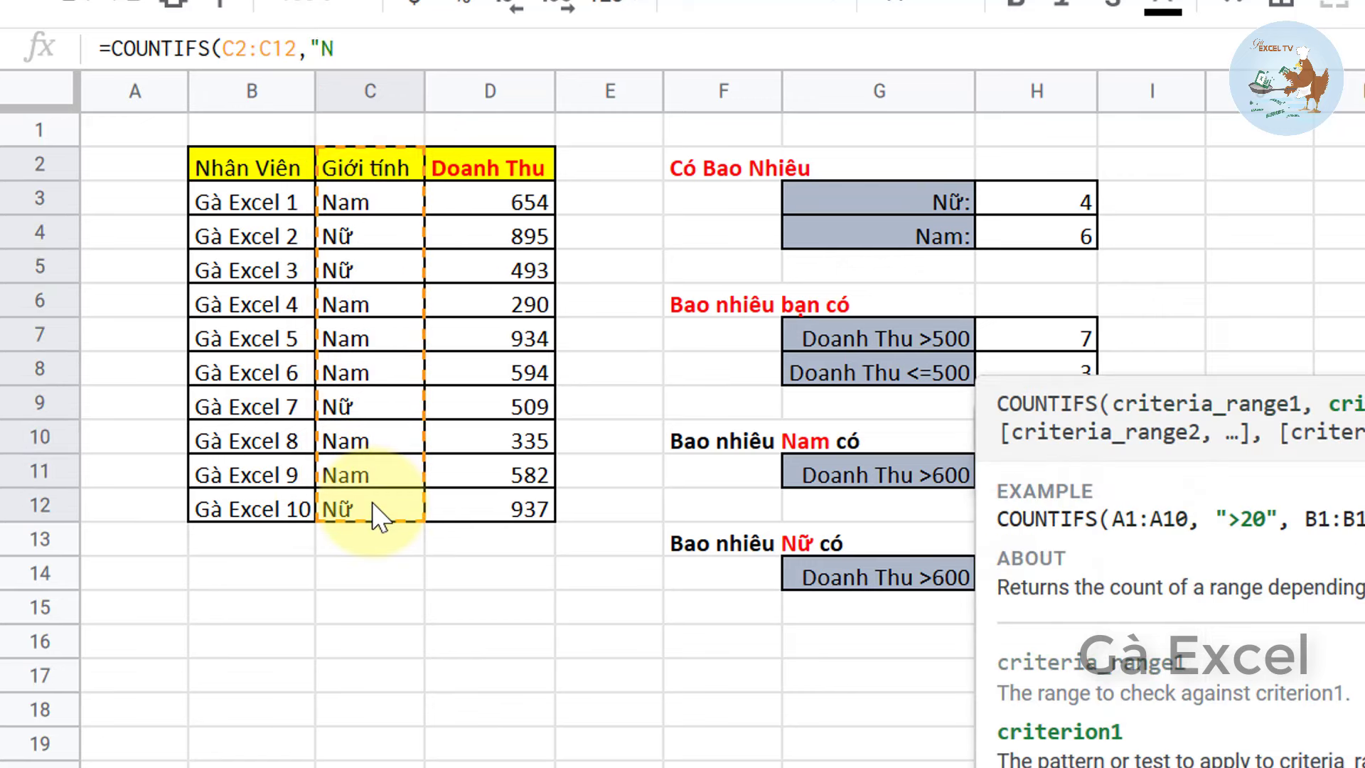
type("am\",")
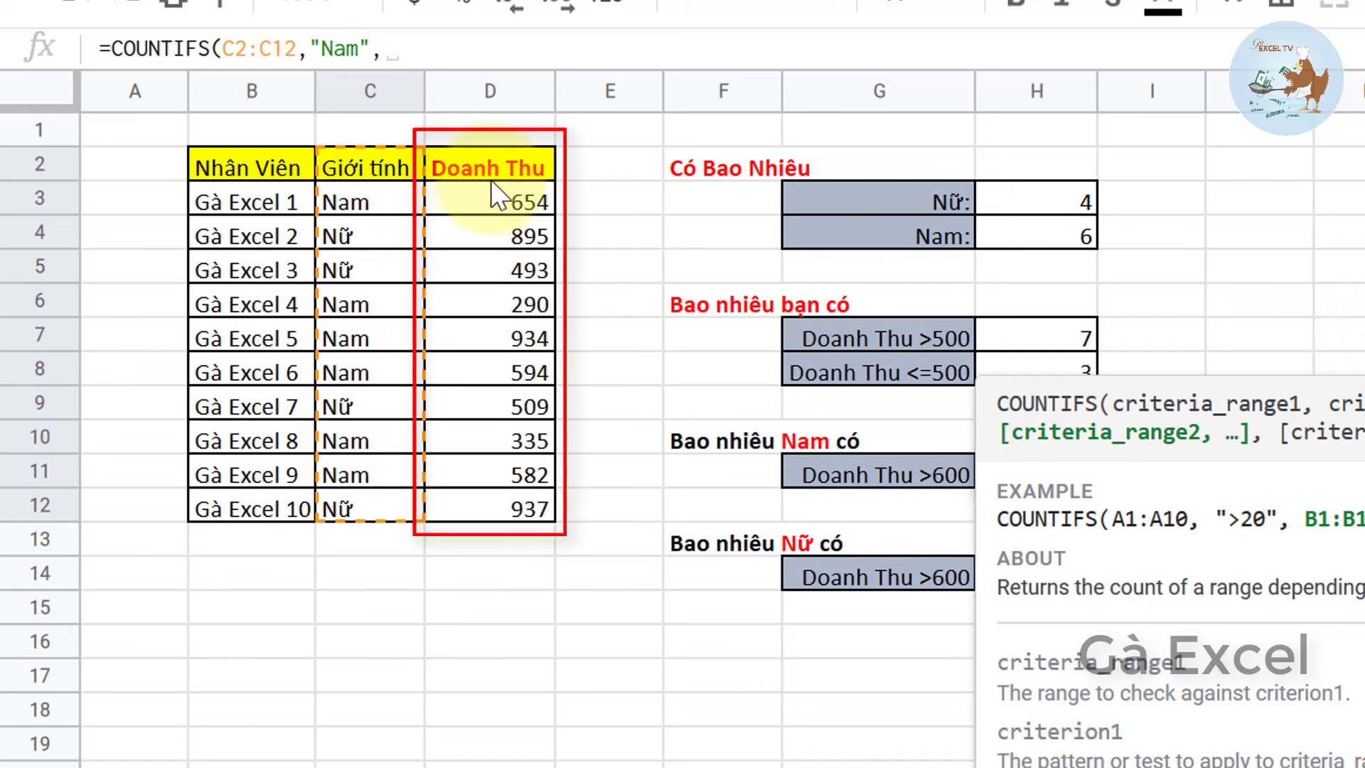
left_click_drag(497, 162, 517, 517)
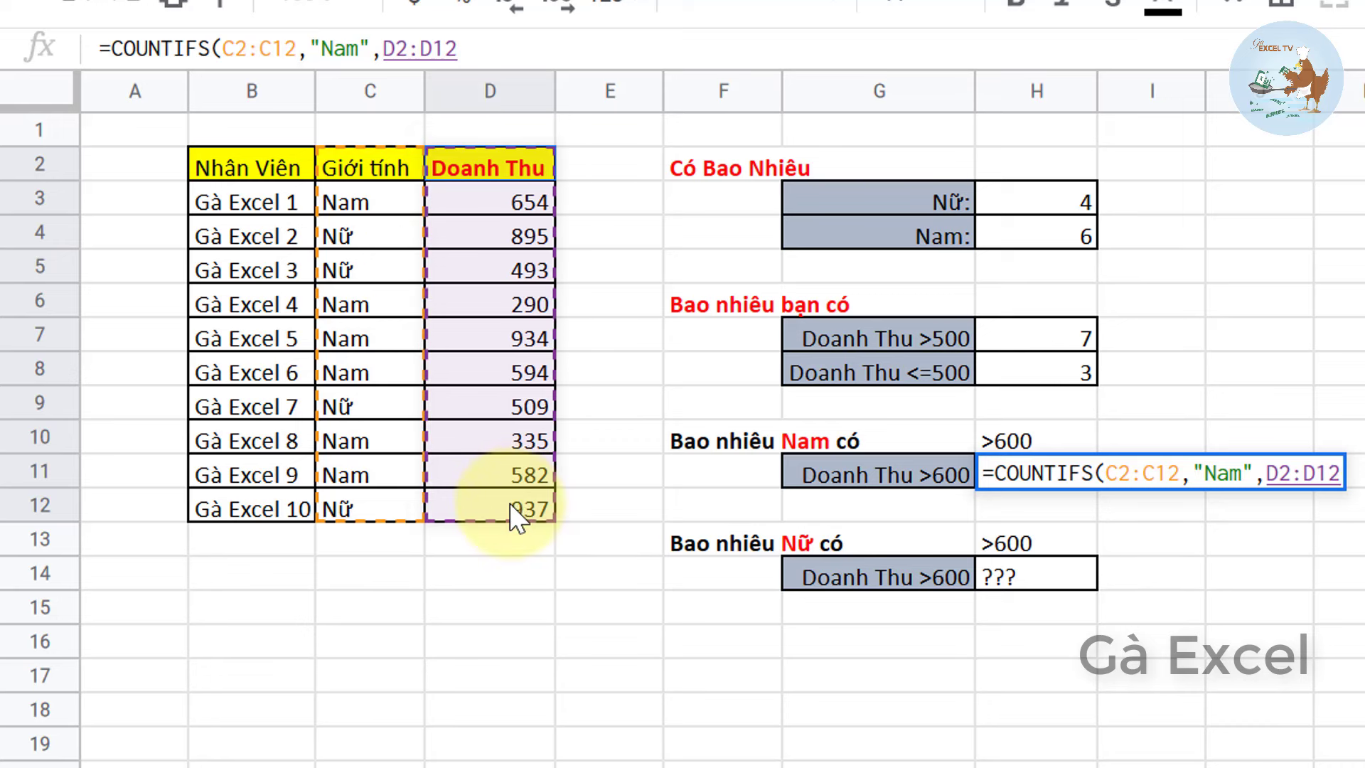
type(",\">600")
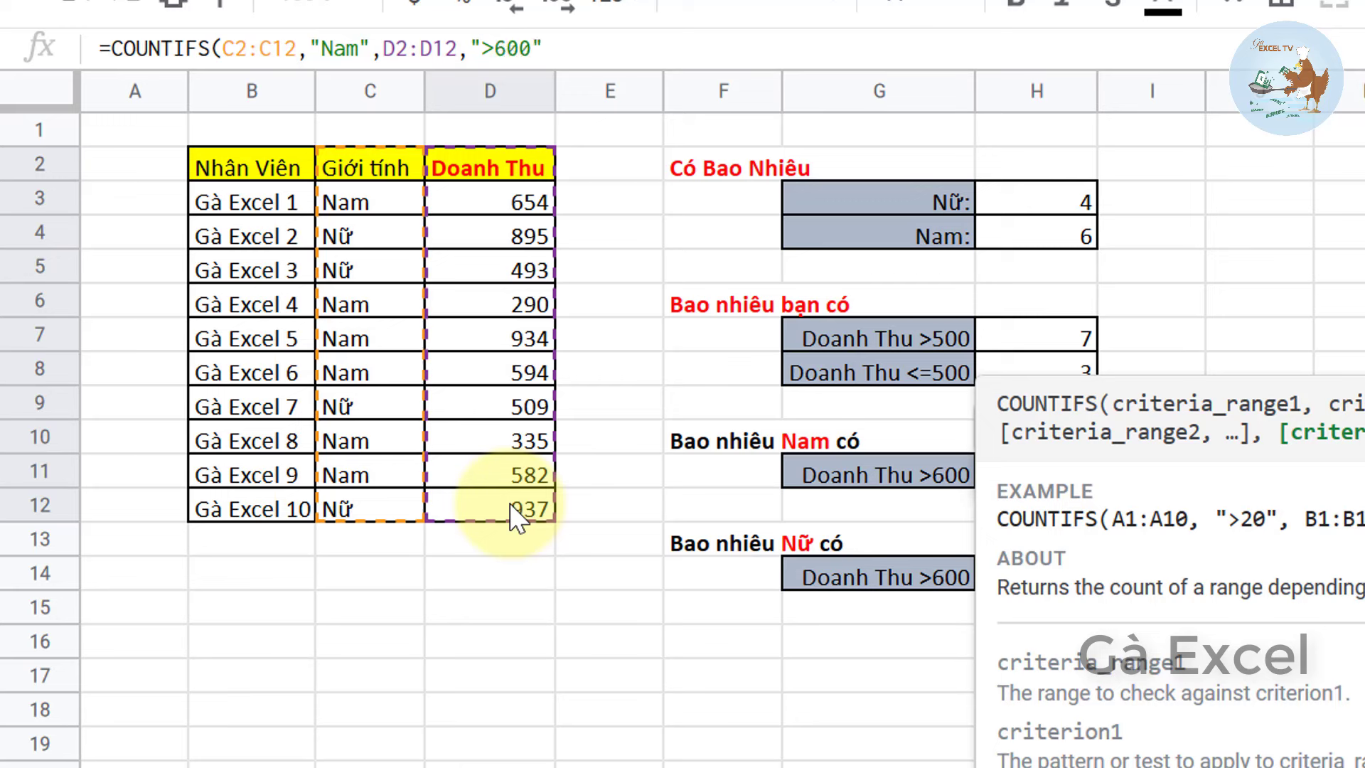
type(")")
key("Return")
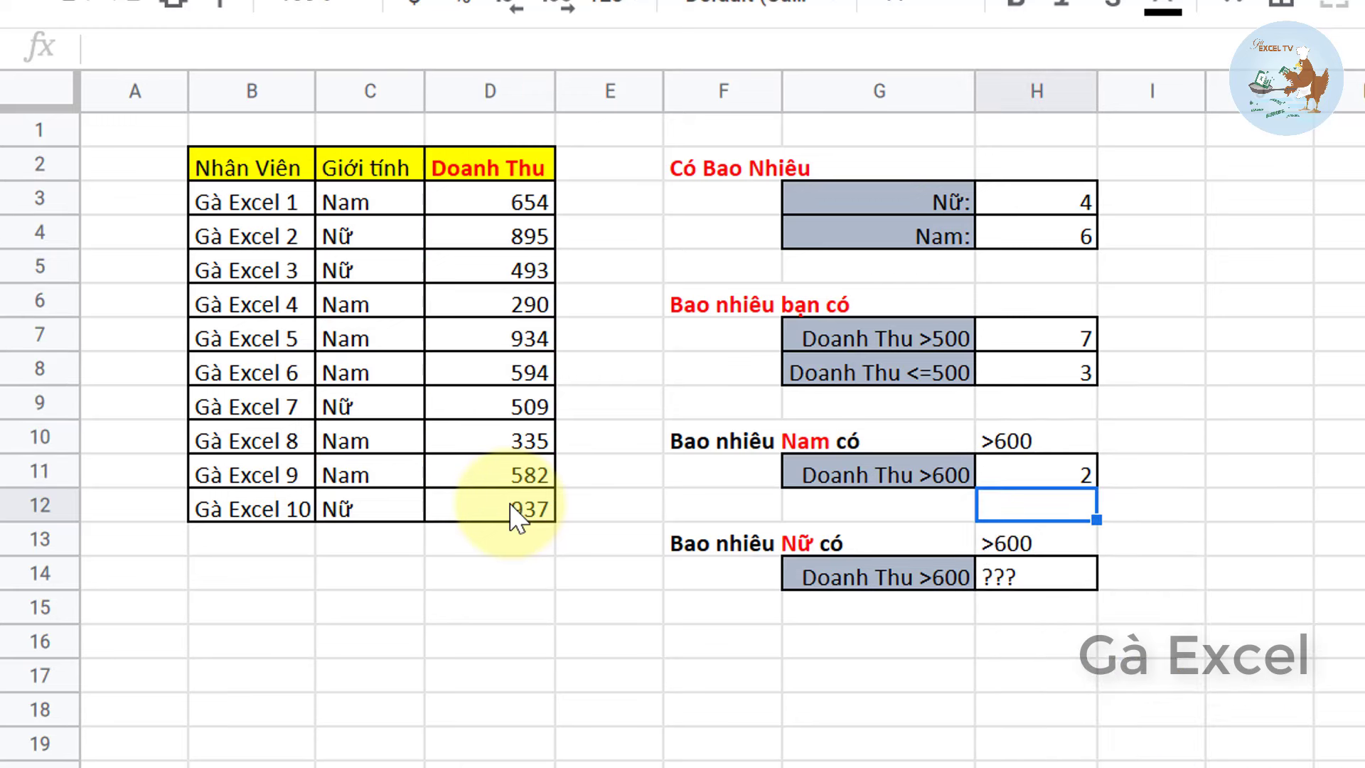
- Verify the H11 result of 2 against the male revenues 654 and 934
key("Up")
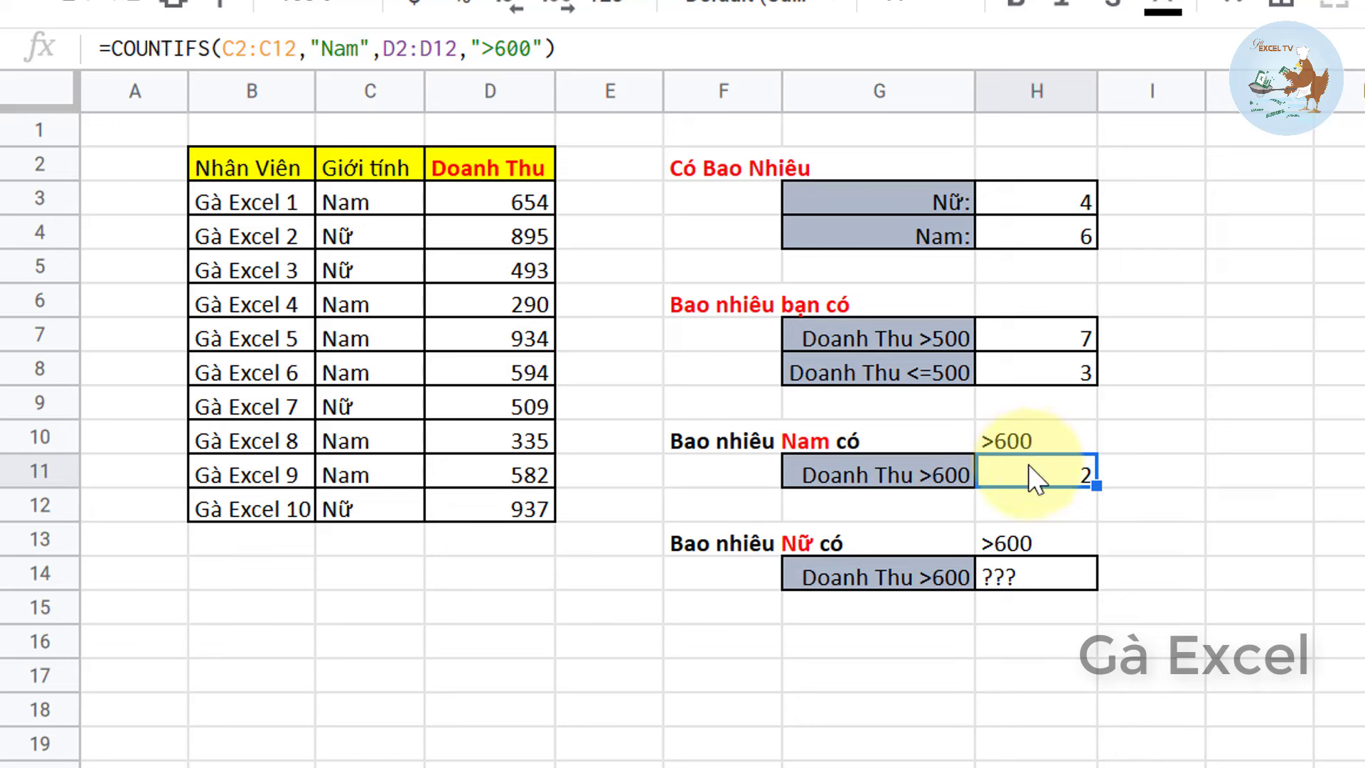
left_click(484, 205)
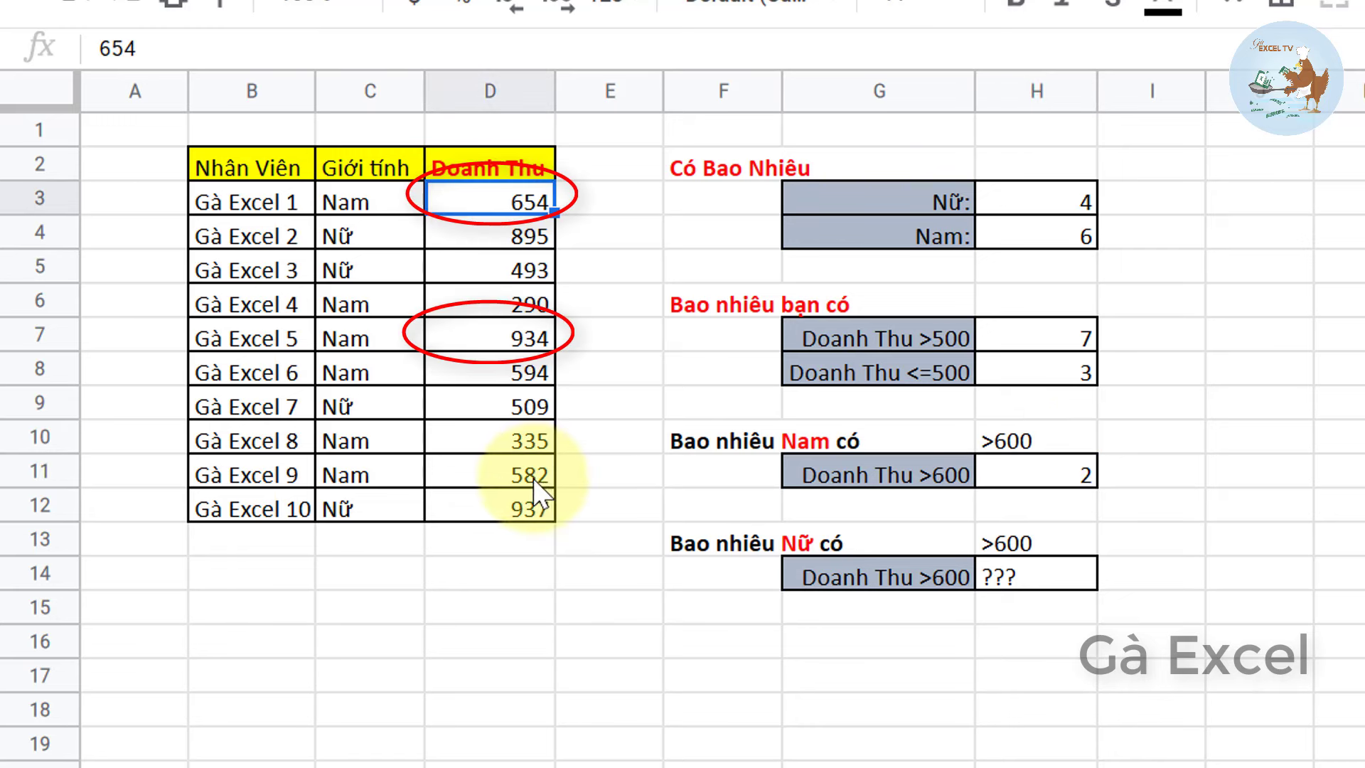
left_click(510, 343)
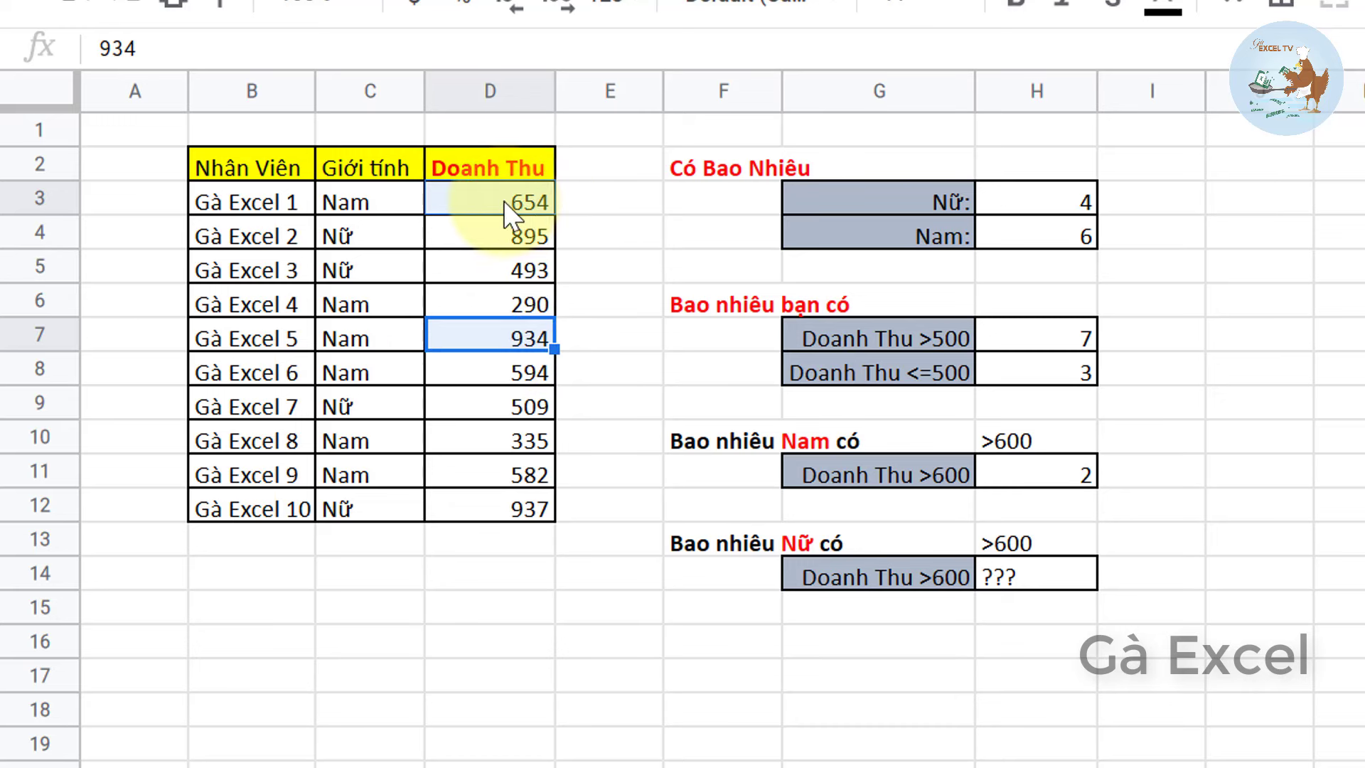
left_click(1049, 572)
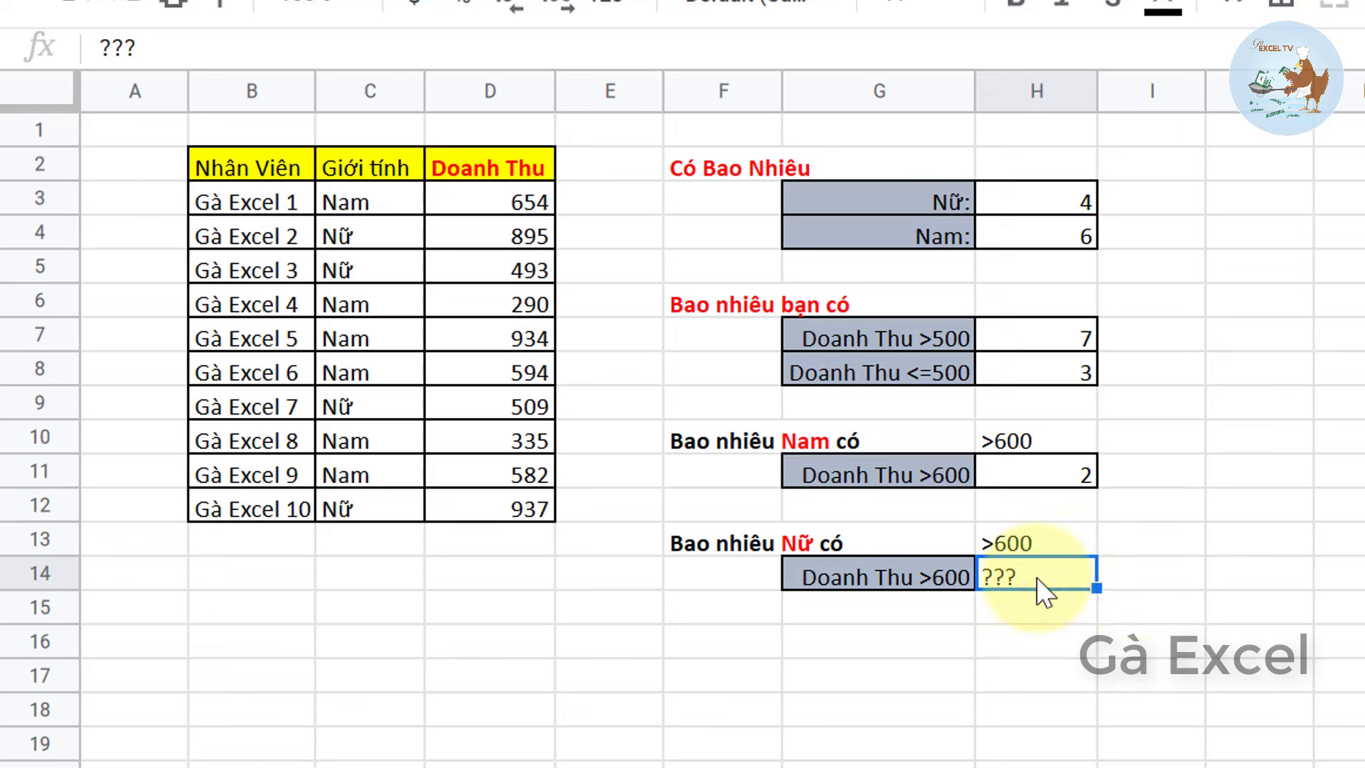
- In H14, start =COUNTIFS(C2:C12,"Nữ",D2:D12, for the female revenue count
type("=counti")
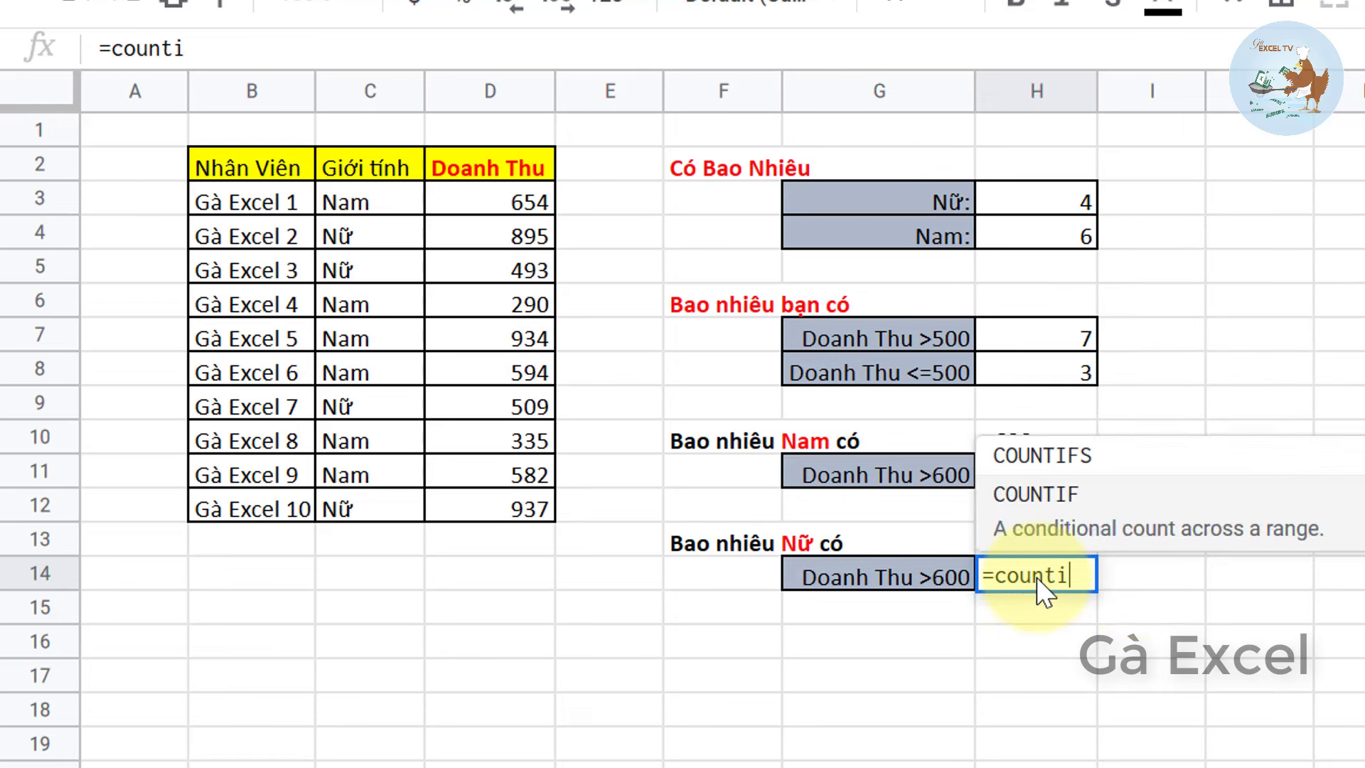
type("fs(")
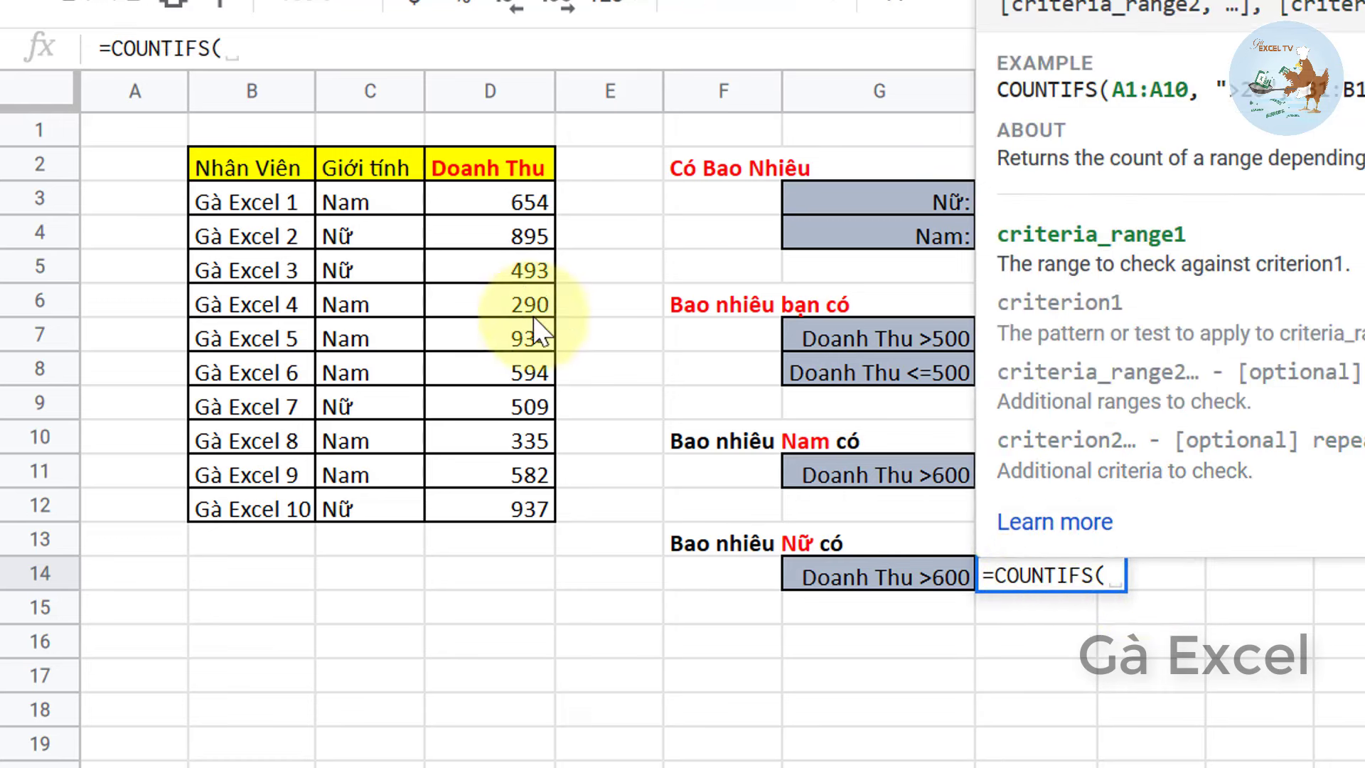
left_click_drag(392, 178, 362, 499)
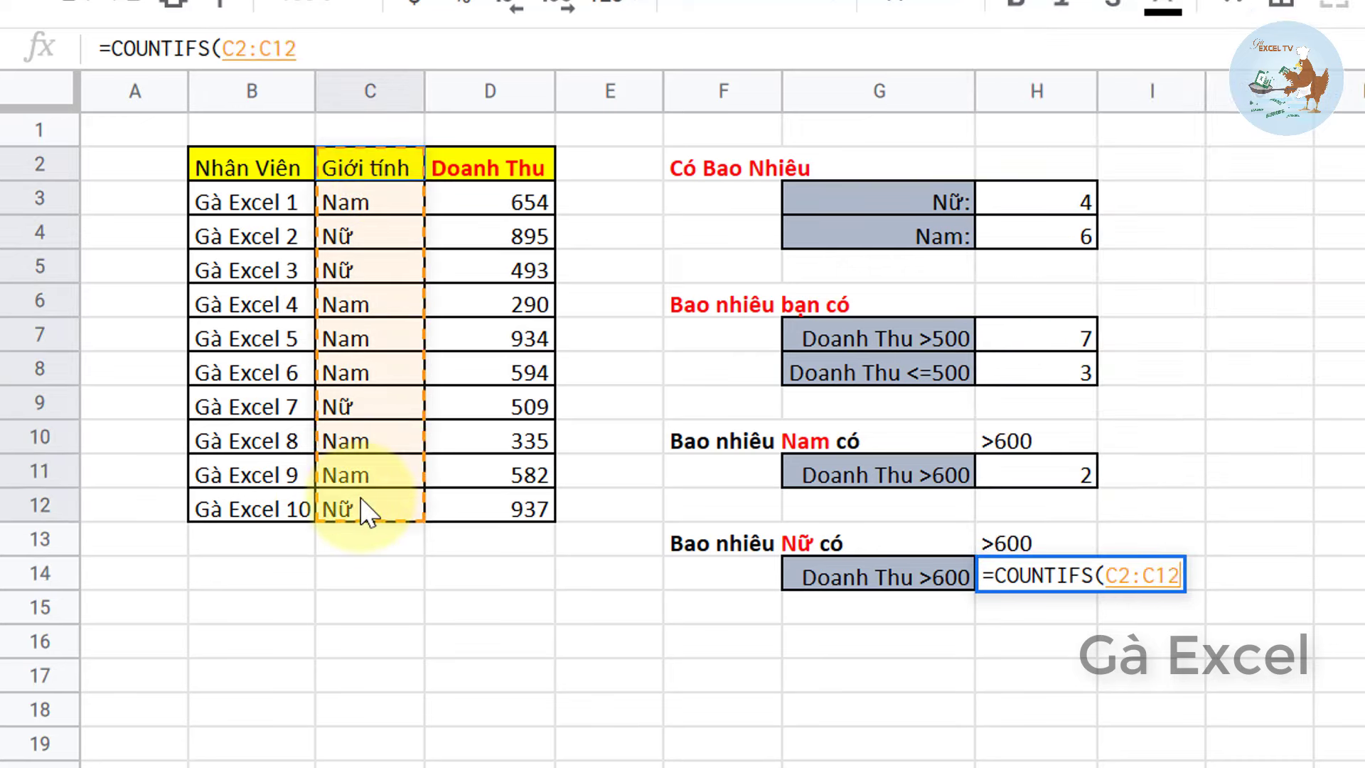
type(",\"Nữ")
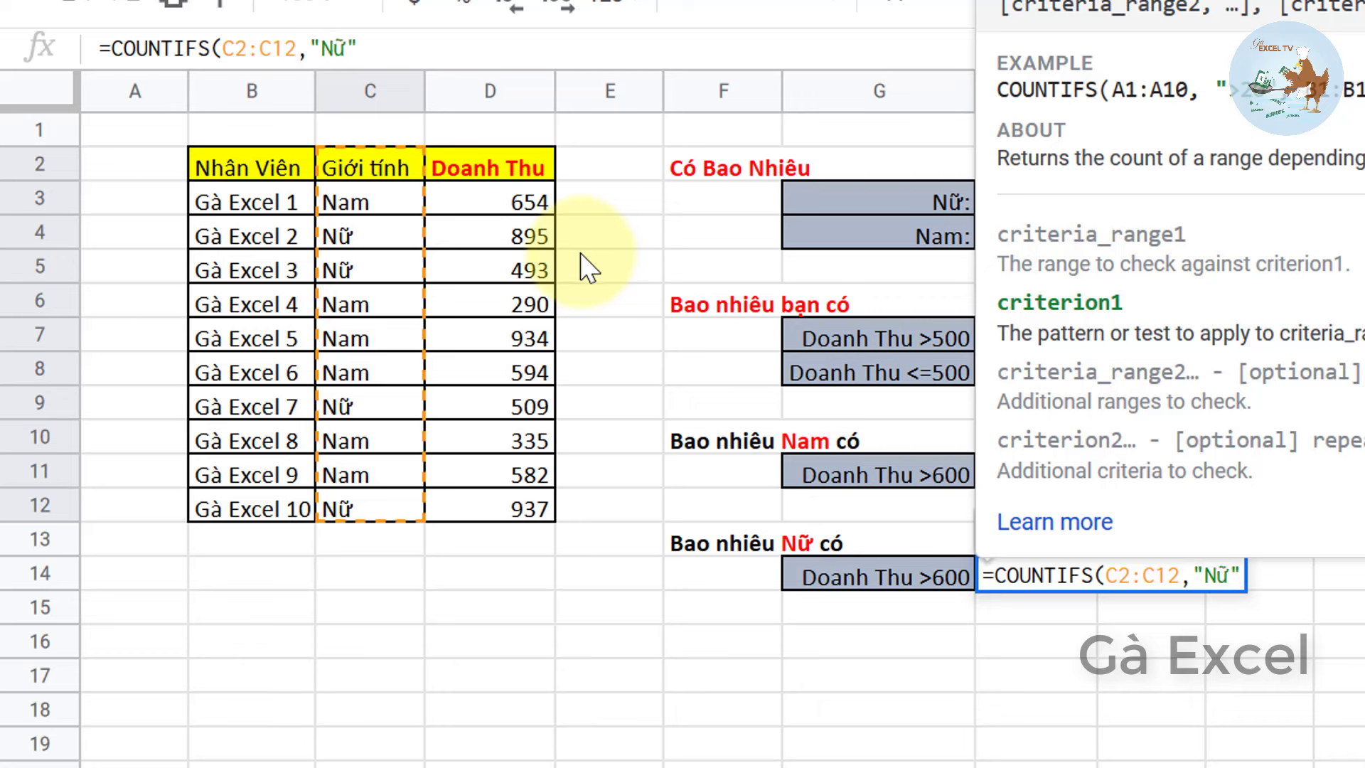
type(",")
left_click_drag(484, 161, 496, 497)
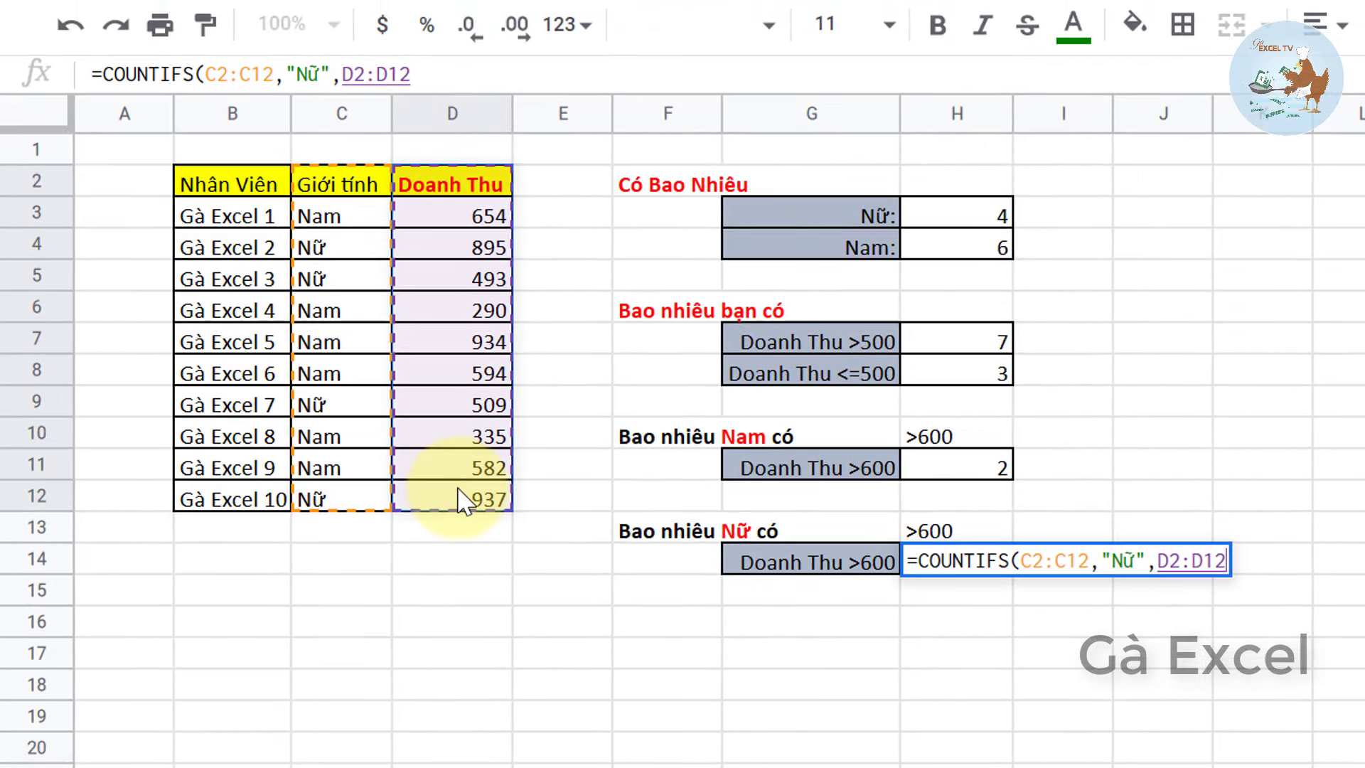
type(",")
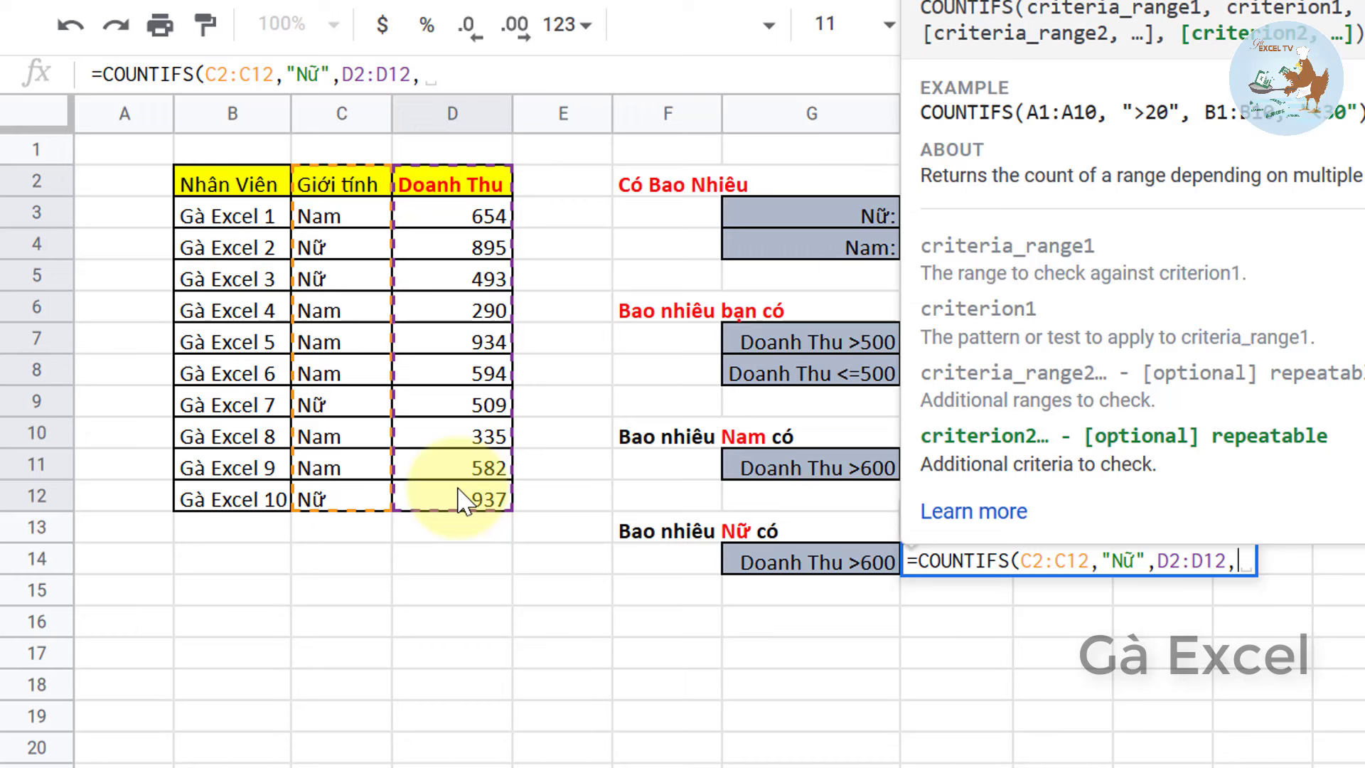
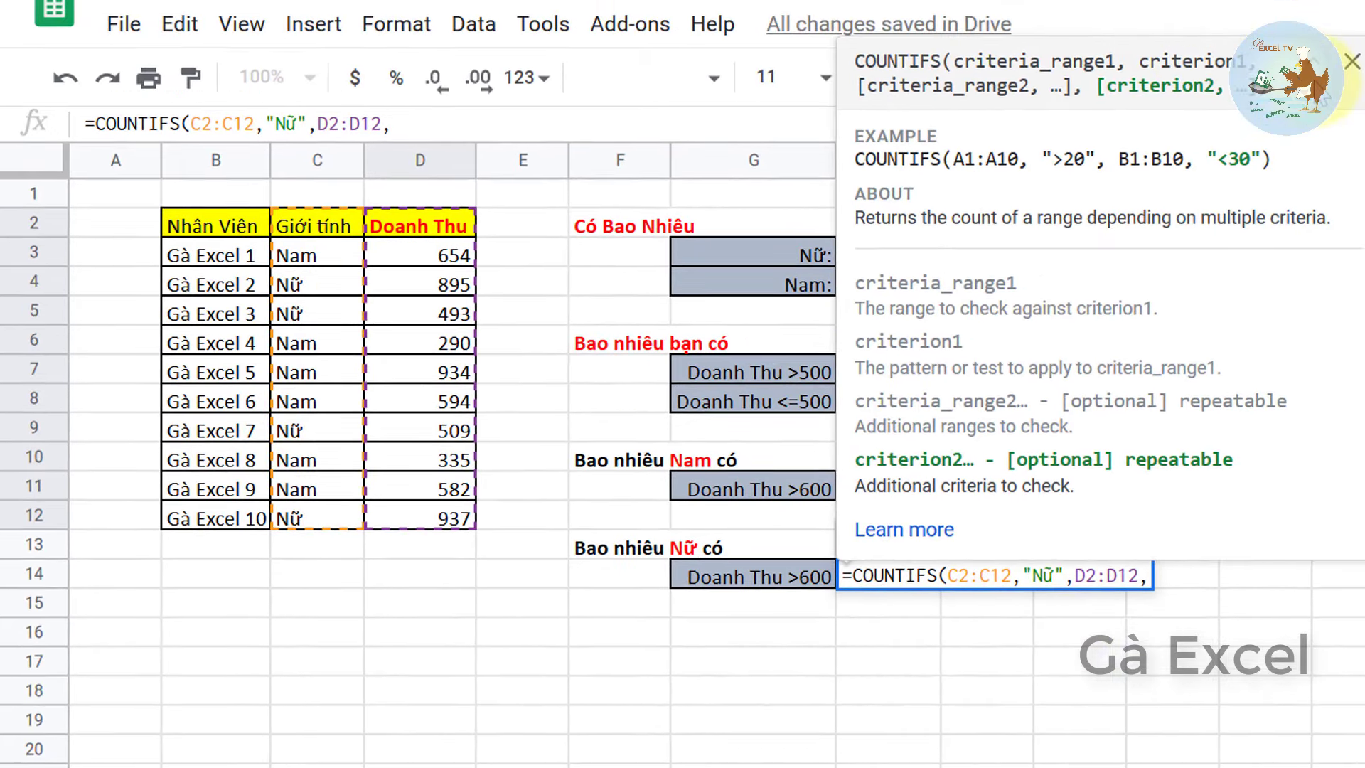
- Finish the women's COUNTIFS in H14 using H13 as the revenue criterion
left_click(1352, 62)
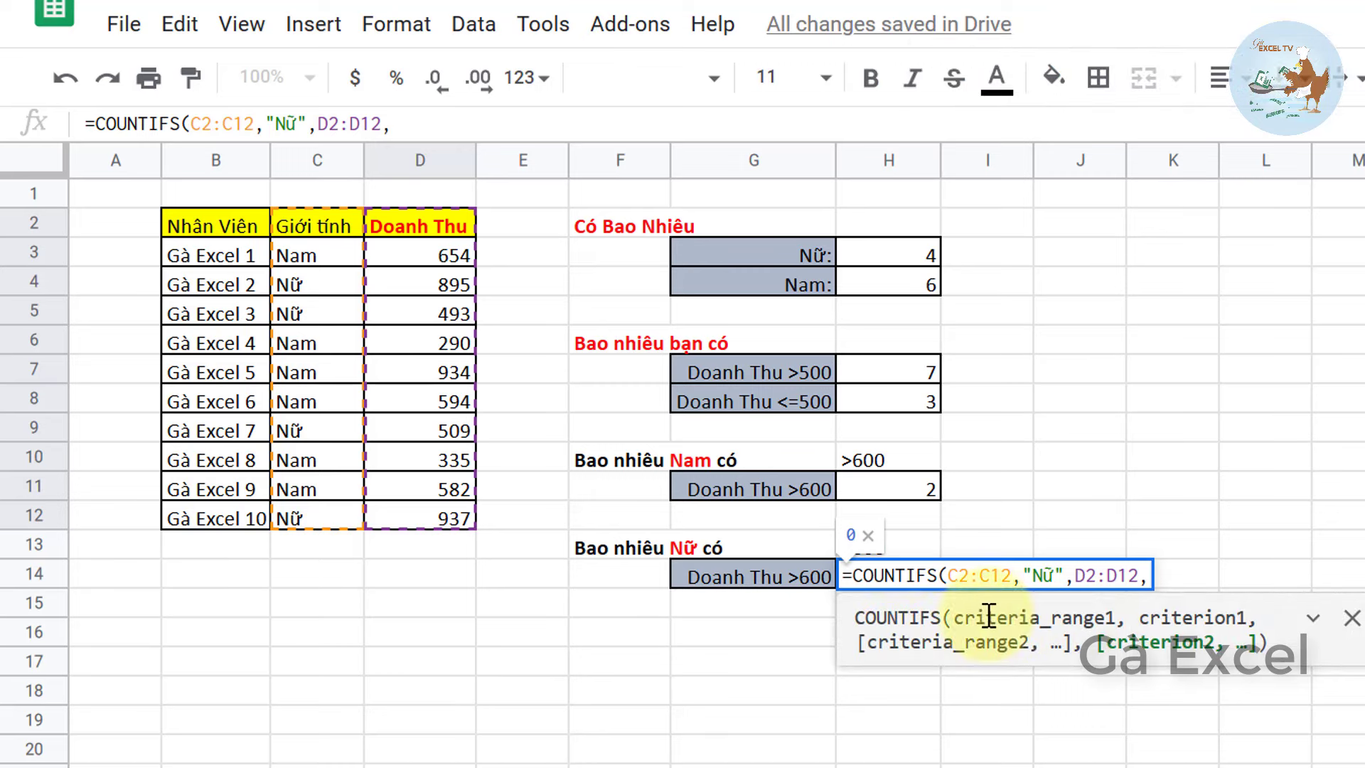
left_click(876, 546)
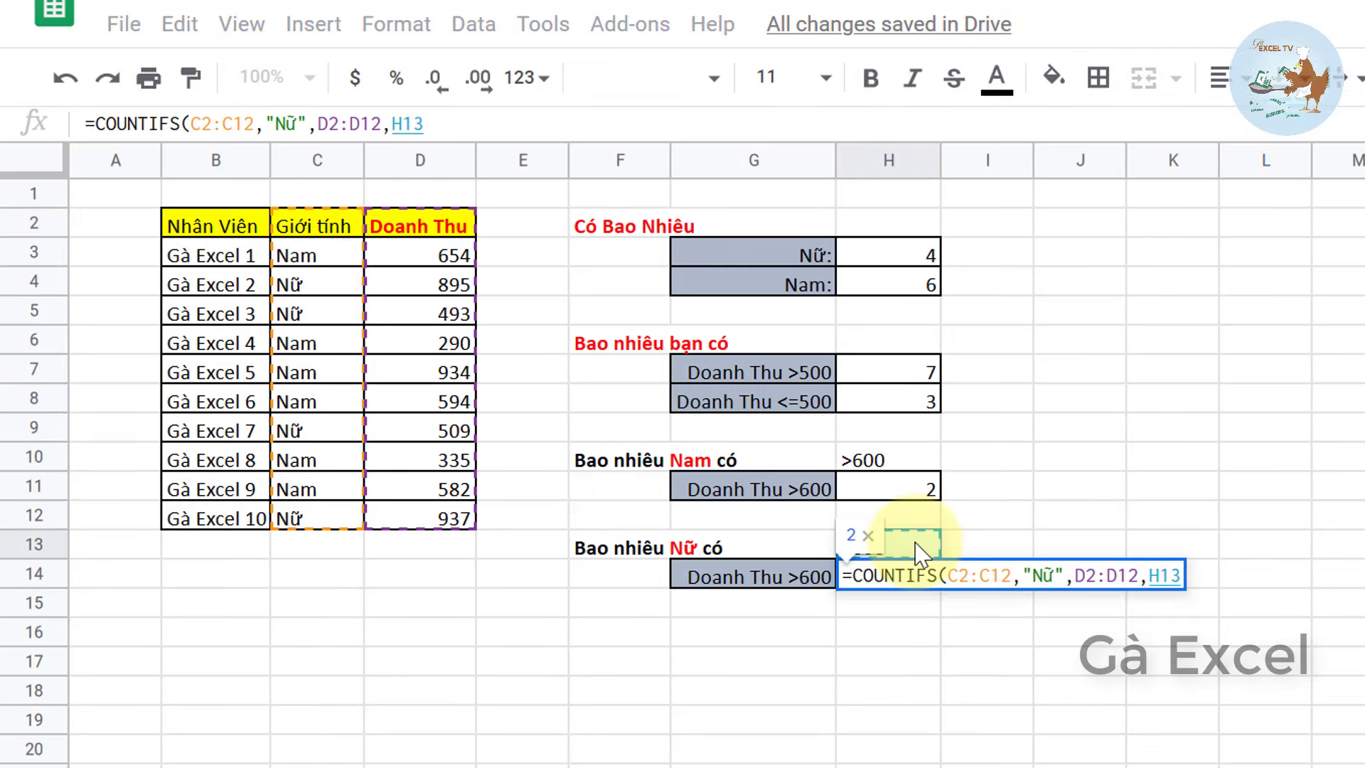
left_click(869, 536)
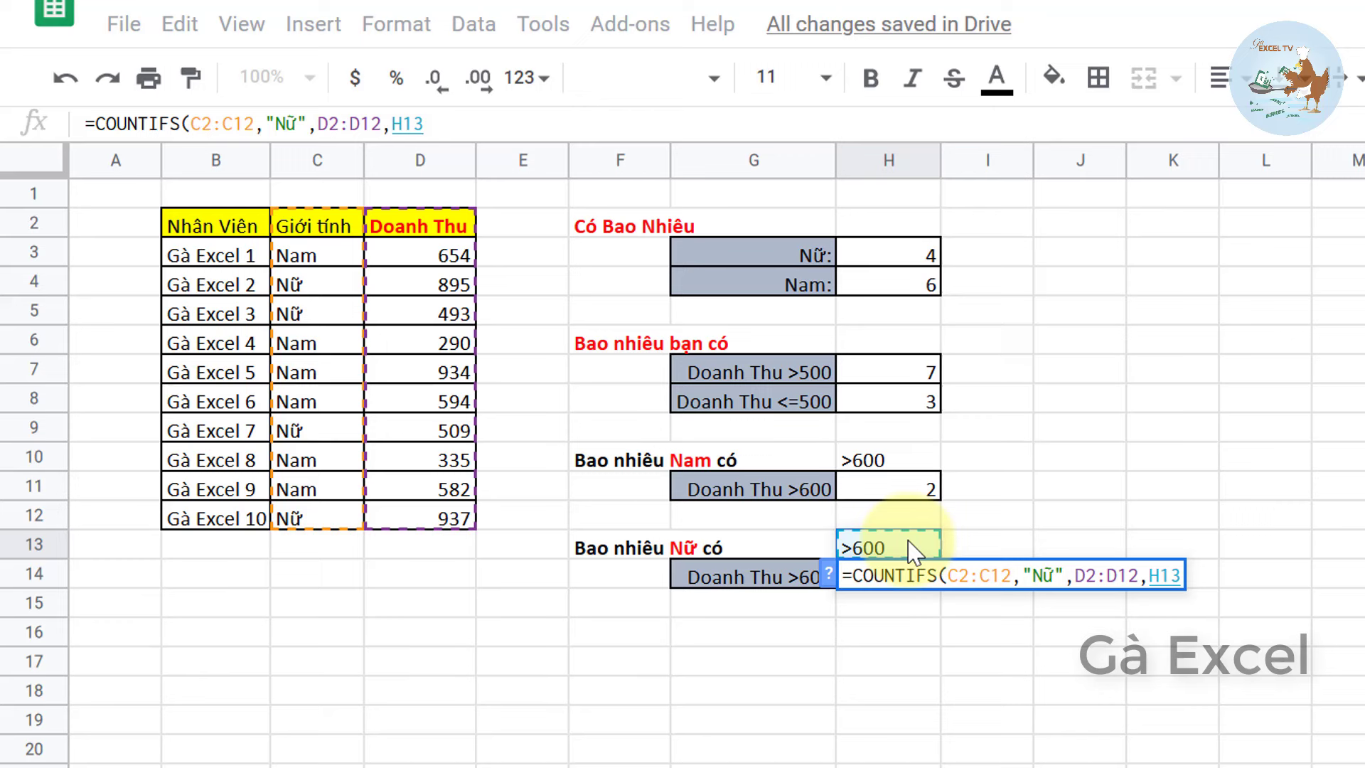
key("Return")
key("Up")
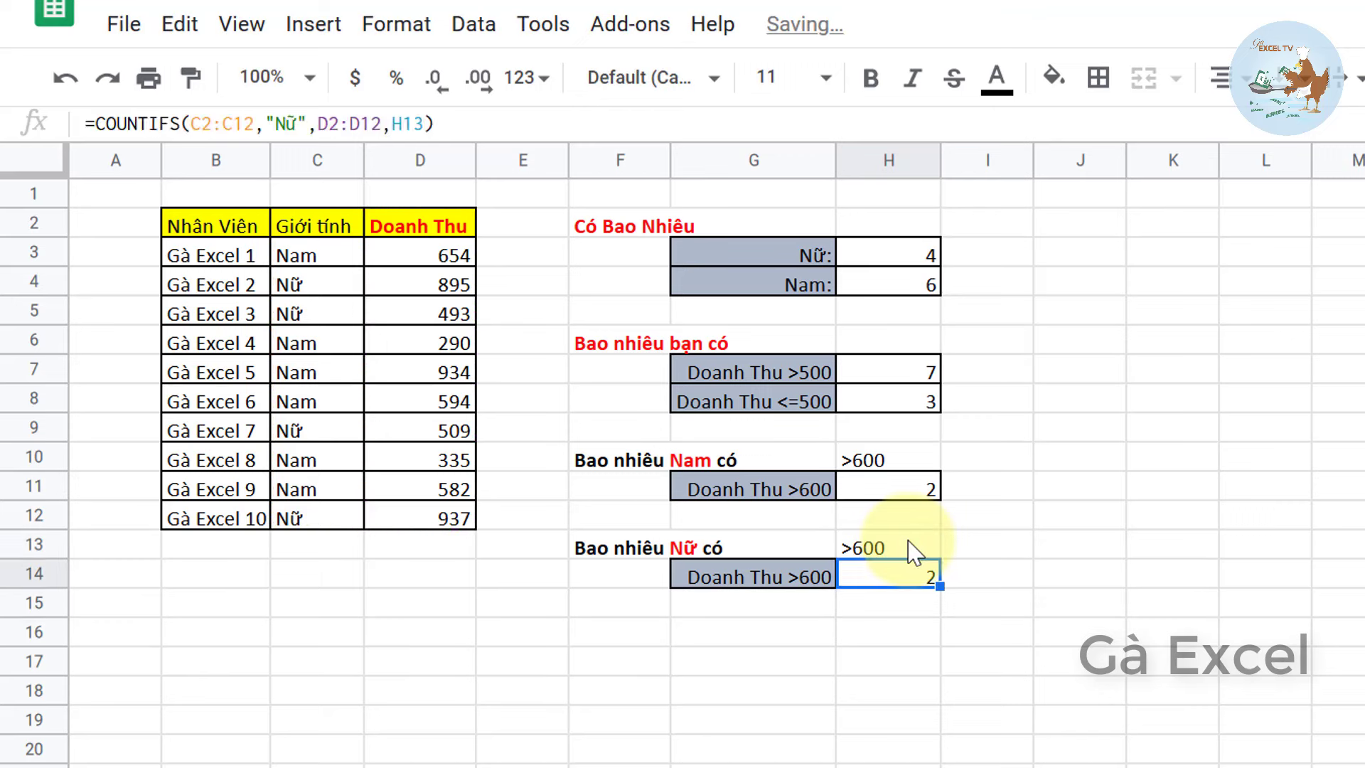
- Check the >600 threshold in H13 against female revenue values in column D
left_click(912, 549)
left_click(909, 579)
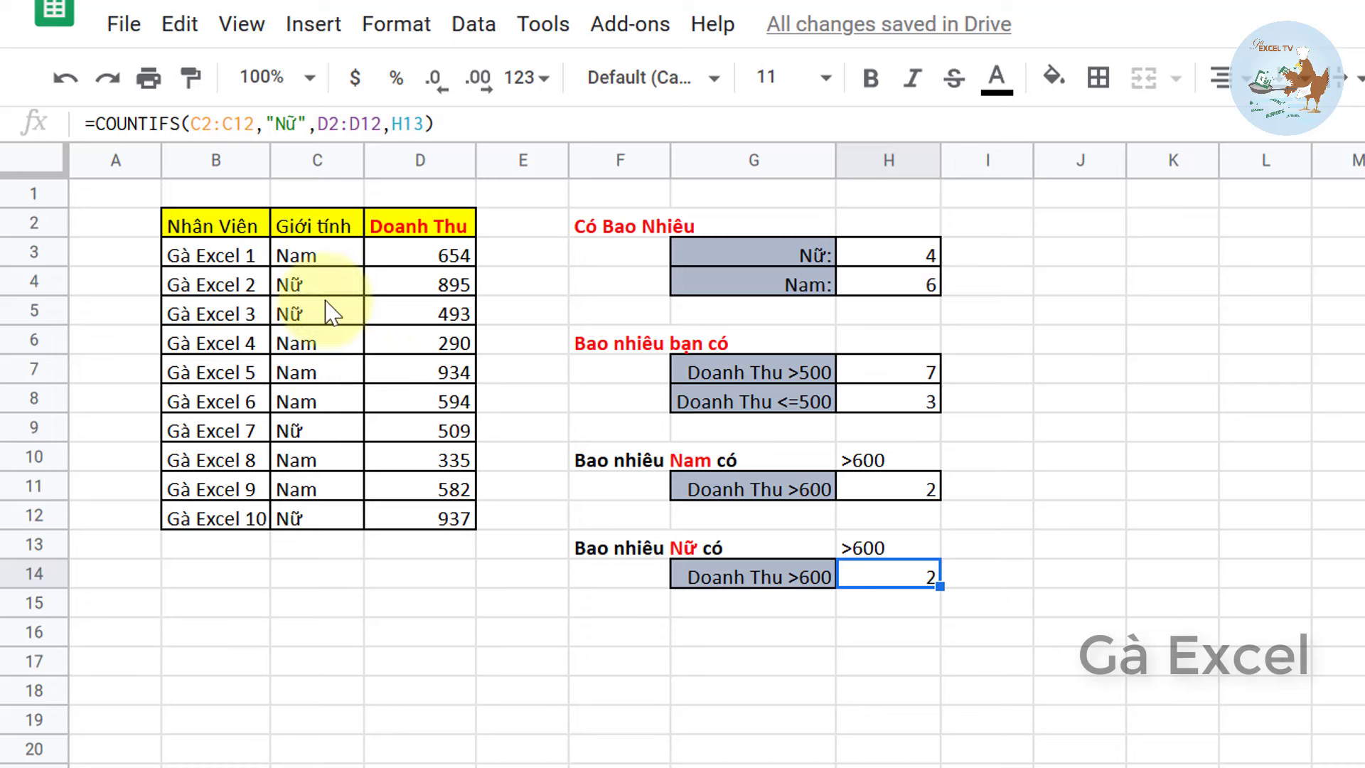
left_click(430, 287)
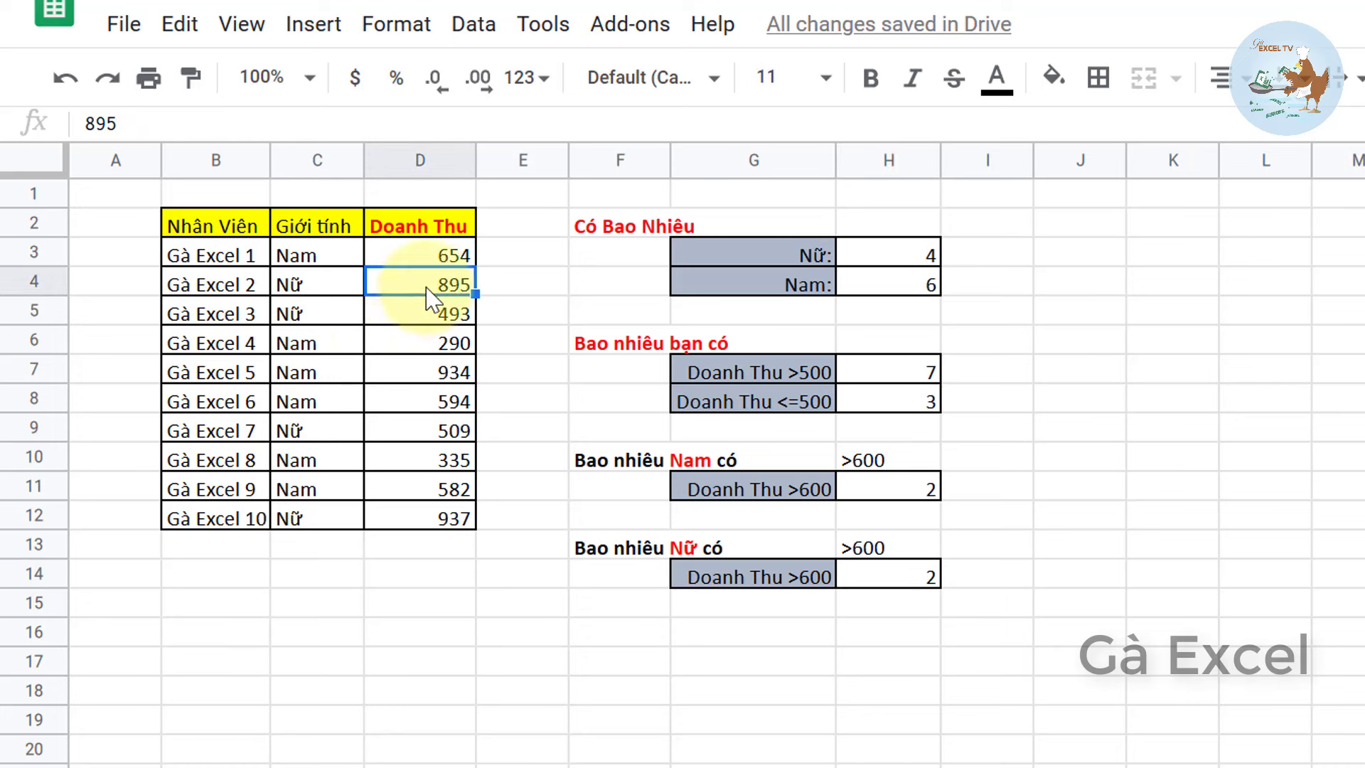
left_click(444, 526)
- Lower the H13 threshold to >300 so H14 counts 4 women, then review the COUNTIFS formulas
left_click(910, 553)
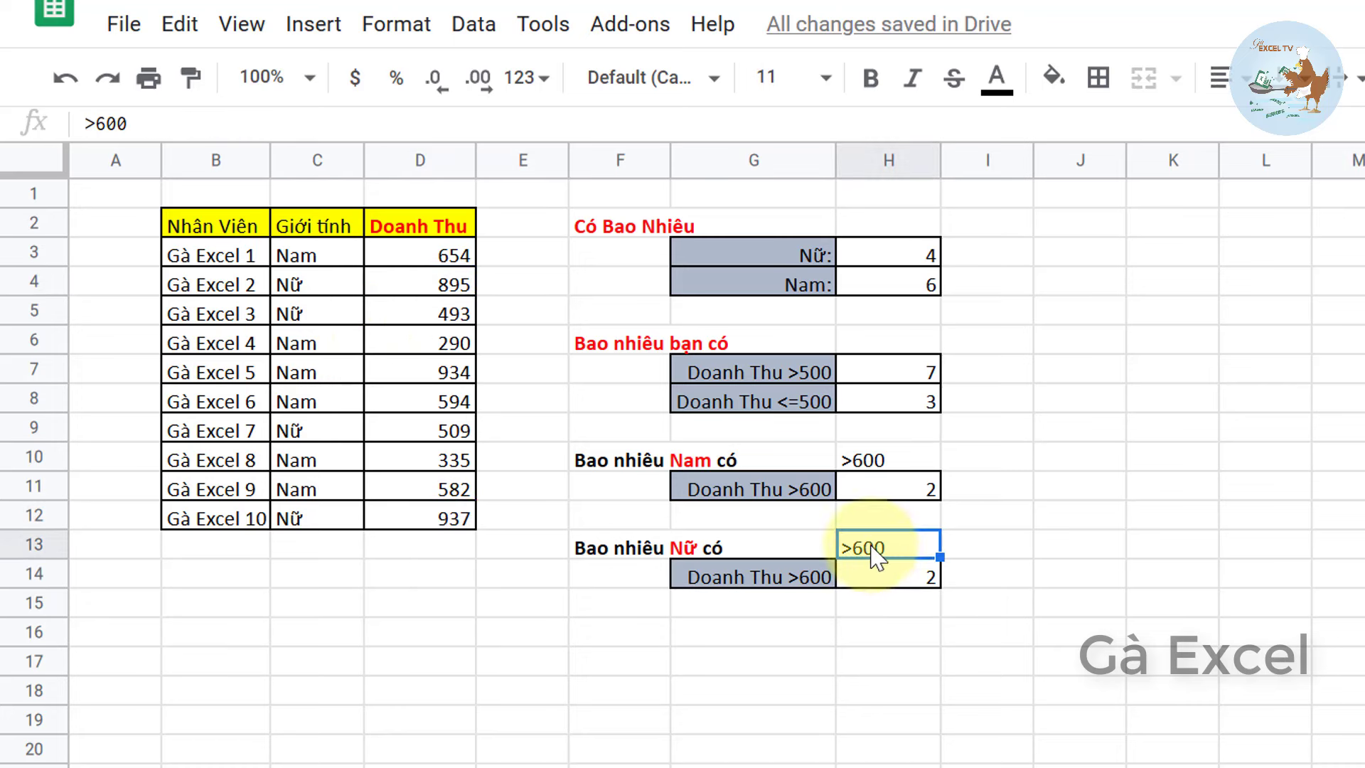
type(">")
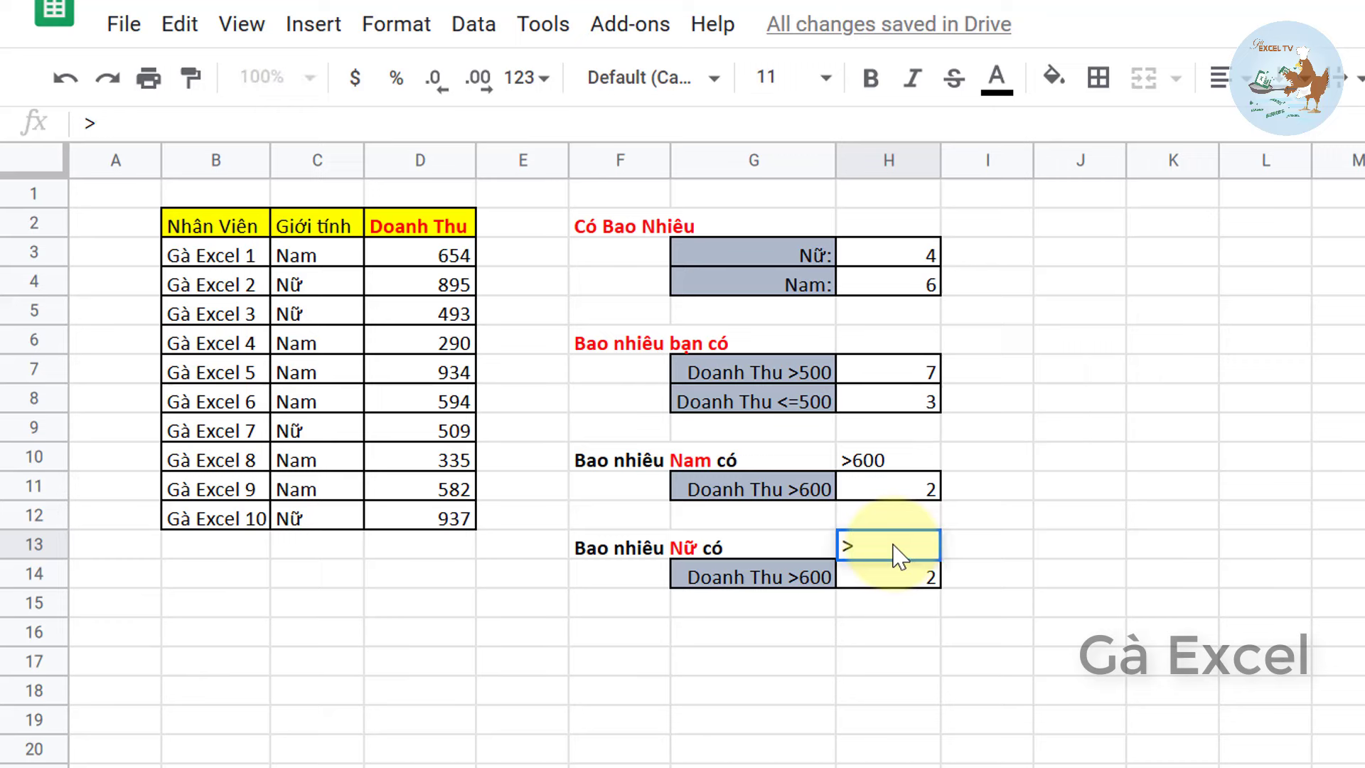
key("Return")
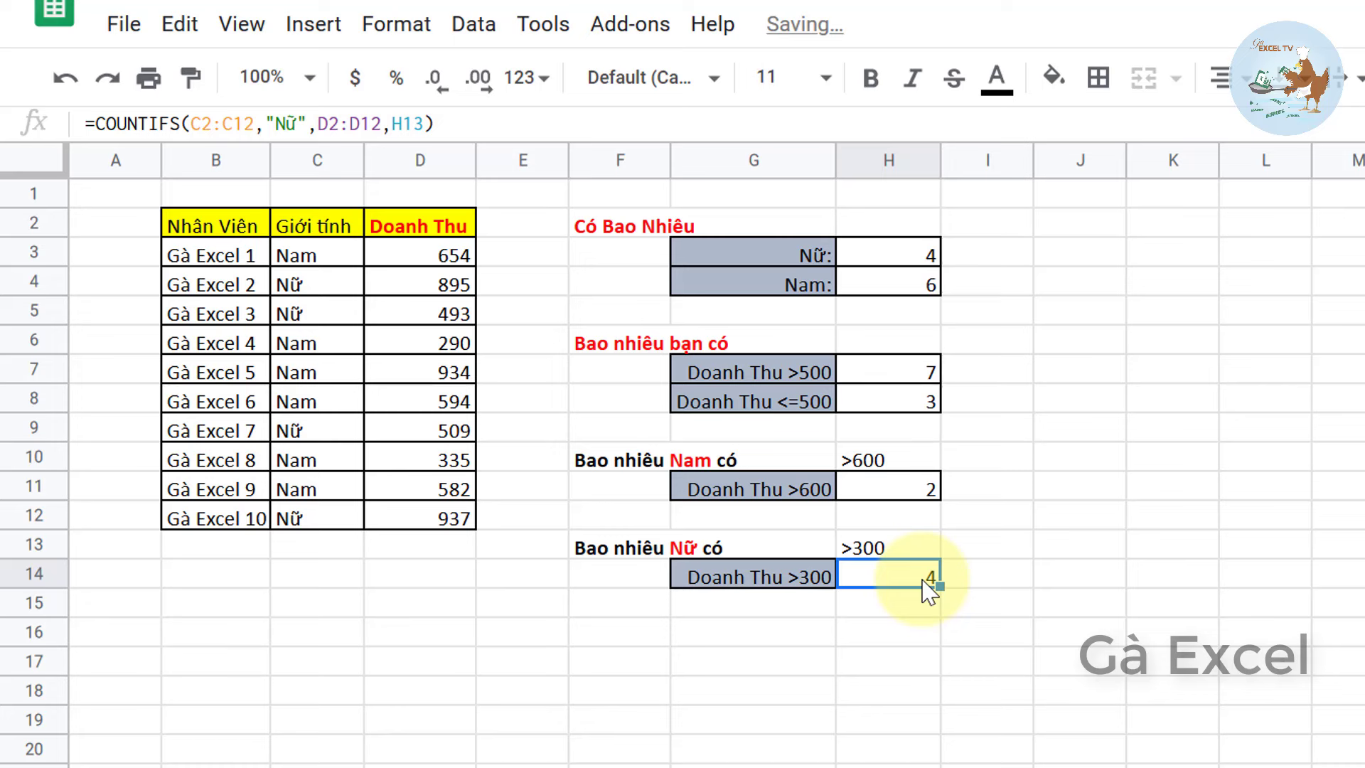
key("Up")
key("Down")
key("Up")
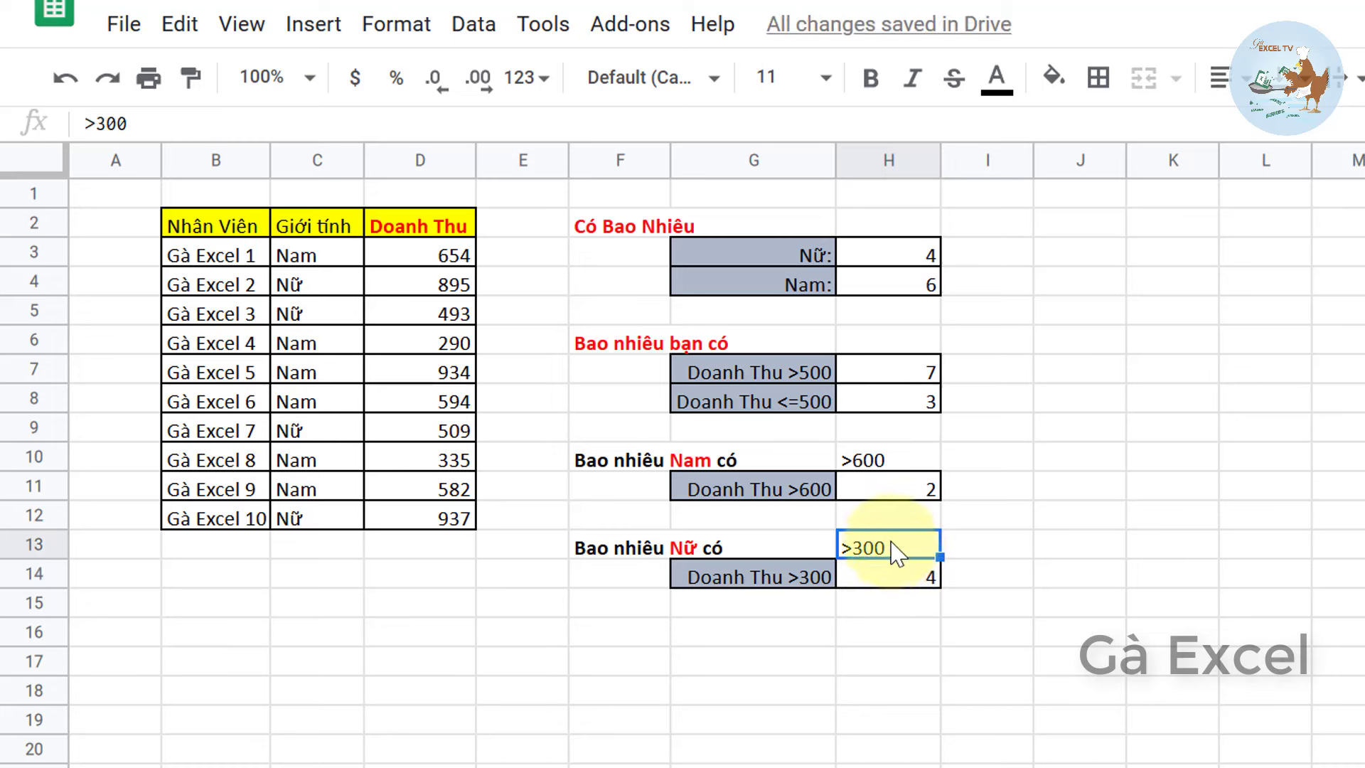
left_click(898, 571)
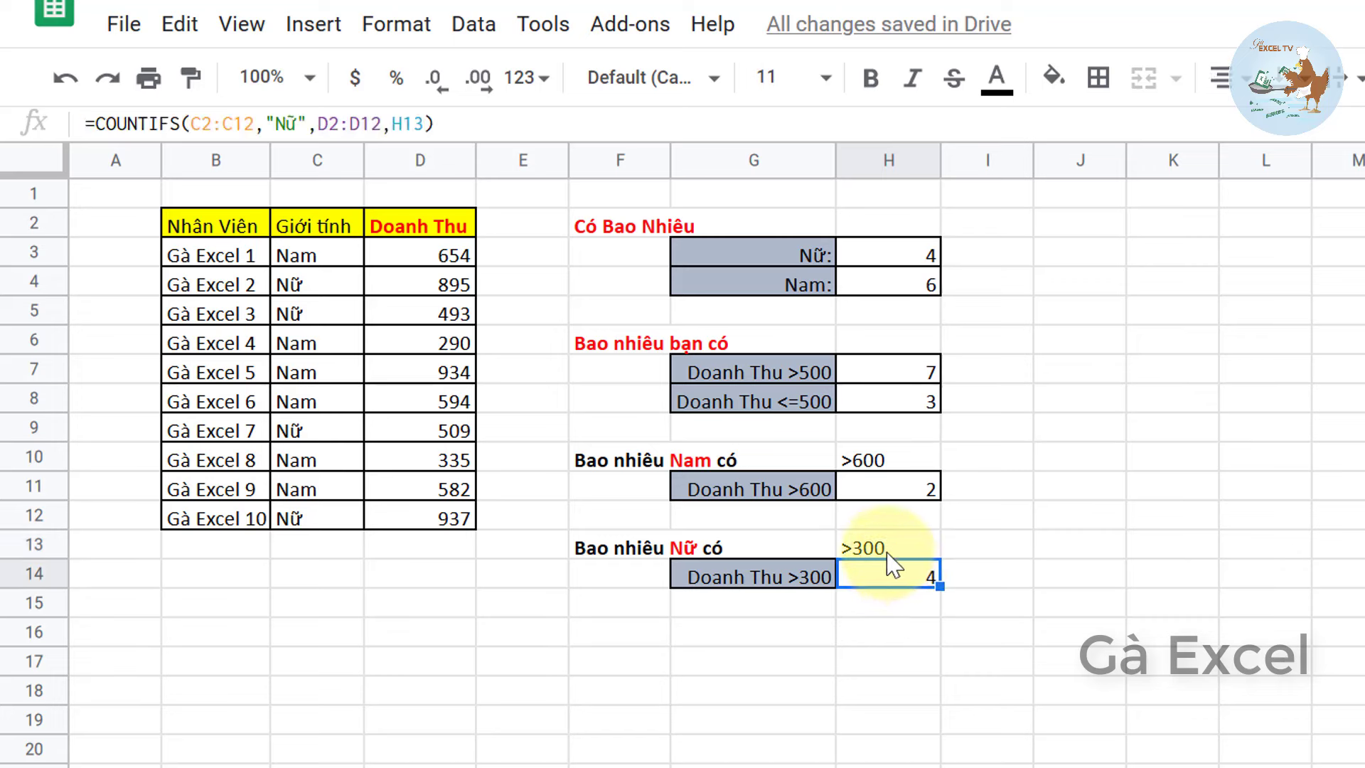
left_click(918, 488)
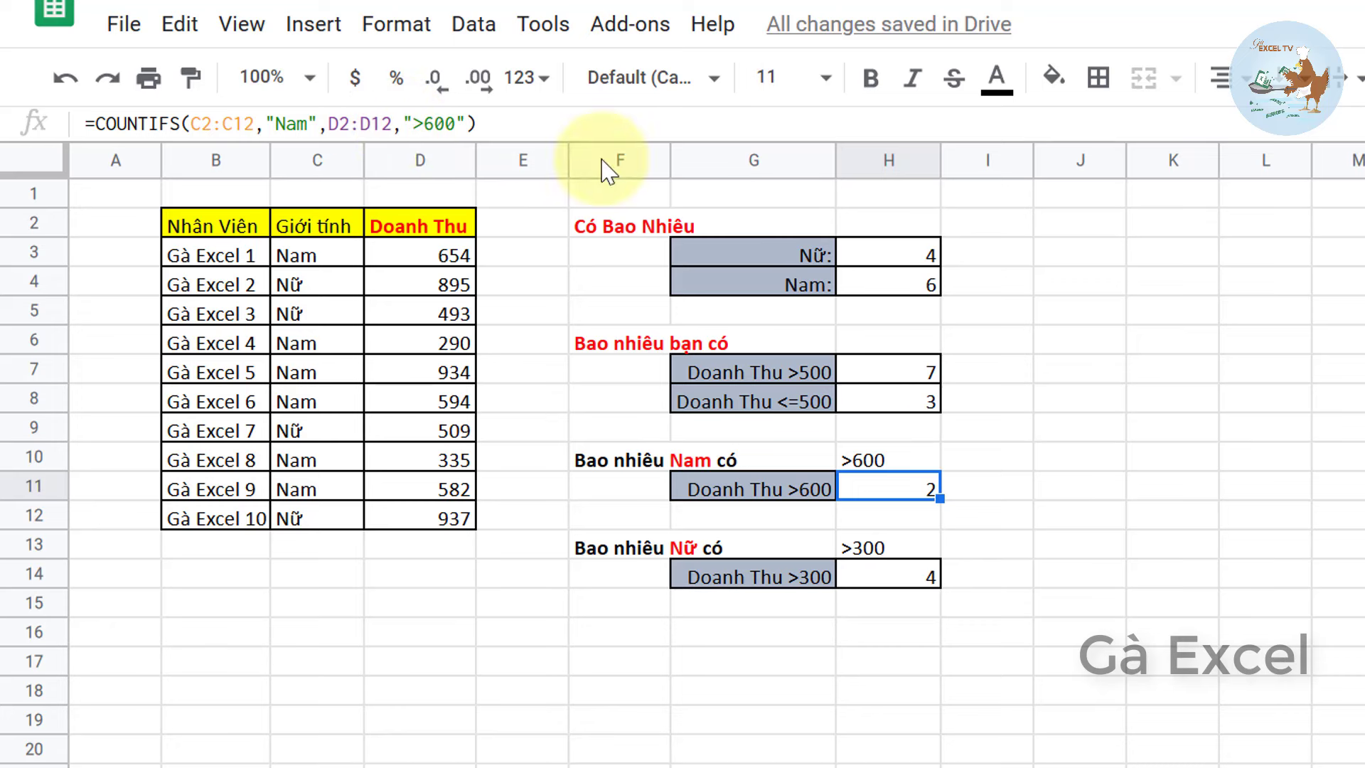
- Set the men's revenue threshold in H10 to >300
left_click(906, 466)
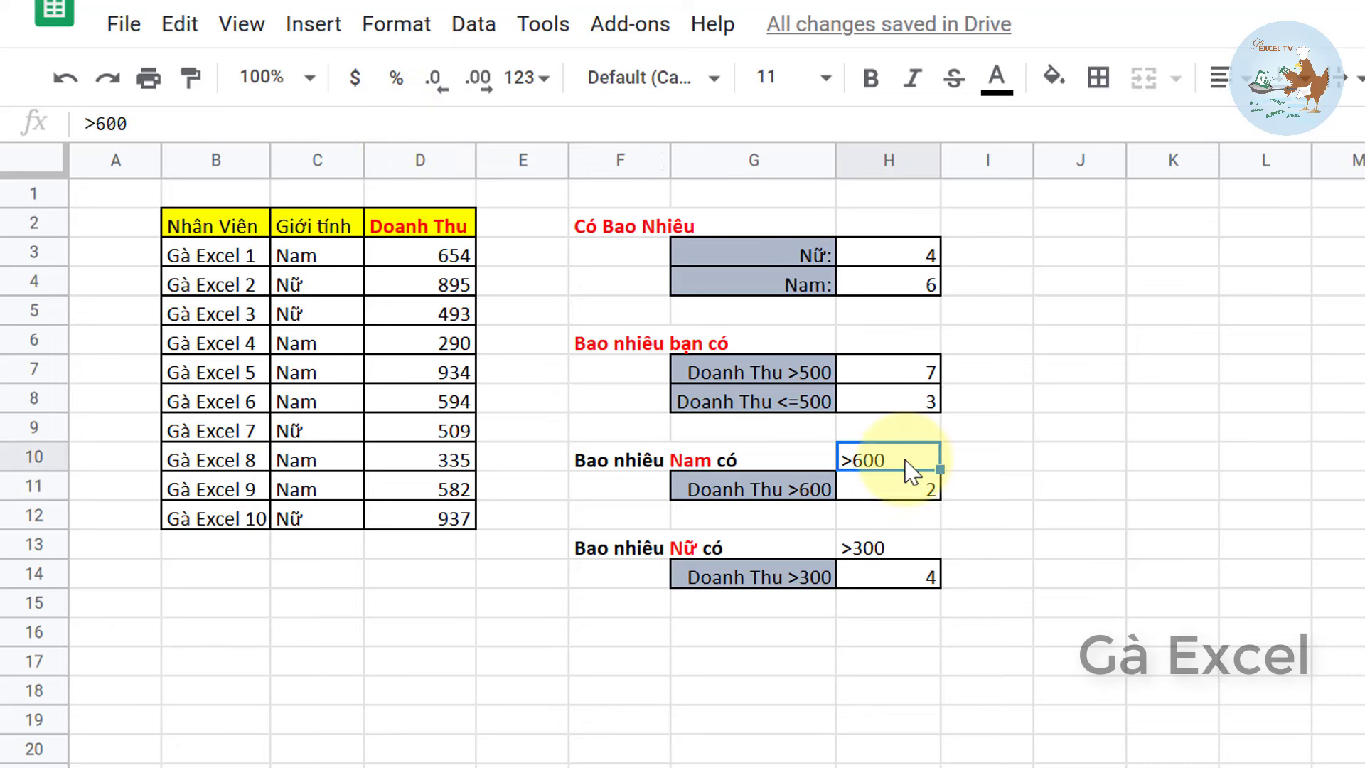
type(">6")
type("00")
key("Return")
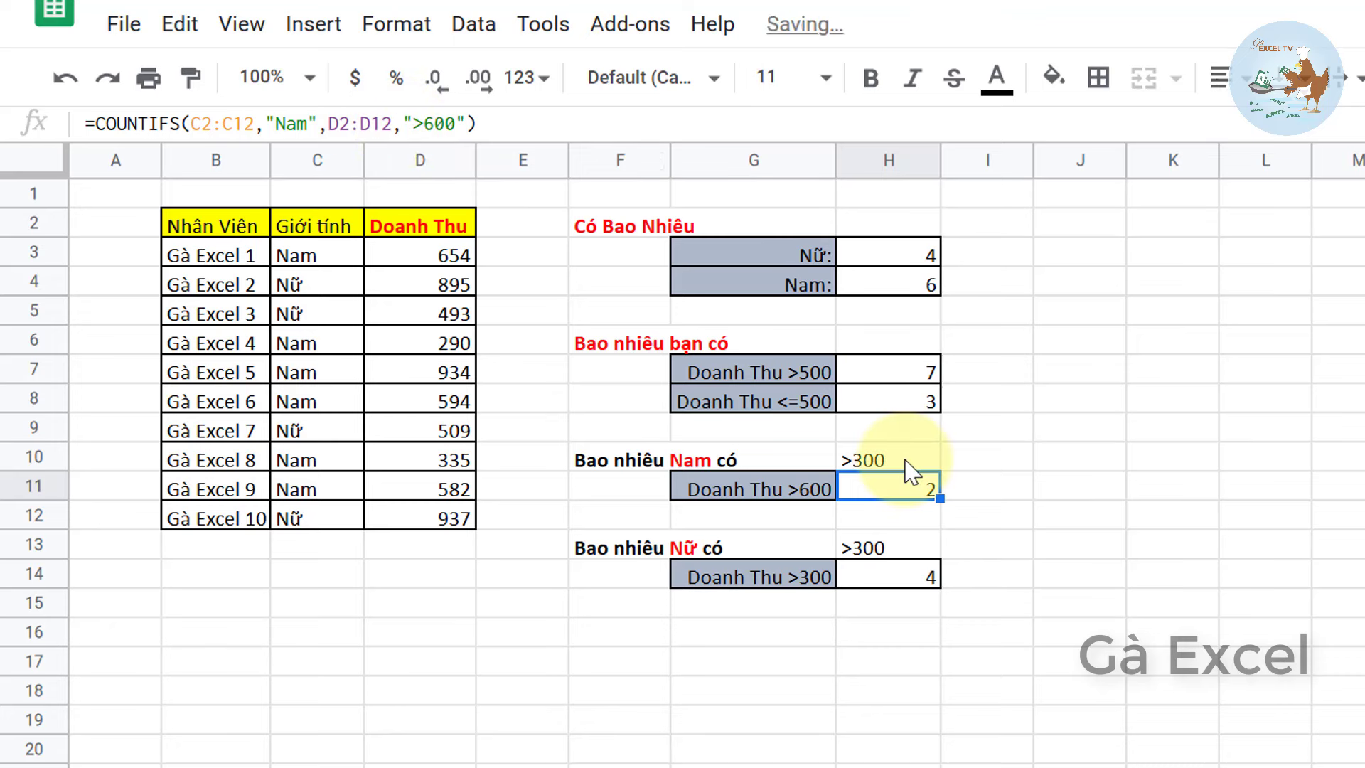
- Replace the hard-coded >600 criterion in H11's COUNTIFS with a reference to H10
double_click(917, 490)
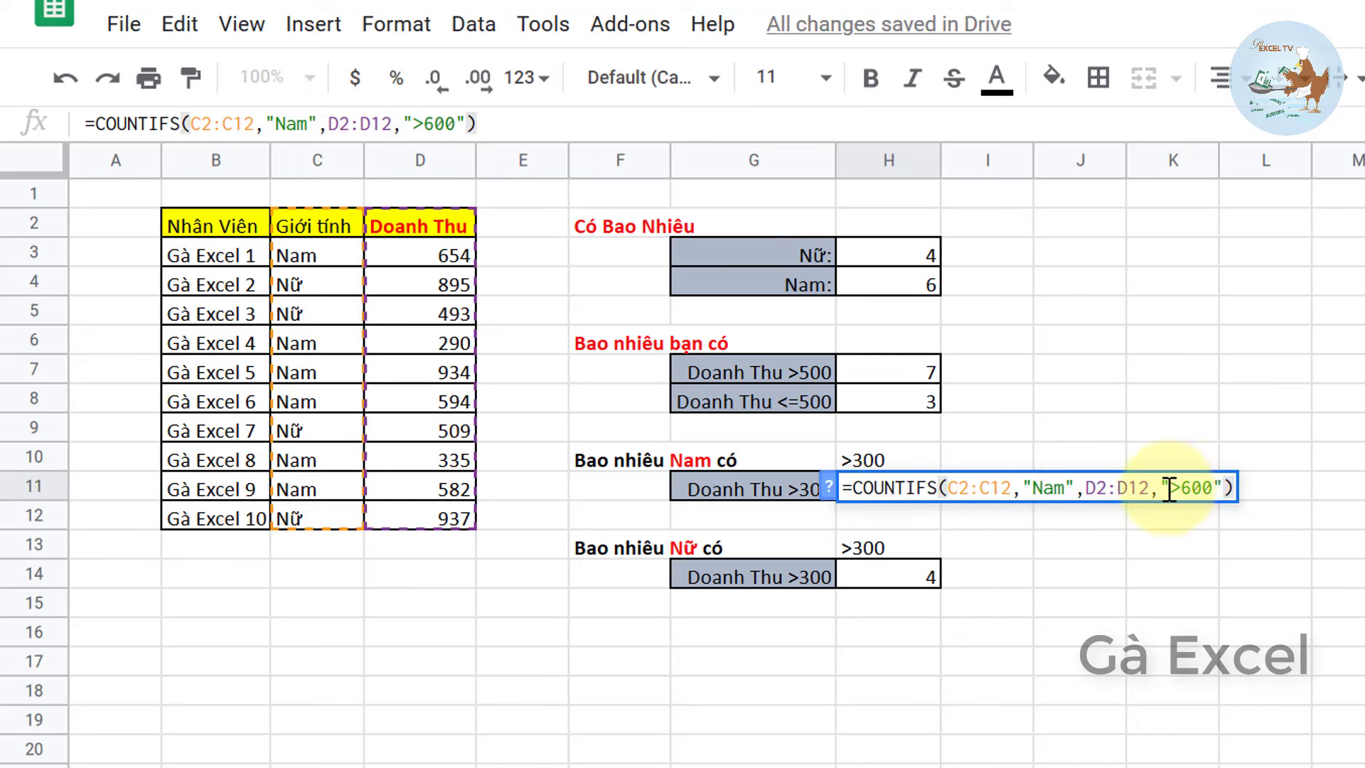
left_click_drag(1169, 489, 1227, 489)
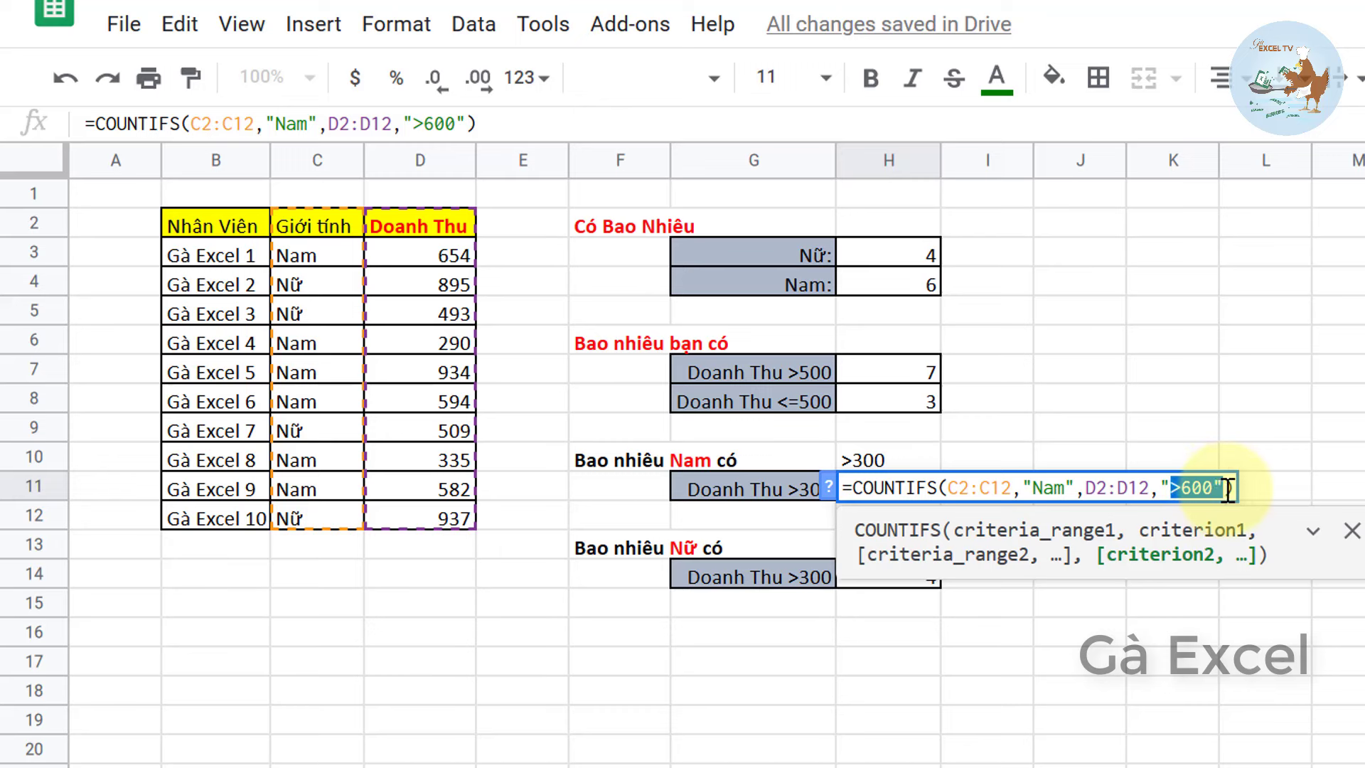
key("BackSpace")
key("BackSpace")
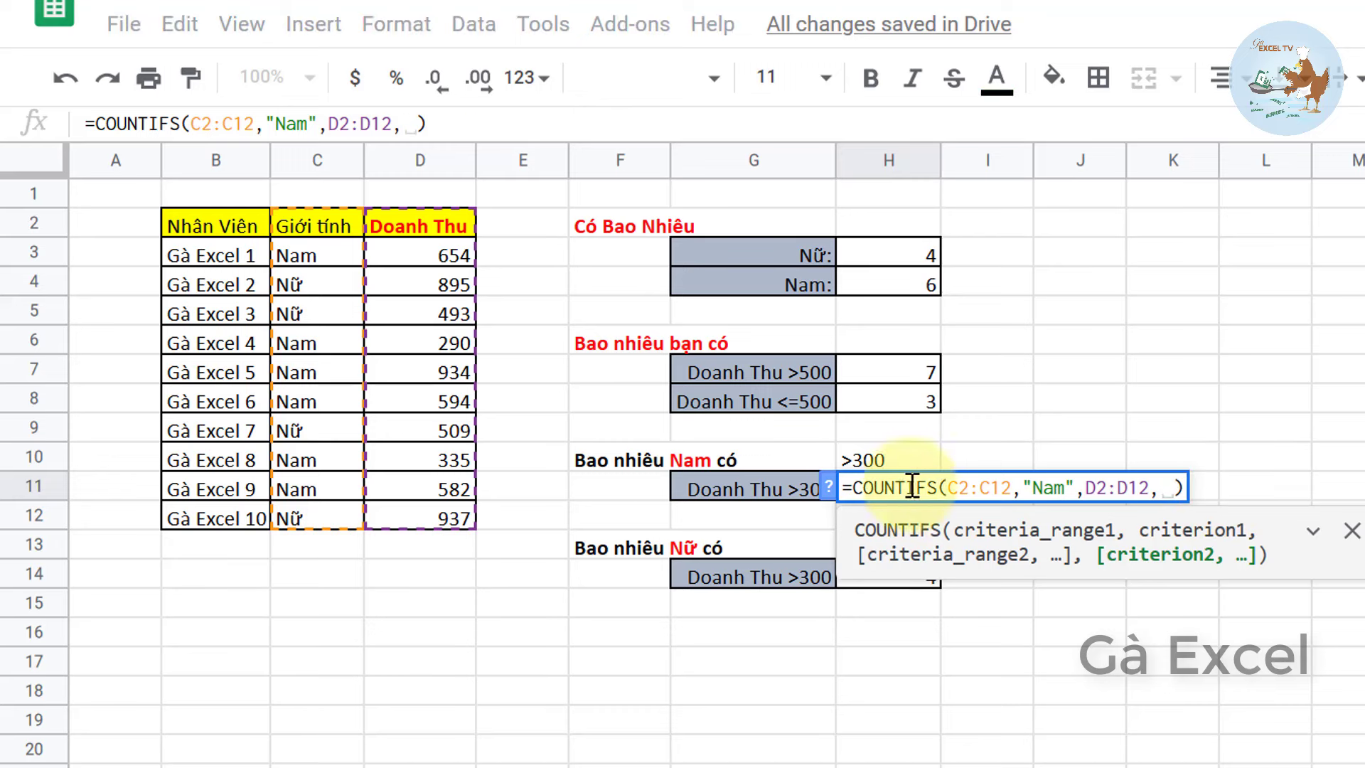
left_click(865, 464)
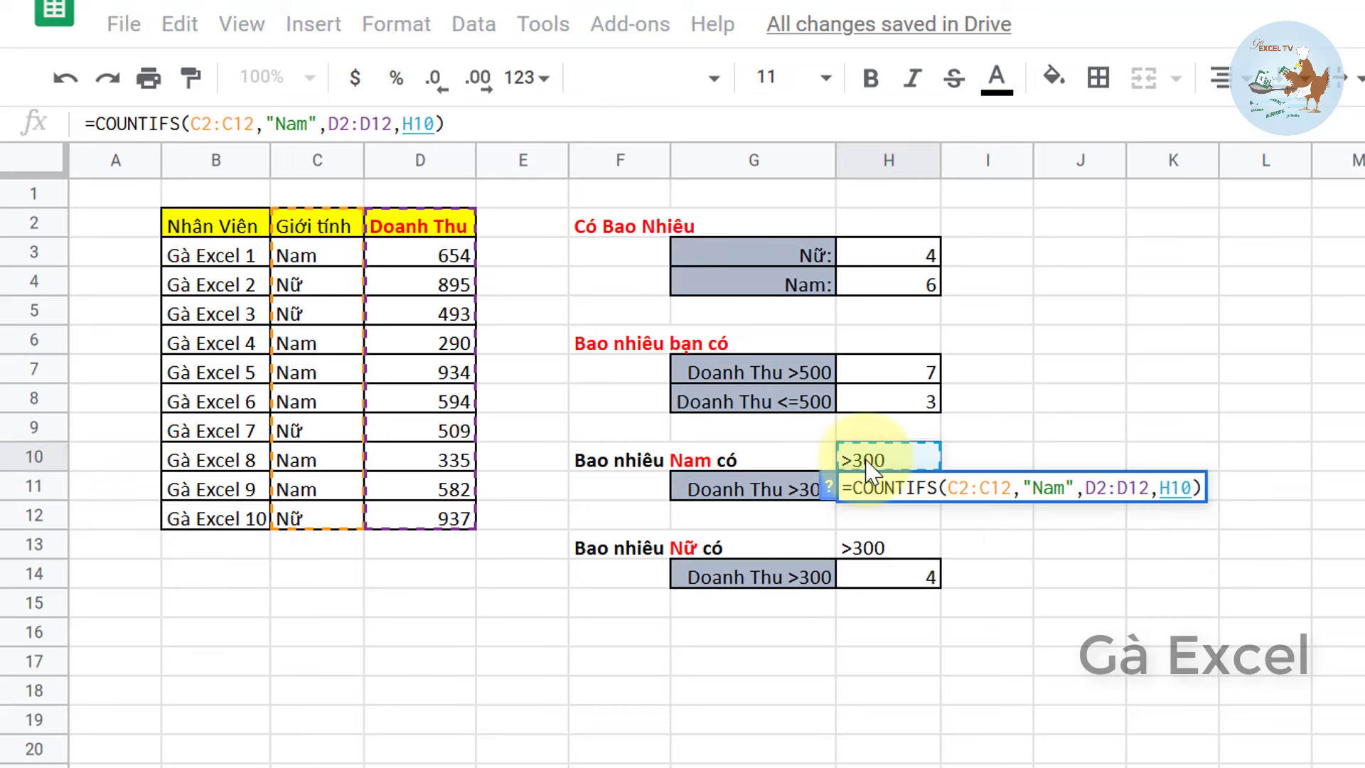
key("Return")
left_click(917, 491)
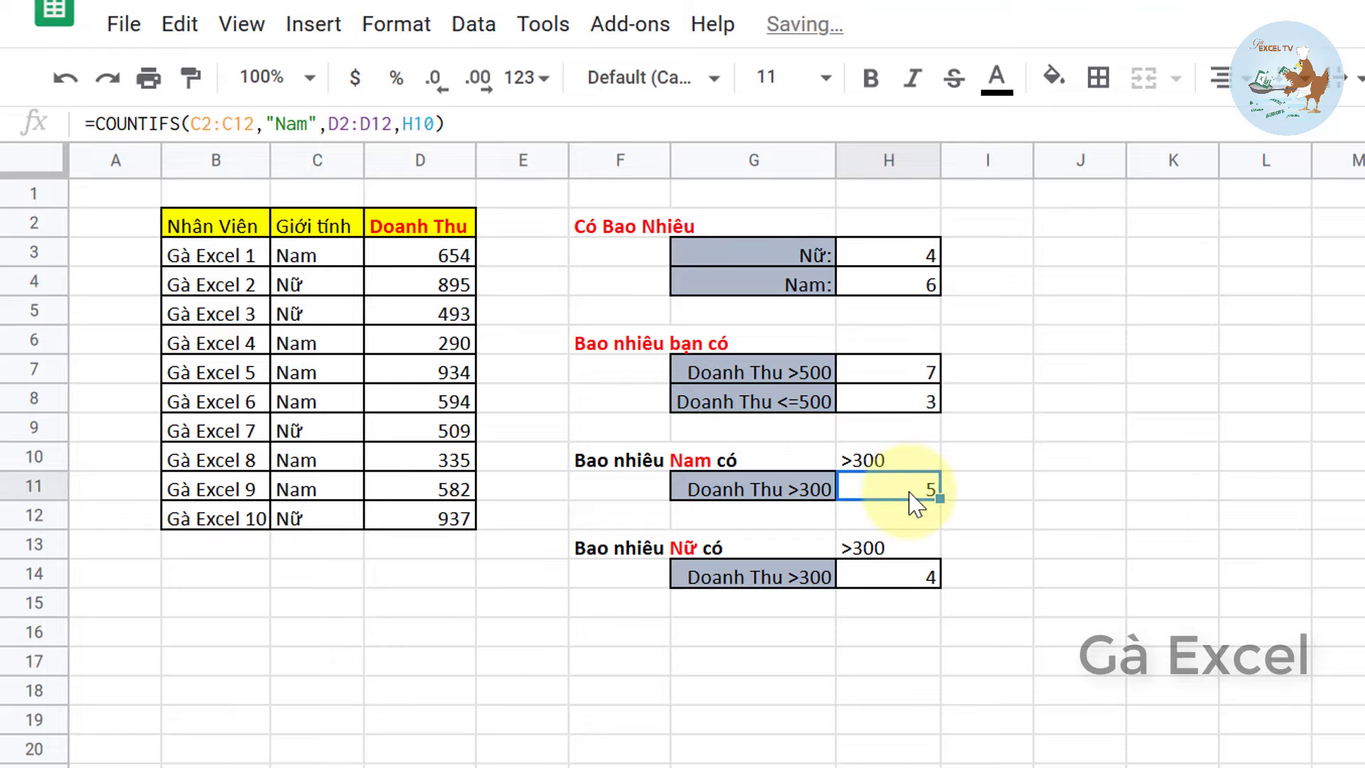
left_click(917, 463)
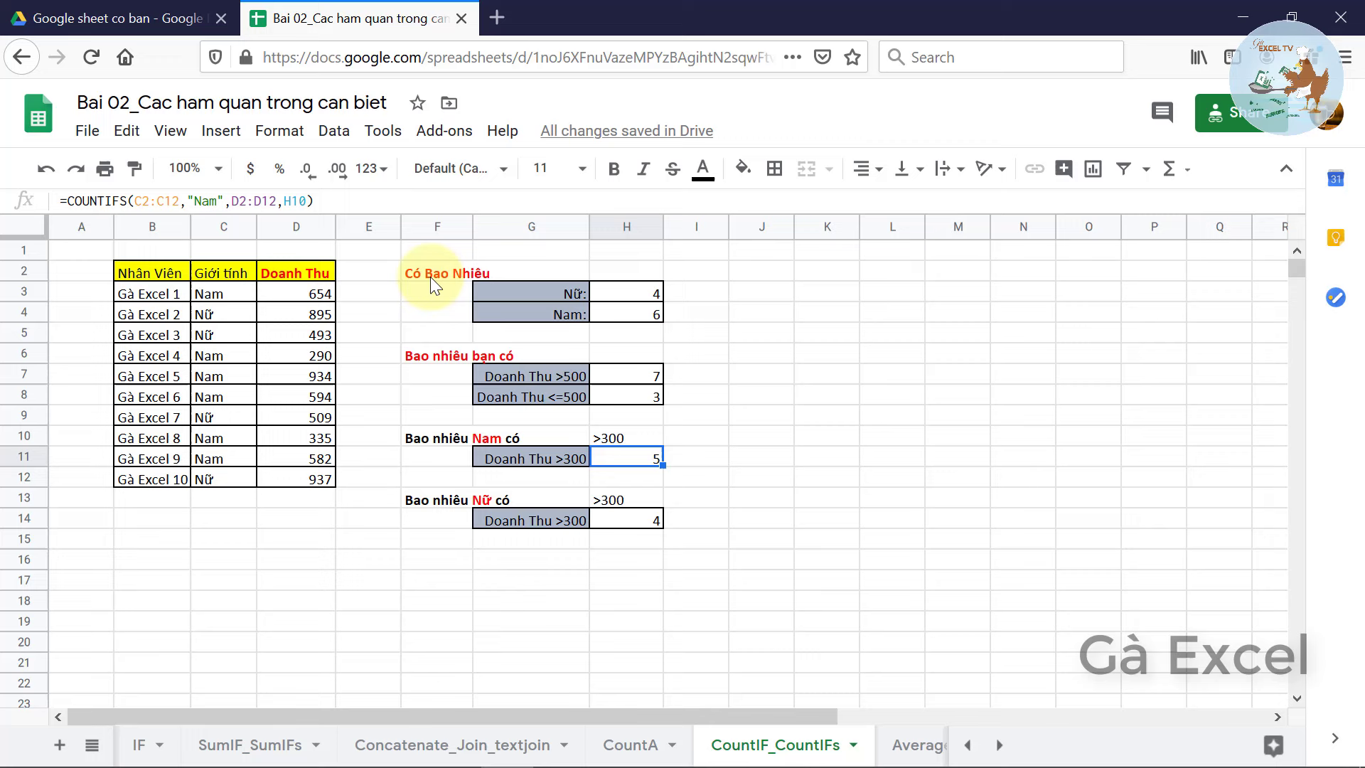
- Review the Nữ and Nam count formulas in H3 and H4
left_click(432, 274)
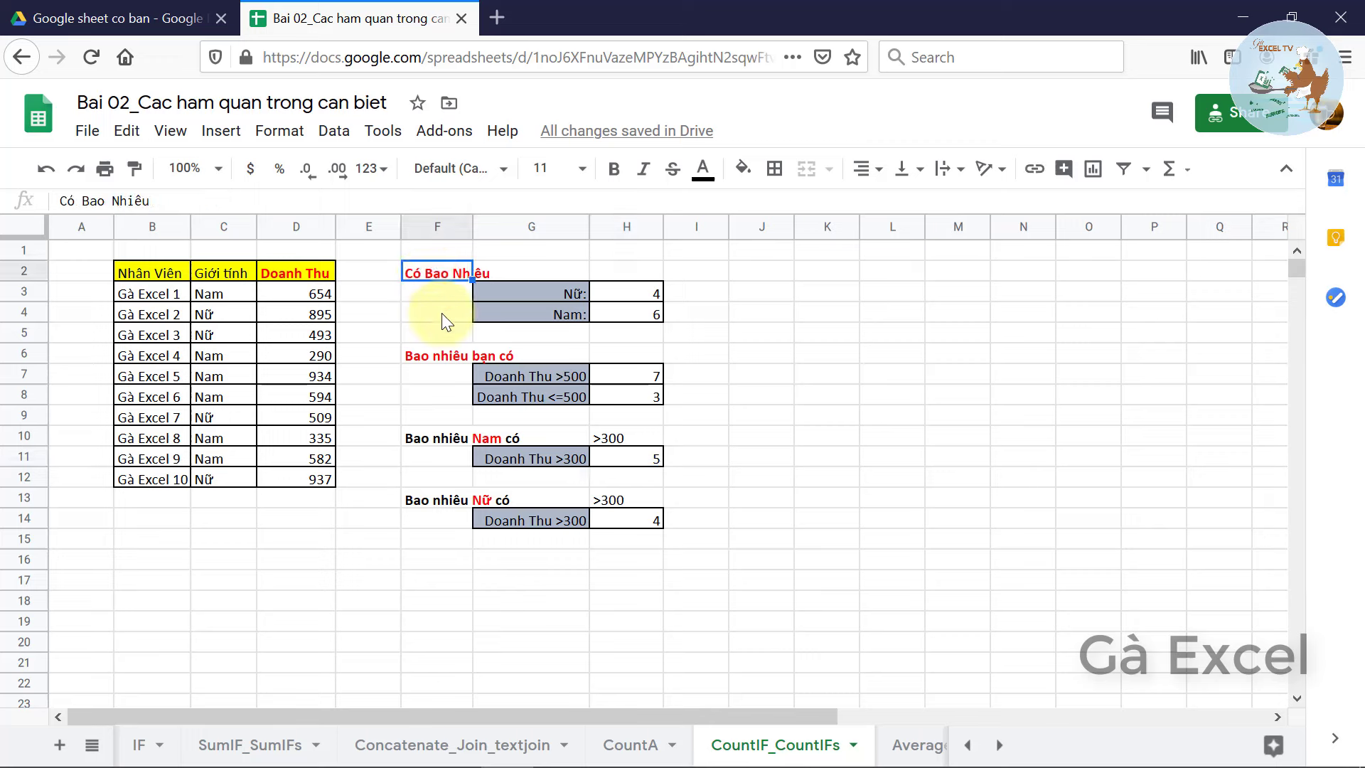
left_click(446, 354)
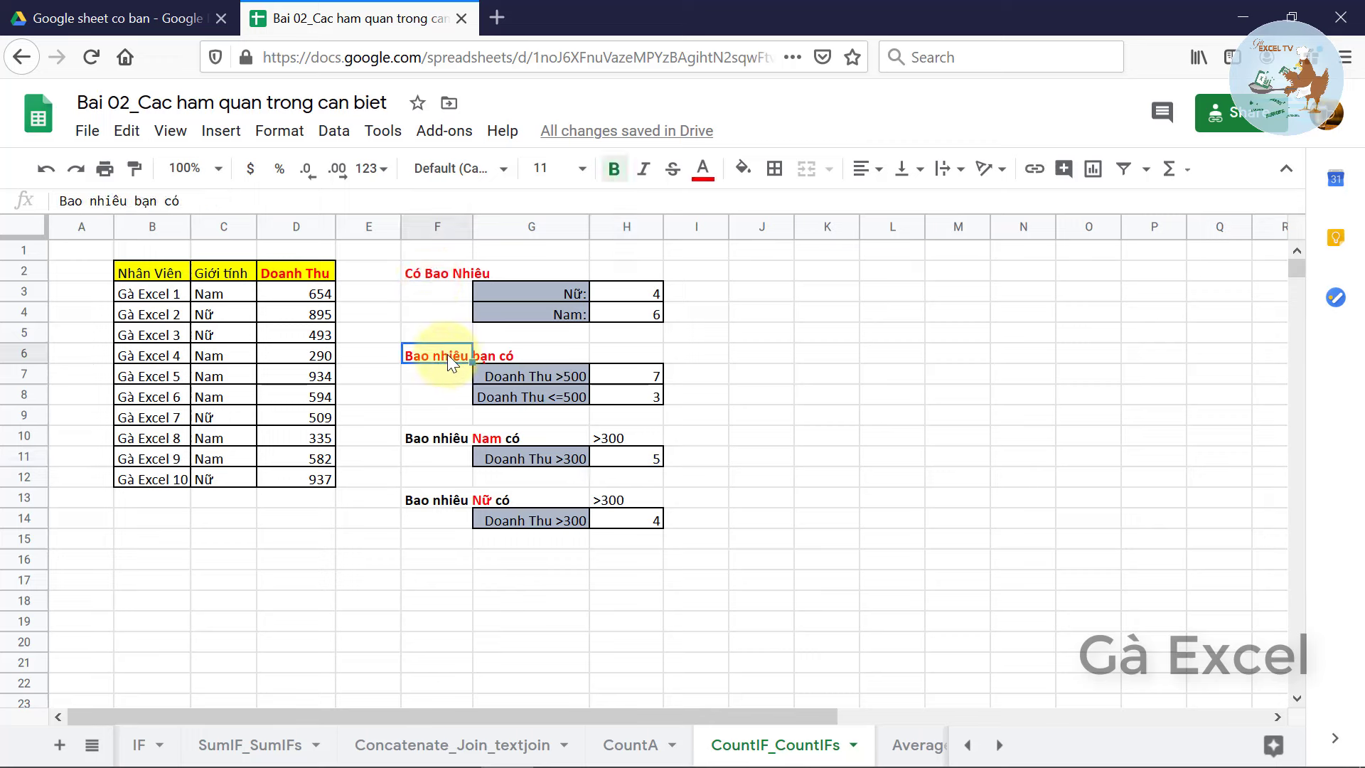
left_click(646, 291)
left_click(644, 320)
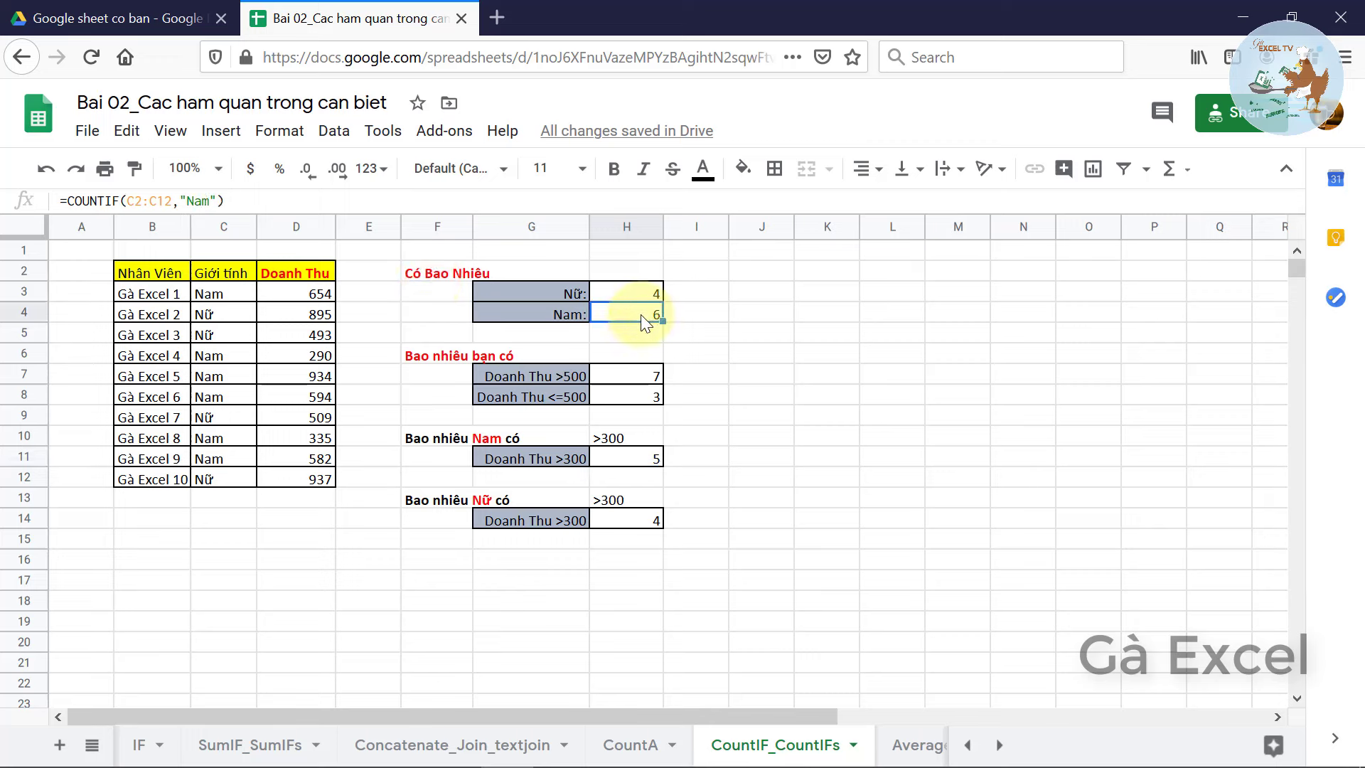
- On the Average sheet, enter =AVERAGE(C3:F3) in G3 and fill it down to G12
left_click(917, 744)
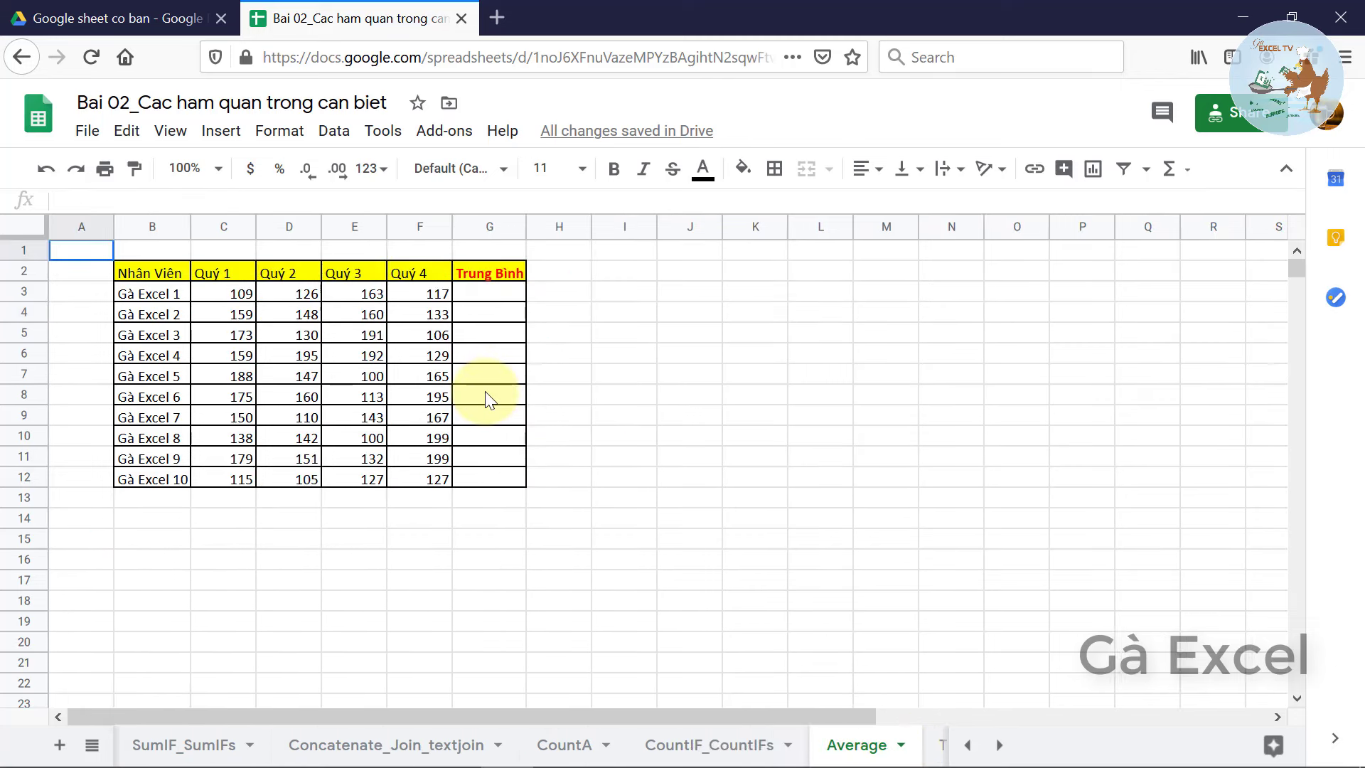
left_click(220, 272)
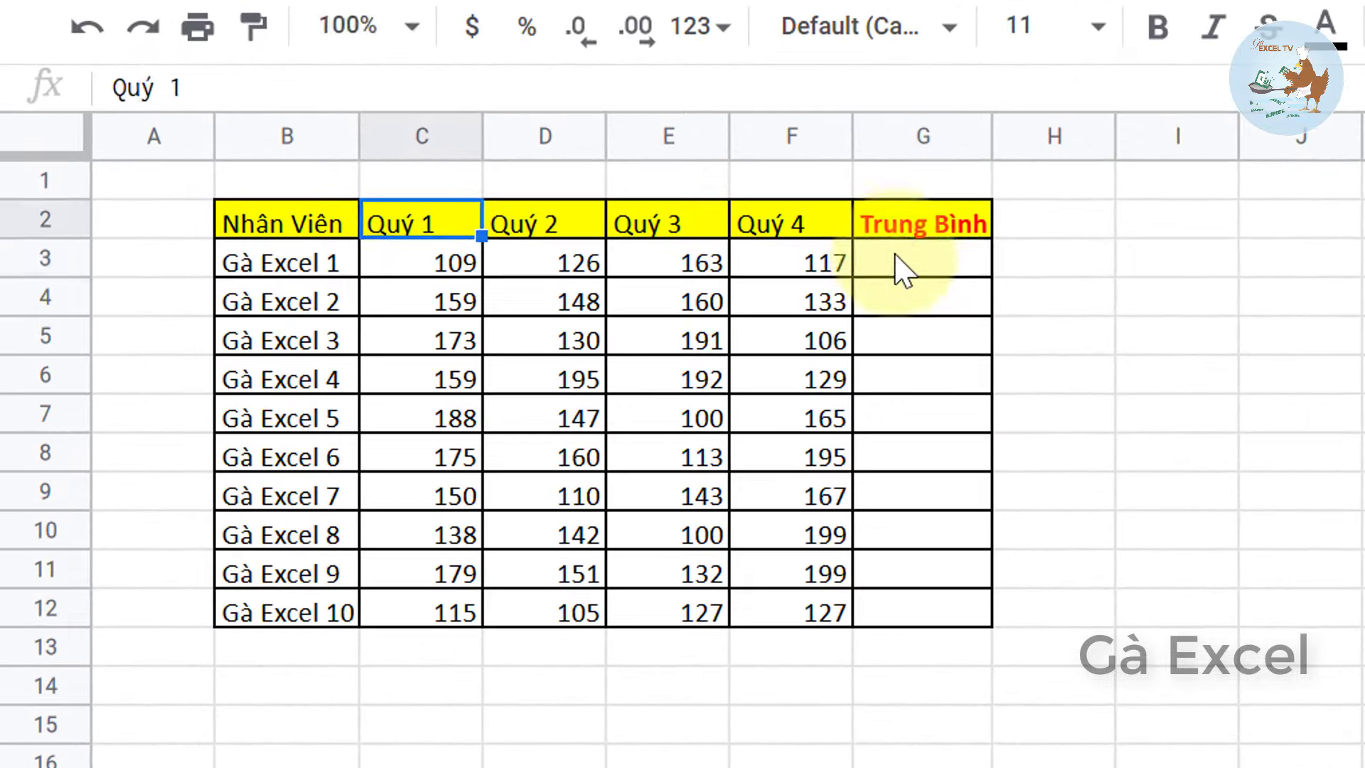
left_click(824, 271)
type("=")
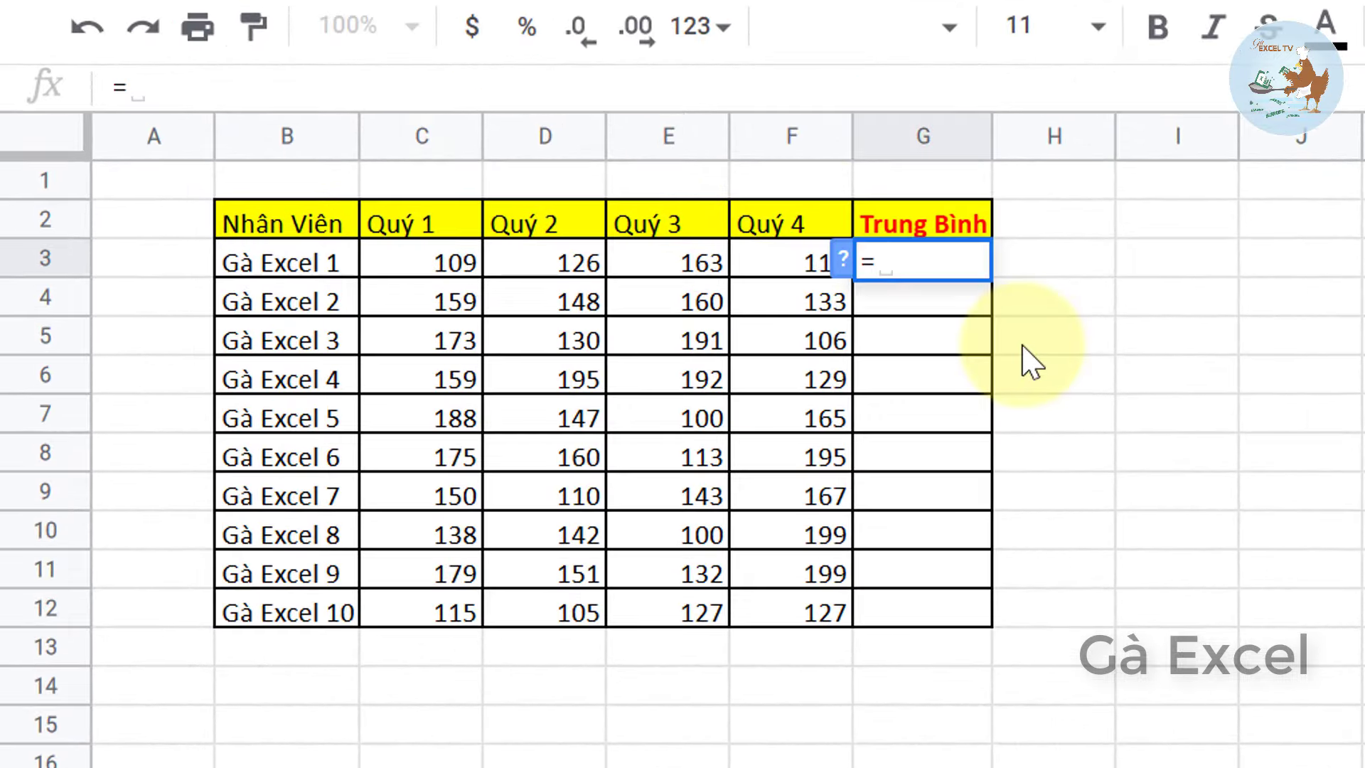
type("ave")
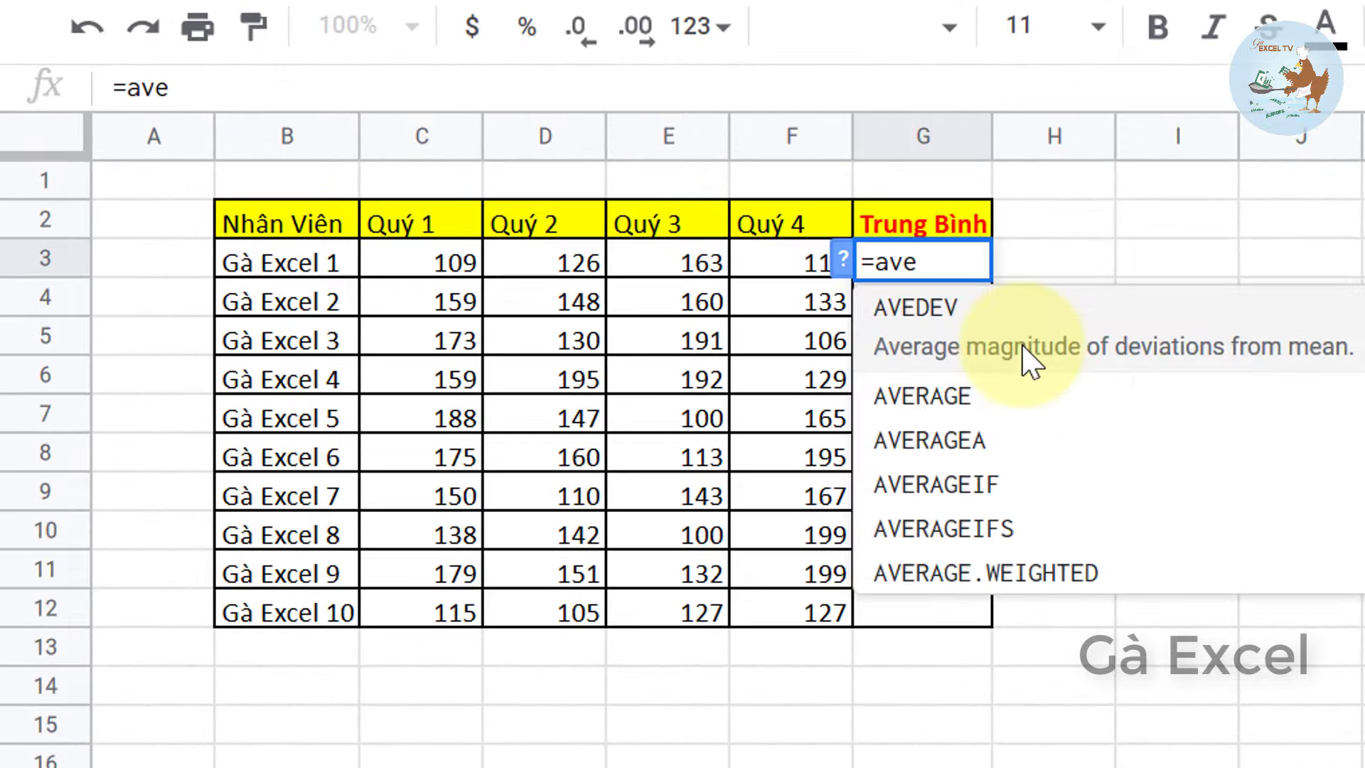
left_click(1027, 356)
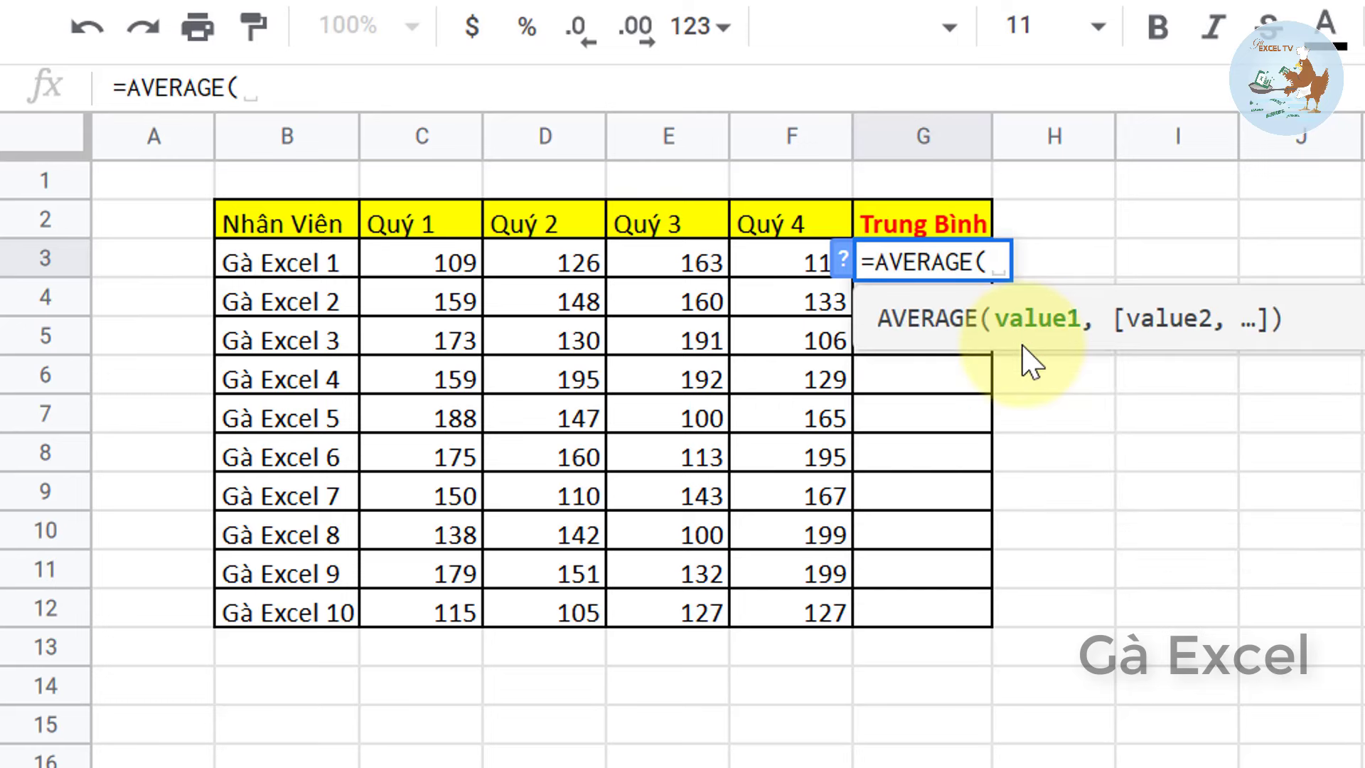
left_click_drag(387, 263, 764, 269)
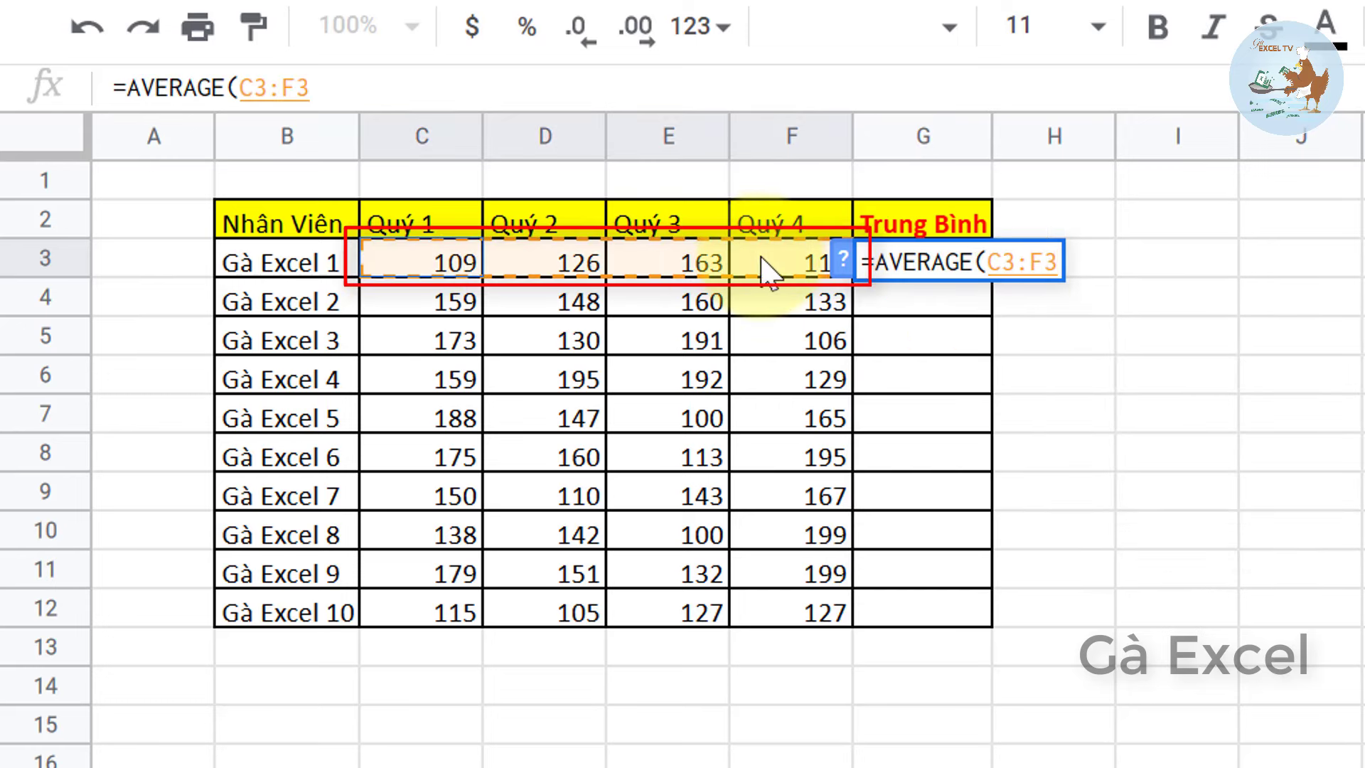
key("Return")
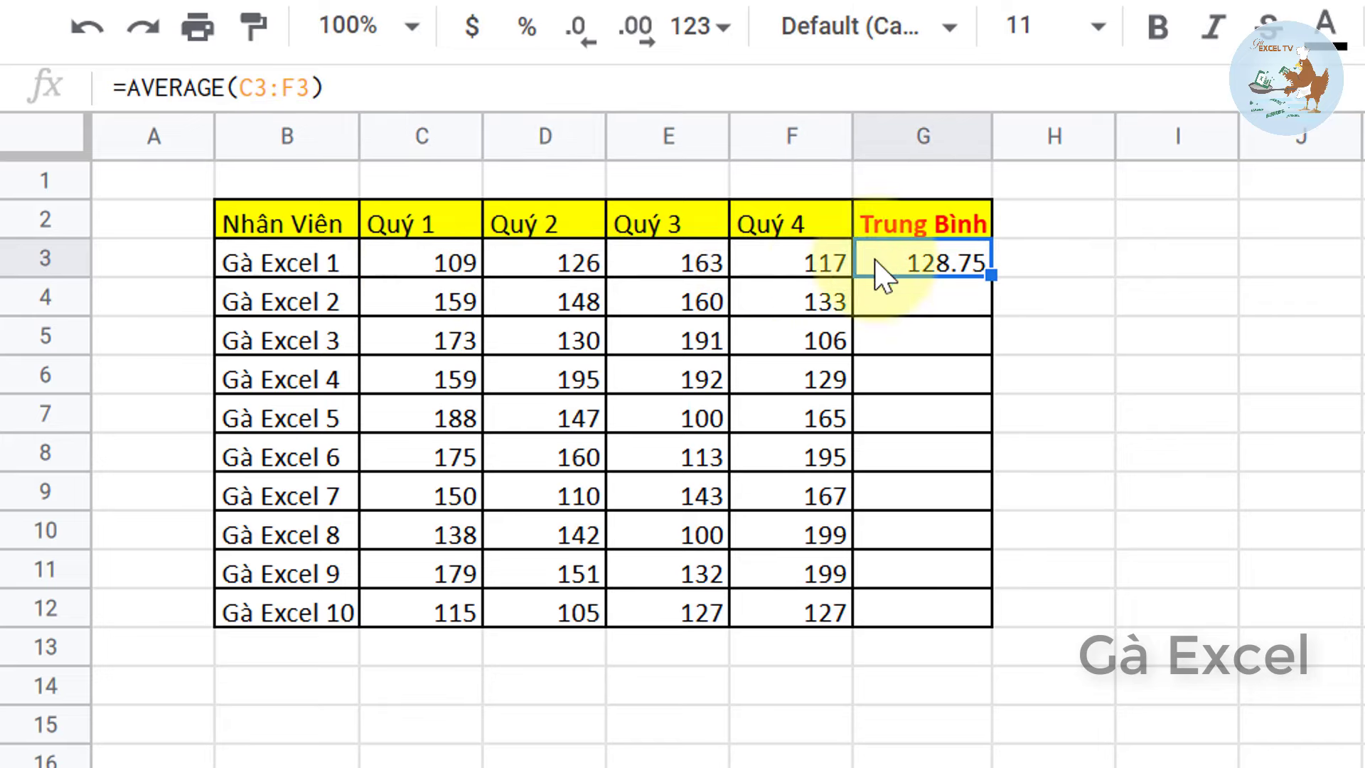
double_click(991, 274)
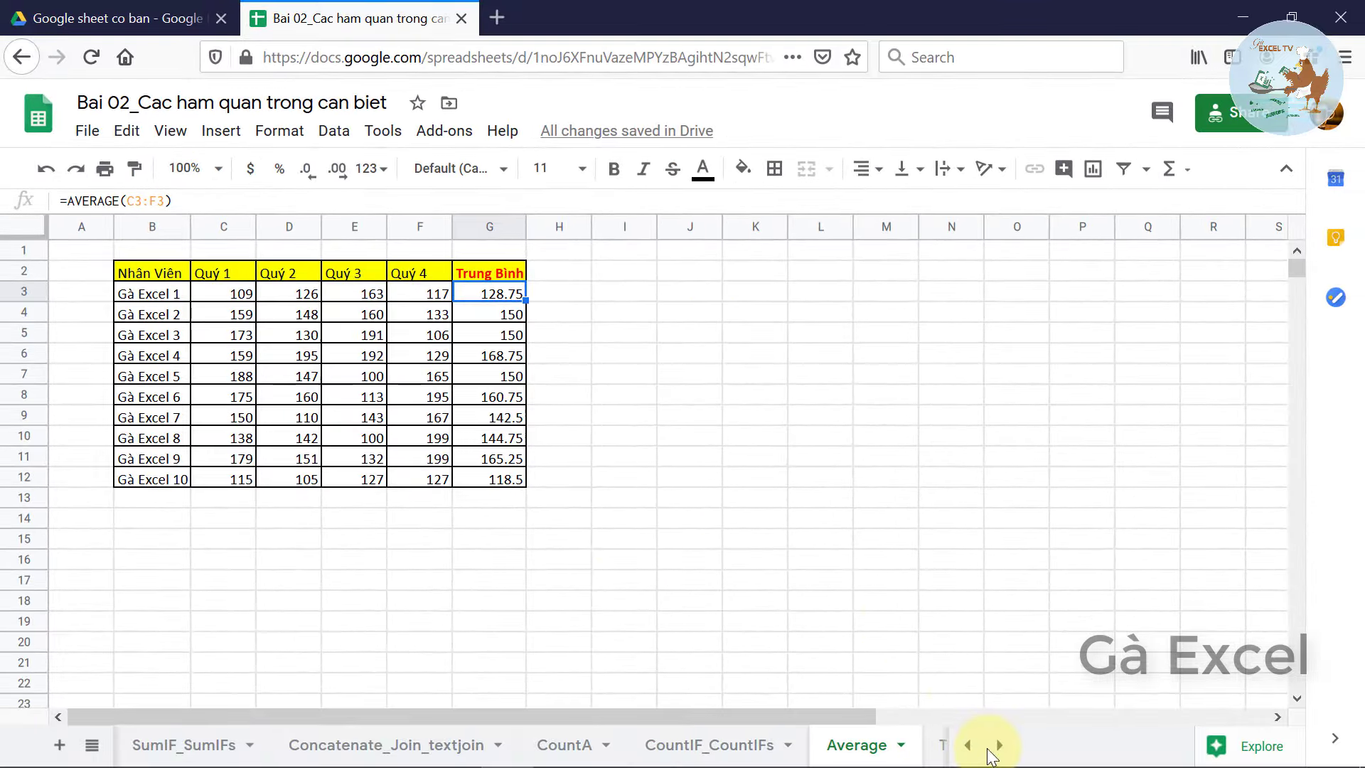
- On the Today sheet, test =TODAY() in G2 and widen column G to fit the date
left_click(997, 745)
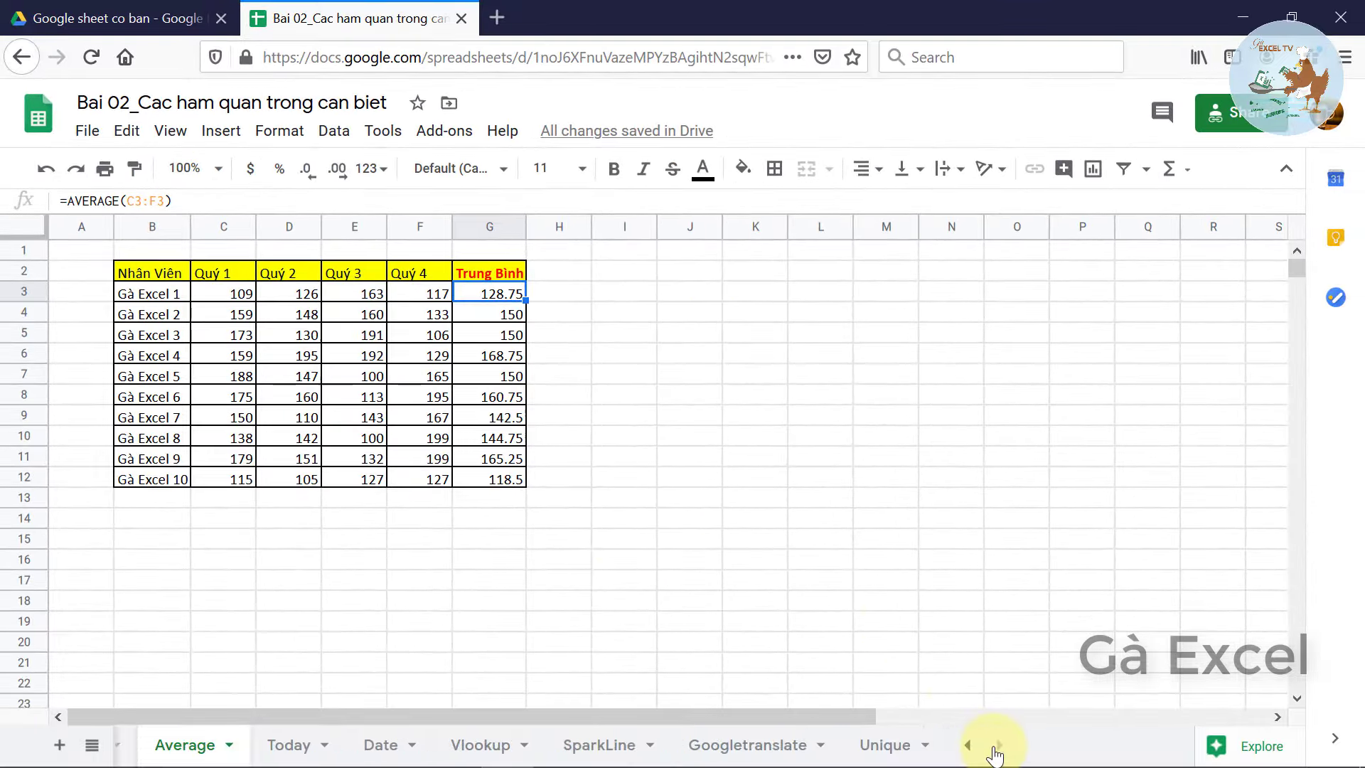
left_click(299, 744)
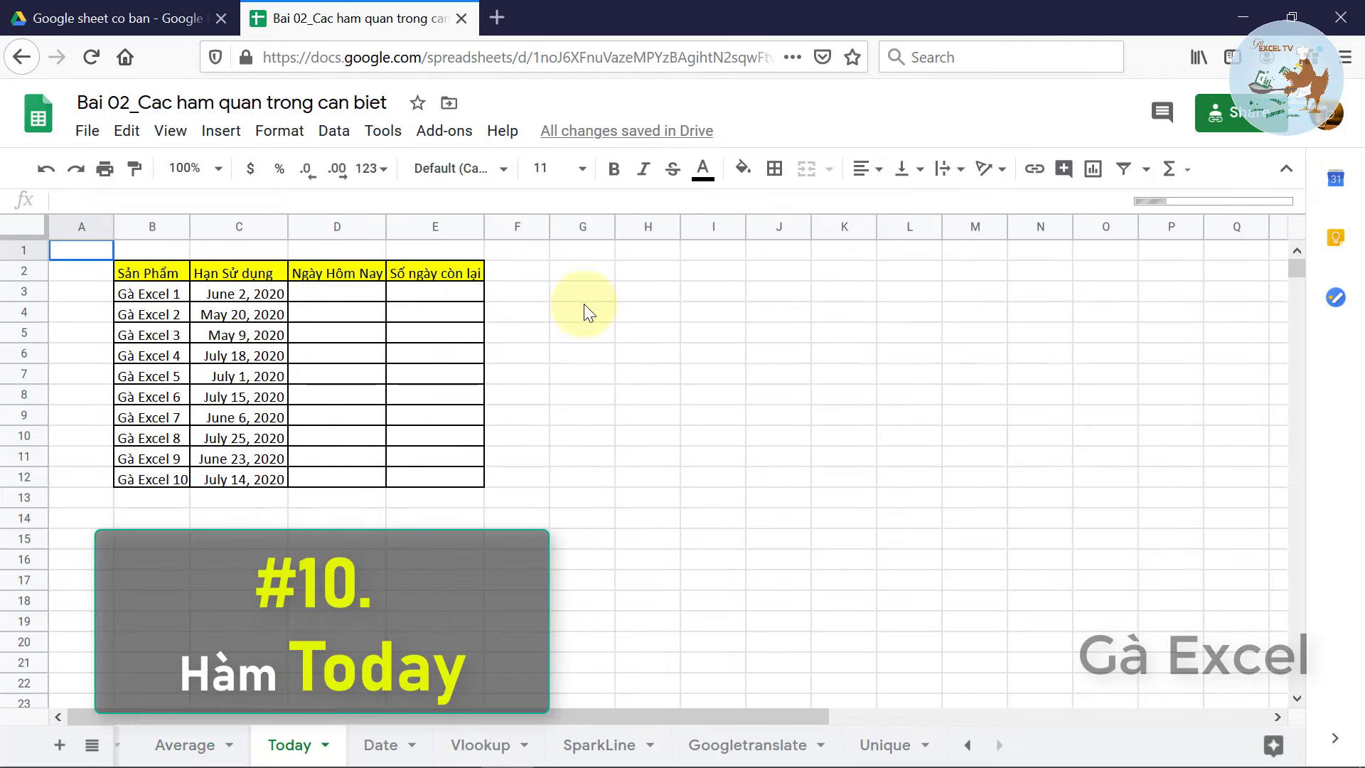
left_click(586, 268)
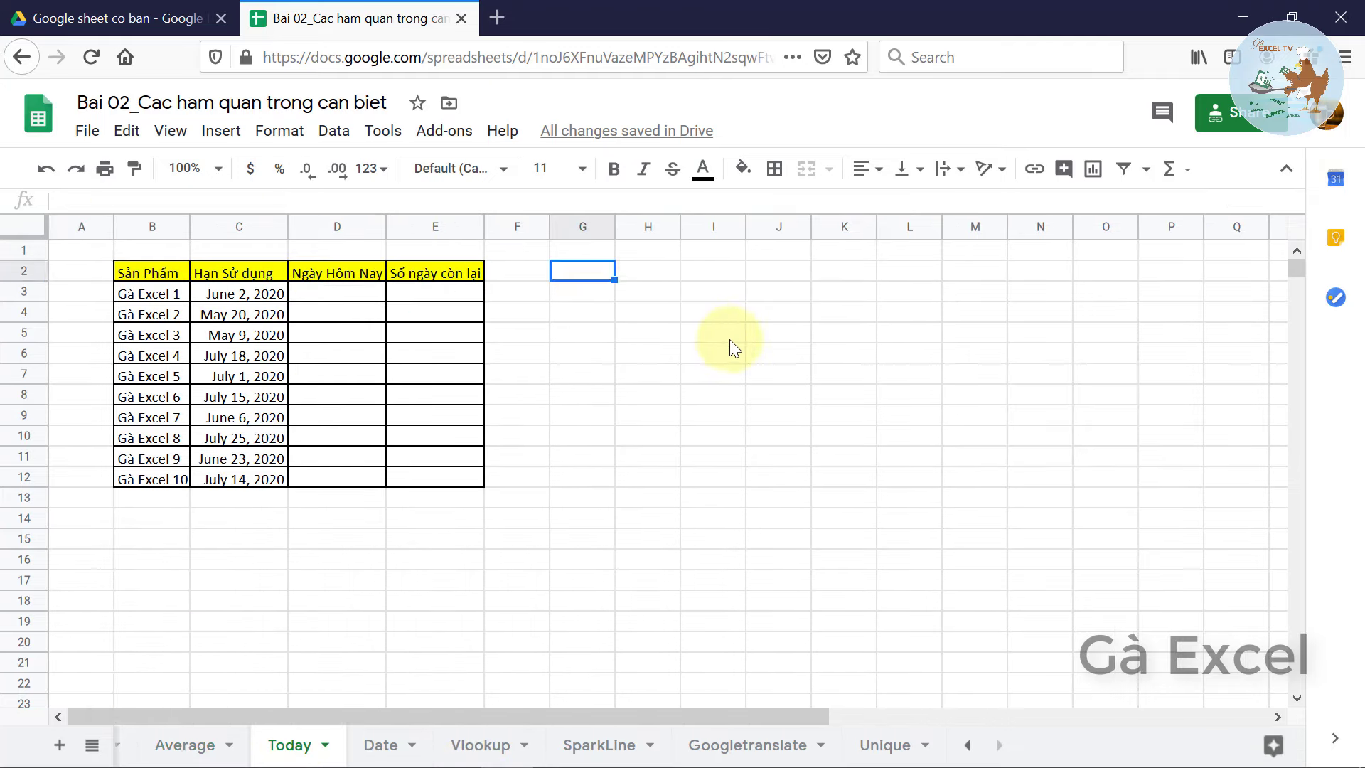
type("=to")
key("Tab")
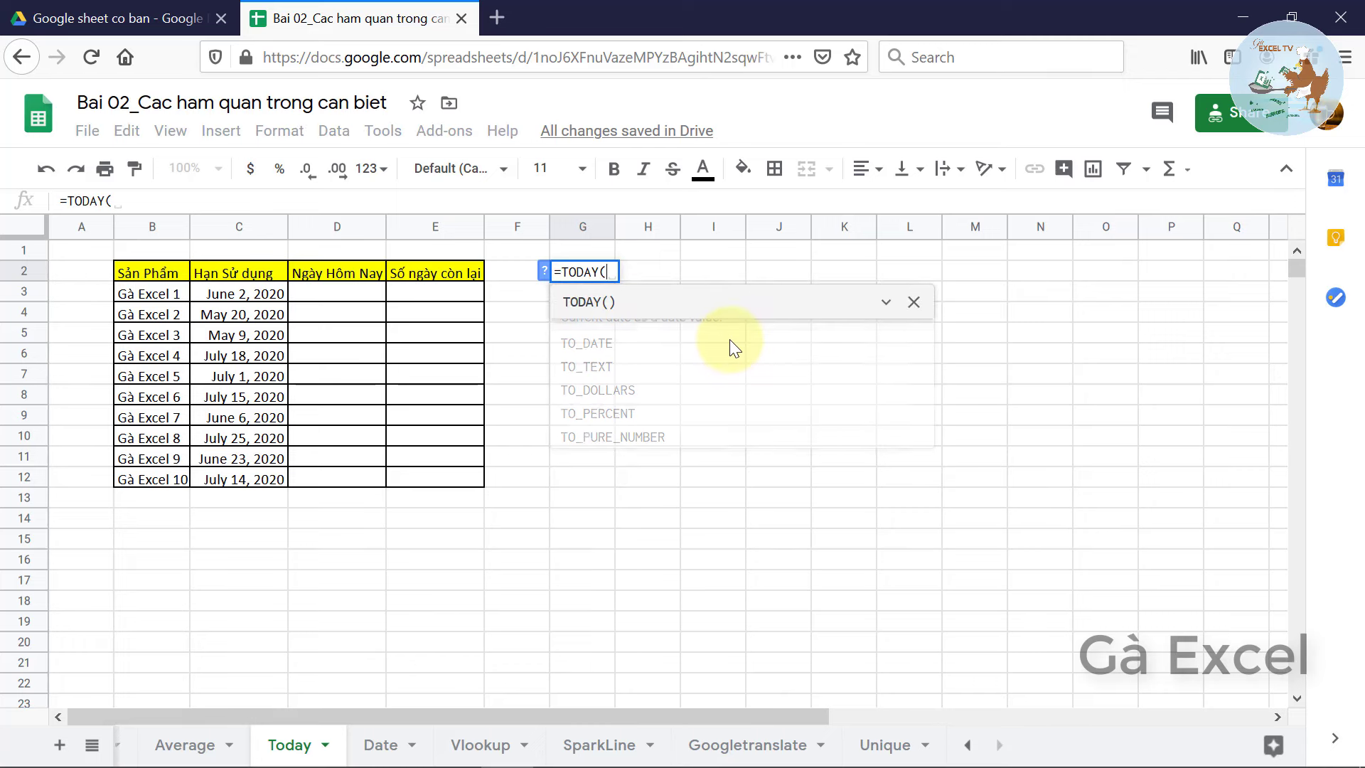
key("Return")
key("Up")
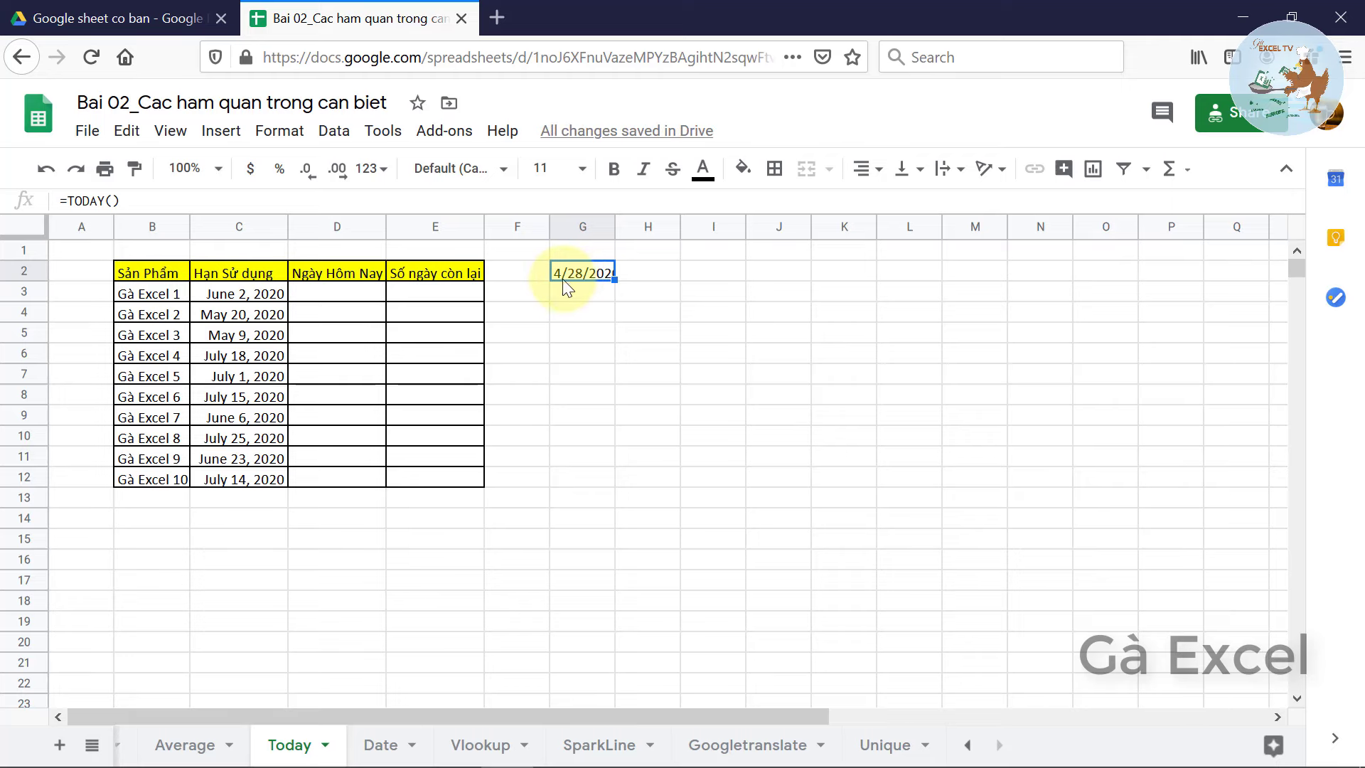
double_click(613, 229)
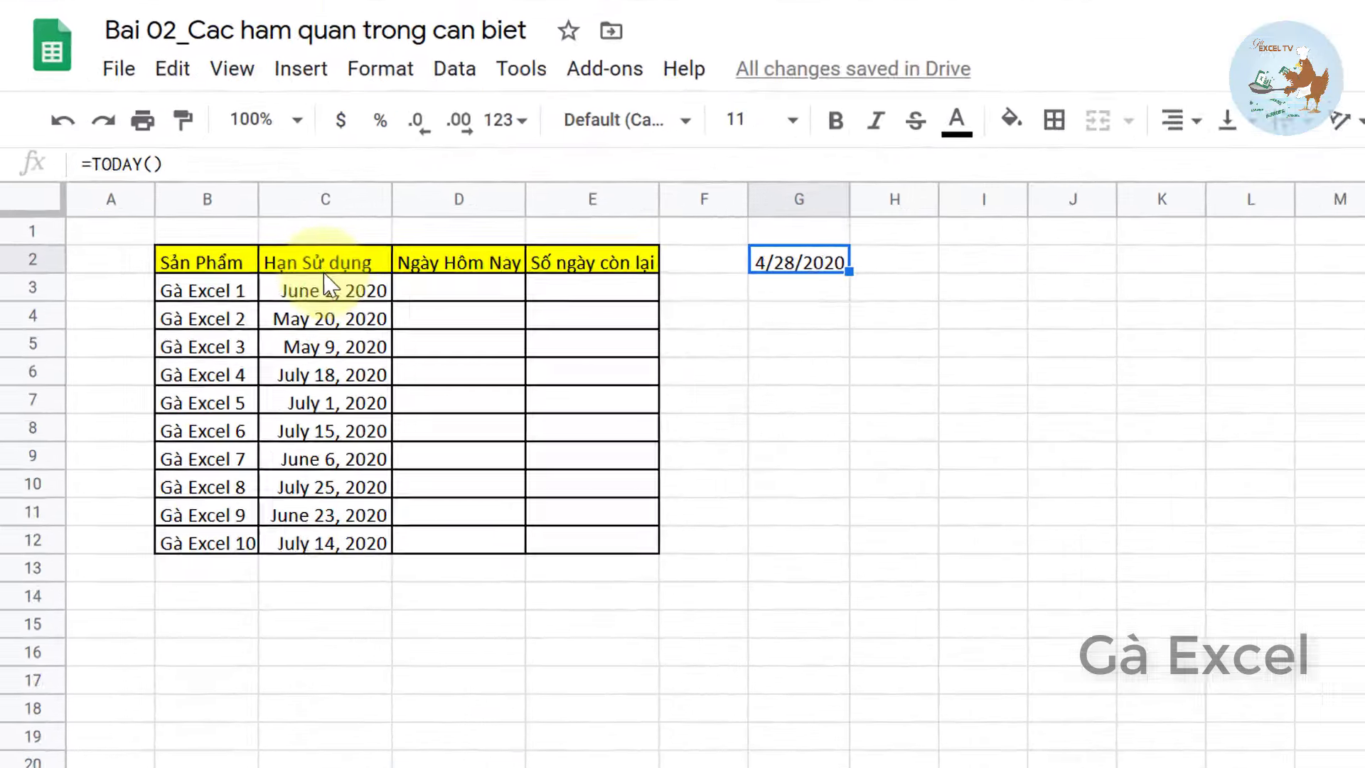
- Enter =TODAY() in D3 under Ngày Hôm Nay and fill it down to D12
left_click(235, 274)
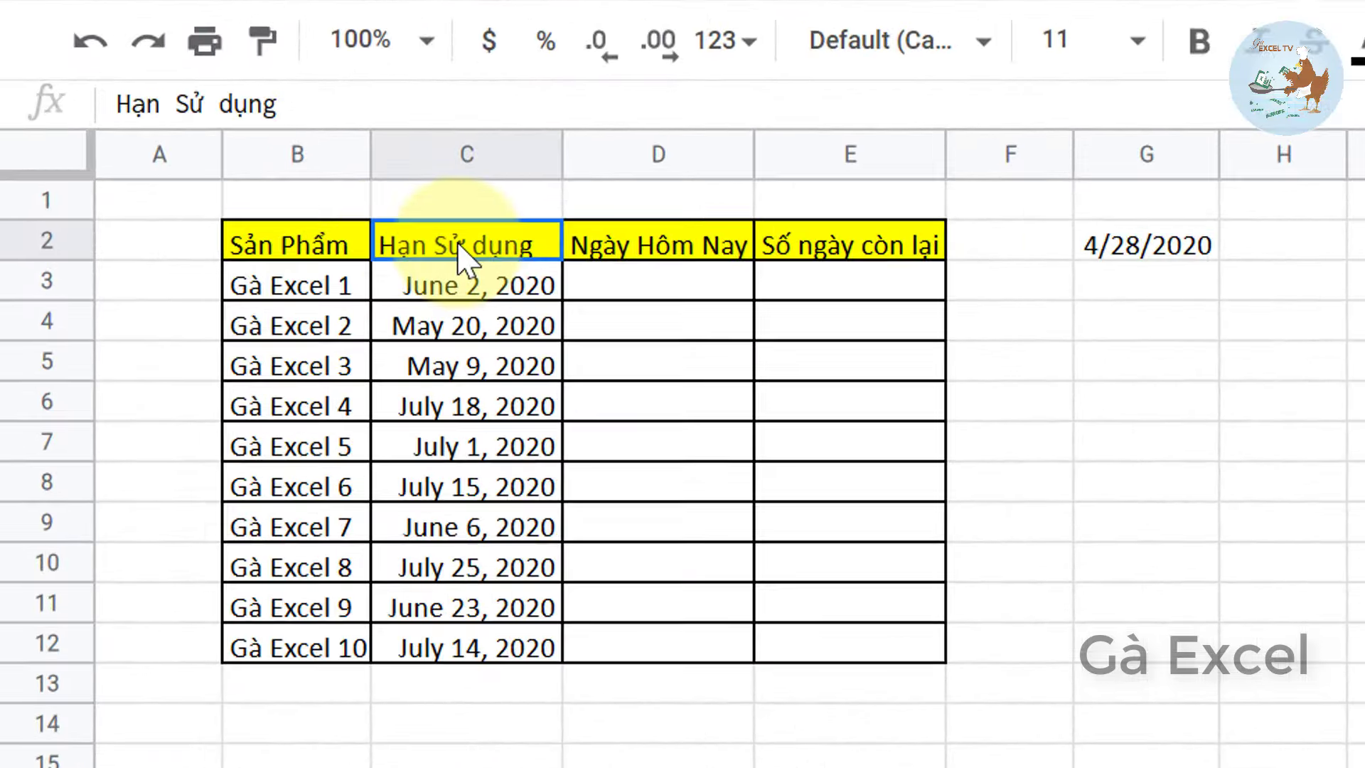
left_click(312, 257)
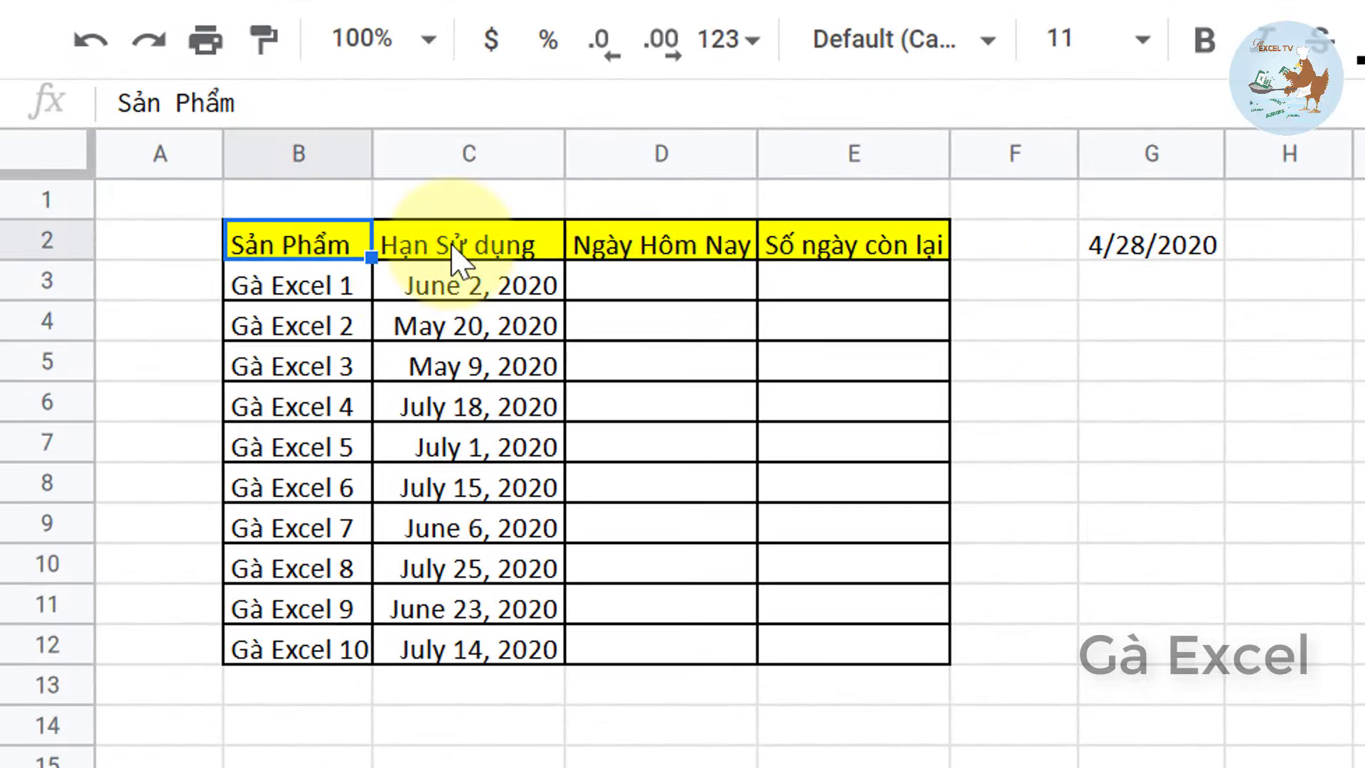
left_click(475, 247)
left_click(678, 253)
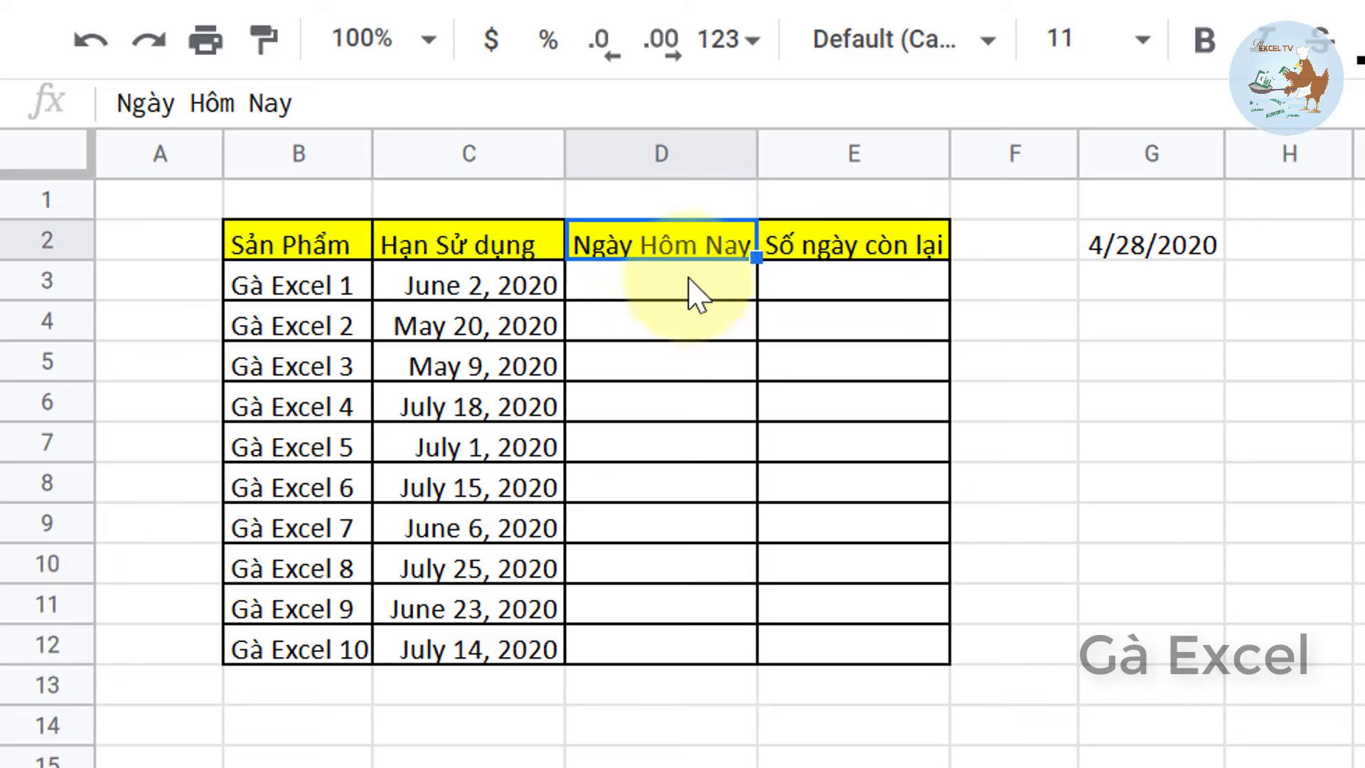
left_click(688, 281)
type("=to")
key("Tab")
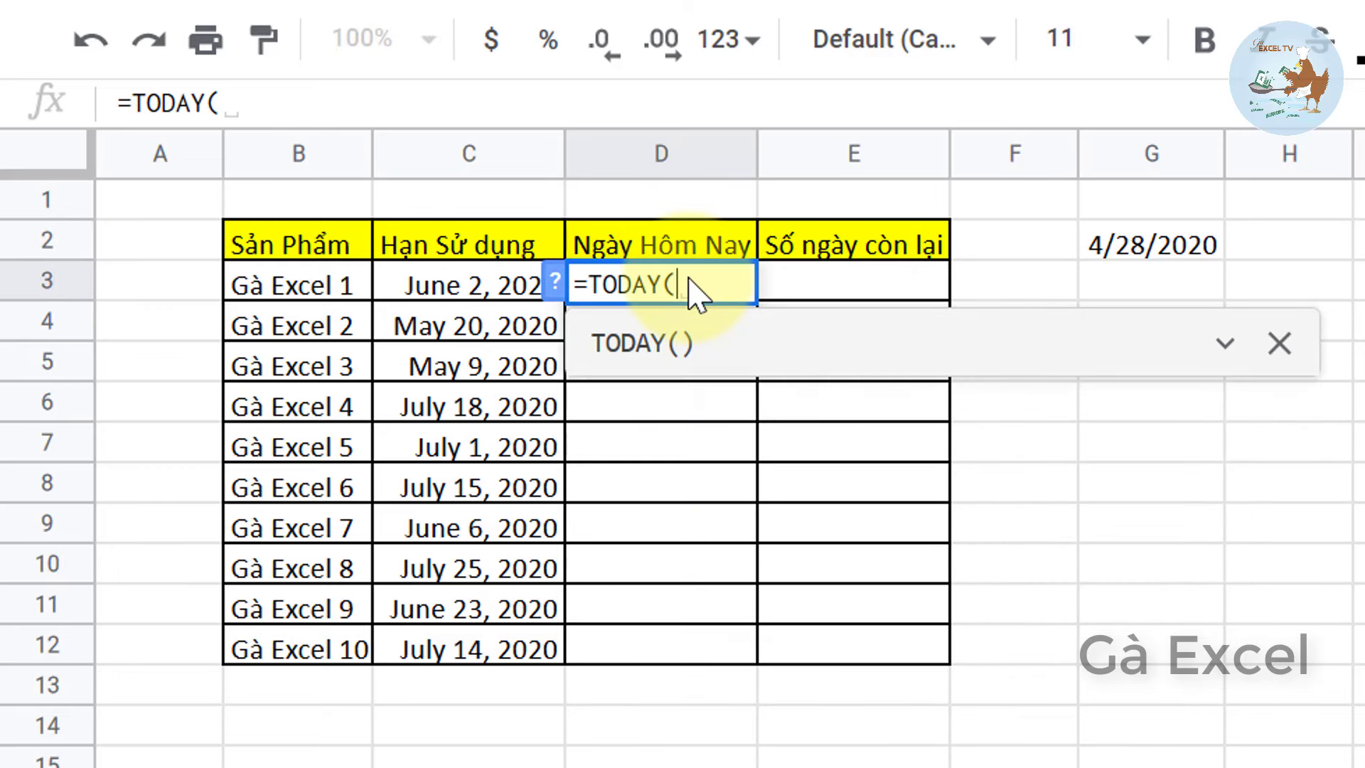
key("Return")
left_click(697, 295)
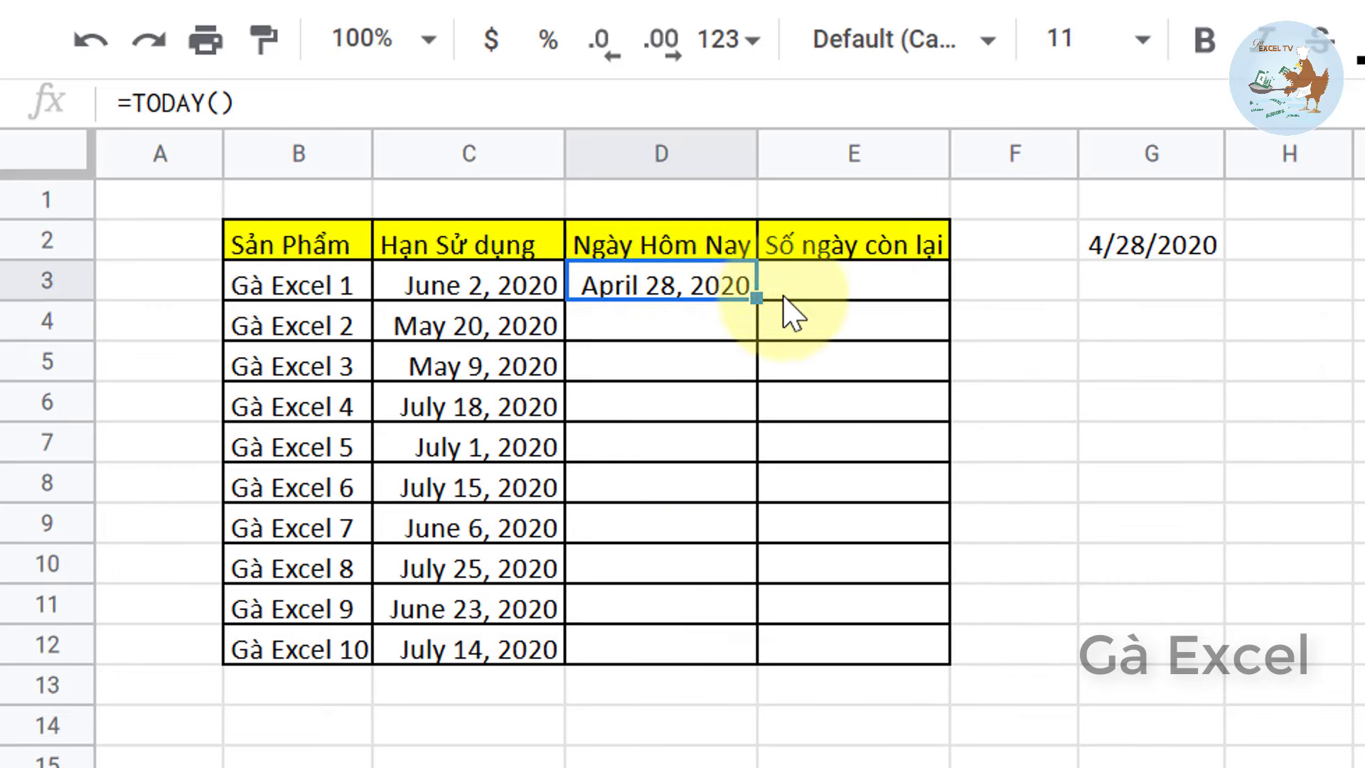
double_click(755, 299)
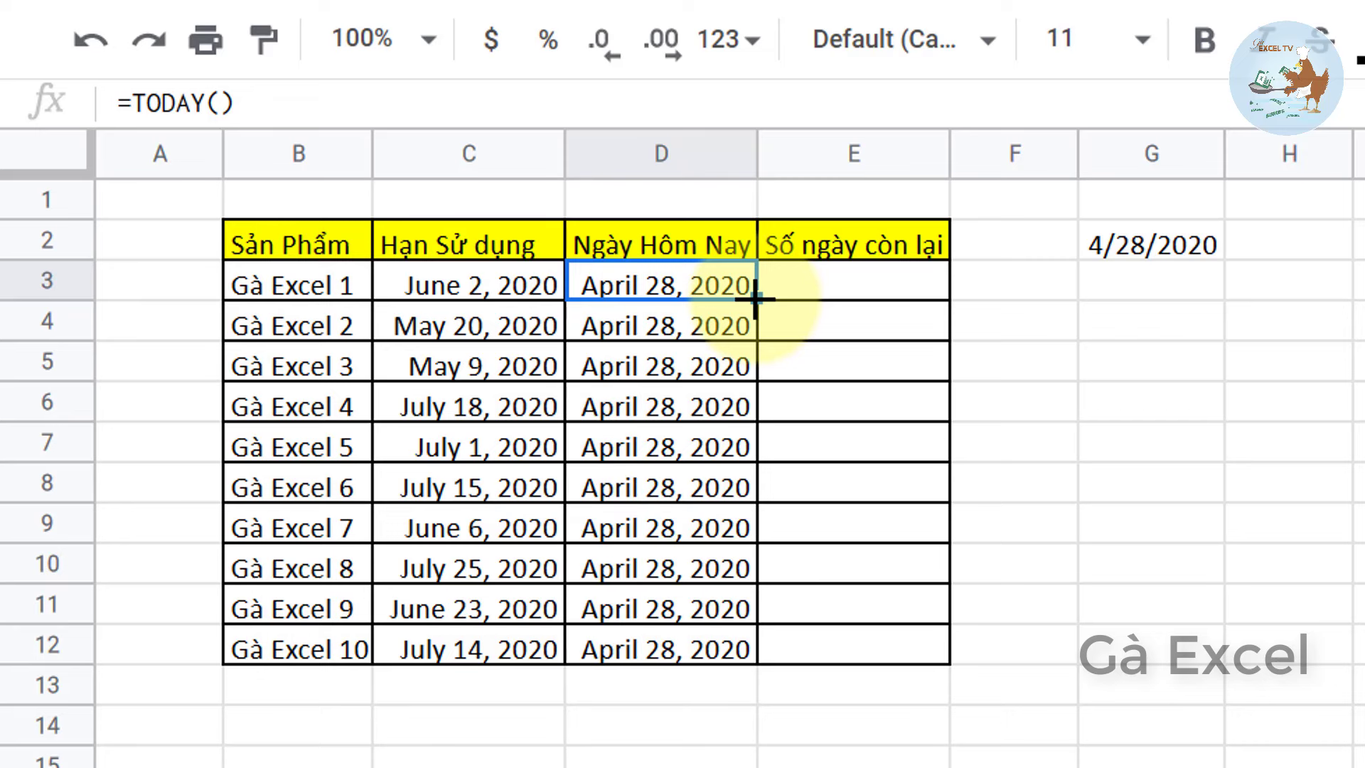
- Enter =C3-D3 in E3 for days remaining and fill it down to E12
left_click(853, 288)
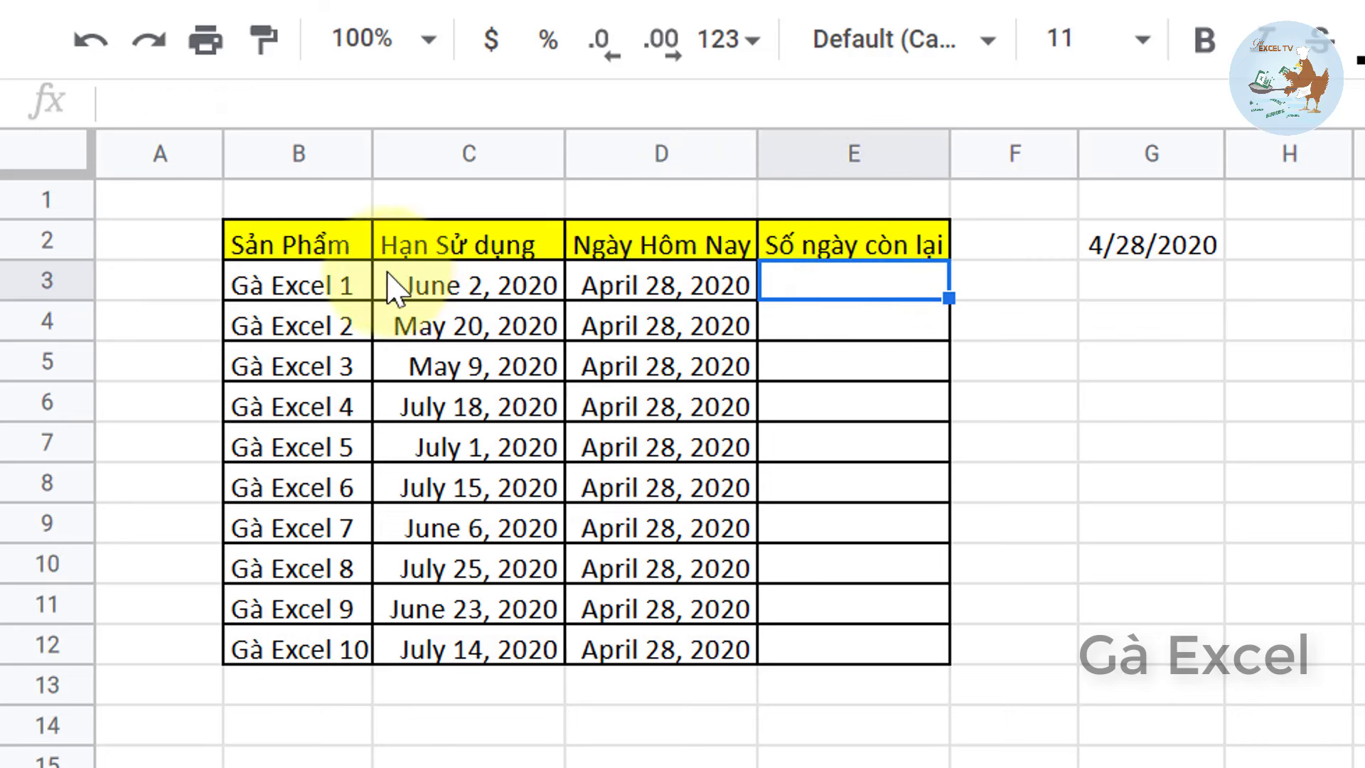
type("=")
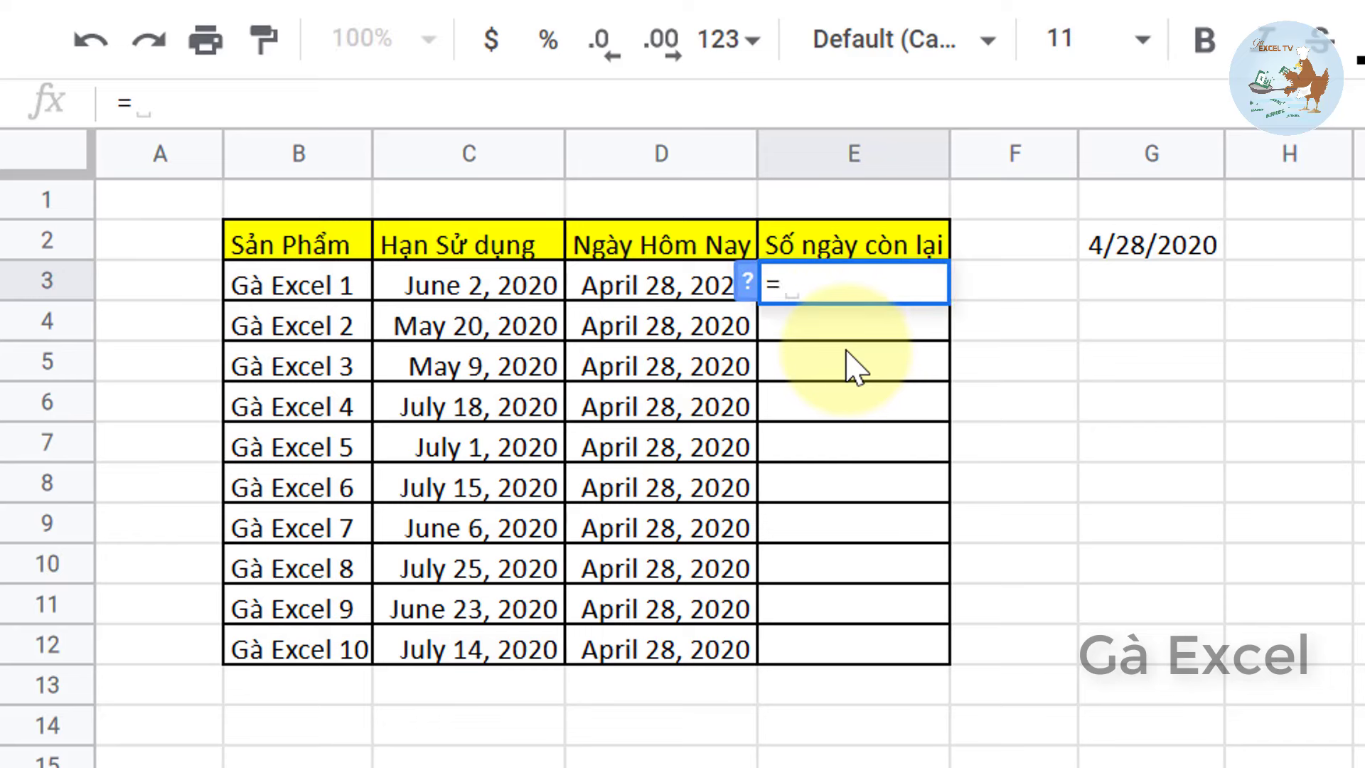
left_click(485, 290)
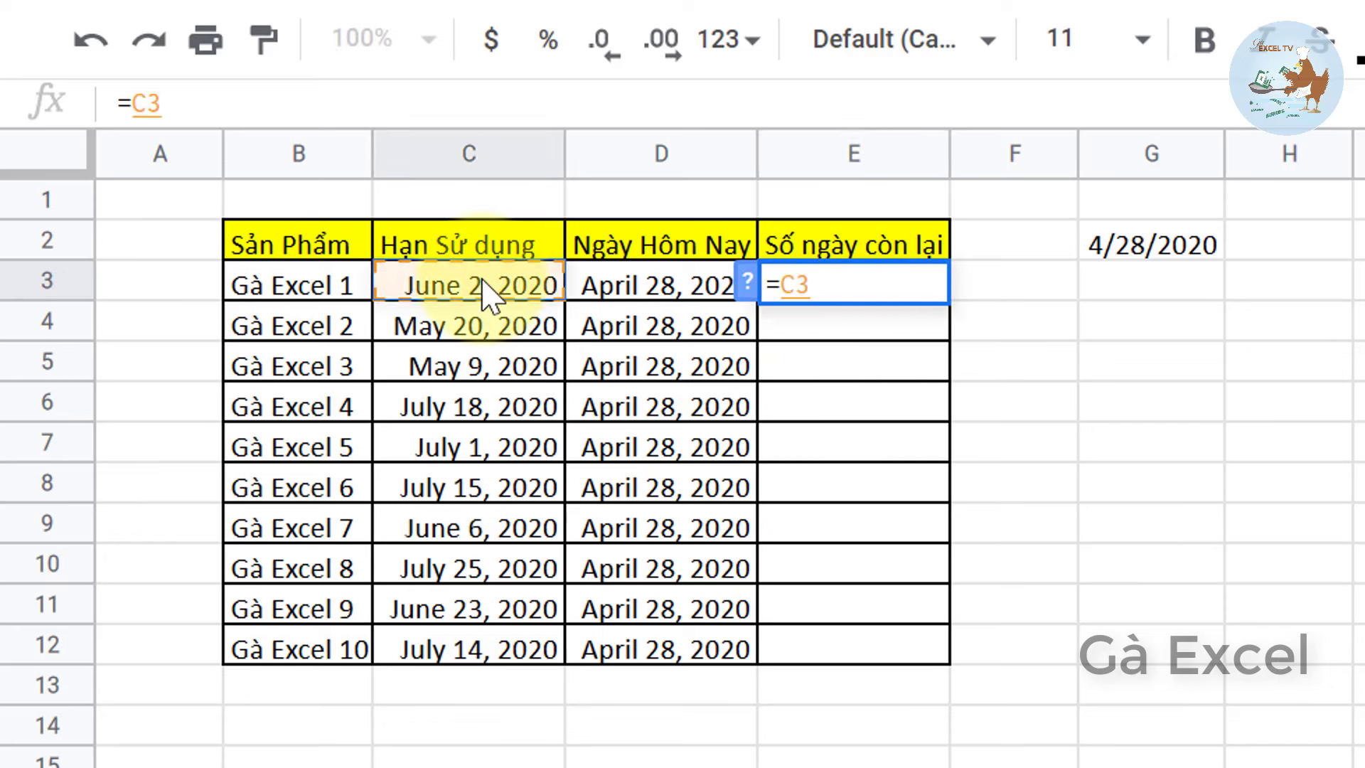
type("-")
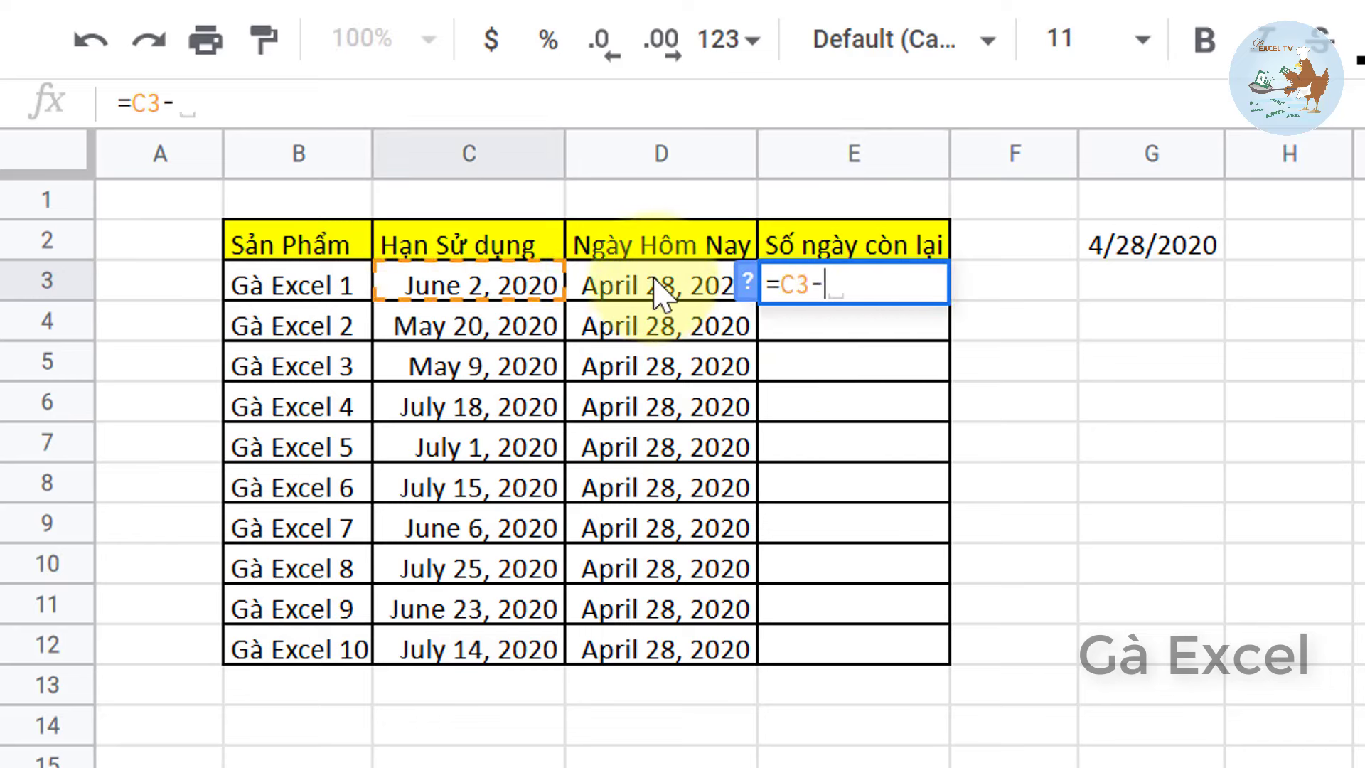
left_click(655, 280)
key("Return")
key("Up")
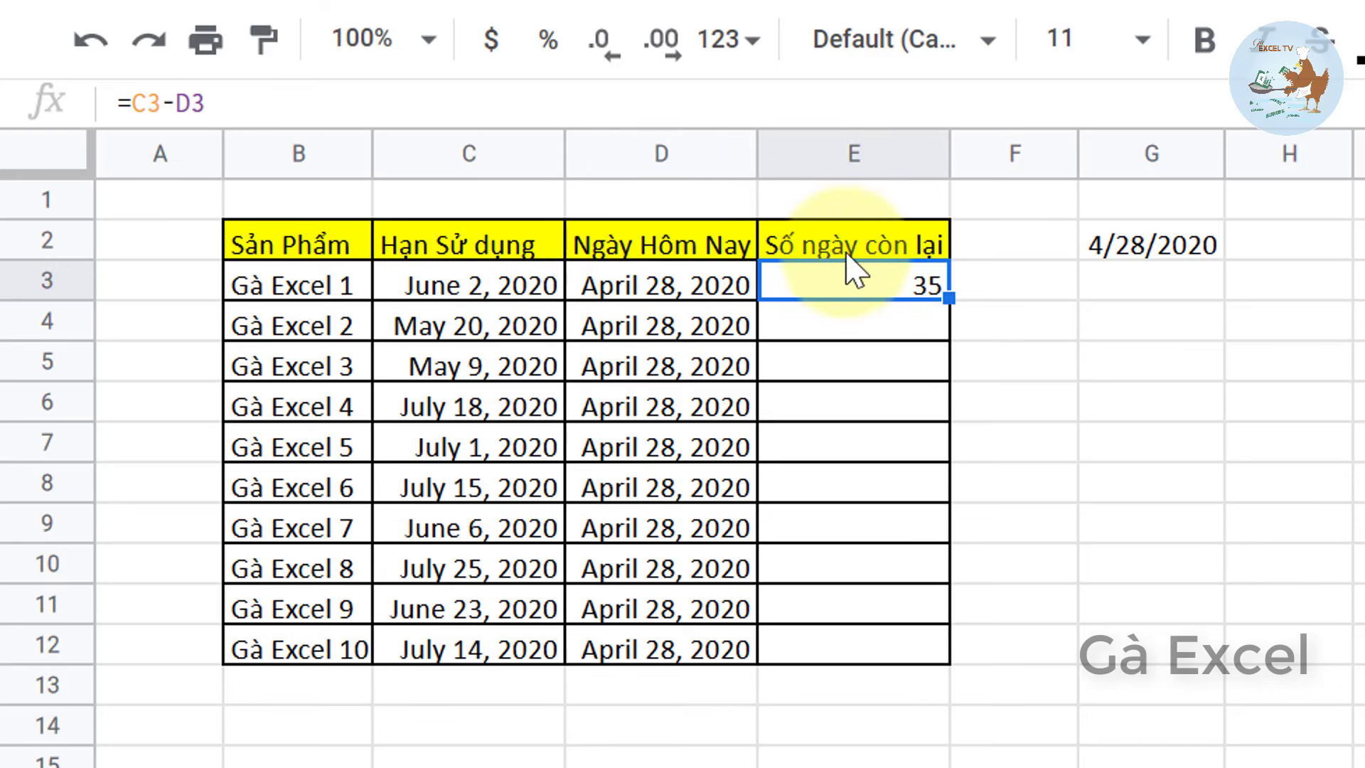
double_click(948, 293)
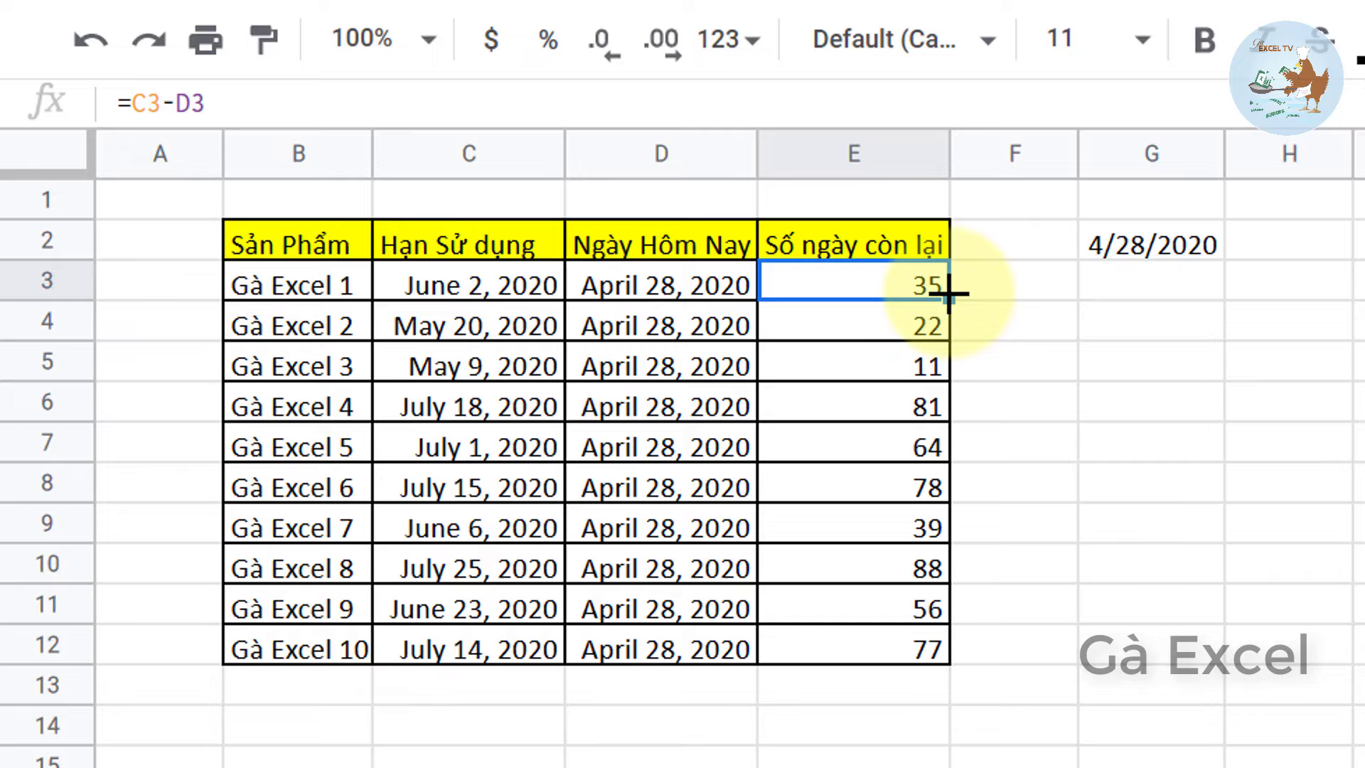
- Review the days-remaining results, such as Gà Excel 3's E5 formula, then move to the Date sheet
left_click(902, 405)
left_click(522, 431)
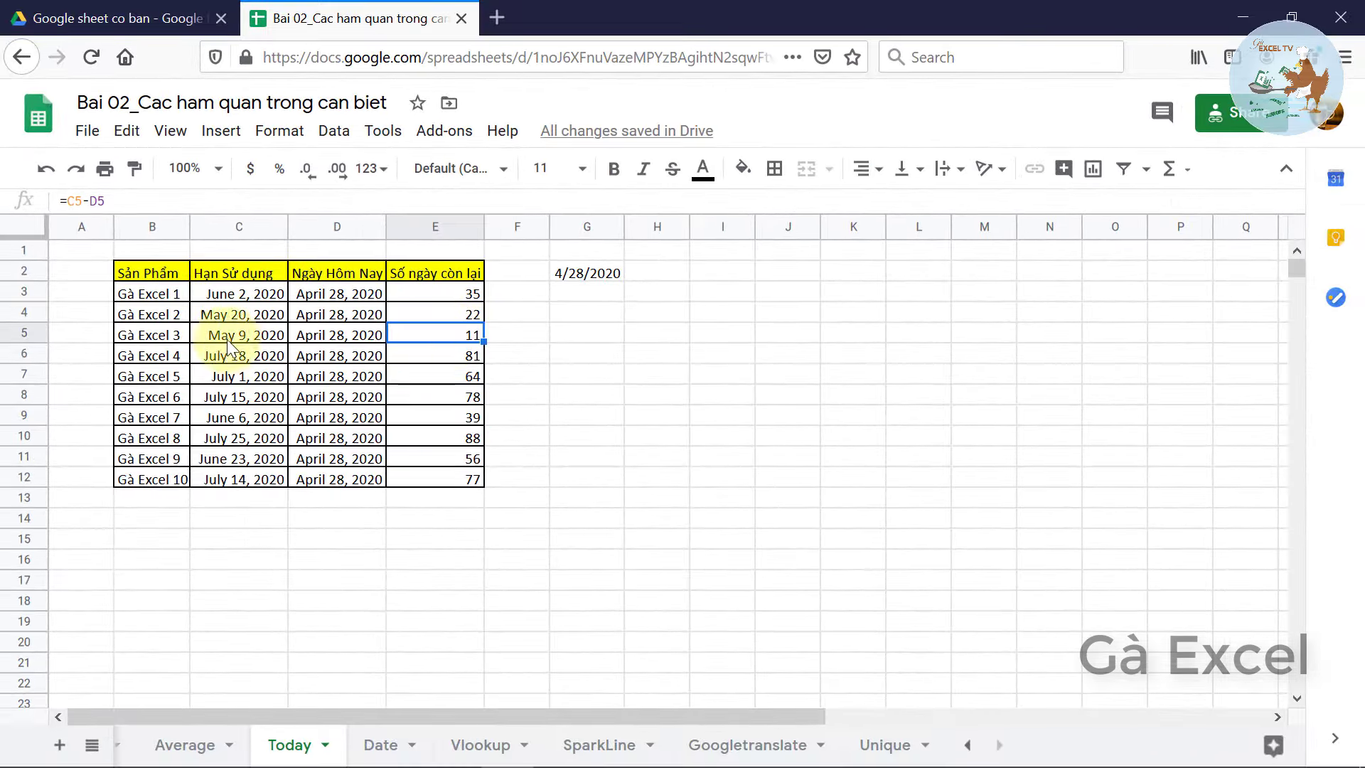
left_click(146, 335)
left_click(442, 330)
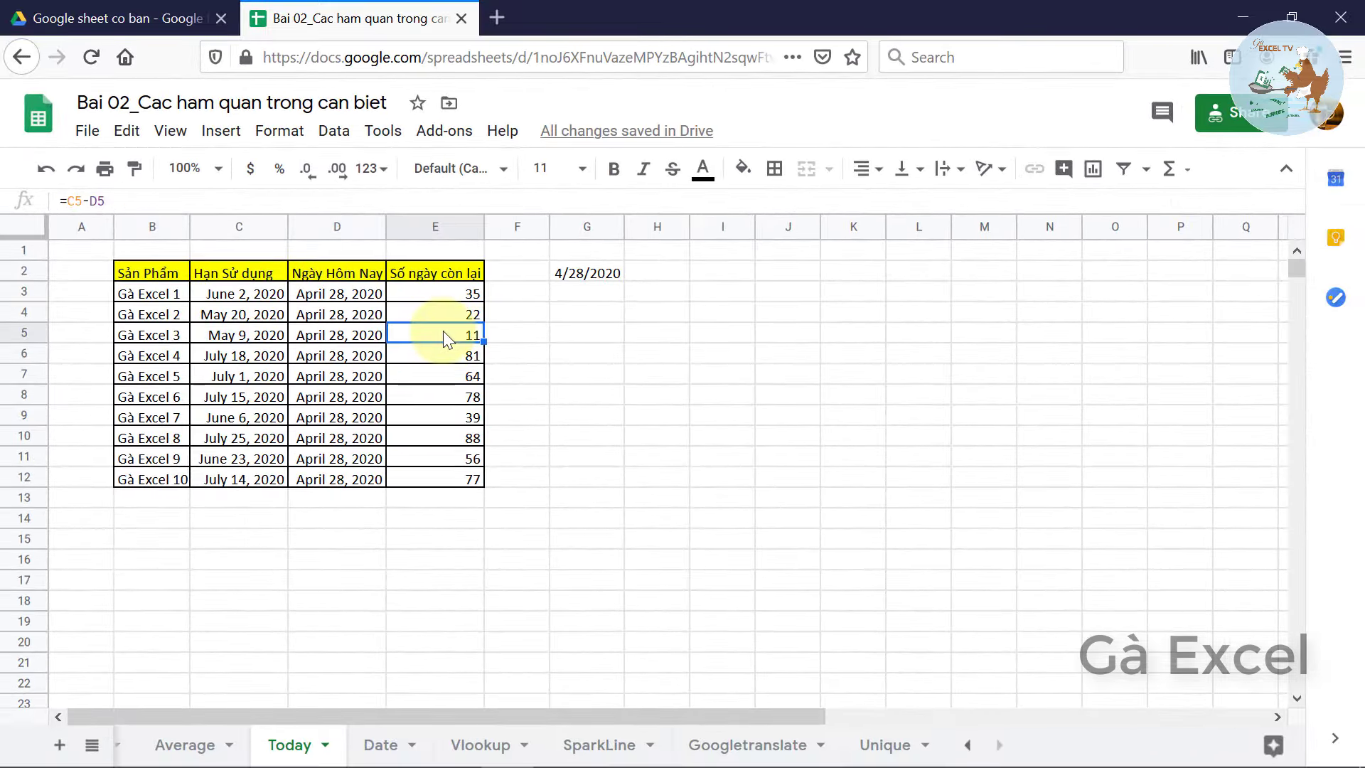
left_click_drag(158, 337, 435, 335)
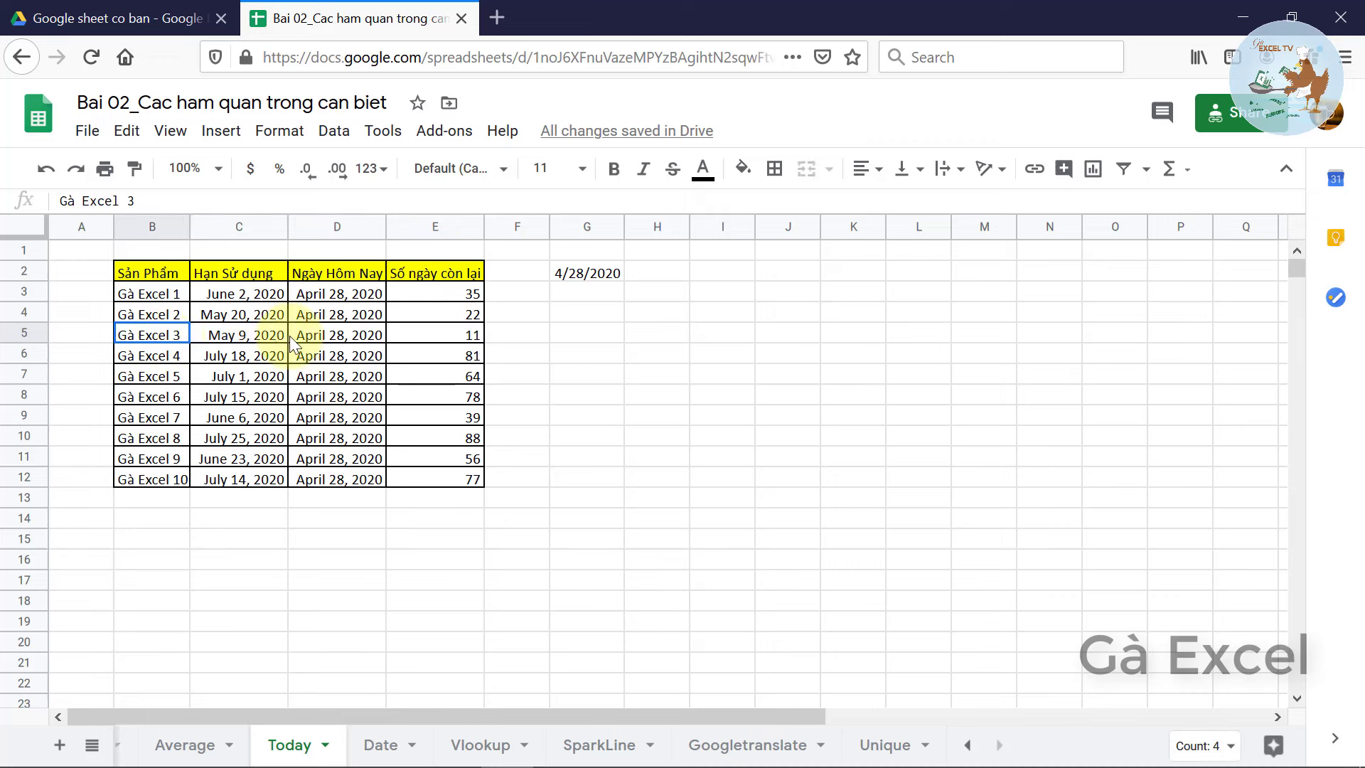
left_click(177, 339)
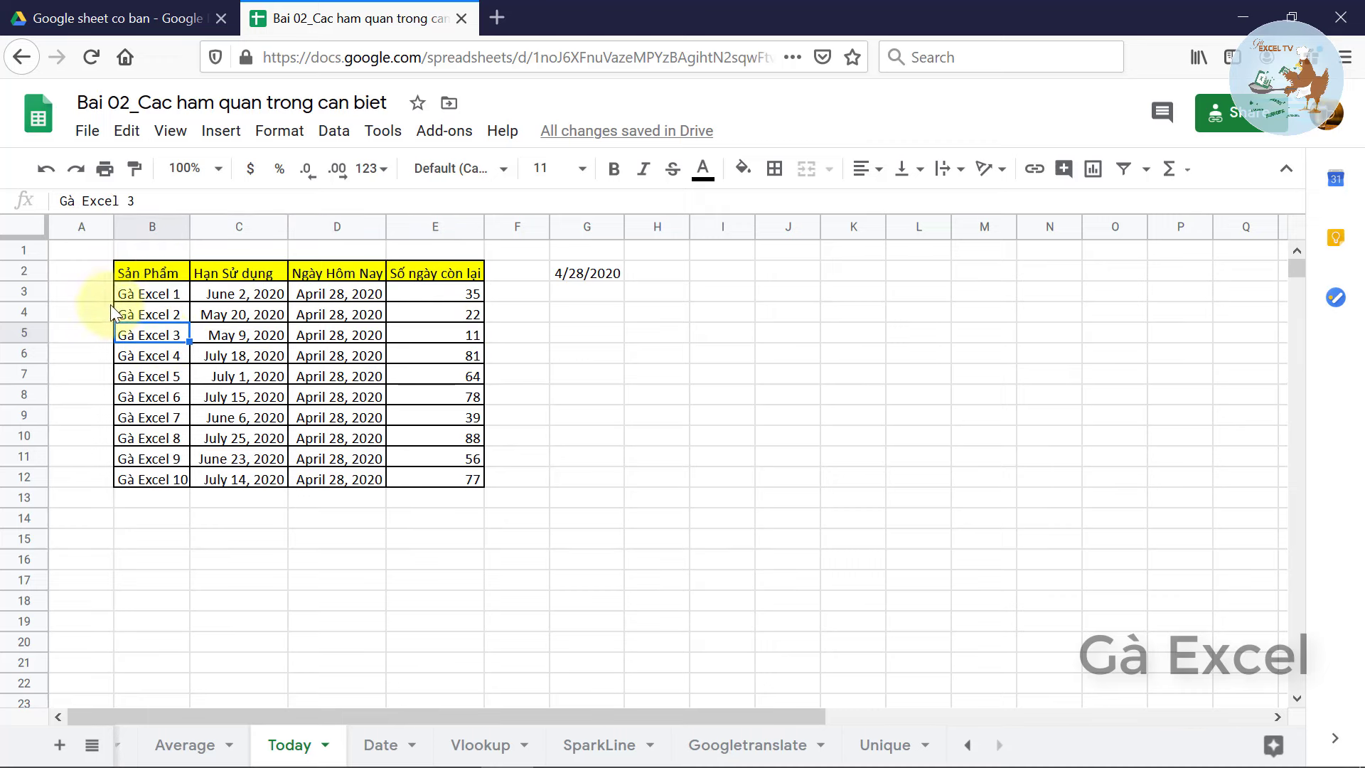
left_click(446, 329)
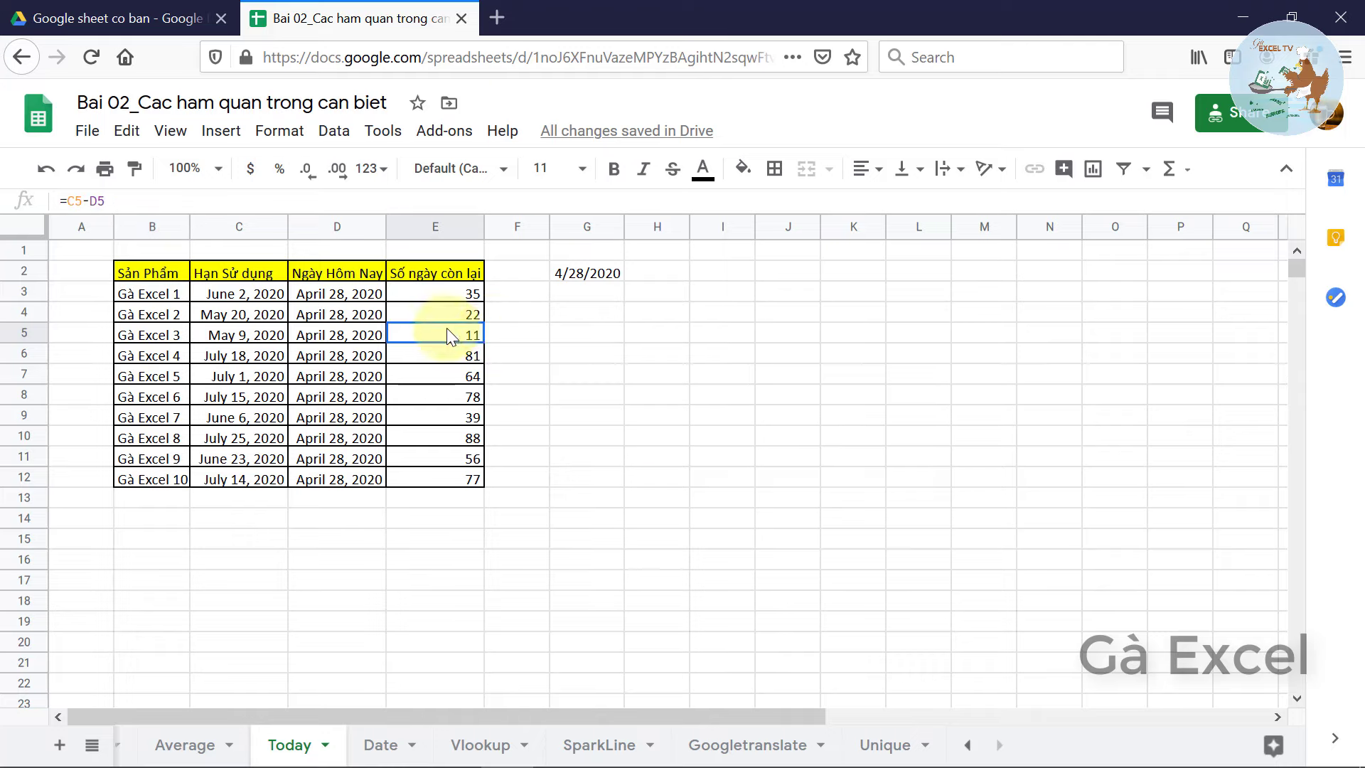
left_click(378, 747)
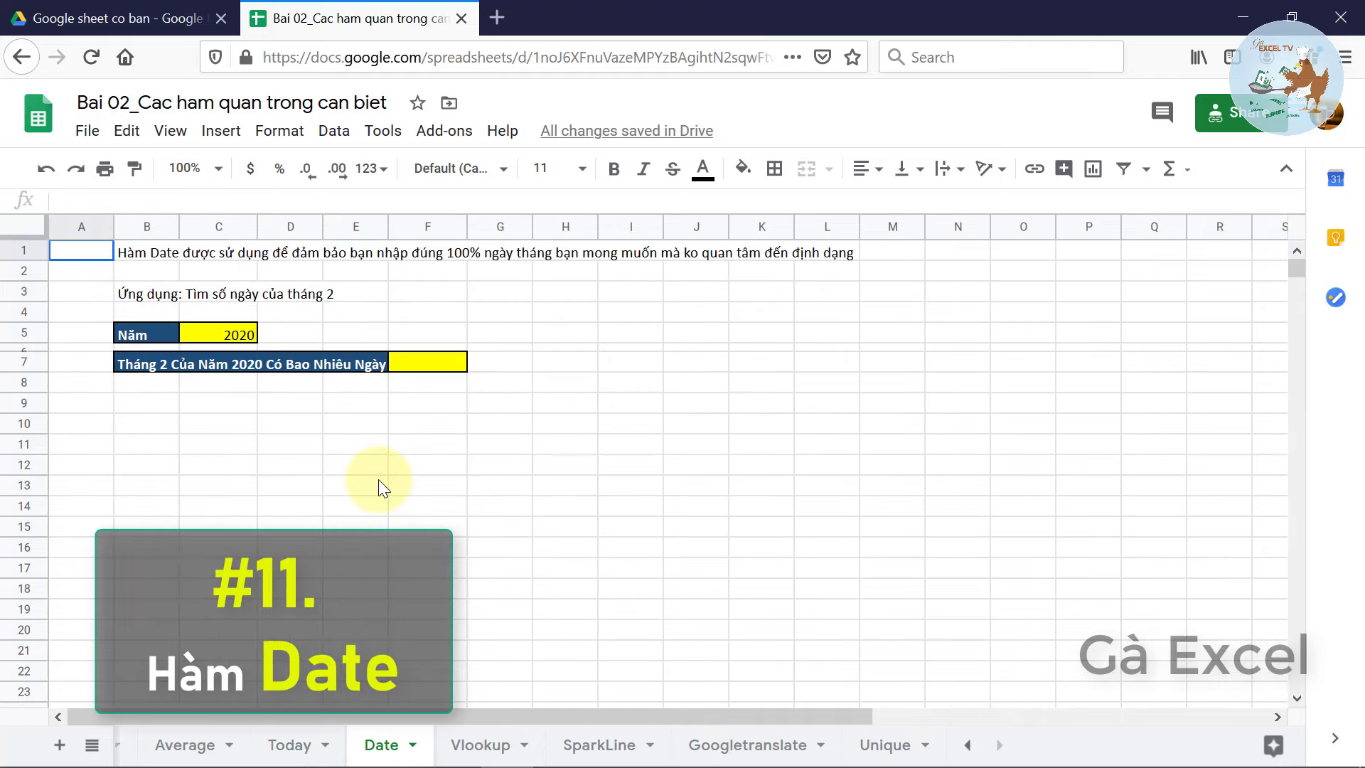
left_click(134, 251)
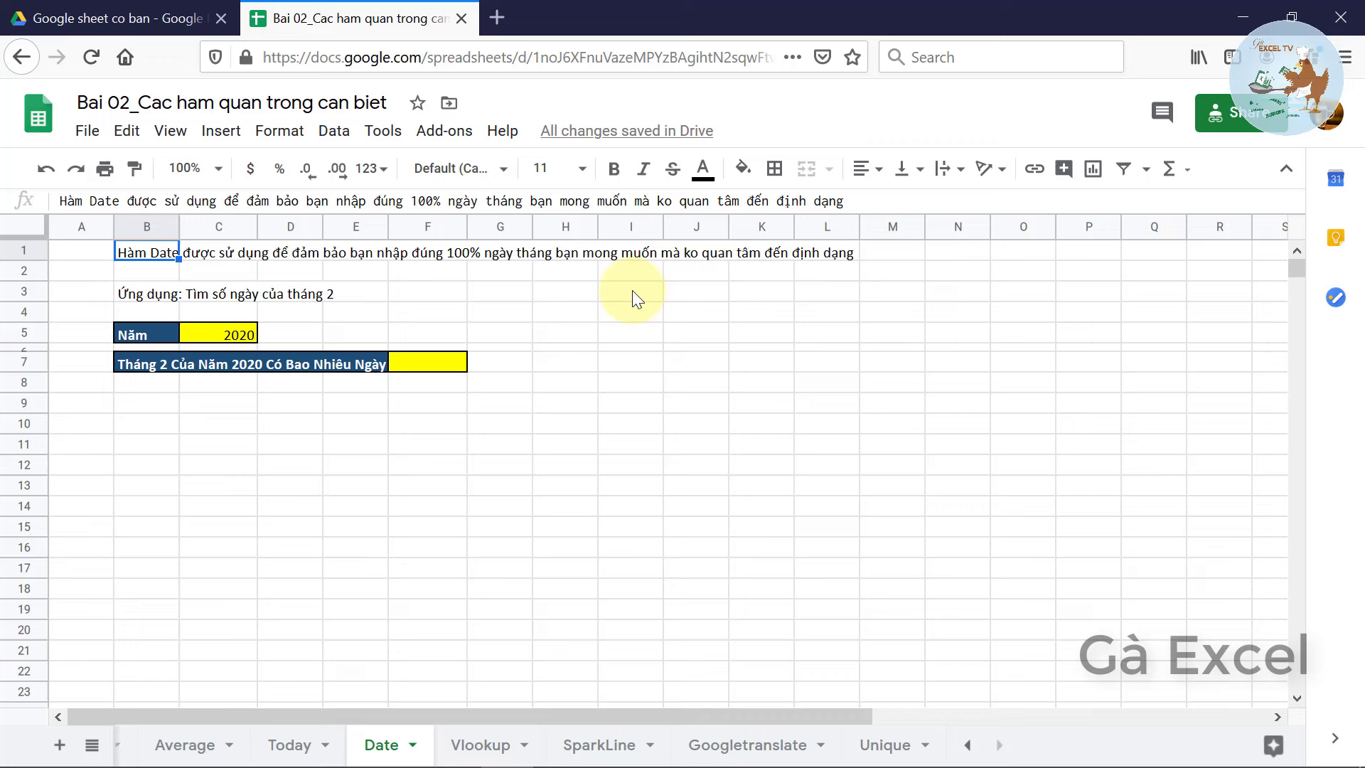
left_click(632, 292)
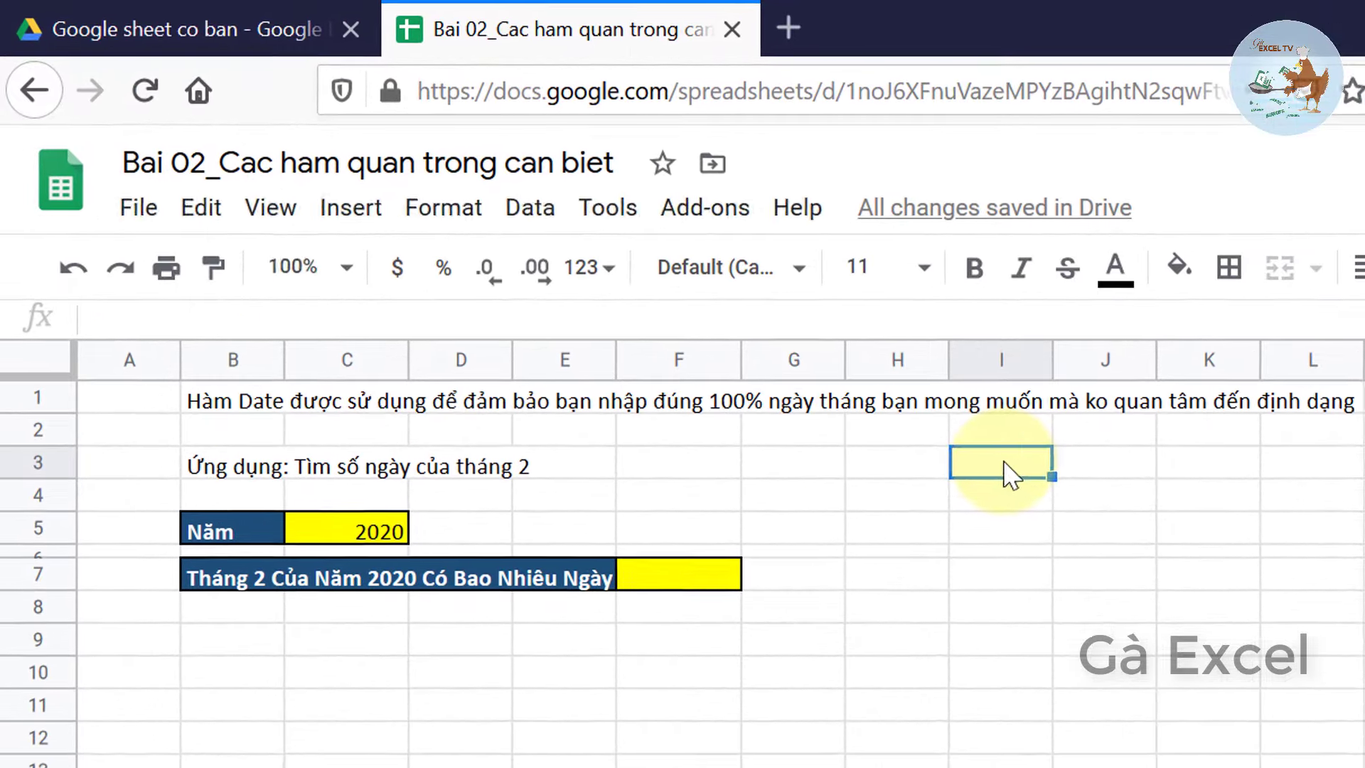
type("=")
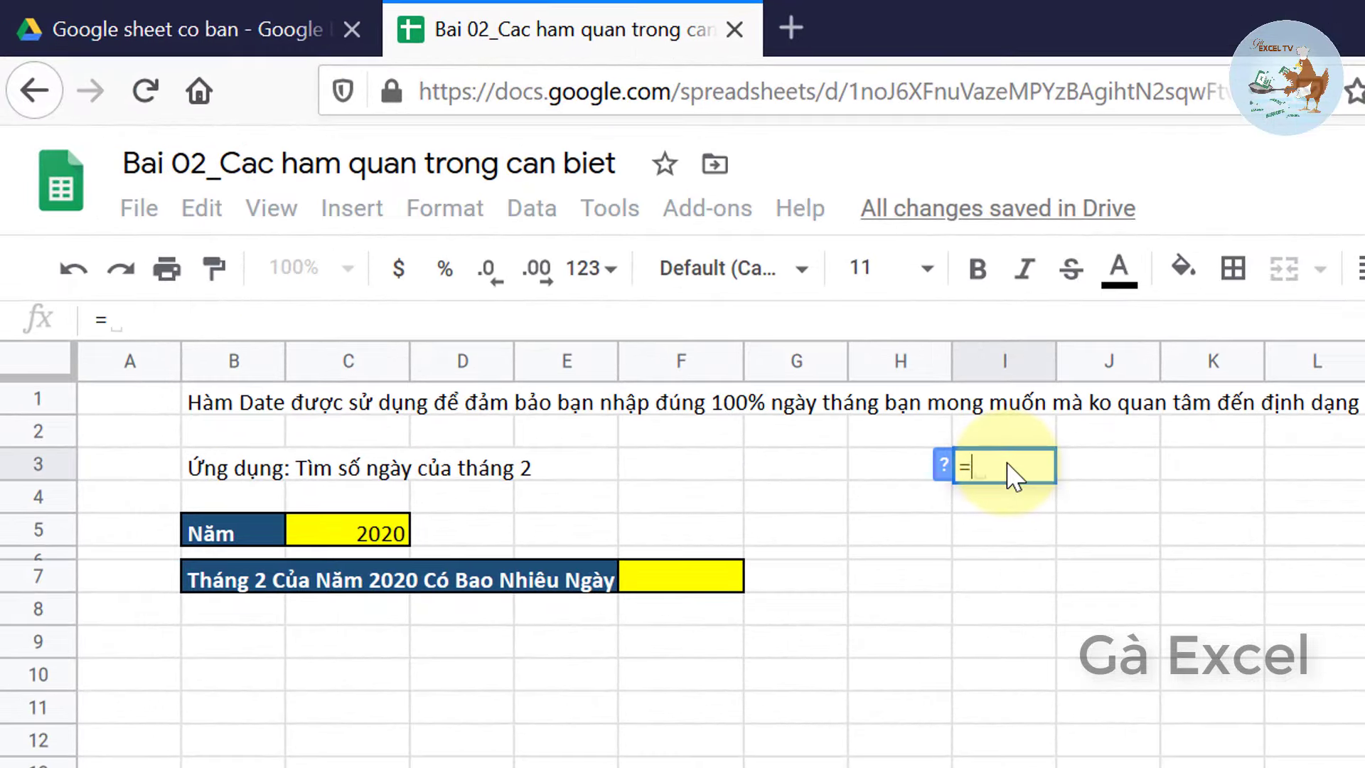
type("date(")
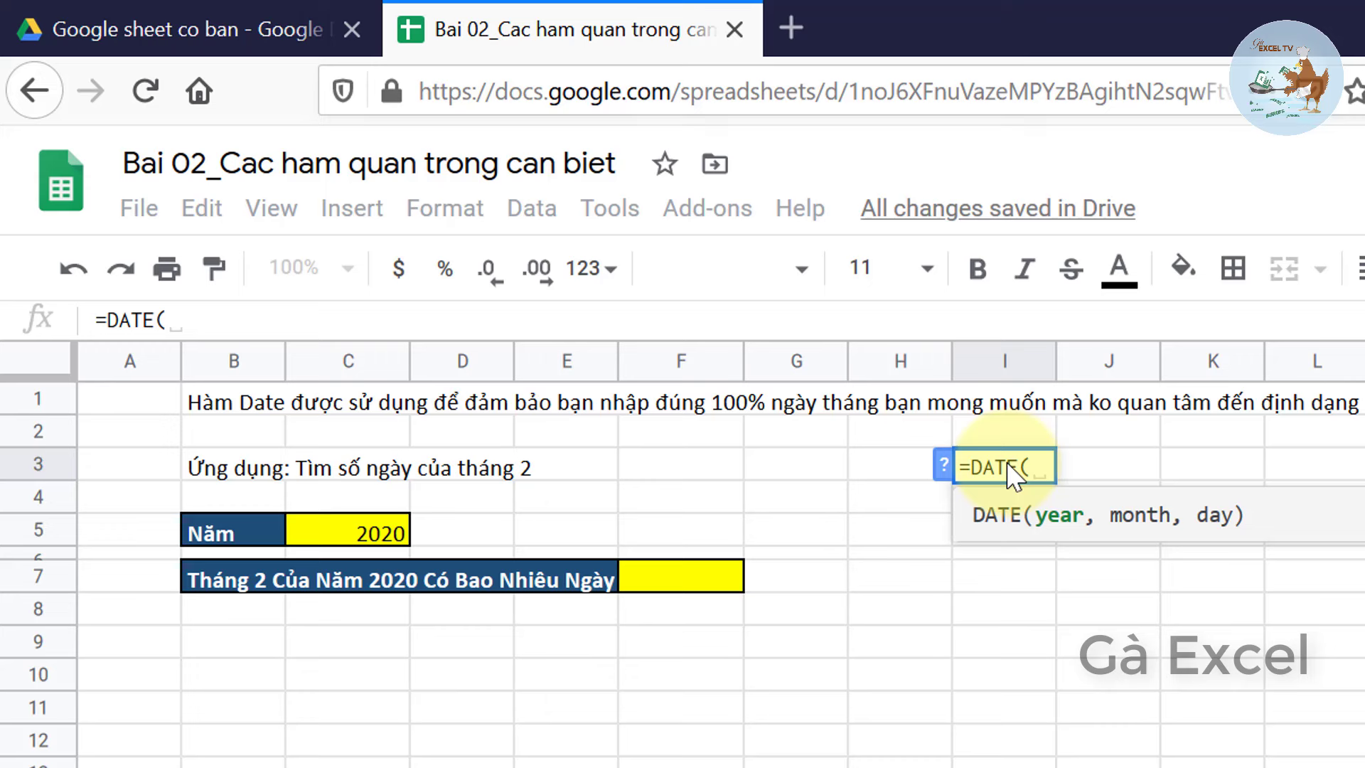
type("2")
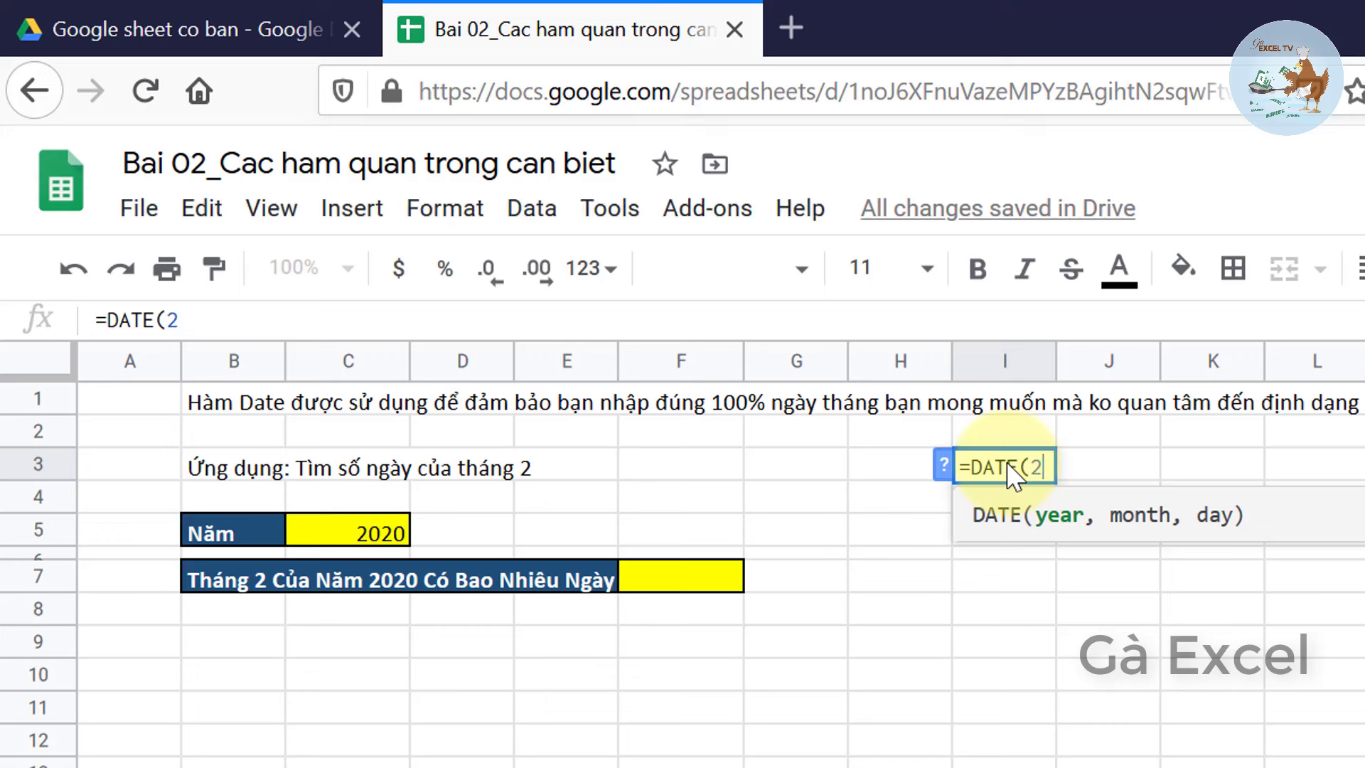
type("020,")
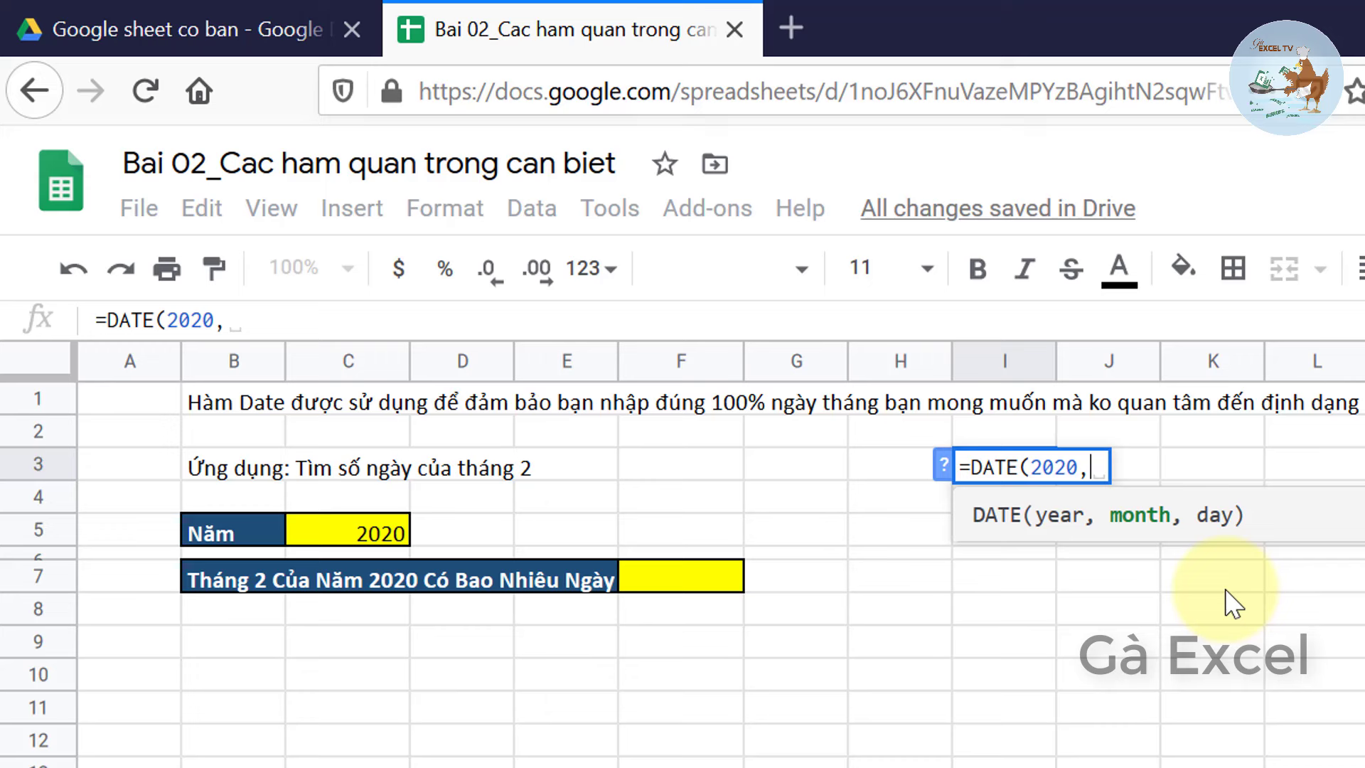
type("4,")
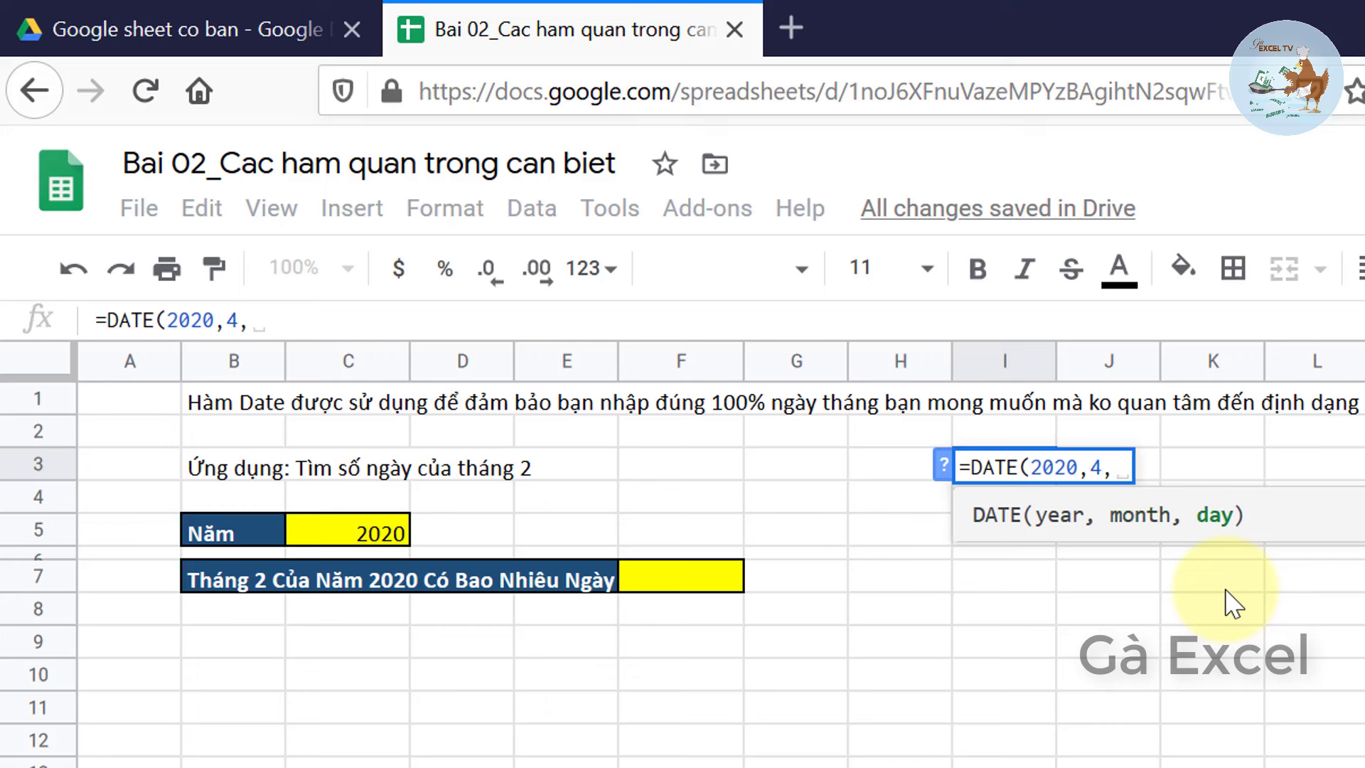
type("28)")
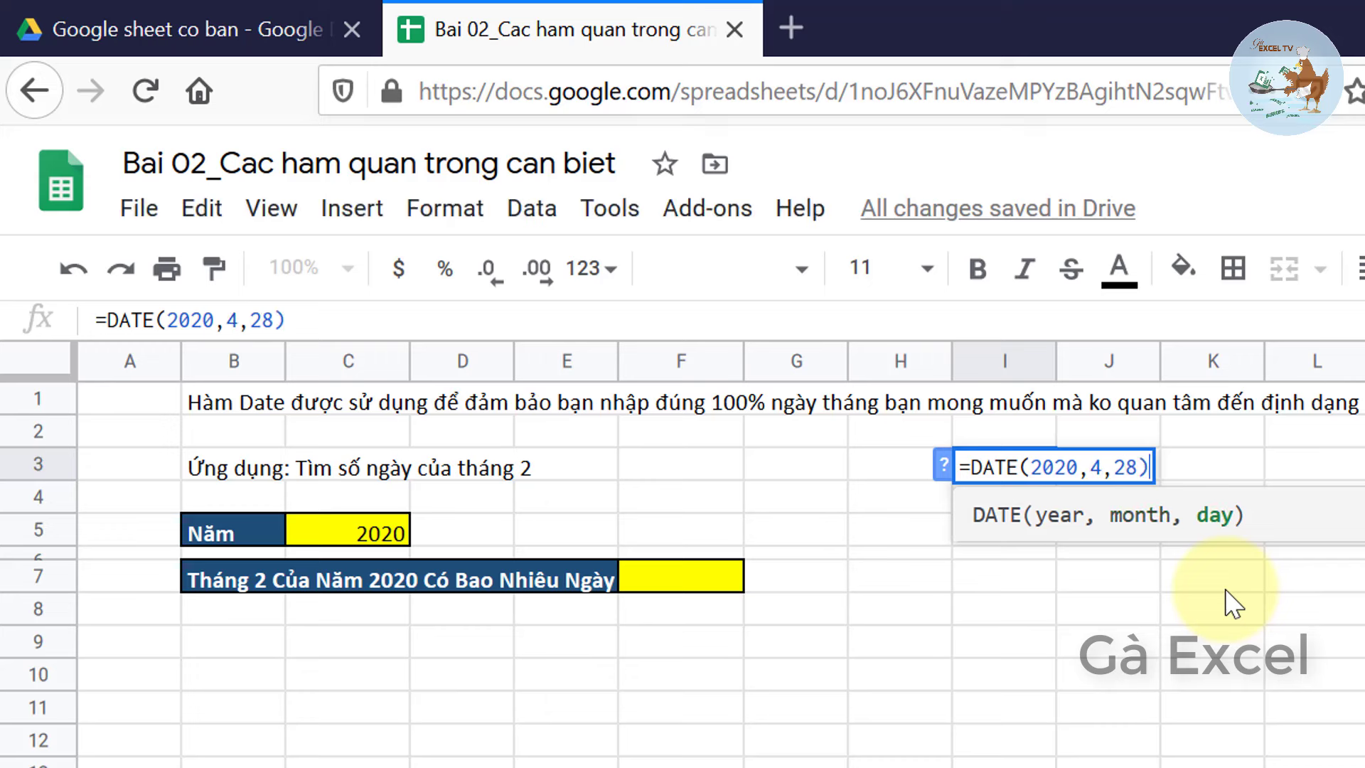
key("Return")
key("Up")
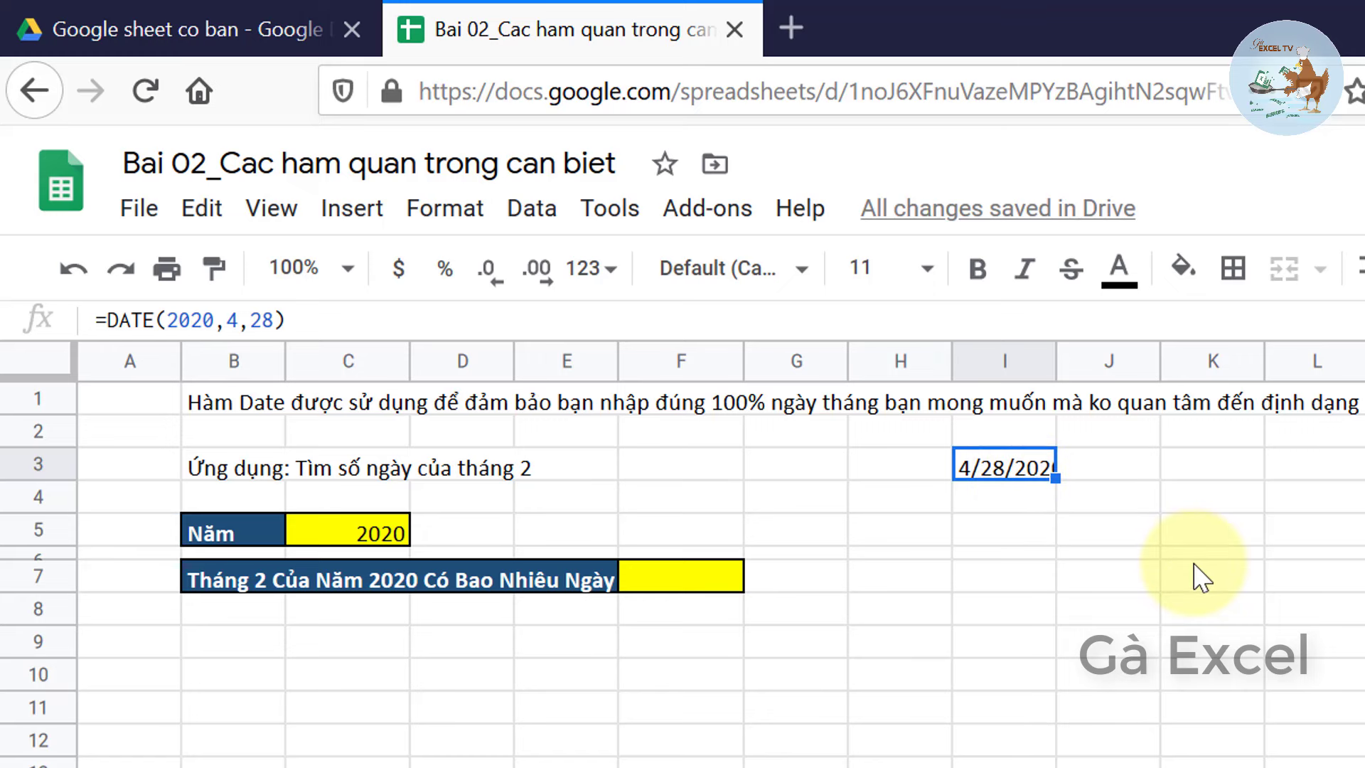
key("Delete")
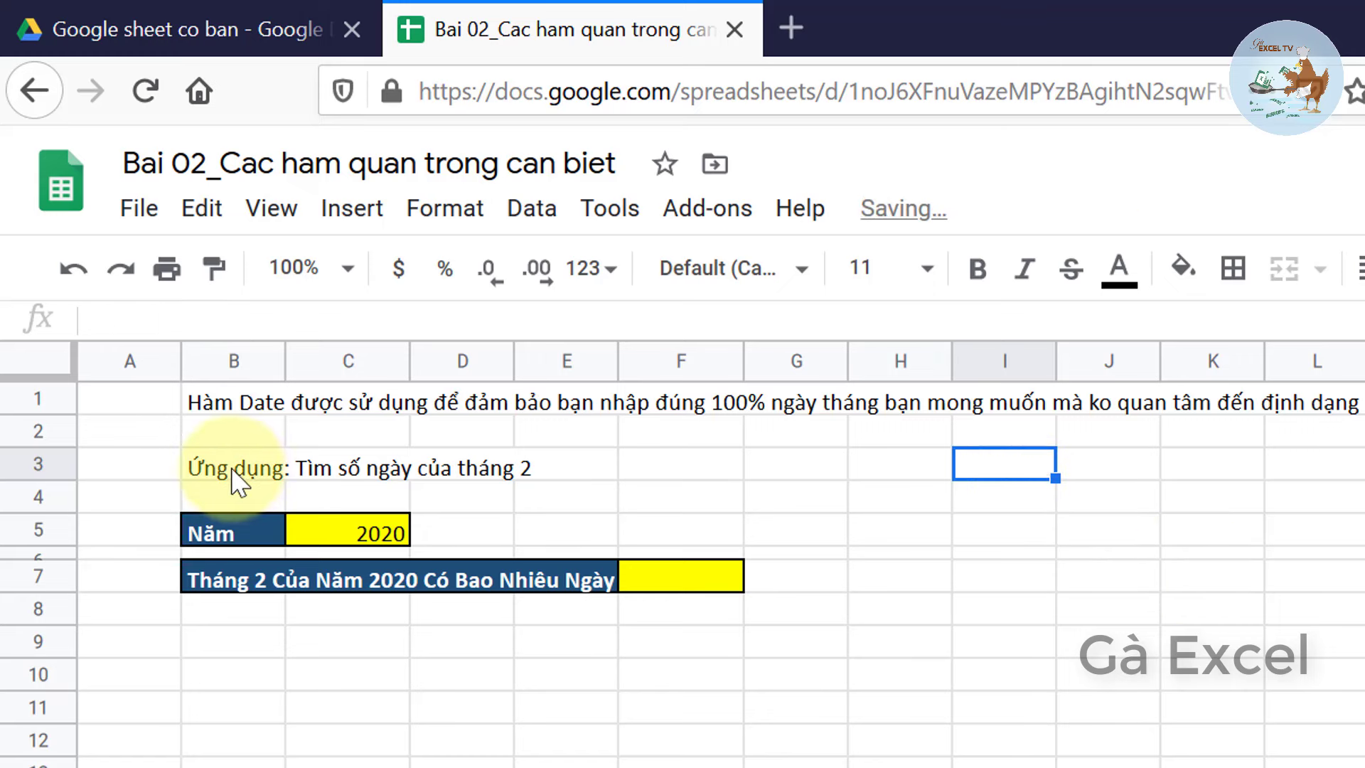
left_click(235, 473)
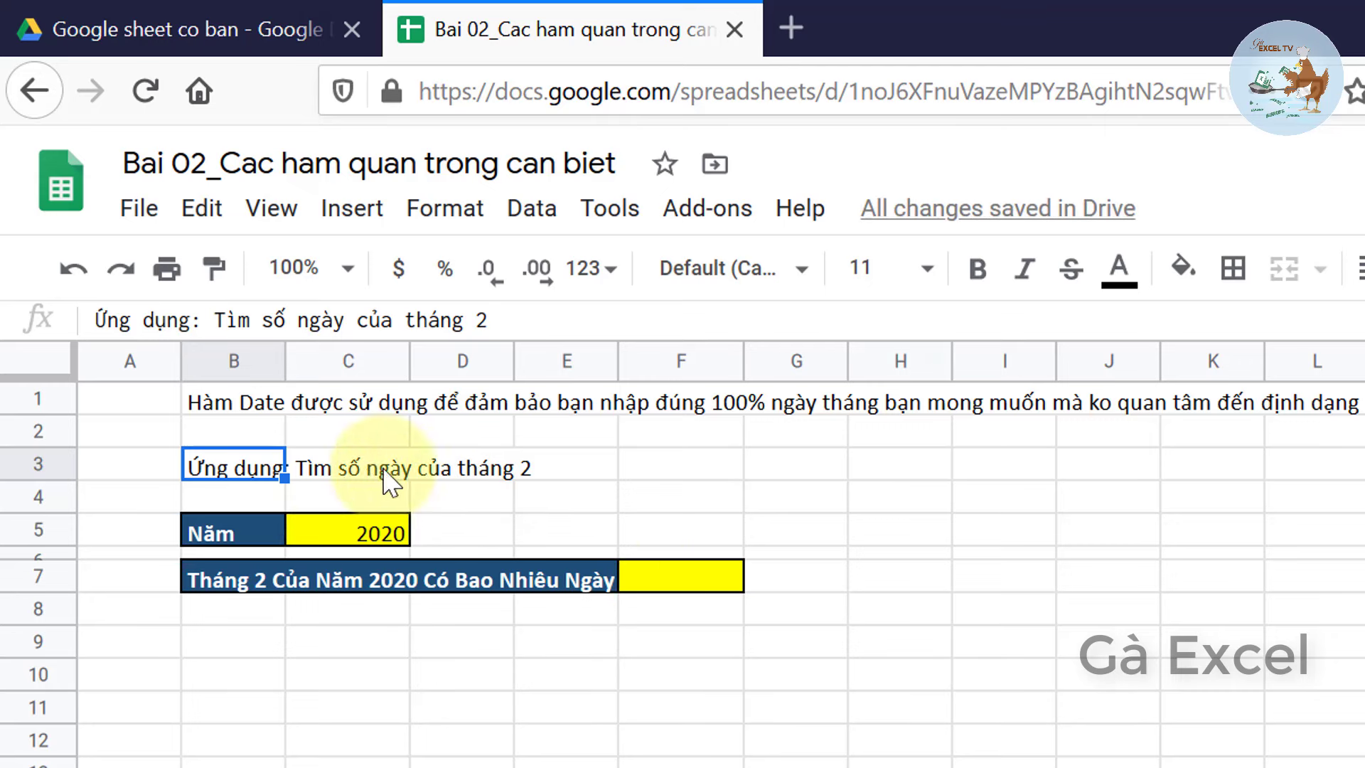
- Enter =DATE(C5,3,1)-1 in F7 so it returns 2/29/2020, February's last day
left_click(349, 530)
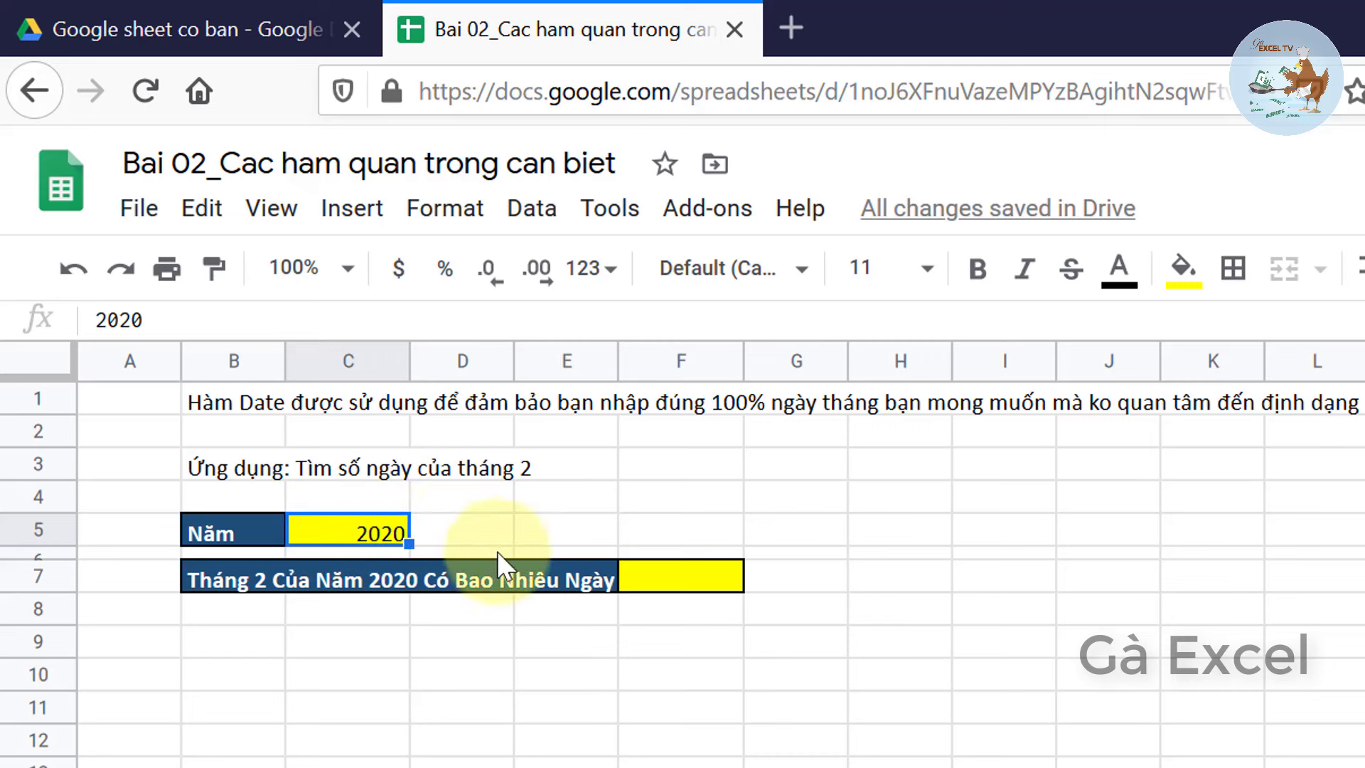
left_click(695, 588)
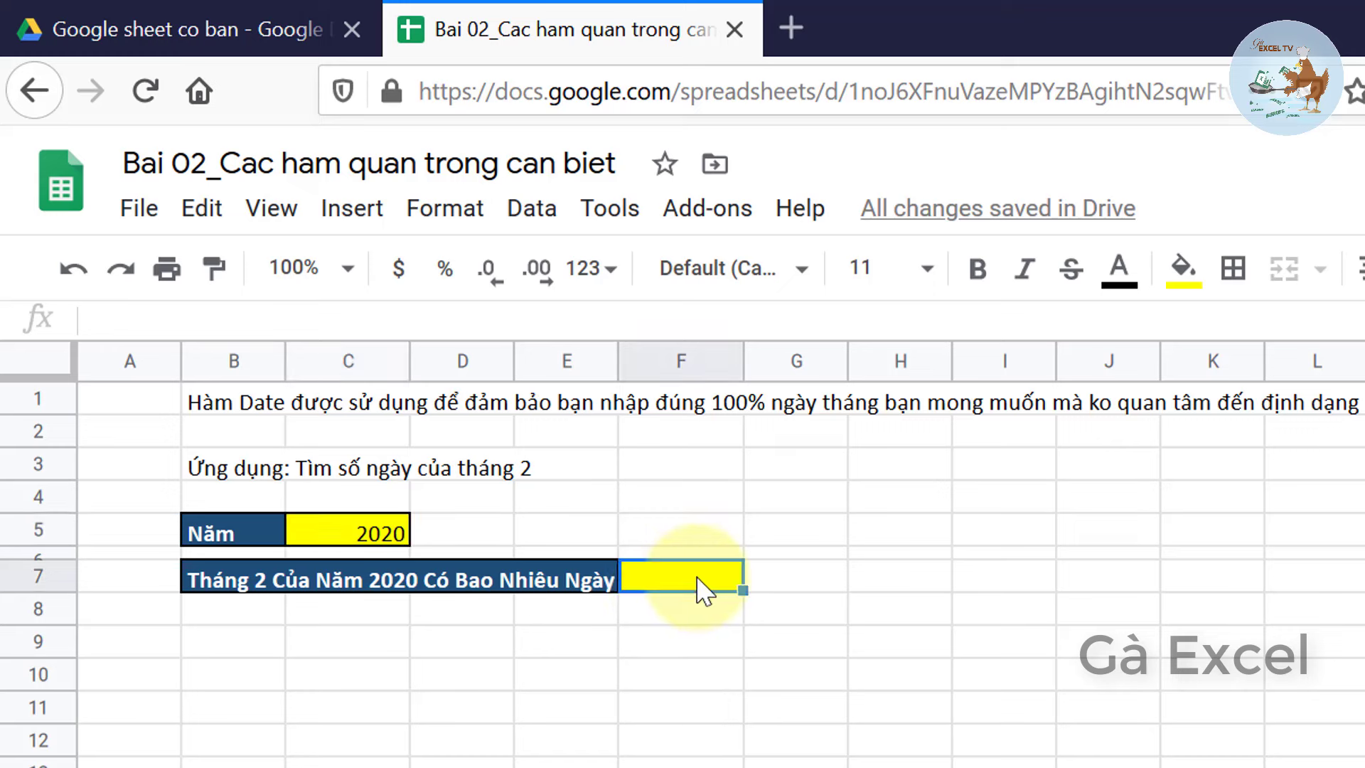
type("=date")
key("Tab")
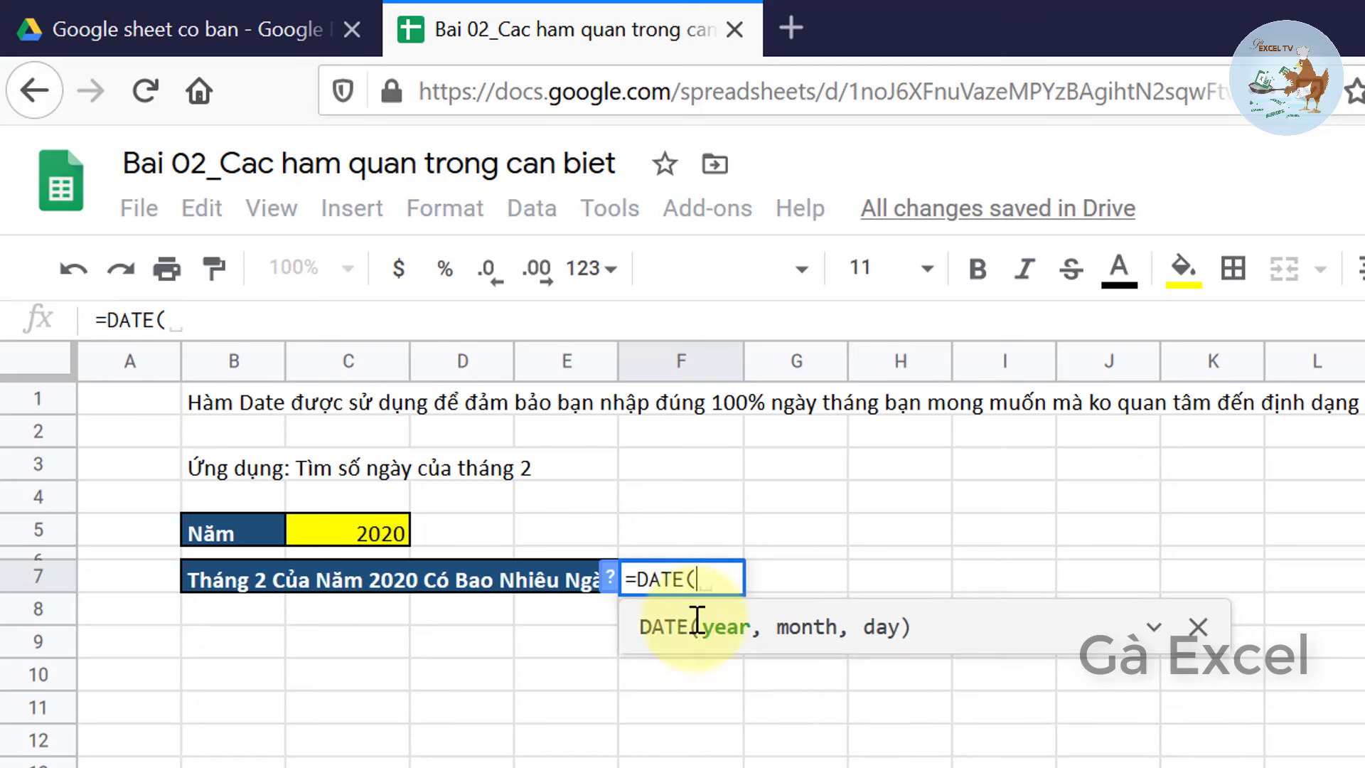
left_click(367, 533)
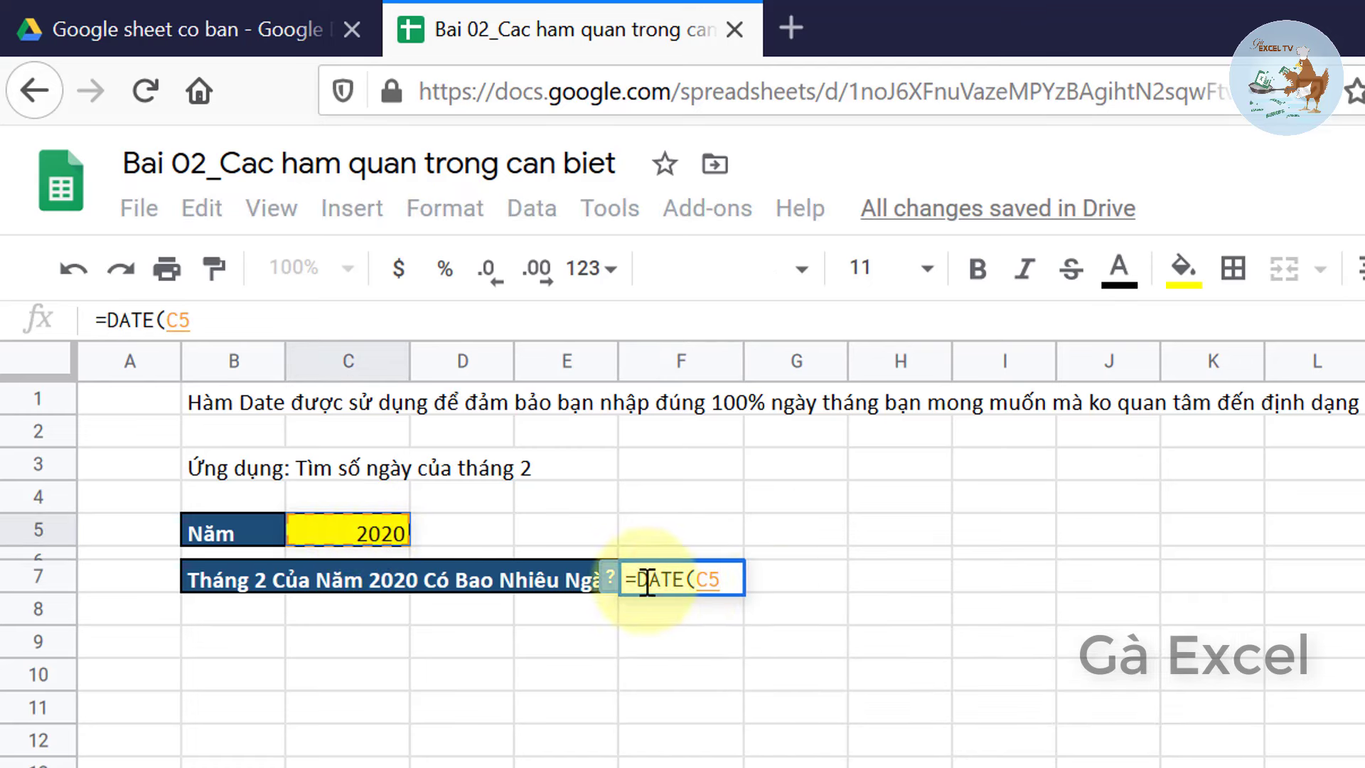
type(",")
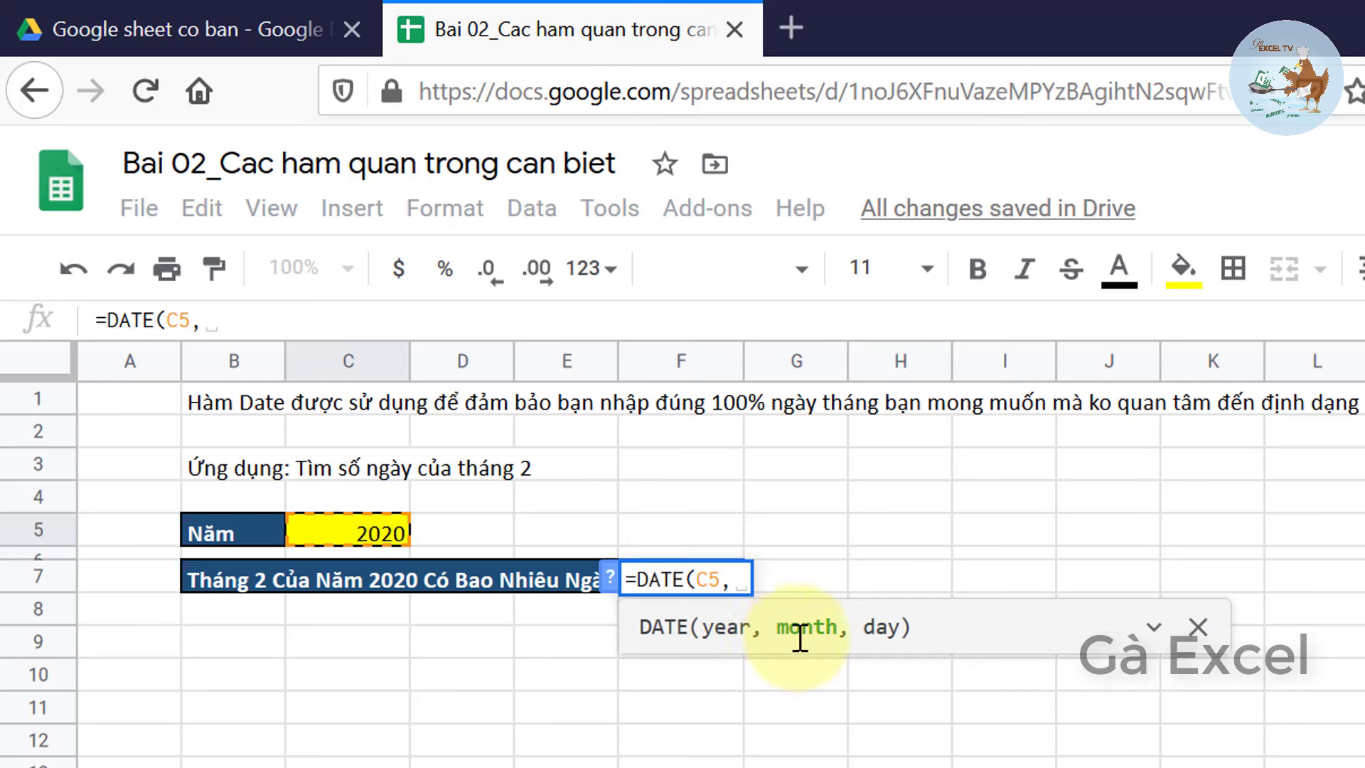
type("3")
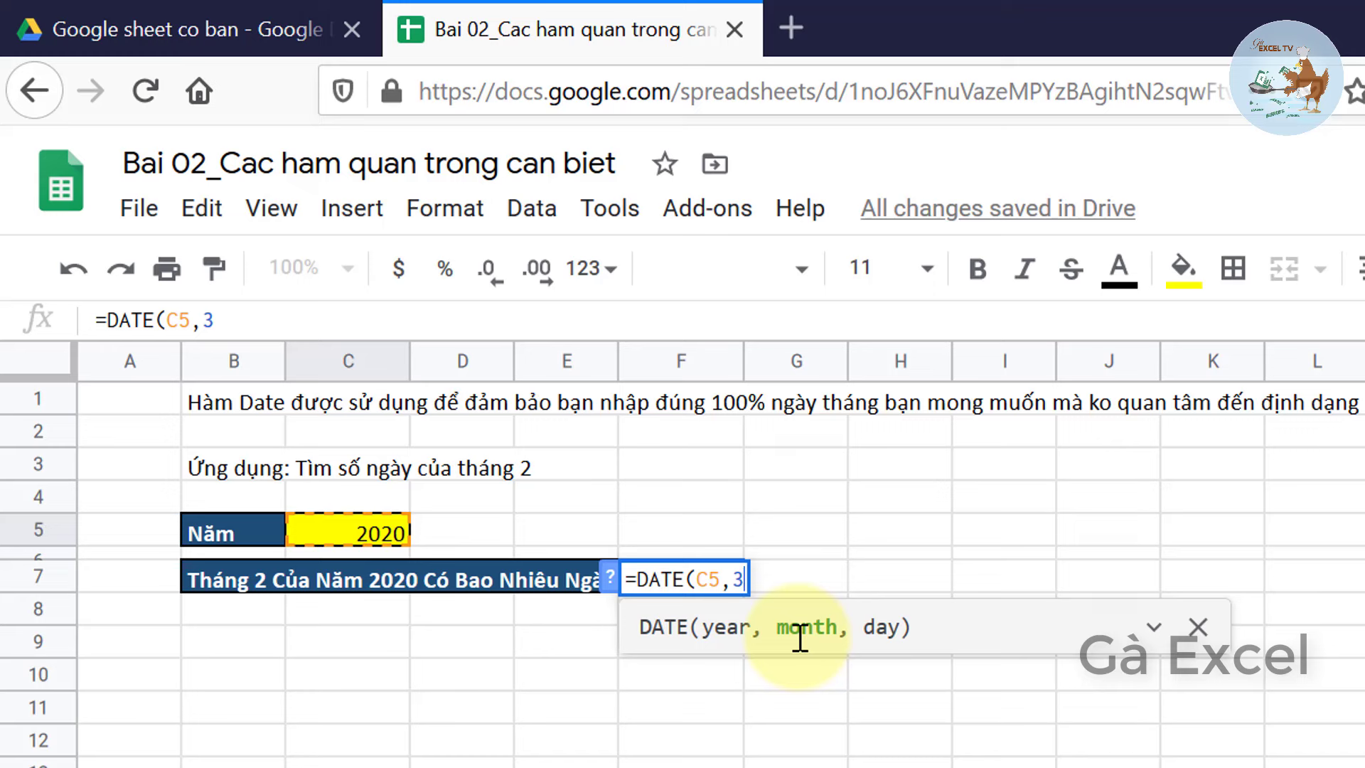
type(",1)")
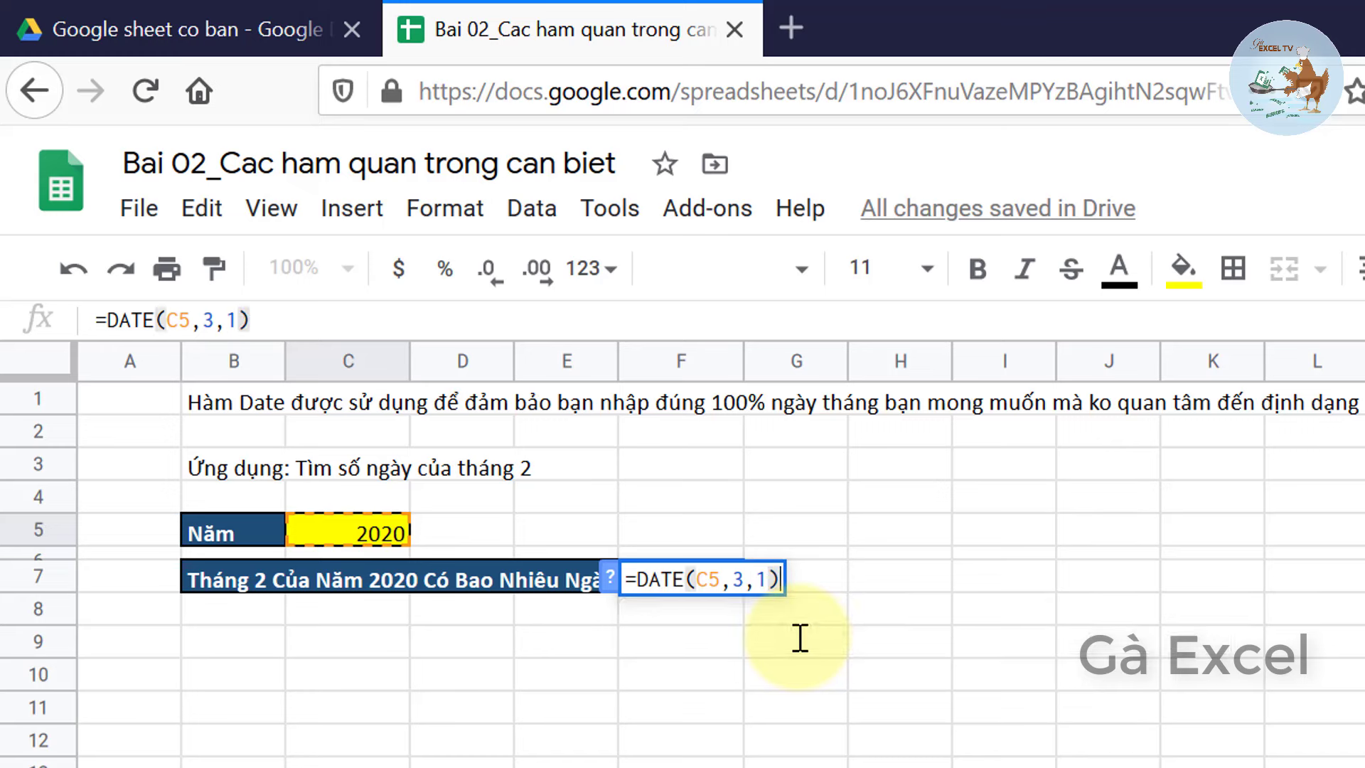
type("-1")
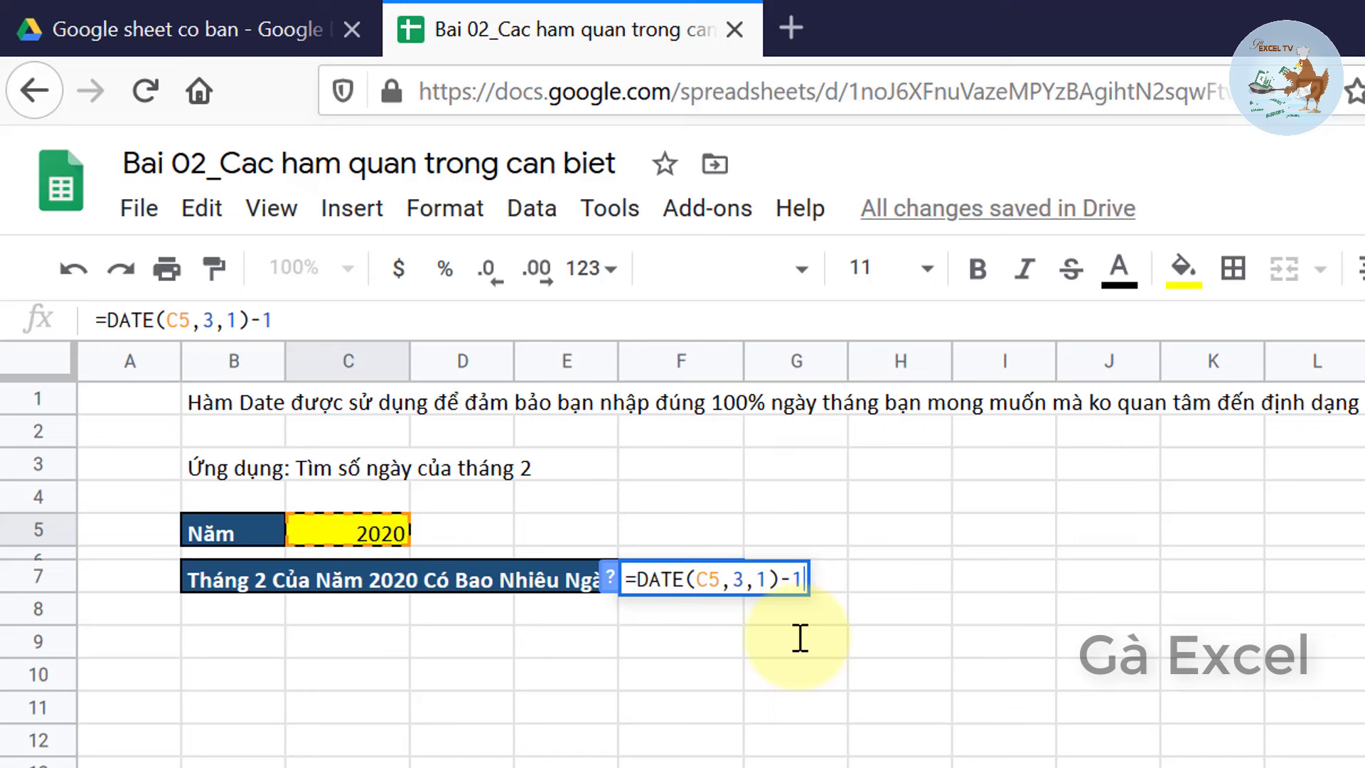
key("Return")
key("Up")
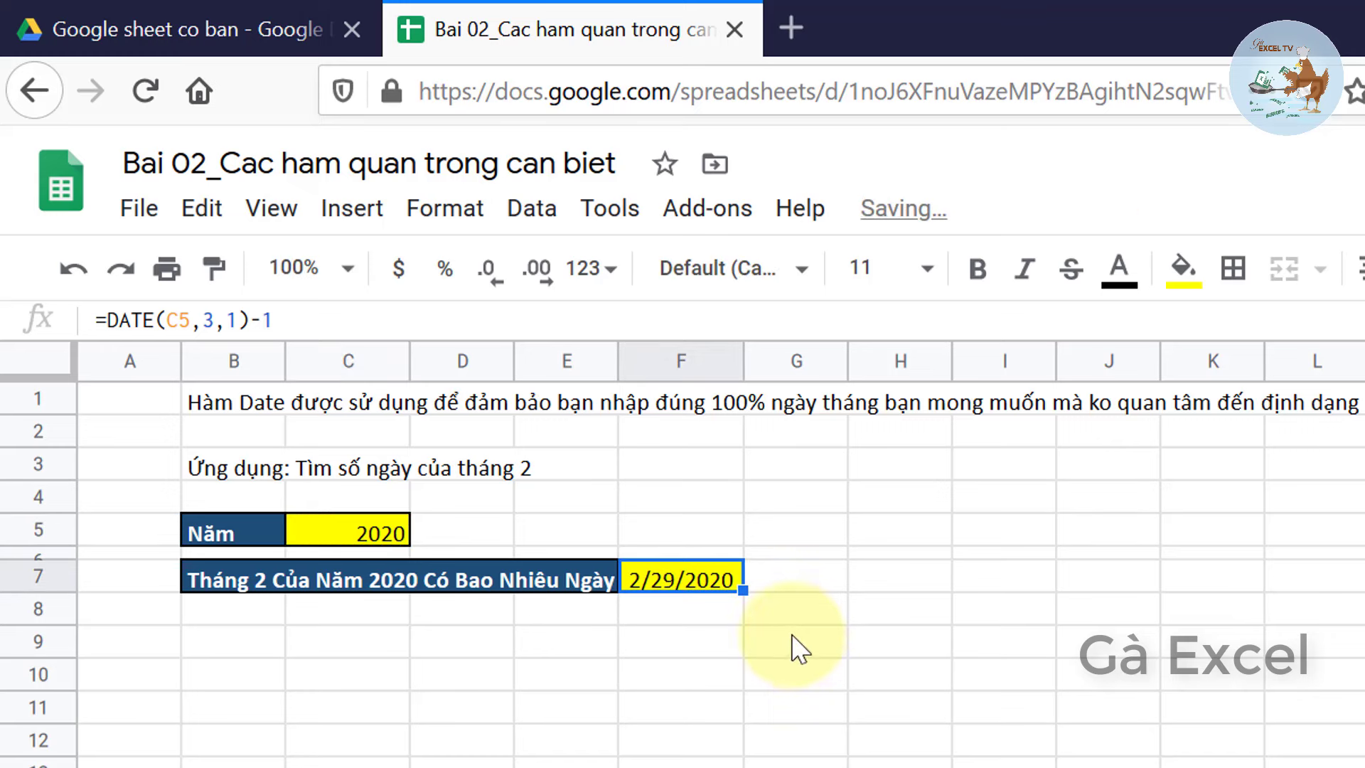
- Wrap the F7 formula in DAY, giving =day(DATE(C5,3,1)-1)
double_click(643, 594)
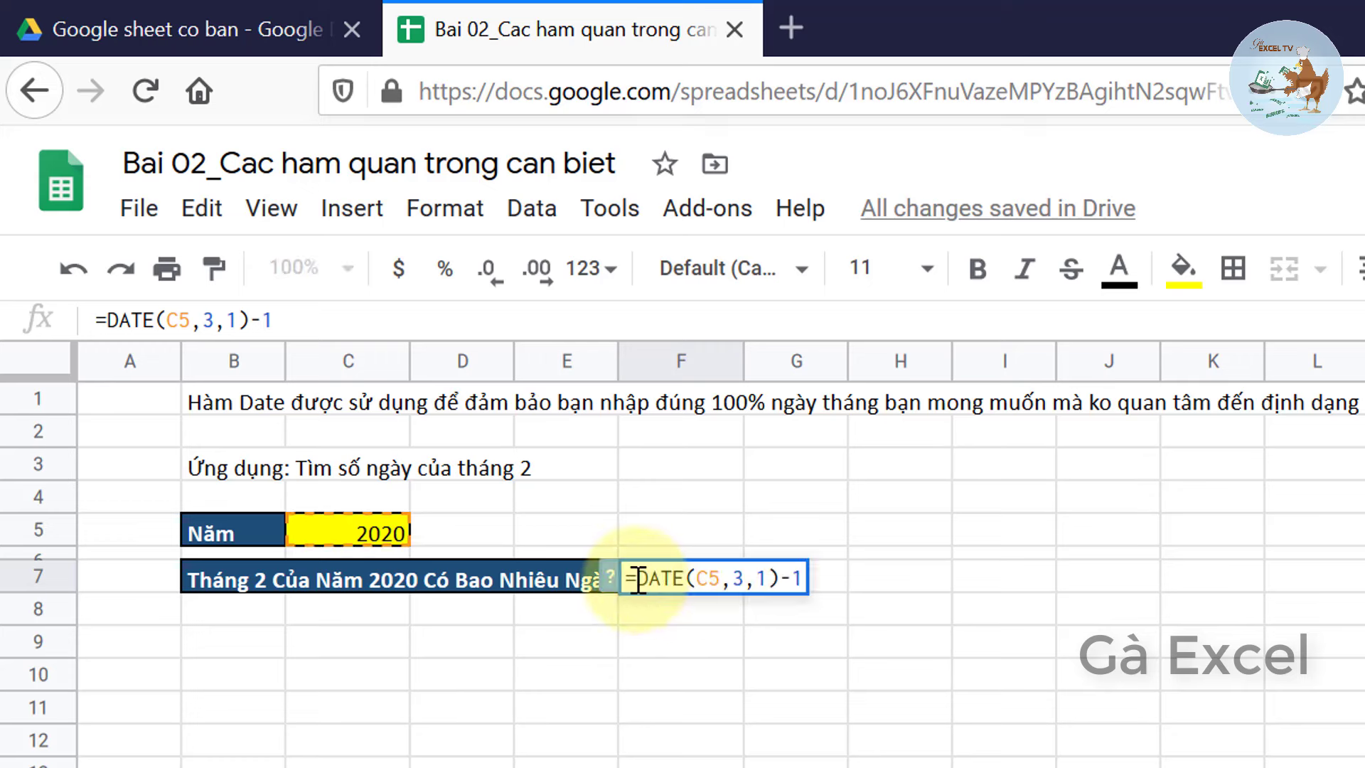
type("da")
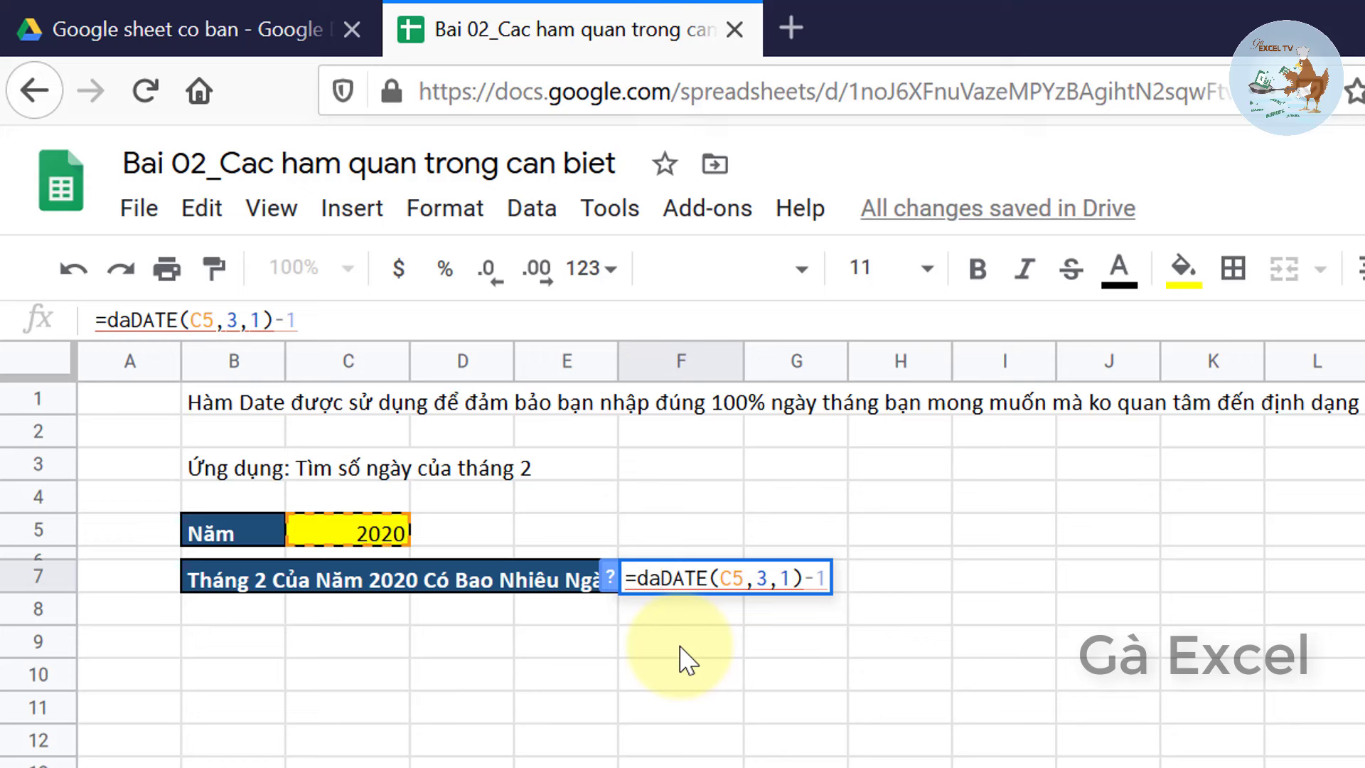
type("y(")
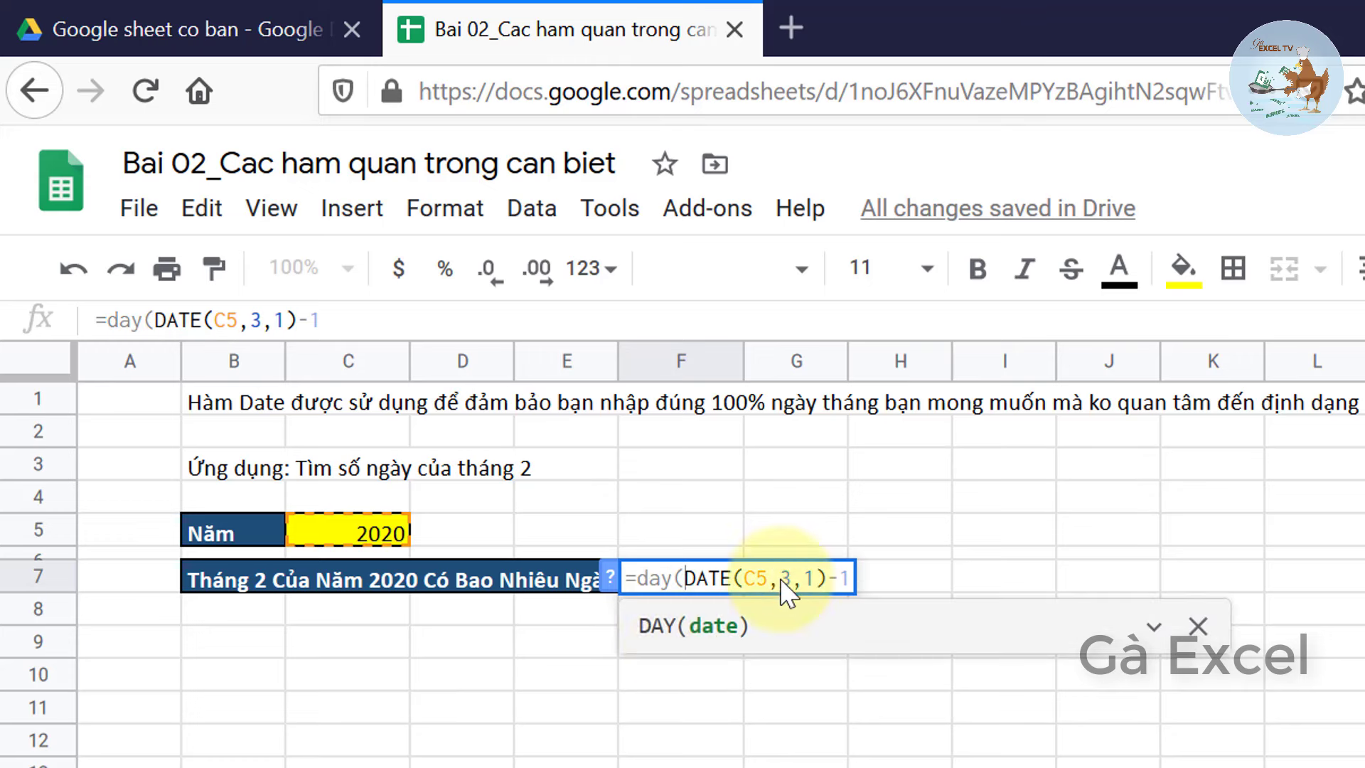
left_click(852, 584)
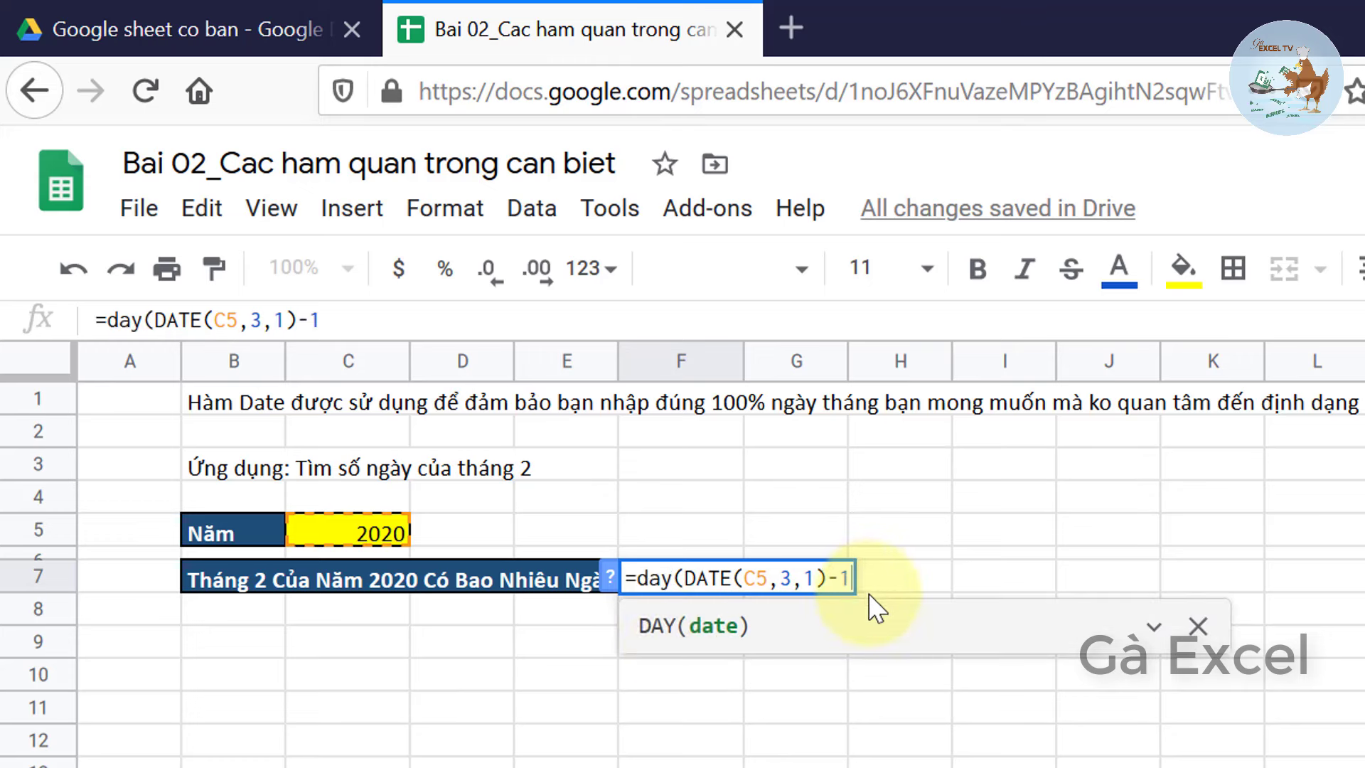
type(")")
key("Return")
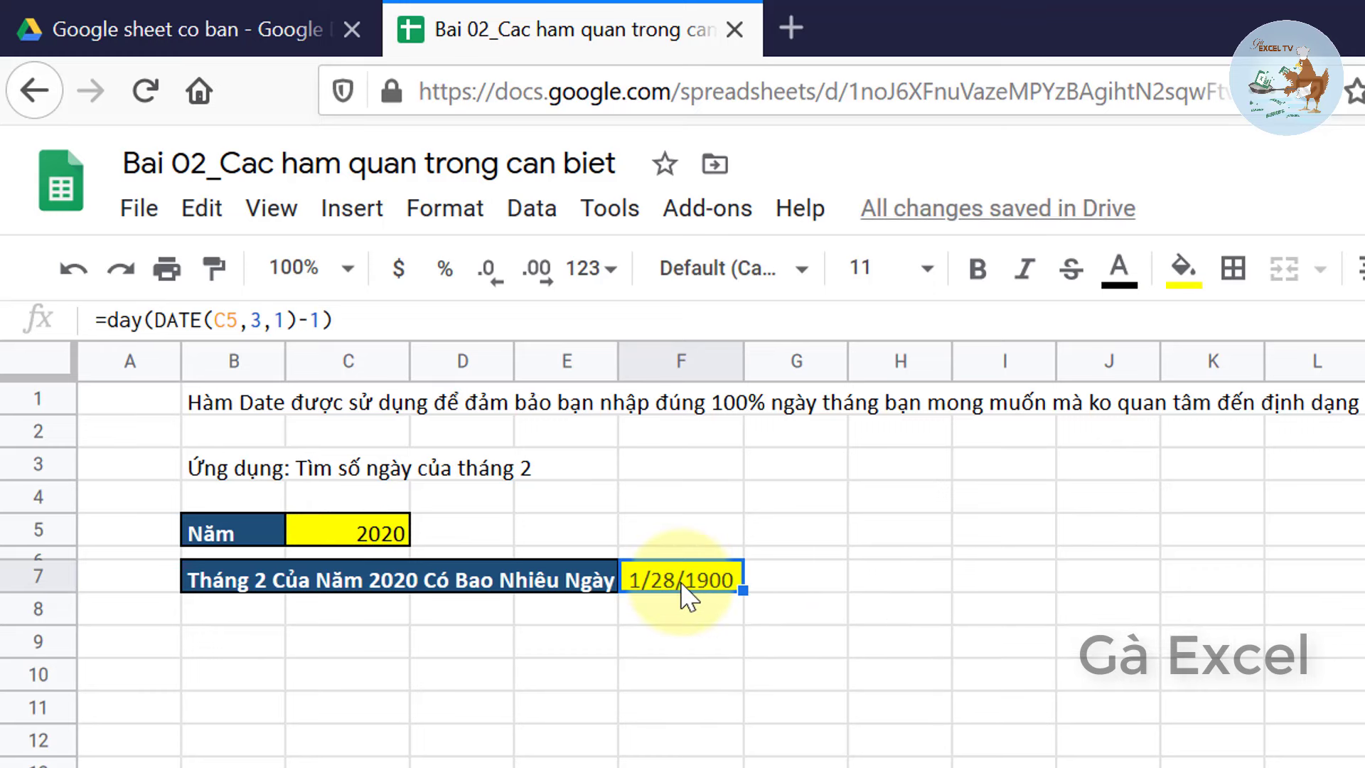
- Format F7 as a plain number with no decimals so it shows 29
left_click(591, 270)
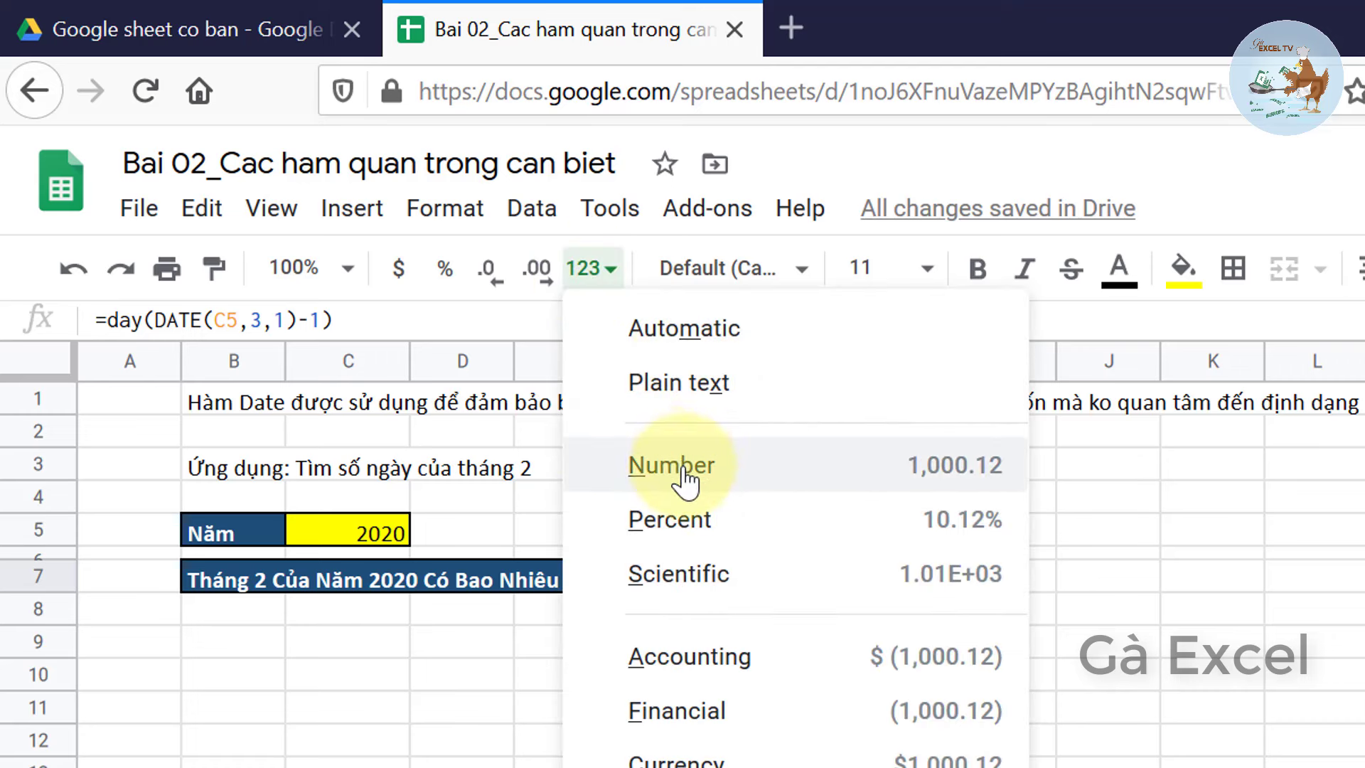
left_click(604, 475)
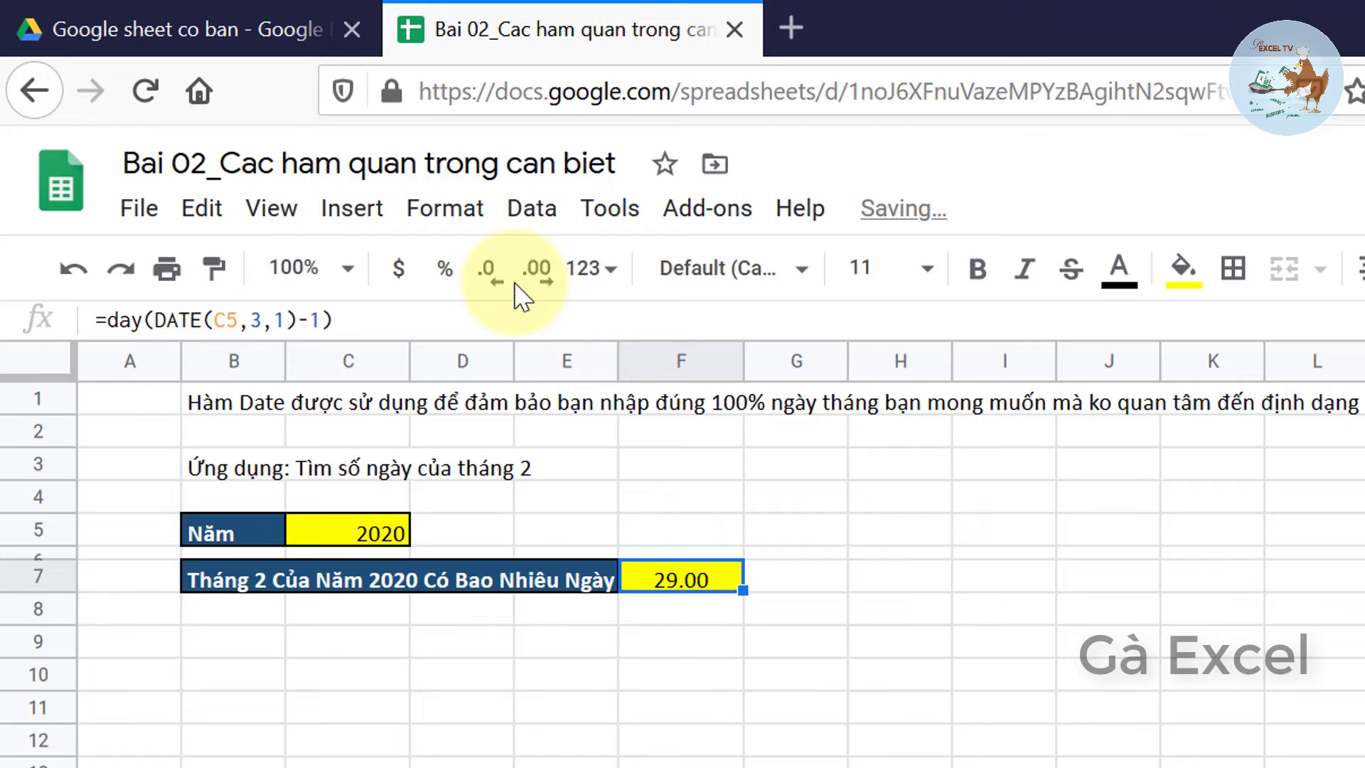
left_click(492, 281)
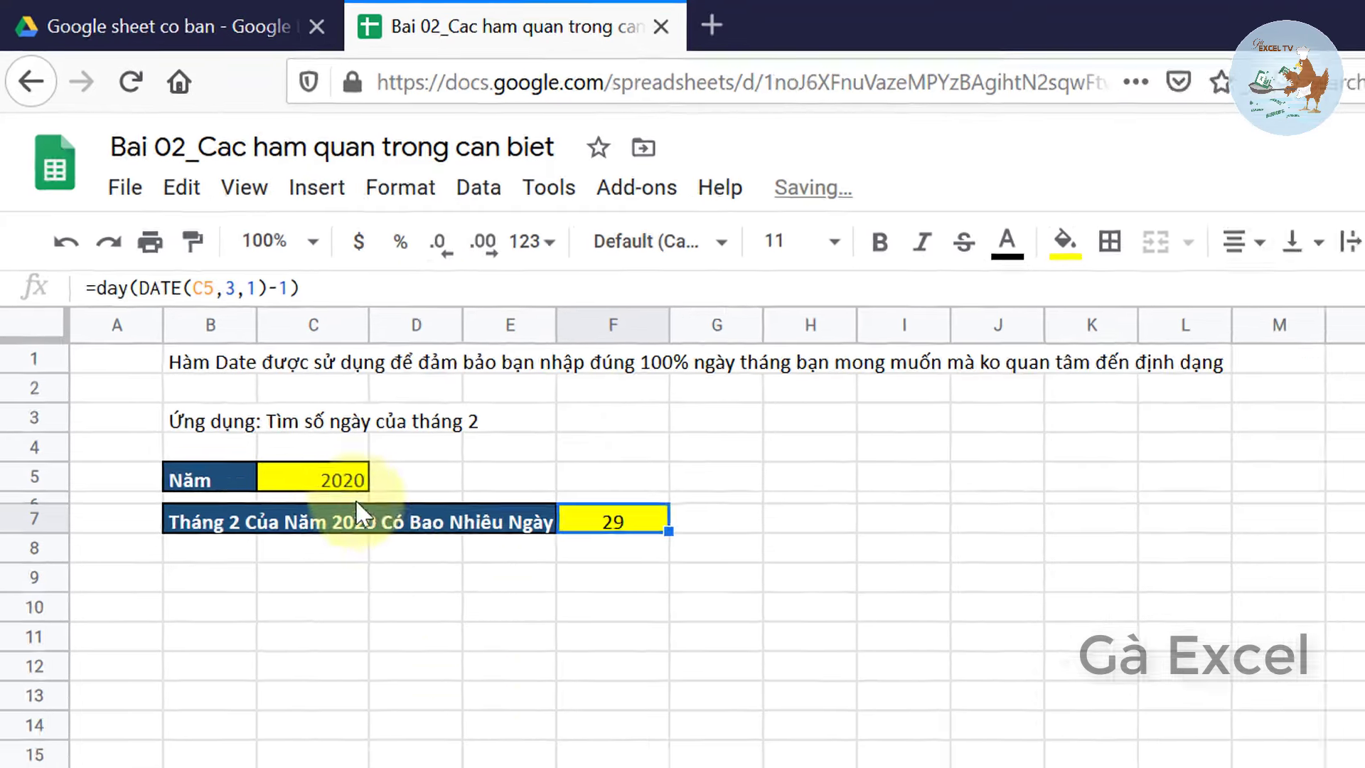
left_click(245, 342)
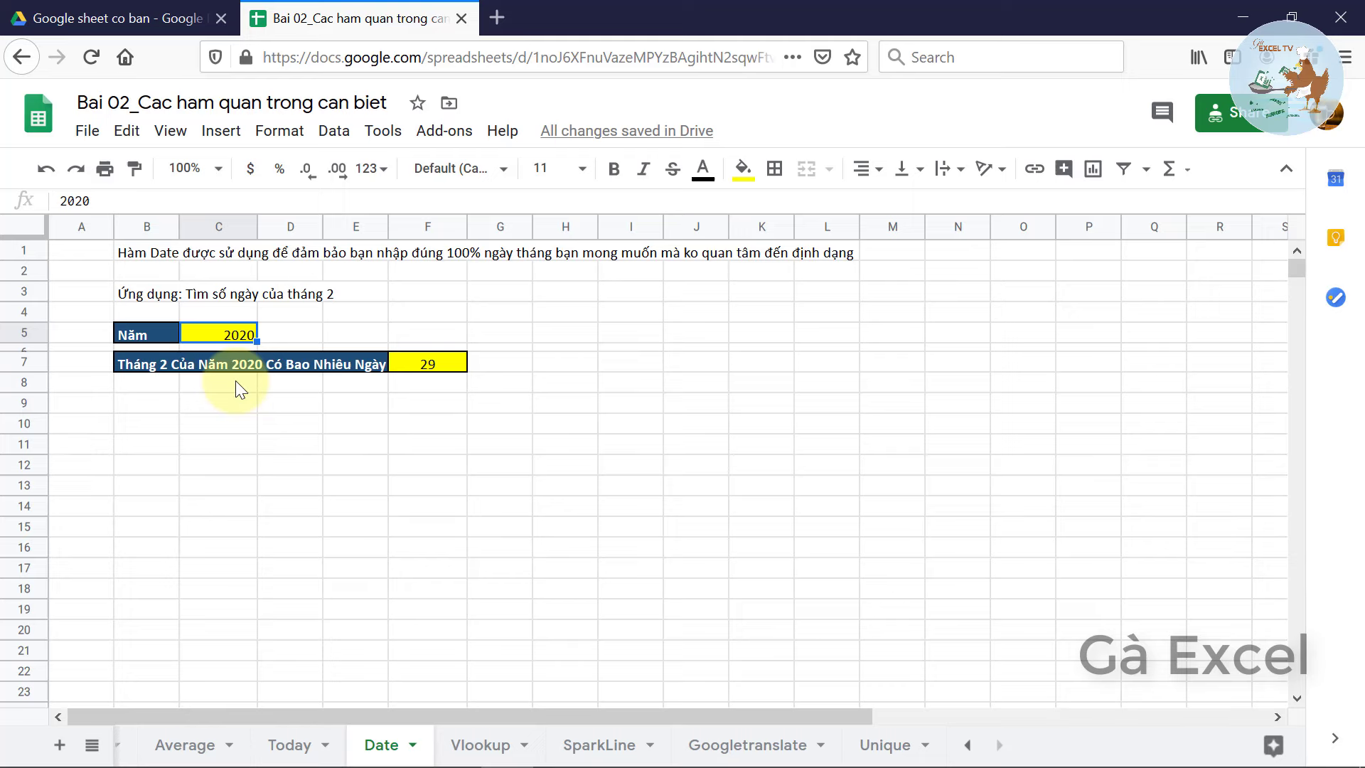
- Try the years 2019, 2018 and 2008 in C5, ending with 29 February days in F7
type("2019")
key("Return")
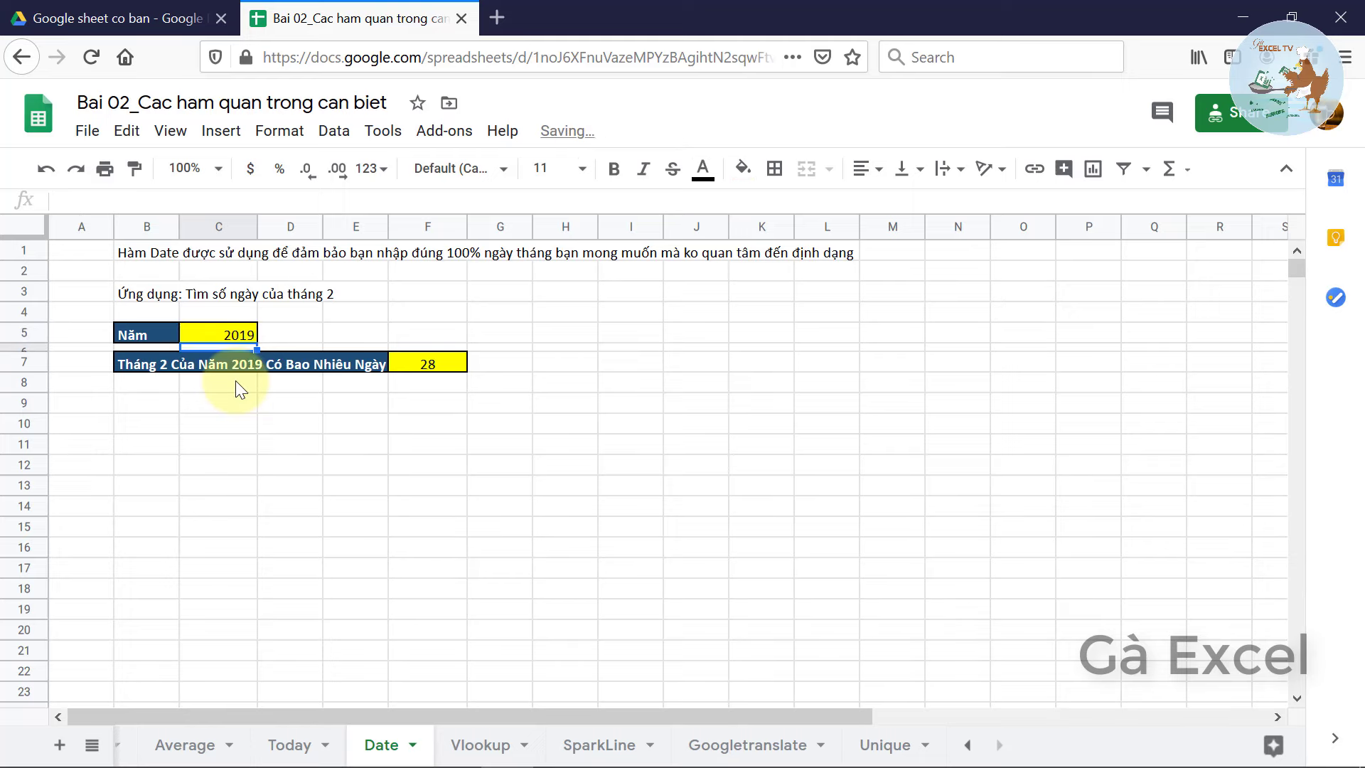
left_click(432, 364)
left_click(236, 325)
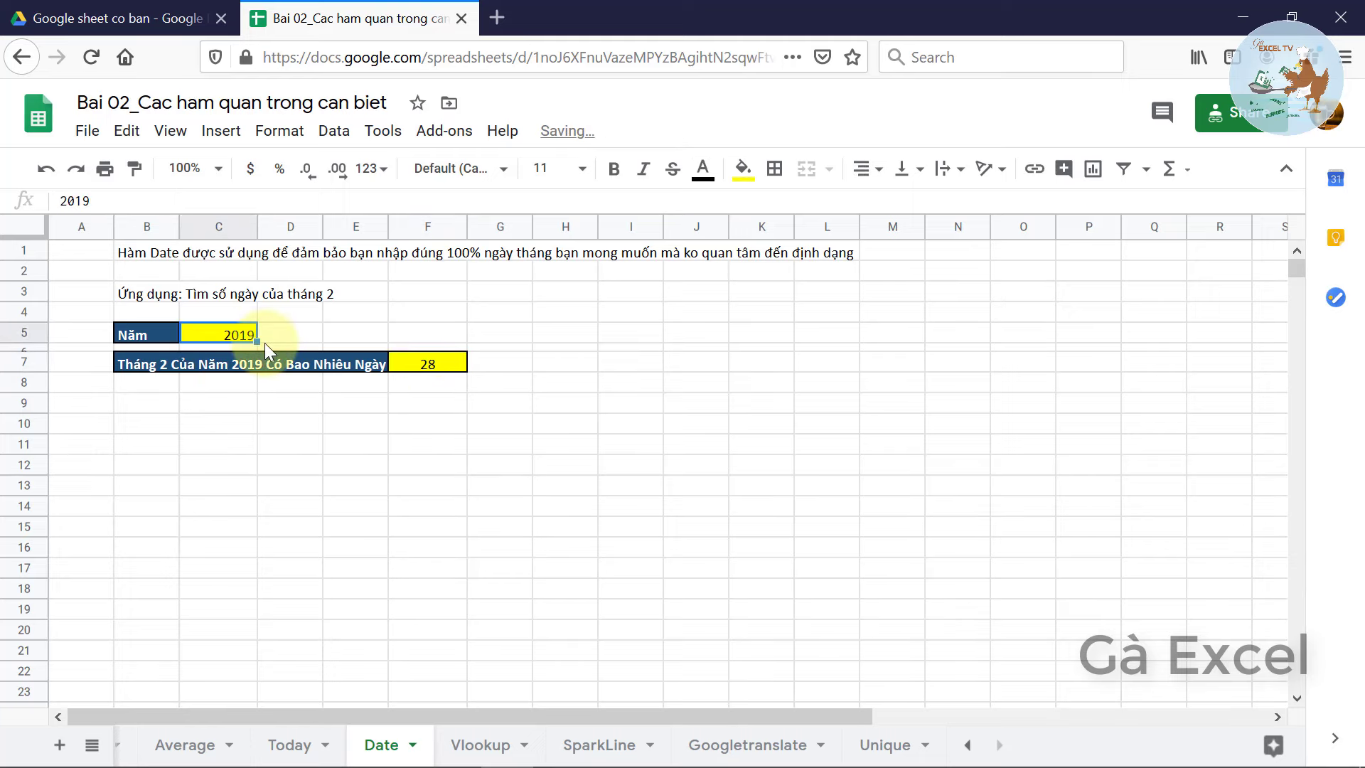
type("2")
key("Return")
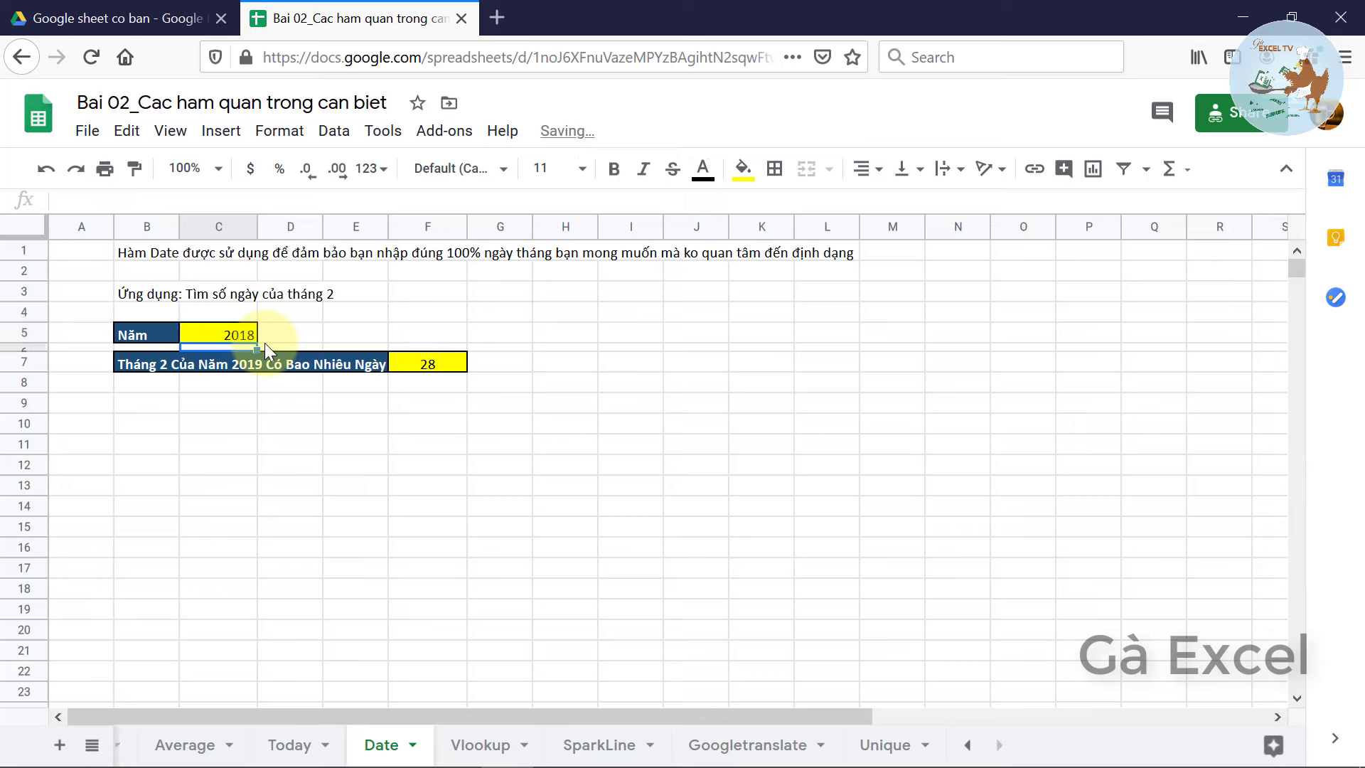
left_click(213, 331)
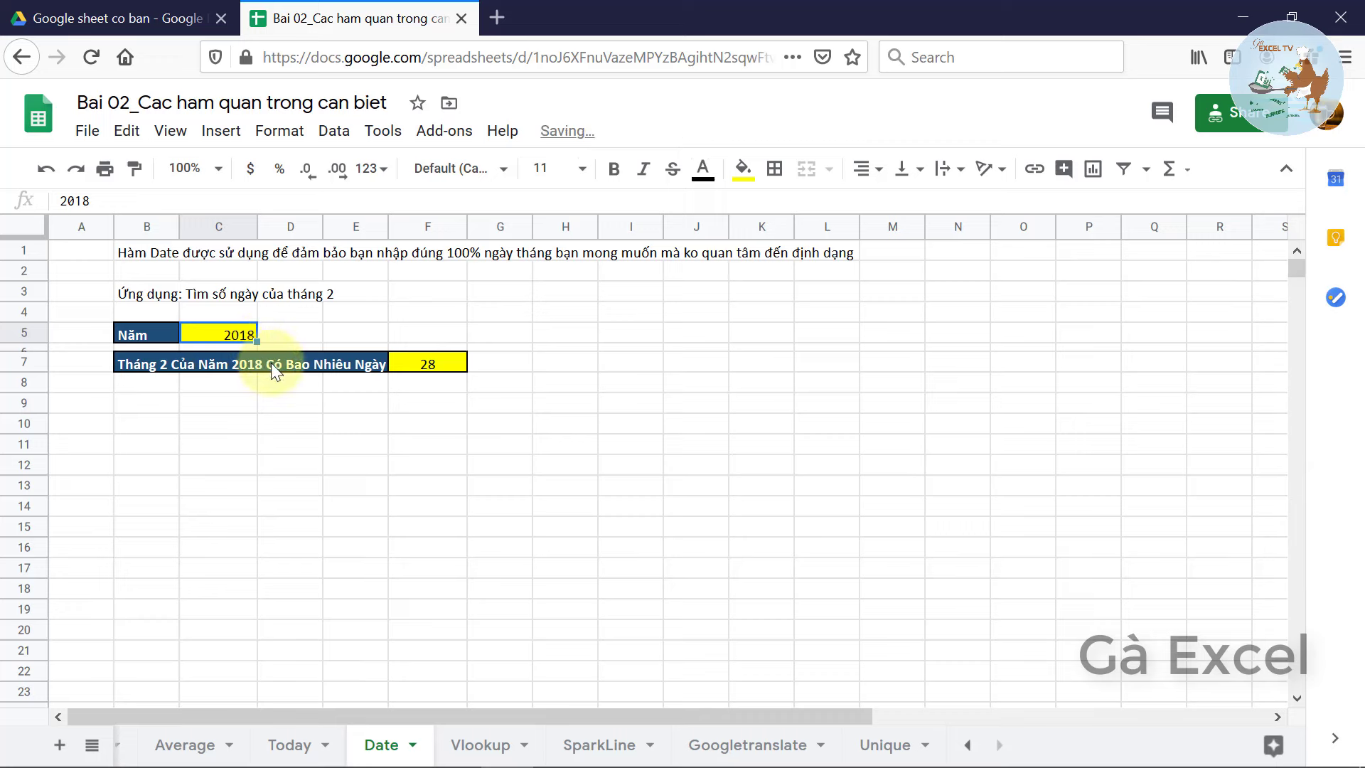
type("2008")
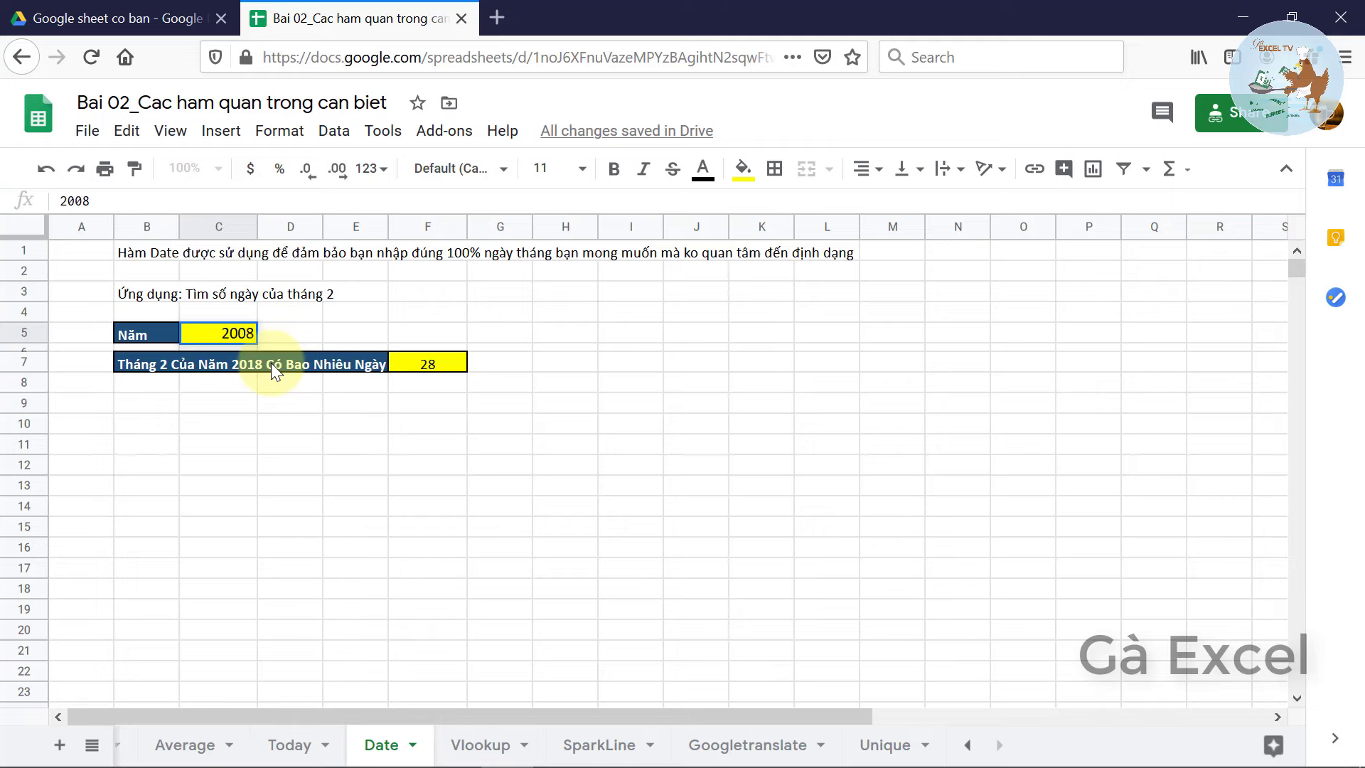
key("Return")
key("Up")
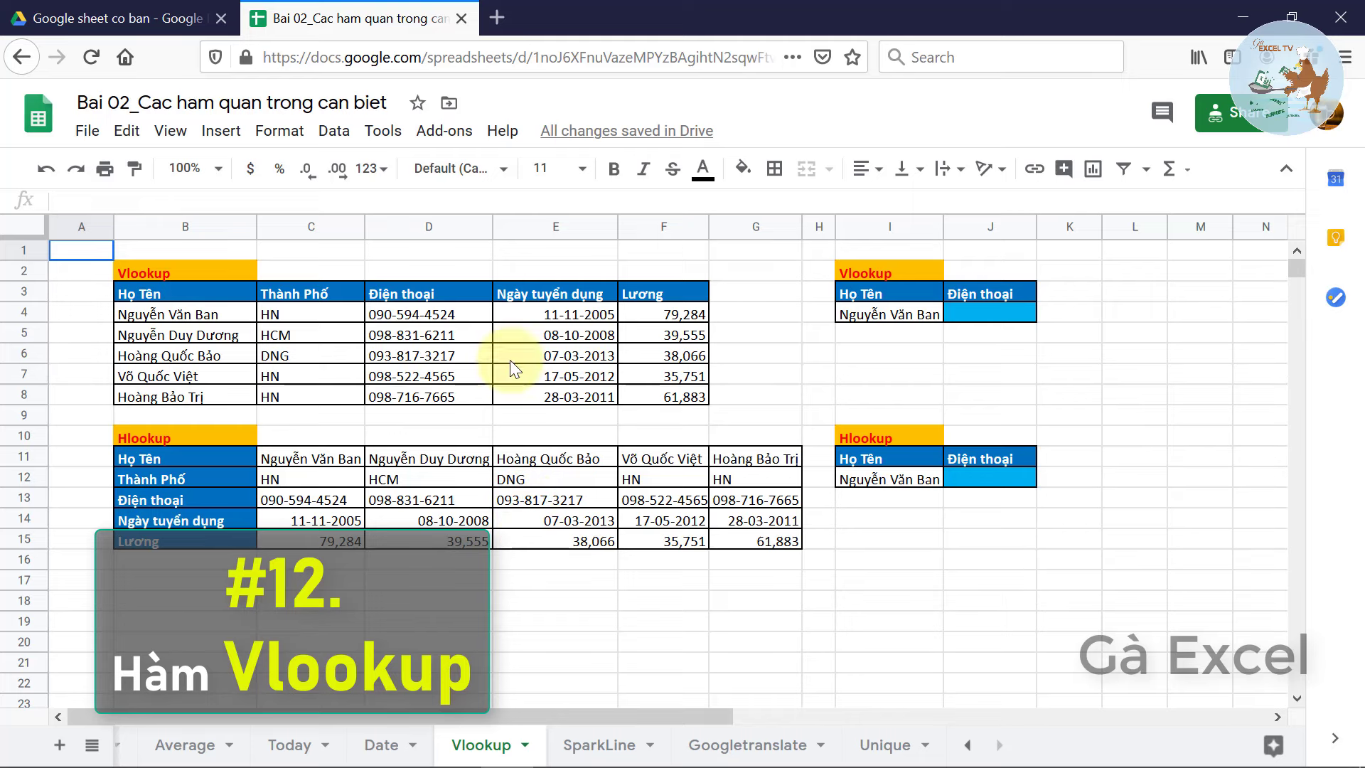
- Review the Vlookup table's header row and the lookup name in I4
left_click(158, 287)
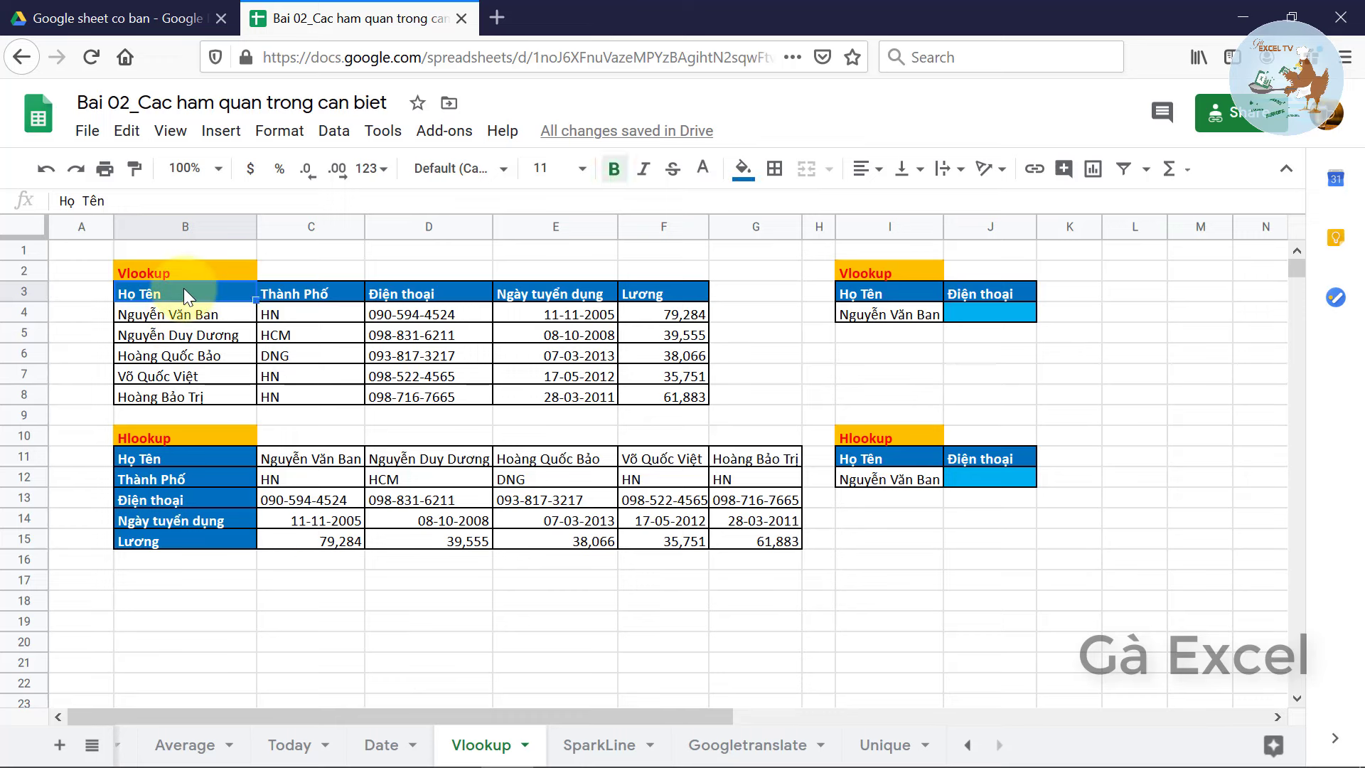
left_click(426, 293)
left_click(597, 293)
left_click(644, 293)
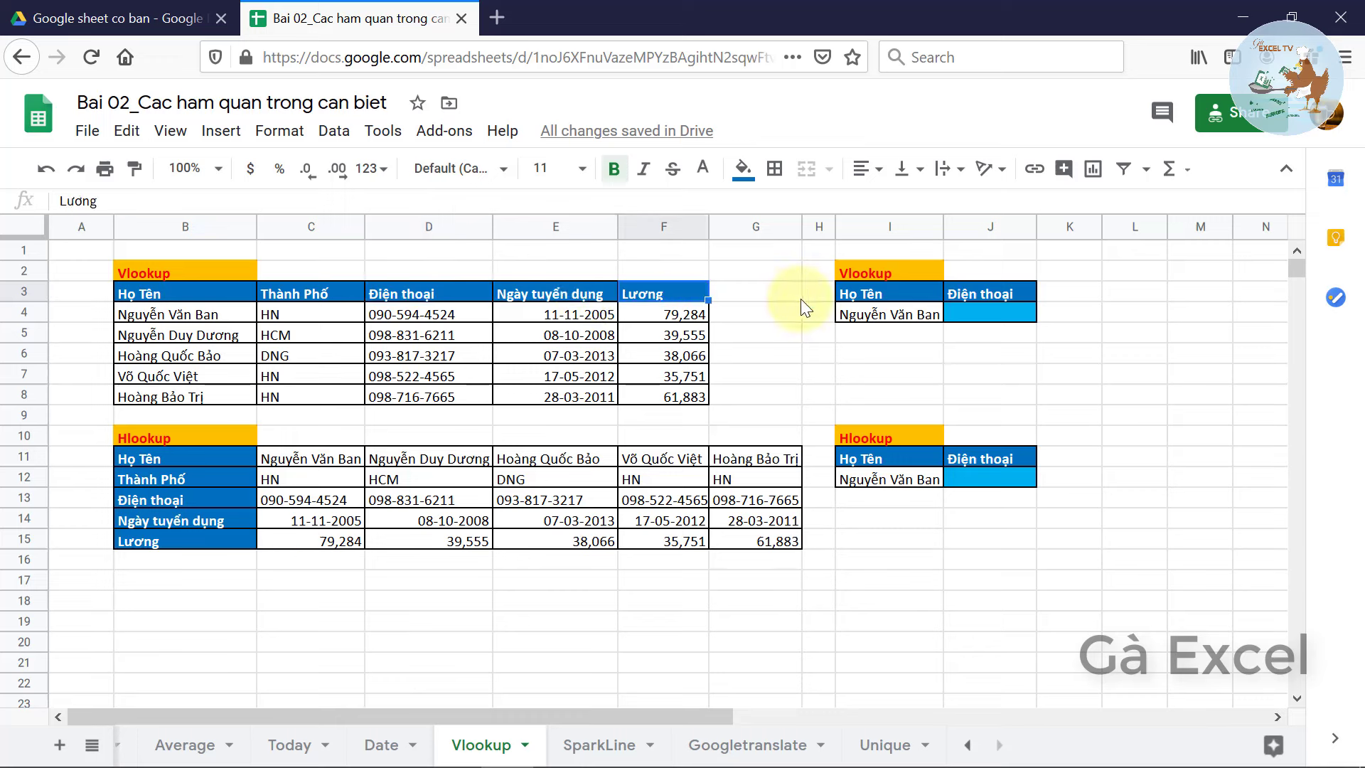
left_click(881, 315)
- Enter =VLOOKUP(I4,B3:F8,3,0) in J4 to return the employee's phone number
left_click(987, 312)
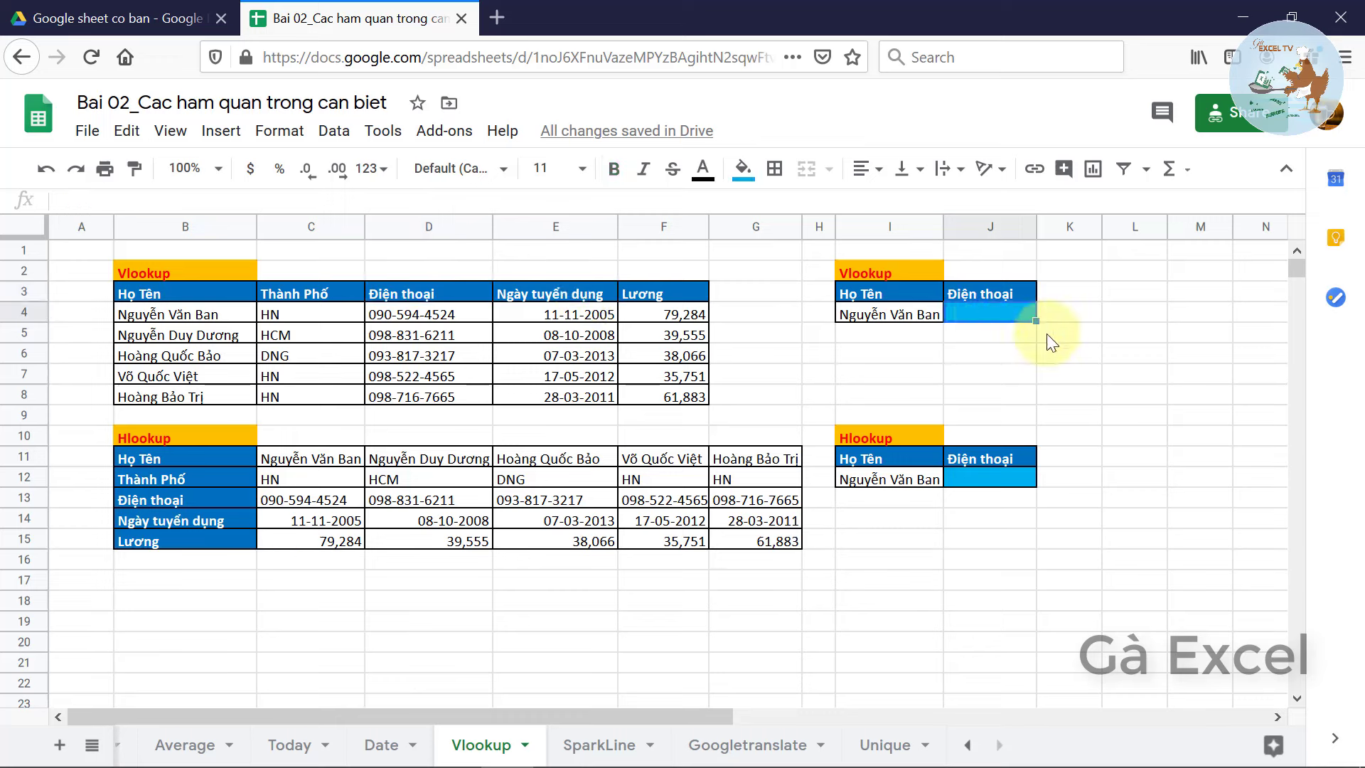
type("=vl")
key("Tab")
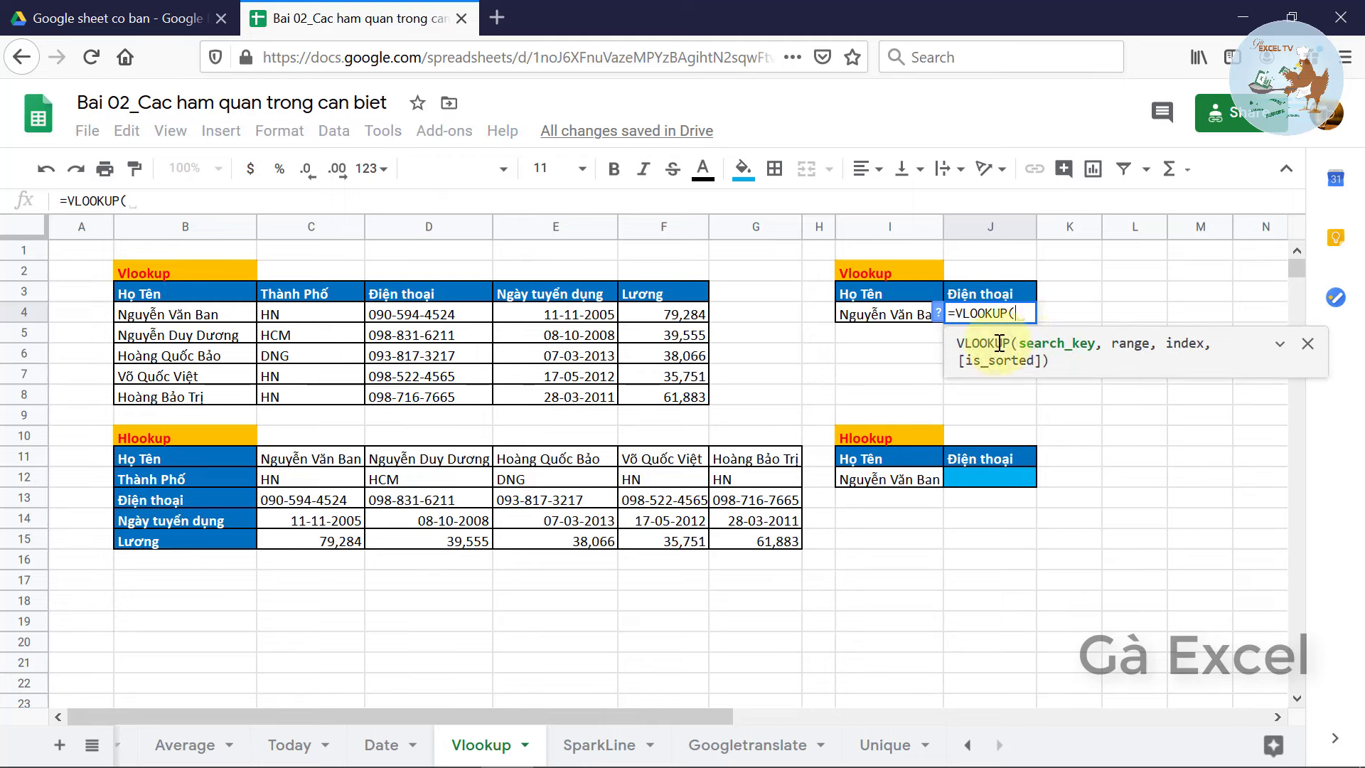
left_click(880, 317)
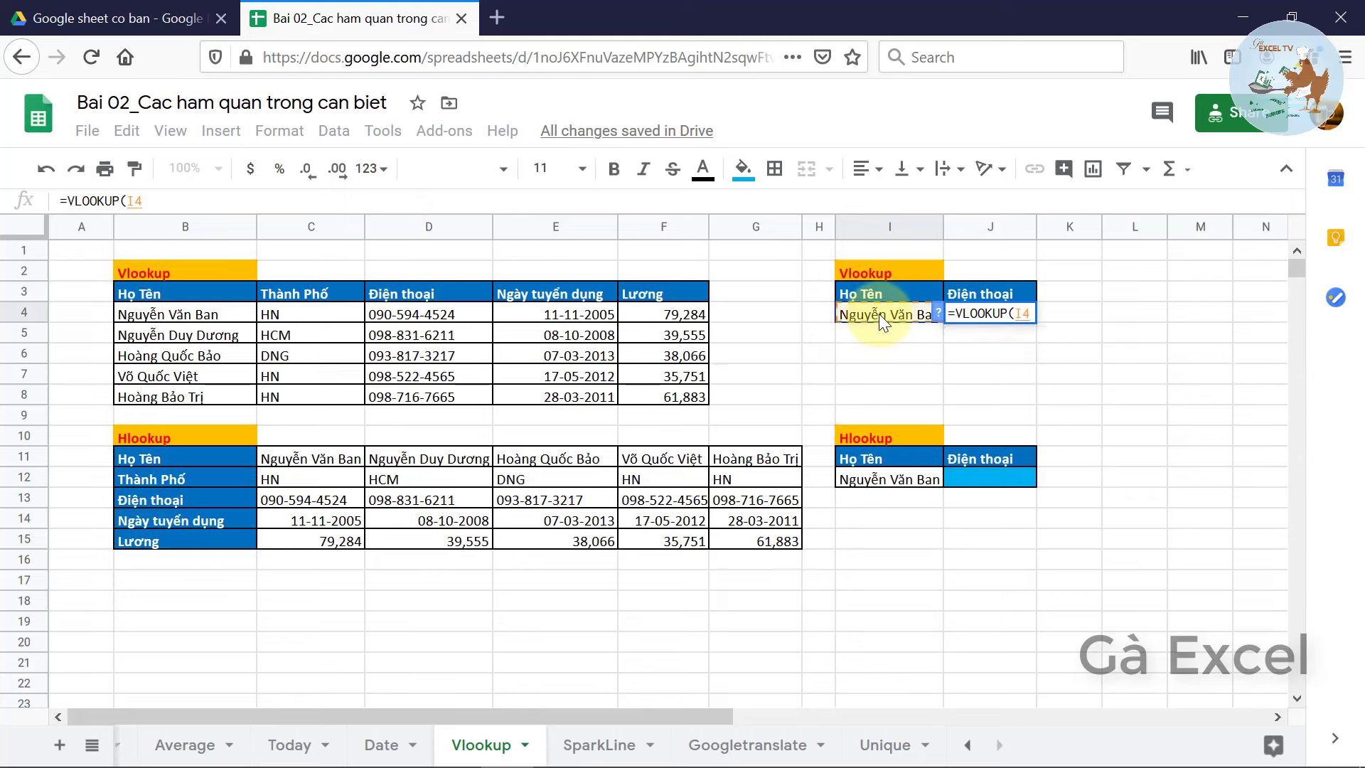
type(",")
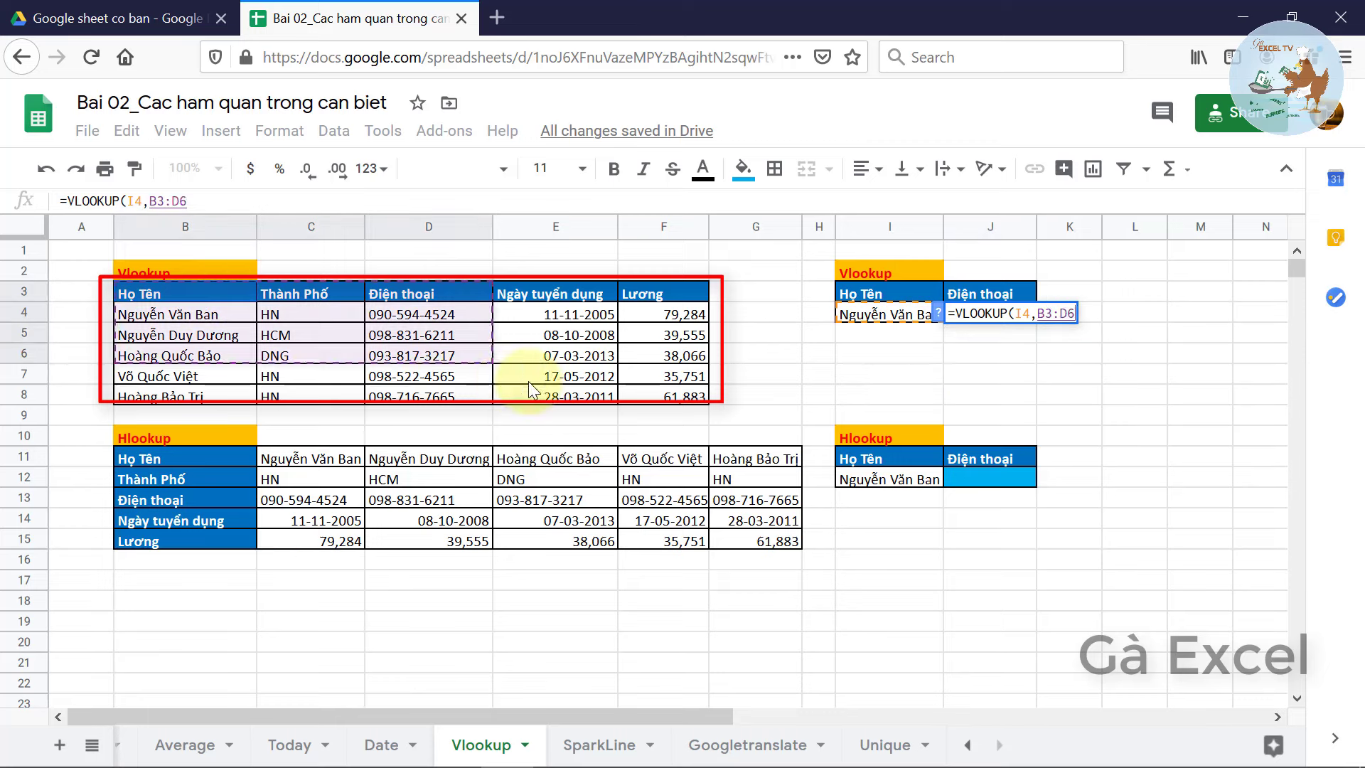
left_click_drag(207, 295, 638, 391)
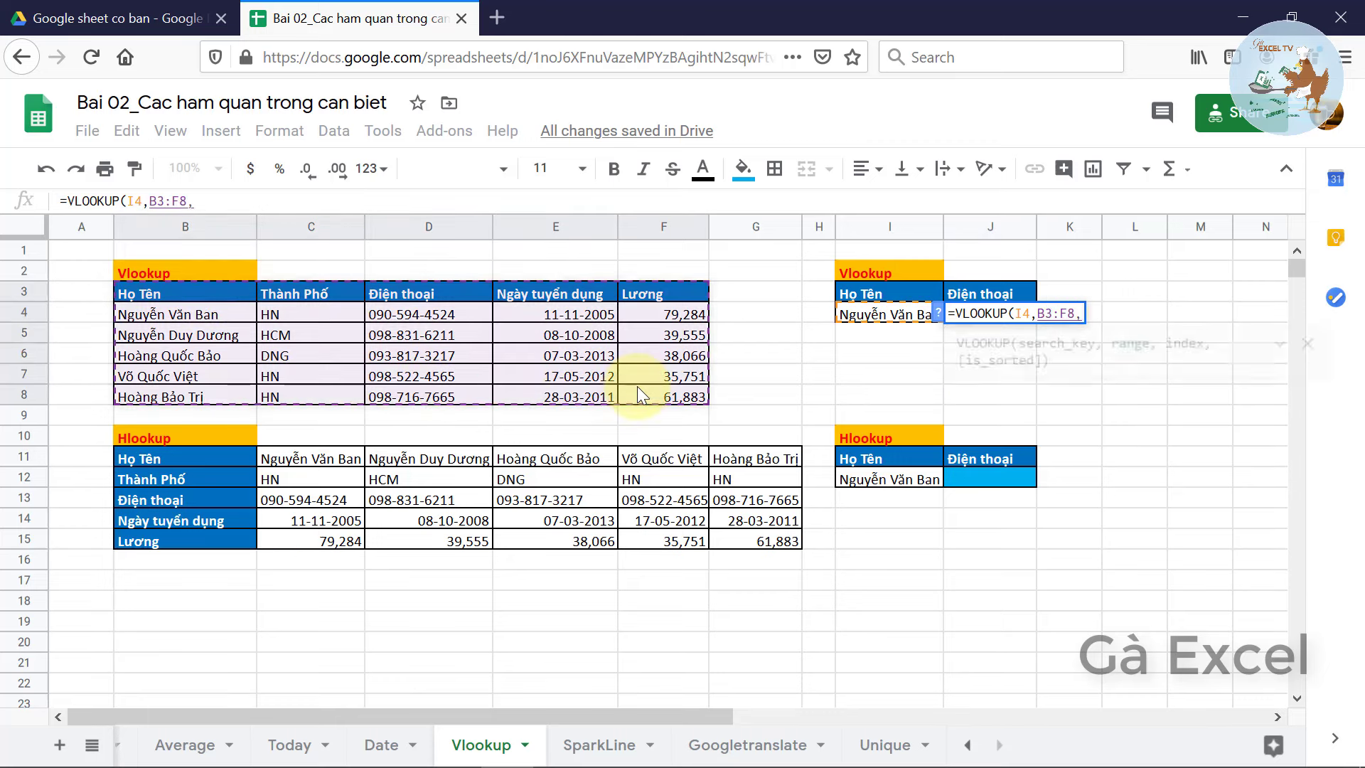
type(",")
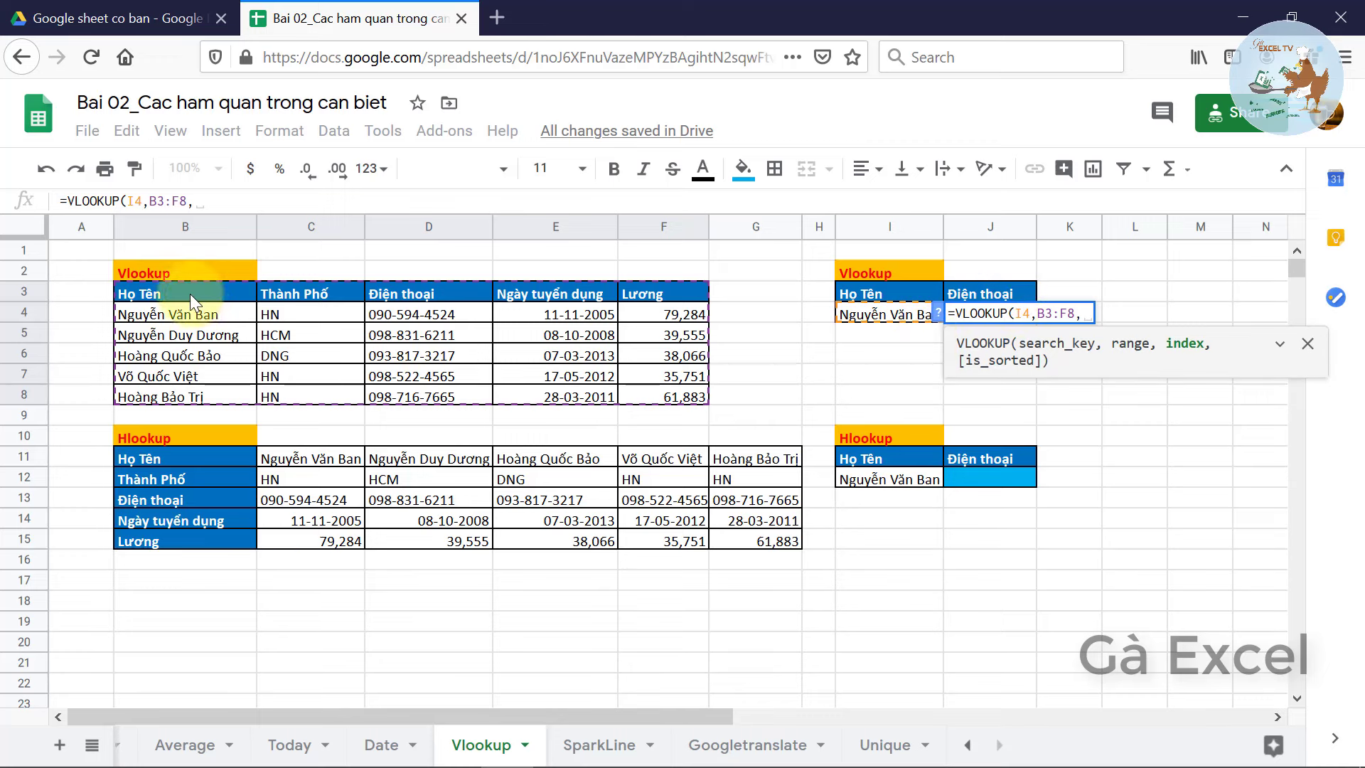
type("3")
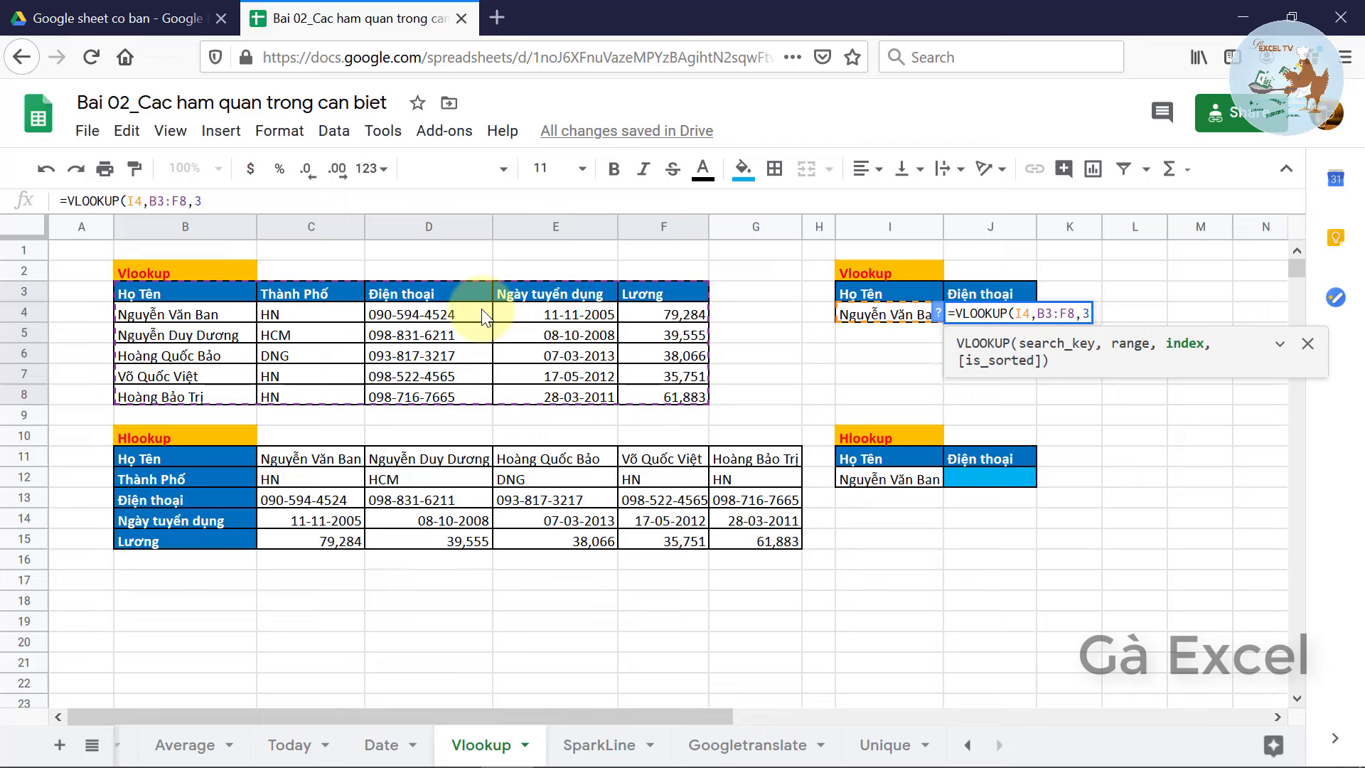
type(",")
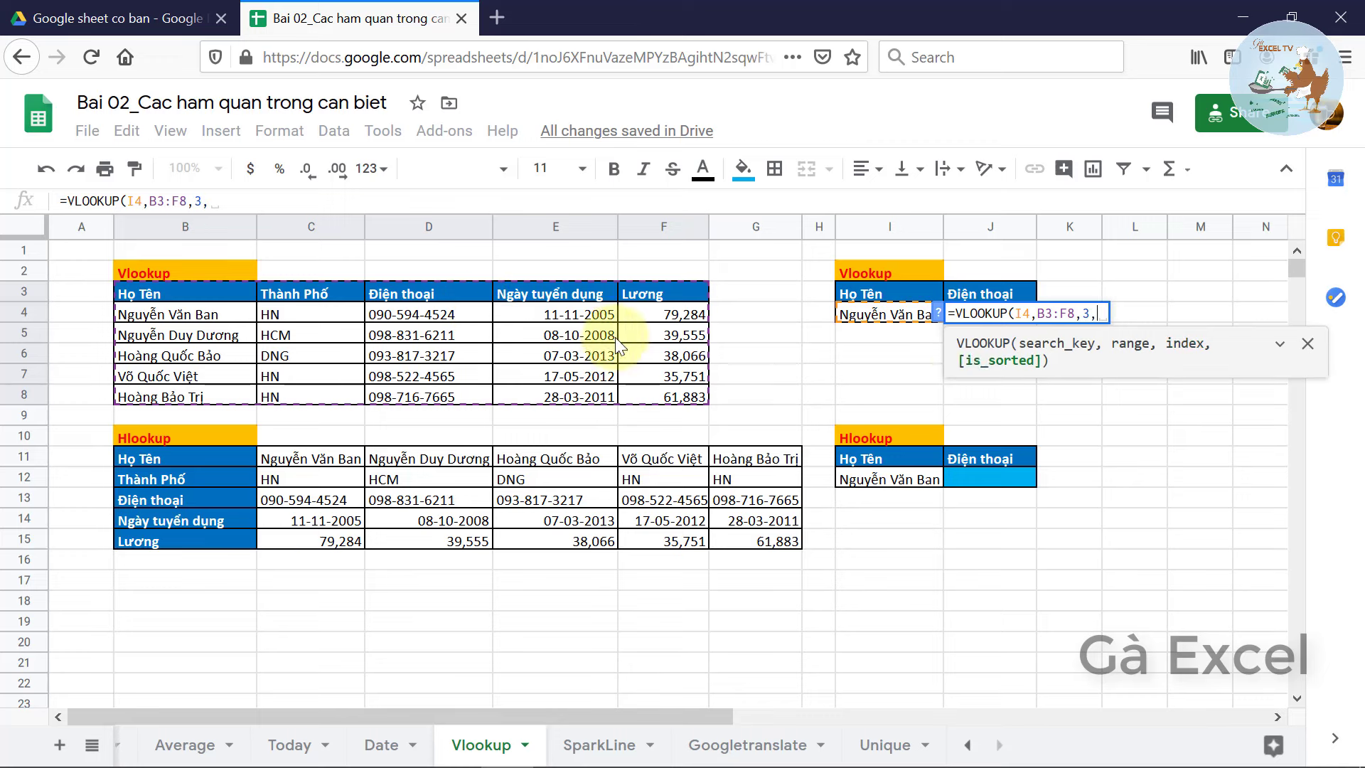
type("0)")
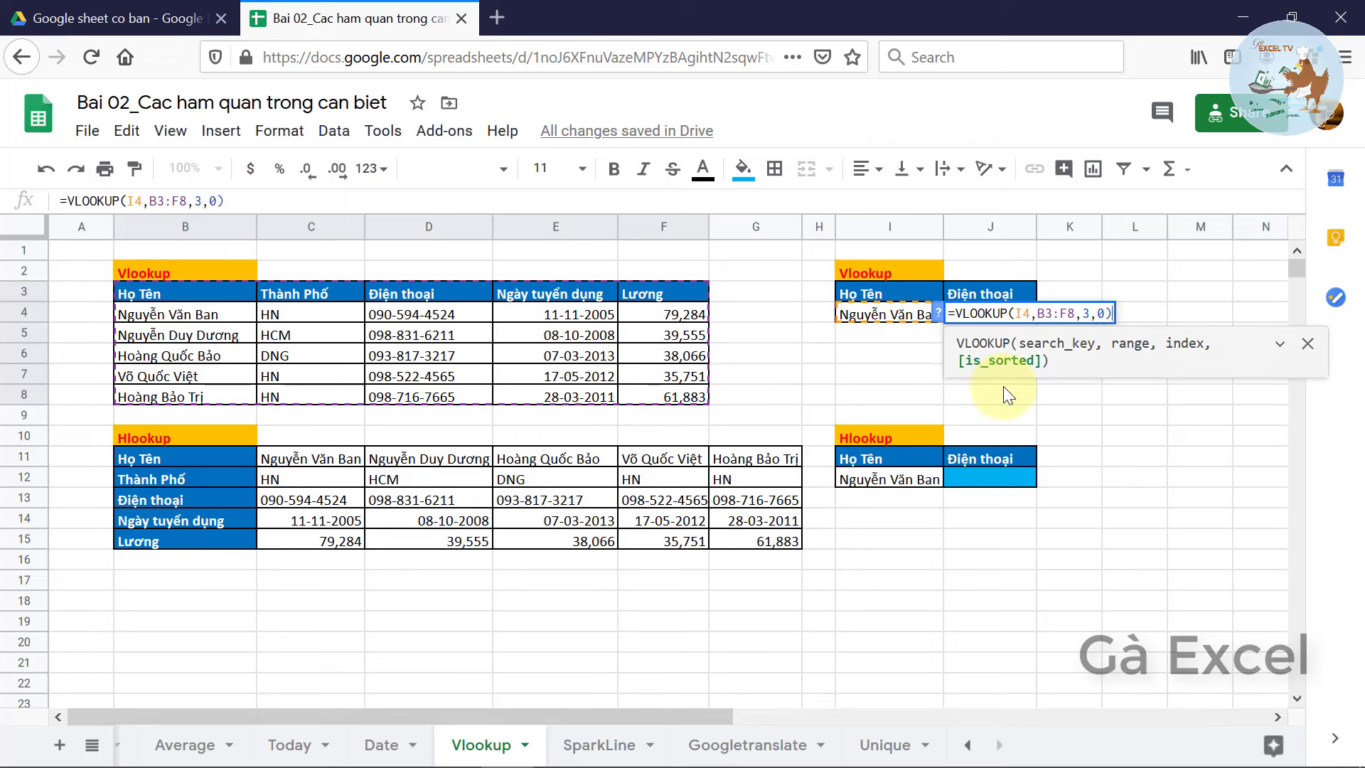
key("Return")
key("Up")
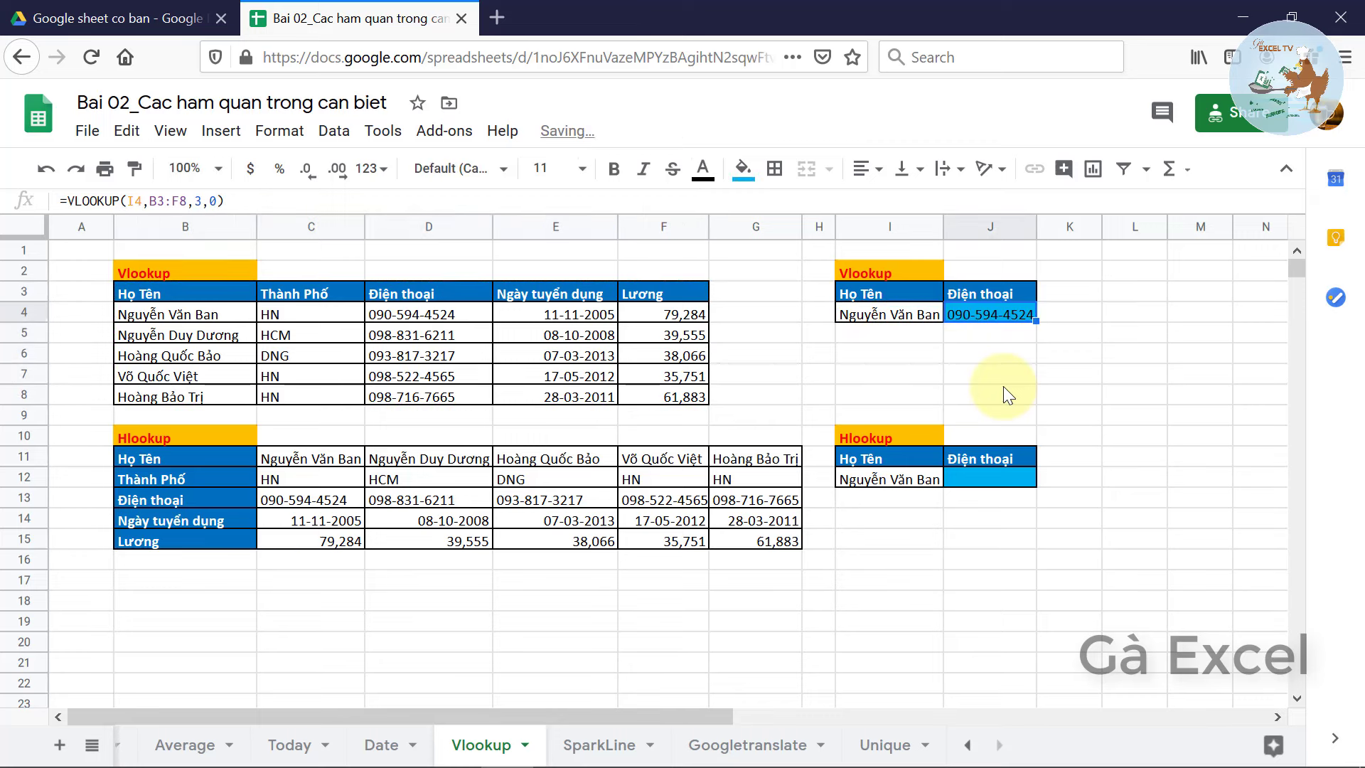
- Copy the second employee's name from B5 into I4 so J4 returns that person's phone
left_click(907, 315)
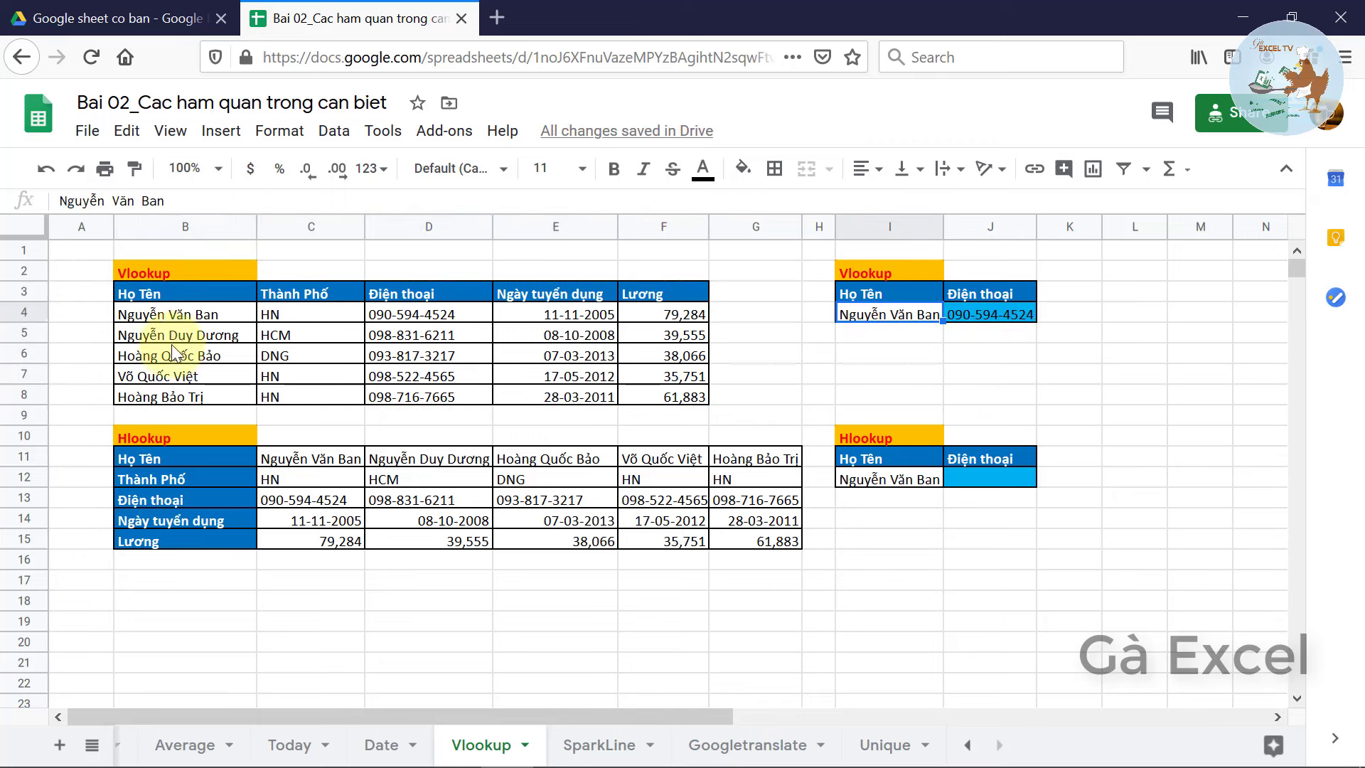
left_click(223, 340)
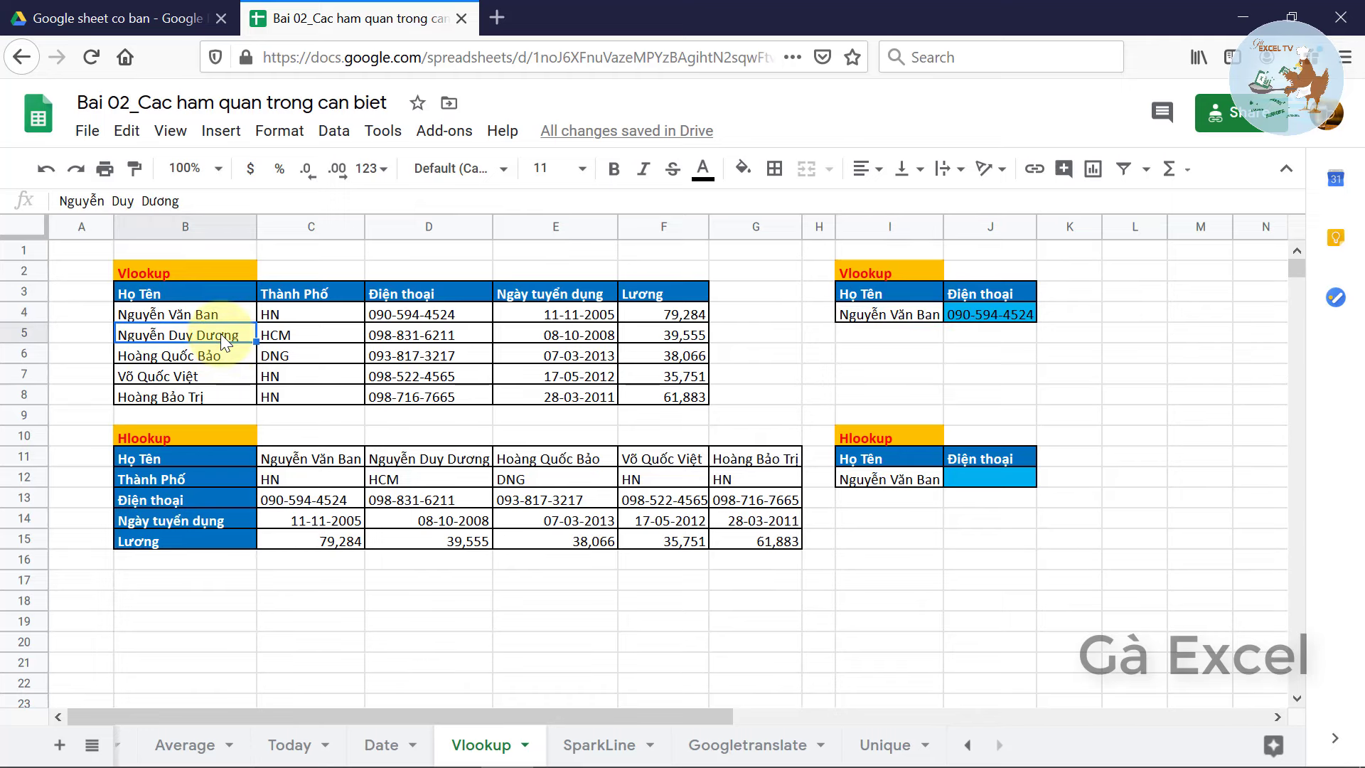
right_click(220, 334)
left_click(296, 204)
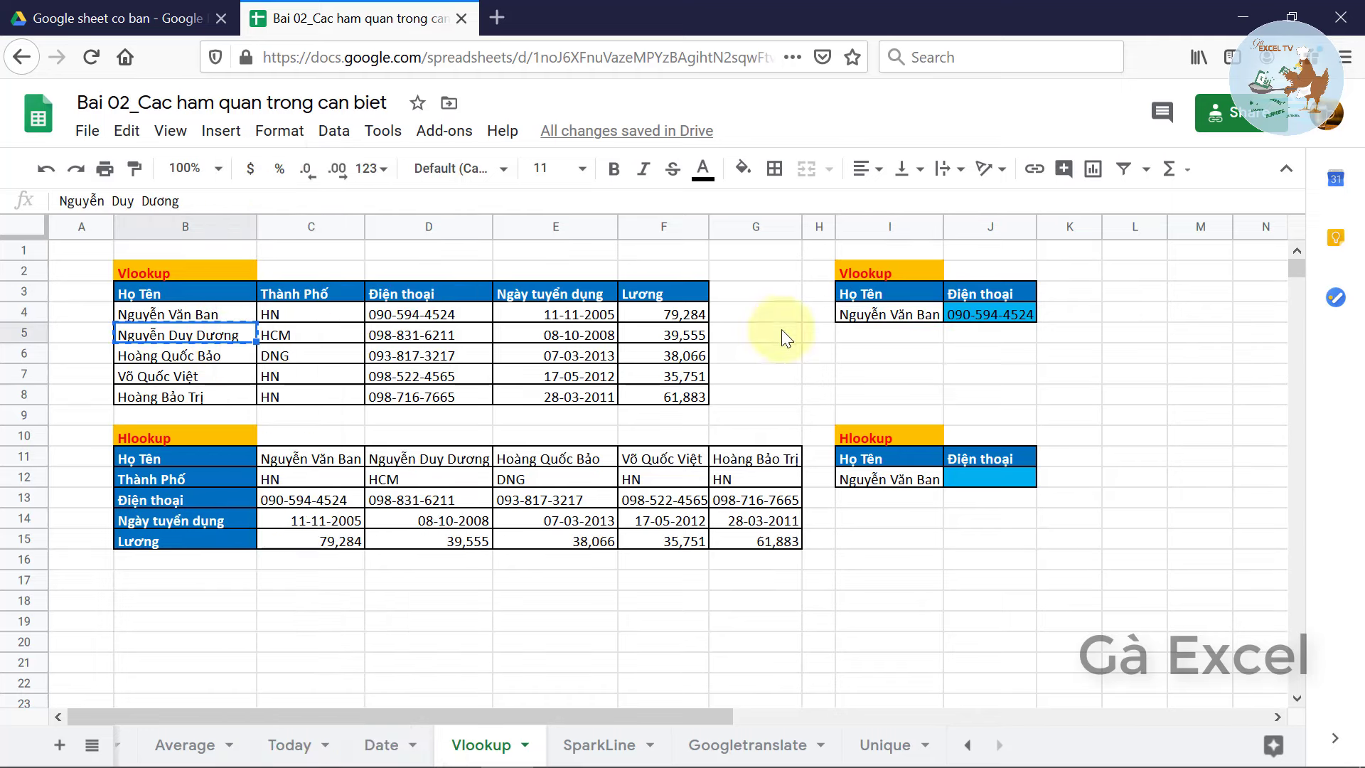
left_click(888, 298)
left_click(895, 313)
right_click(895, 312)
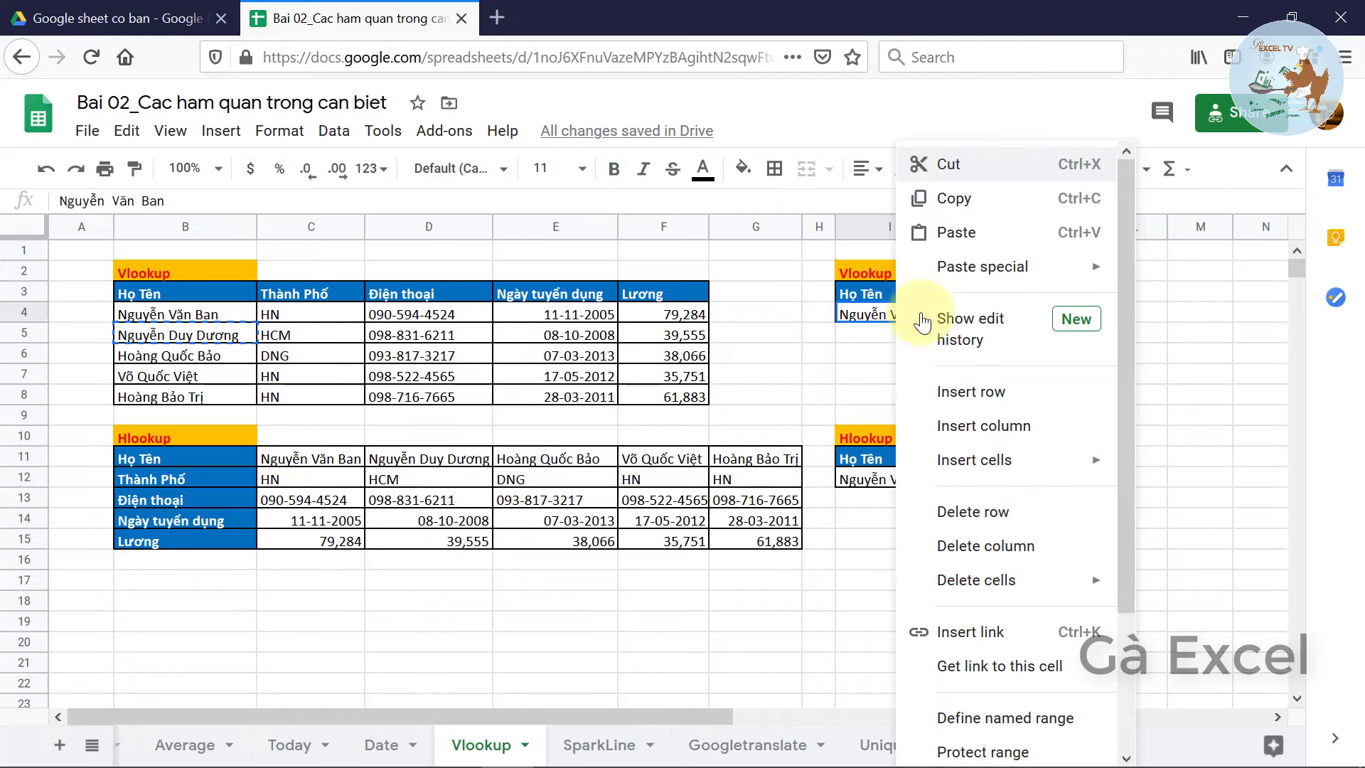
left_click(952, 231)
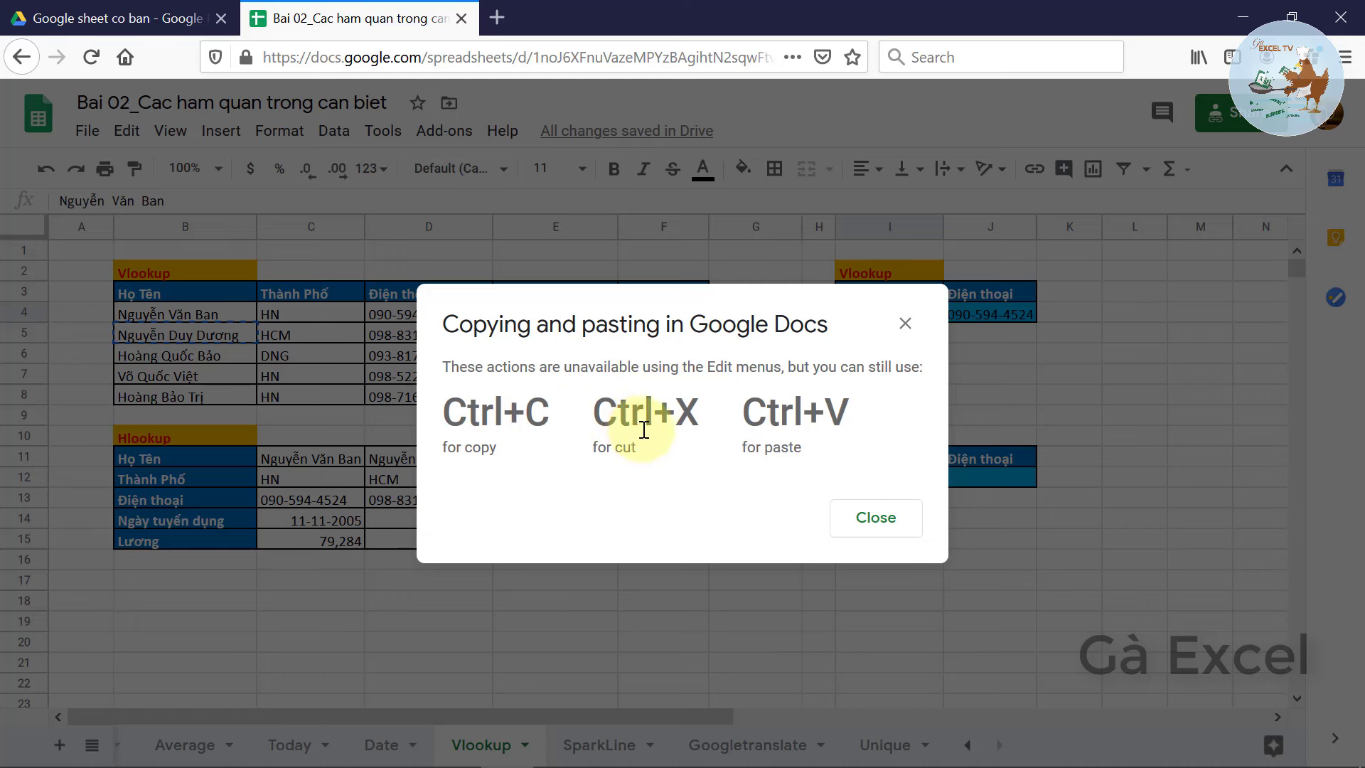
left_click(875, 517)
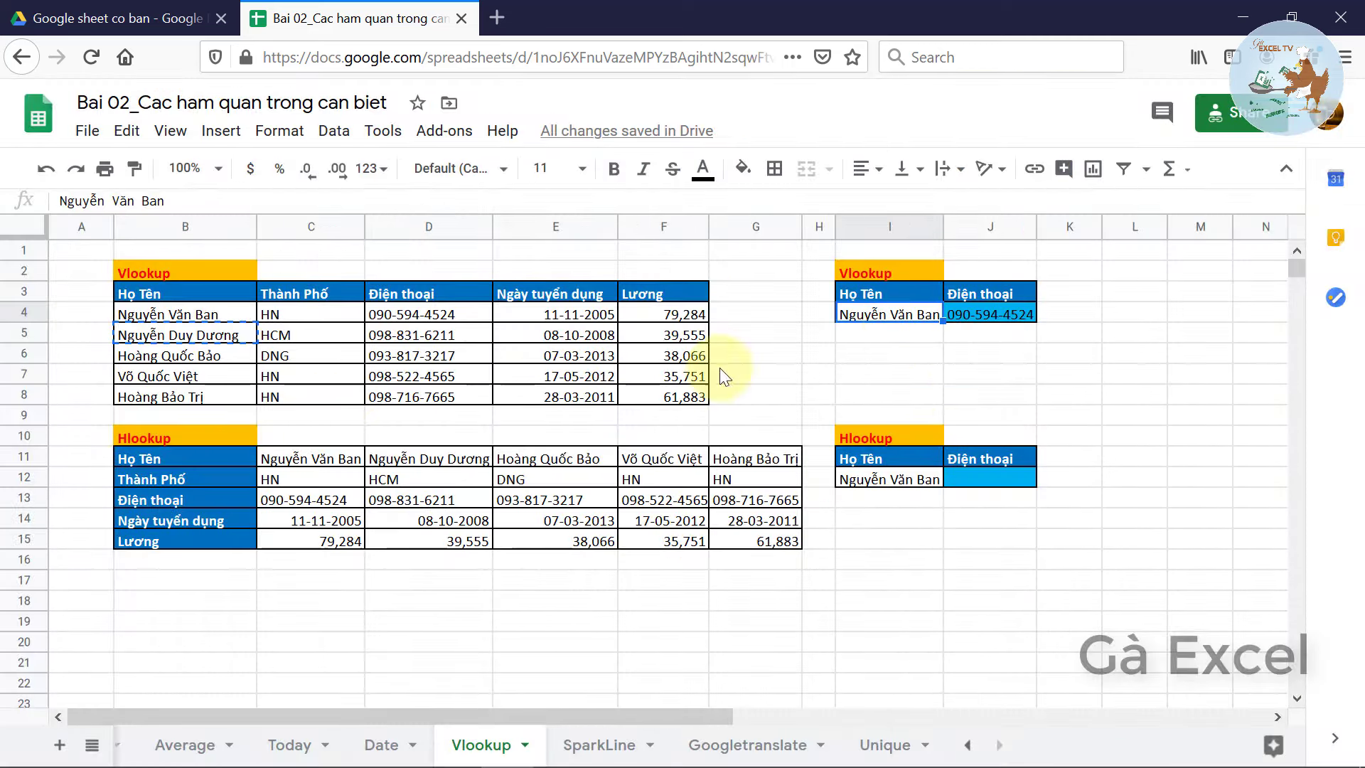
key("ctrl+v")
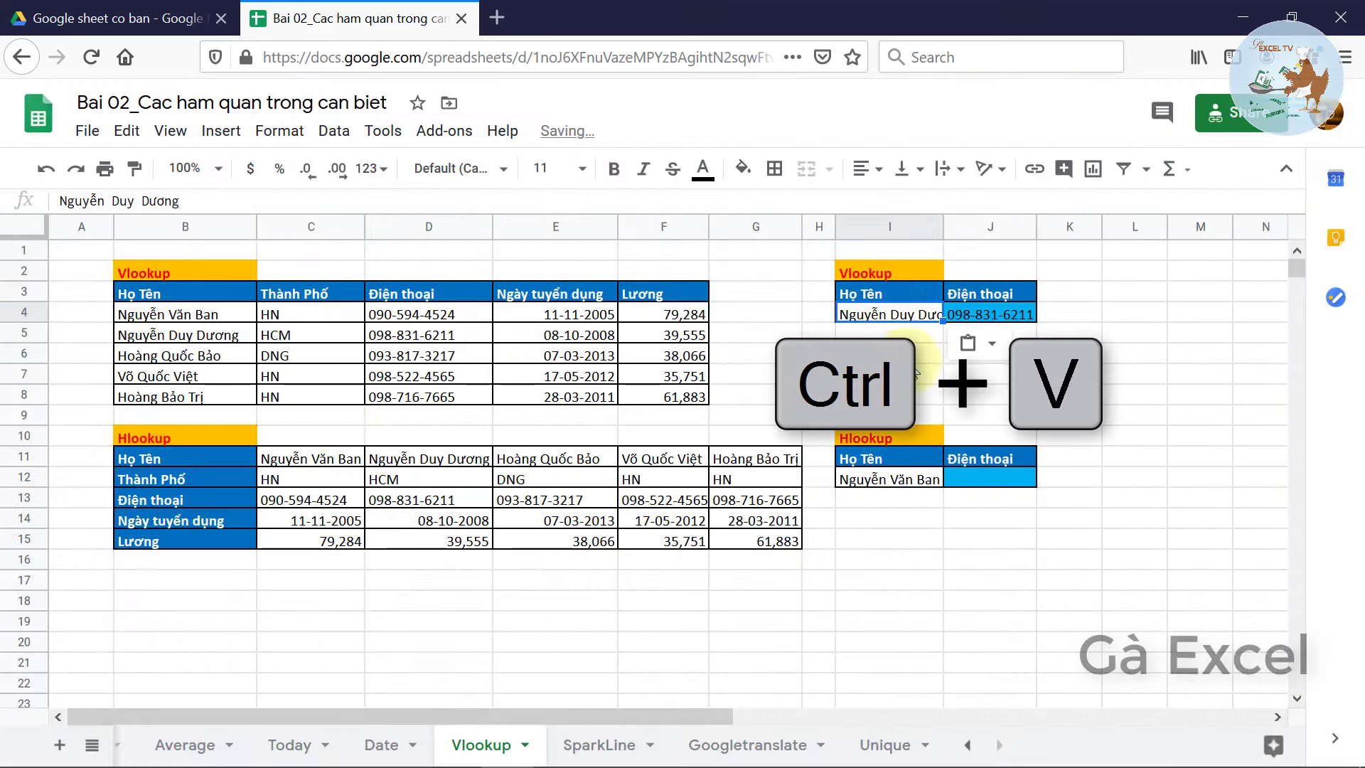
left_click(1011, 311)
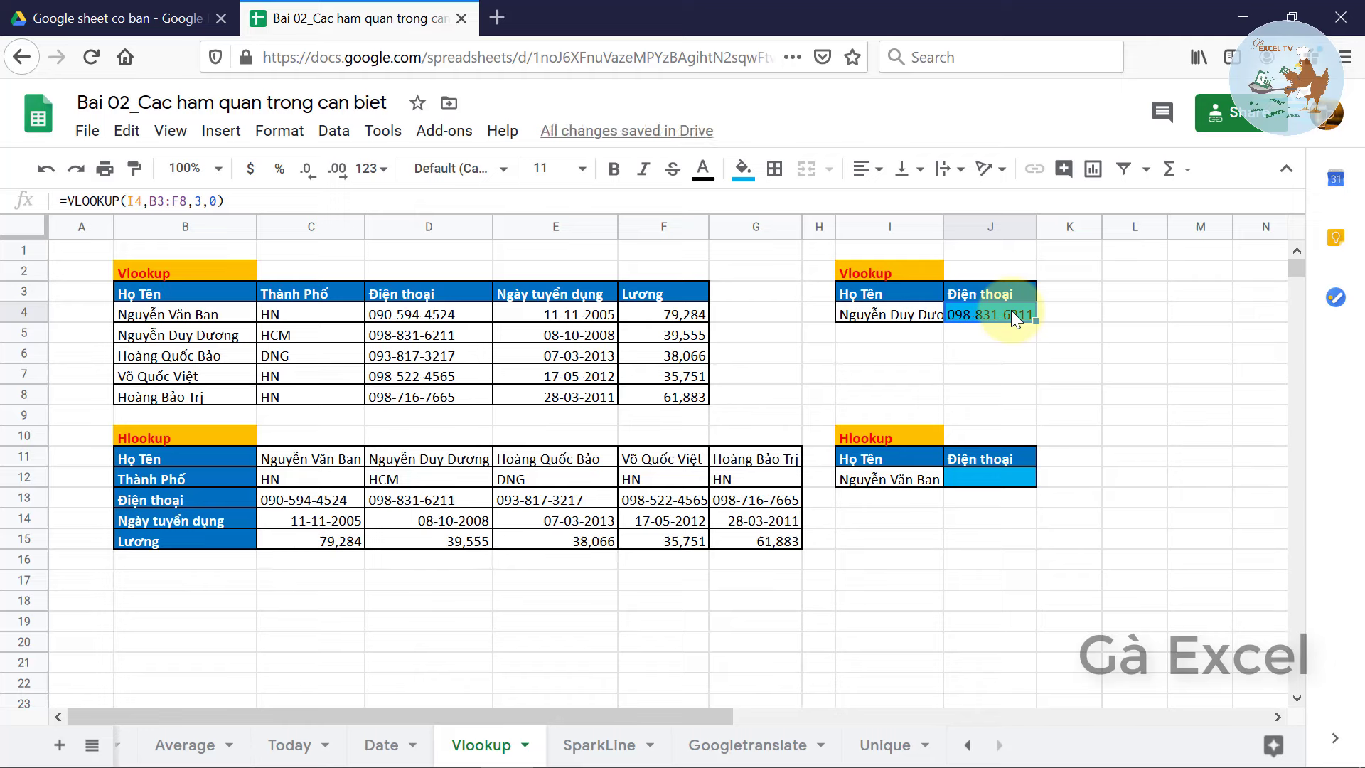
left_click(896, 314)
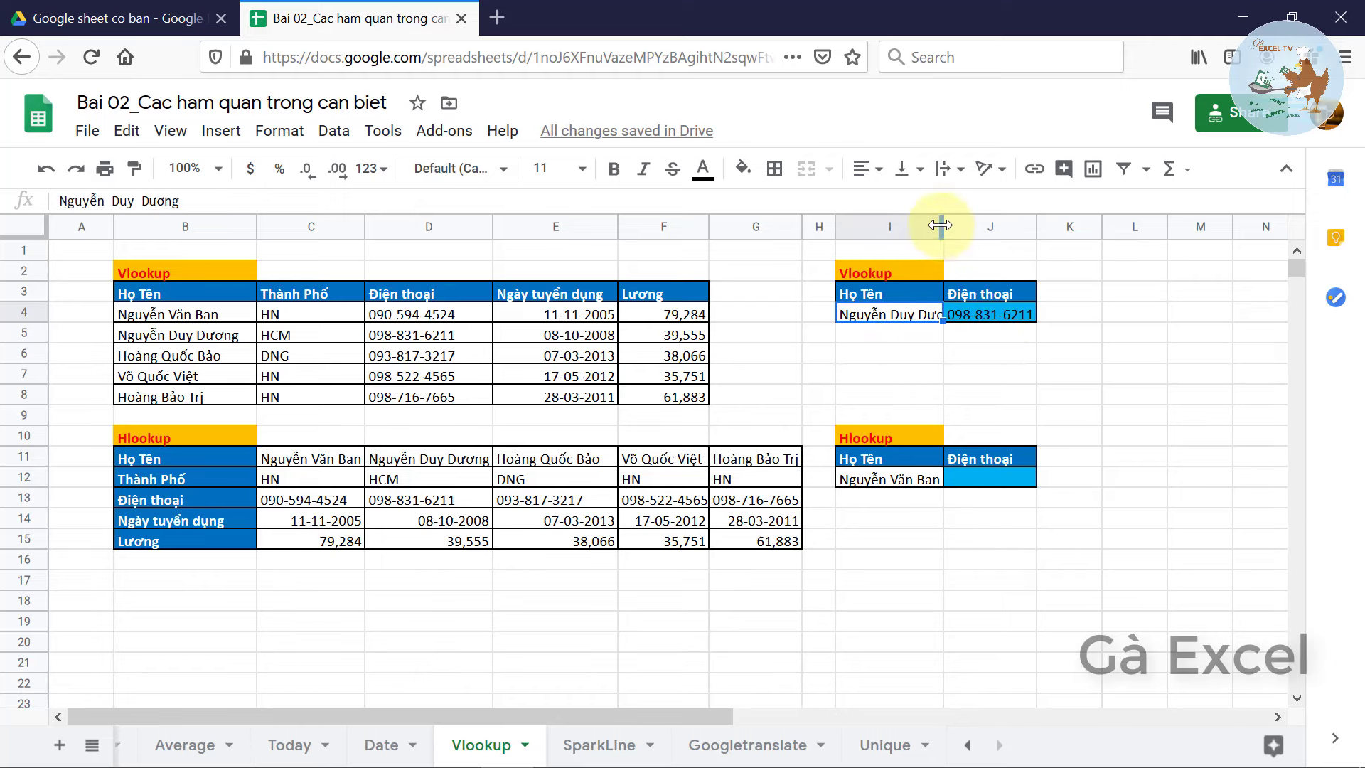
- Widen column I to show the name in I12 and pick J12 for the lookup result
left_click_drag(940, 224, 963, 225)
left_click(897, 479)
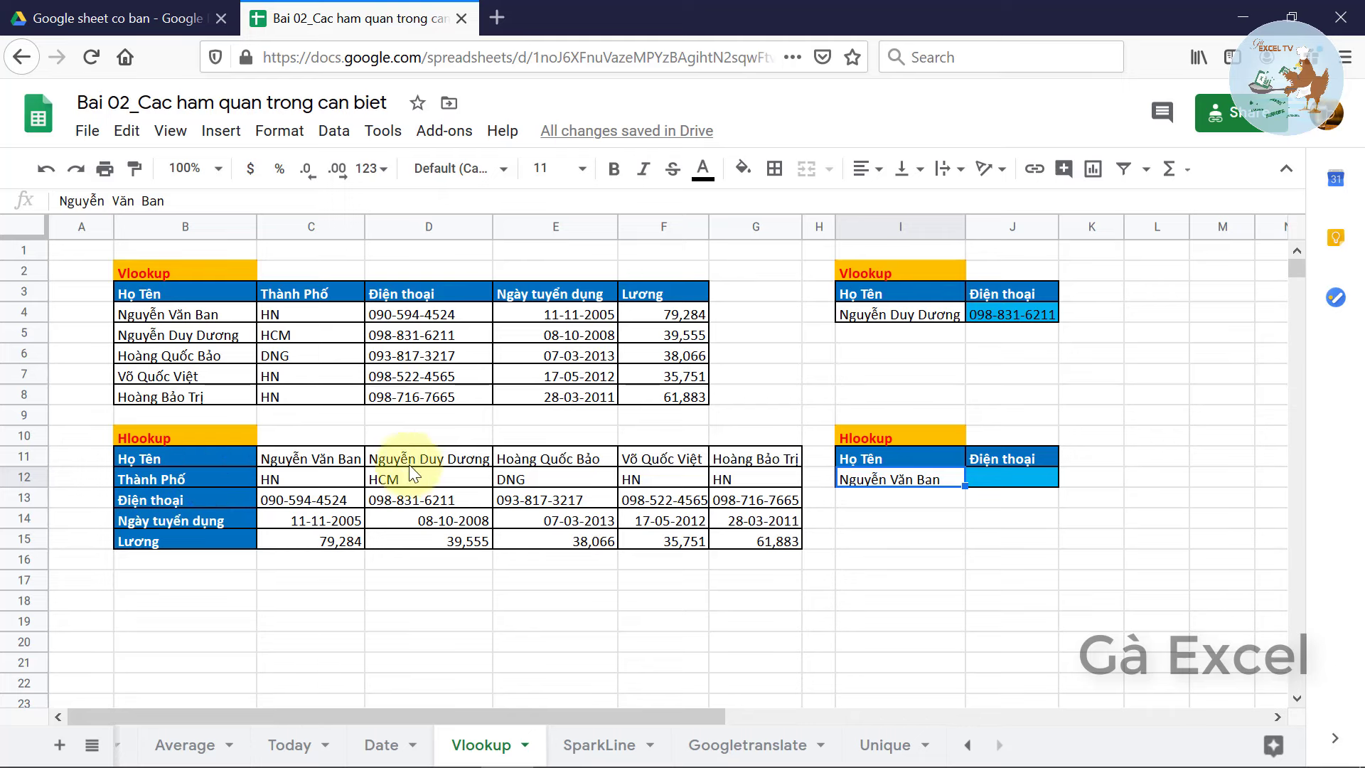
left_click(996, 475)
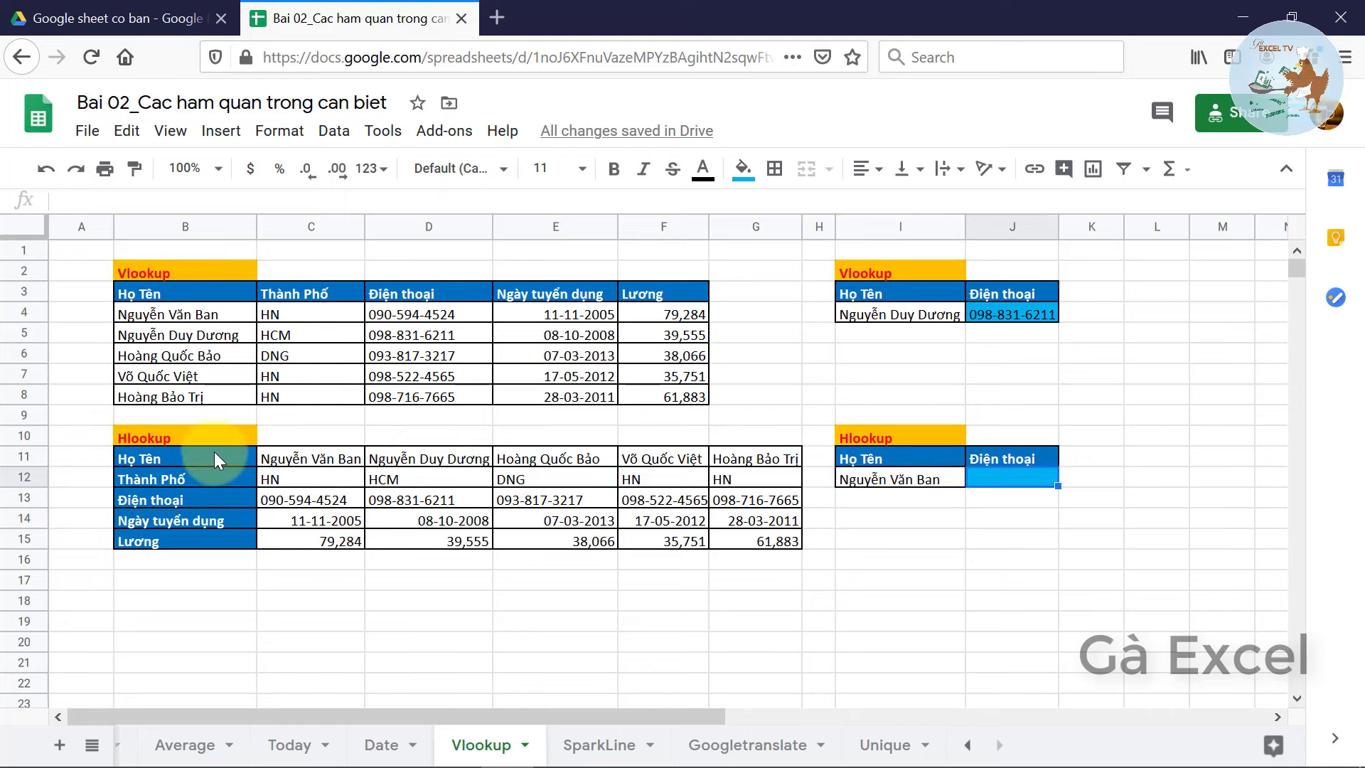
left_click_drag(214, 455, 746, 453)
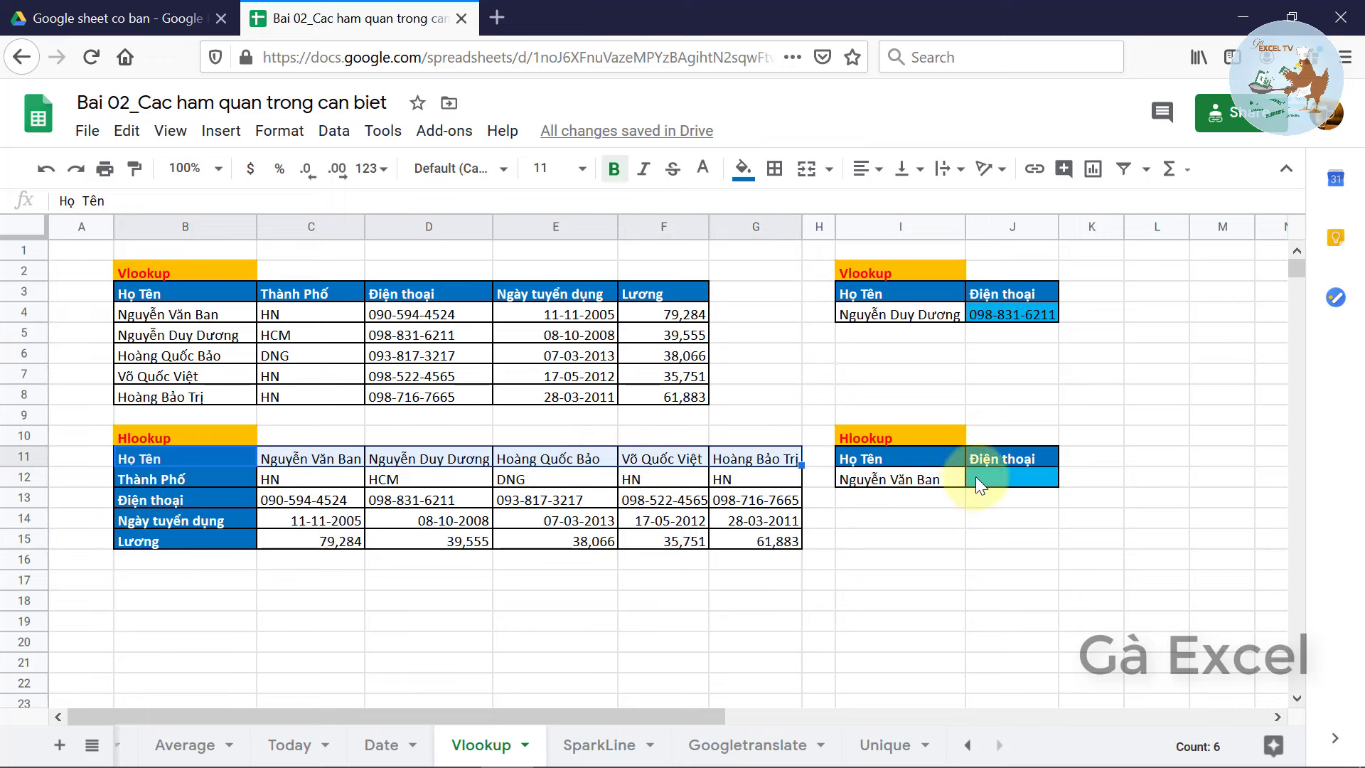
left_click(1013, 483)
- Enter =HLOOKUP(I12,B11:G15,3,0) in J12 for the phone number, then go to the SparkLine sheet
type("=")
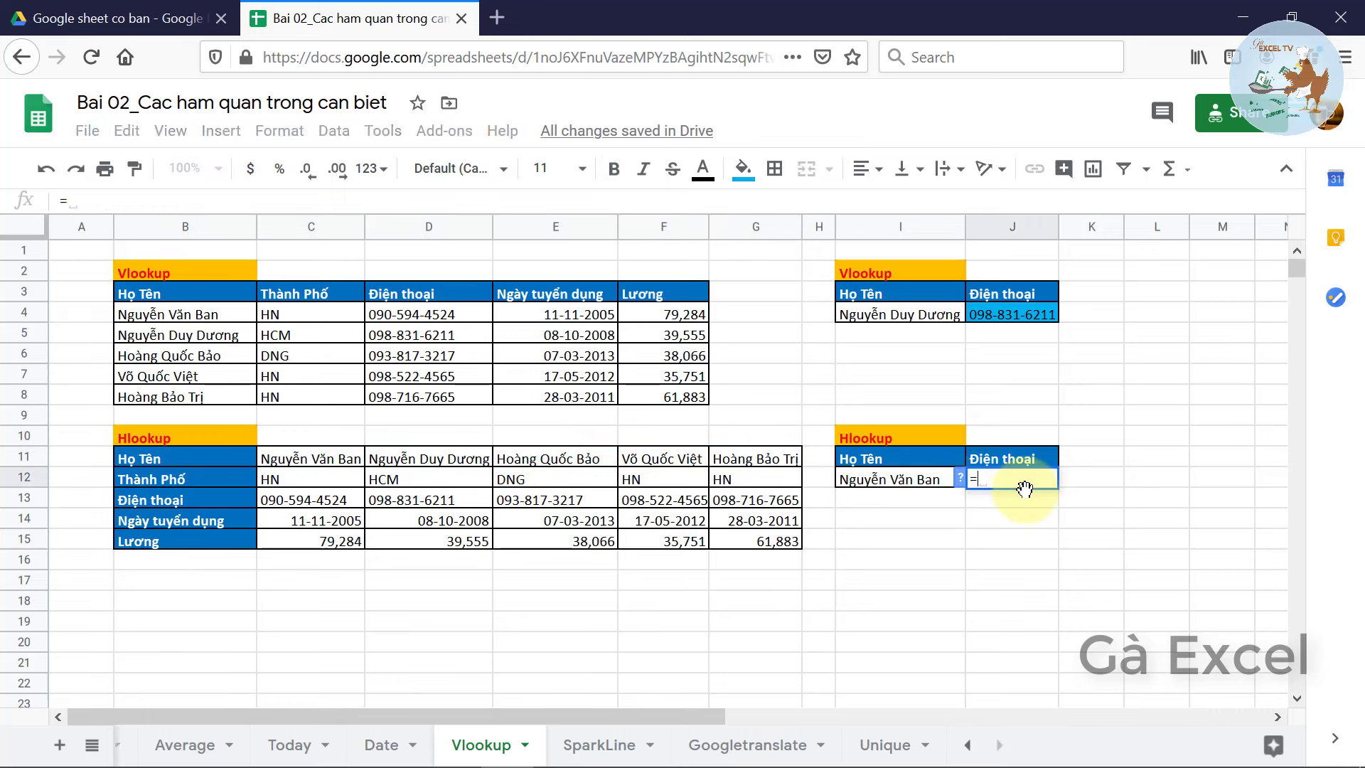
type("hl")
key("Tab")
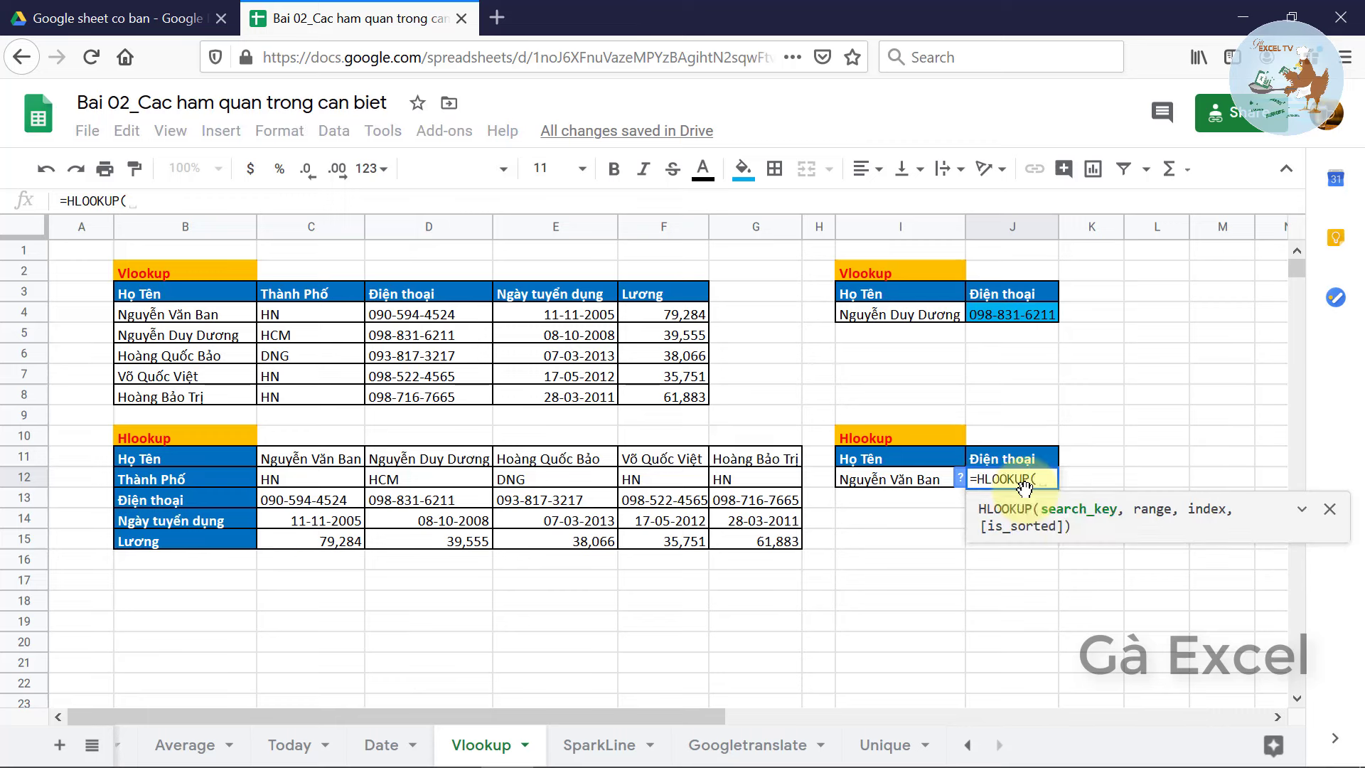
left_click(887, 483)
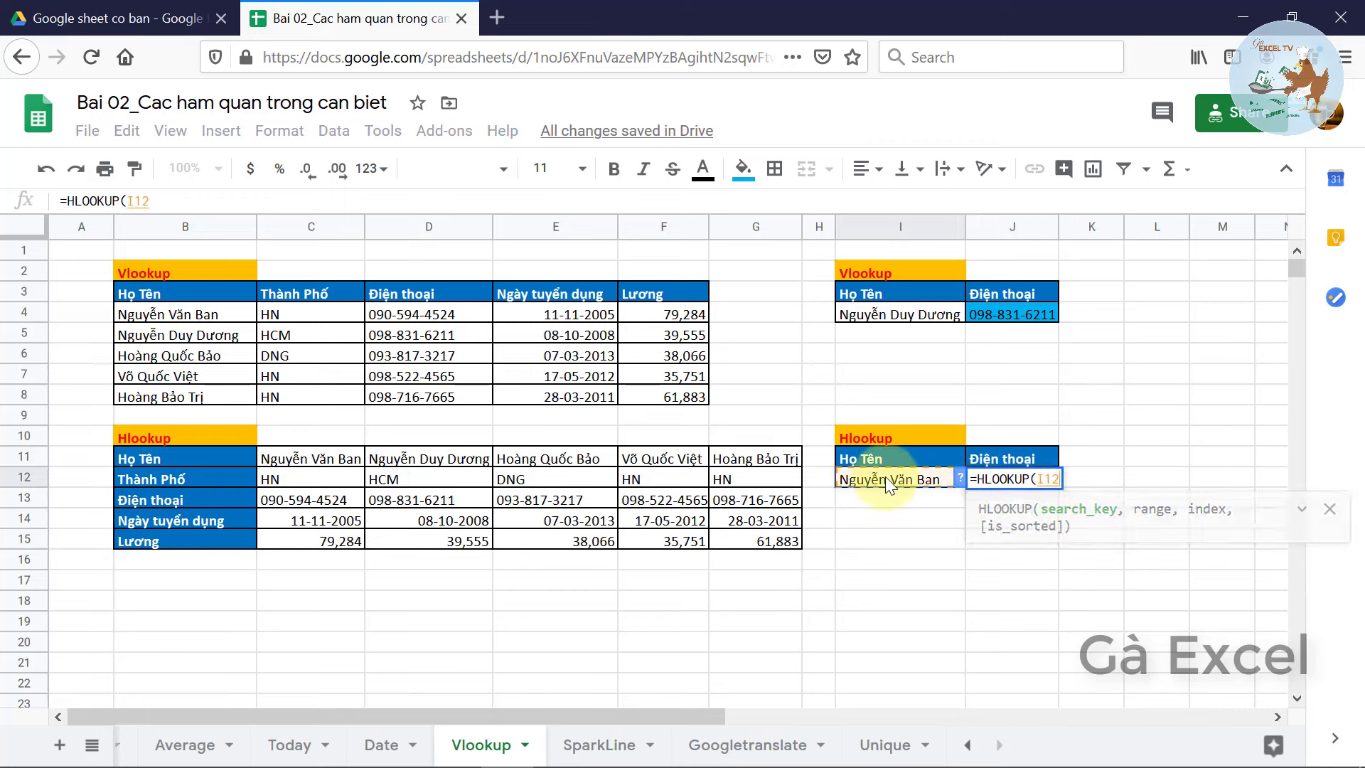
type(",")
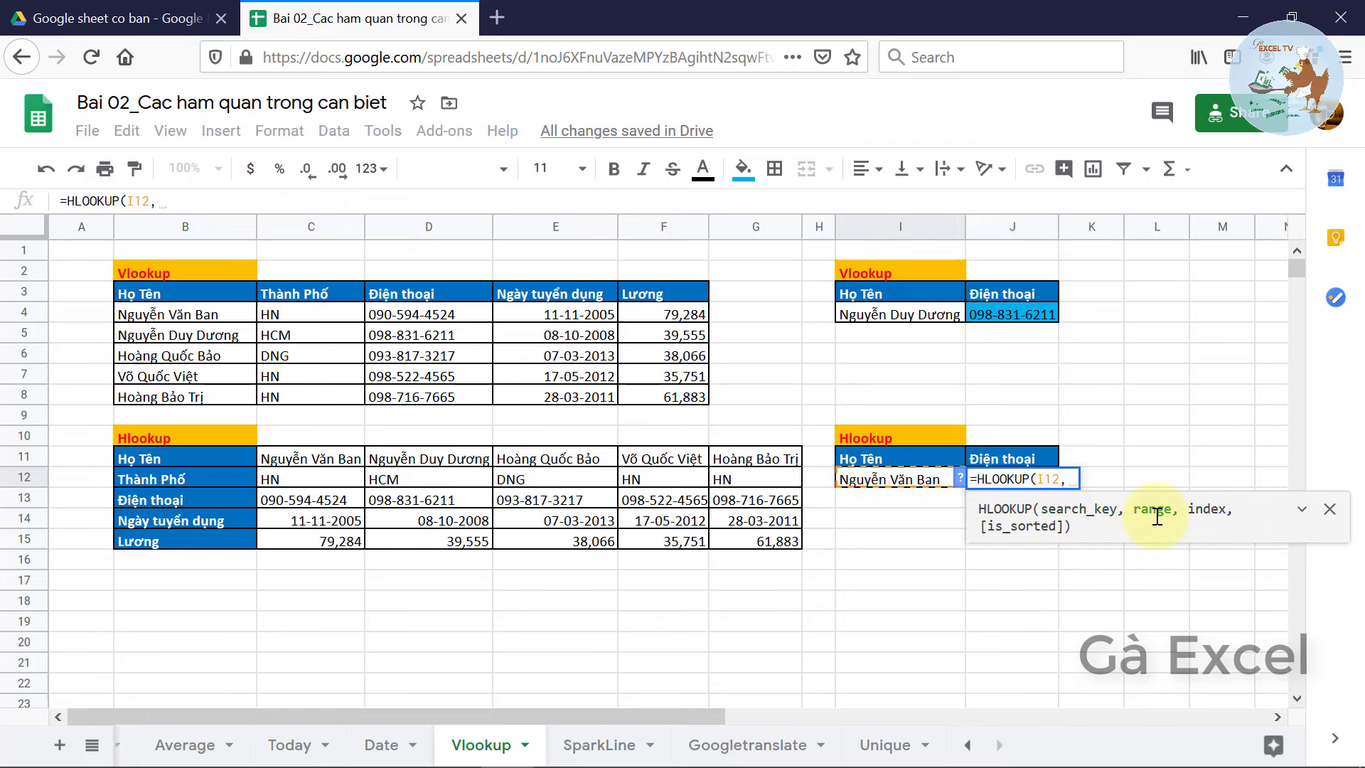
left_click_drag(226, 466, 758, 544)
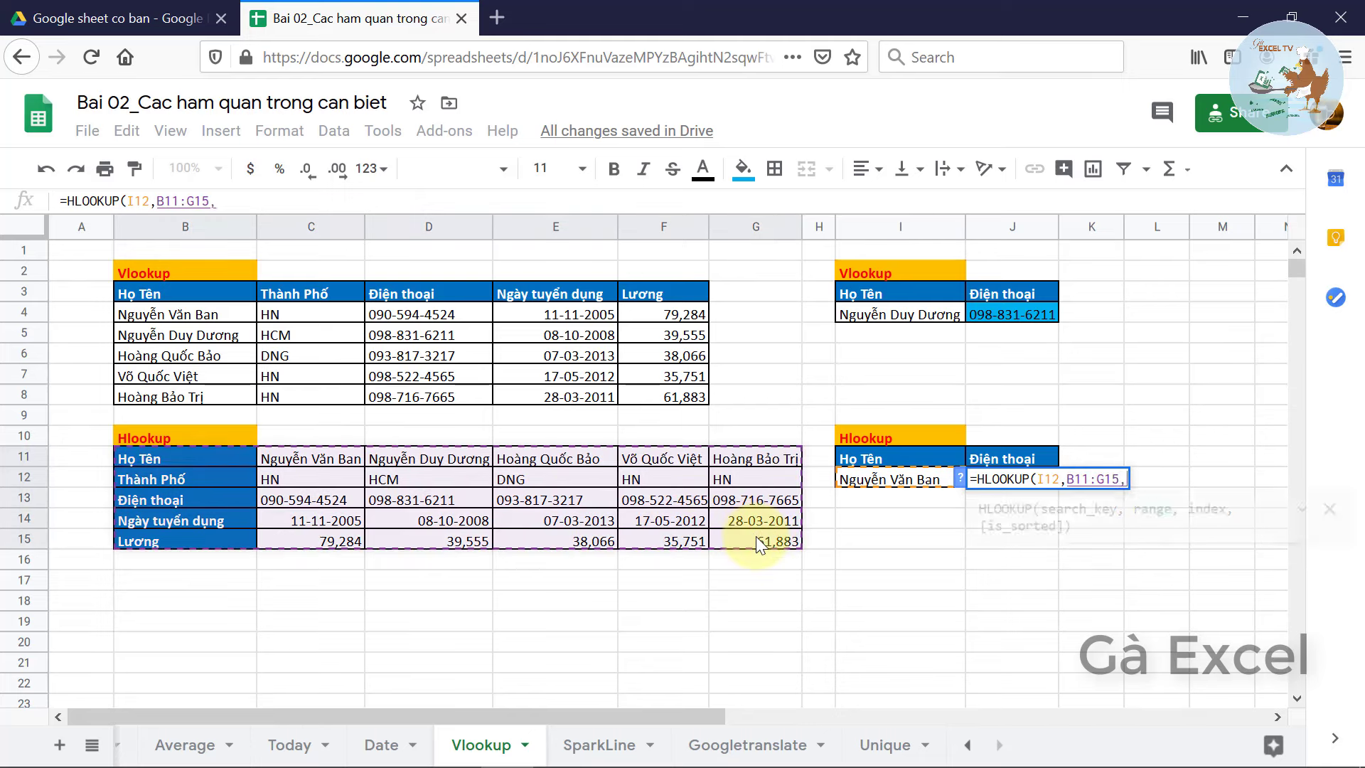
type(",")
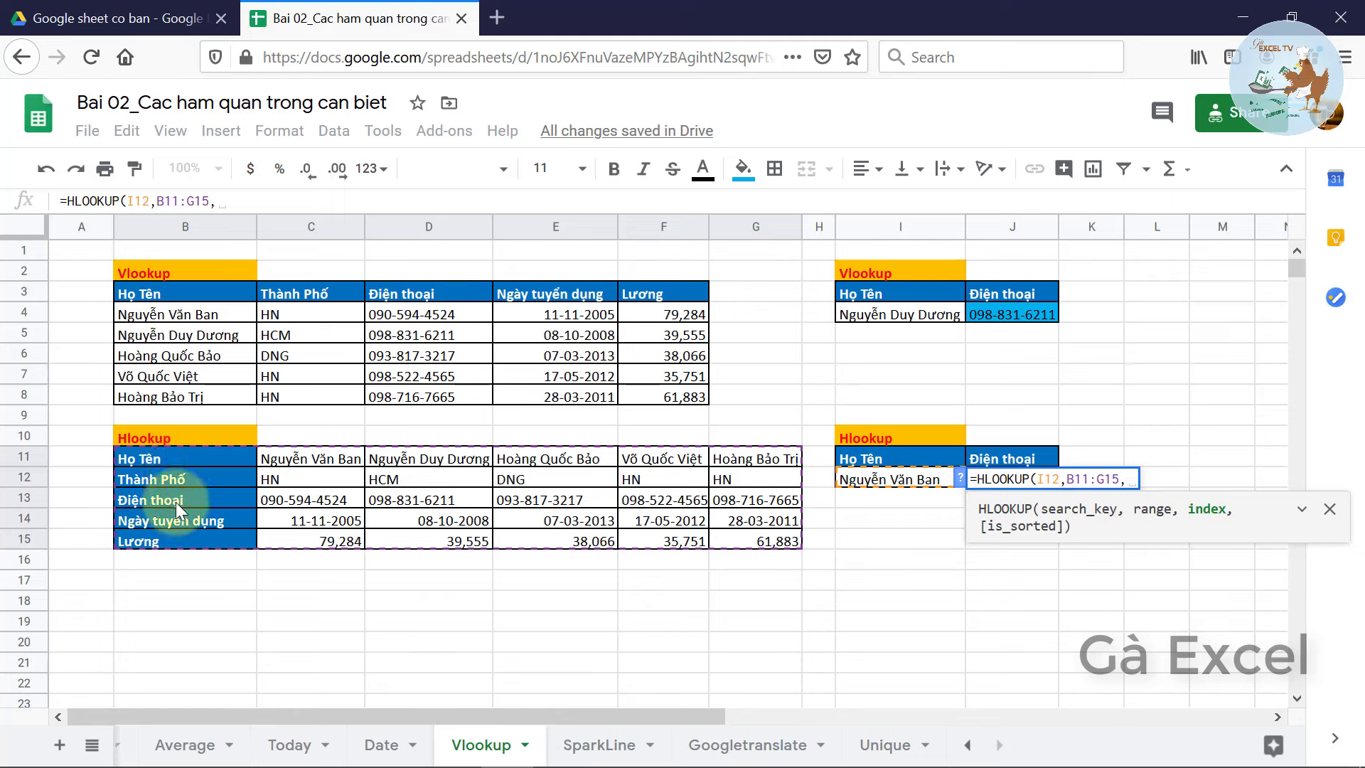
type("3,")
type("0)")
key("Return")
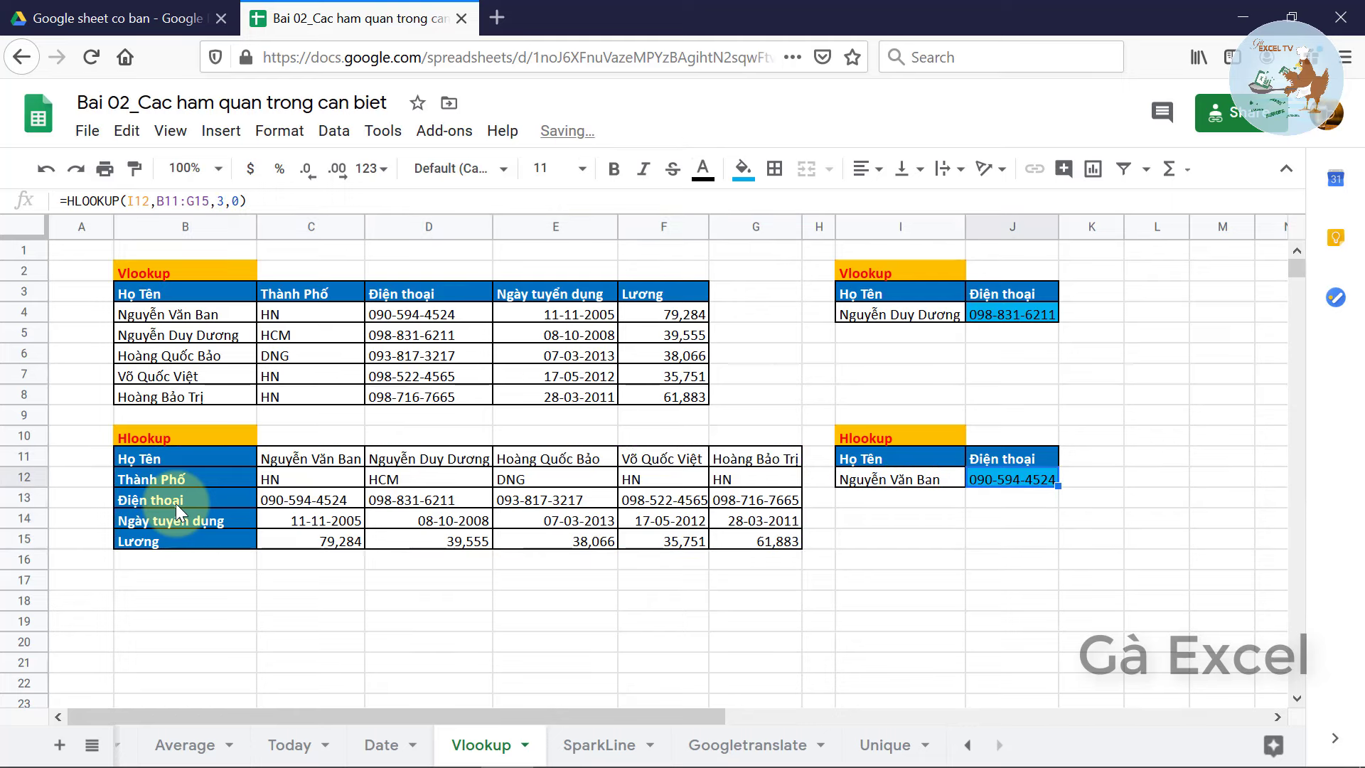
left_click(887, 480)
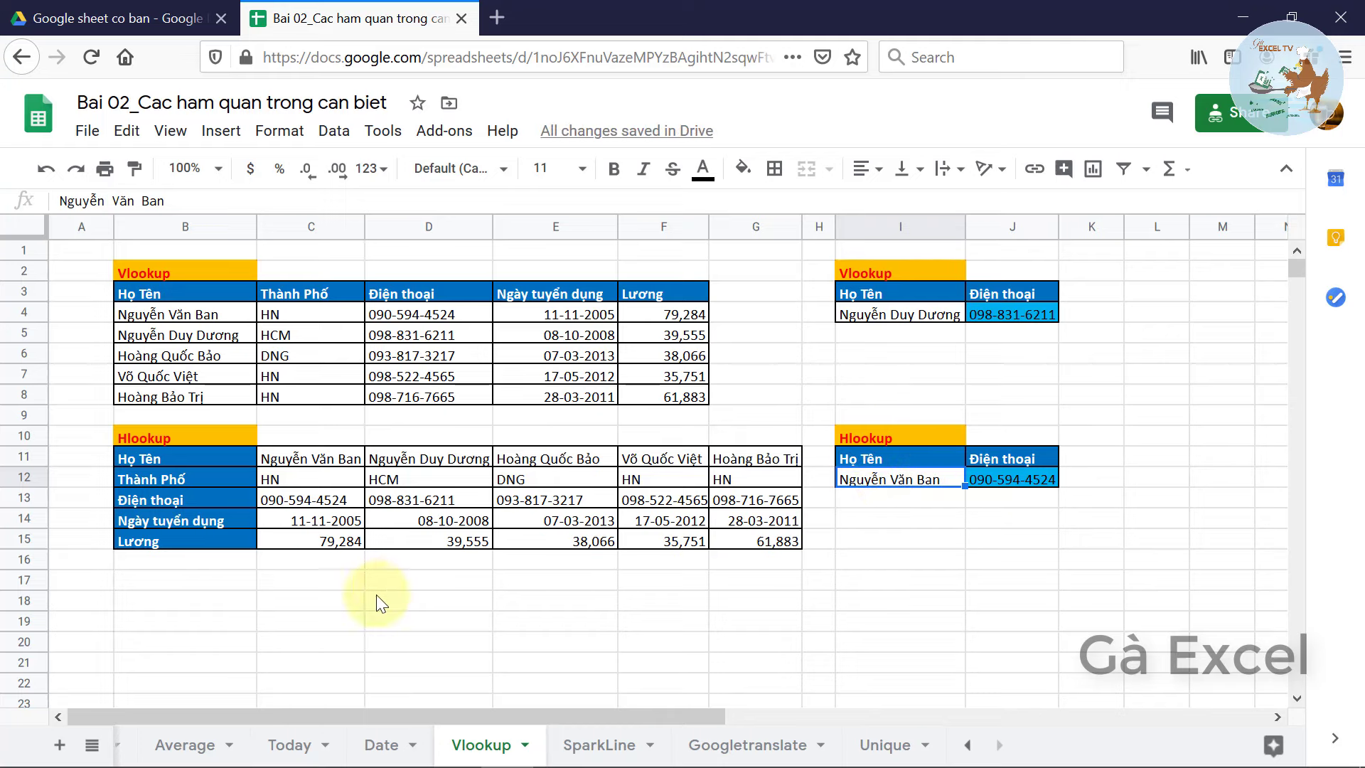
left_click(596, 747)
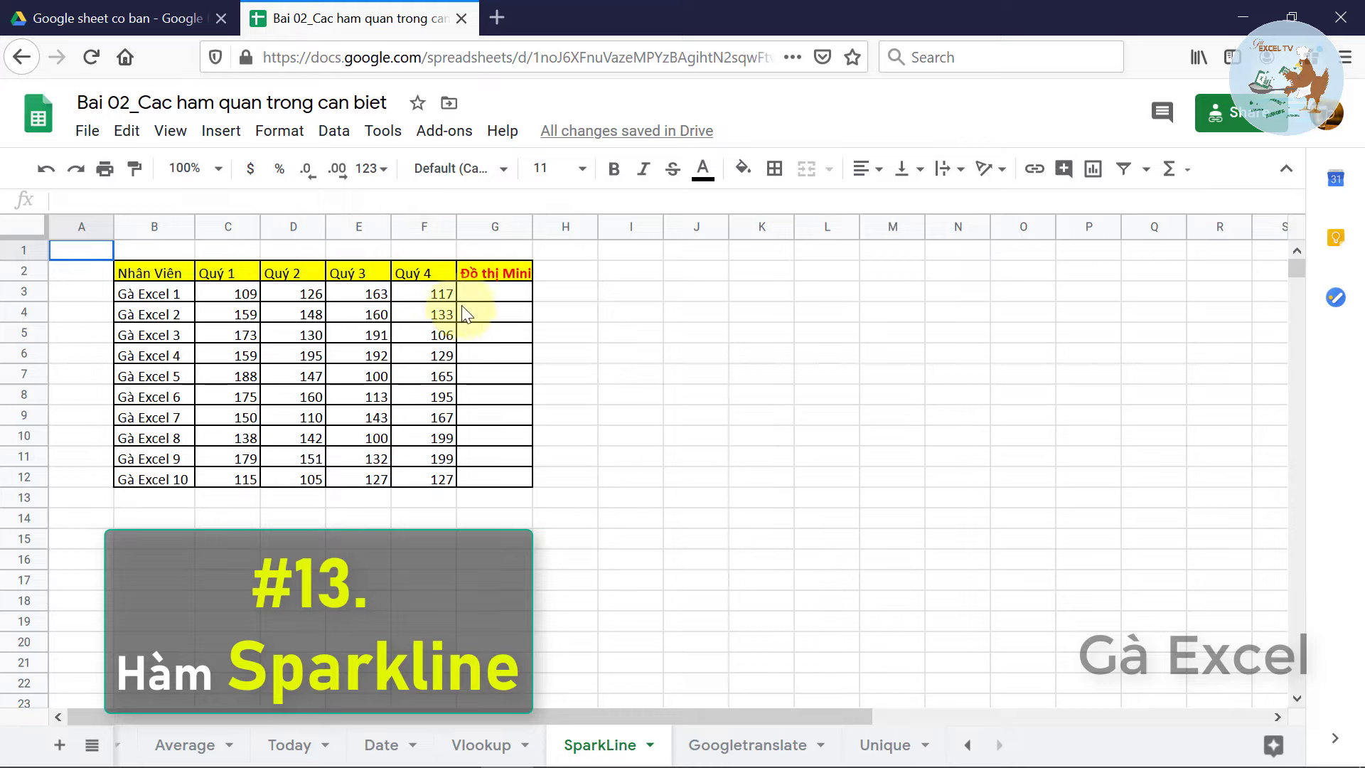
- Widen column G and enter =SPARKLINE(C3:F3) in G3 for the first employee's quarters
left_click_drag(532, 227, 540, 227)
left_click(523, 295)
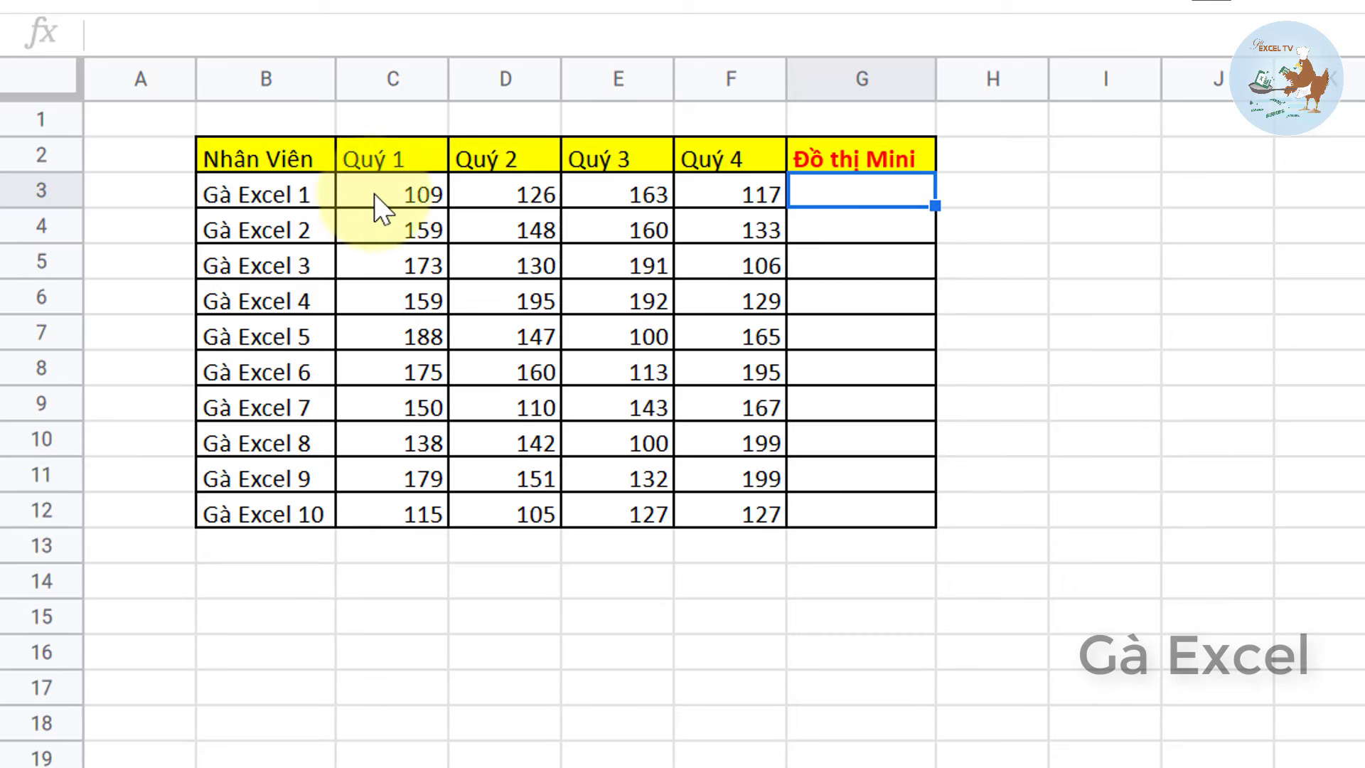
left_click_drag(404, 194, 725, 194)
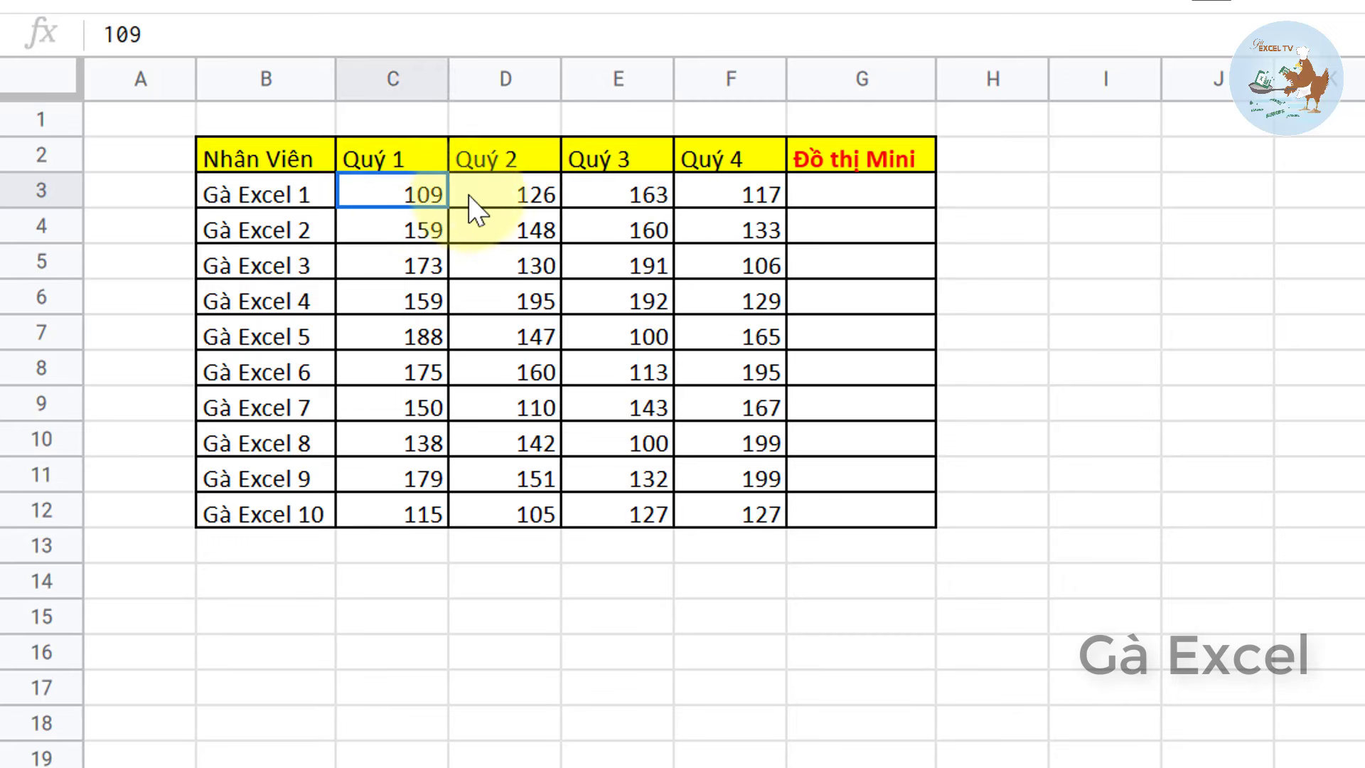
left_click(629, 203)
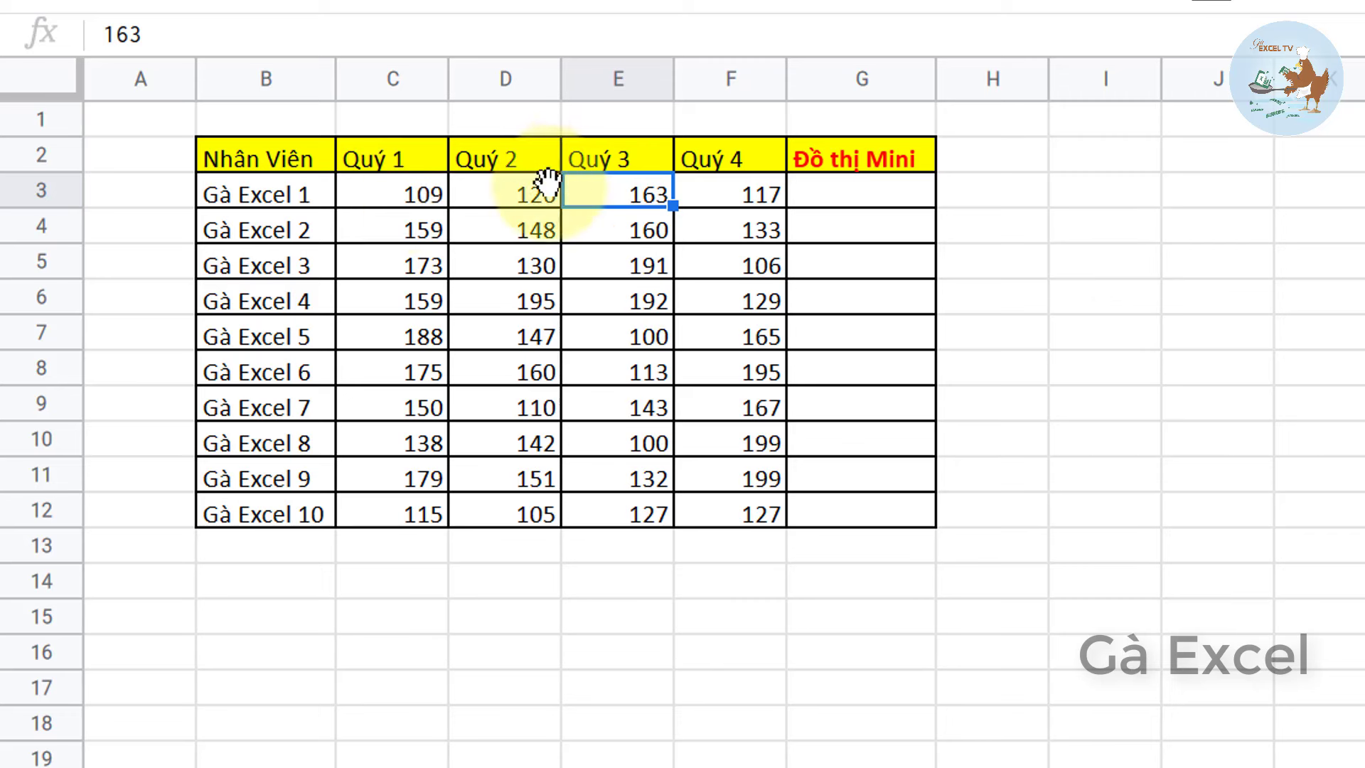
left_click(846, 206)
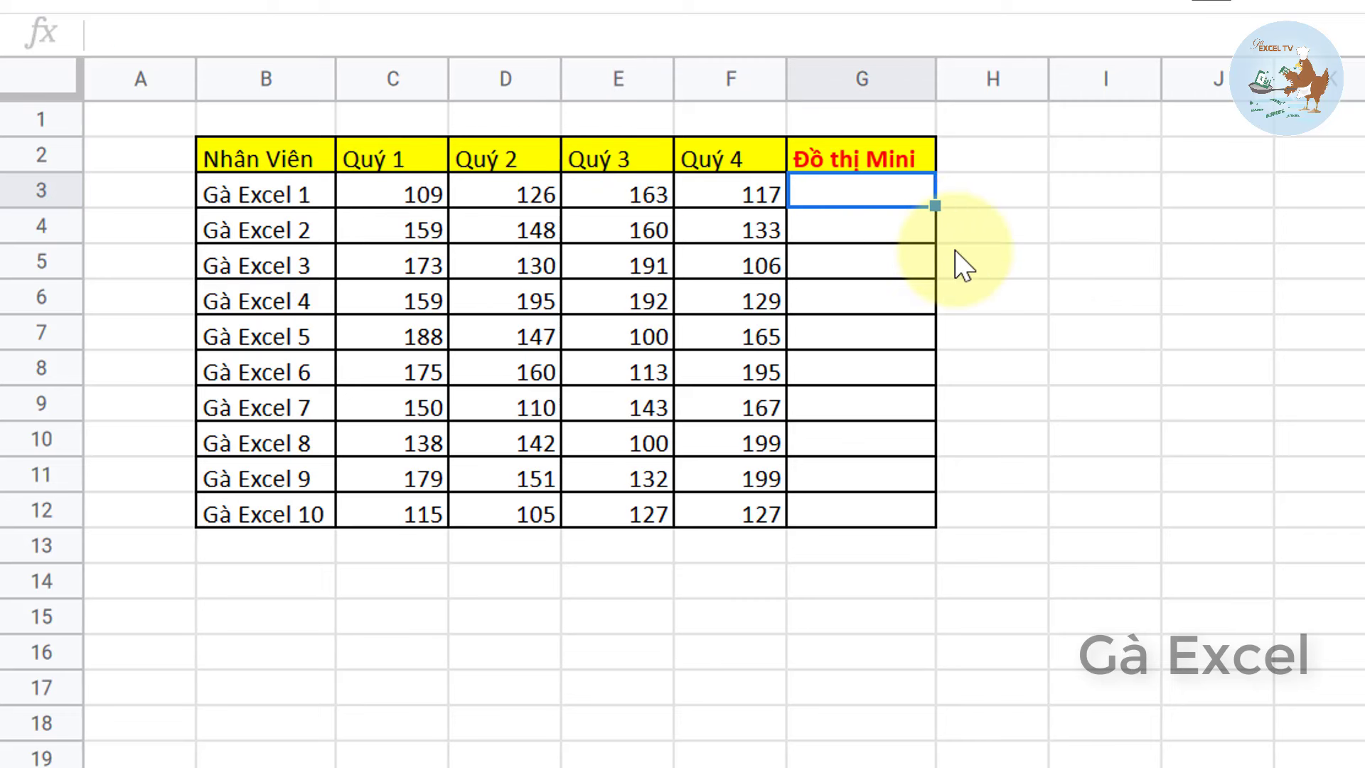
type("=sp")
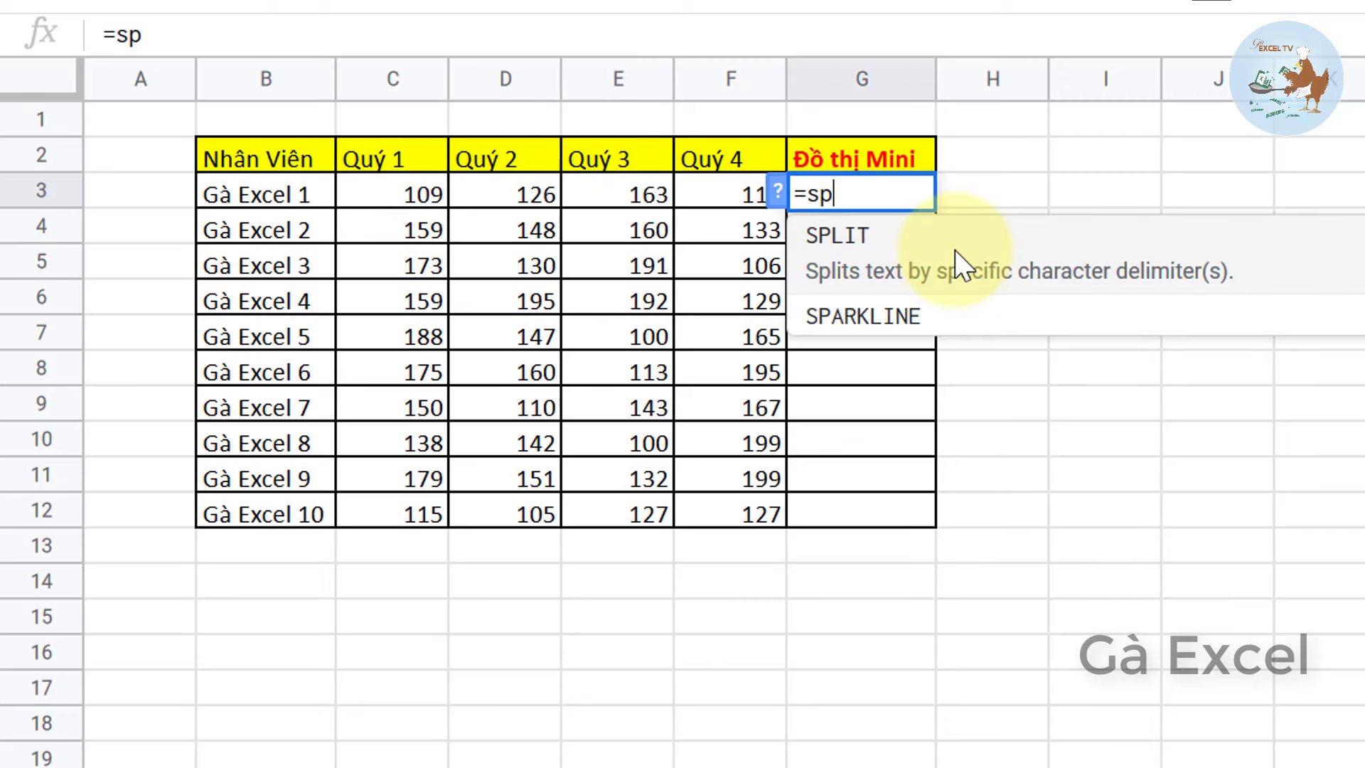
left_click(963, 270)
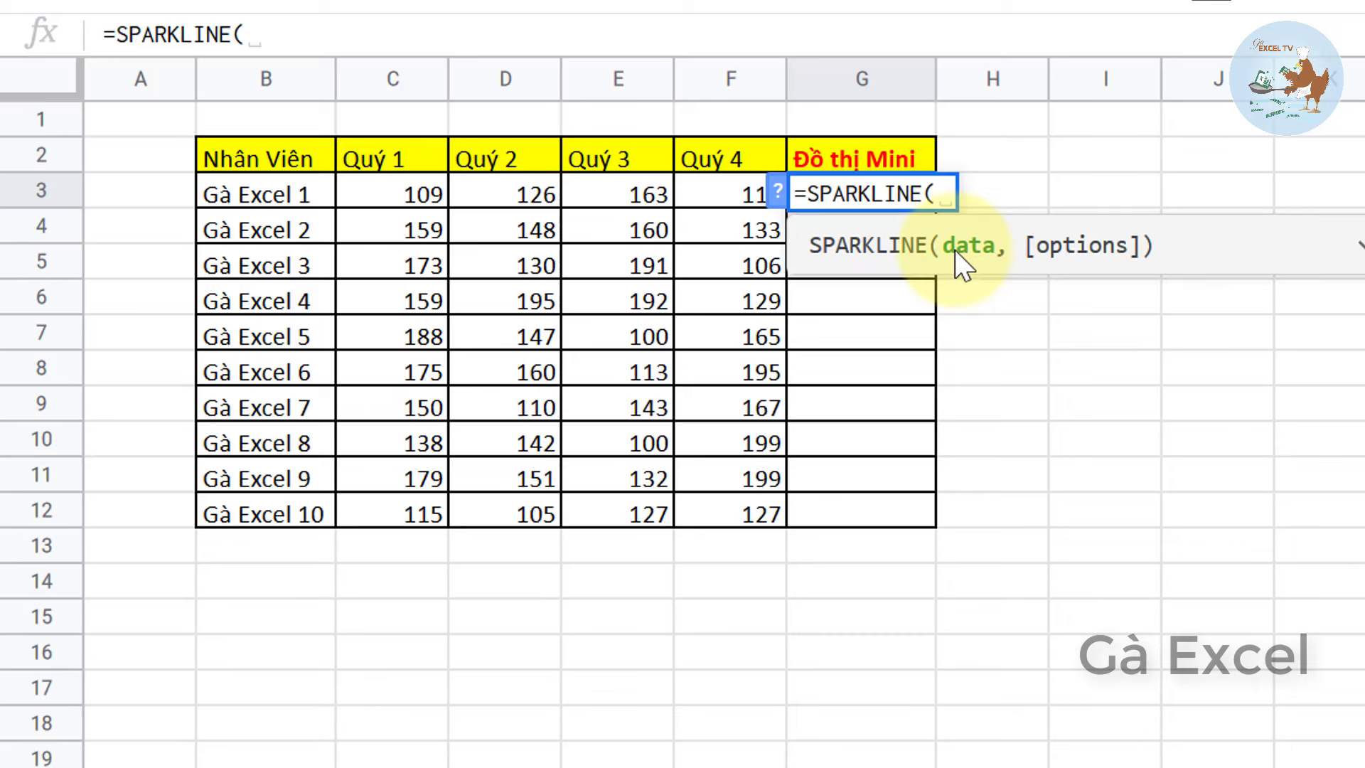
left_click(387, 190)
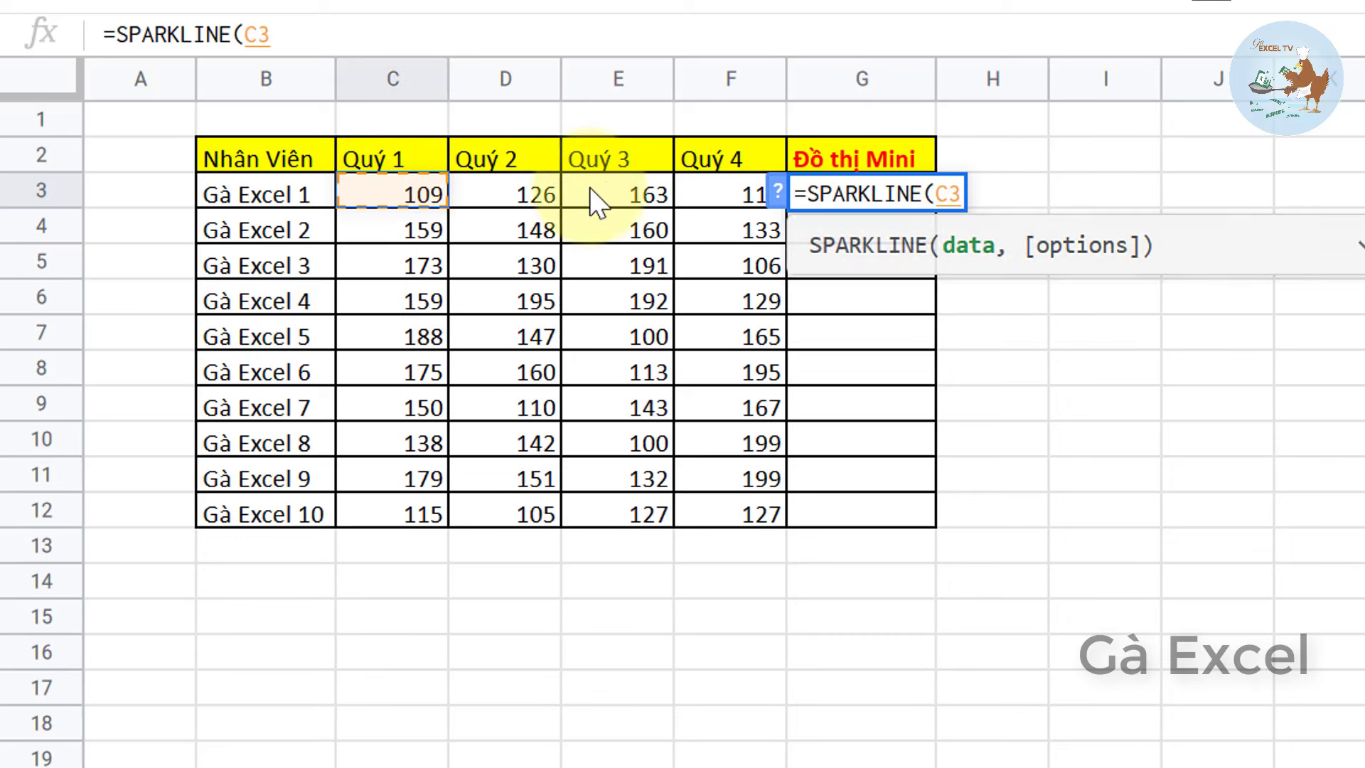
left_click_drag(591, 190, 697, 192)
type(")")
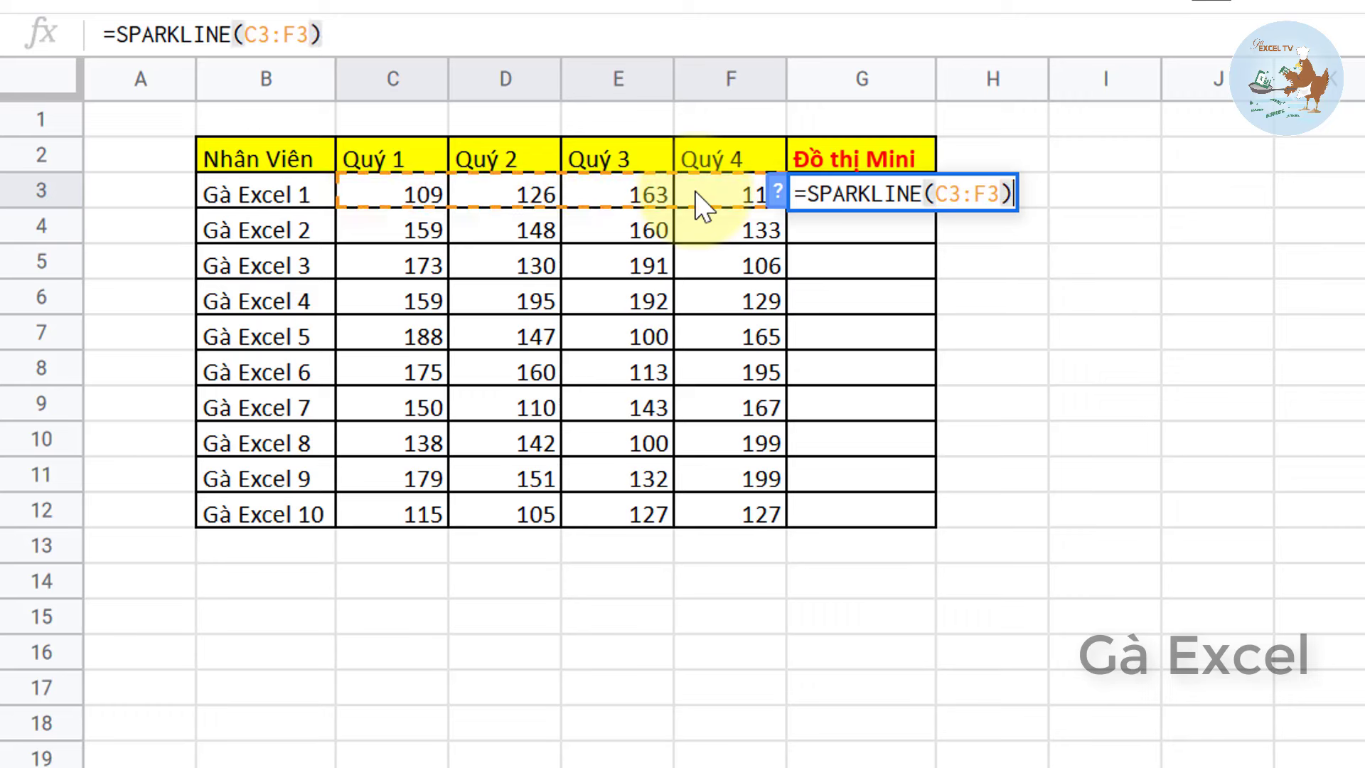
key("Return")
key("Up")
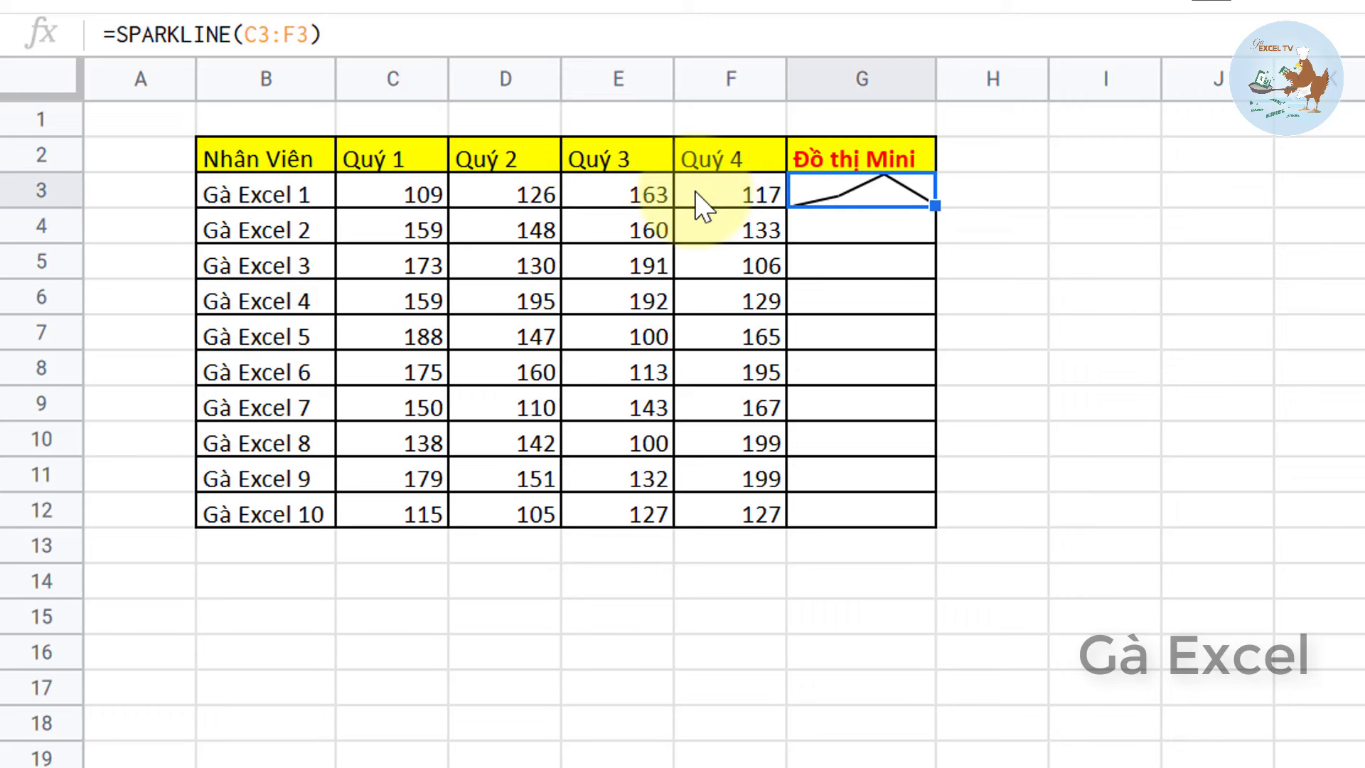
- Enlarge column G and rows 3–12, then copy the sparkline down to G12 and check the charts
mouse_move(936, 79)
left_mouse_down()
mouse_move(896, 152)
mouse_move(975, 153)
left_mouse_up()
left_click_drag(61, 189, 51, 546)
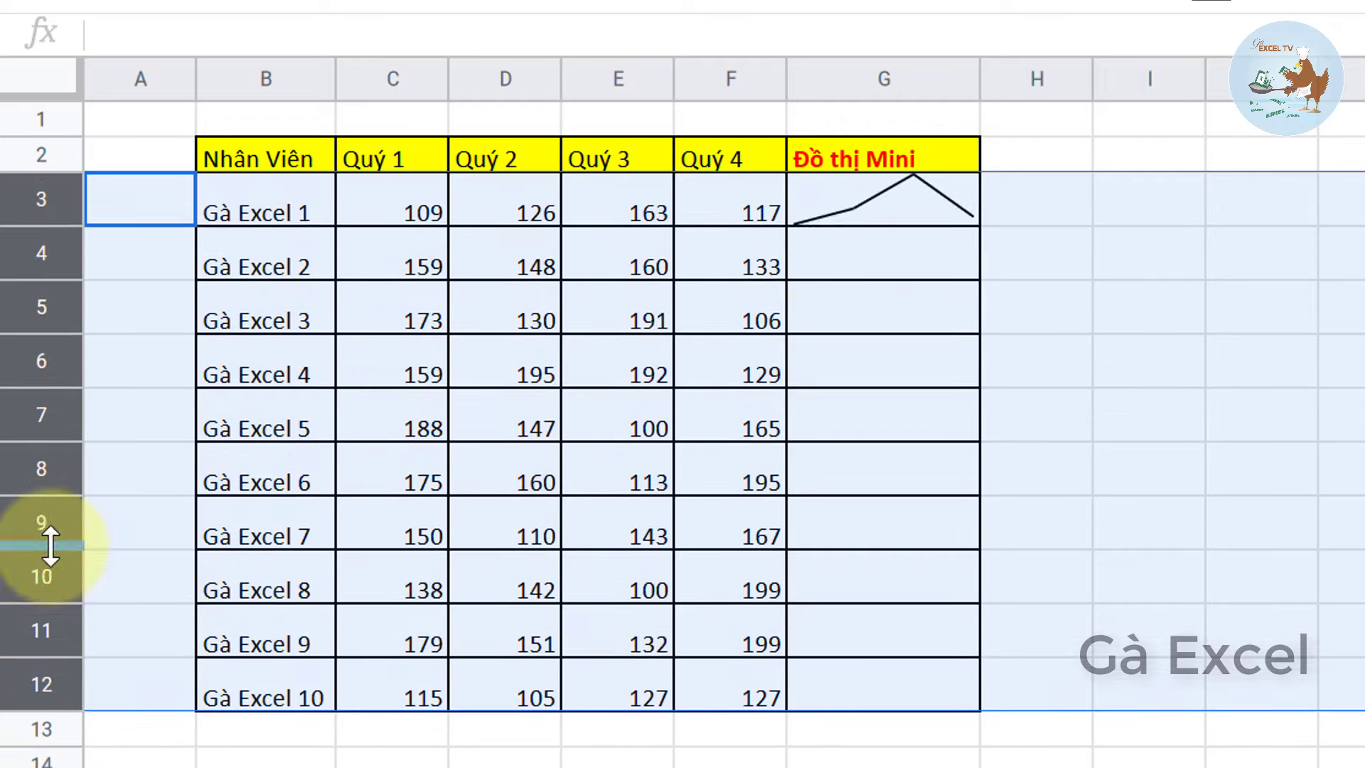
left_click(910, 241)
left_click(913, 213)
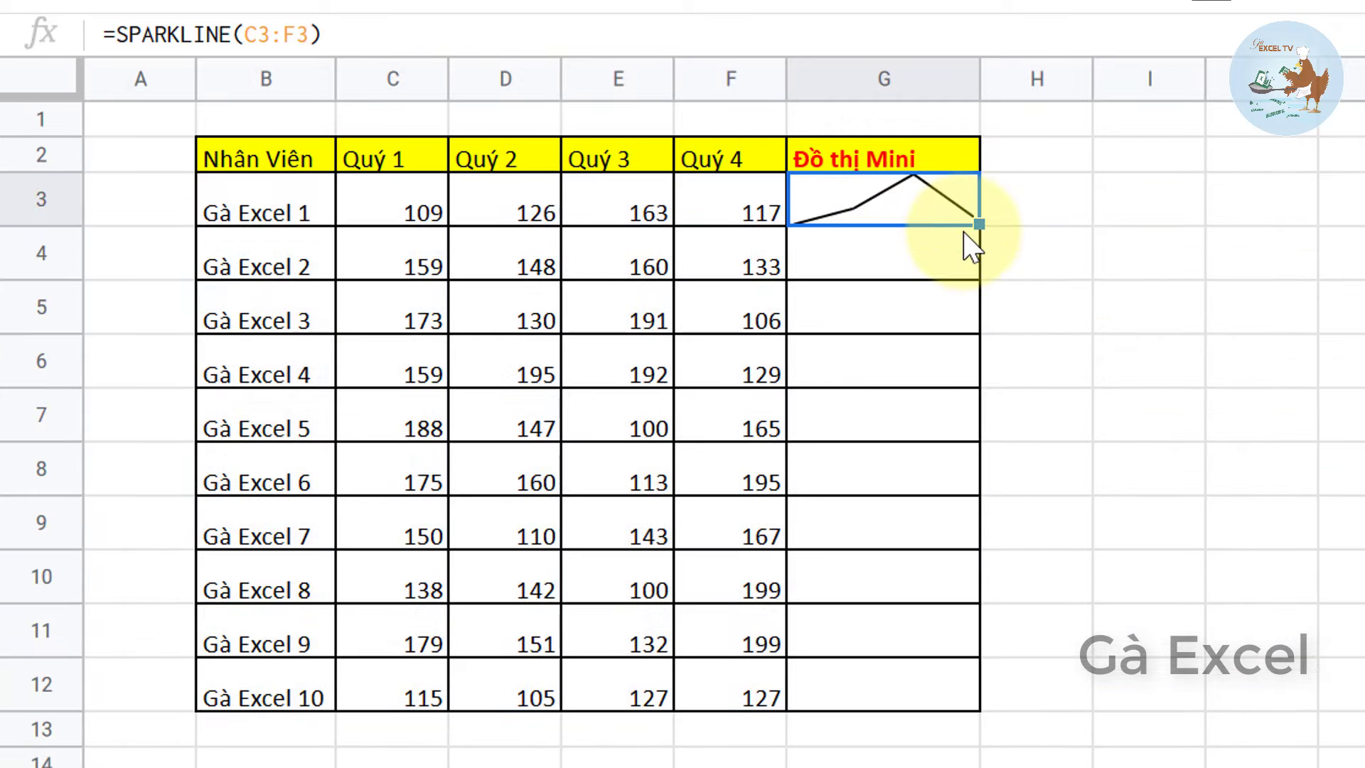
left_click_drag(985, 225, 980, 710)
left_click(896, 259)
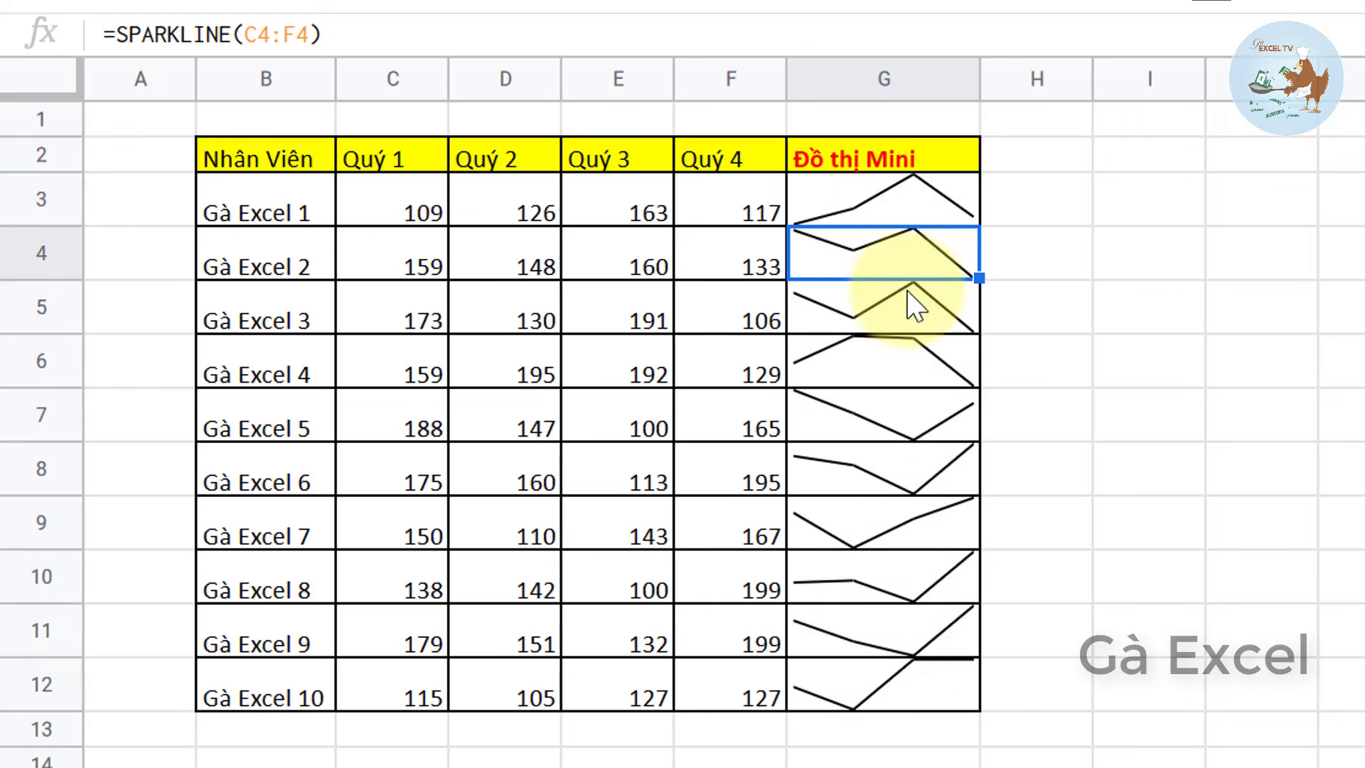
left_click(874, 430)
left_click(881, 522)
left_click(884, 633)
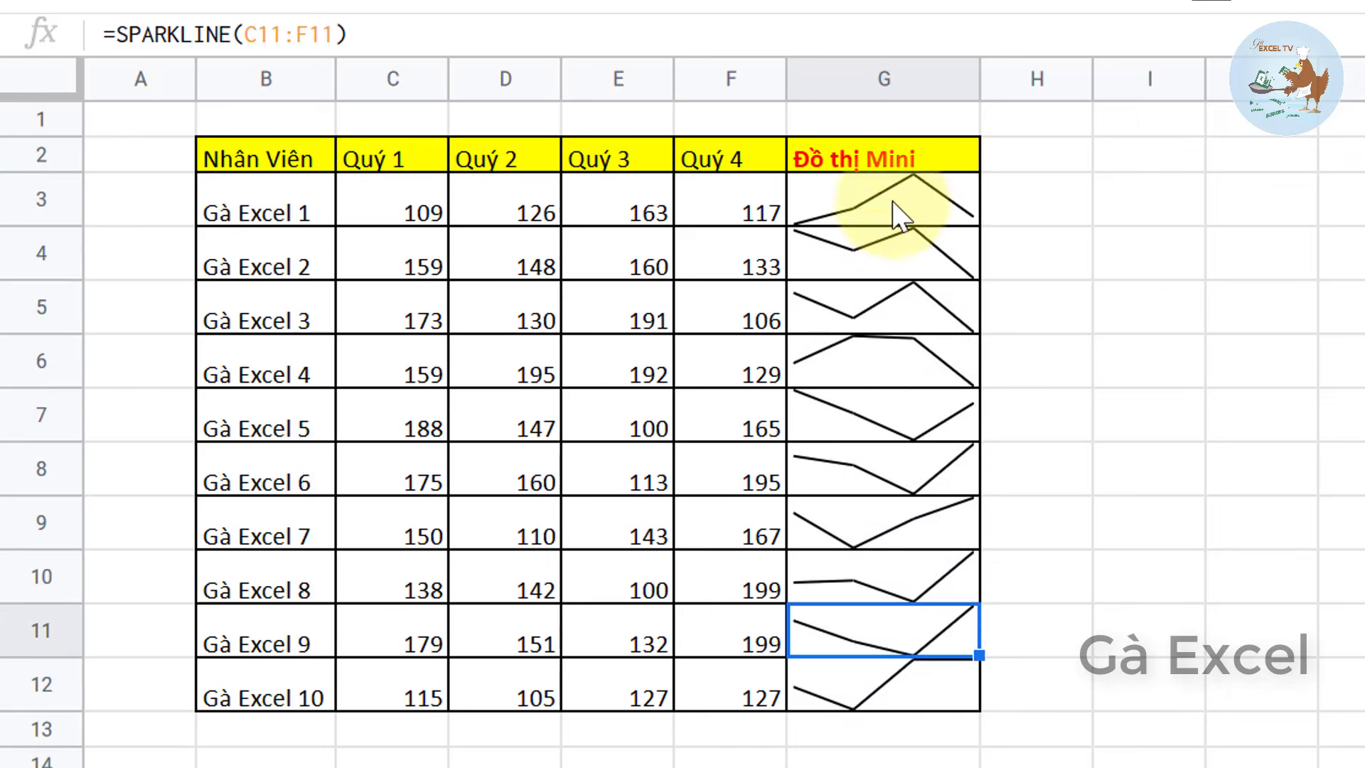
left_click(949, 213)
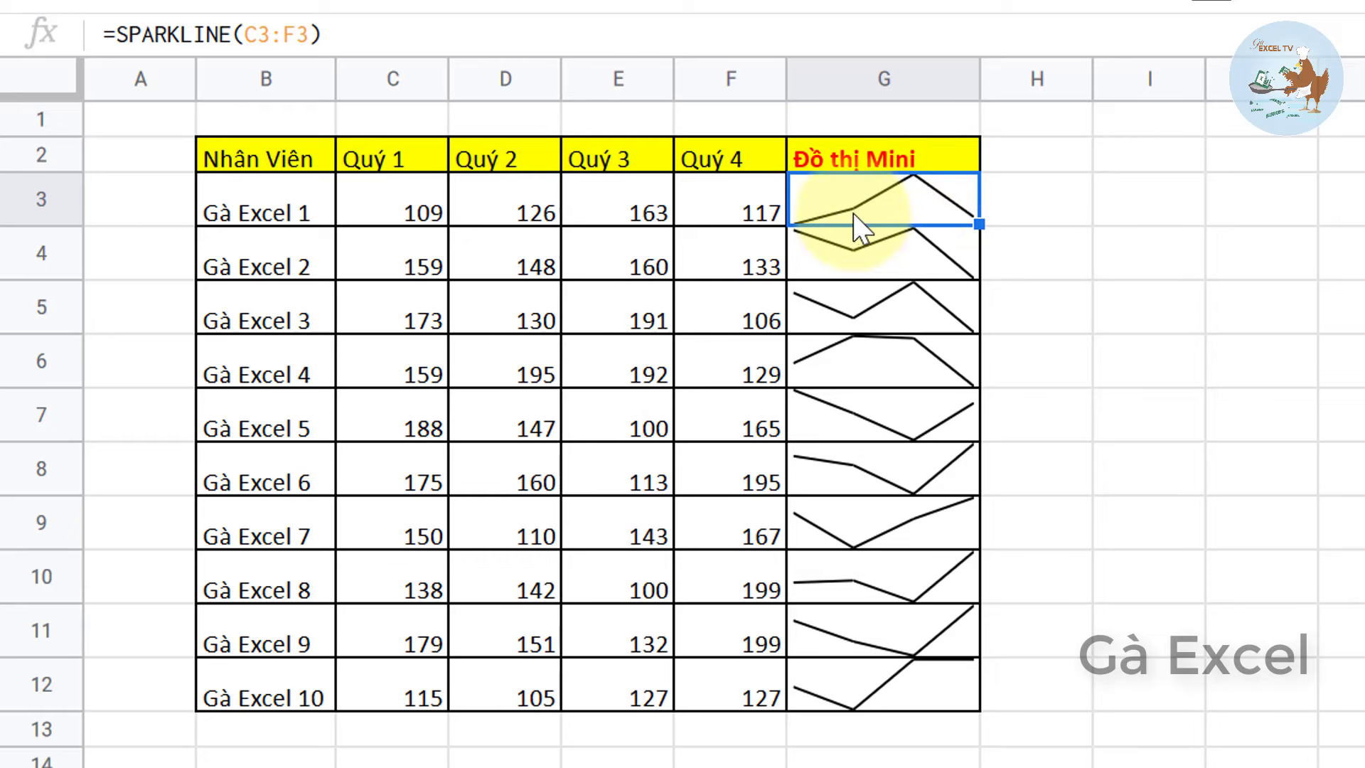
left_click(897, 266)
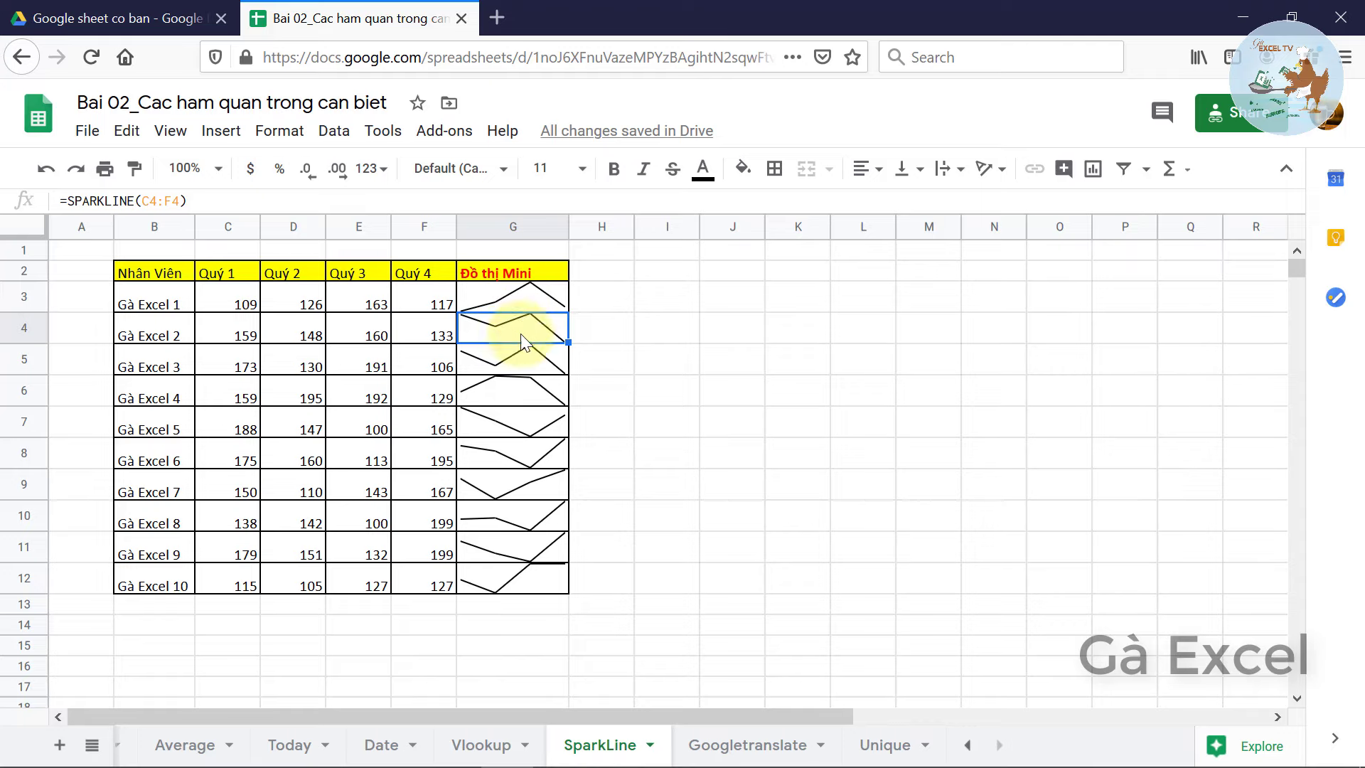
- Review the Googletranslate sheet's phrase in B4 and language cells C4:G4, then begin =goog in C4
left_click(745, 752)
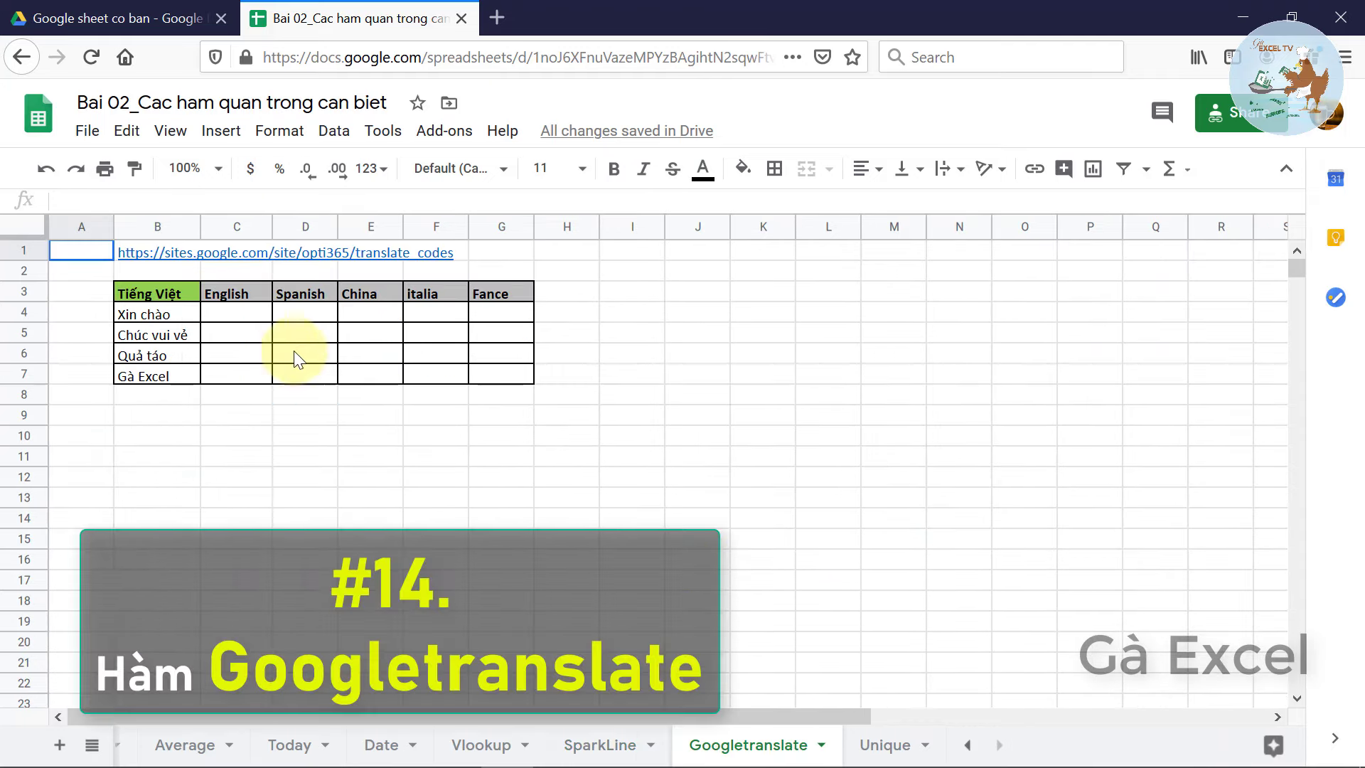
left_click(229, 315)
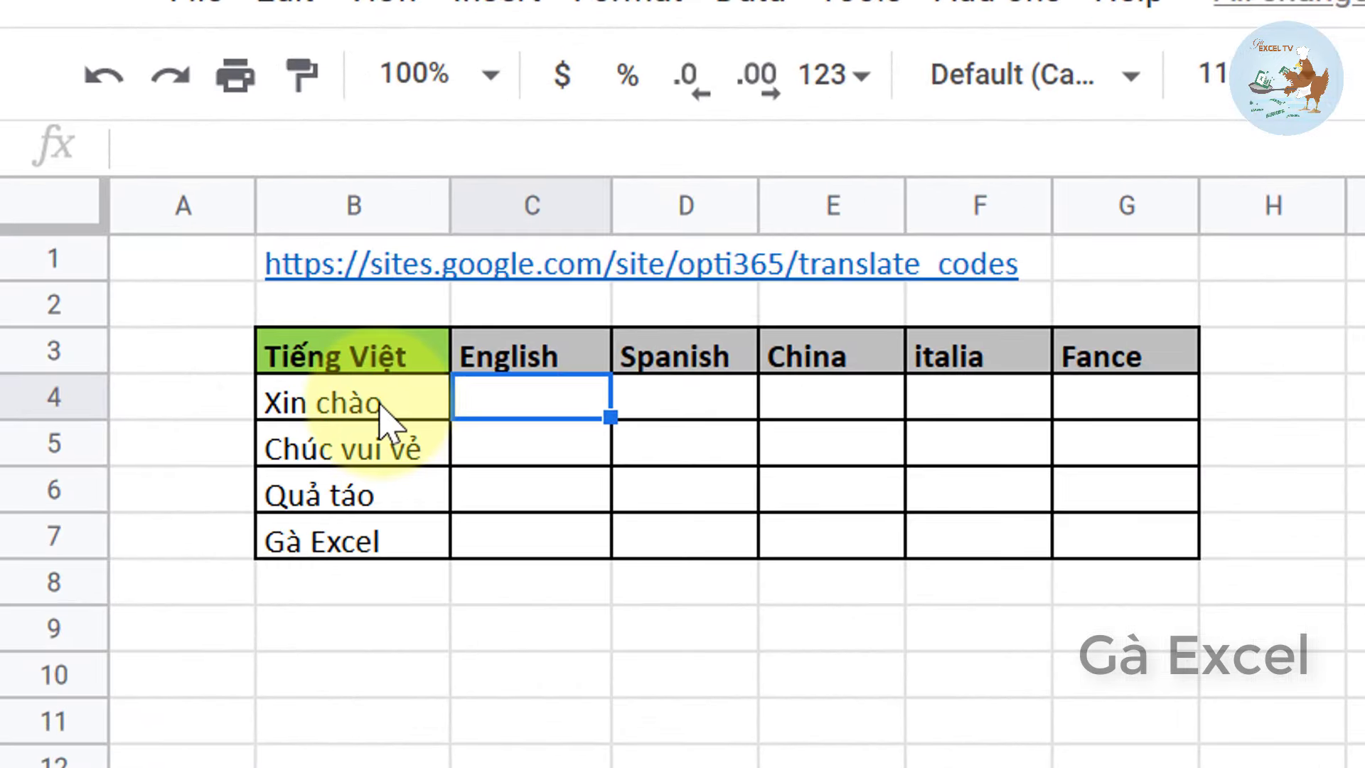
left_click(217, 334)
left_click(524, 405)
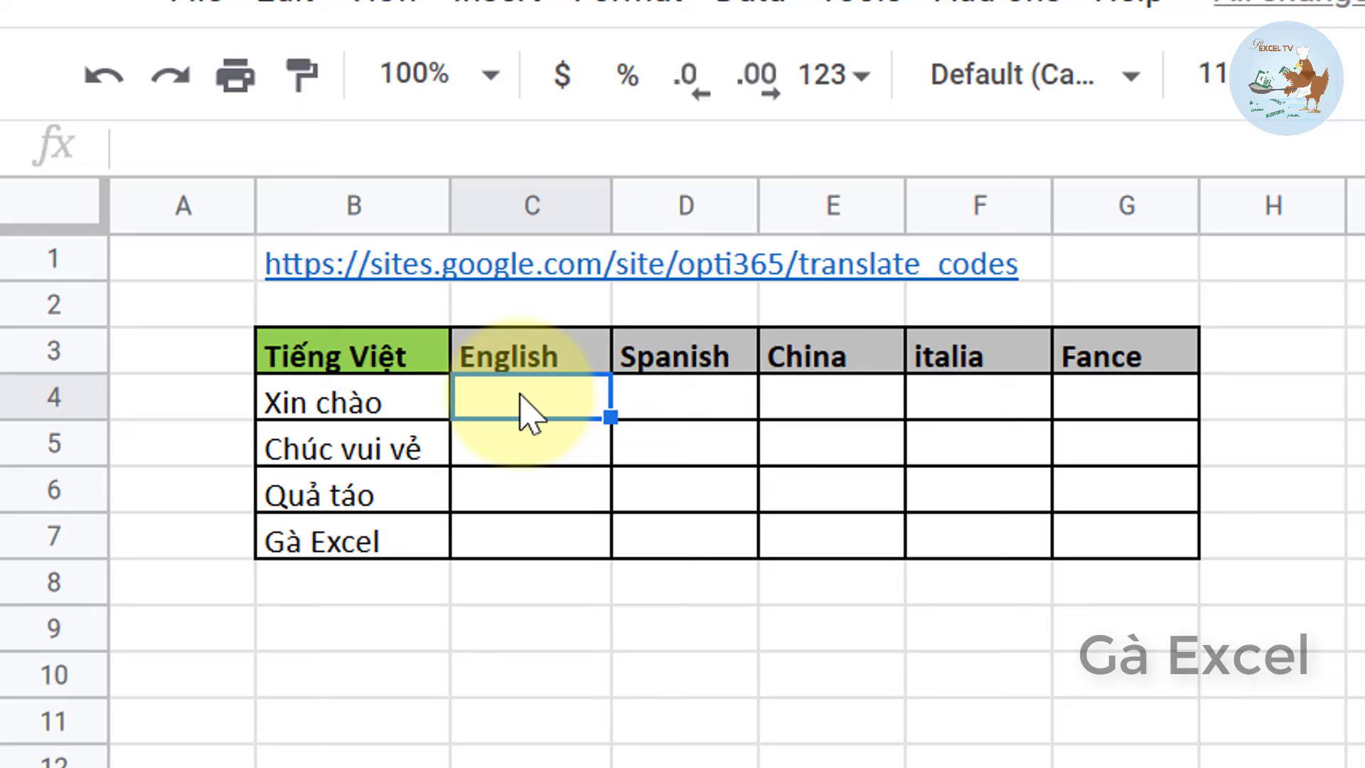
left_click(676, 405)
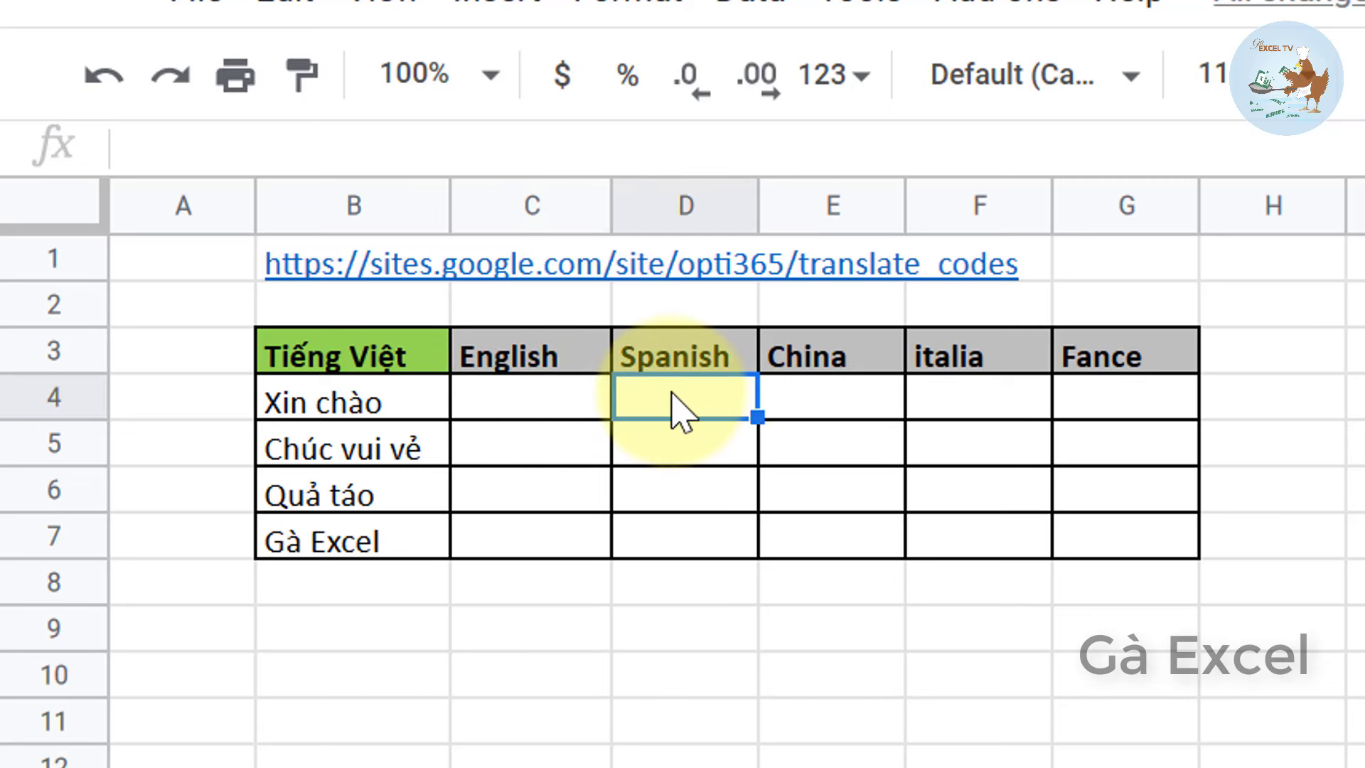
left_click(811, 398)
left_click(1006, 405)
left_click(1151, 409)
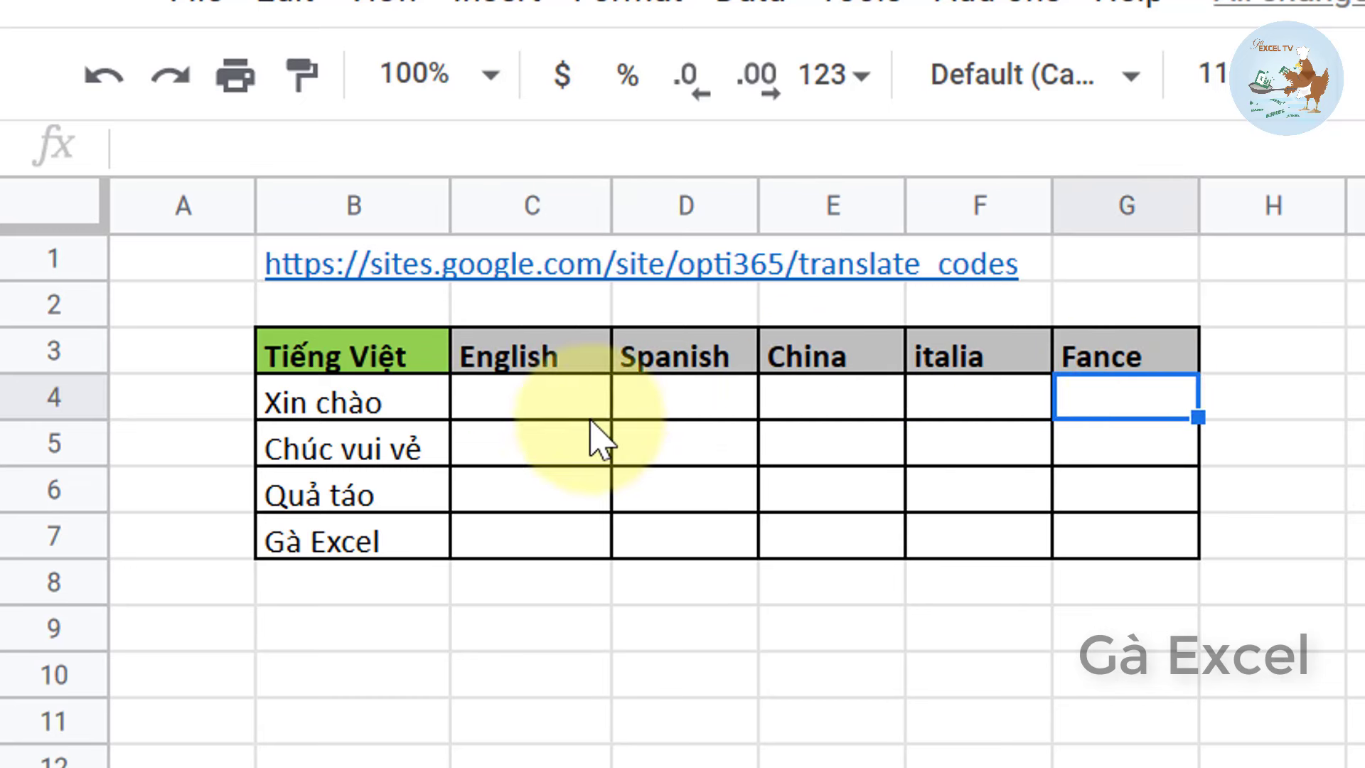
left_click(513, 400)
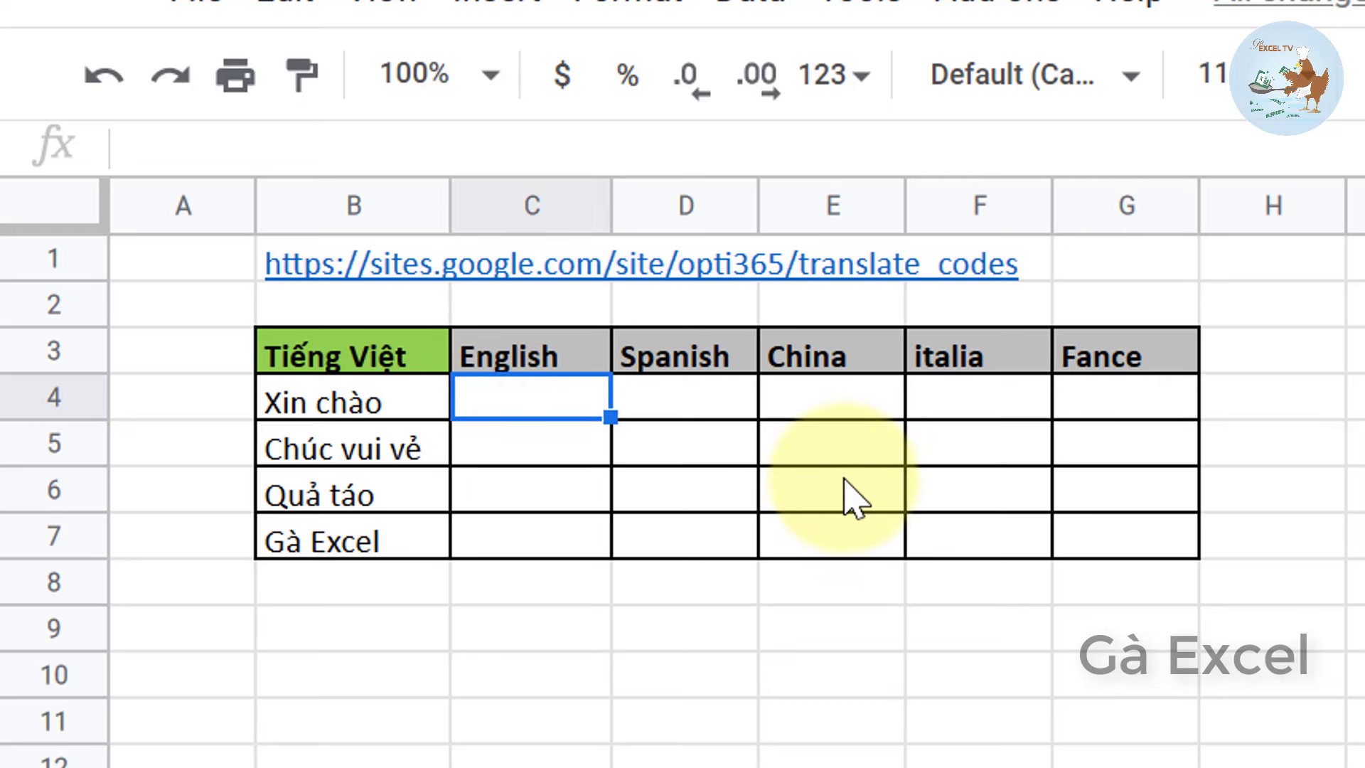
type("=goog")
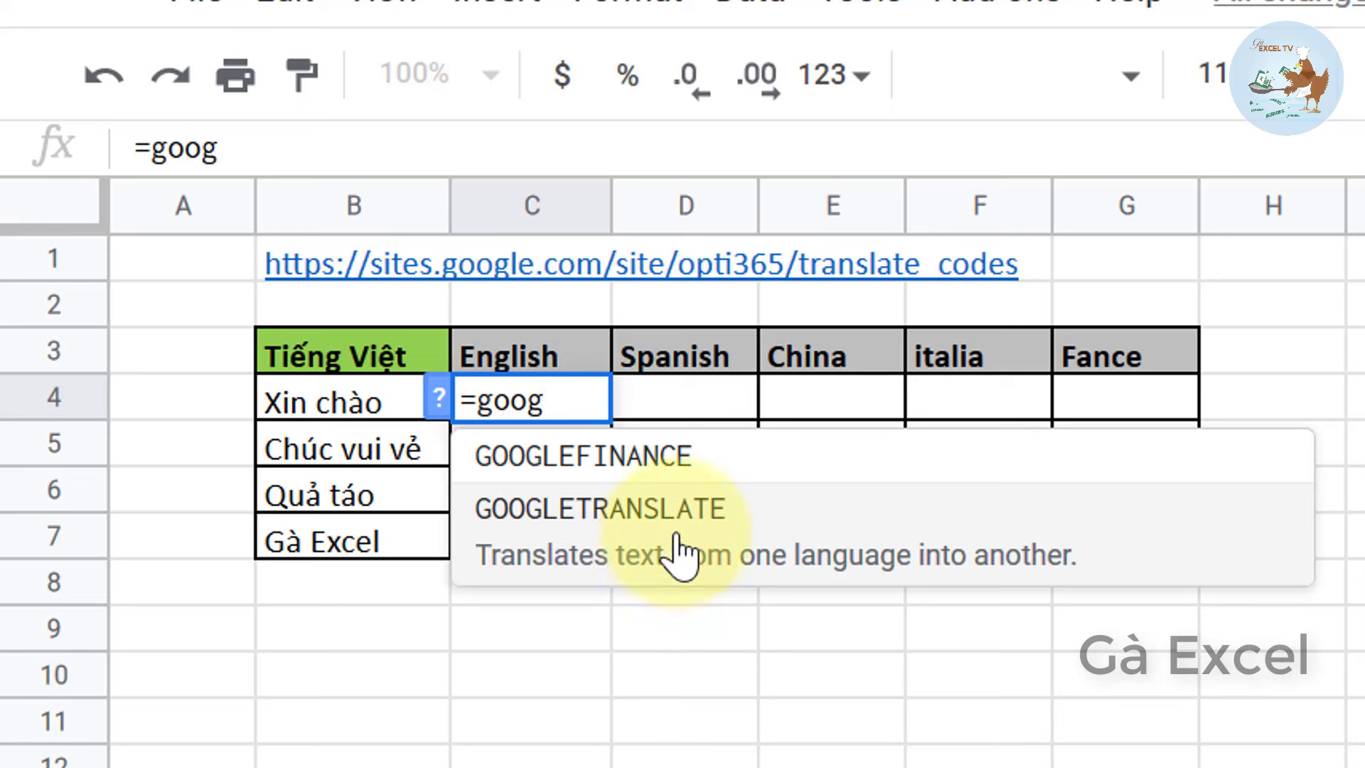
- Complete =GOOGLETRANSLATE(B4,"vi","en") in C4 and fill it down to C7
left_click(675, 558)
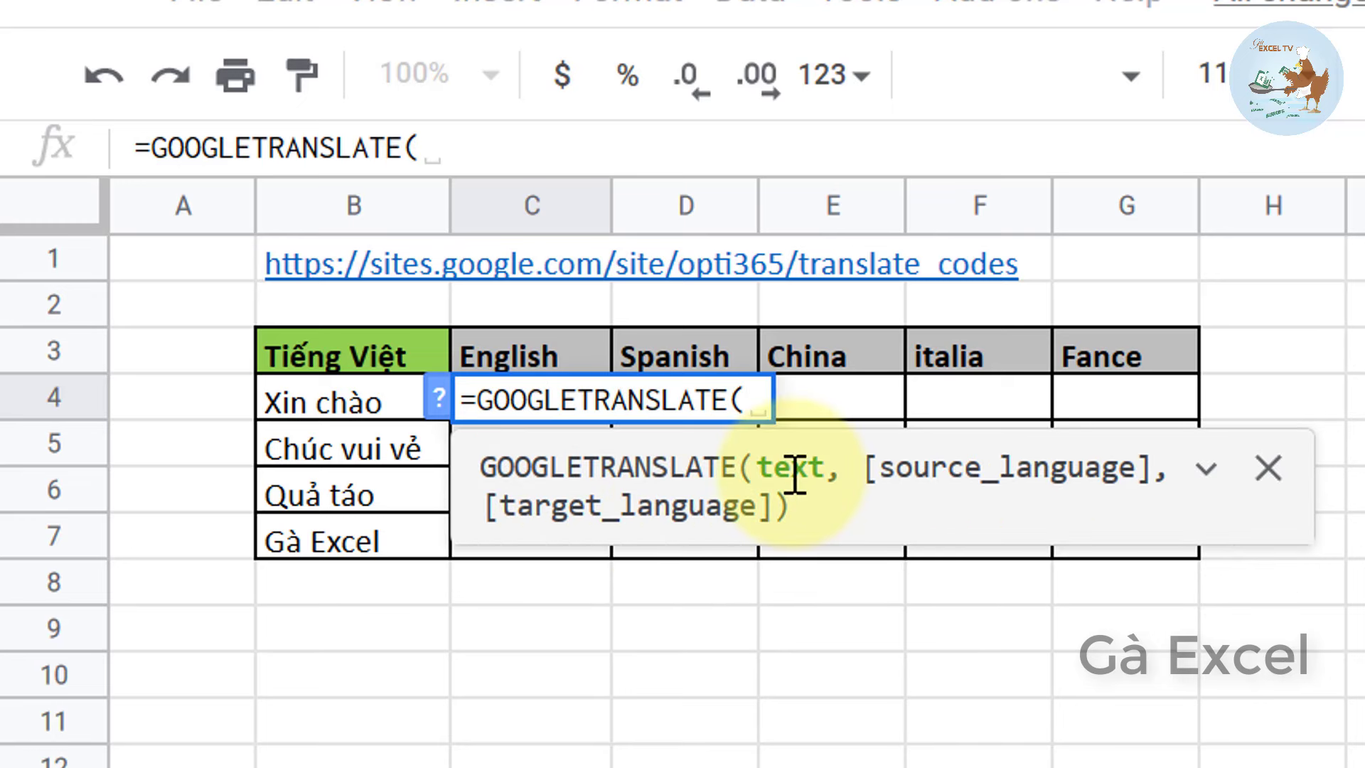
left_click(316, 411)
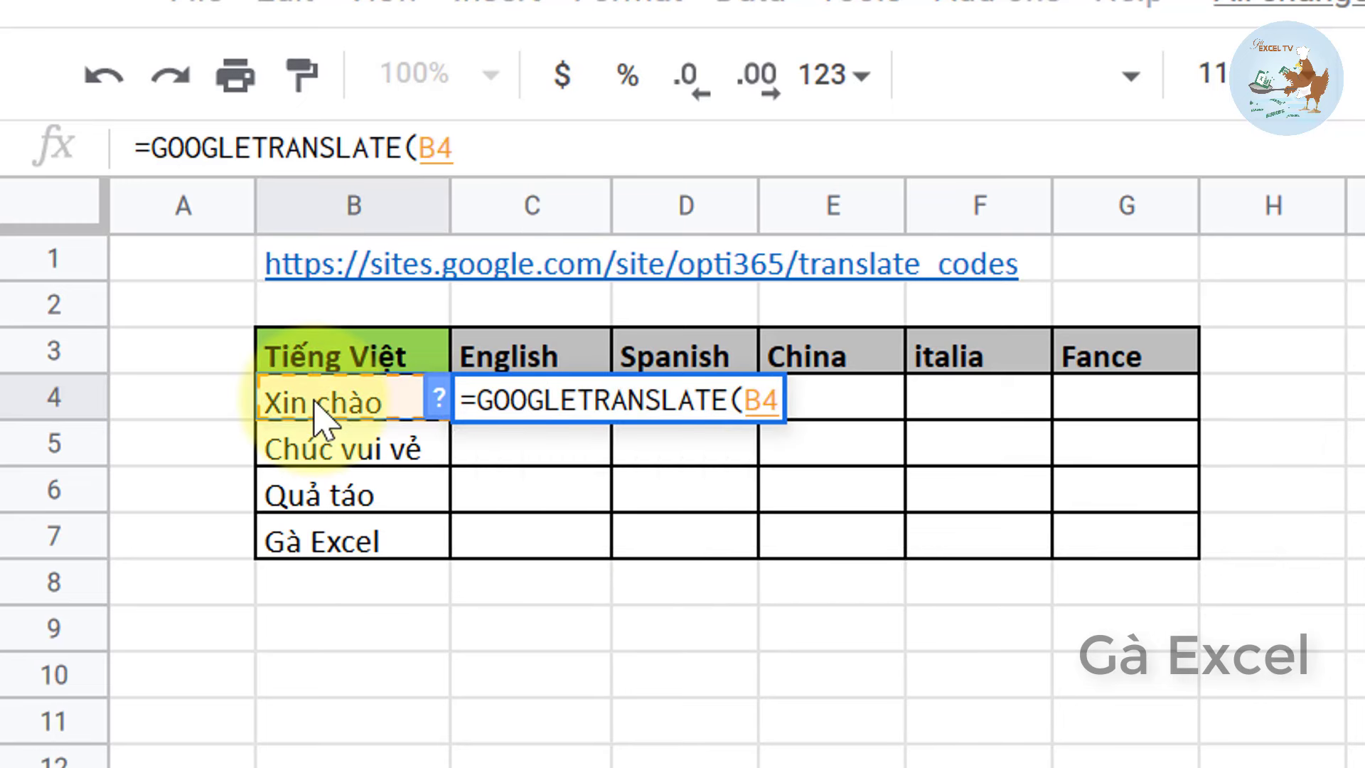
type(", ")
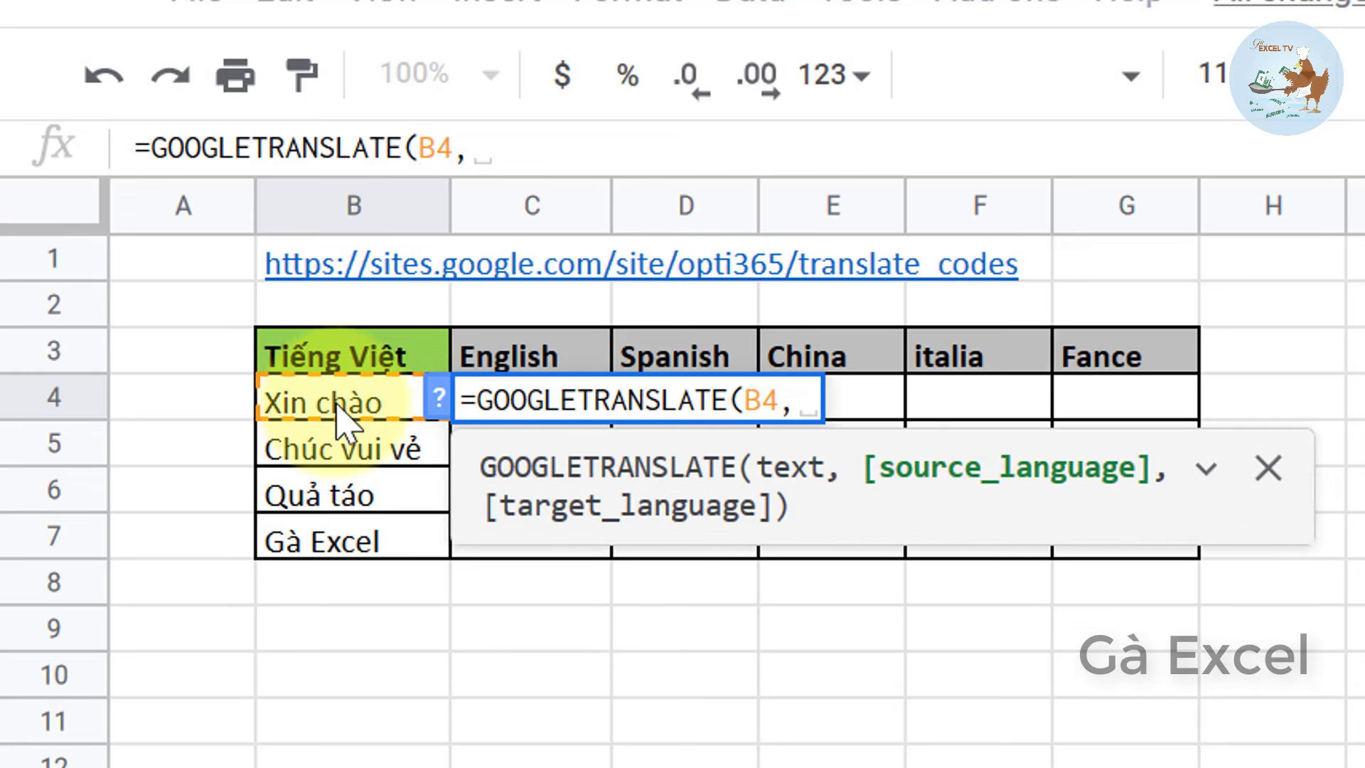
type("\"v")
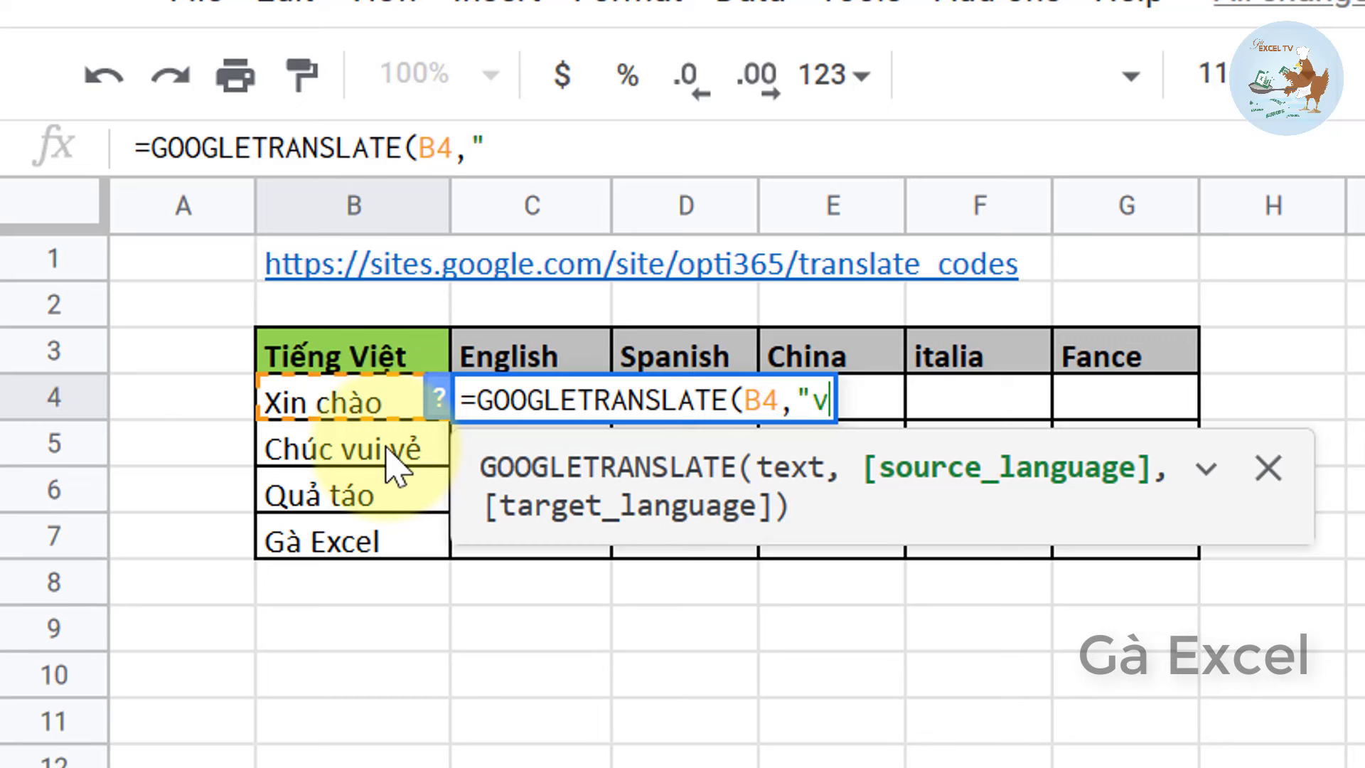
type("i")
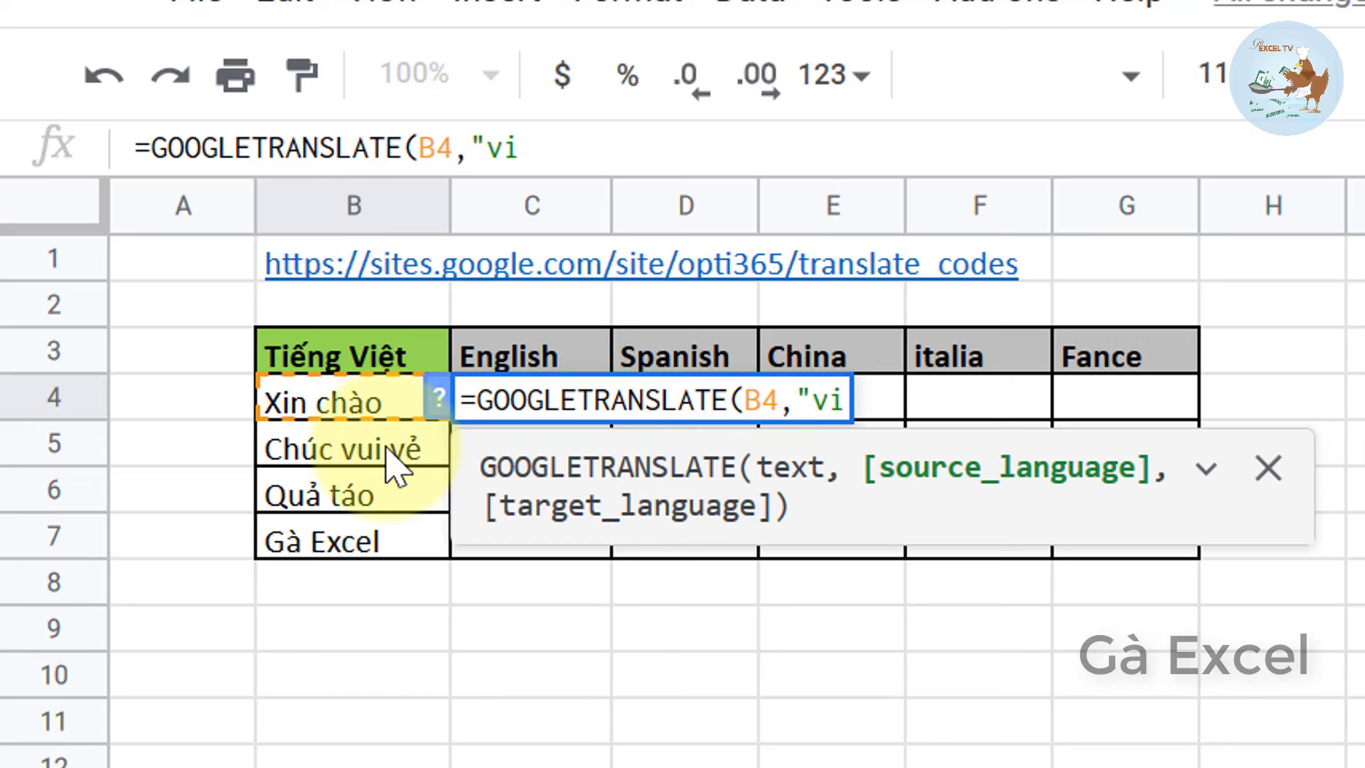
type("\", ")
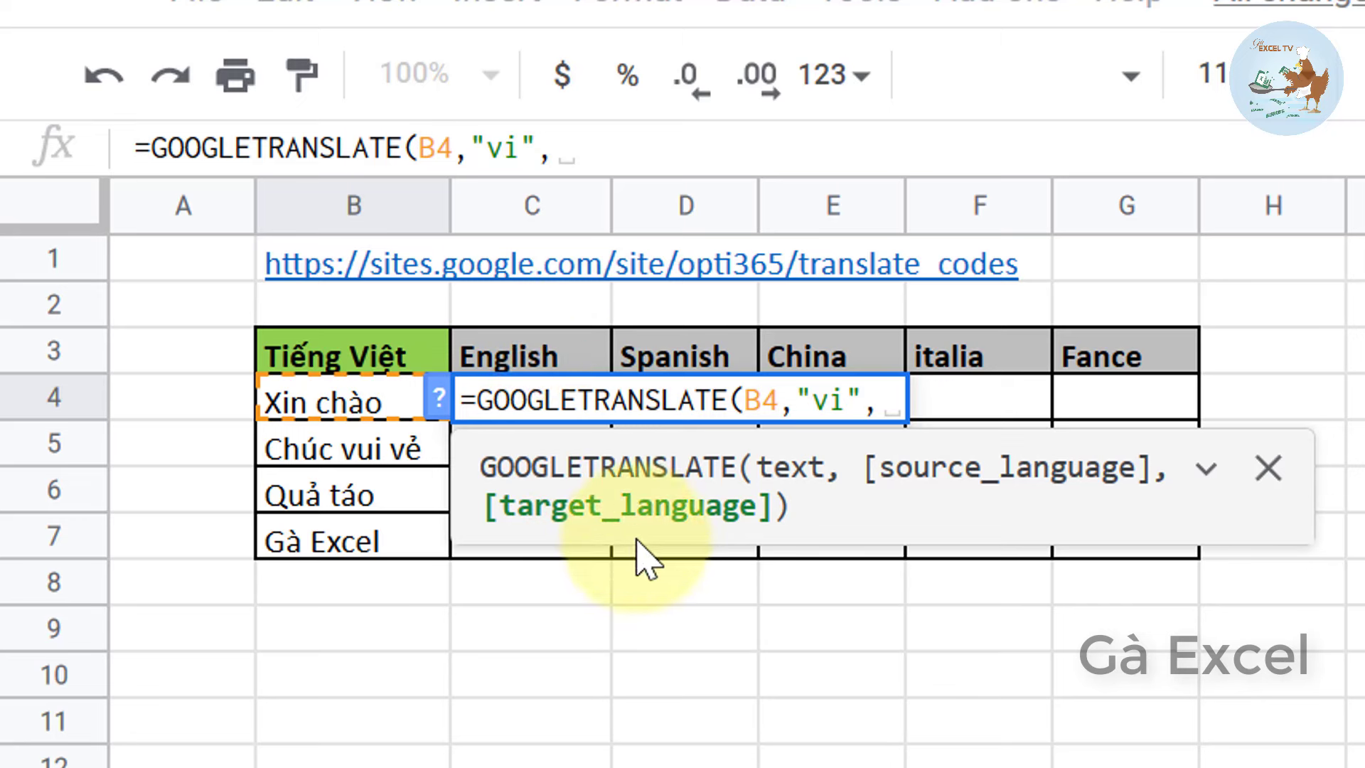
type("\"en")
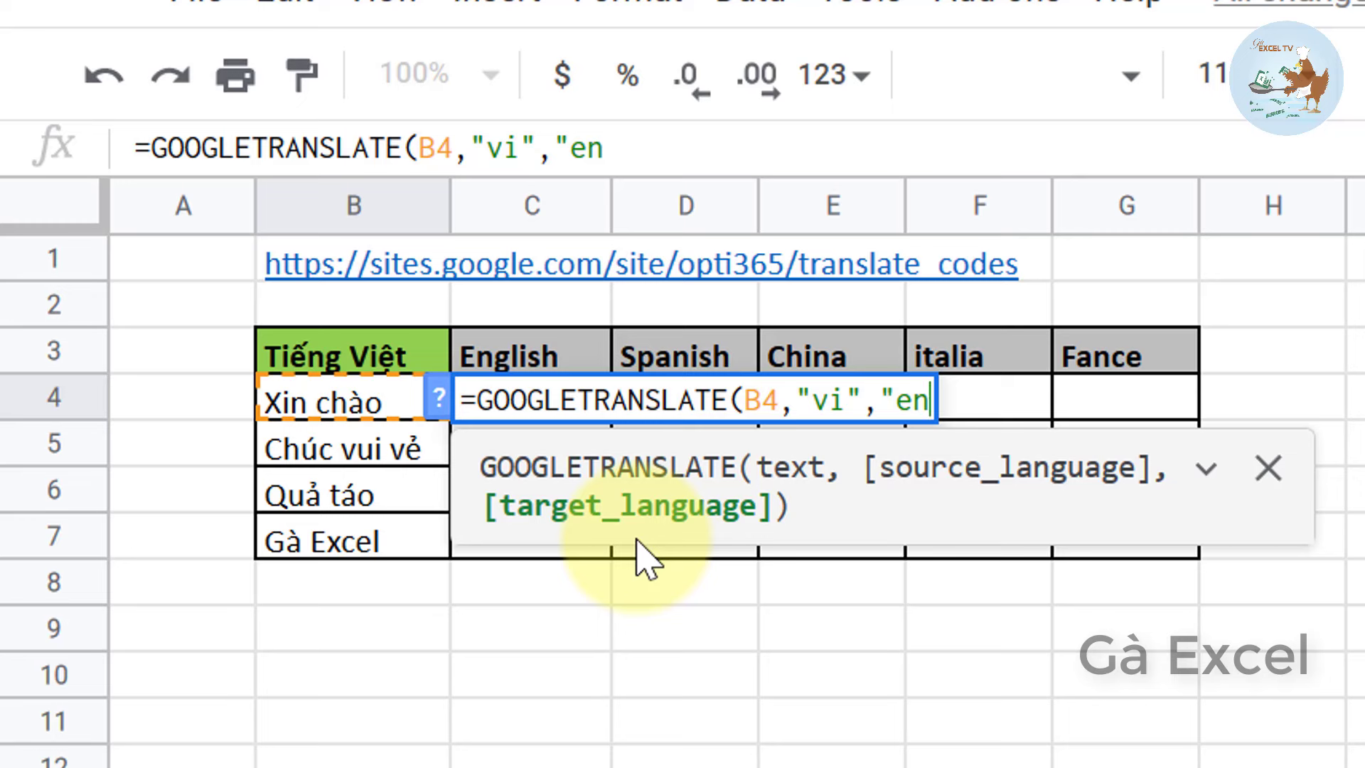
type("\")")
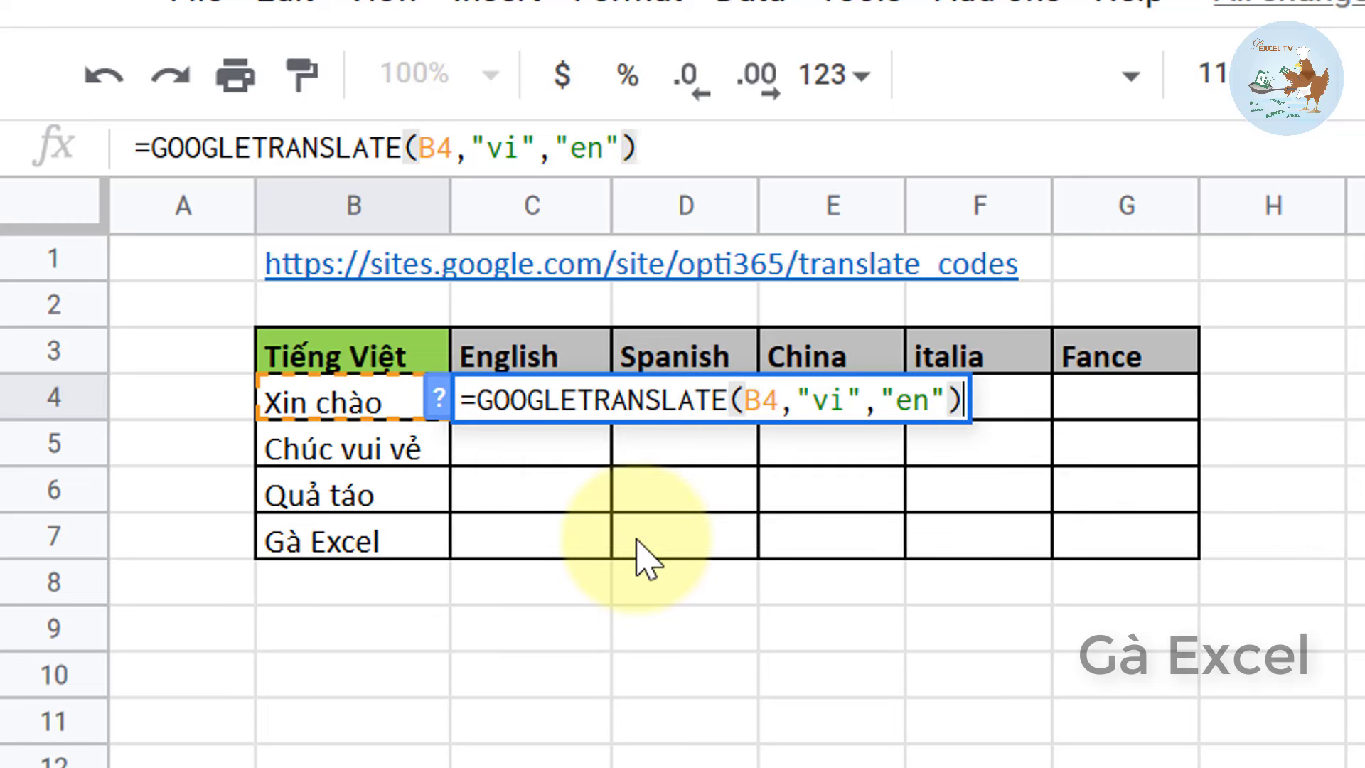
key("Return")
key("Up")
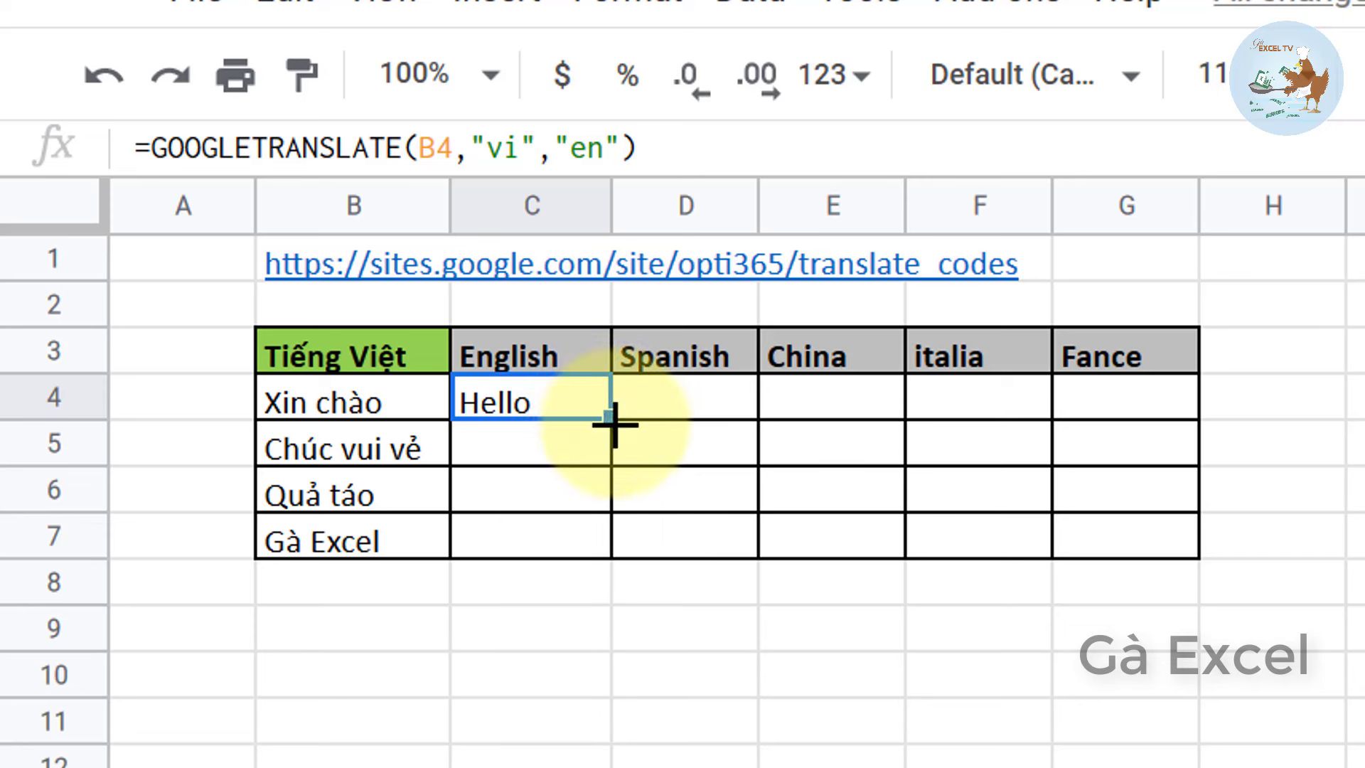
left_click_drag(610, 422, 618, 552)
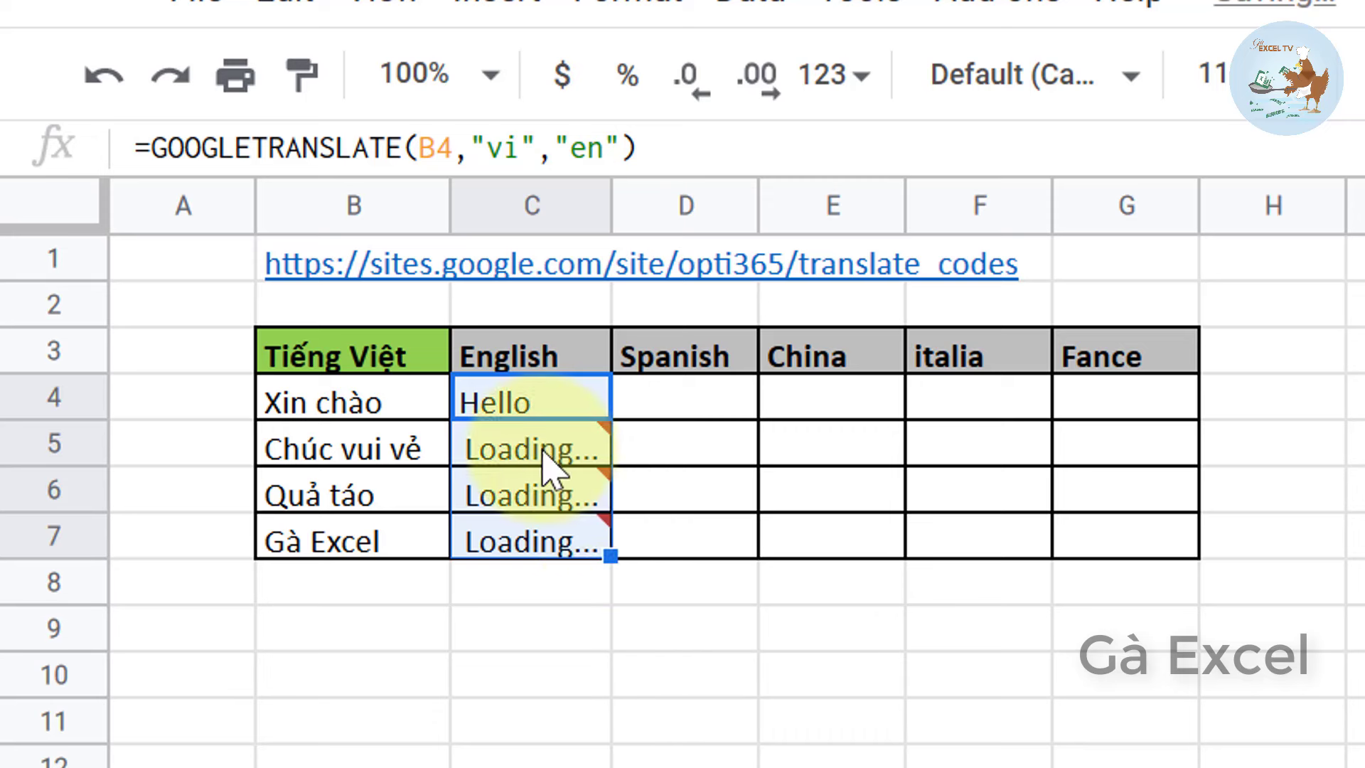
left_click(615, 206)
- Auto-fit and widen column C to fit 'chicken Excel', then pick D4 for Spanish
double_click(609, 222)
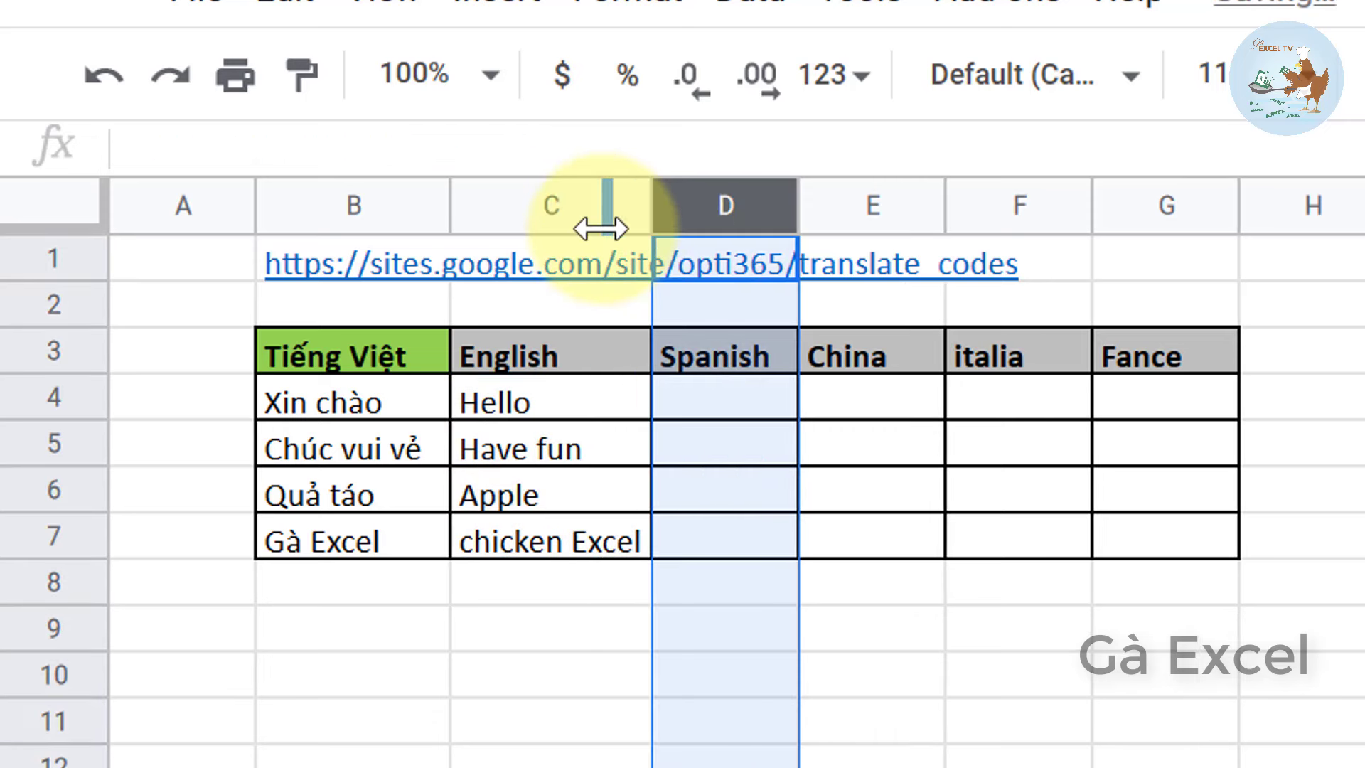
left_click_drag(601, 227, 711, 227)
left_click(619, 544)
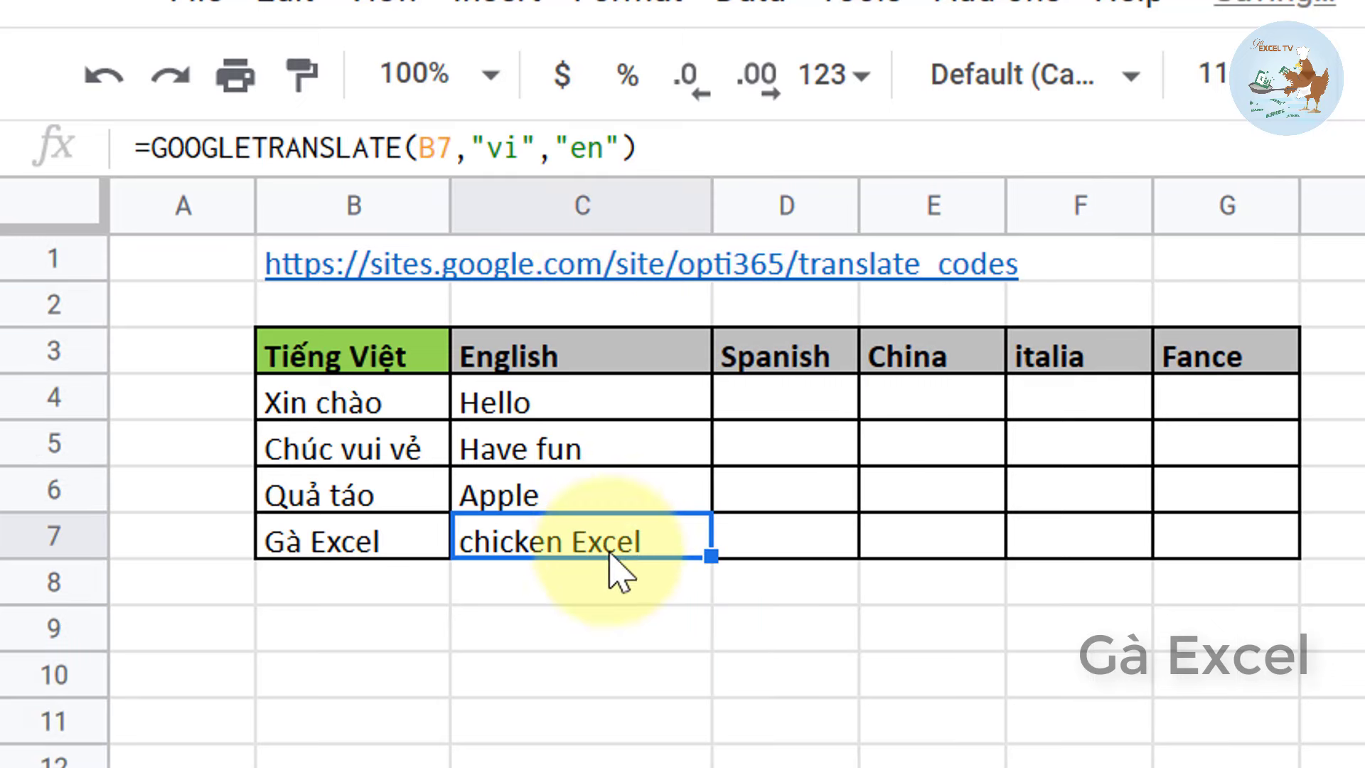
left_click(740, 384)
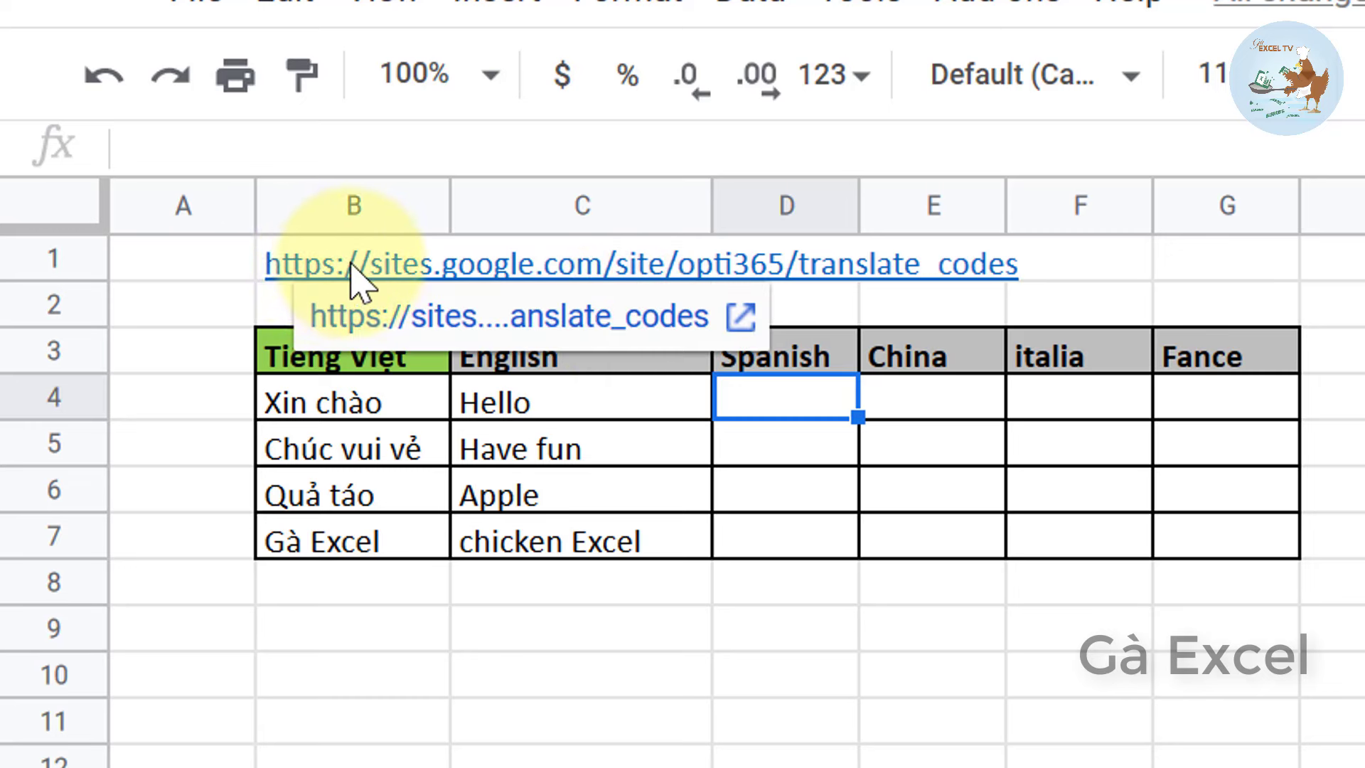
mouse_move(587, 264)
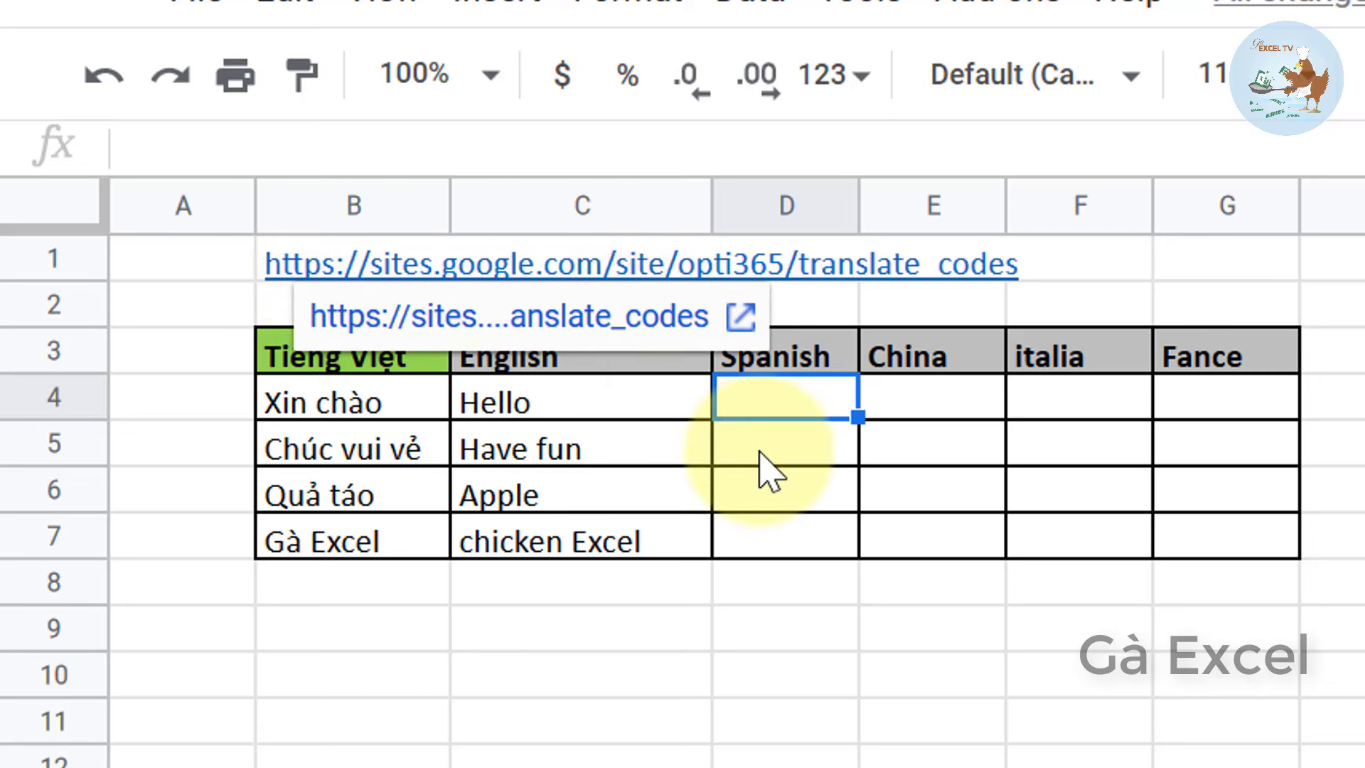
left_click(782, 445)
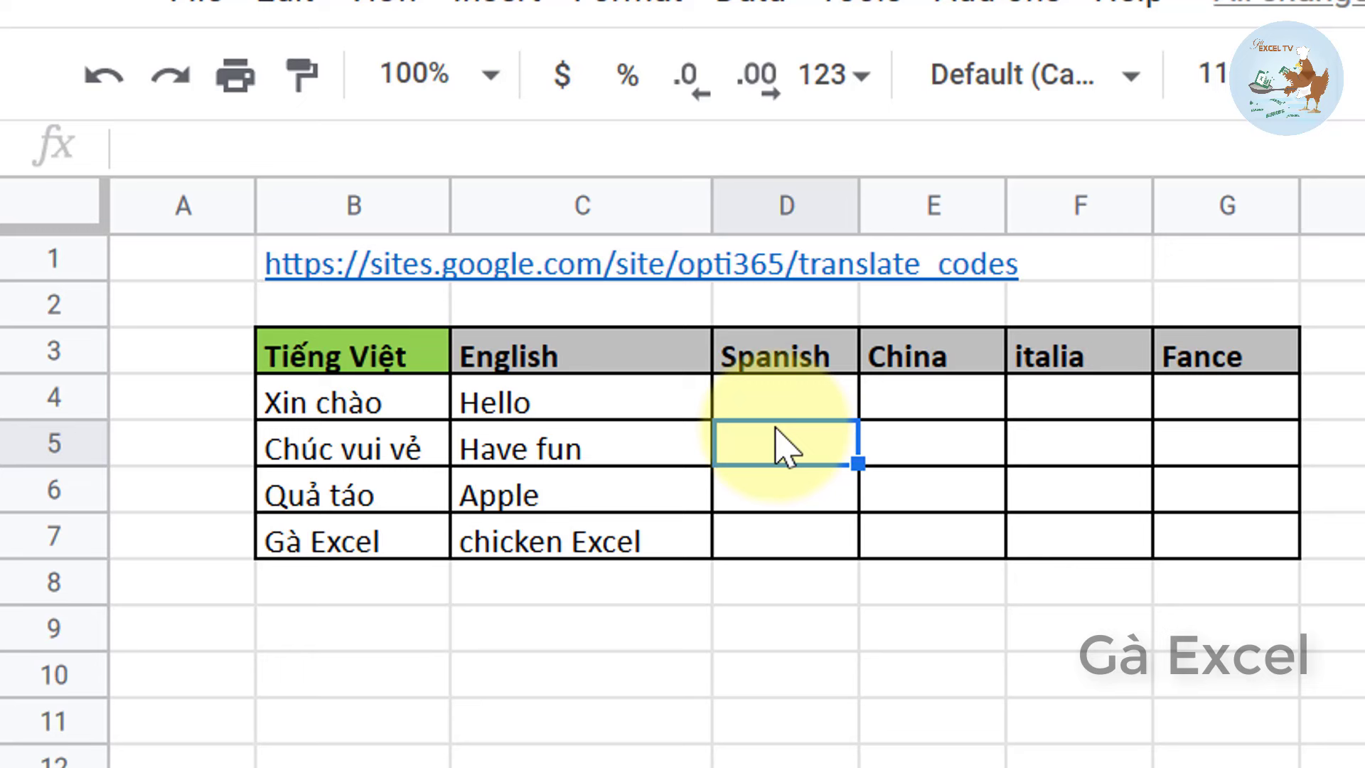
left_click(825, 412)
- Enter =GOOGLETRANSLATE(B4,"vi","es") in D4 to get the Spanish translation ¡Hola
type("=")
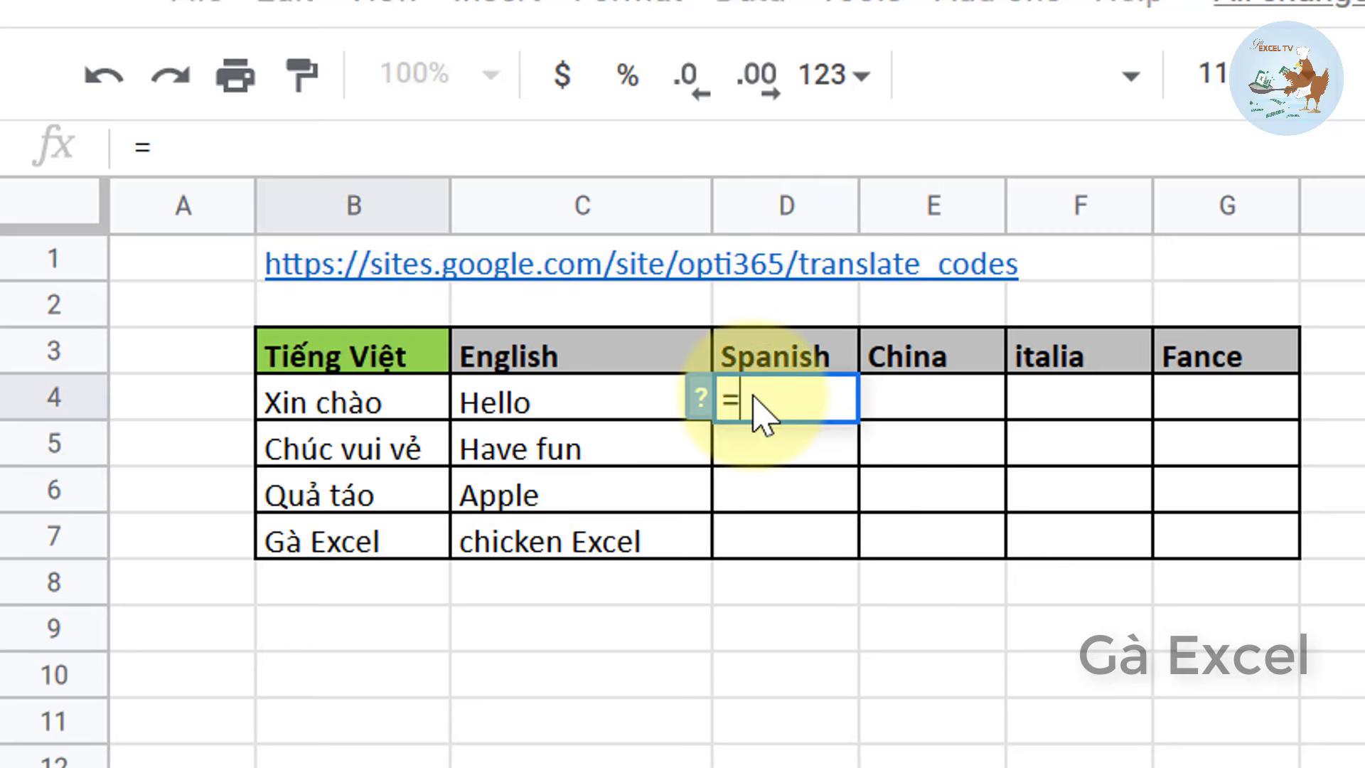
type("goo")
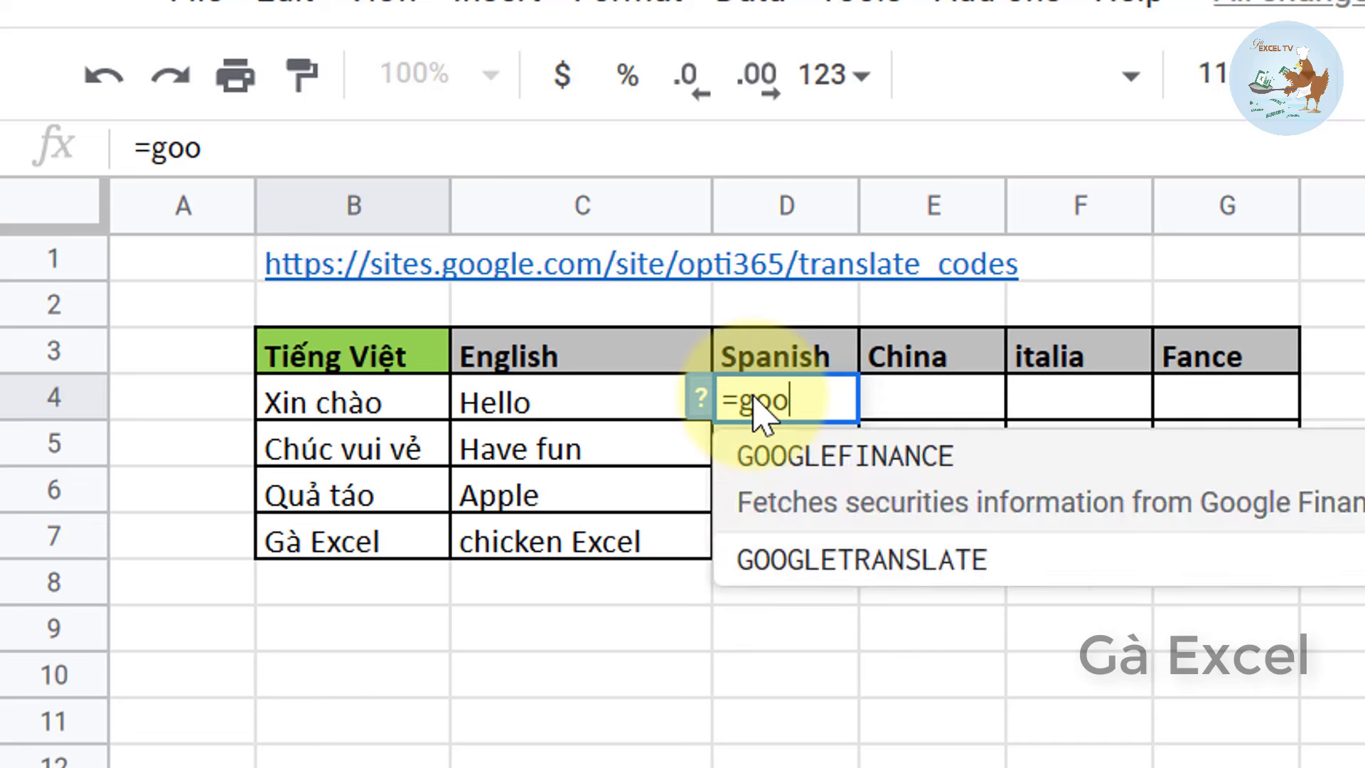
key("Down")
key("Tab")
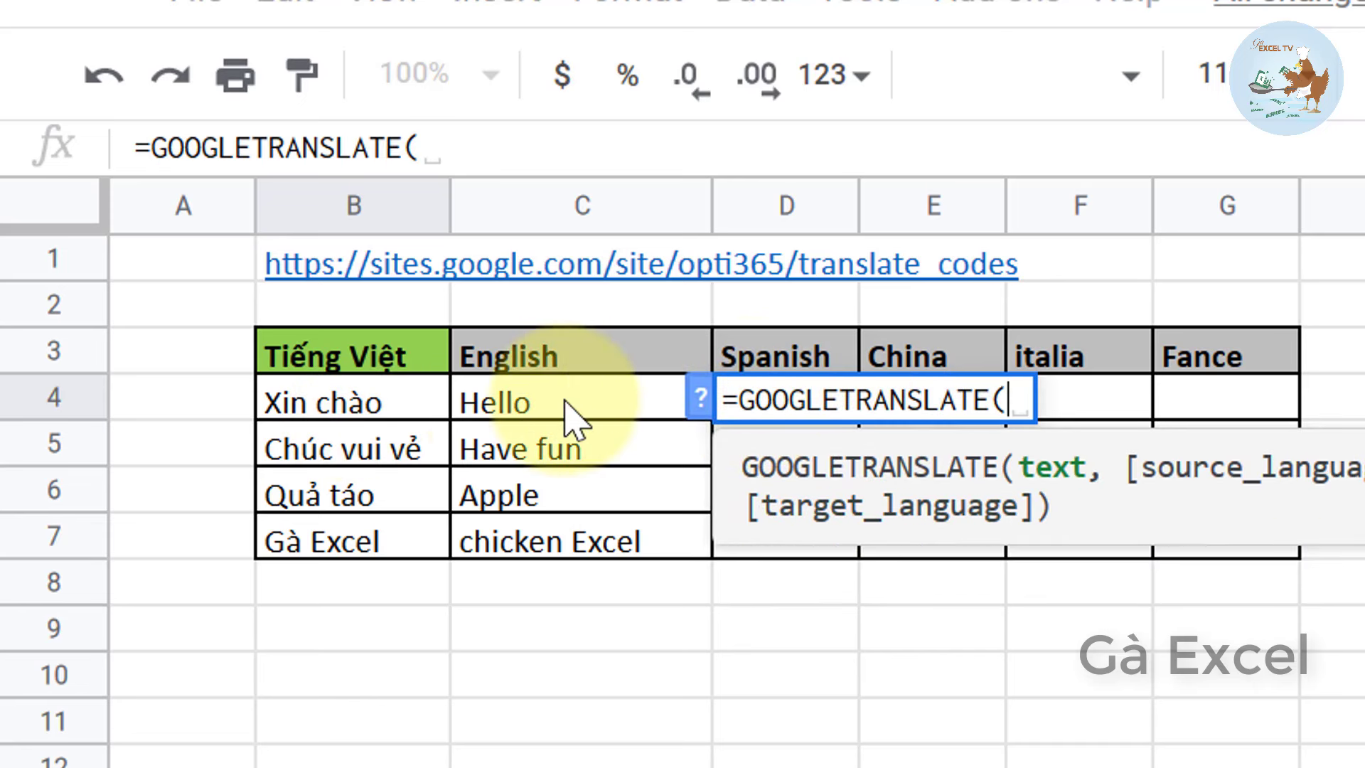
left_click(345, 406)
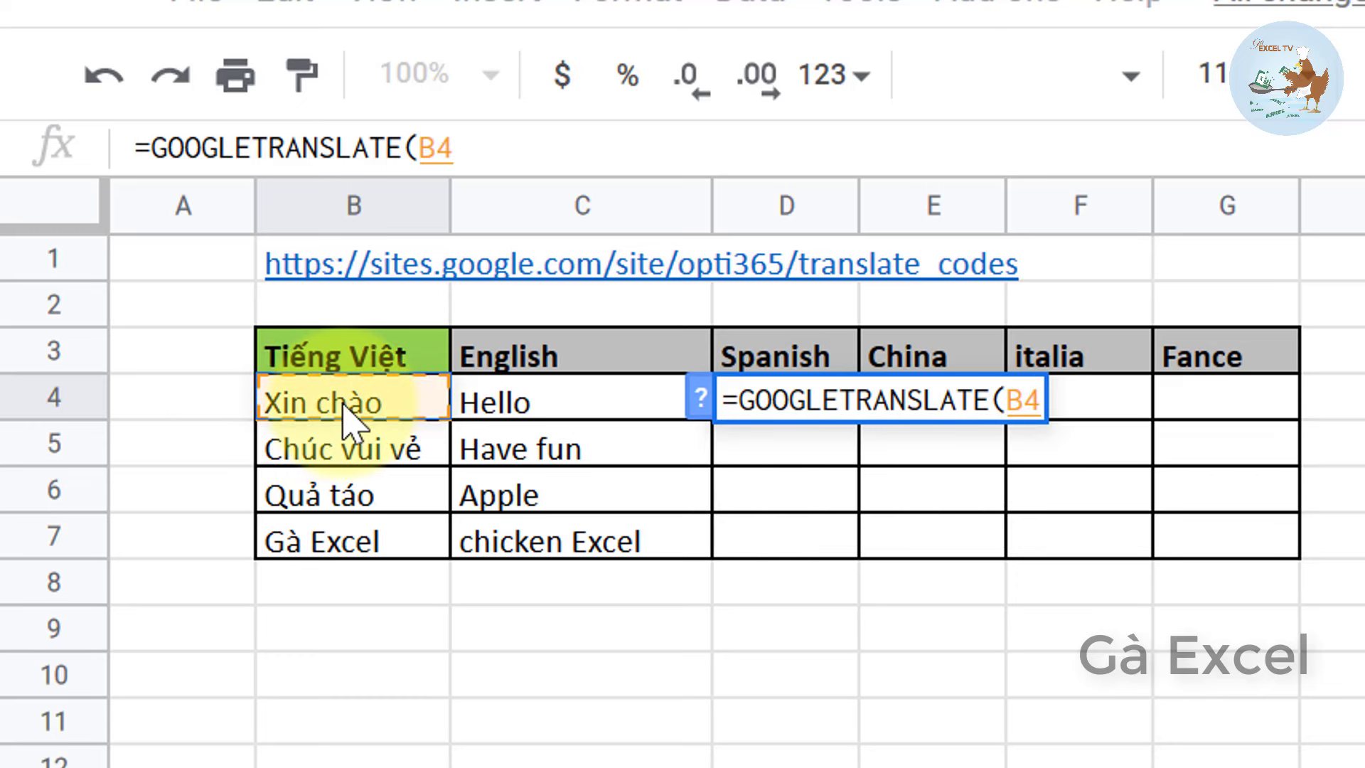
type(",")
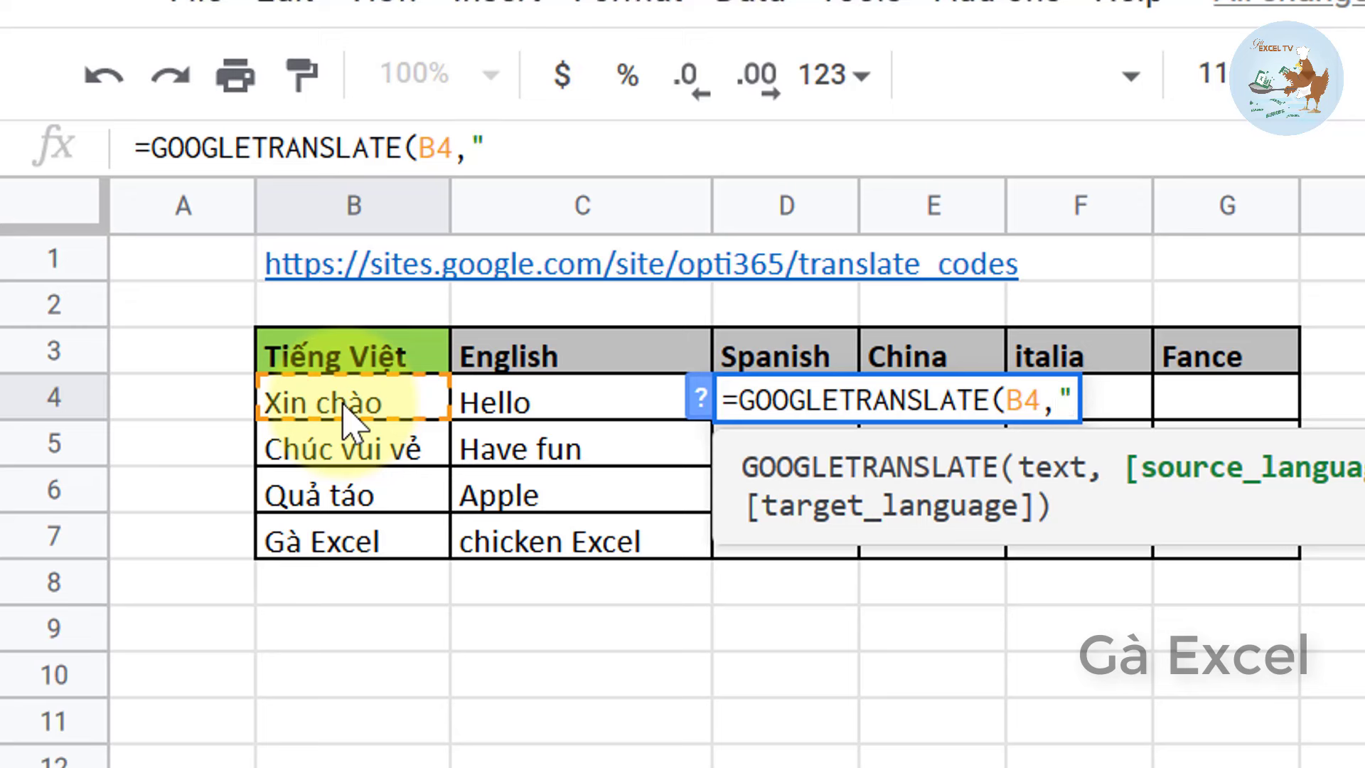
type("vi")
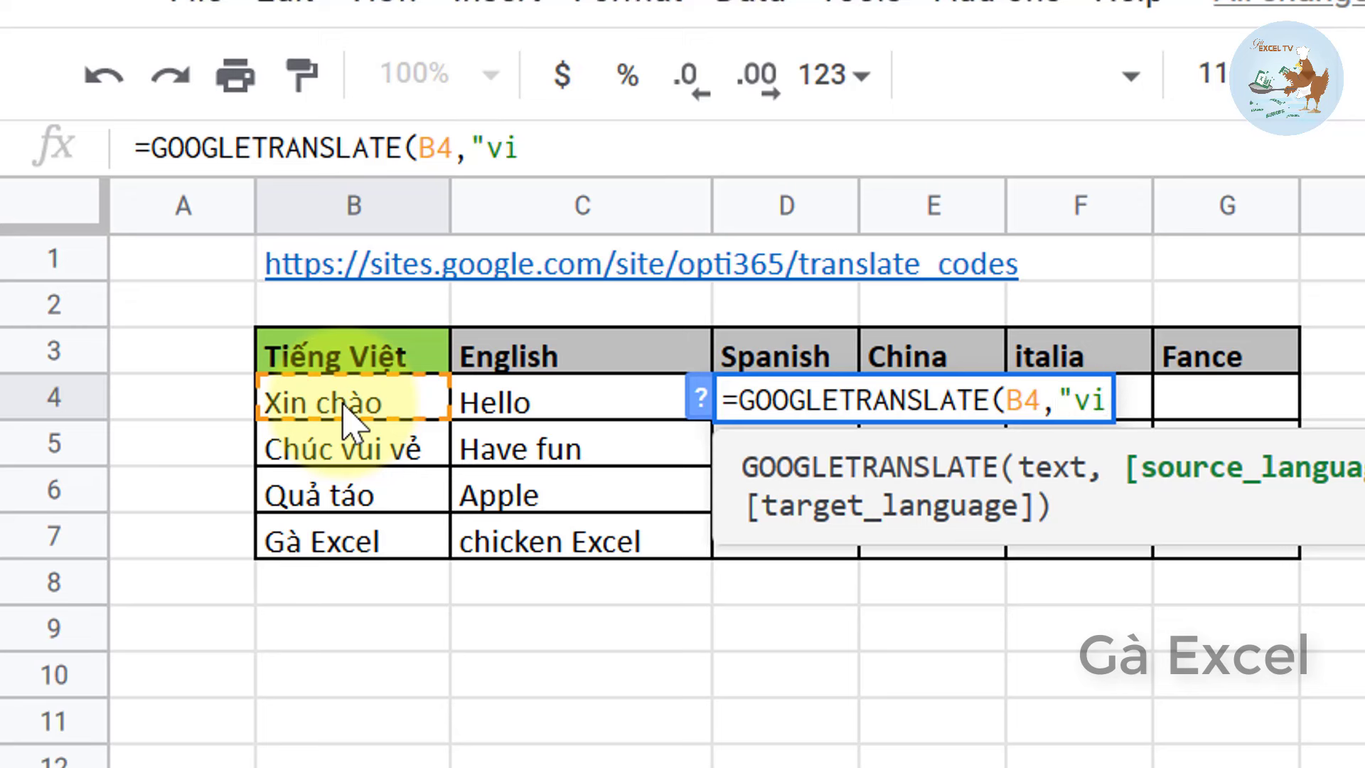
type("\", ")
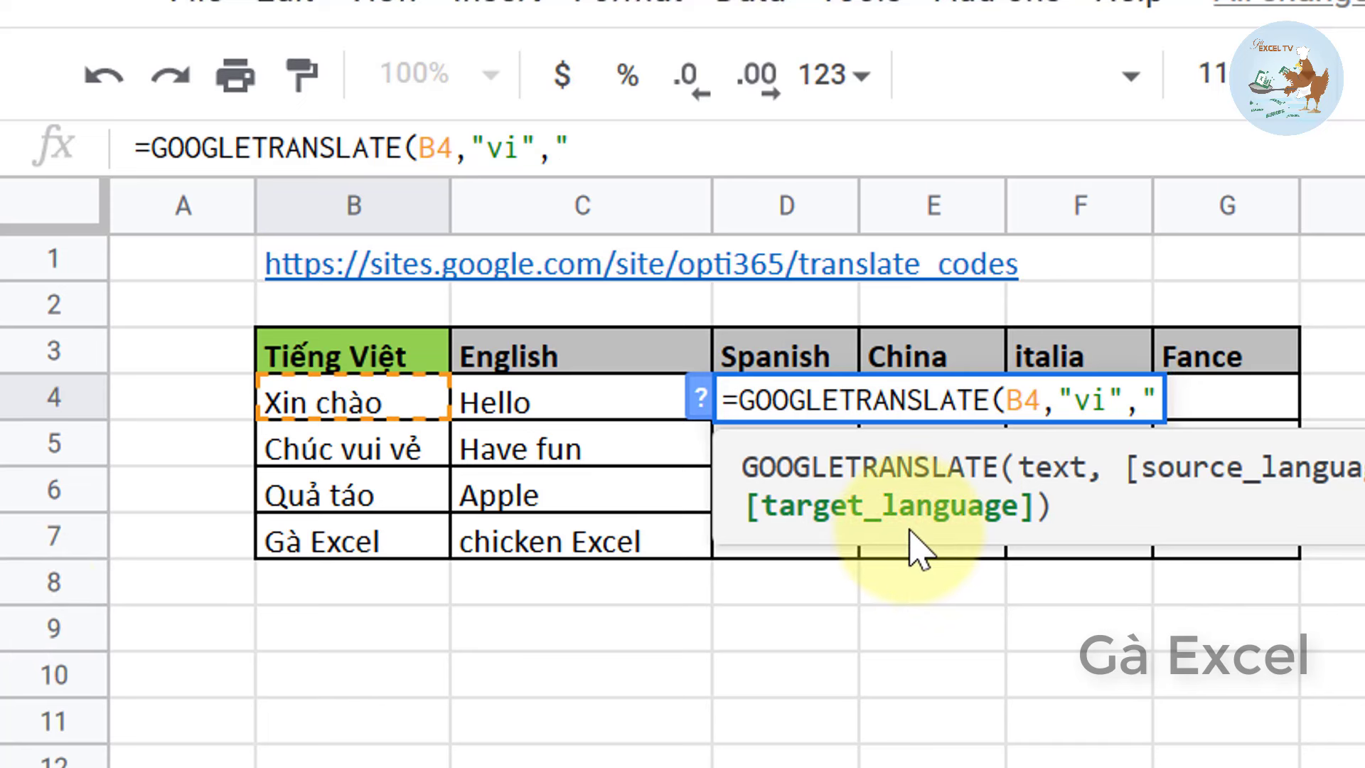
type("es")
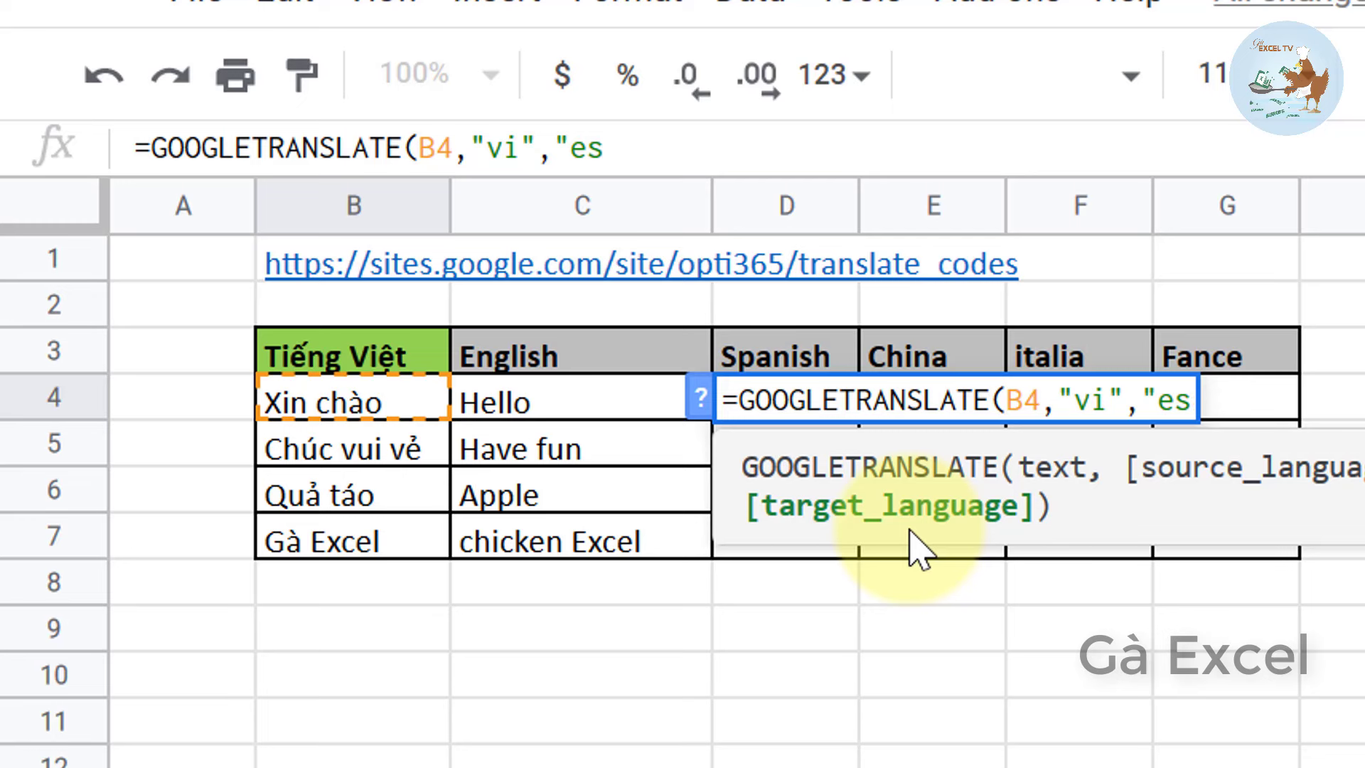
type("\")")
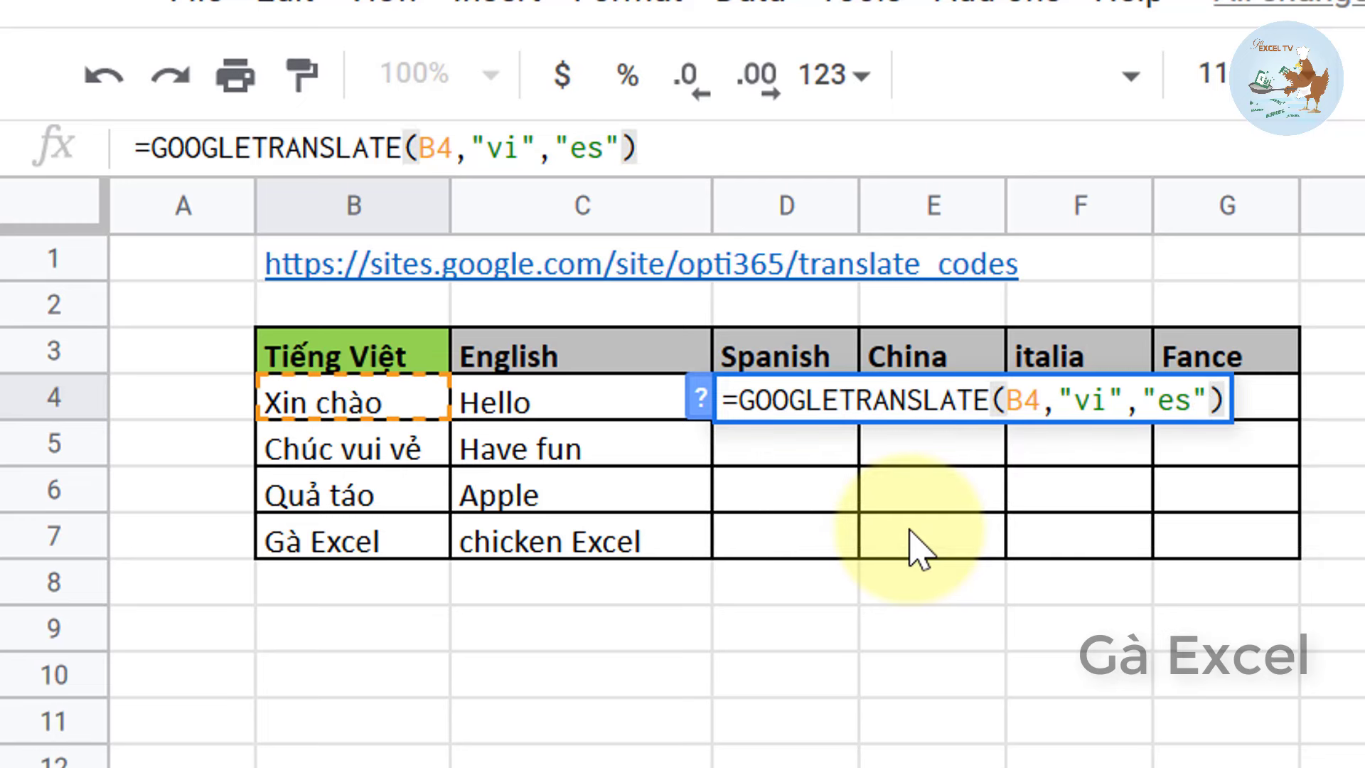
key("Return")
key("Up")
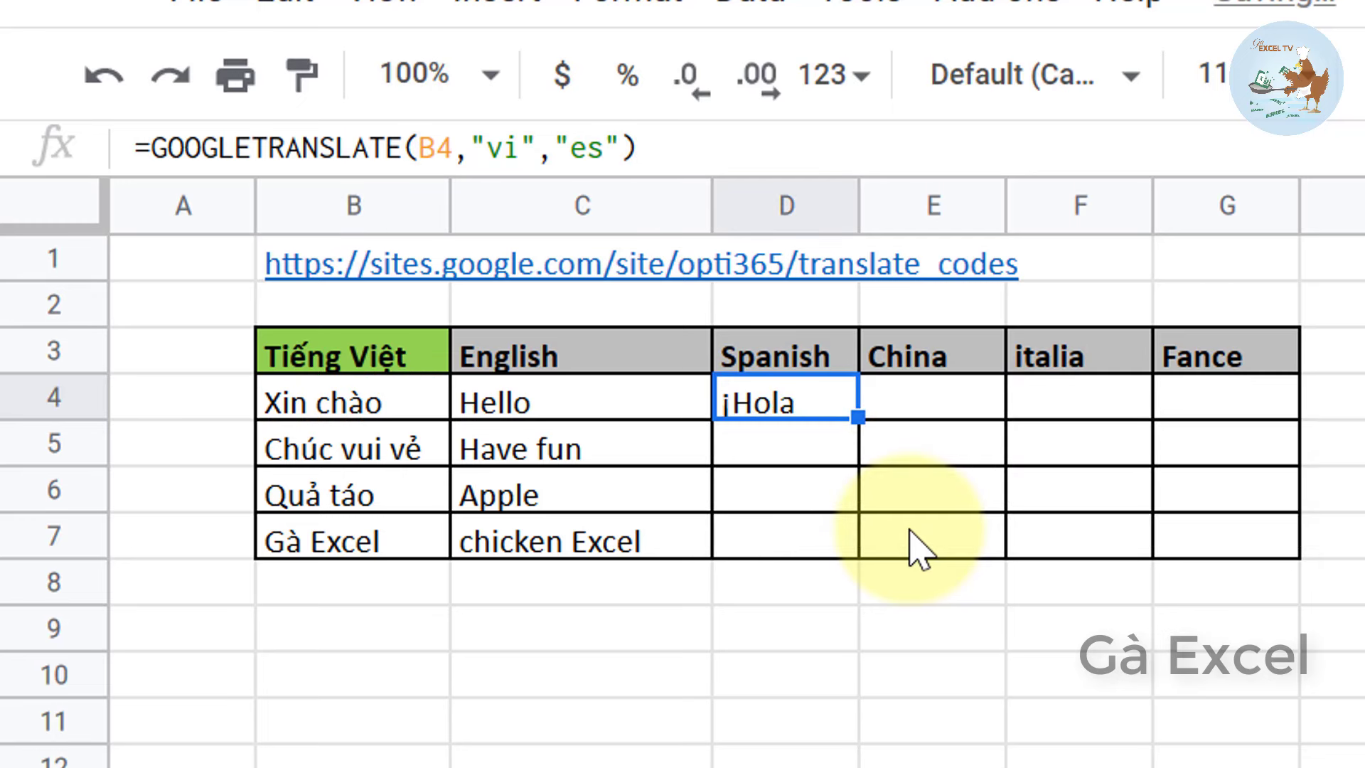
- Fill the Spanish formula down to D7, check the results, and select the language-codes link
left_click(817, 463)
left_click(810, 405)
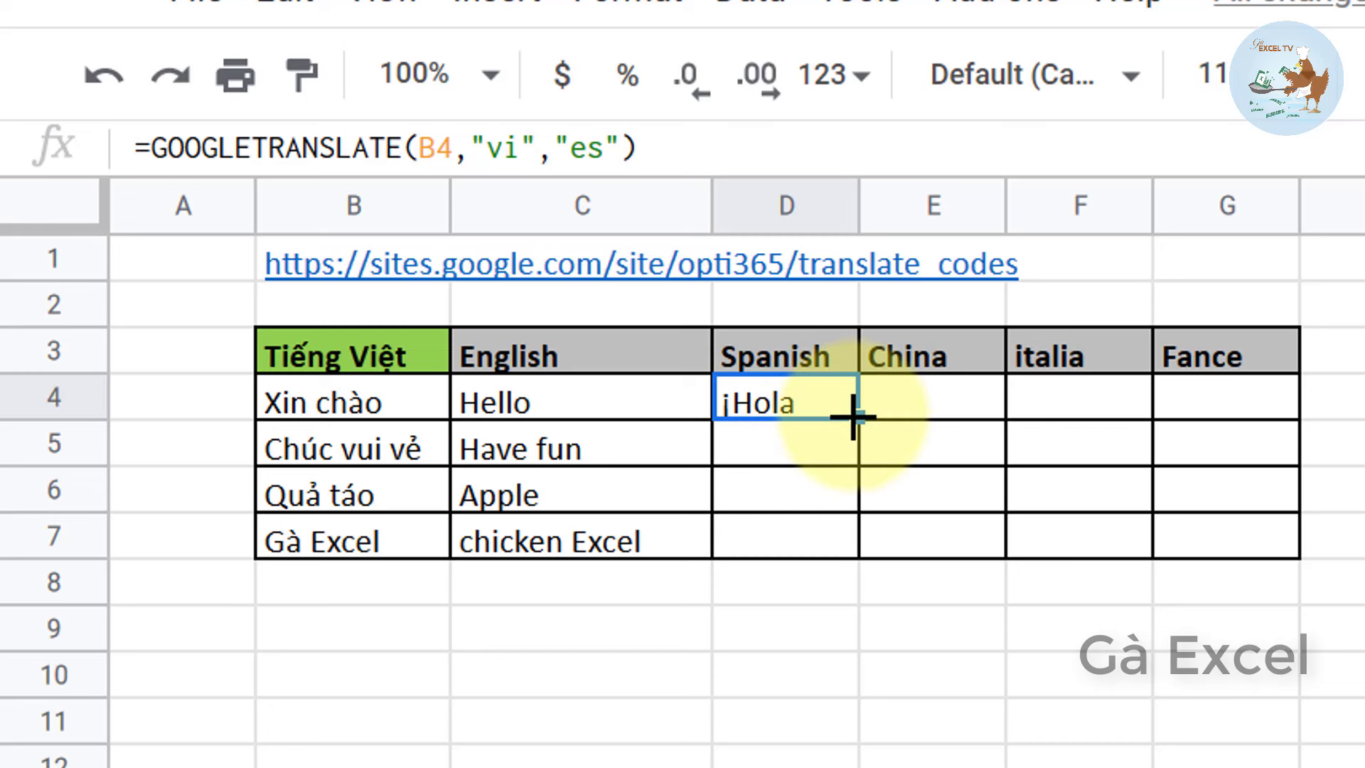
double_click(858, 418)
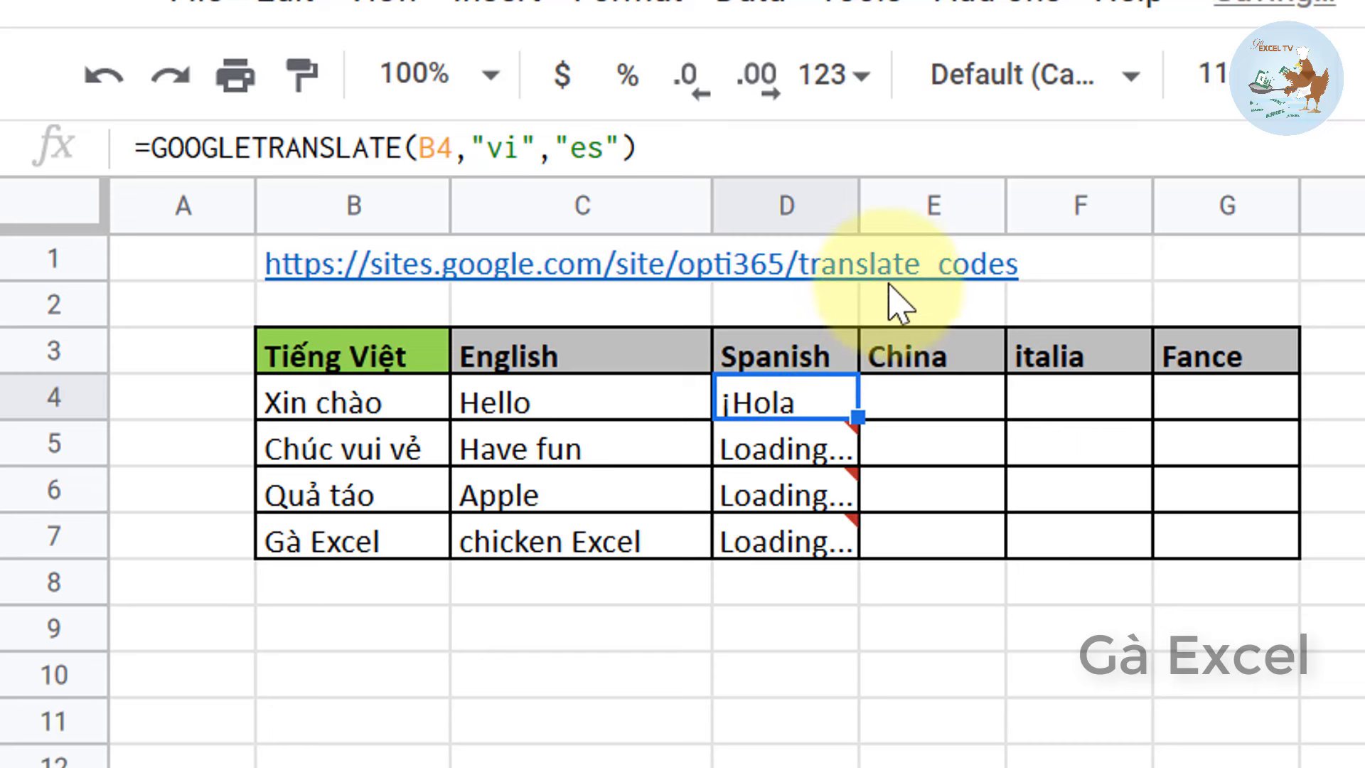
double_click(853, 201)
left_click(803, 491)
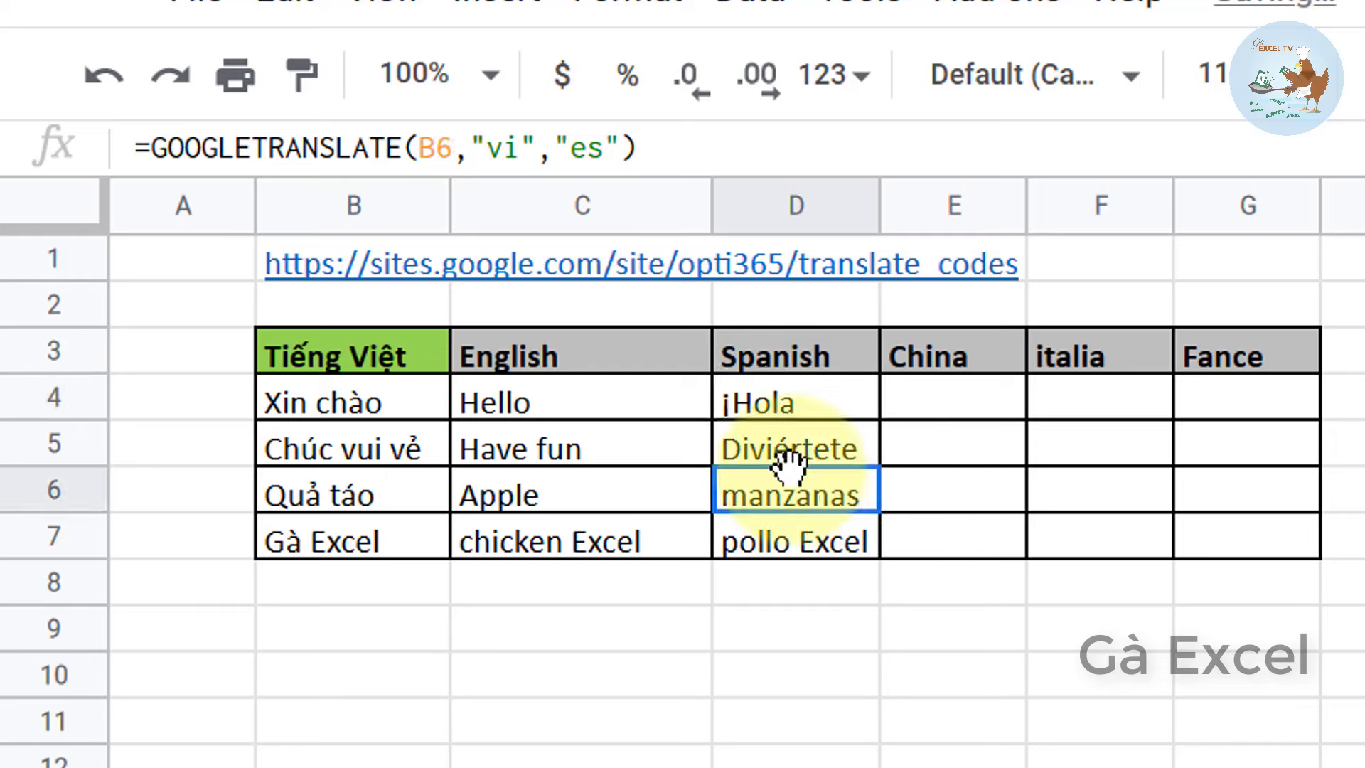
key("Up")
key("Up")
left_click(825, 455)
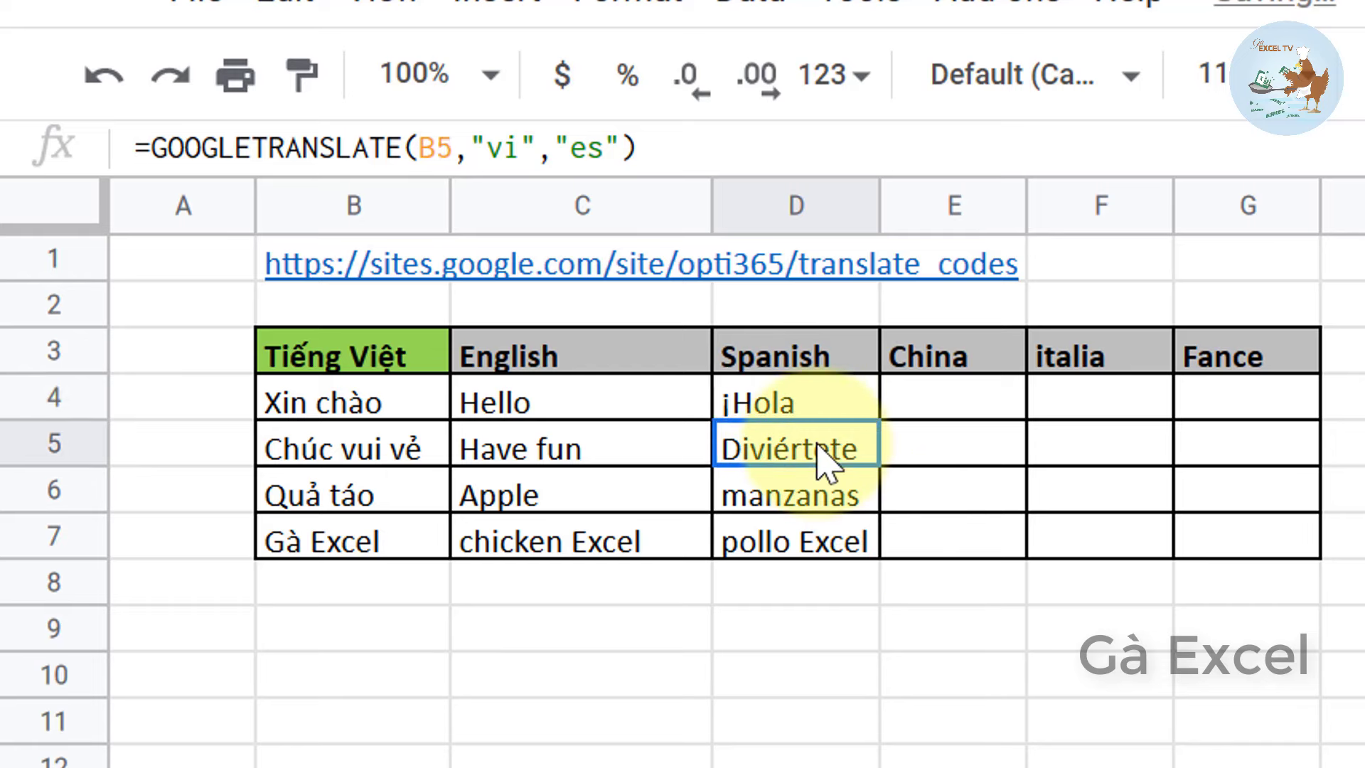
left_click(671, 263)
left_click(441, 273)
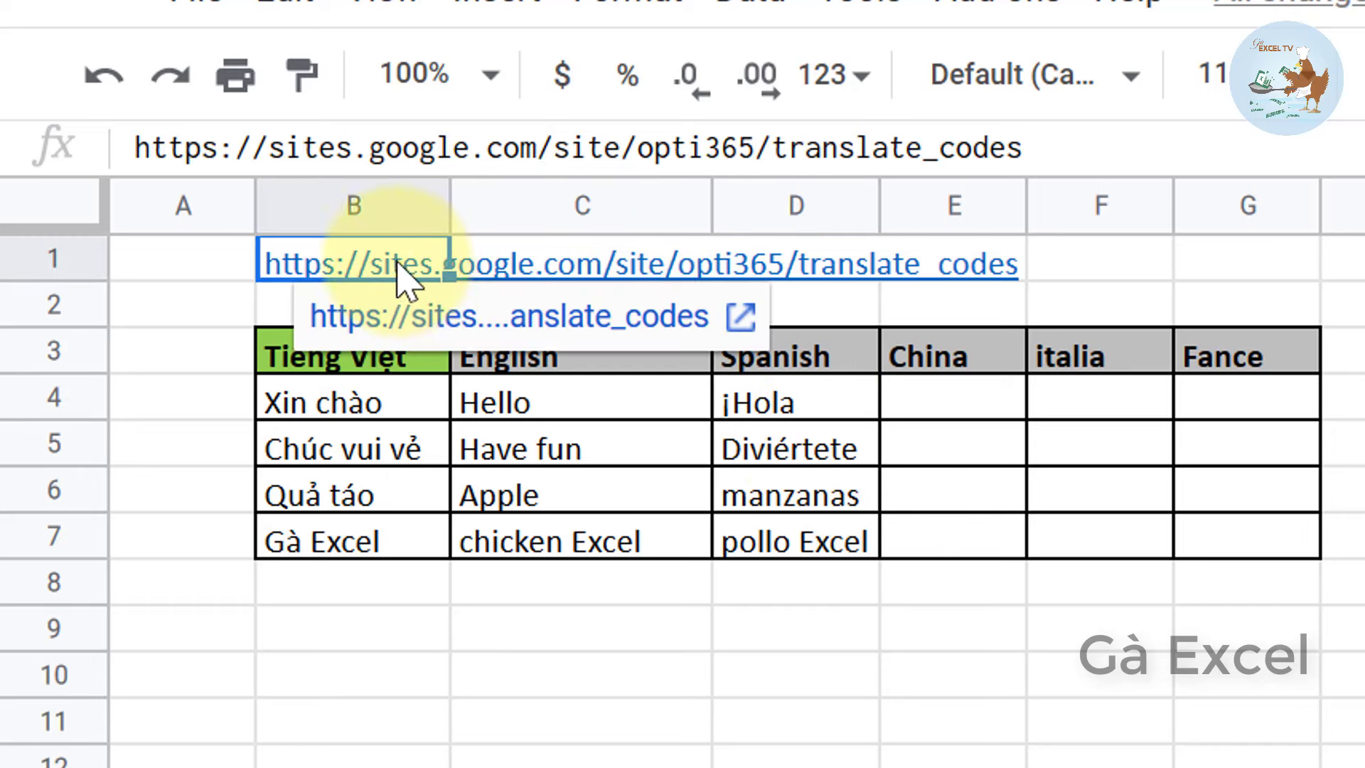
- Open the Google Translate language-code list in Firefox and copy Azerbaijani's code az
left_click(740, 315)
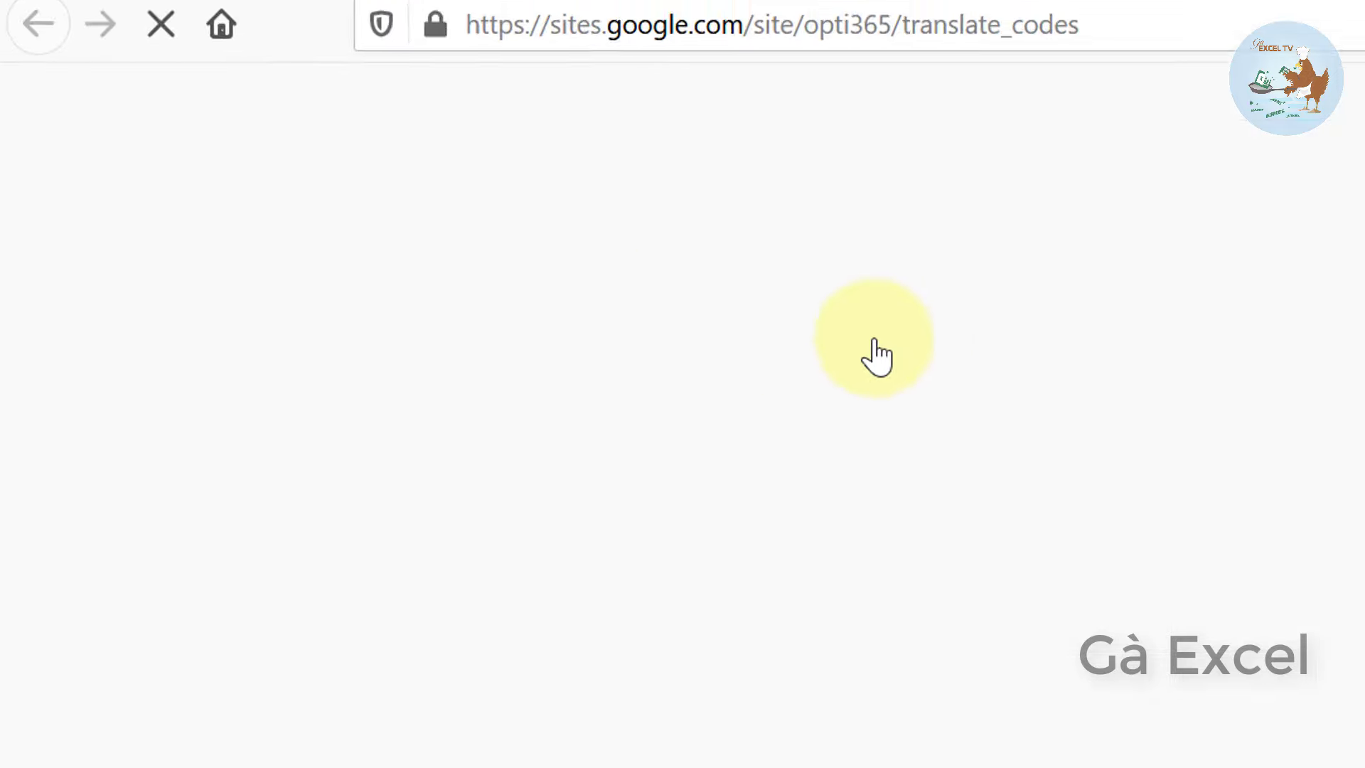
scroll(688, 752, "down", 7)
scroll(690, 753, "down", 3)
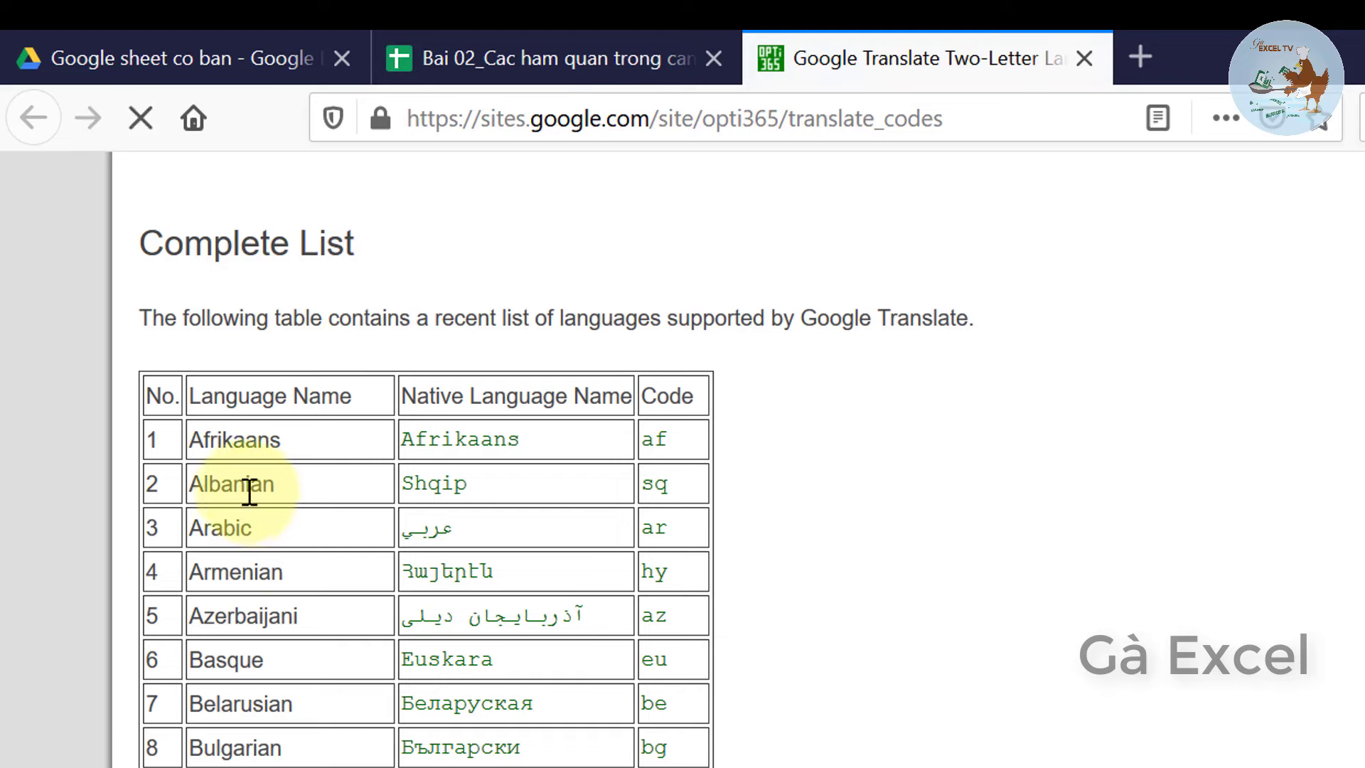
double_click(249, 490)
double_click(199, 526)
scroll(668, 566, "down", 2)
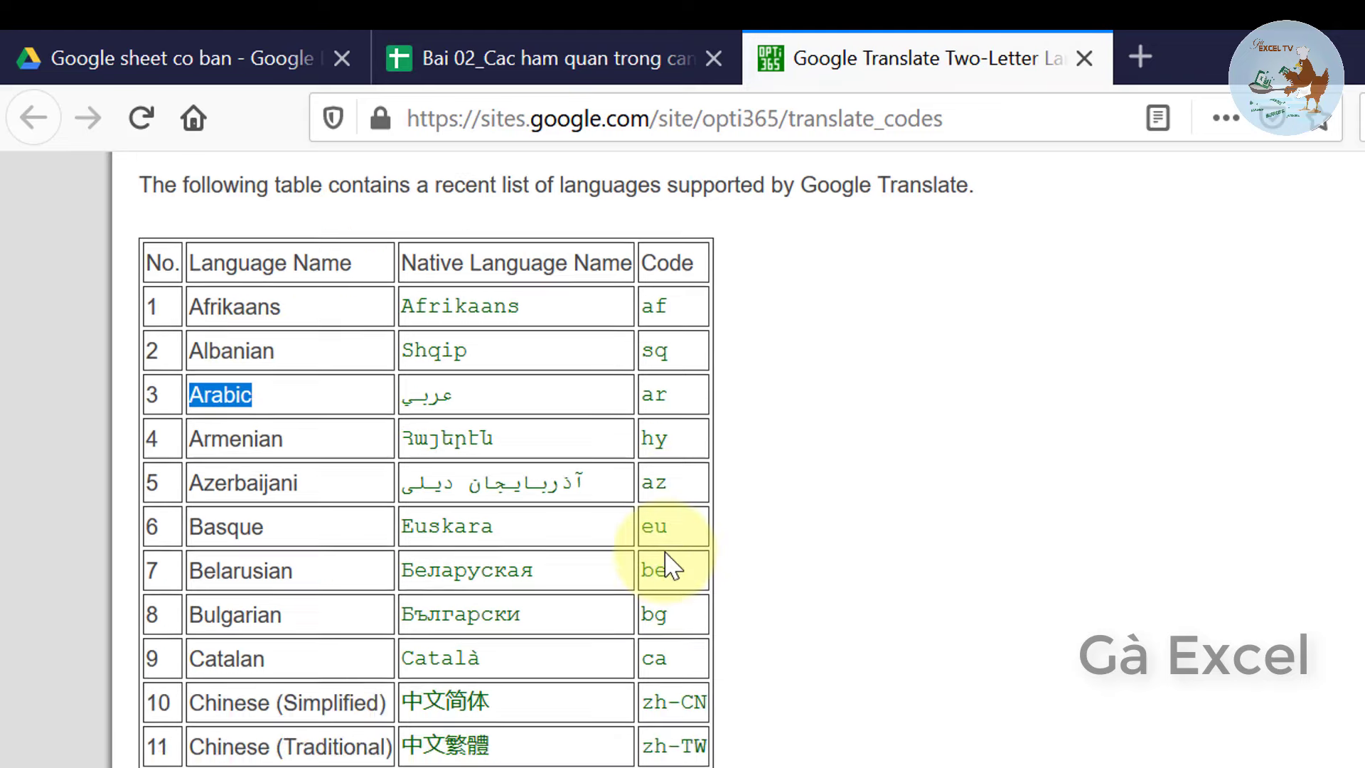
scroll(668, 566, "down", 3)
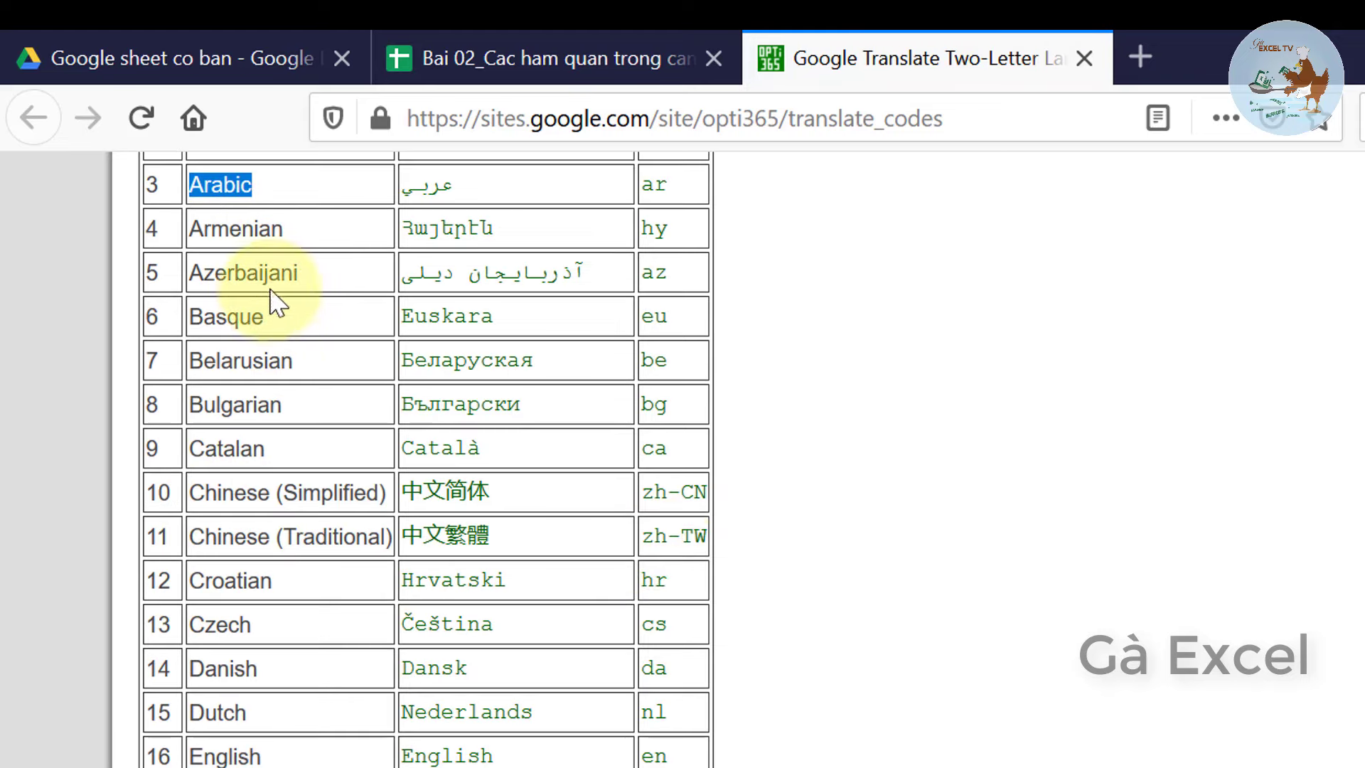
double_click(268, 274)
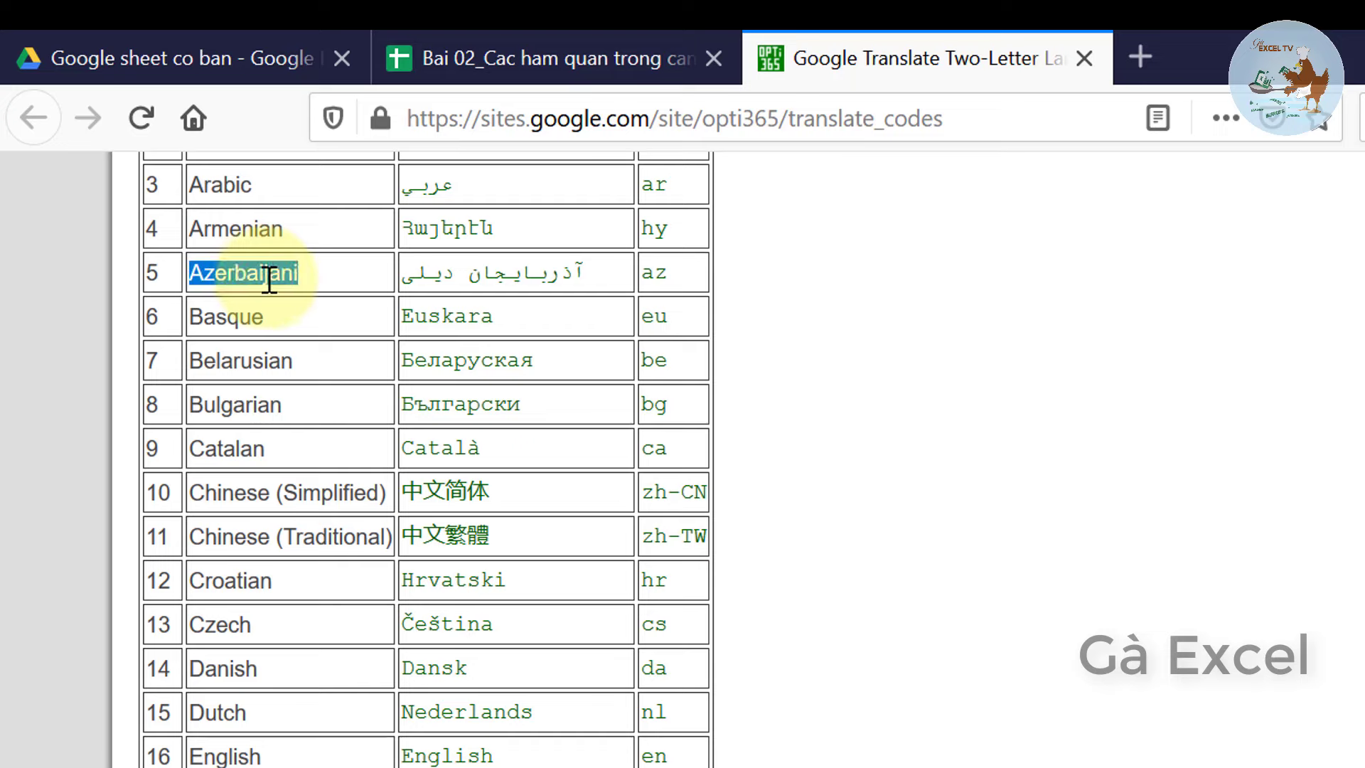
double_click(653, 273)
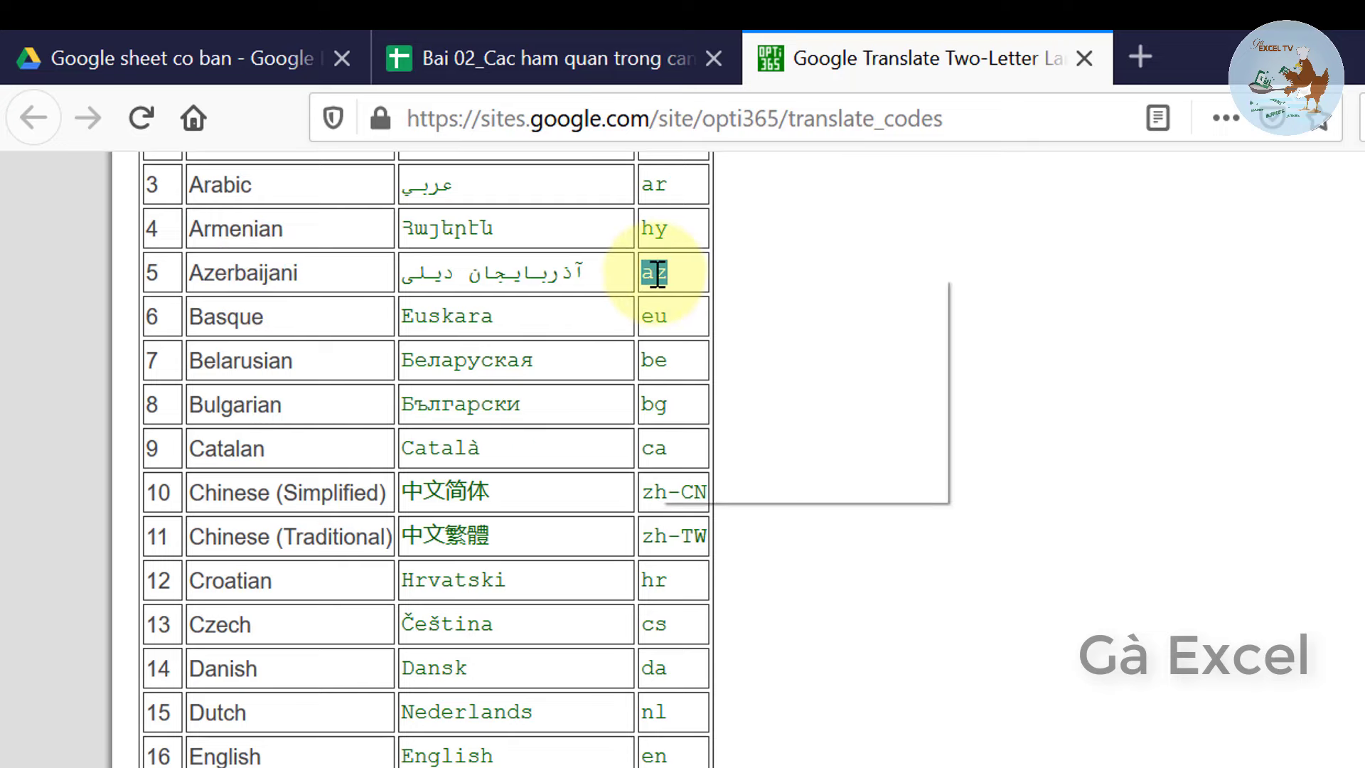
right_click(693, 276)
left_click(730, 295)
left_click(635, 74)
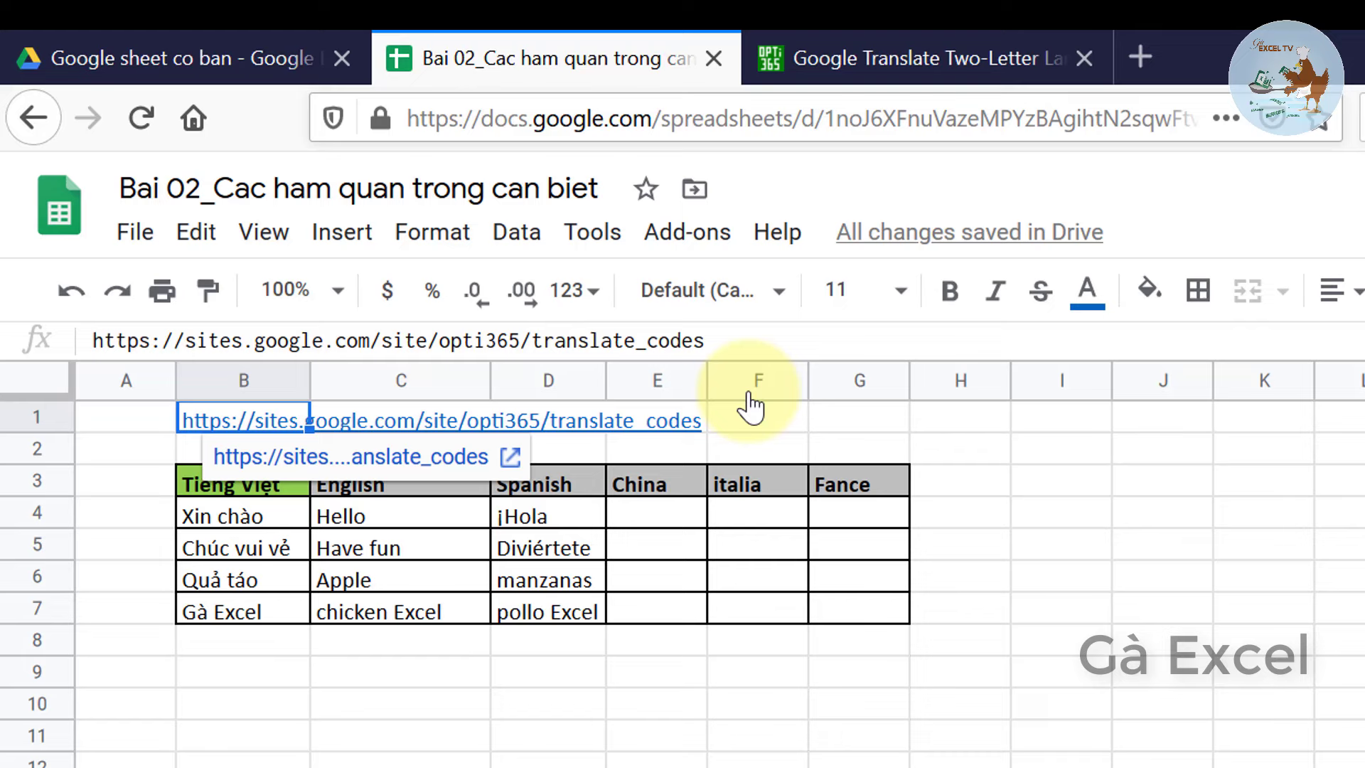
double_click(594, 517)
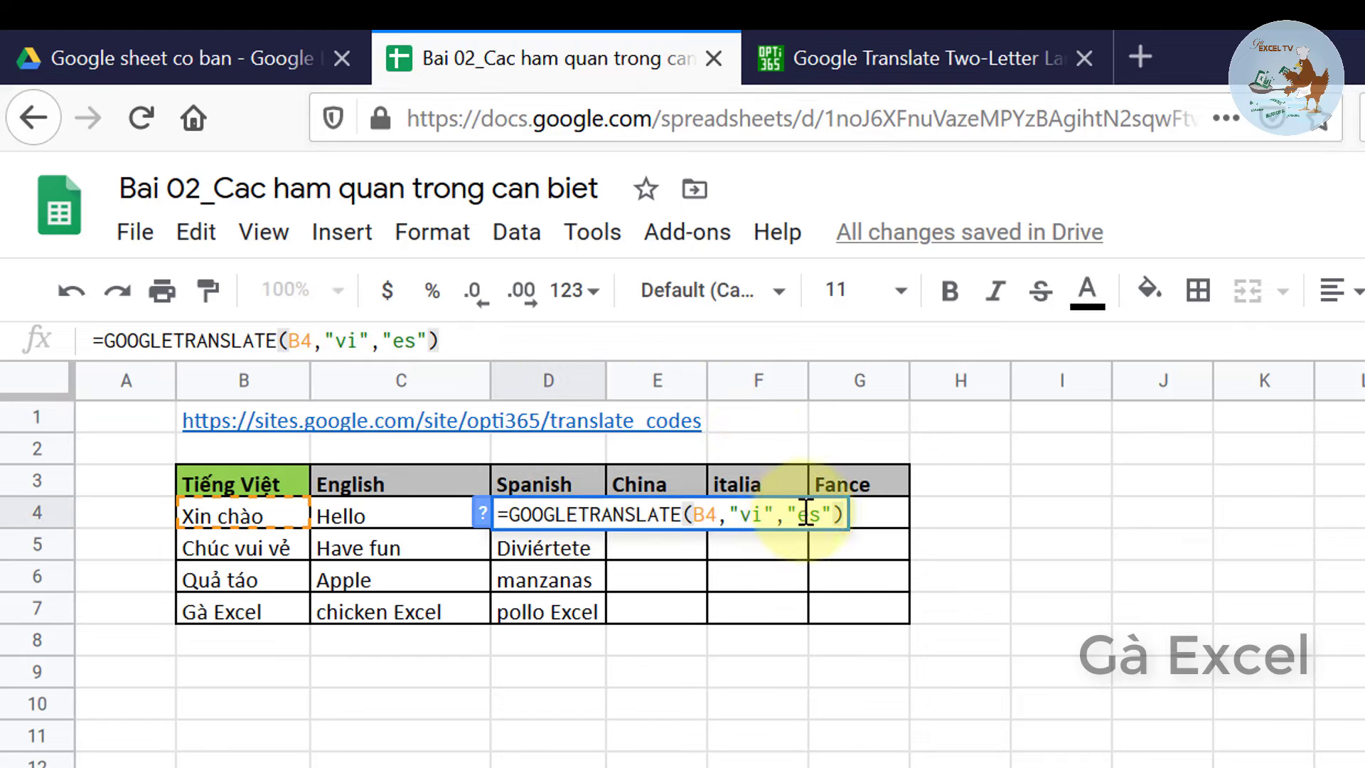
type("az")
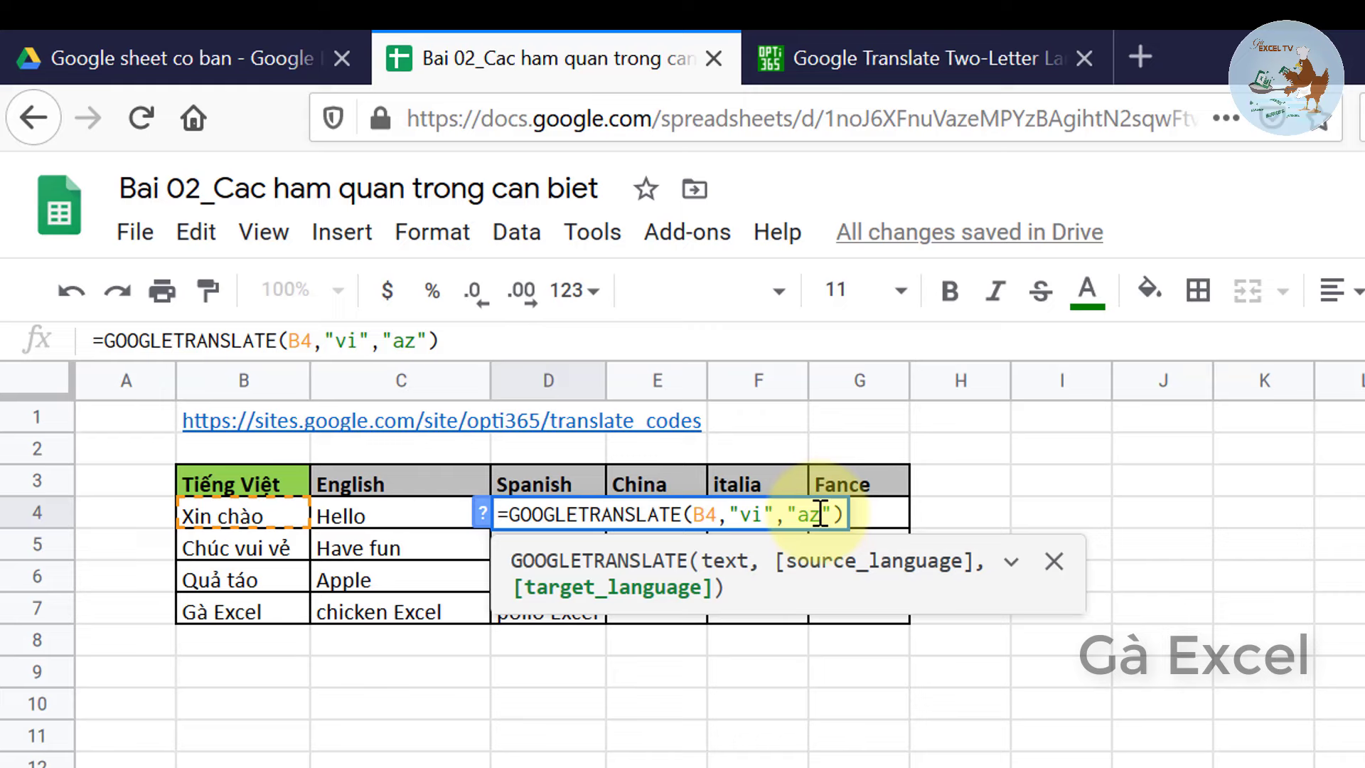
key("Return")
key("Up")
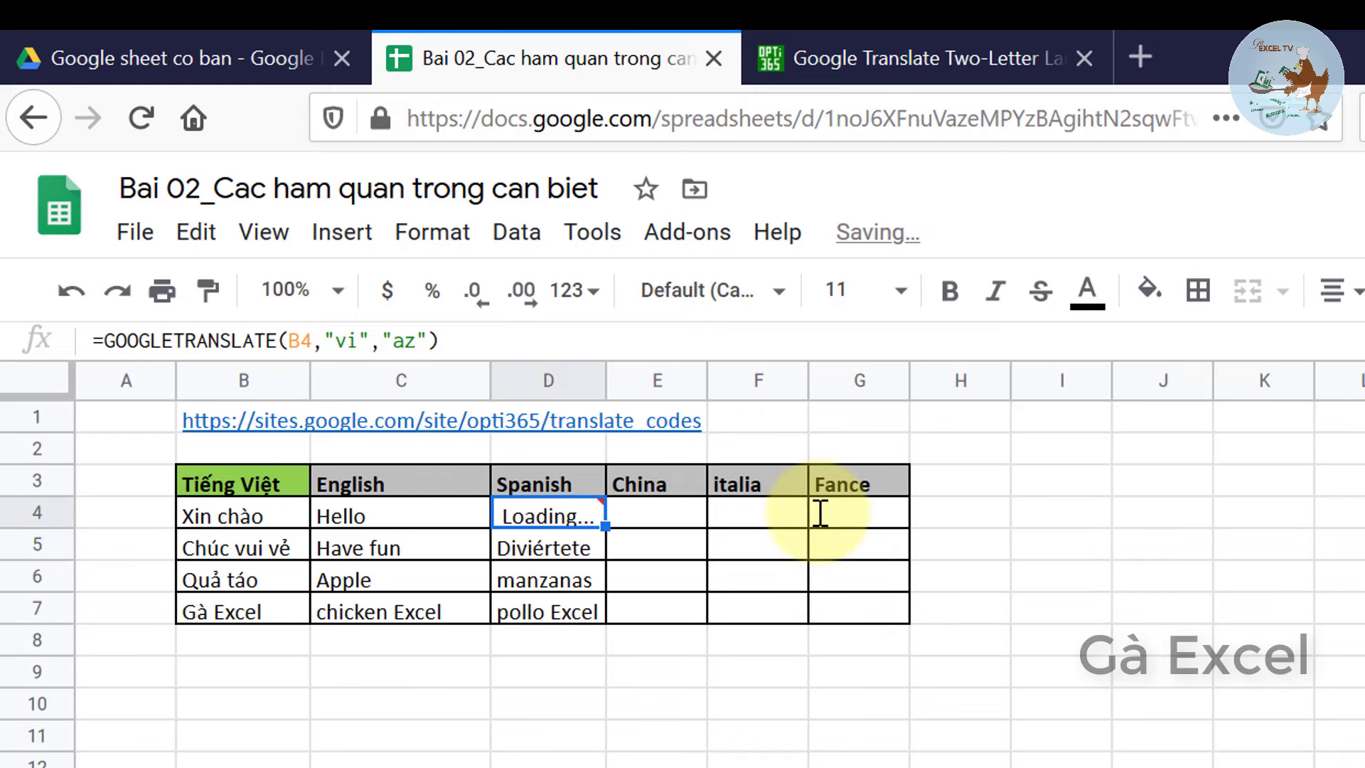
left_click_drag(604, 526, 601, 618)
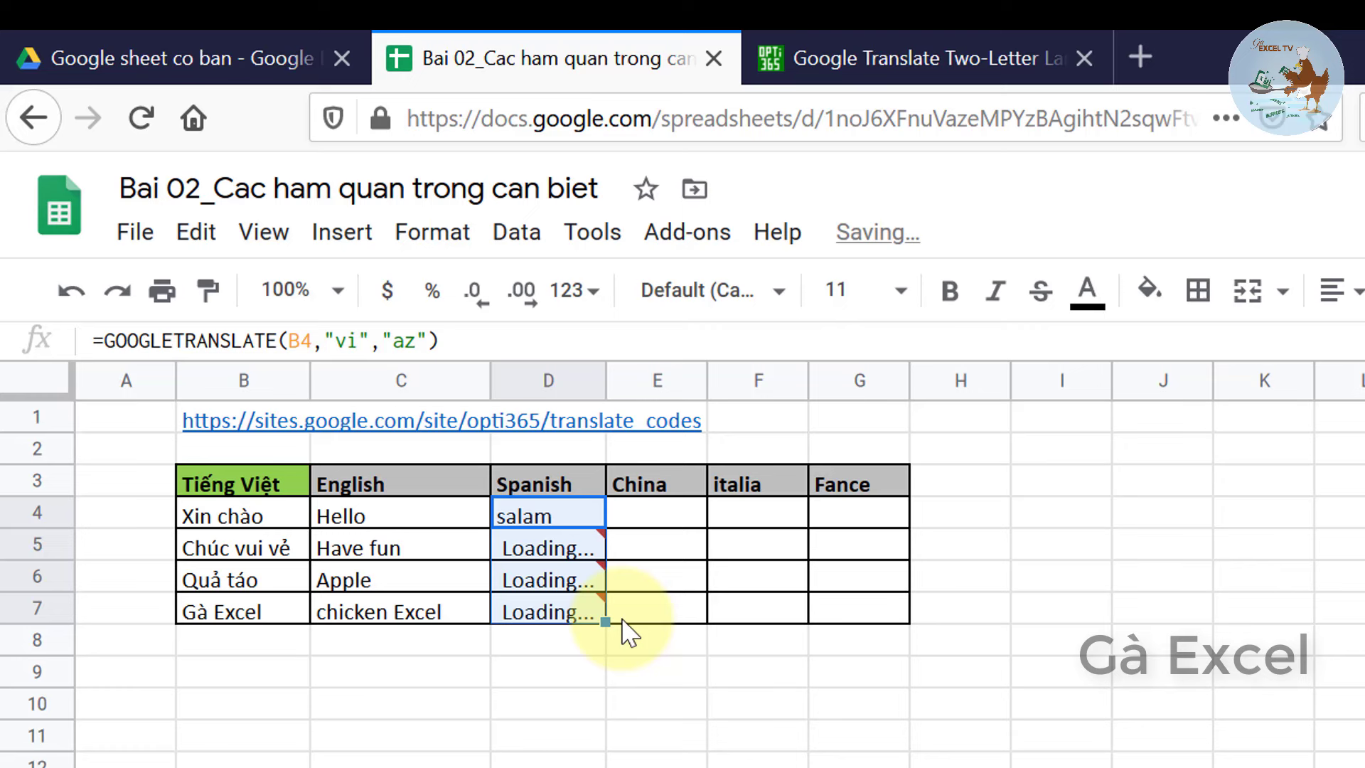
left_click(540, 555)
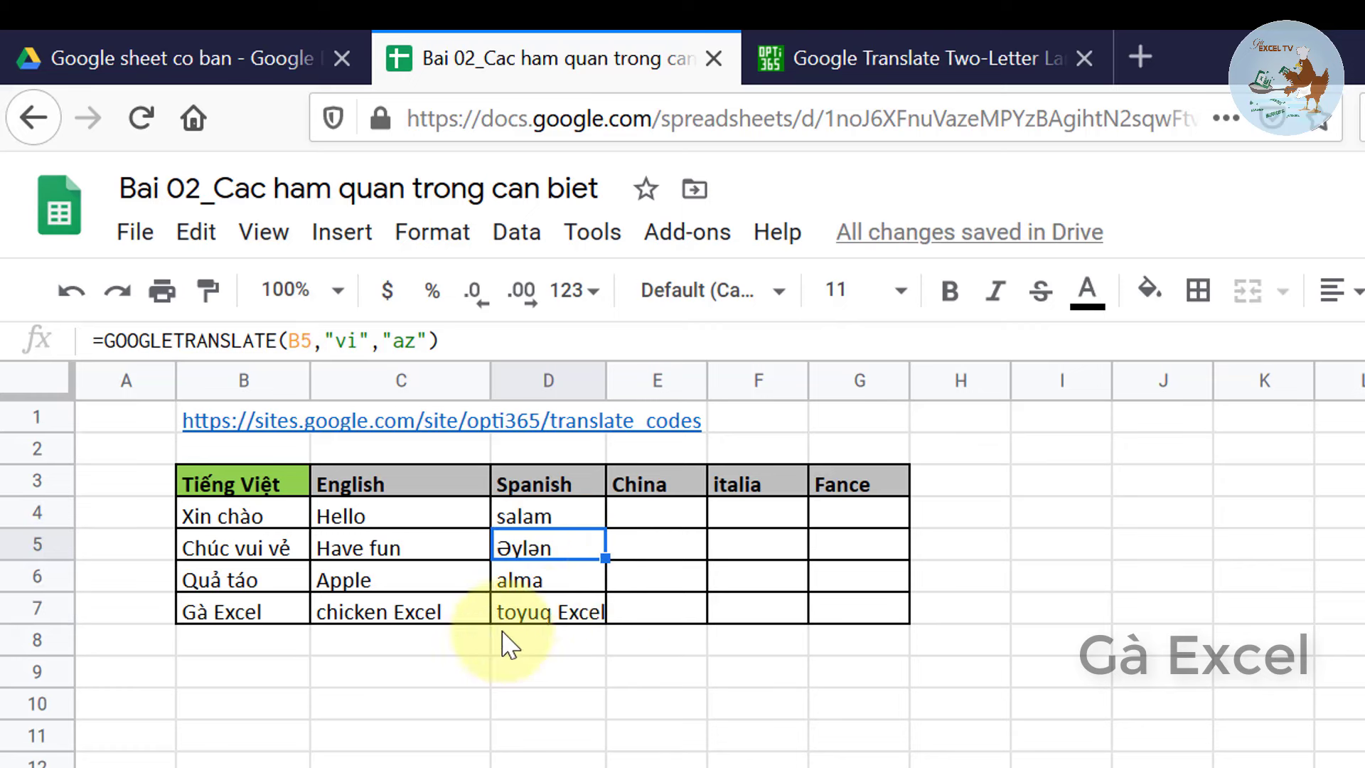
left_click(529, 611)
left_click(671, 526)
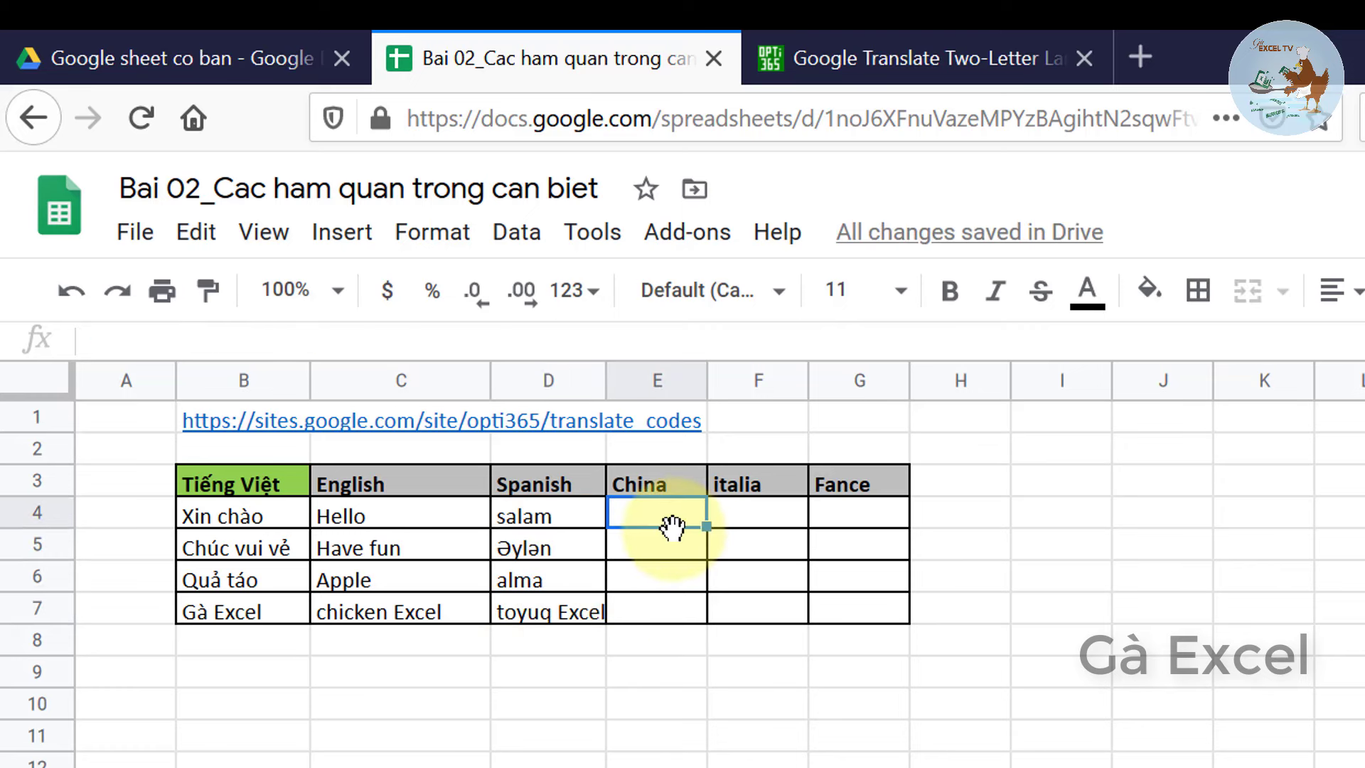
left_click(84, 305)
left_click(84, 305)
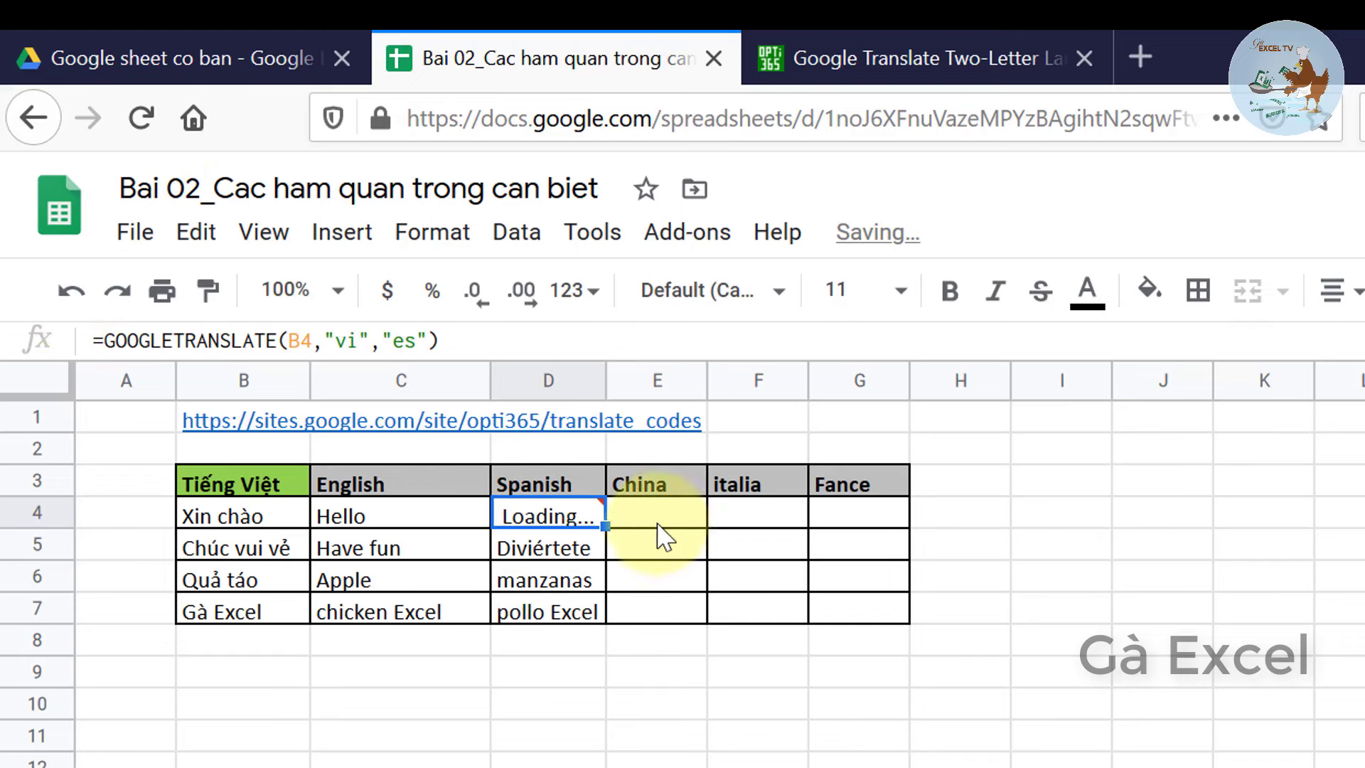
- Begin =GOOGLETRANSLATE(C4,"en"," in E4, translating the English Hello
left_click(663, 530)
type("=")
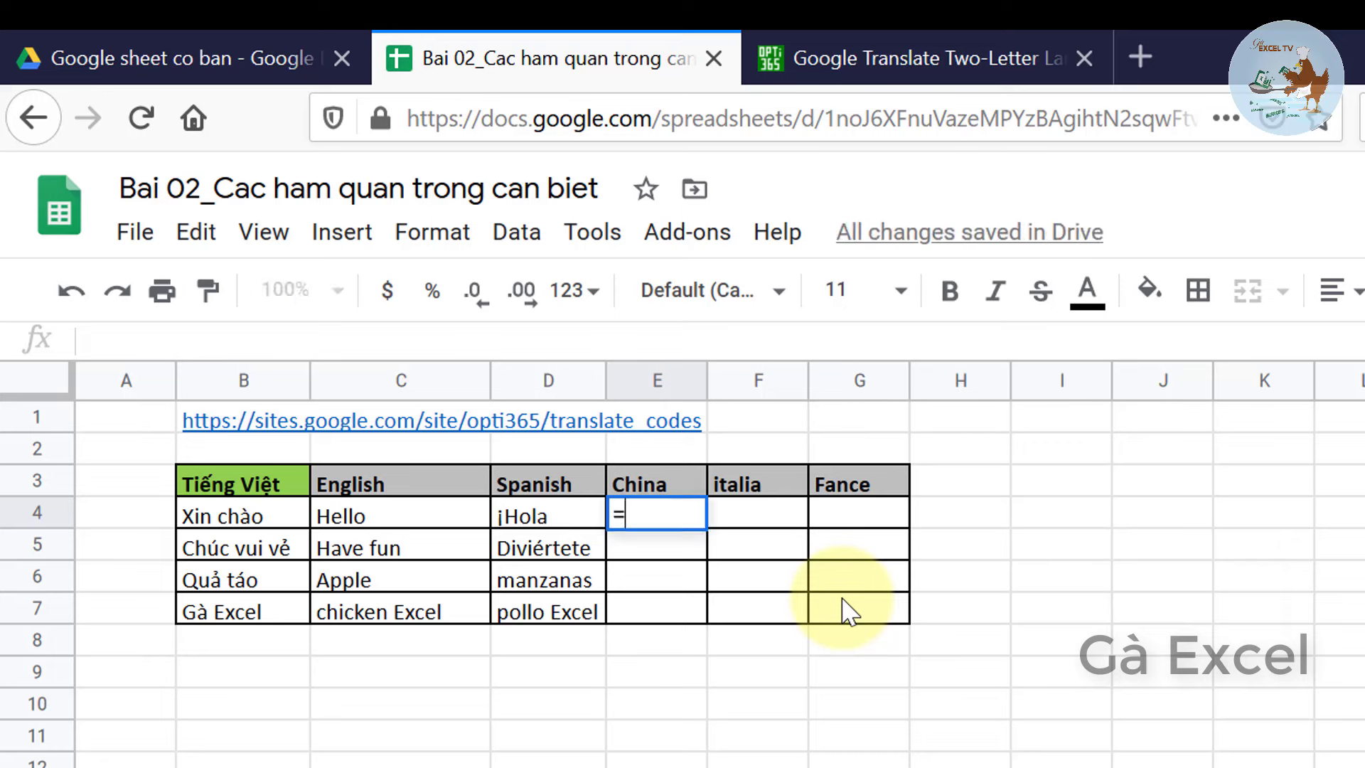
type("goo")
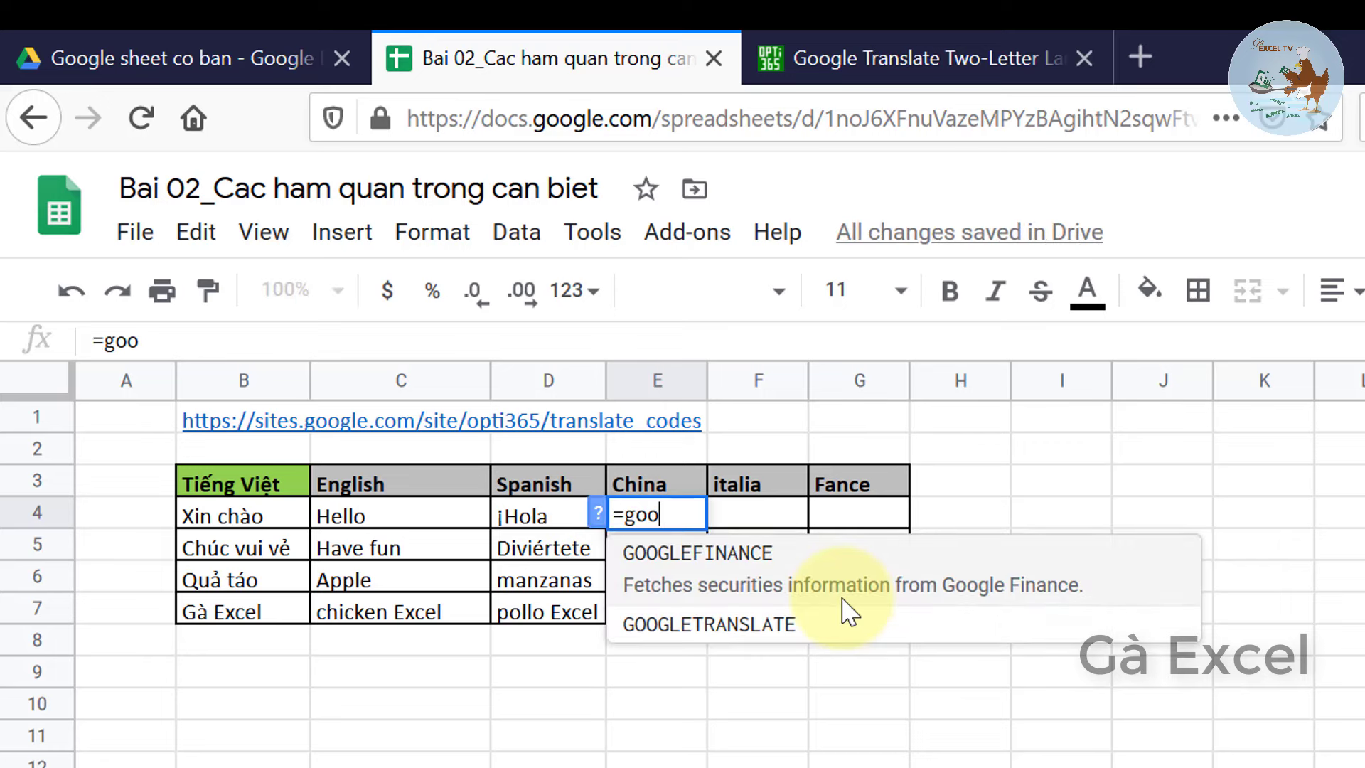
left_click(844, 609)
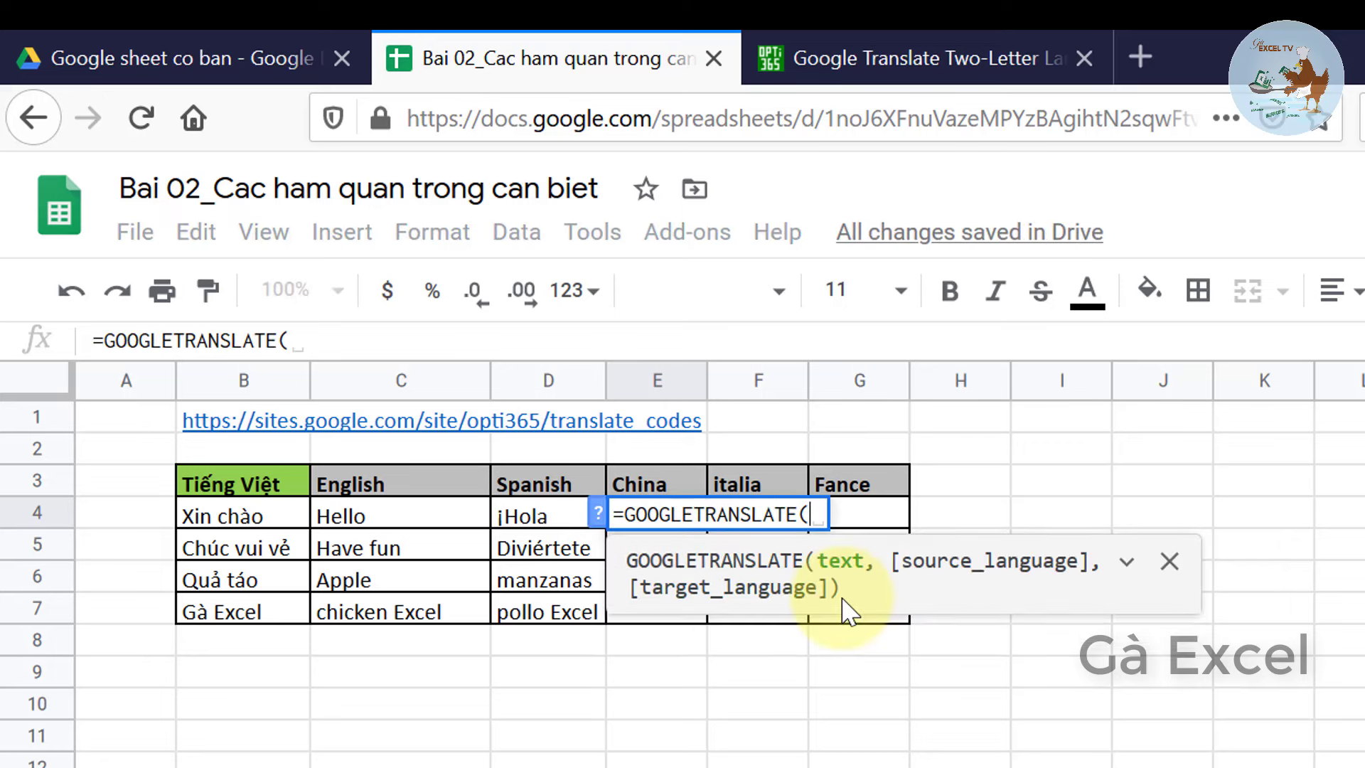
left_click(359, 518)
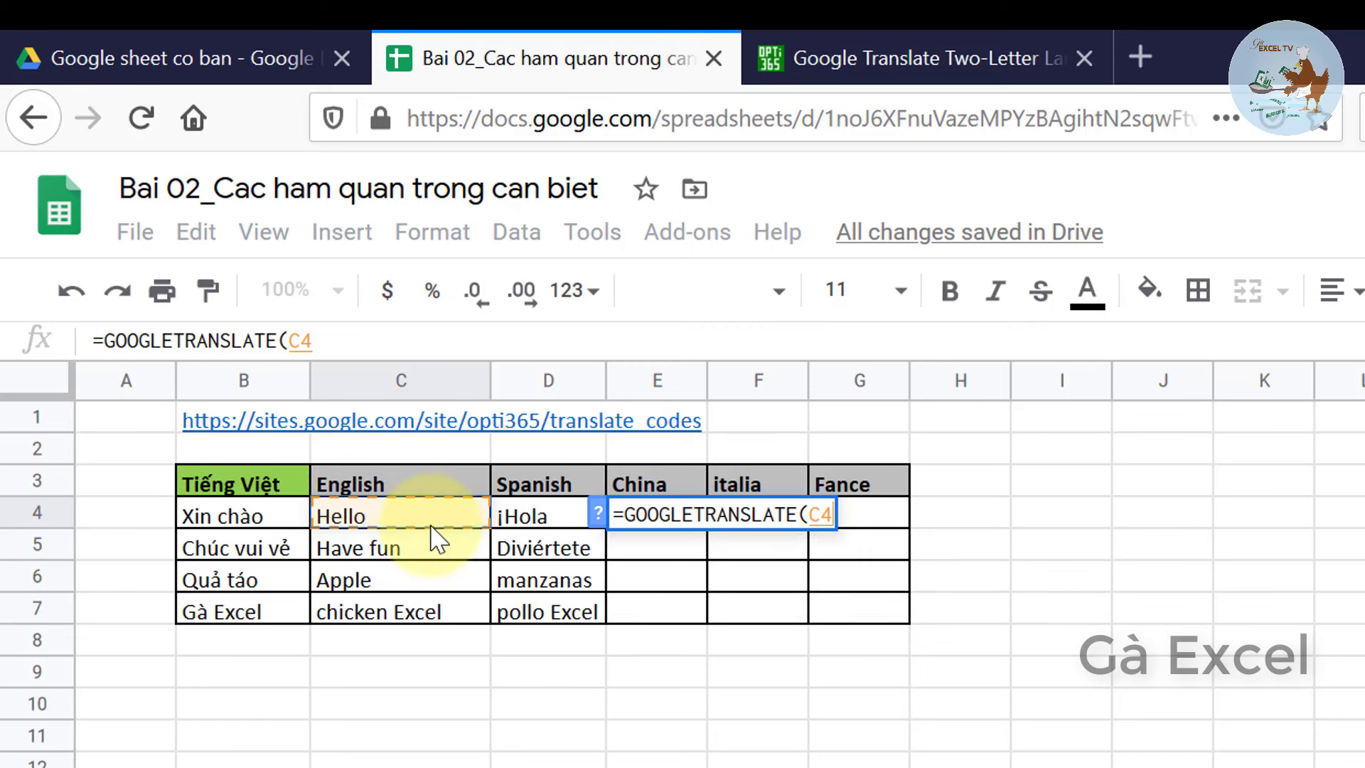
type(",")
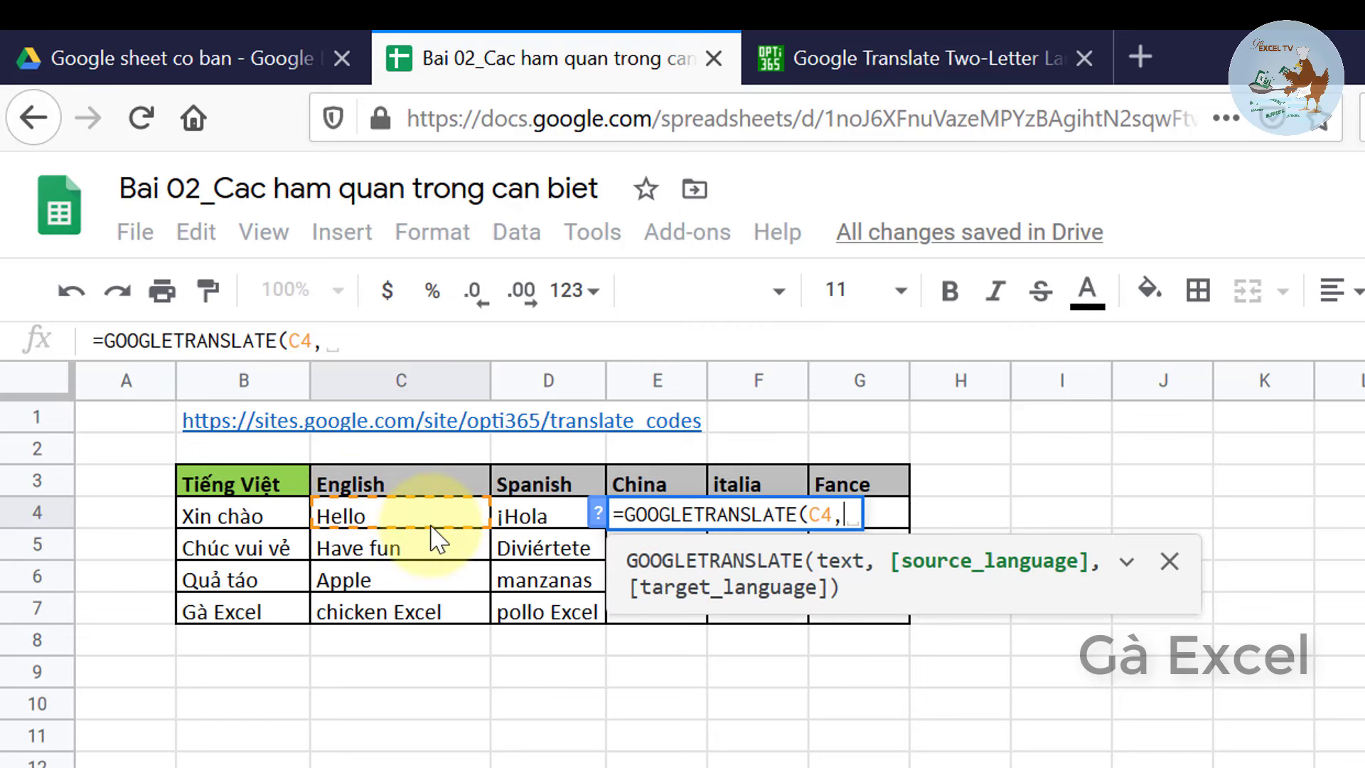
type("\"en")
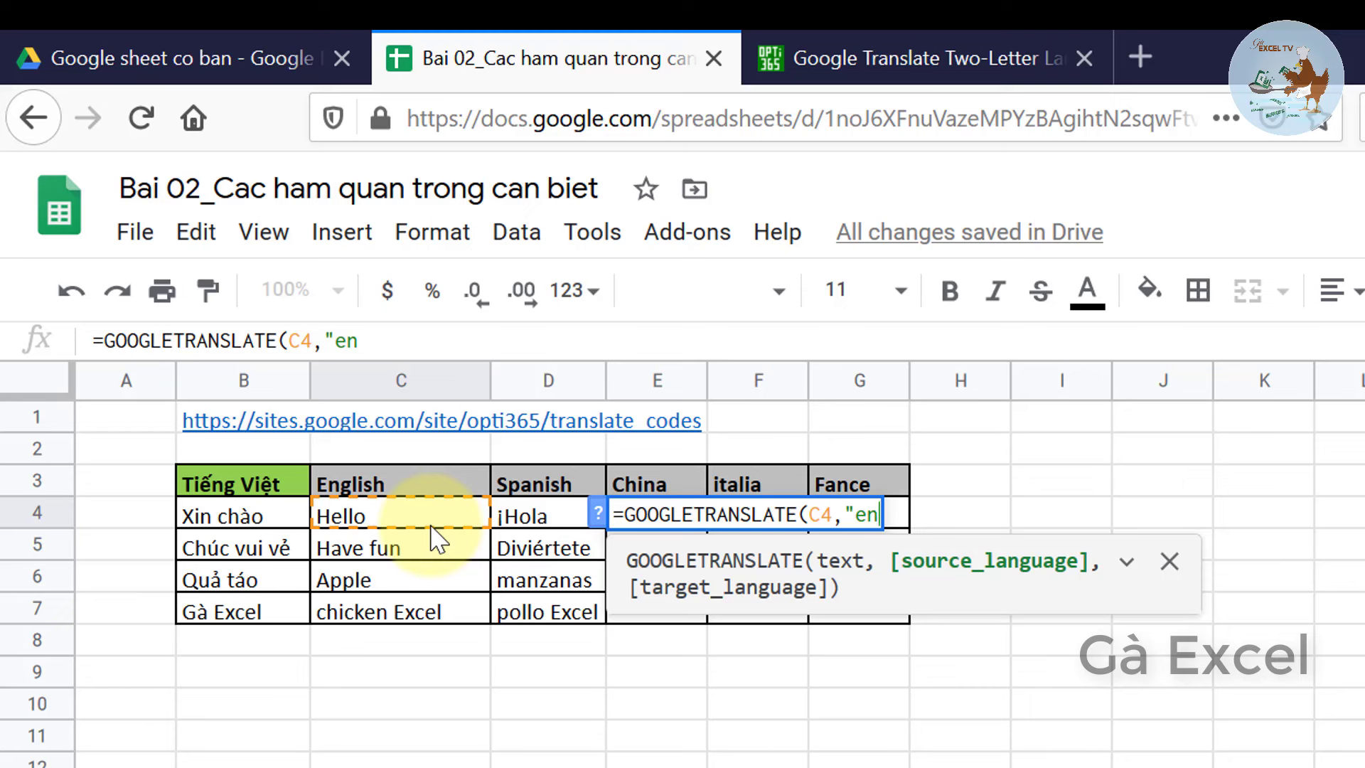
type("\",")
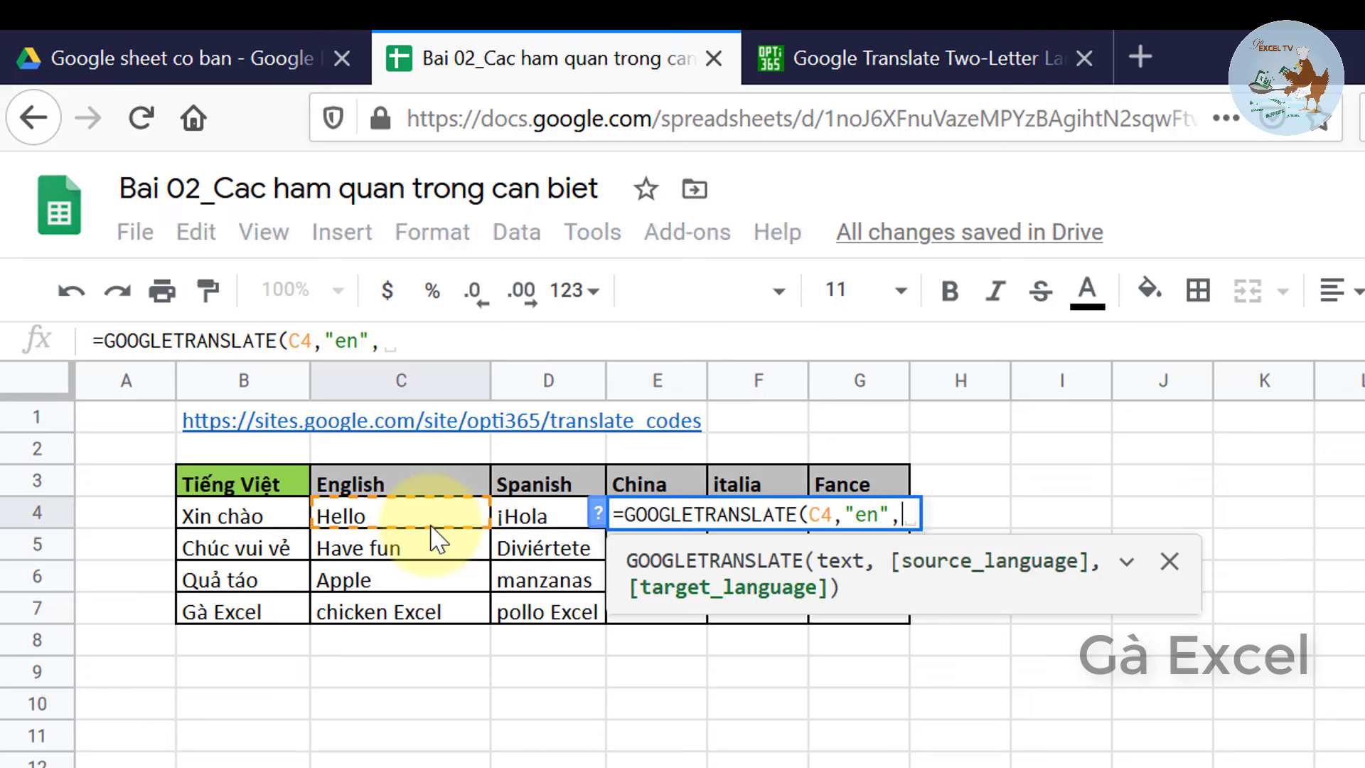
type("\"")
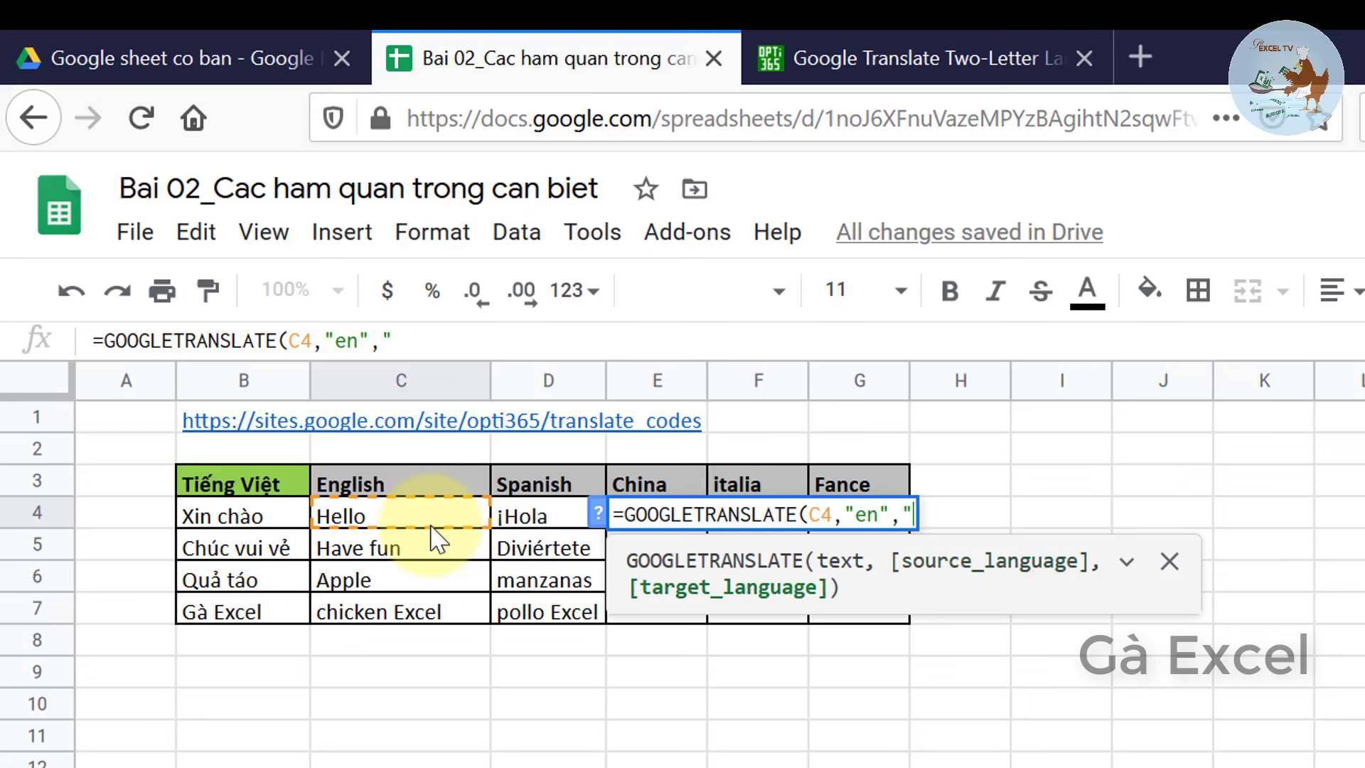
- Look up Chinese (Simplified)'s code zh-CN on the language-code page, then return to the workbook
left_click(943, 42)
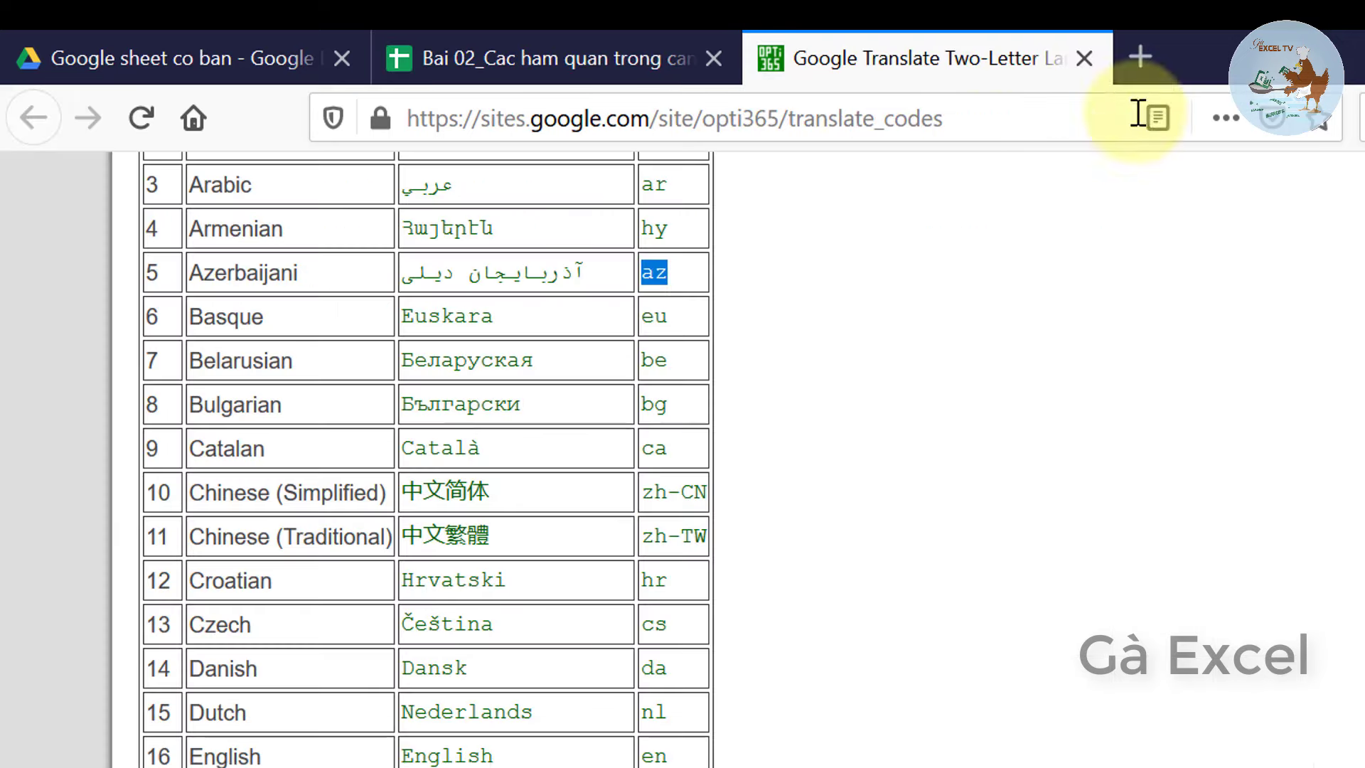
scroll(213, 739, "down", 2)
scroll(209, 446, "down", 2)
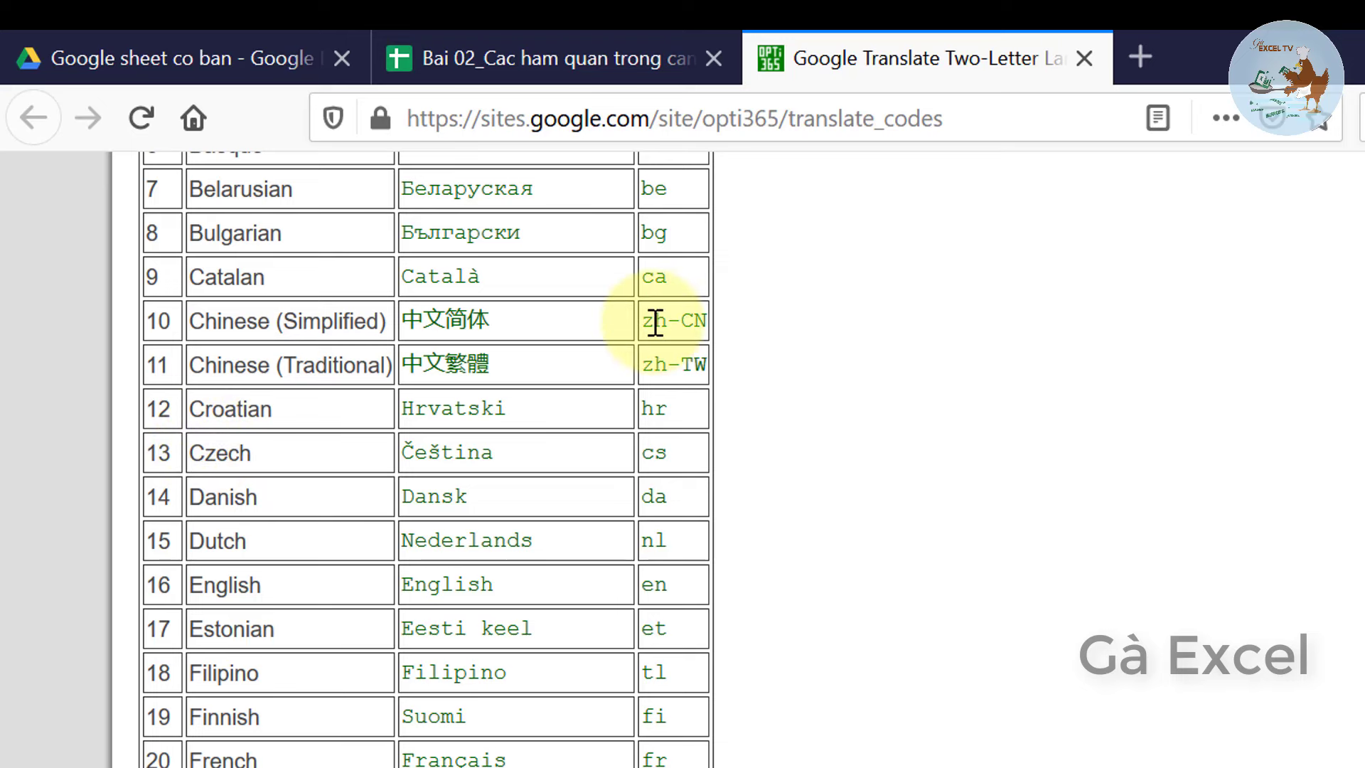
left_click(524, 56)
type("=GOOGLETRANSLATE(C4,\"en\",\"zh-CN\")")
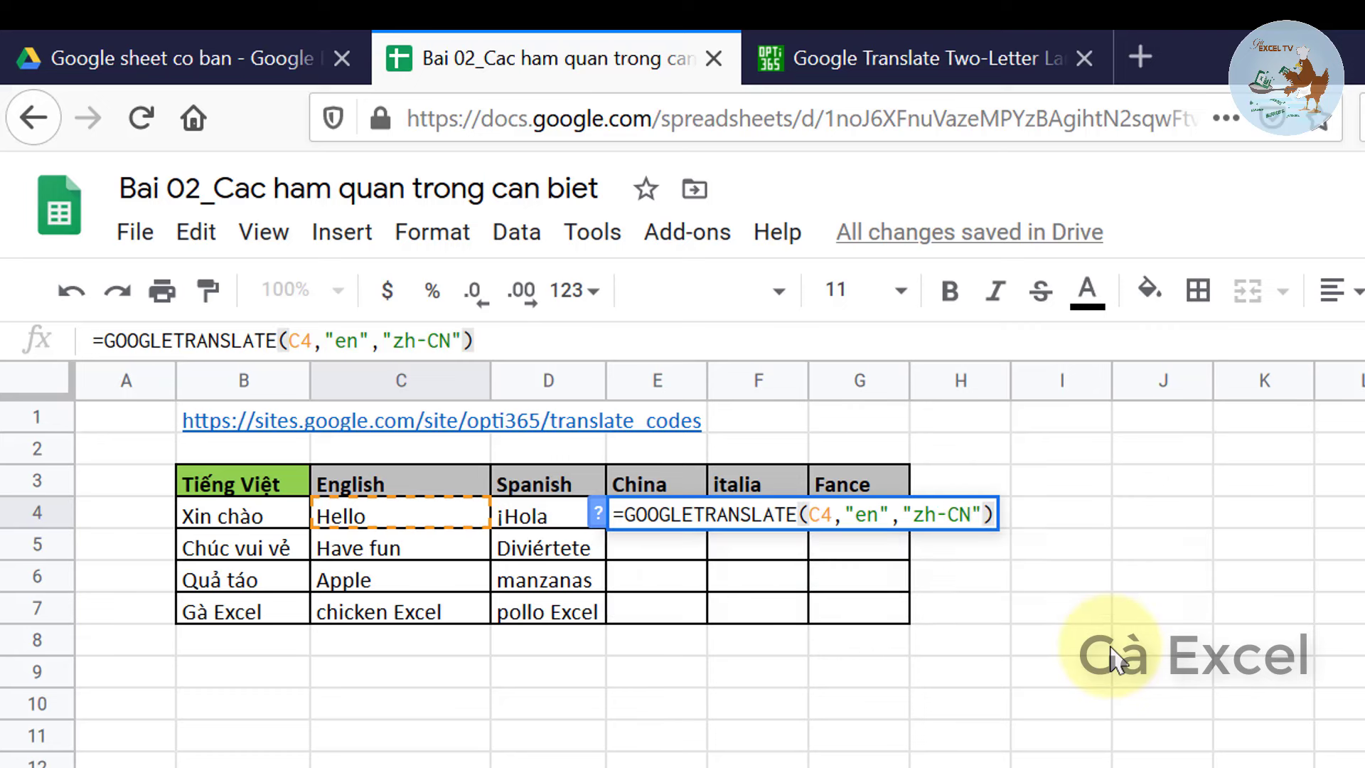
- Commit =GOOGLETRANSLATE(C4,"en","zh-CN") in E4 and copy it down to E7
key("Return")
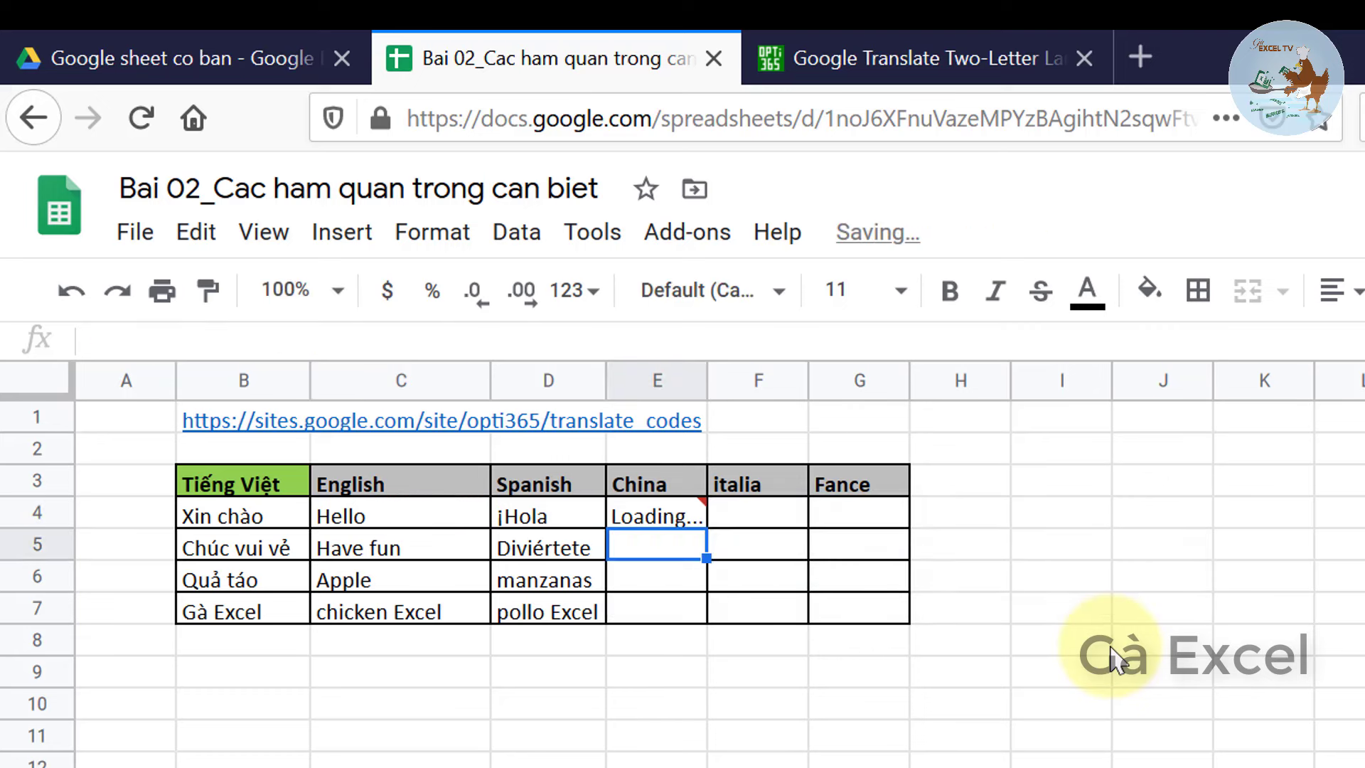
left_click(657, 522)
left_click_drag(707, 525, 707, 619)
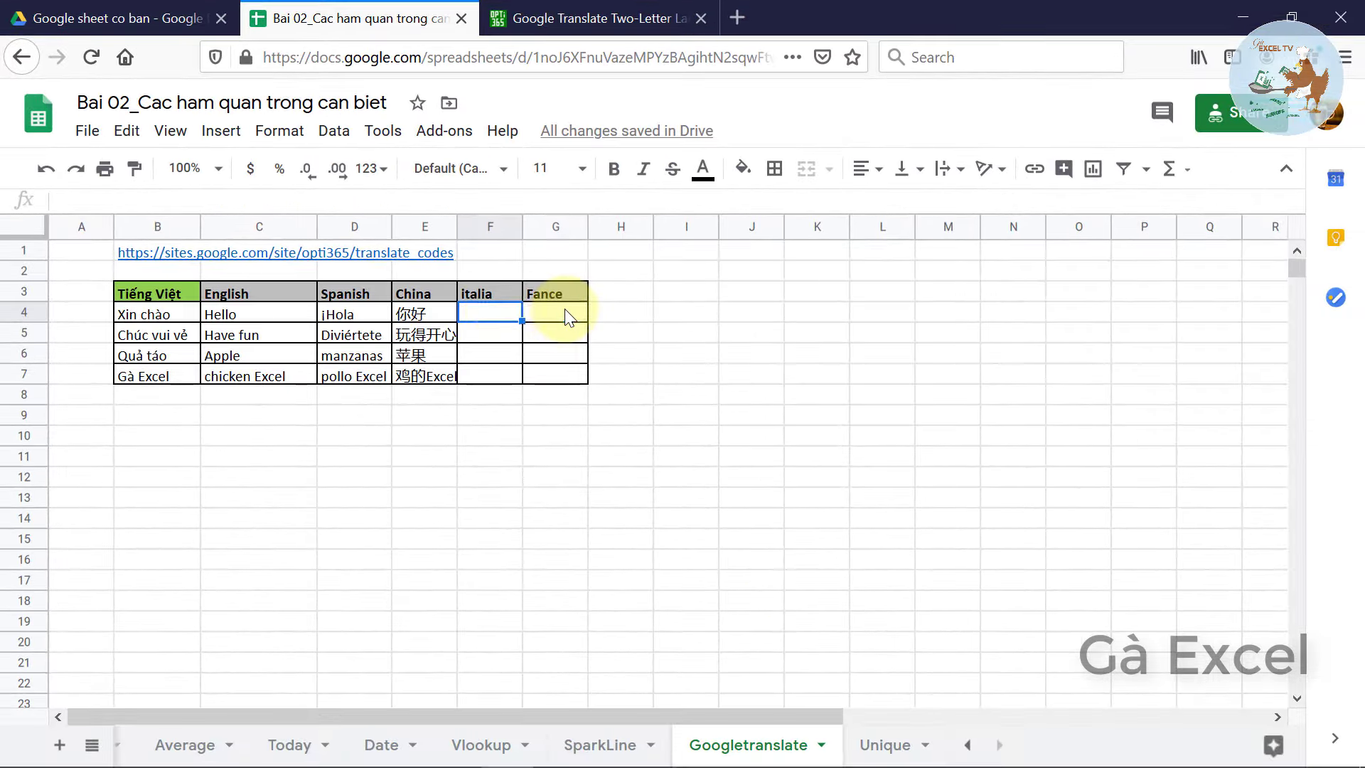
left_click(567, 314)
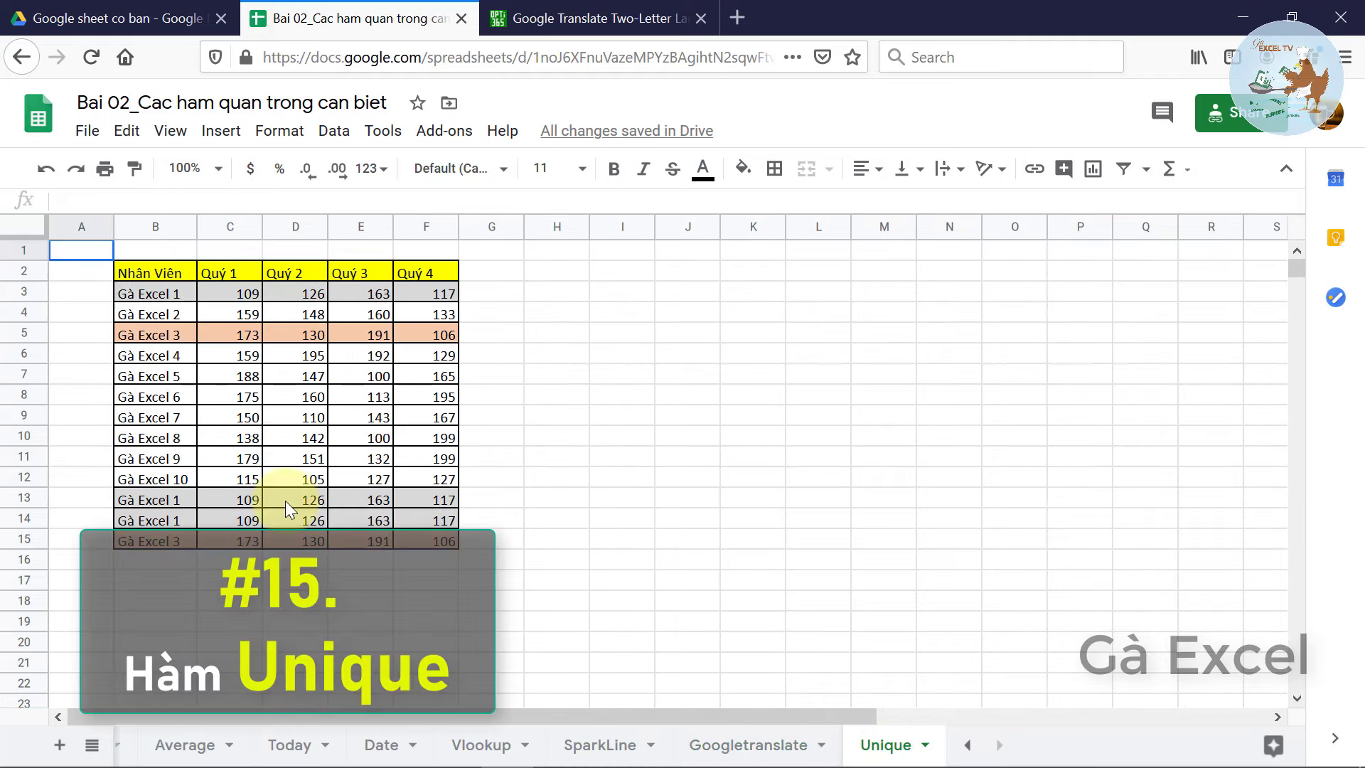
- Enter =UNIQUE over the table B2:F15 in B18 to list its distinct rows
left_click(168, 594)
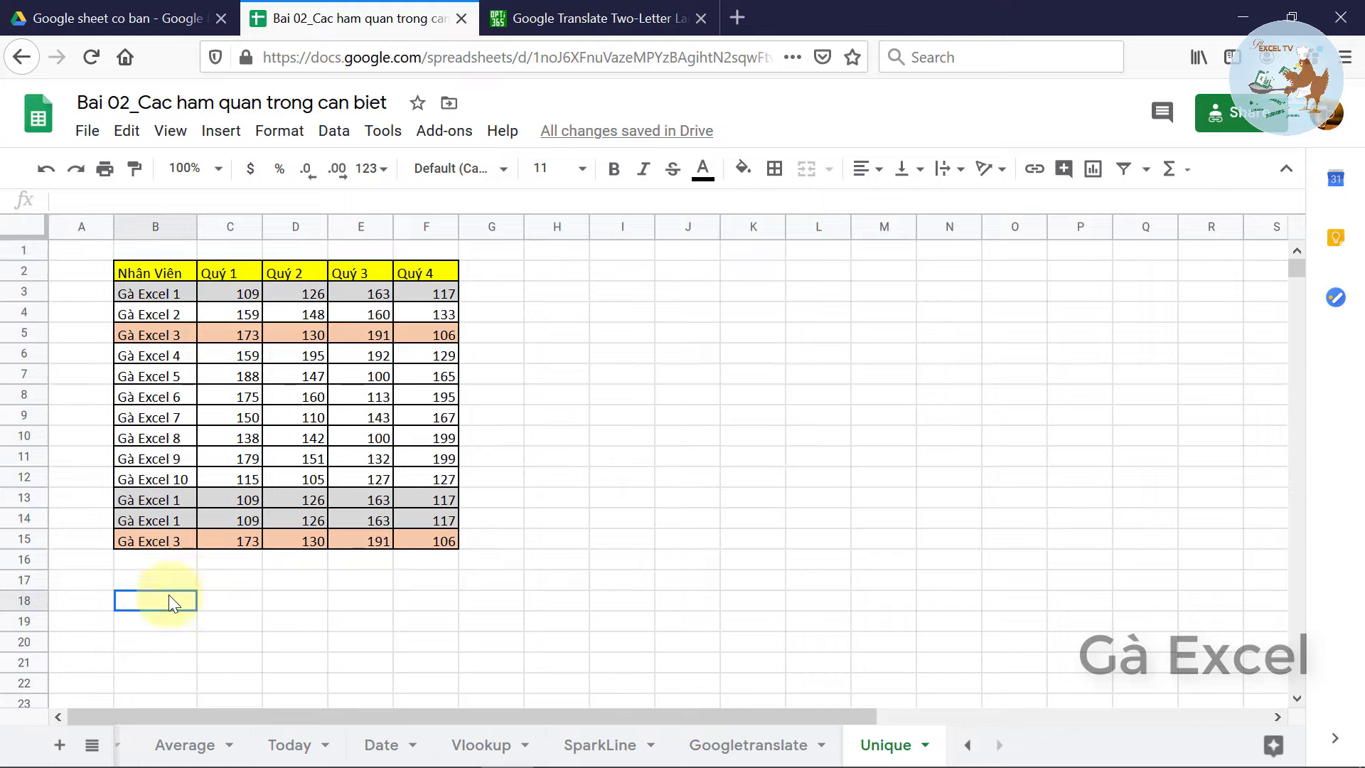
type("=")
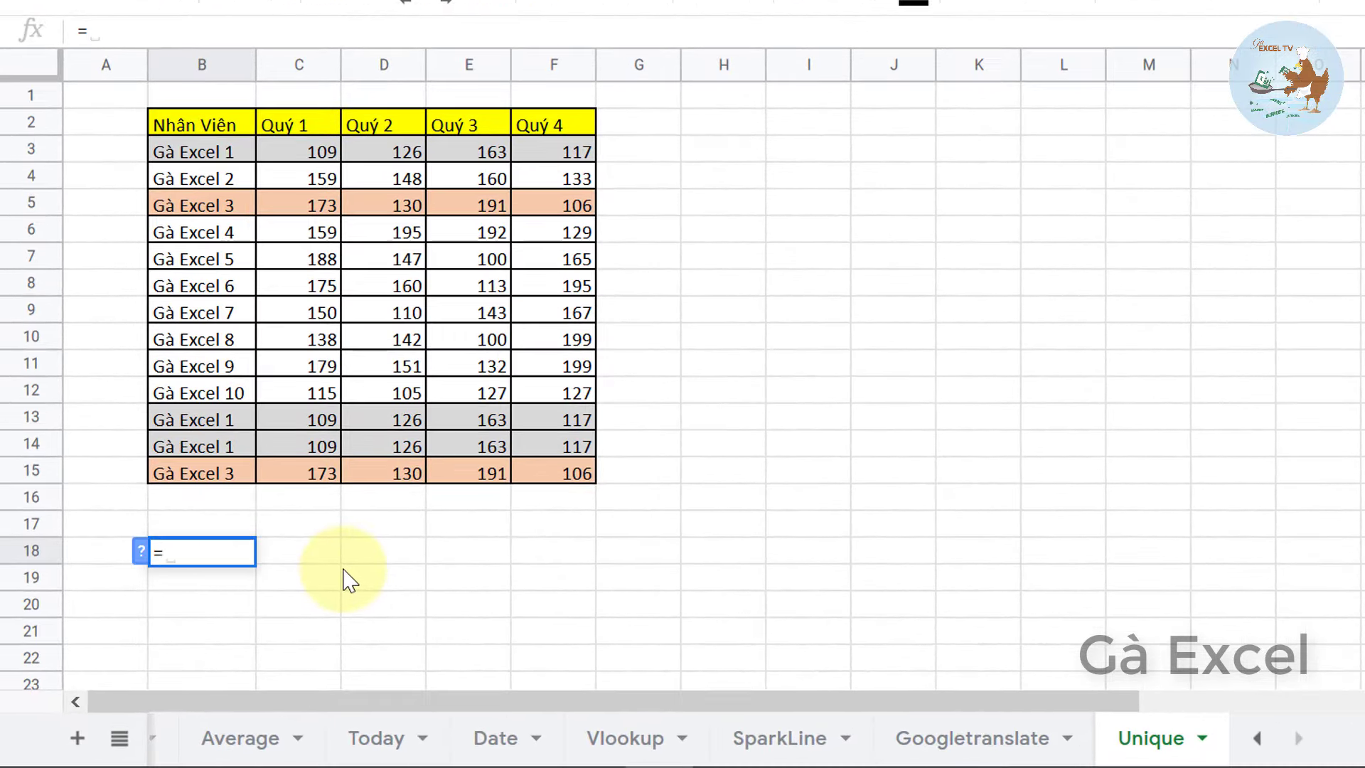
type("uni")
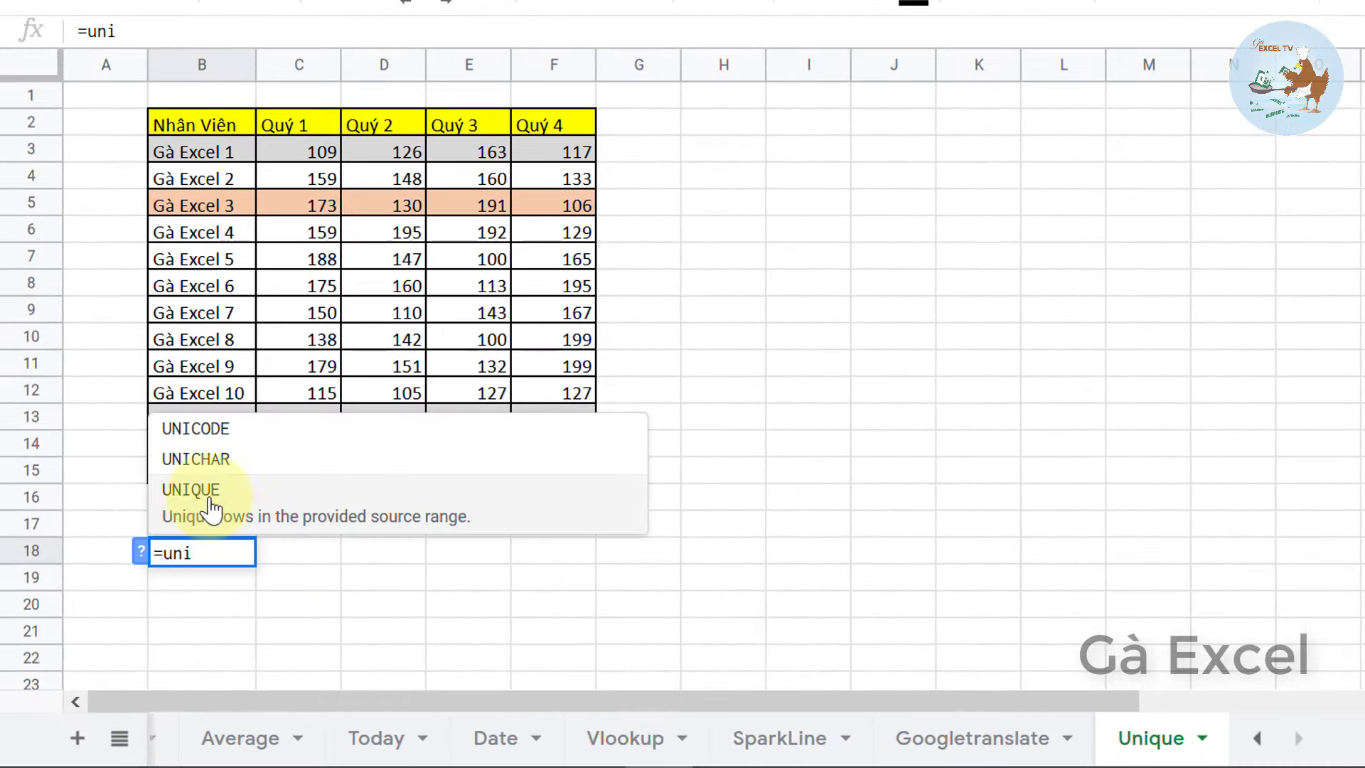
left_click(203, 497)
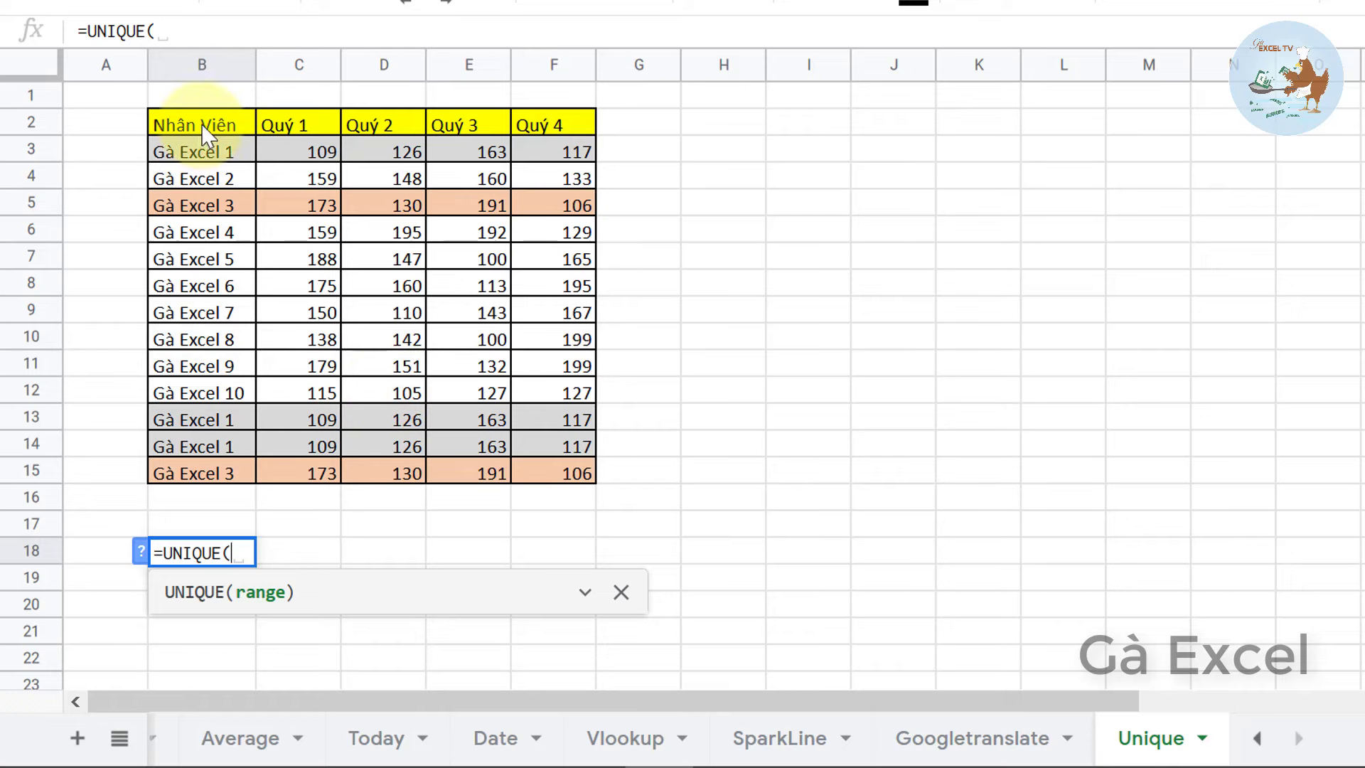
left_click_drag(203, 128, 546, 472)
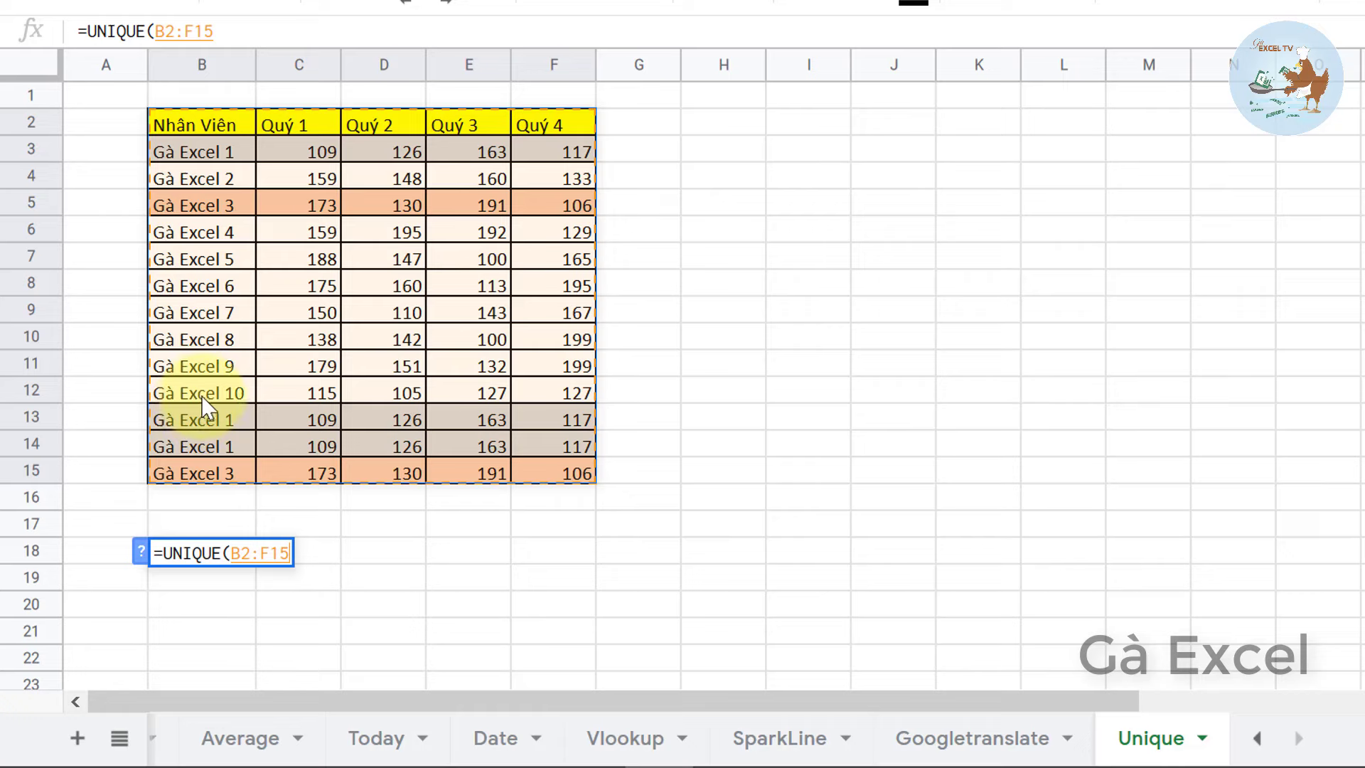
key("Return")
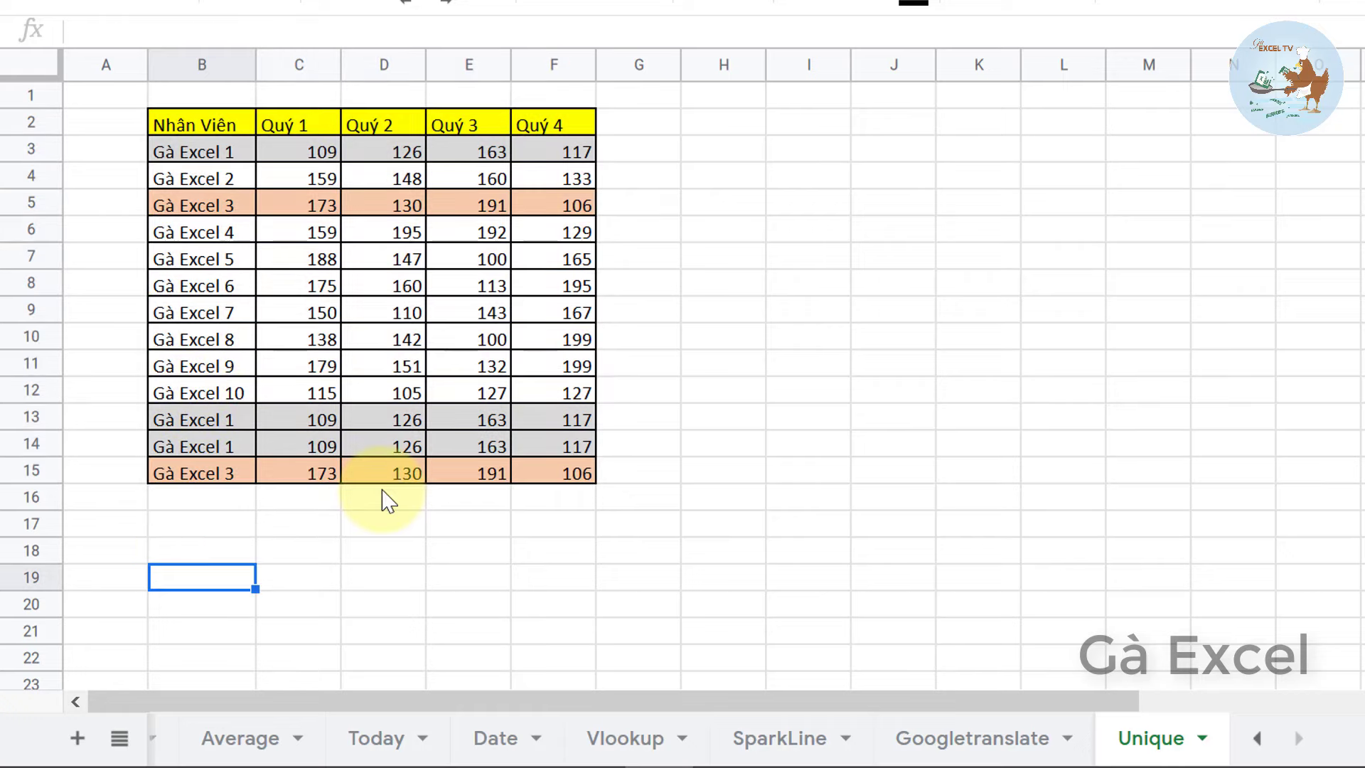
scroll(385, 501, "down", 2)
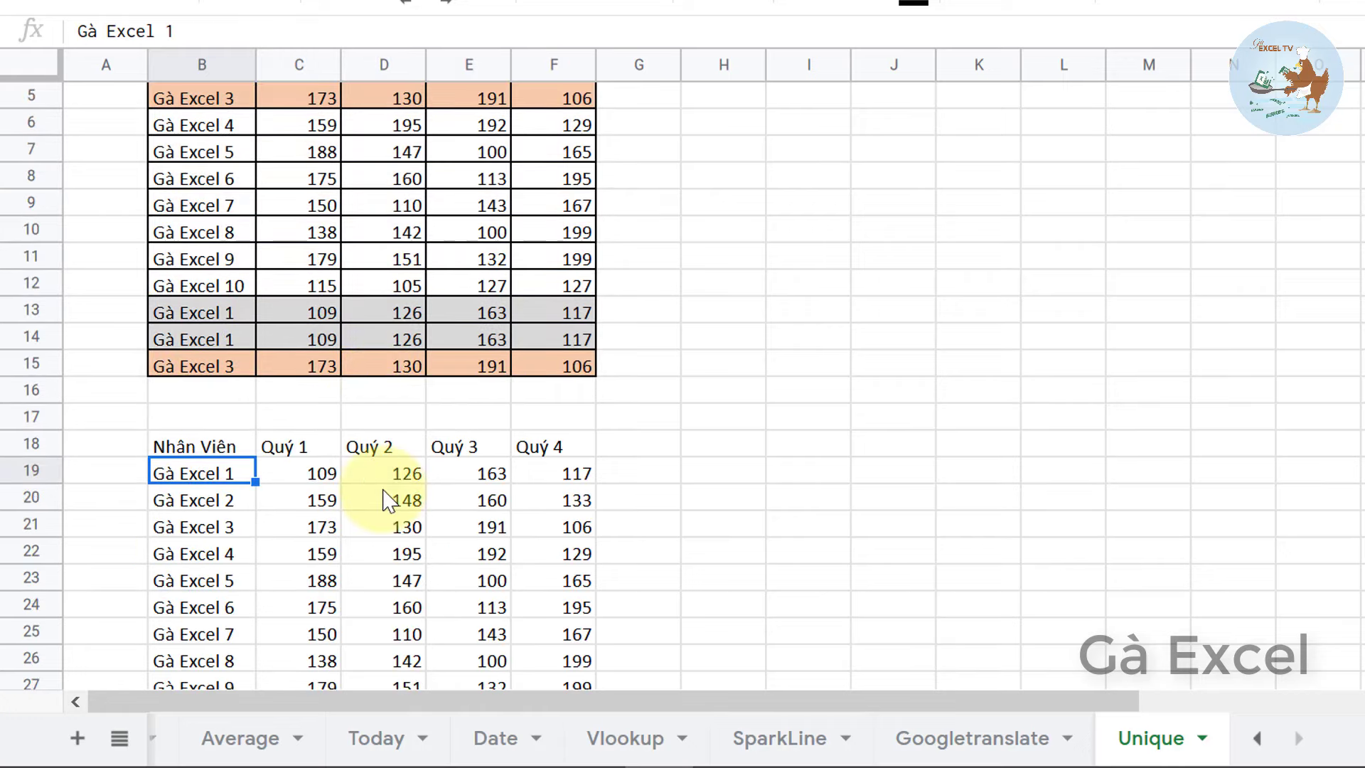
scroll(388, 501, "down", 4)
scroll(369, 445, "up", 2)
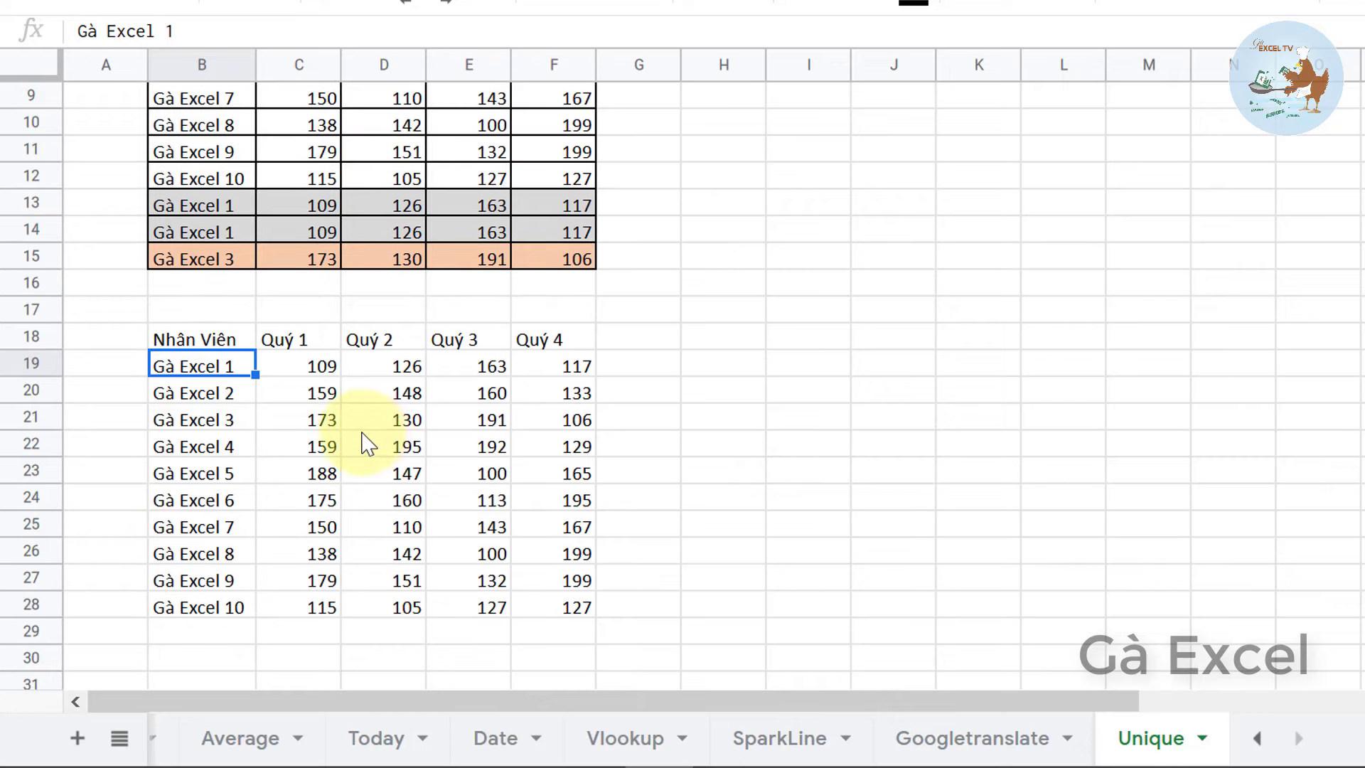
scroll(366, 444, "up", 4)
- Set the duplicate rows' Quý 4 values to 120 and 131, then delete the UNIQUE formula in B18
left_click(338, 425)
left_click(569, 423)
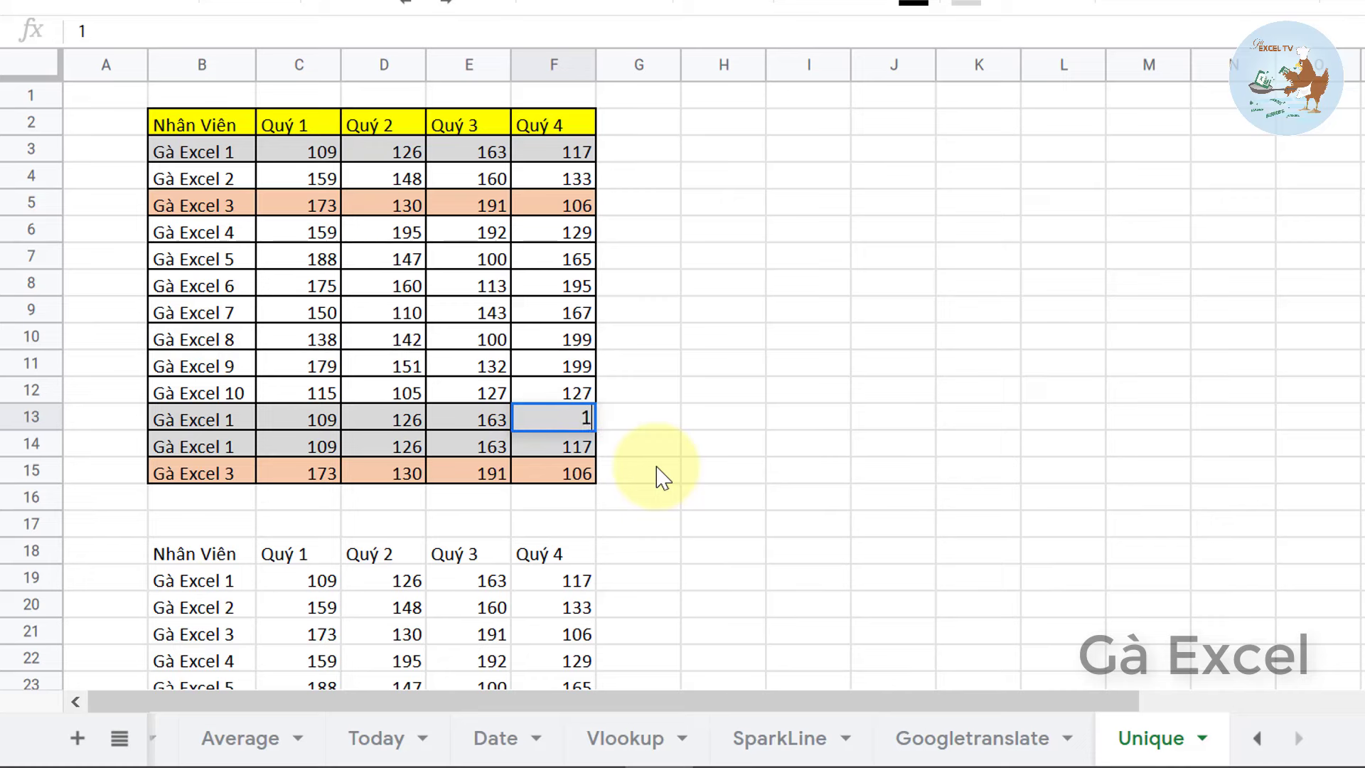
type("20")
key("Return")
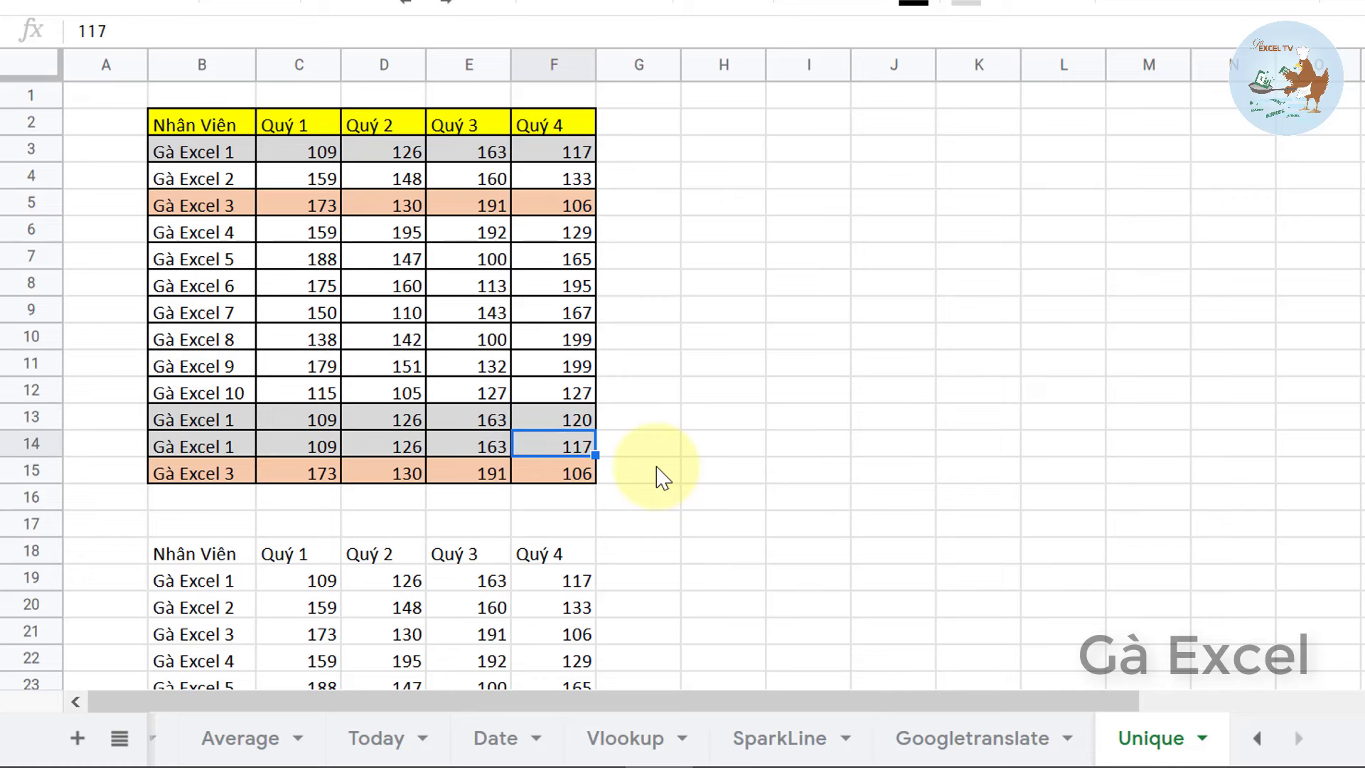
type("131")
key("Return")
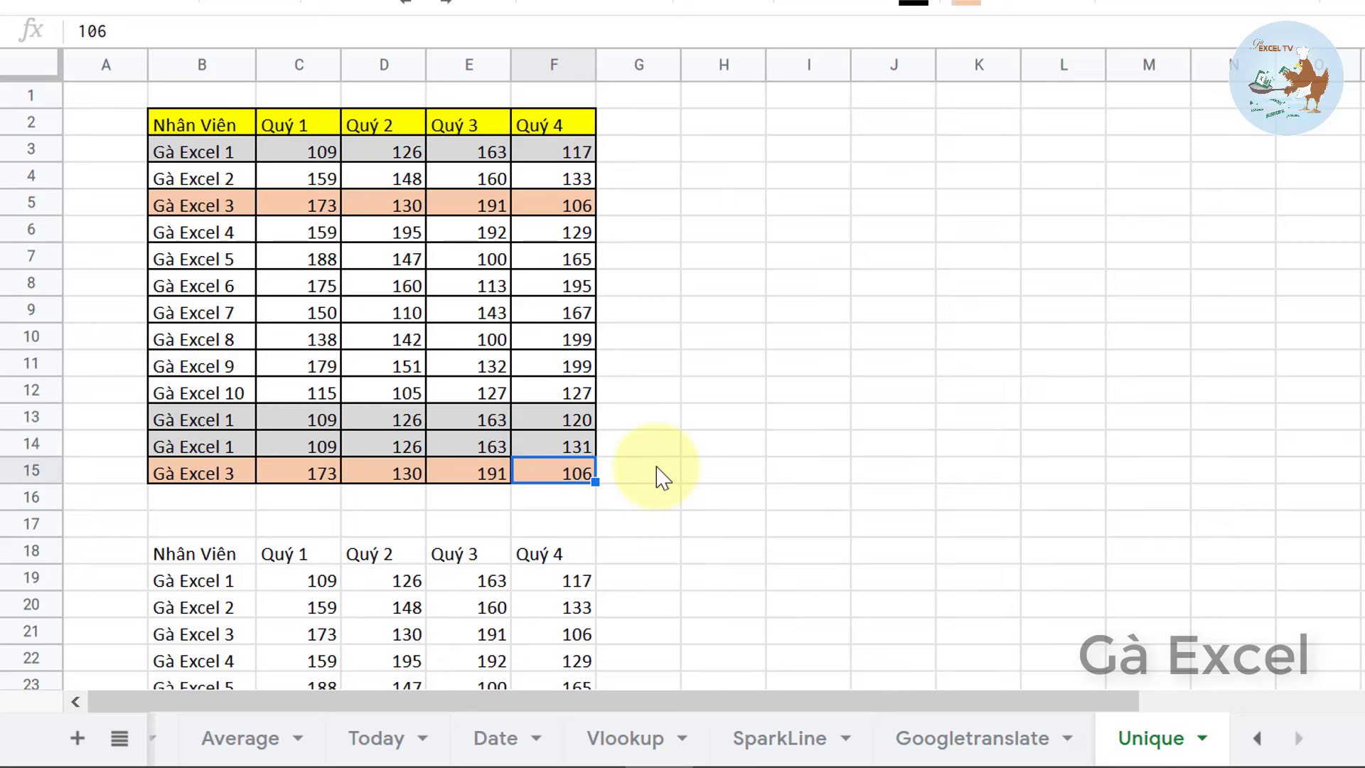
scroll(654, 472, "down", 2)
left_click(187, 446)
scroll(541, 651, "down", 3)
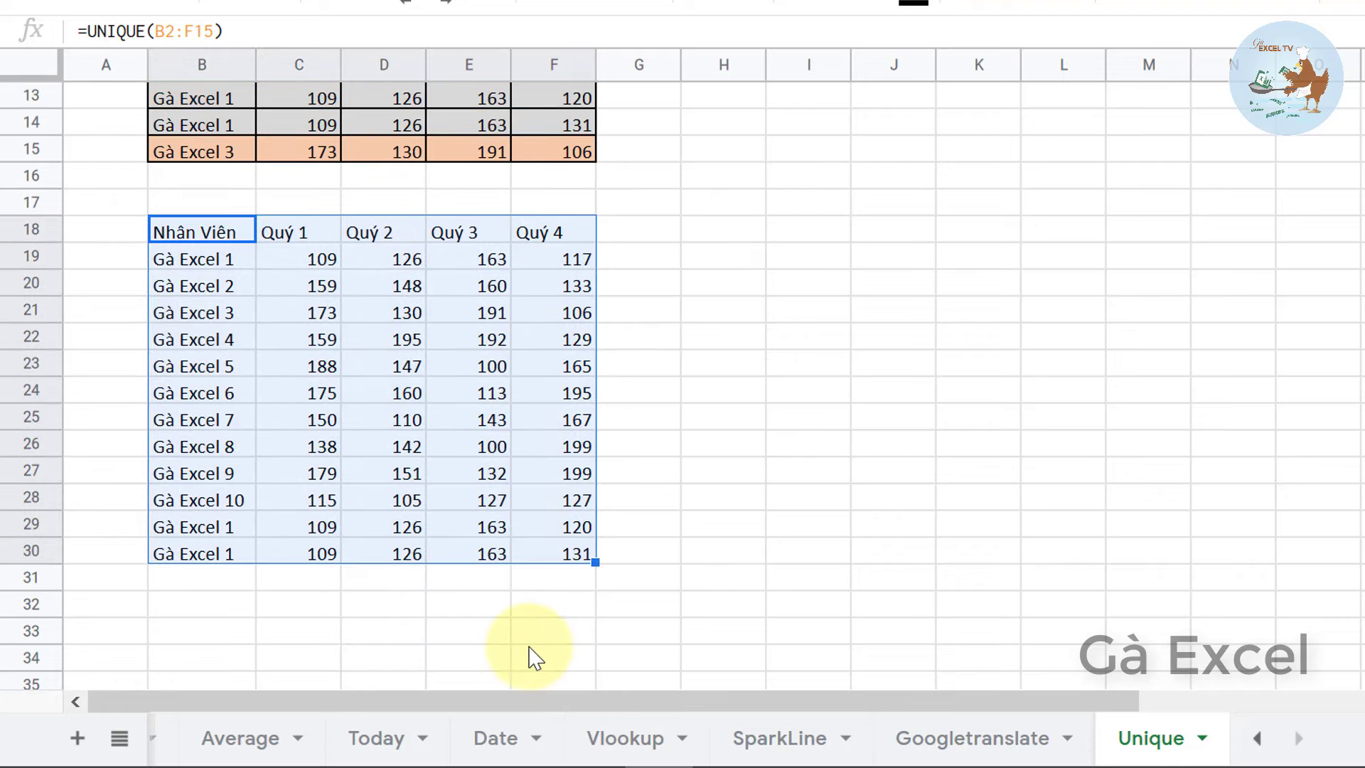
key("Delete")
scroll(534, 640, "up", 5)
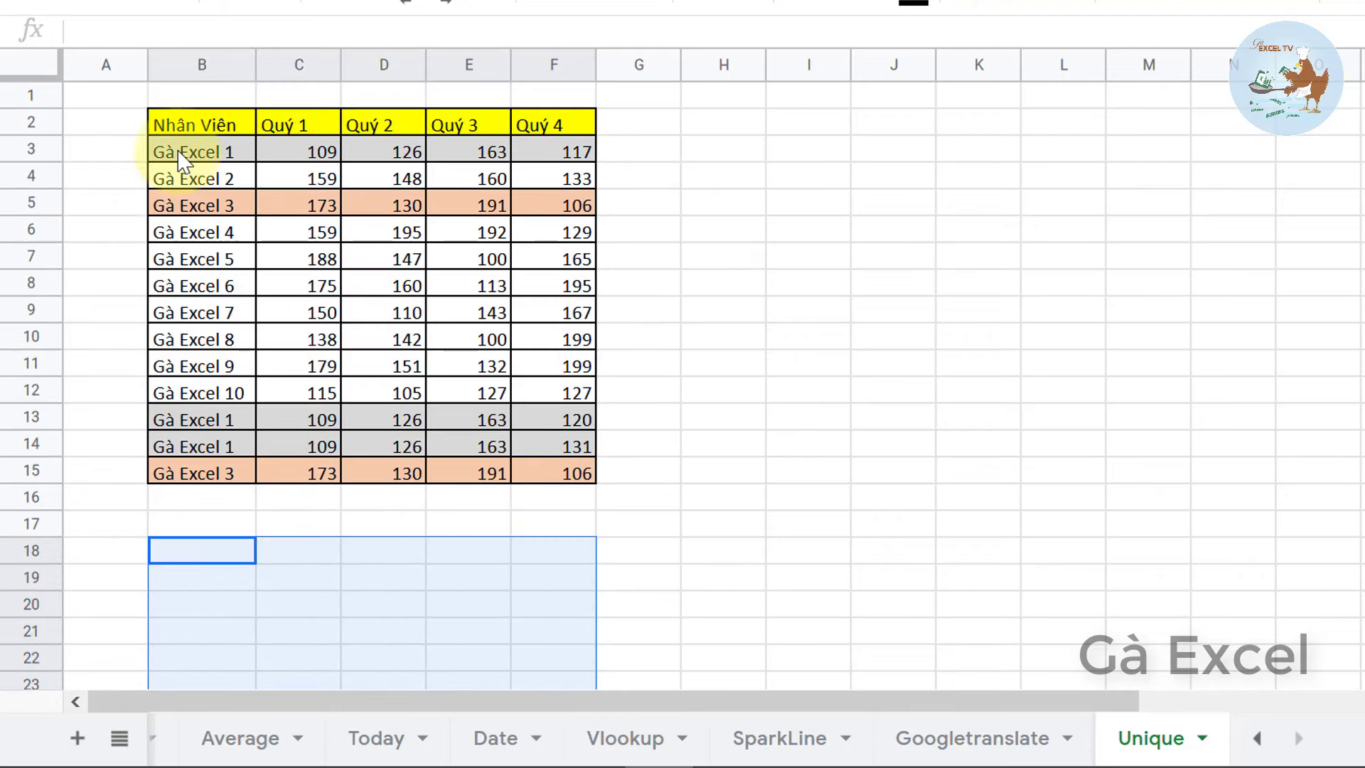
left_click(197, 416)
mouse_move(228, 426)
left_mouse_down()
mouse_move(539, 420)
mouse_move(572, 449)
left_mouse_up()
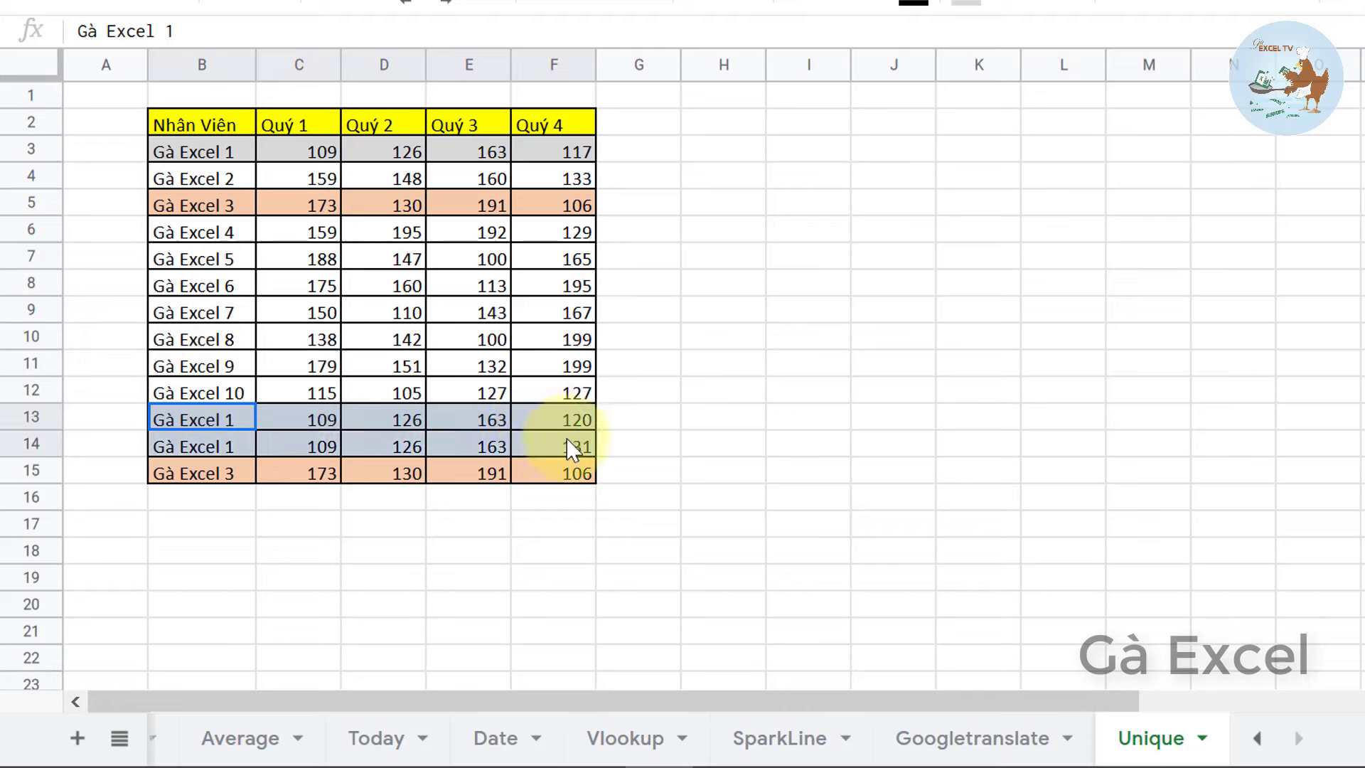
left_click(203, 580)
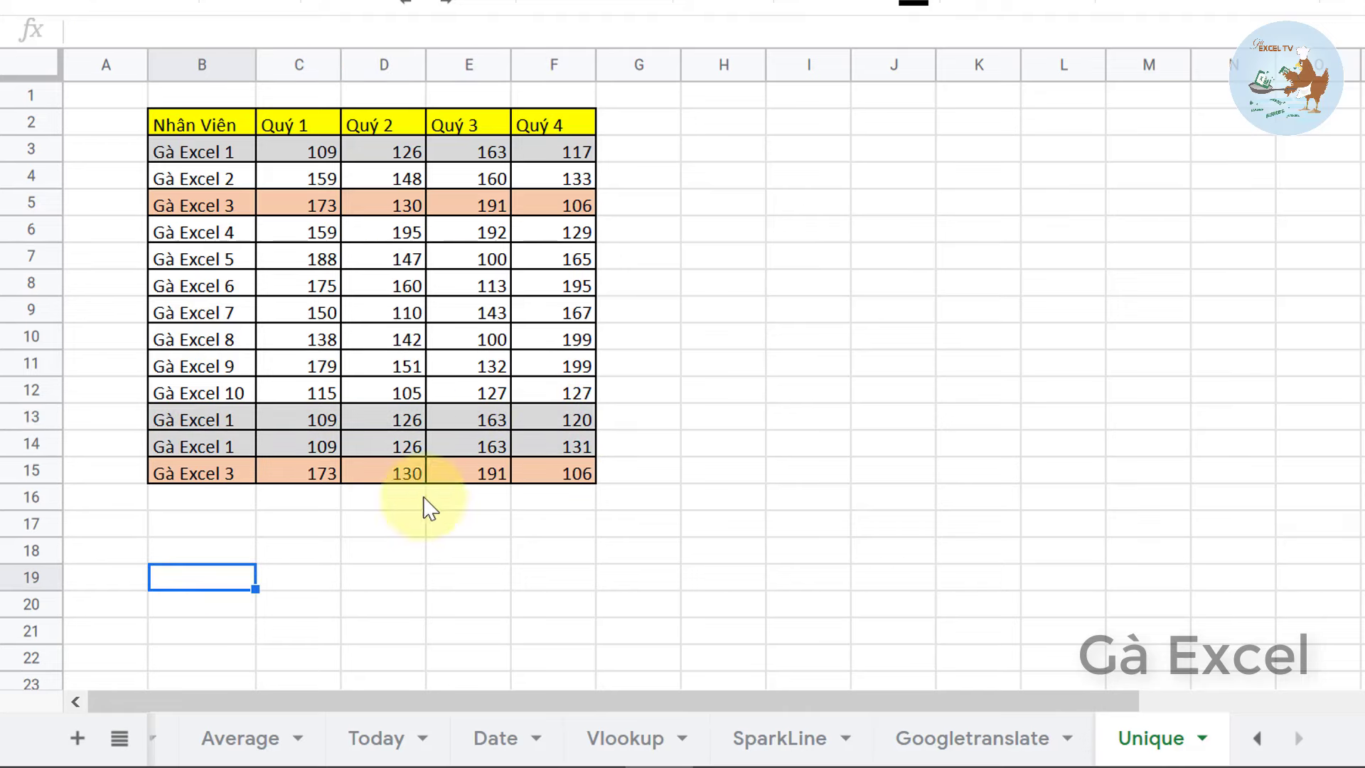
left_click(573, 425)
left_click(206, 554)
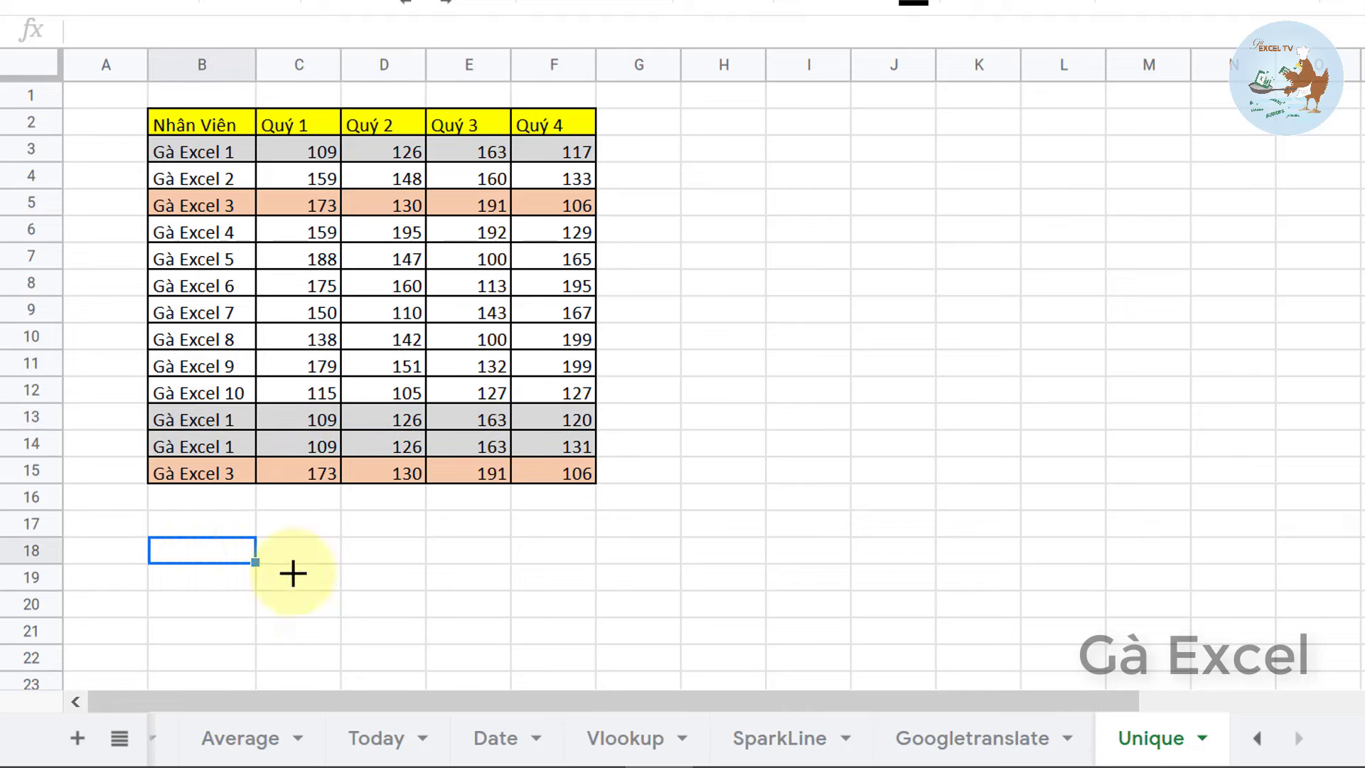
type("=uni")
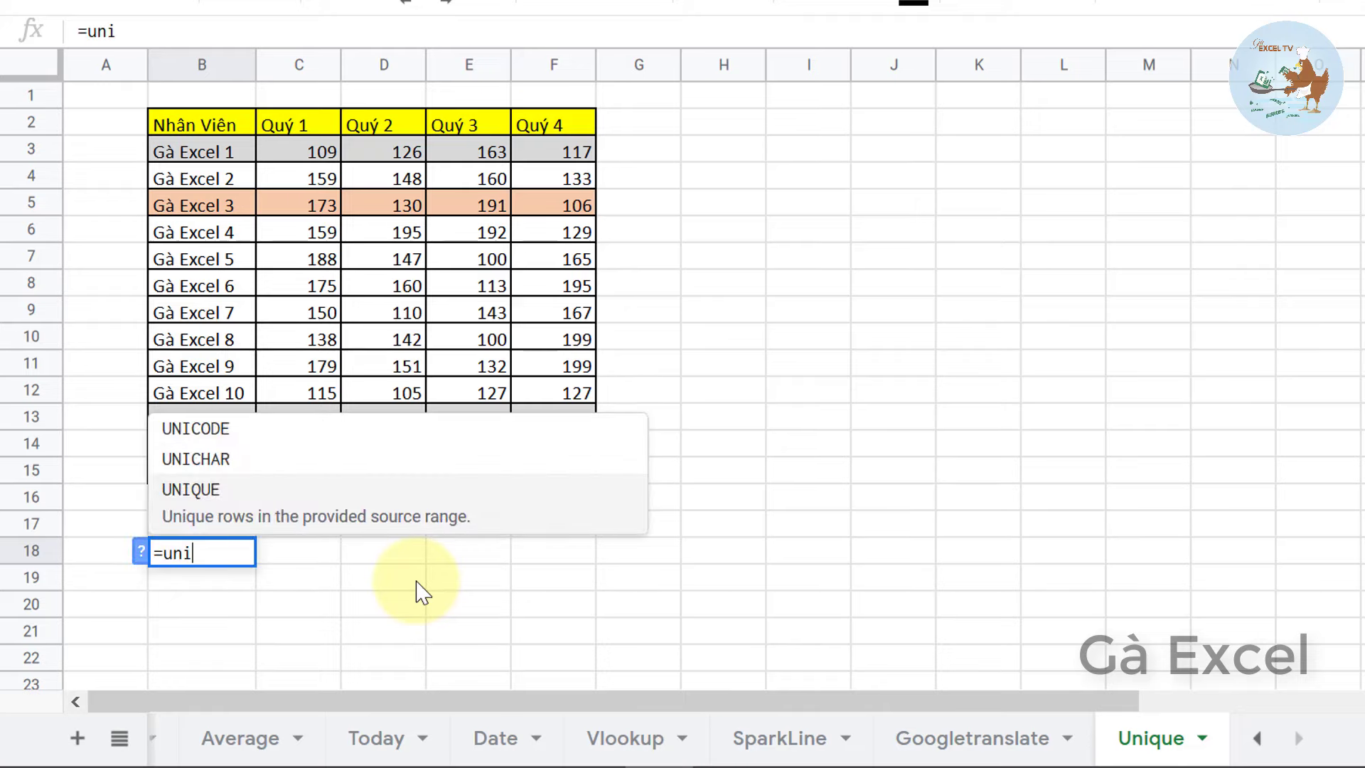
key("Tab")
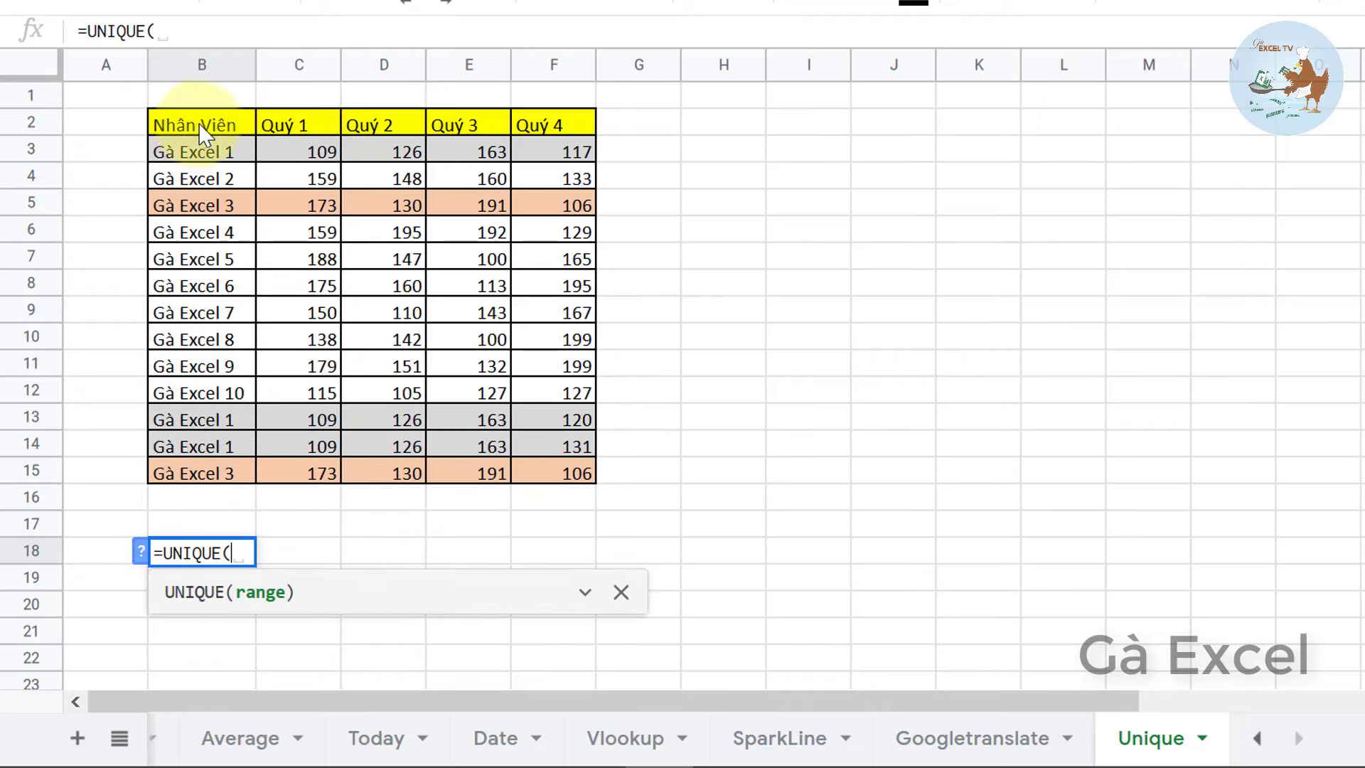
mouse_move(199, 126)
left_mouse_down()
mouse_move(553, 420)
mouse_move(582, 488)
left_mouse_up()
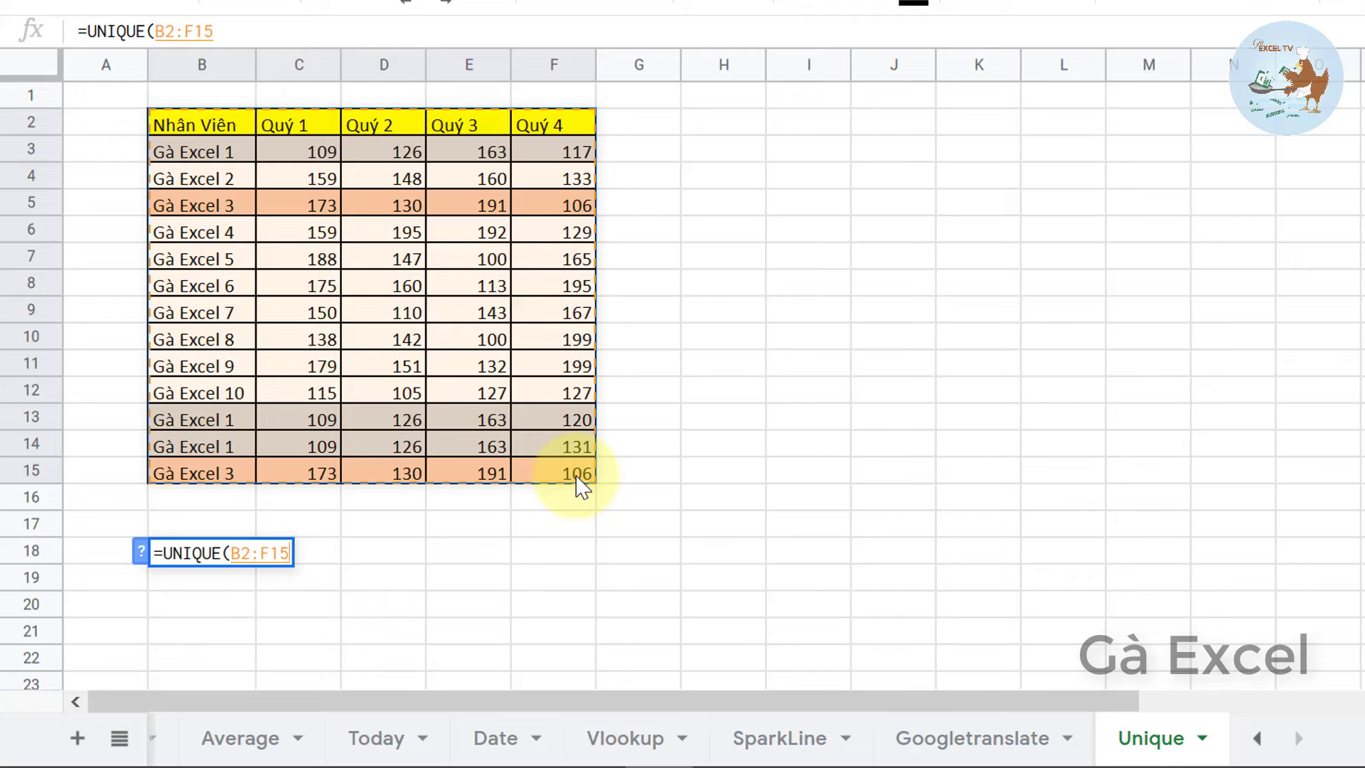
key("Return")
scroll(578, 472, "down", 2)
scroll(579, 472, "down", 2)
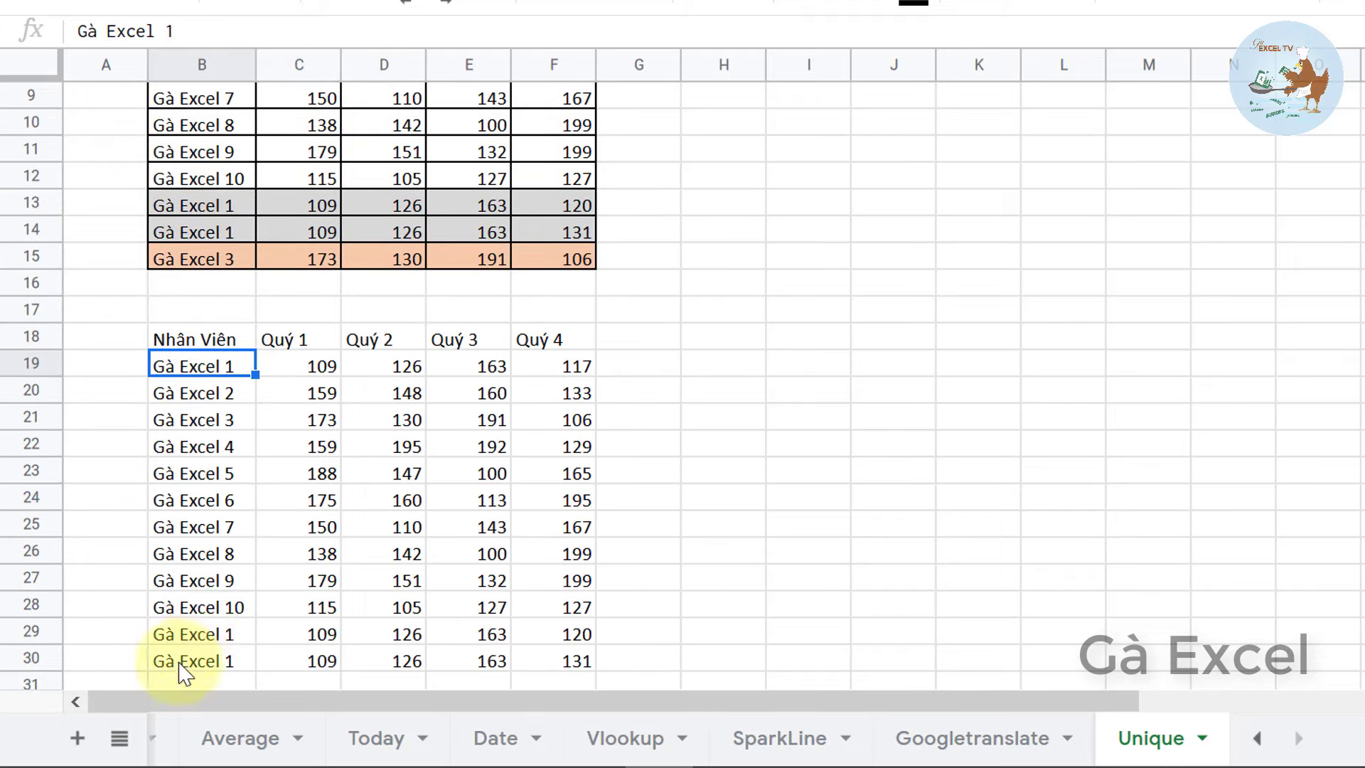
left_click(214, 634)
left_click(234, 660)
scroll(302, 538, "up", 2)
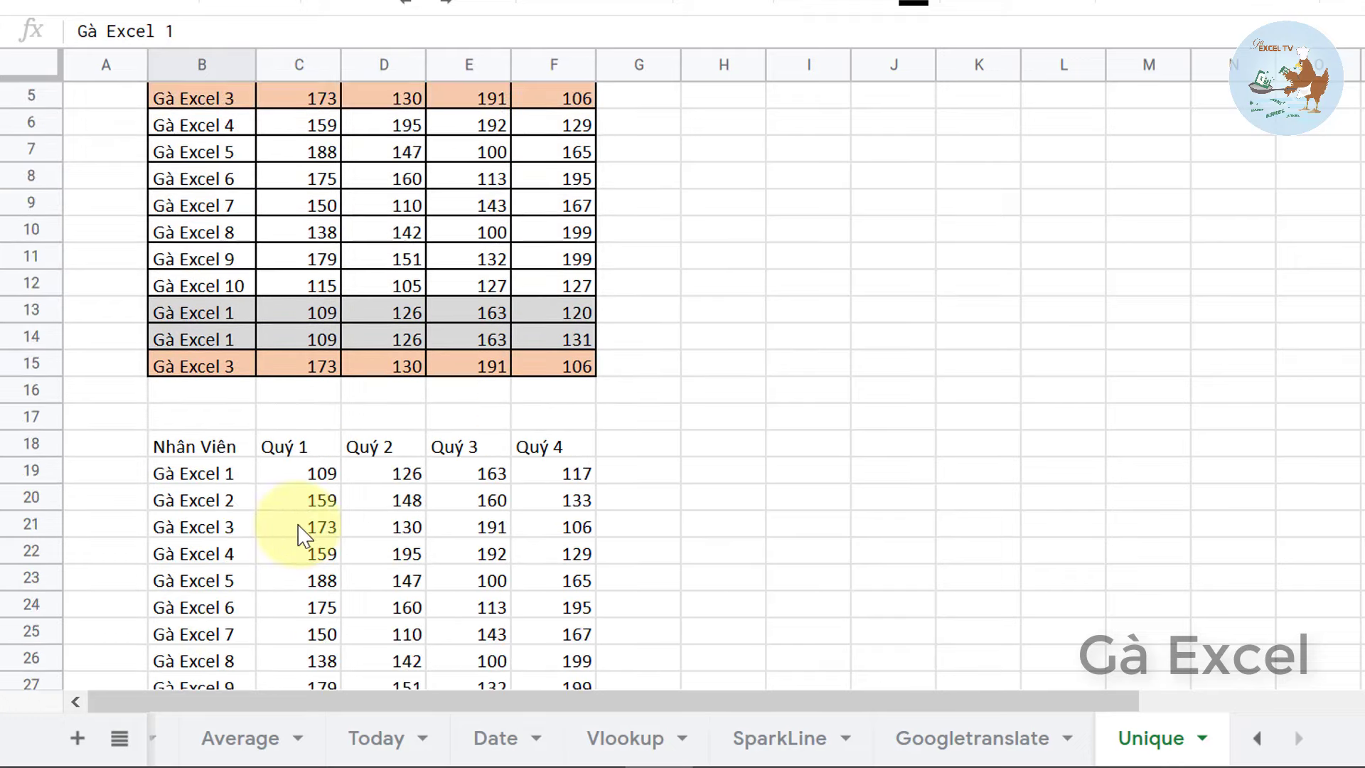
scroll(234, 320, "up", 2)
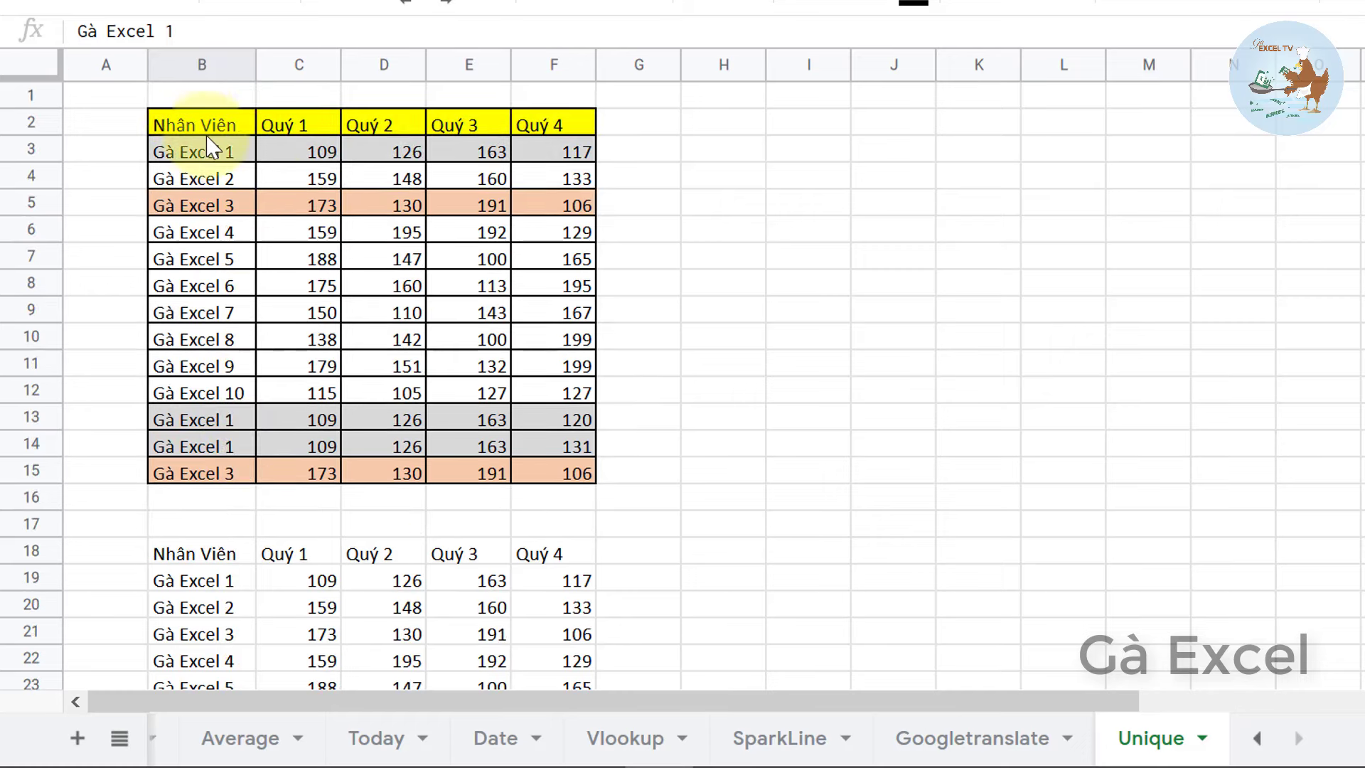
left_click_drag(203, 124, 565, 469)
left_click(285, 260)
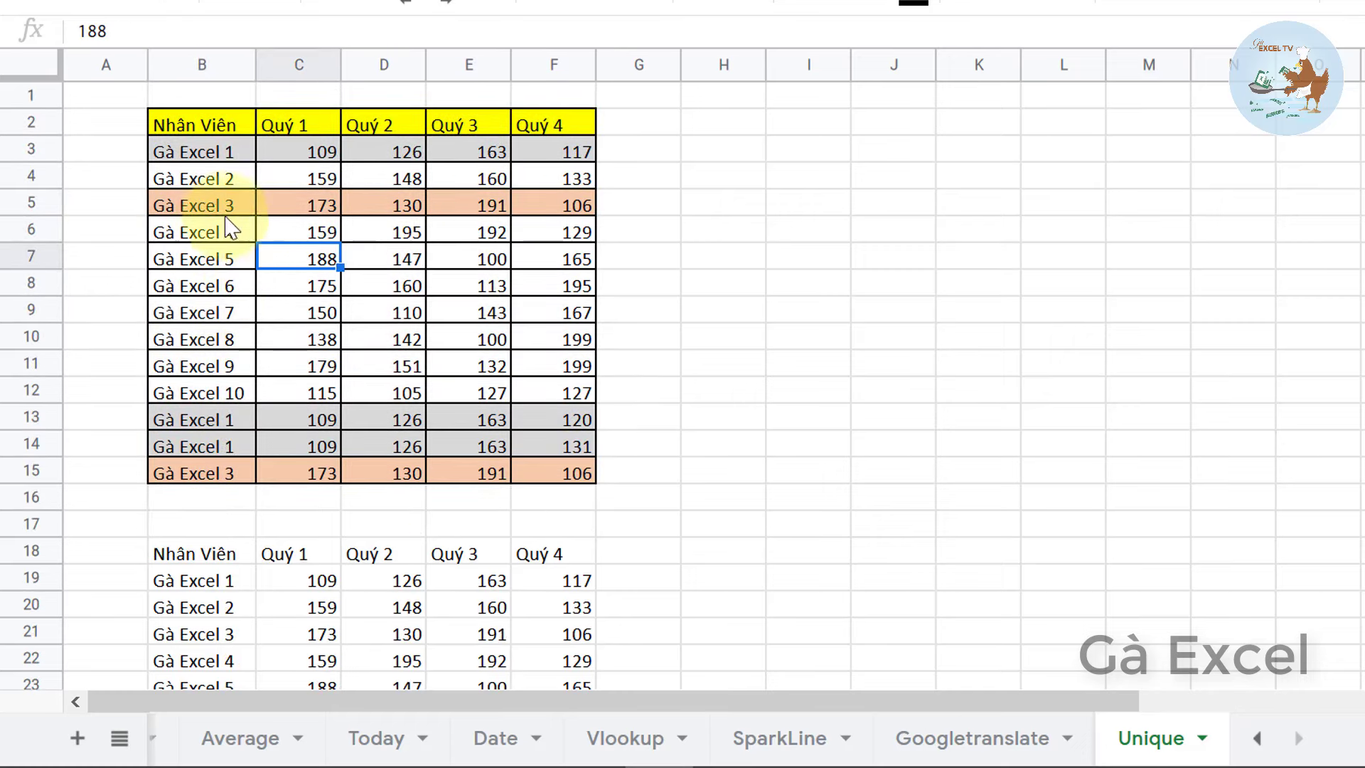
left_click_drag(210, 204, 569, 205)
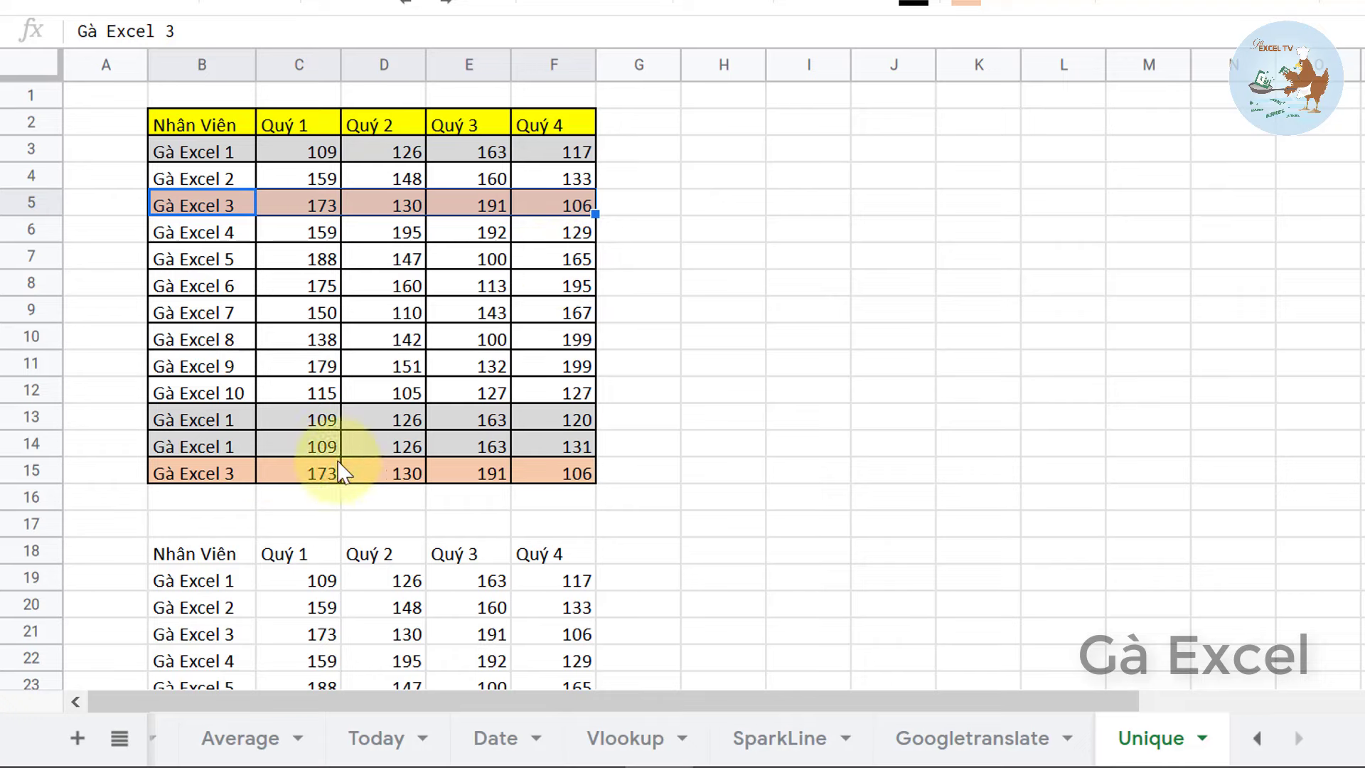
left_click(291, 448)
scroll(435, 441, "down", 2)
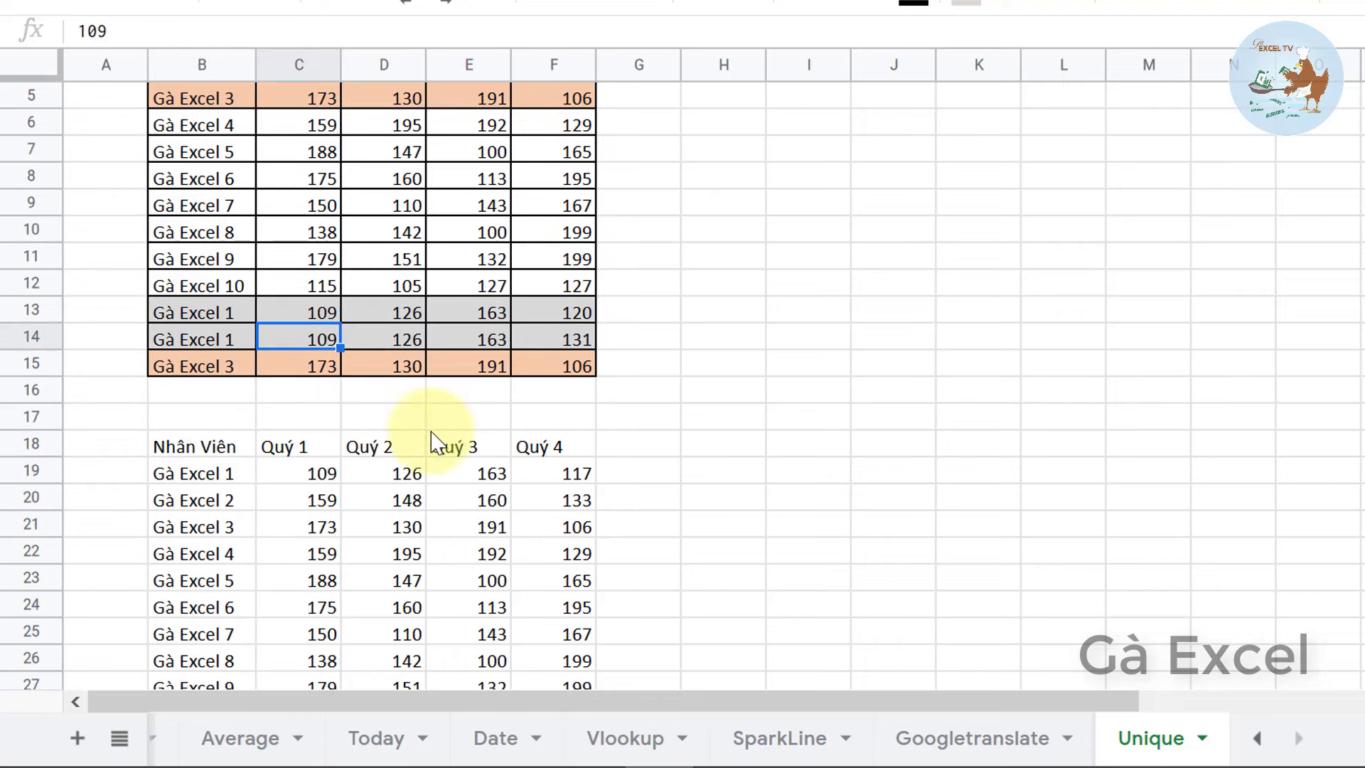
scroll(434, 426, "up", 2)
mouse_move(196, 179)
left_mouse_down()
mouse_move(501, 213)
mouse_move(206, 207)
left_mouse_up()
scroll(262, 466, "down", 3)
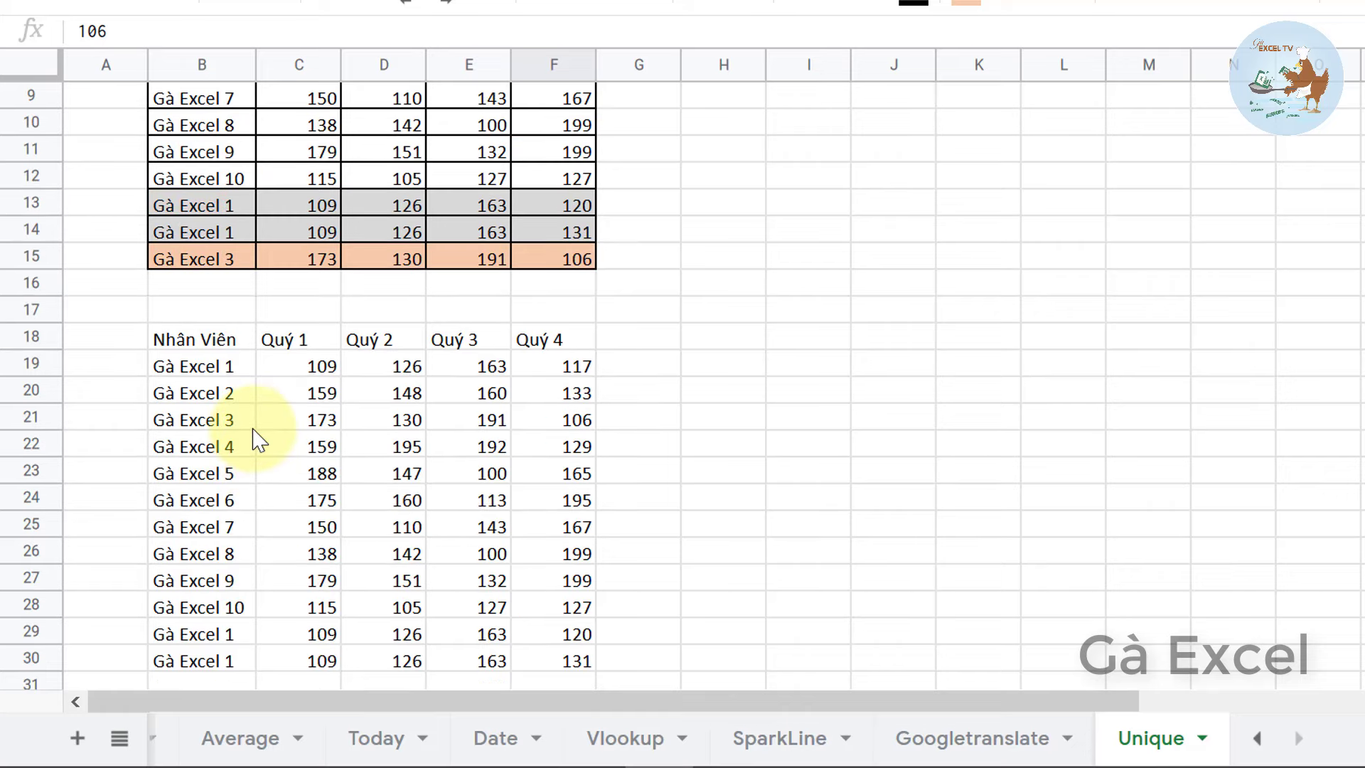
left_click(182, 341)
left_click(544, 664, "shift")
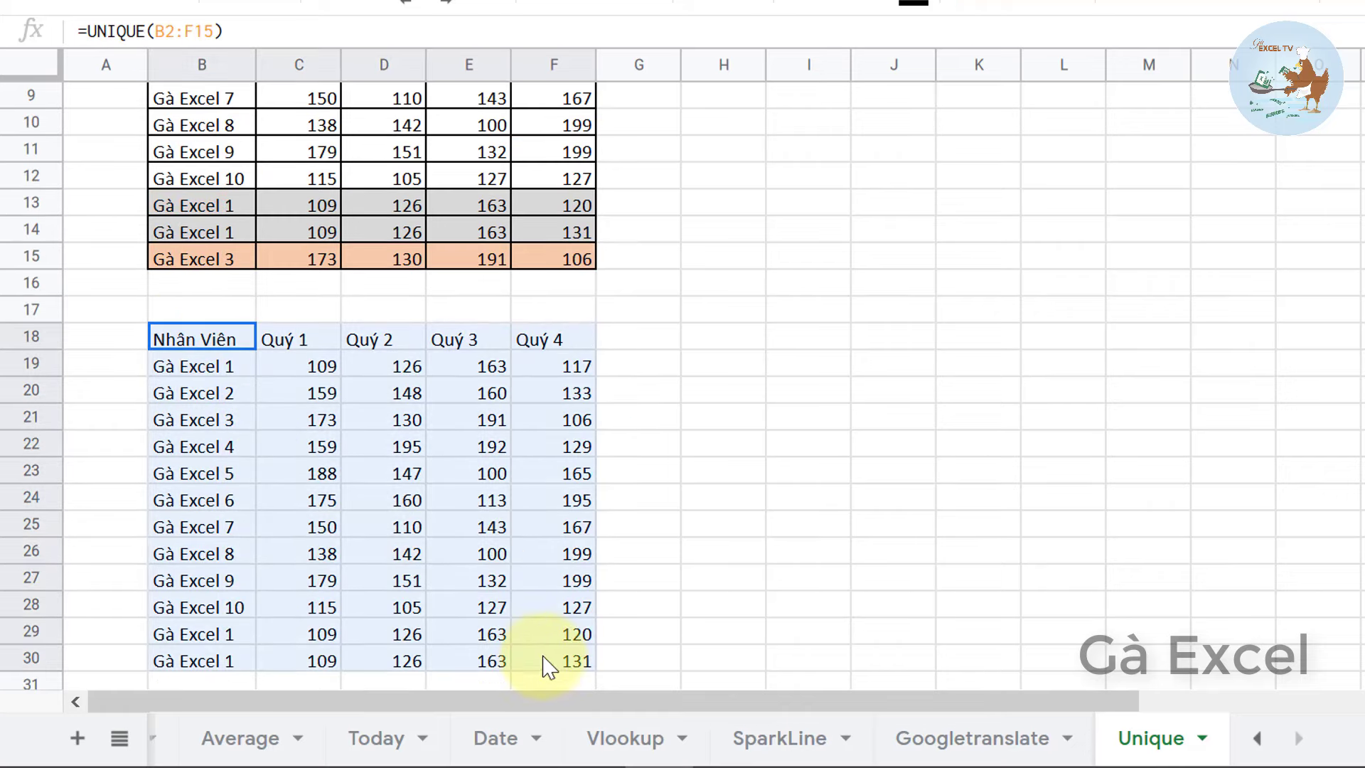
key("Delete")
- Enter =UNIQUE(B2:B15) in B18 to list Nhân Viên and Gà Excel 1–10 once each
scroll(199, 170, "up", 2)
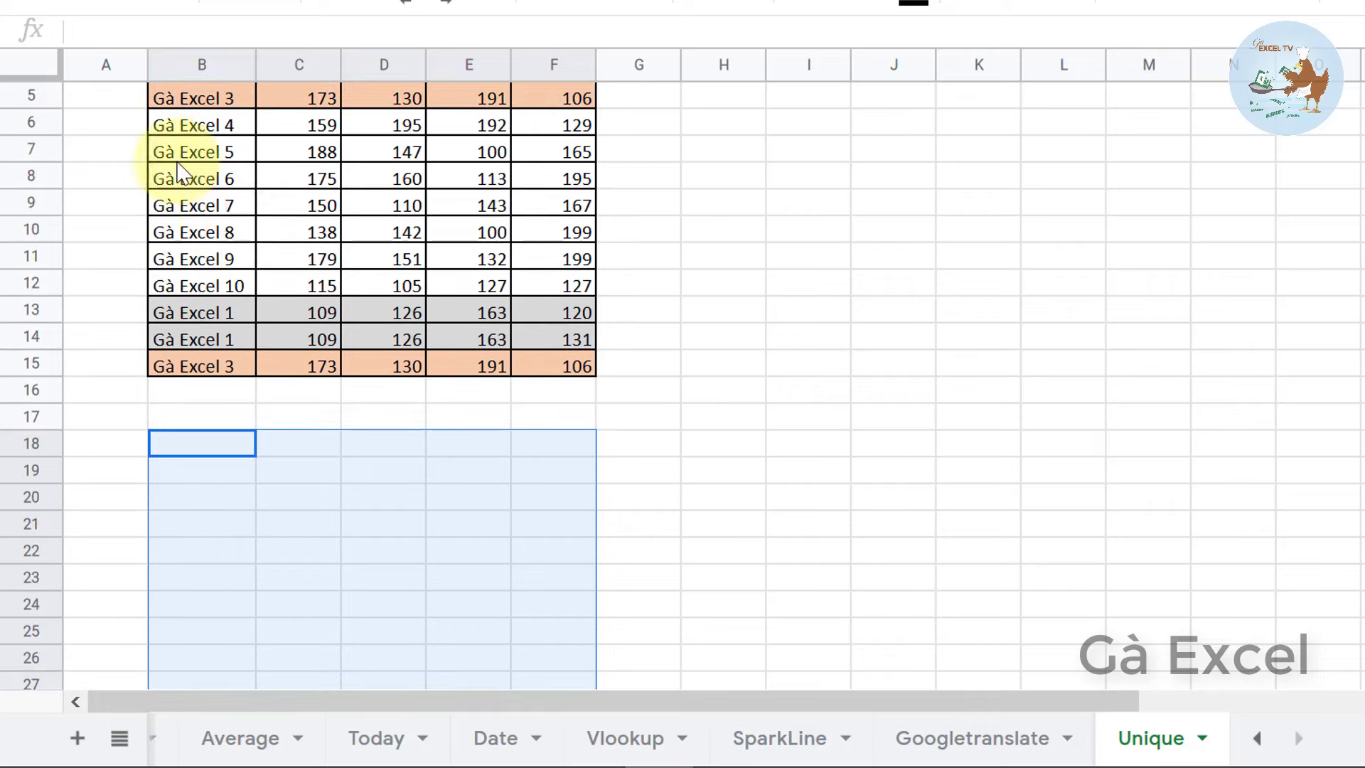
scroll(226, 213, "up", 2)
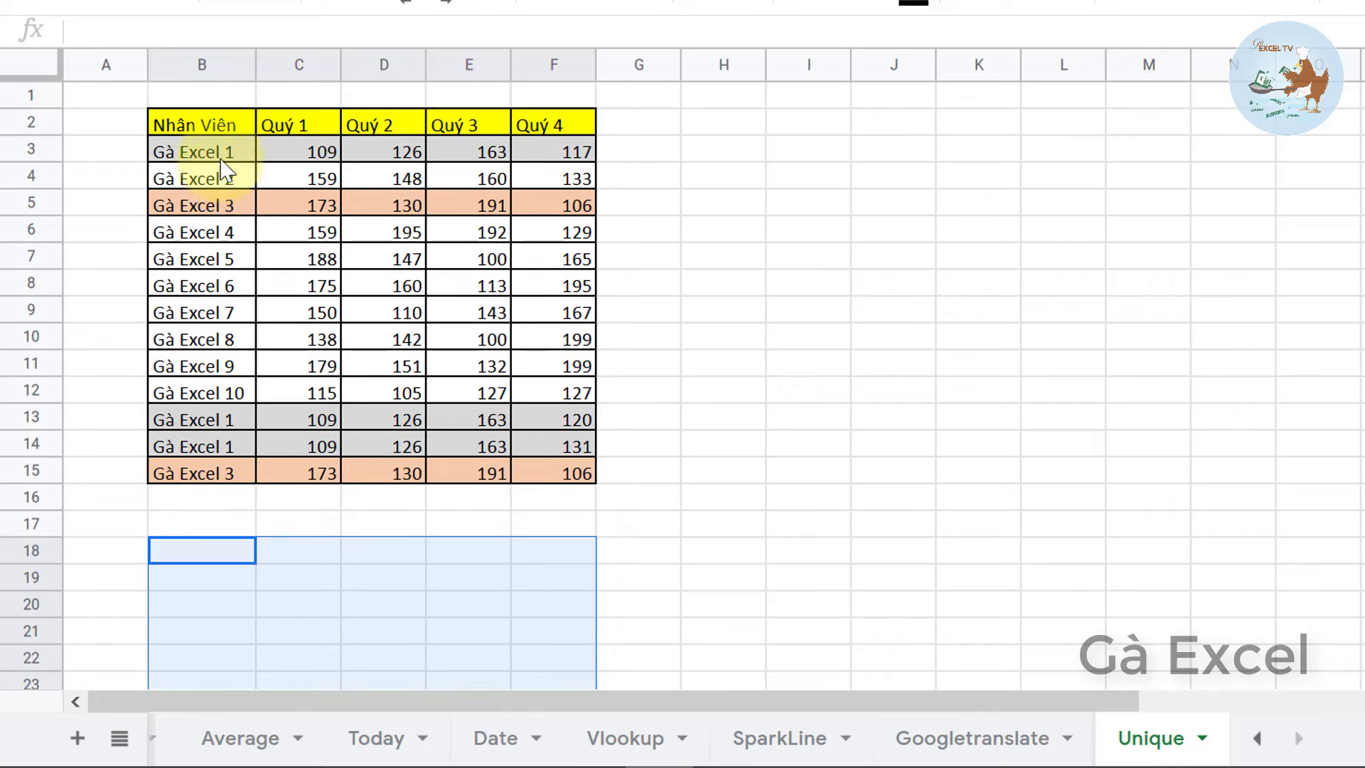
left_click(221, 550)
type("=q")
key("BackSpace")
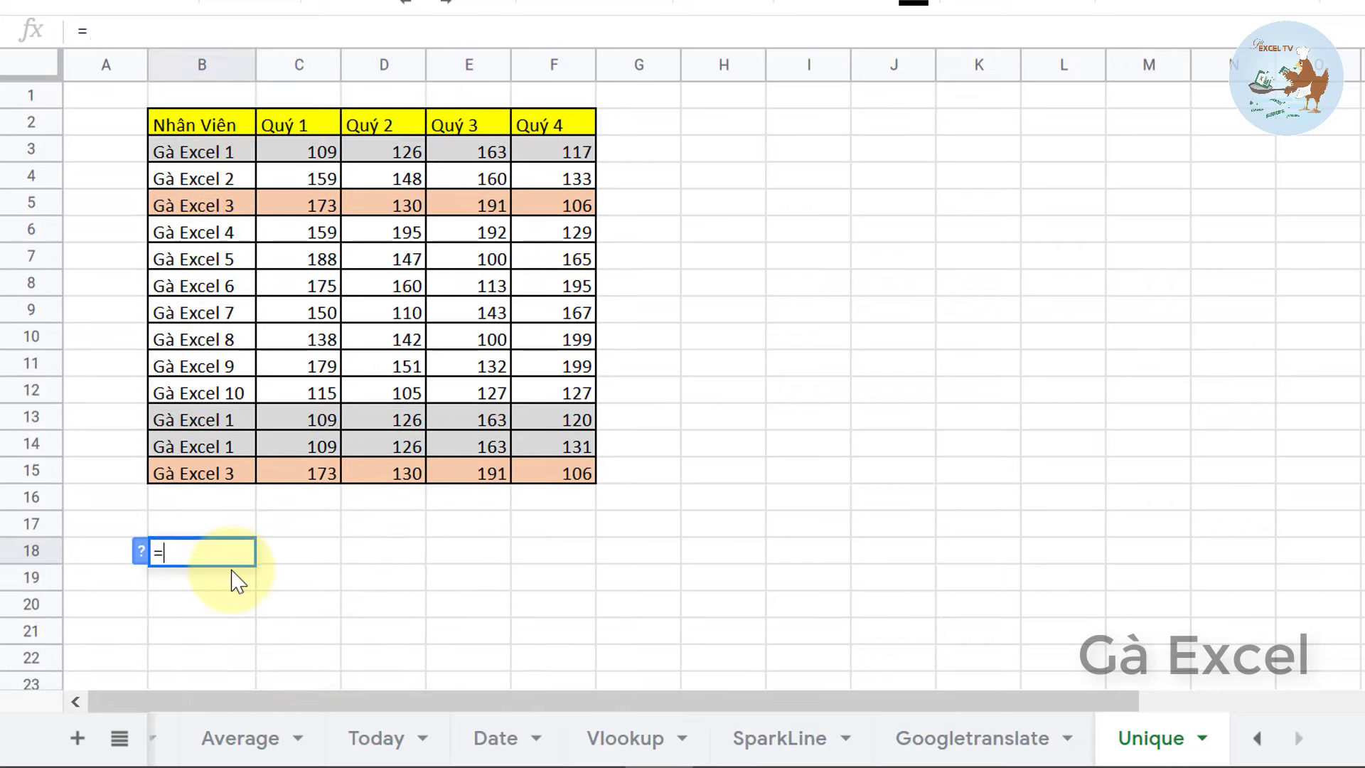
type("uni")
key("Tab")
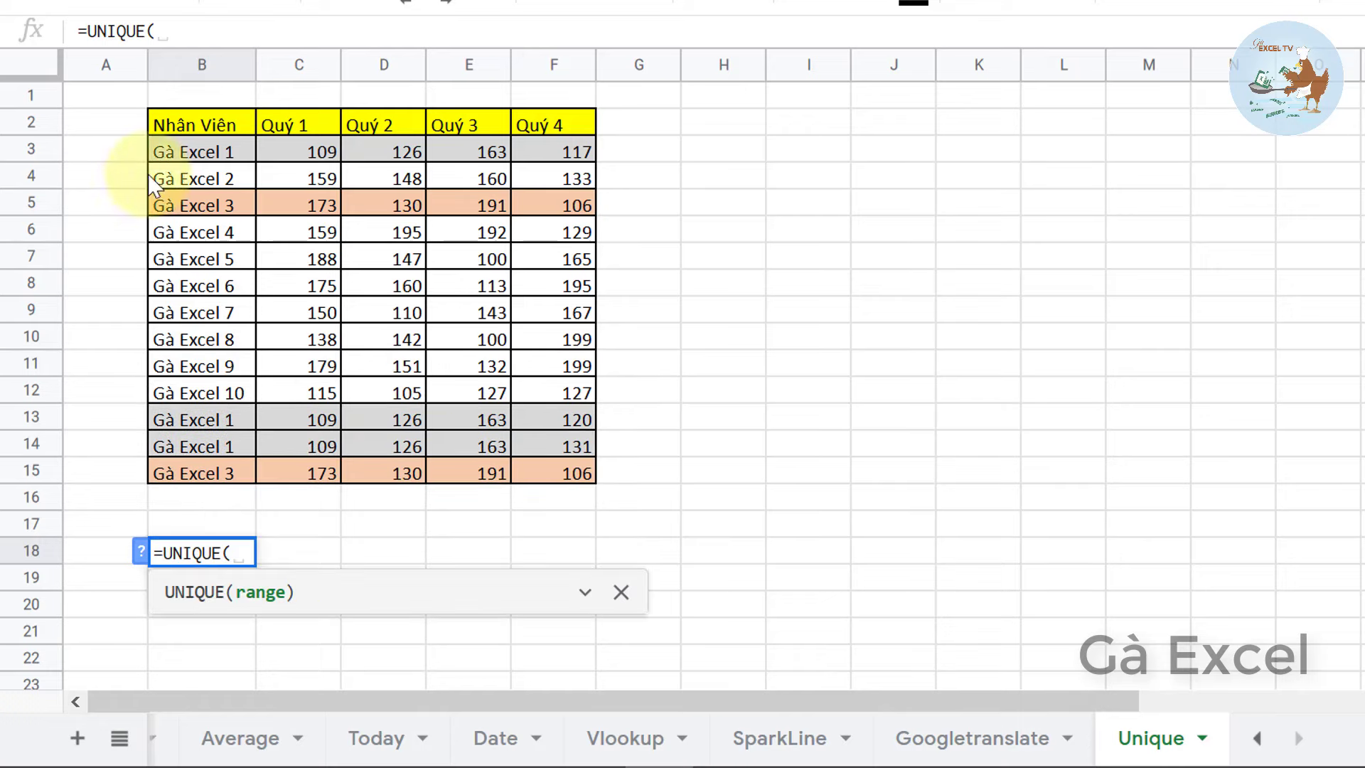
mouse_move(191, 132)
left_mouse_down()
mouse_move(188, 435)
mouse_move(210, 471)
left_mouse_up()
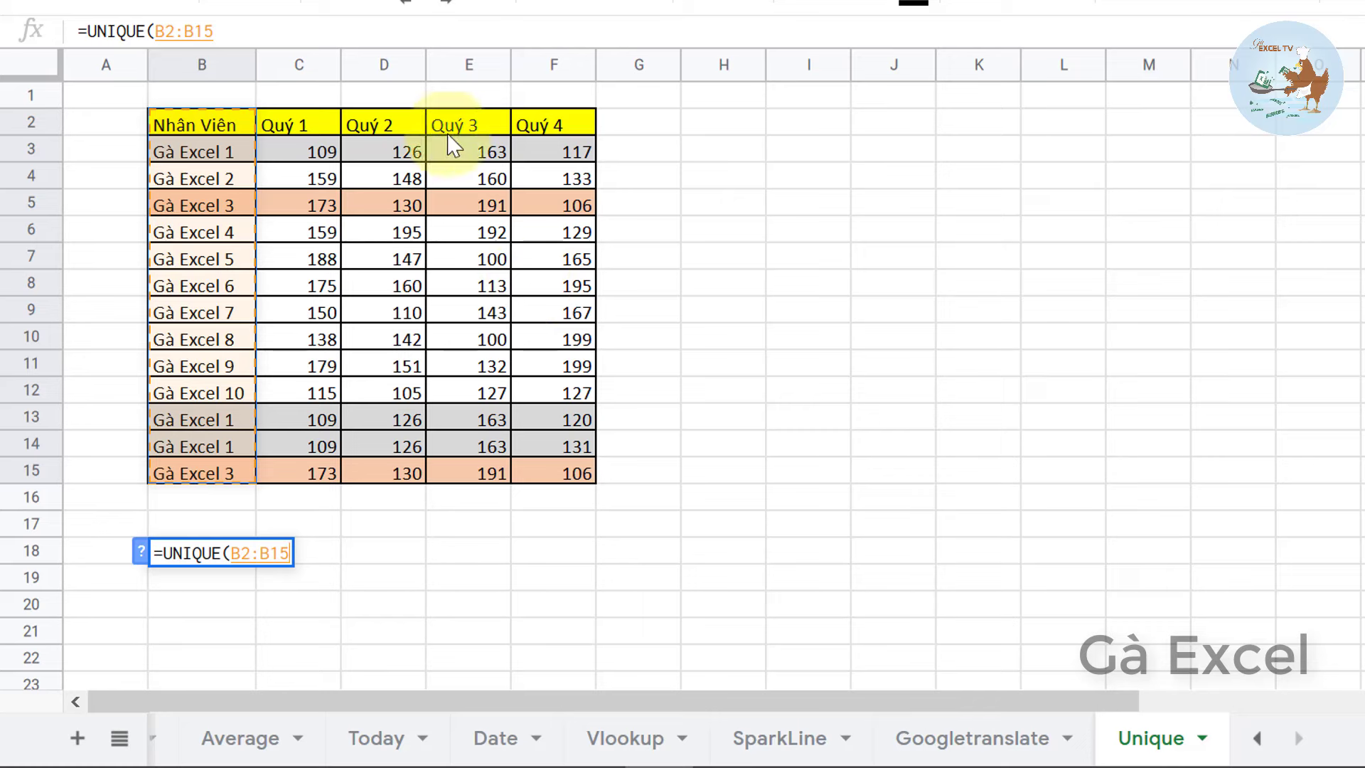
key("Return")
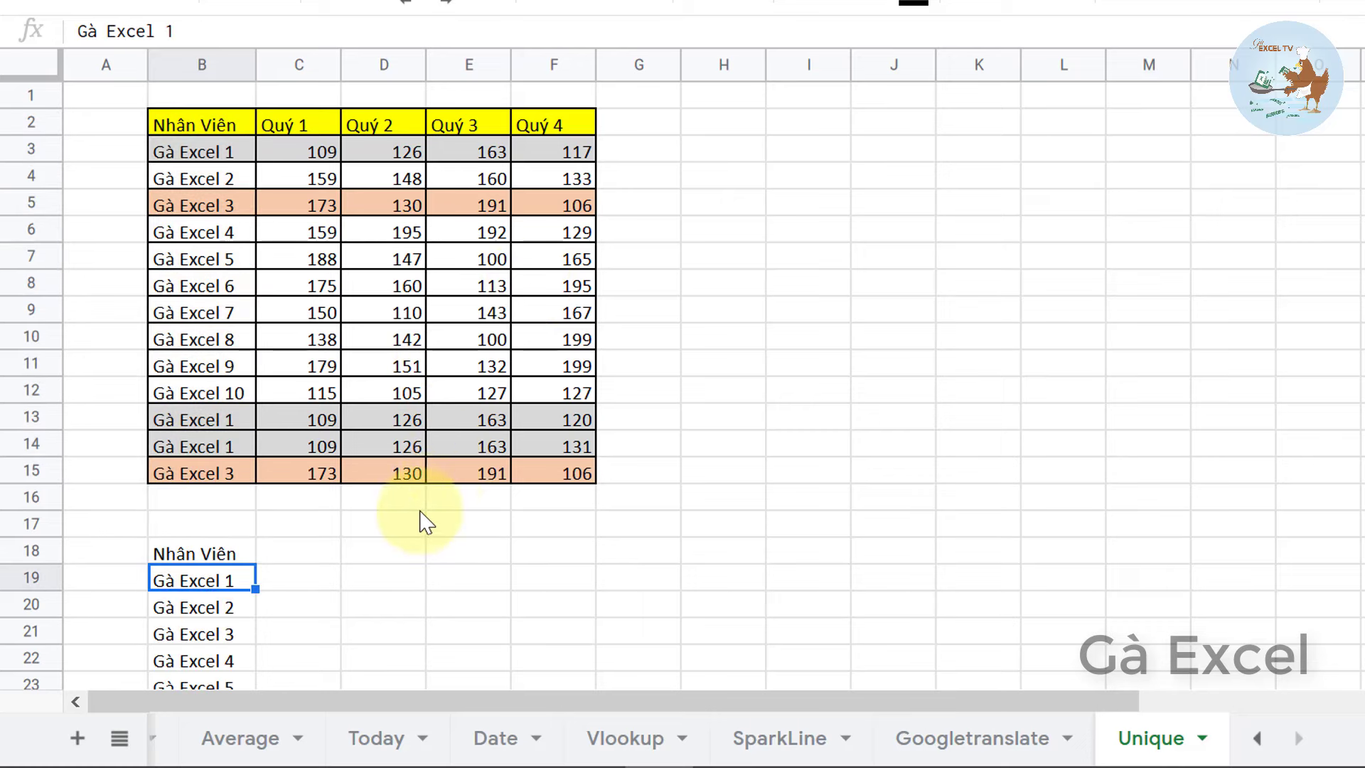
scroll(409, 518, "down", 2)
scroll(320, 554, "down", 3)
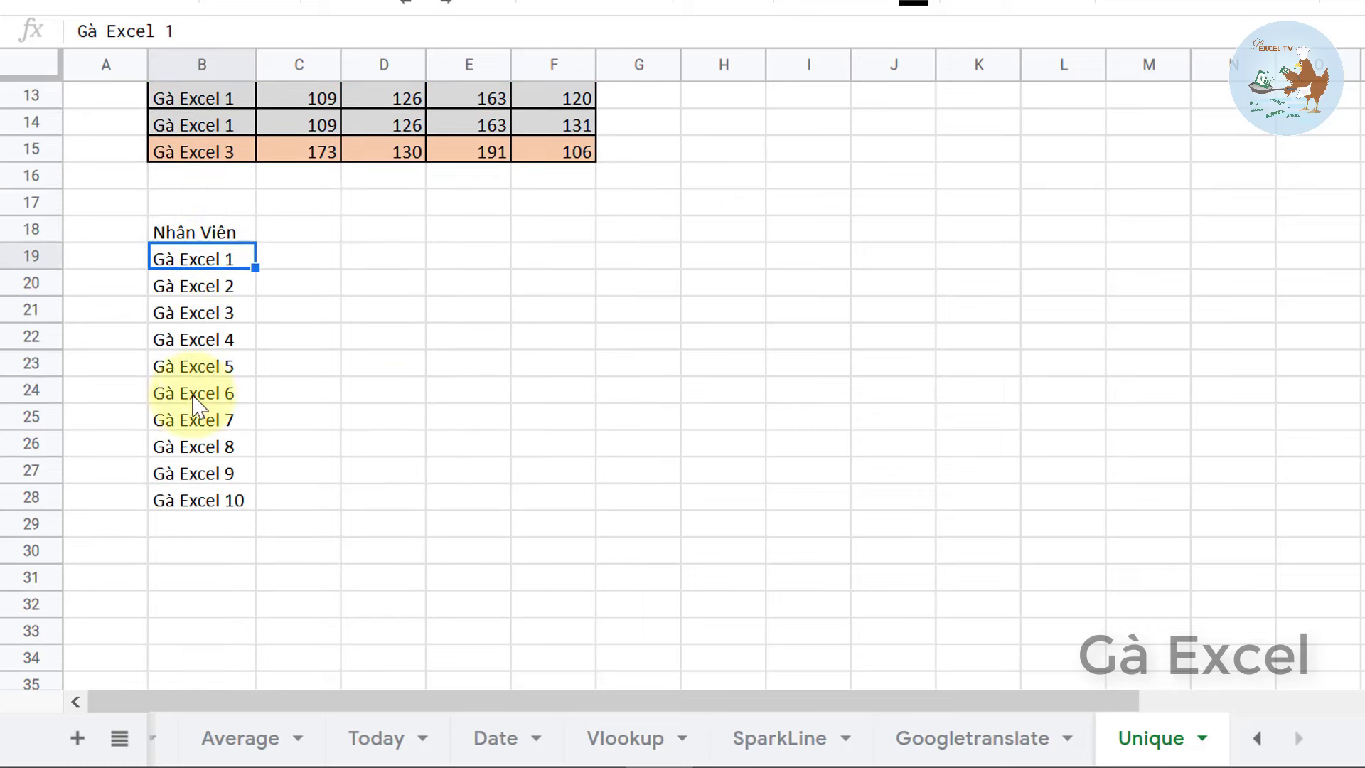
scroll(183, 524, "up", 2)
scroll(187, 522, "up", 2)
scroll(186, 523, "up", 2)
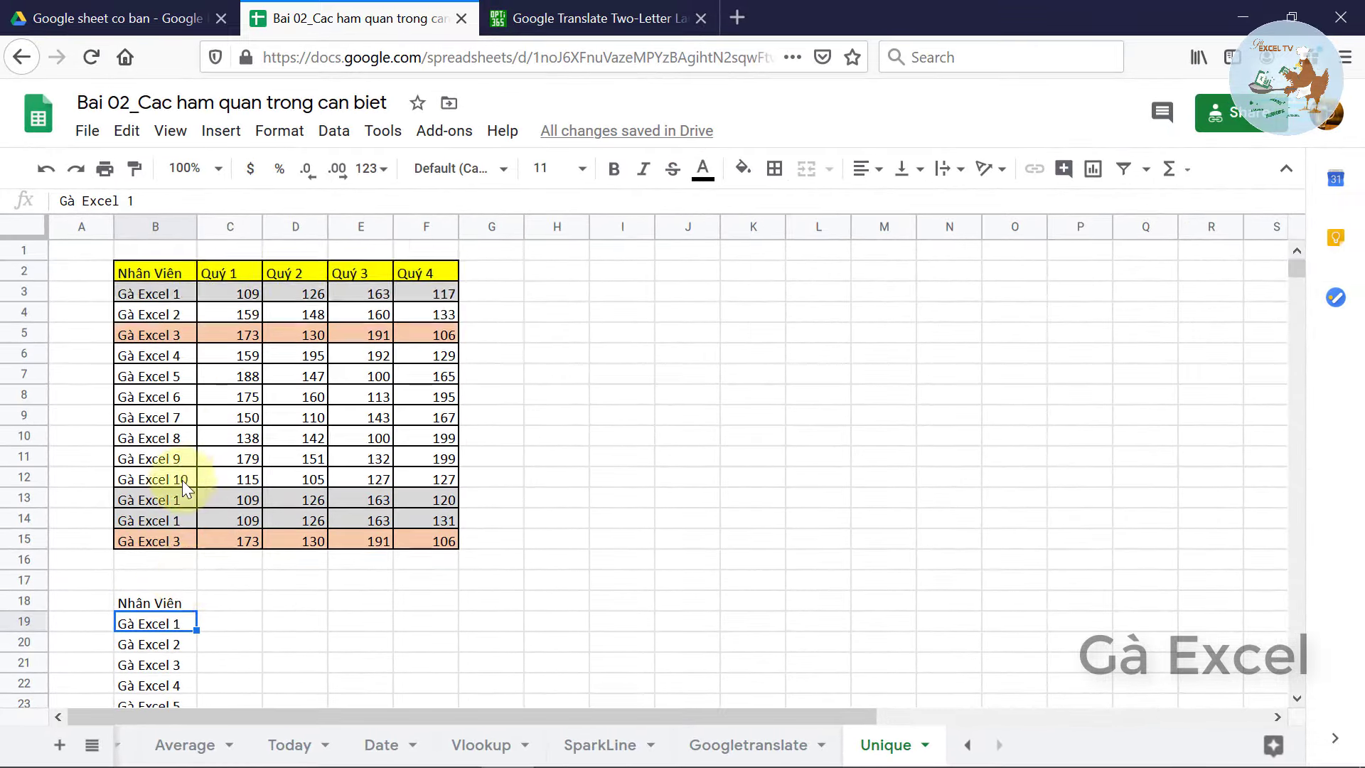
- Pick Tổng hợp from the all-sheets list to show the 15-function summary, Sum through Unique
scroll(182, 479, "down", 2)
left_click(90, 746)
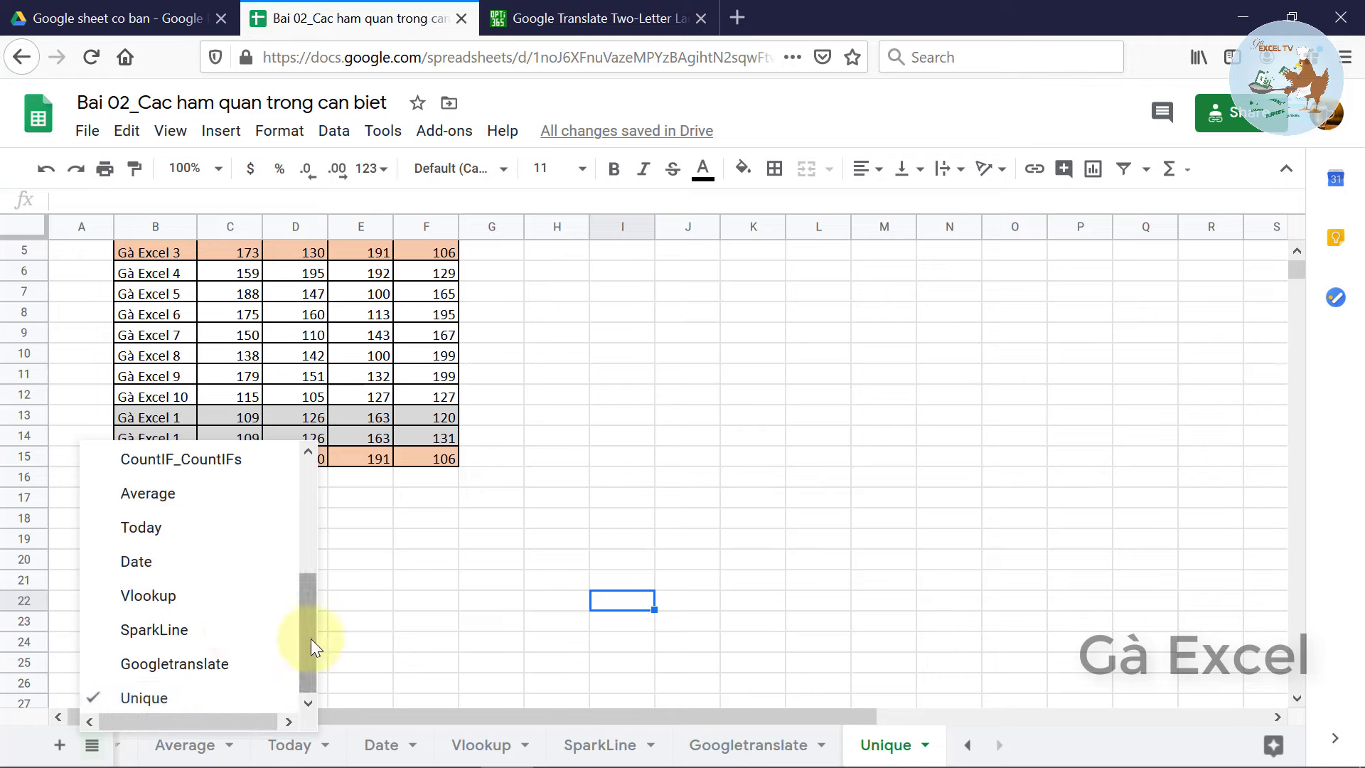
left_click_drag(308, 640, 307, 472)
left_click(169, 481)
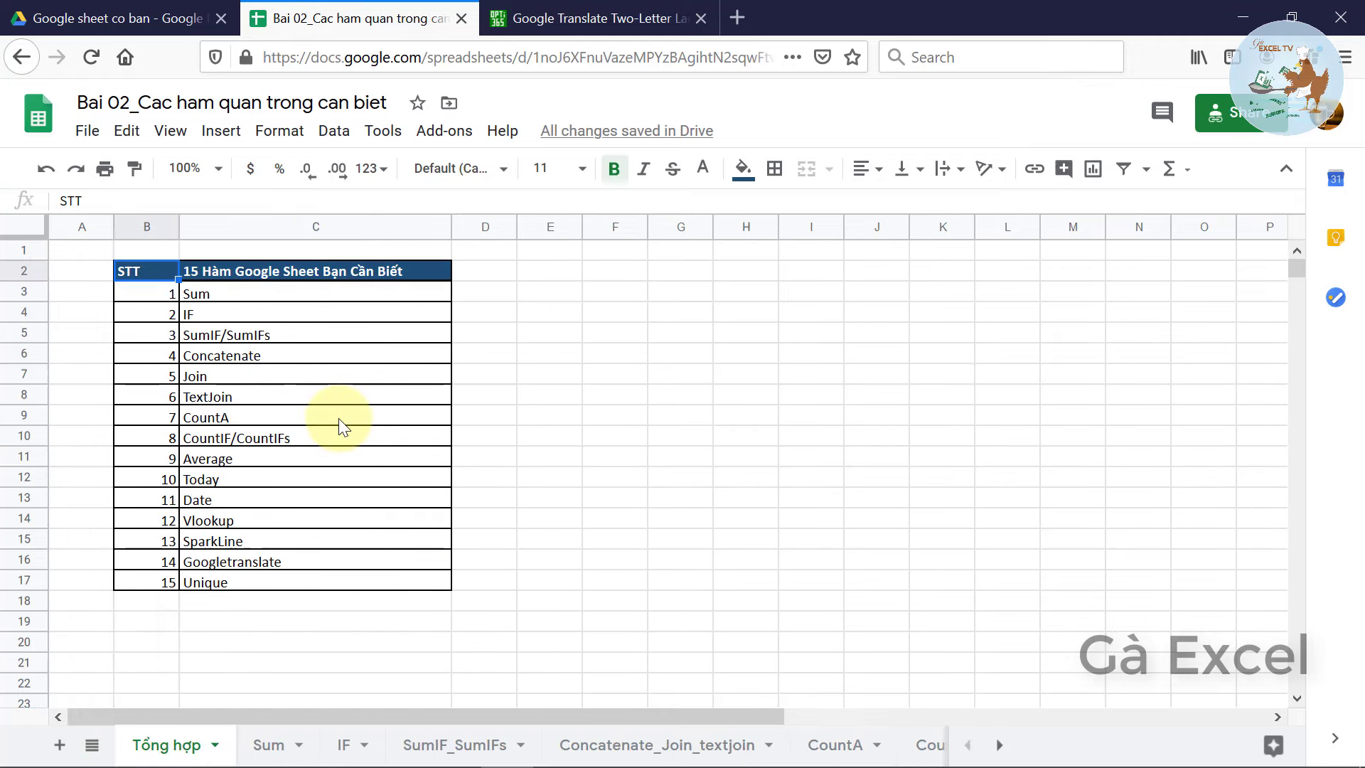